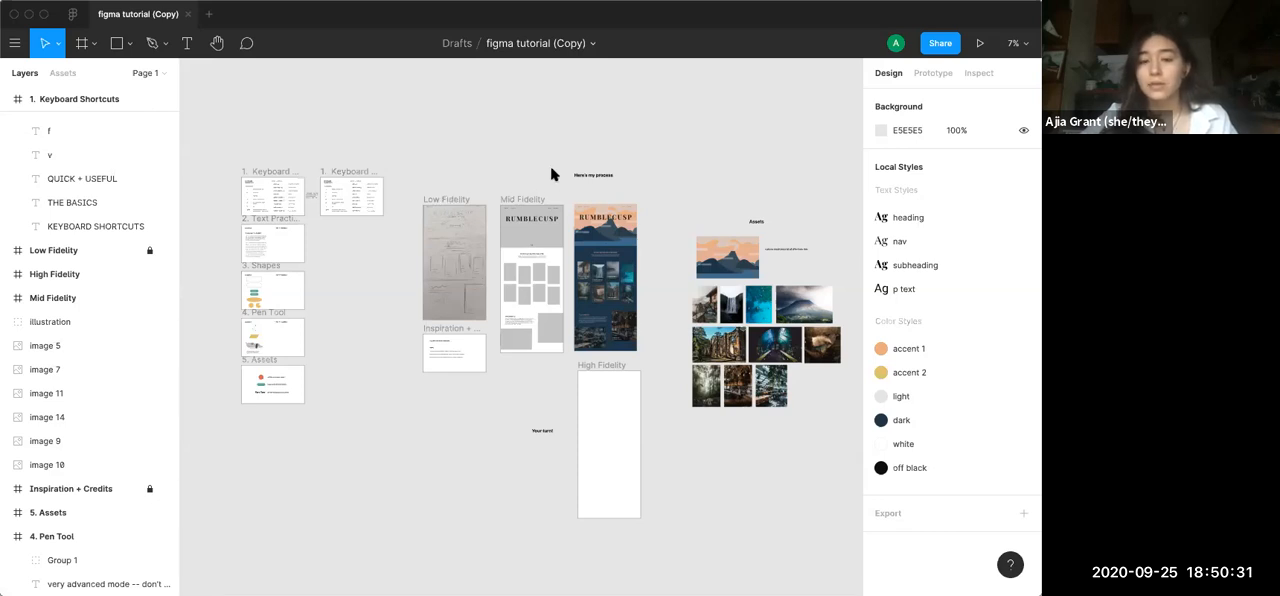
Examine the Assets section's illustration and photos beside the design process frames
scroll(556, 183, right, 3)
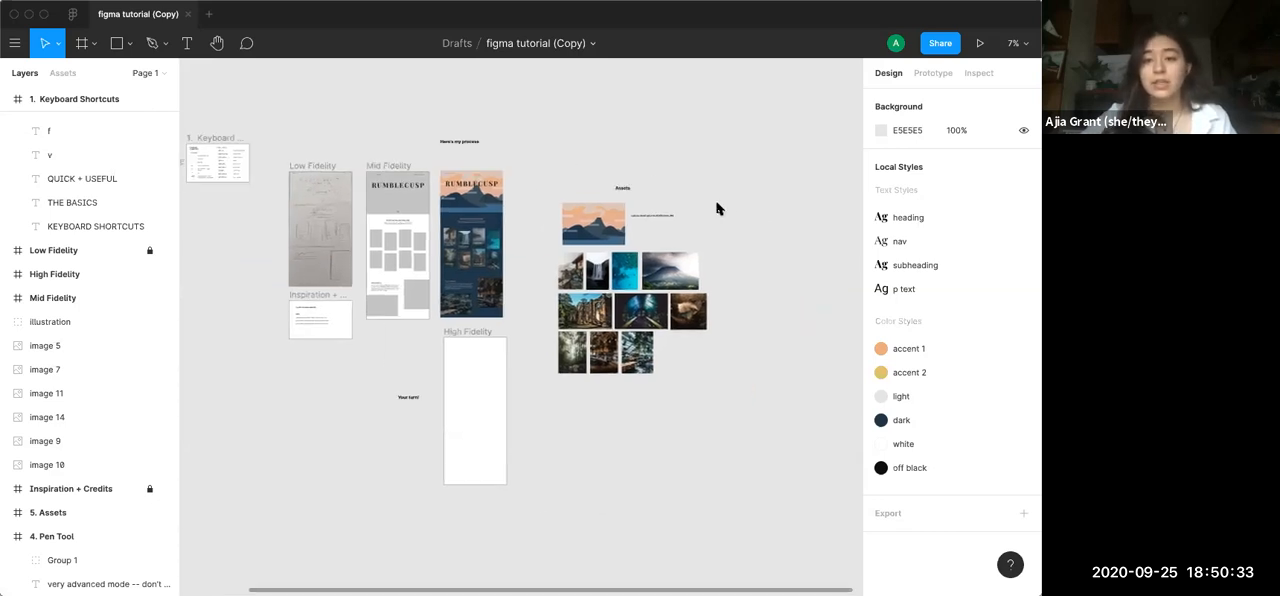
scroll(716, 208, up, 5)
scroll(716, 208, up, 3)
scroll(716, 208, down, 2)
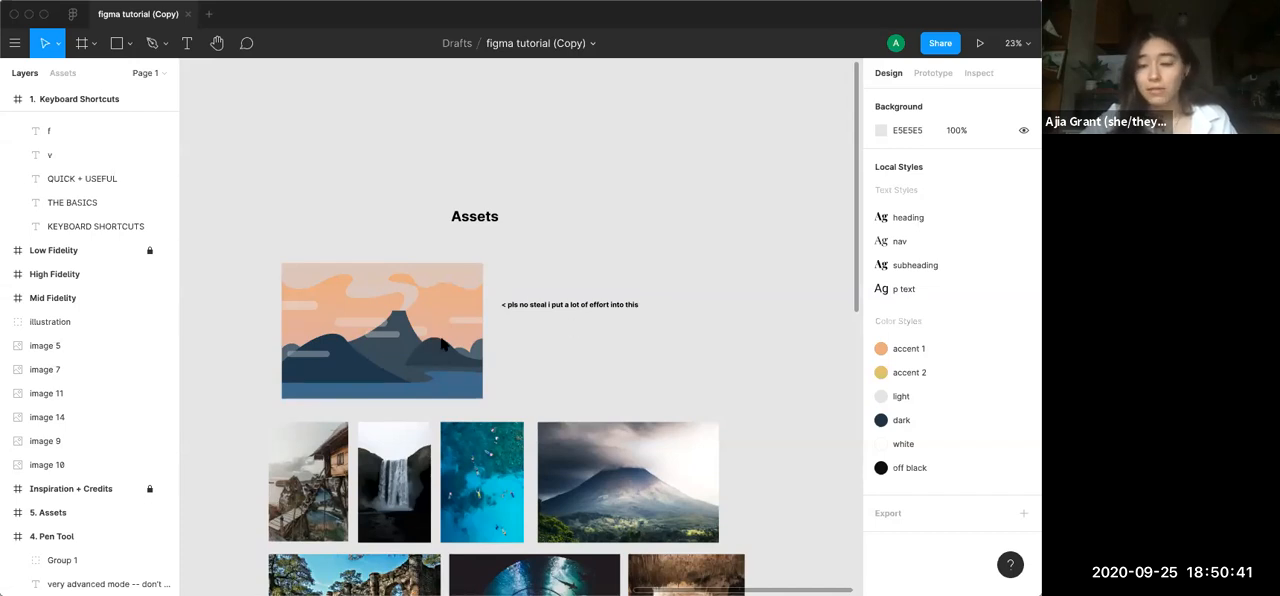
scroll(443, 343, down, 5)
scroll(443, 343, left, 3)
scroll(443, 343, down, 1)
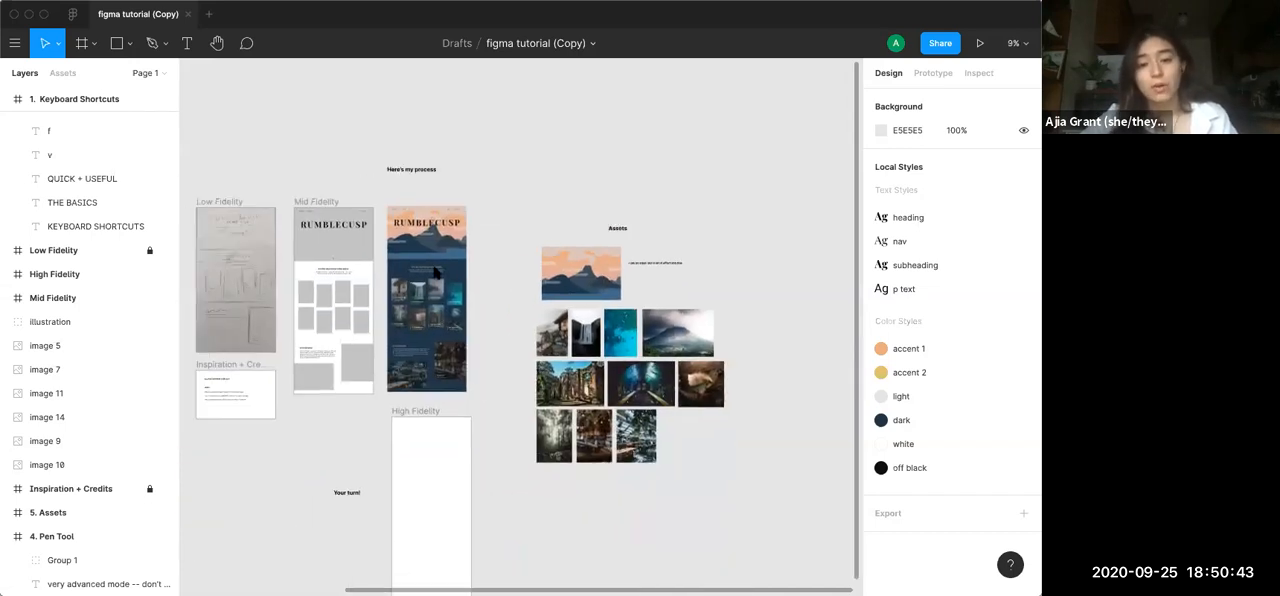
scroll(435, 272, left, 2)
scroll(435, 272, up, 1)
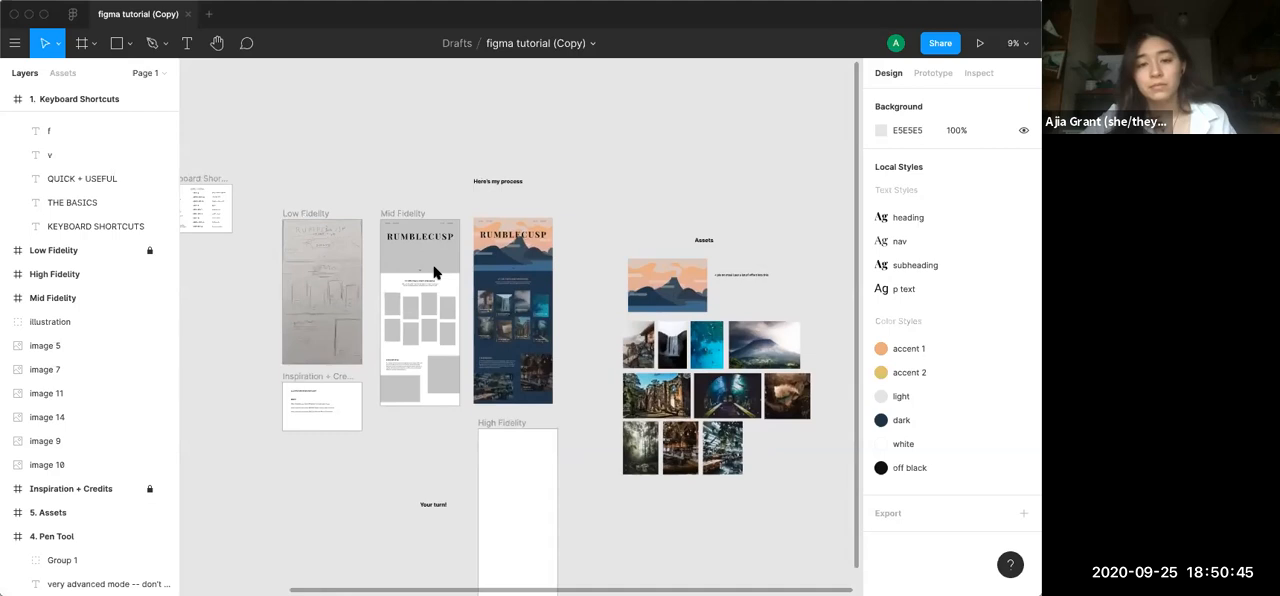
Look over the whole page, from the numbered practice frames to the fidelity mockups and the image assets
scroll(435, 272, right, 1)
scroll(435, 272, down, 1)
scroll(435, 272, left, 2)
scroll(435, 272, down, 1)
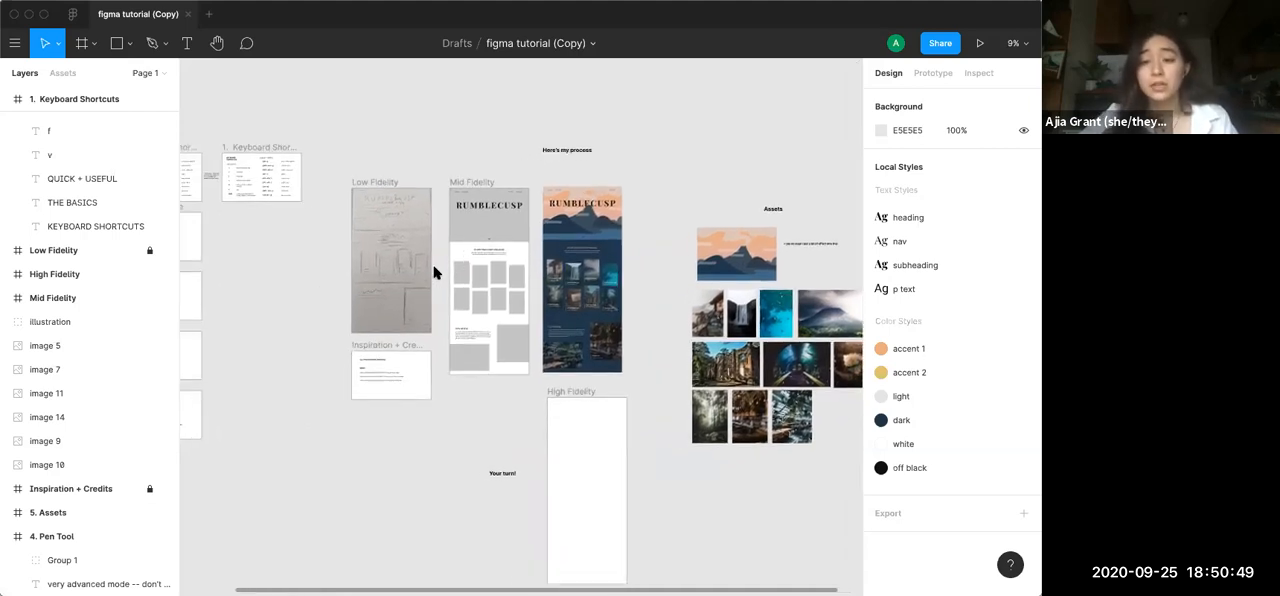
scroll(724, 221, right, 2)
scroll(724, 221, down, 1)
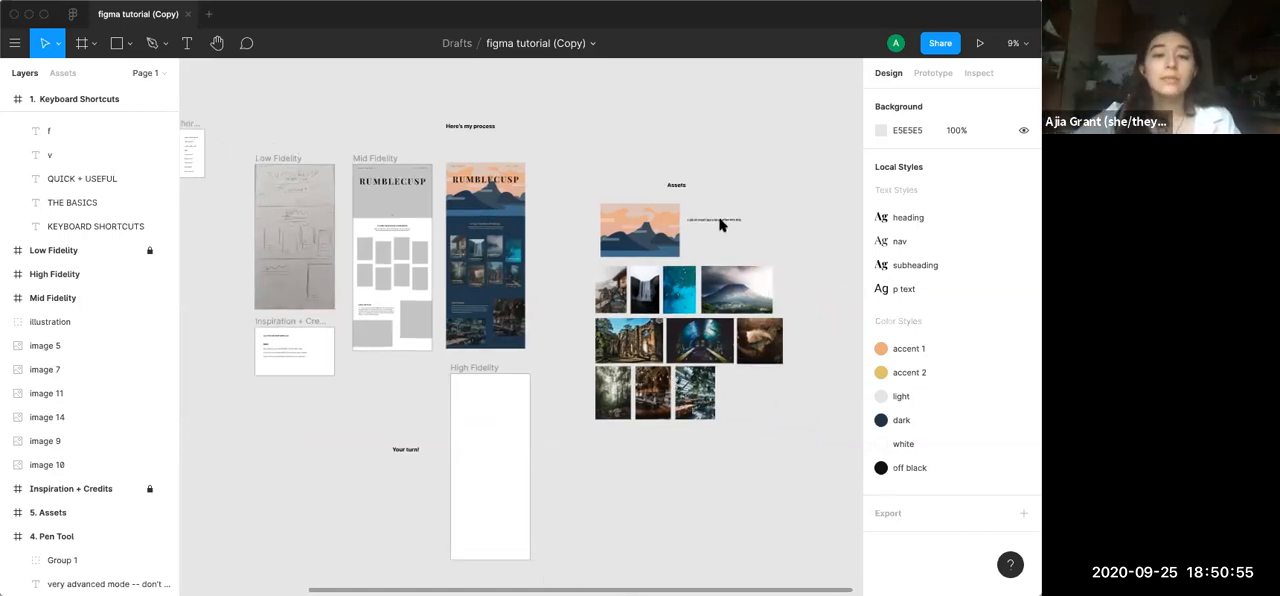
scroll(720, 225, left, 10)
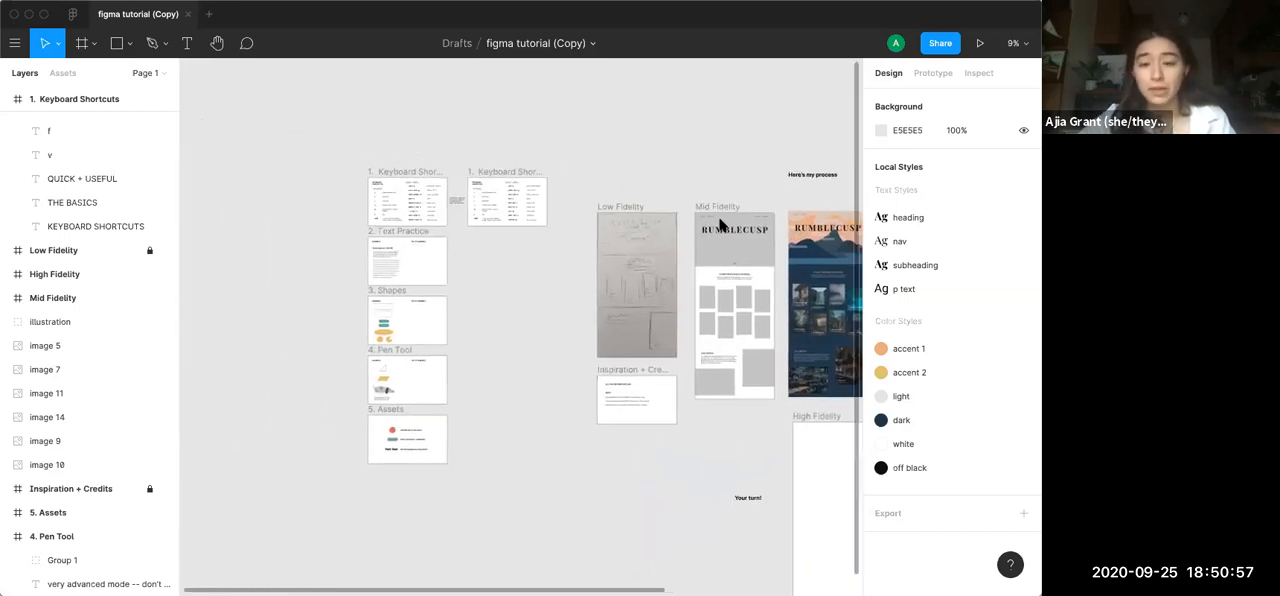
scroll(720, 225, right, 3)
scroll(720, 225, down, 2)
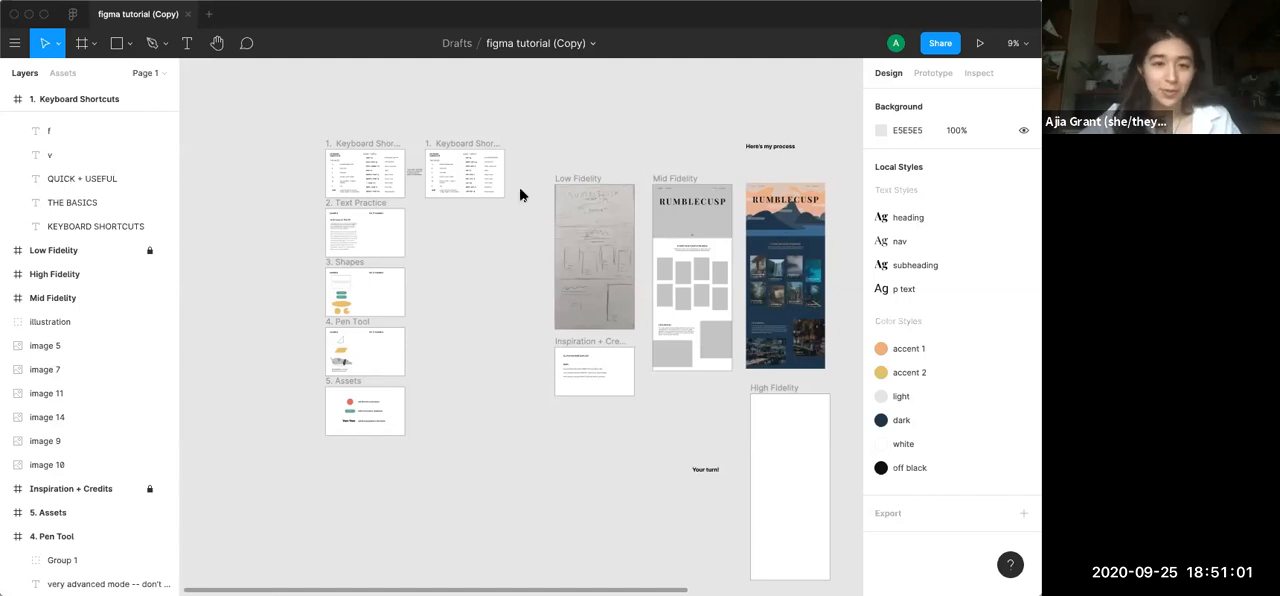
scroll(518, 193, left, 3)
scroll(518, 193, up, 2)
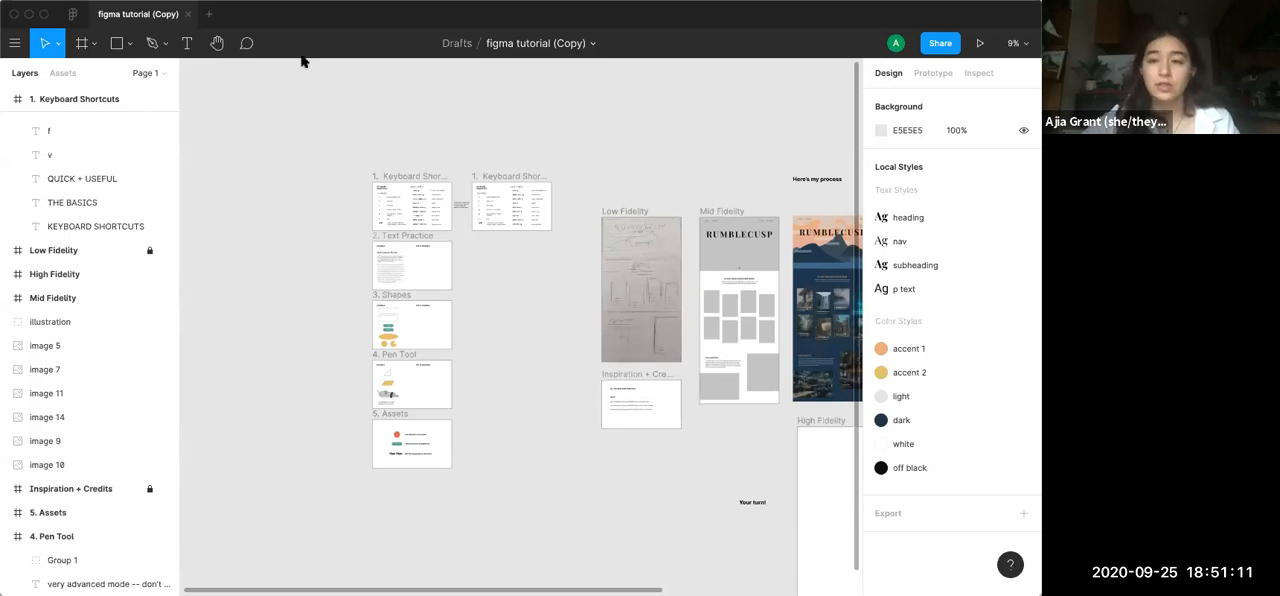
scroll(545, 318, right, 10)
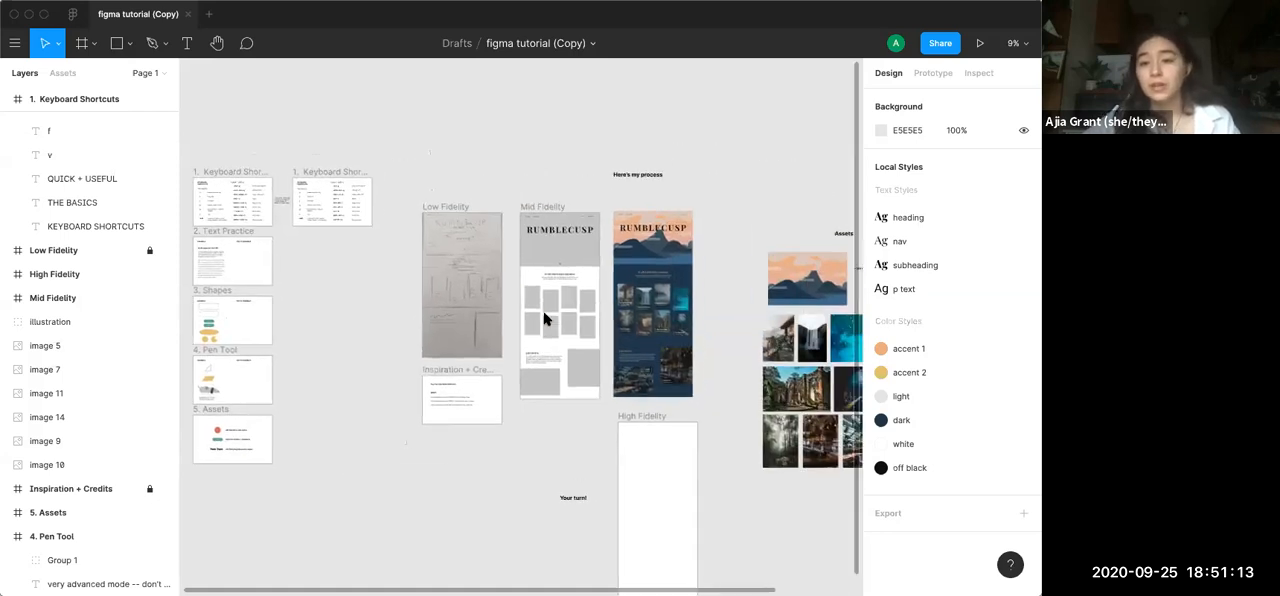
scroll(545, 318, right, 8)
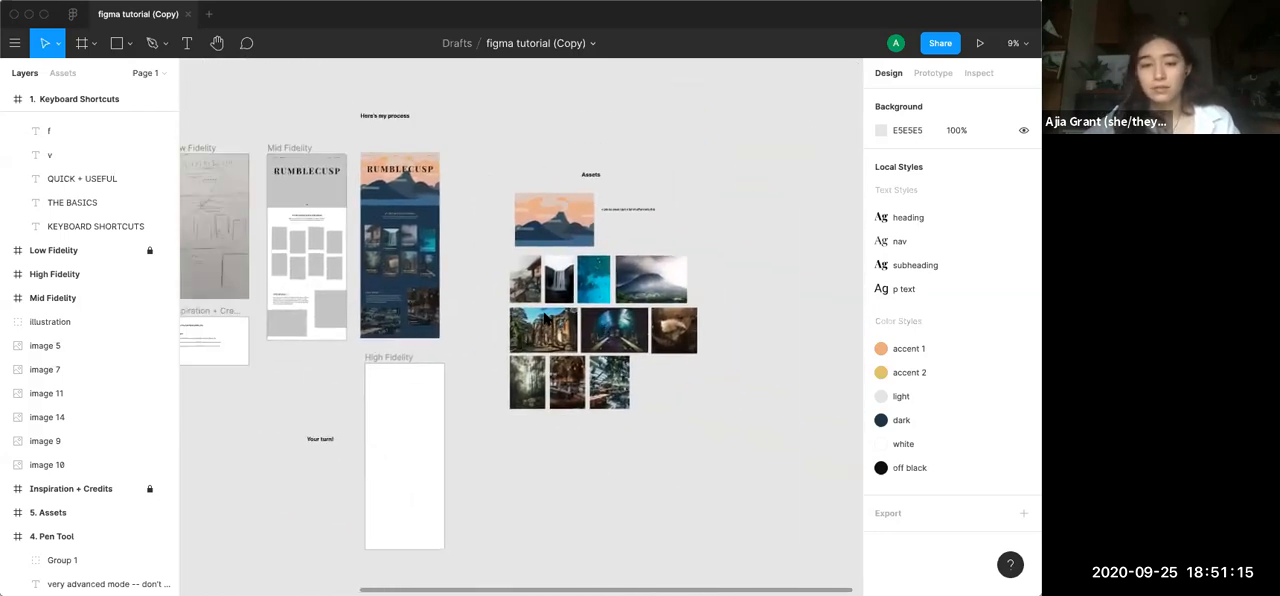
scroll(545, 318, left, 15)
scroll(545, 318, up, 5)
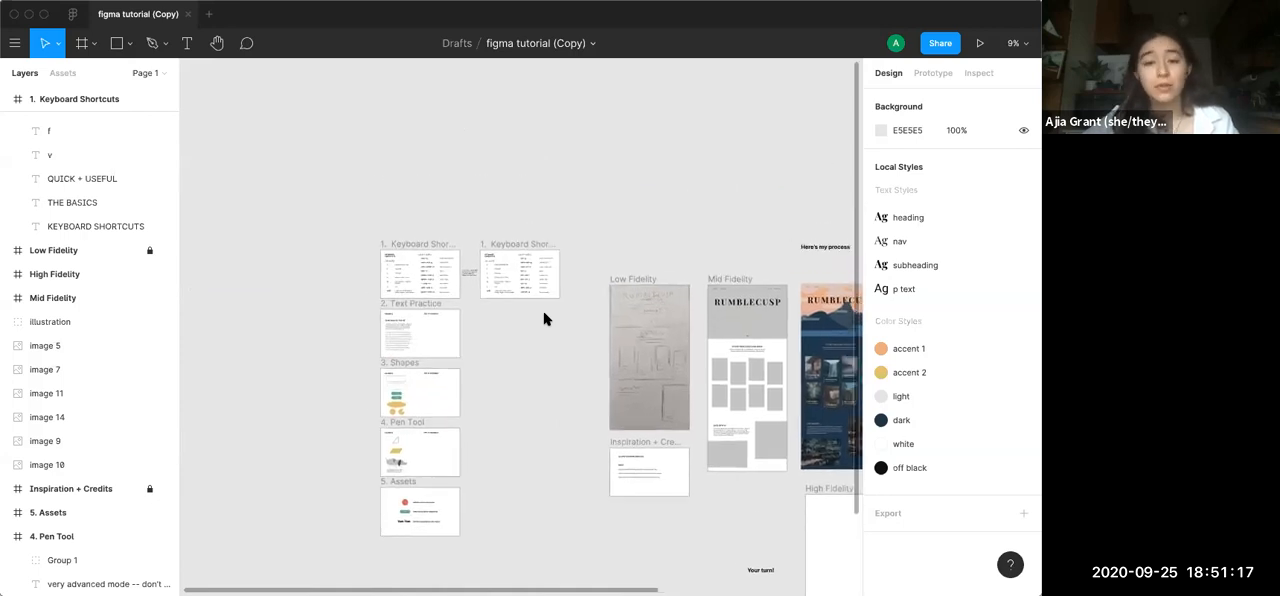
Examine the two Keyboard Shortcuts frames at closer and wider magnifications
scroll(461, 273, up, 10)
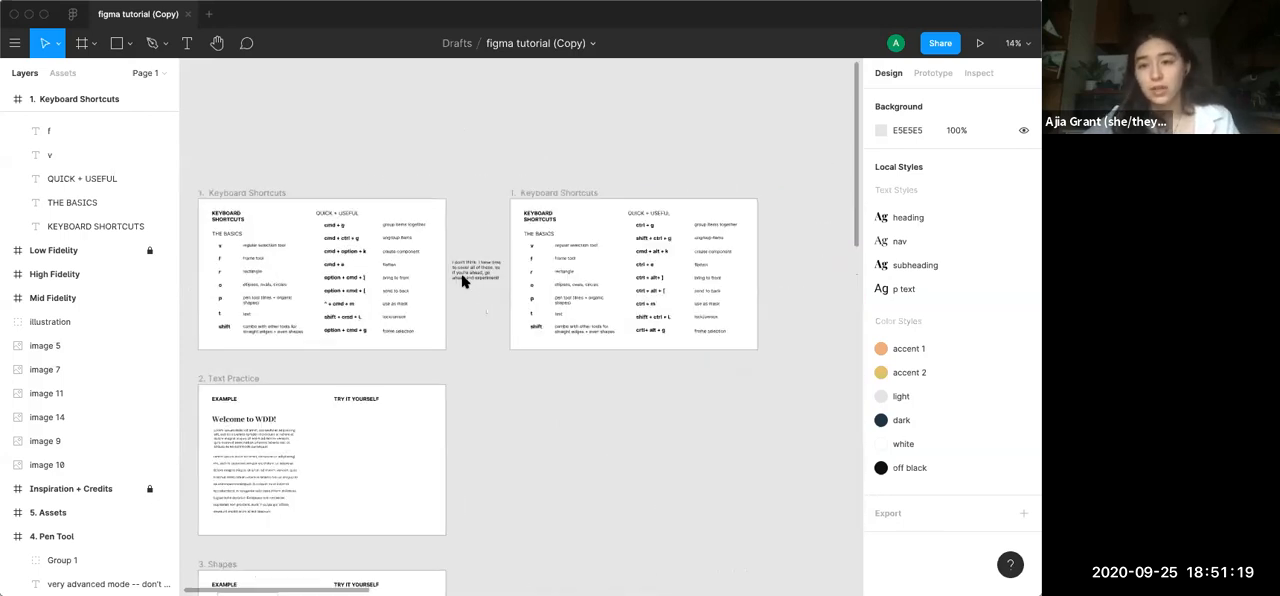
scroll(462, 277, down, 8)
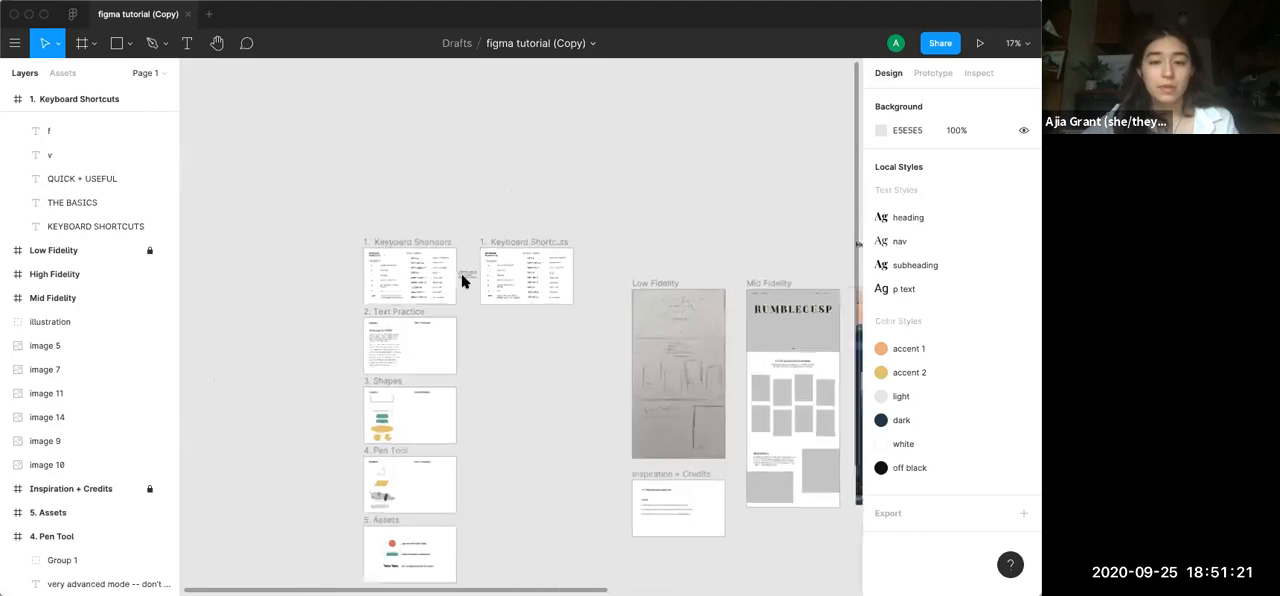
scroll(462, 277, up, 5)
scroll(462, 281, up, 3)
scroll(462, 281, down, 6)
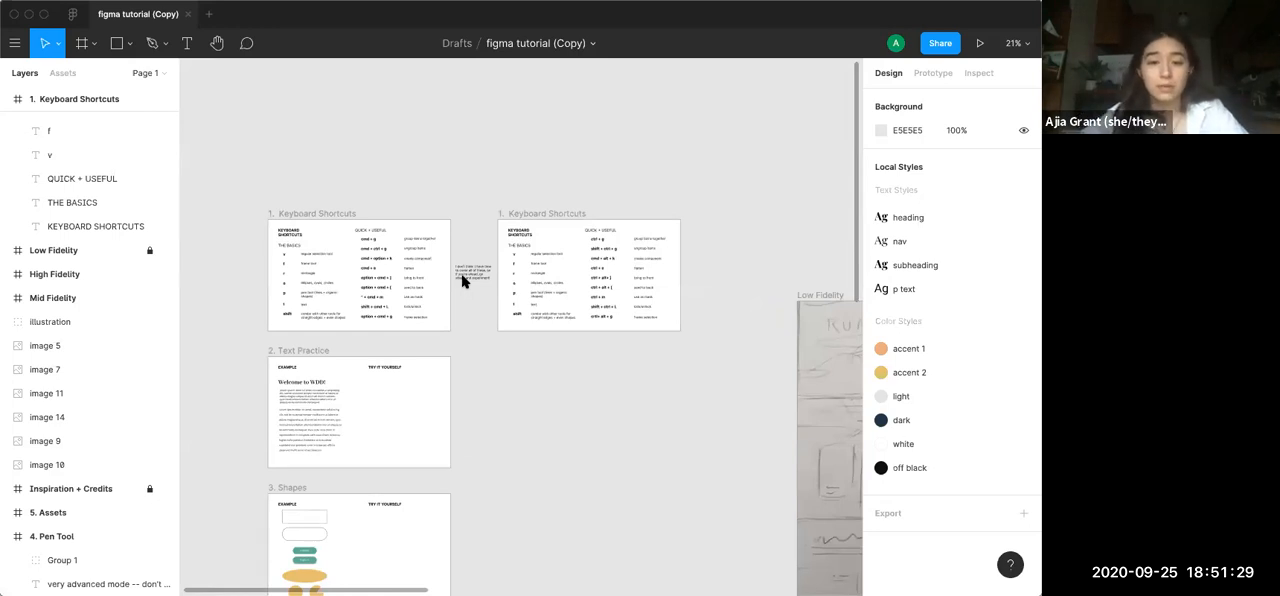
key(super+plus)
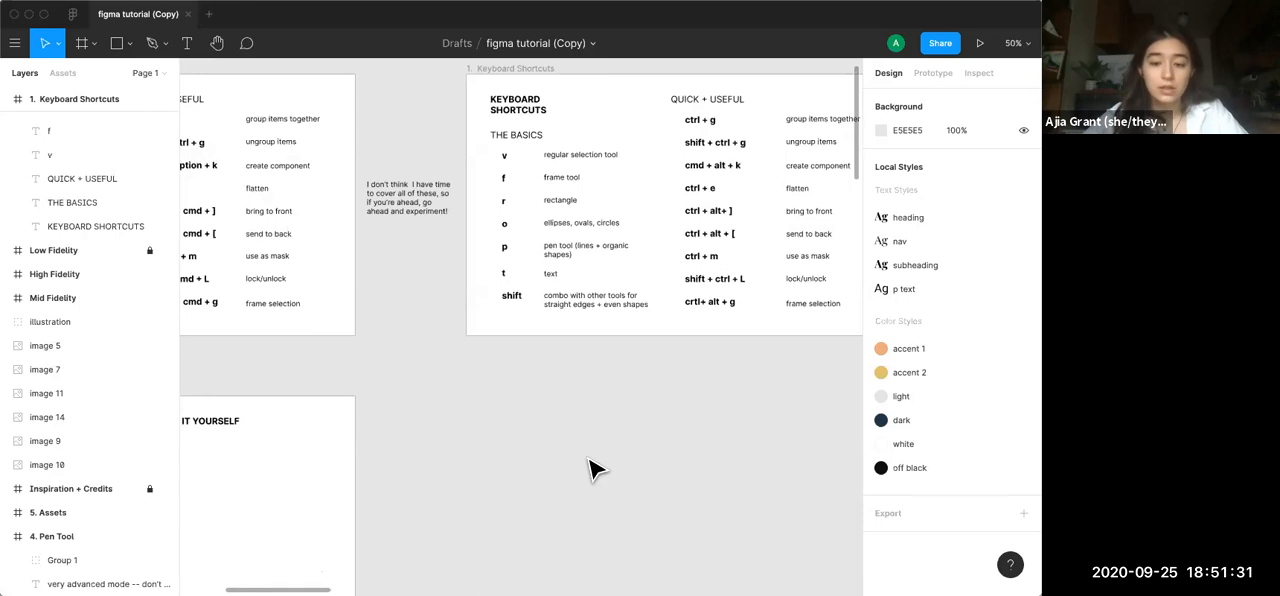
key(super+minus)
key(super+plus)
key(super+minus)
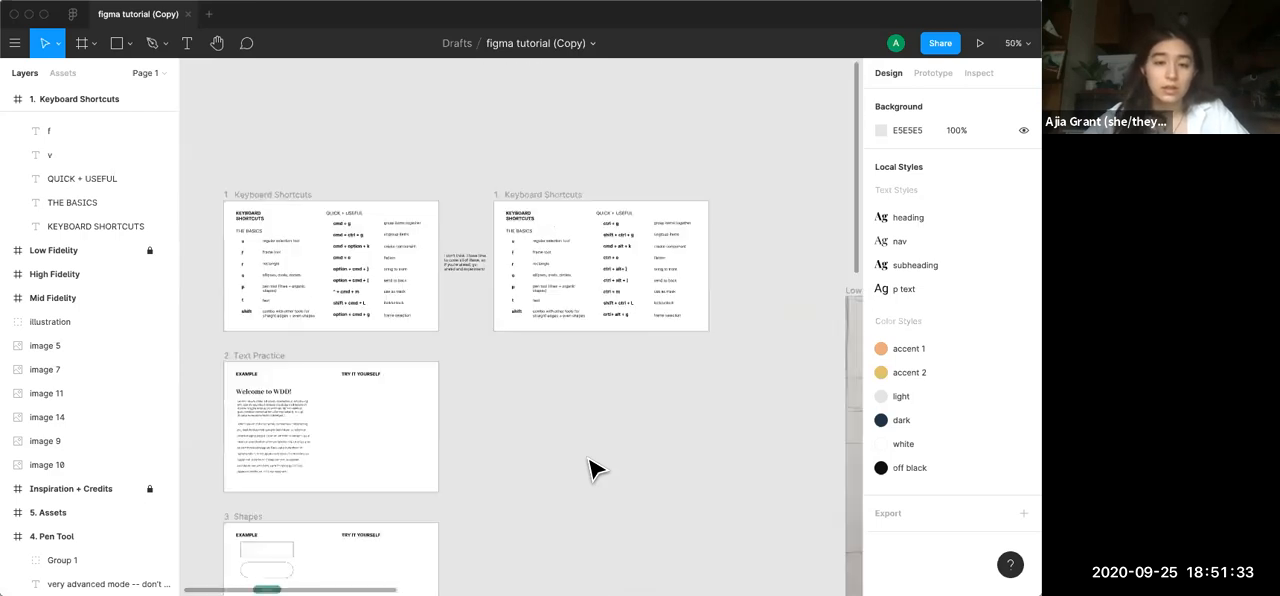
key(super+minus)
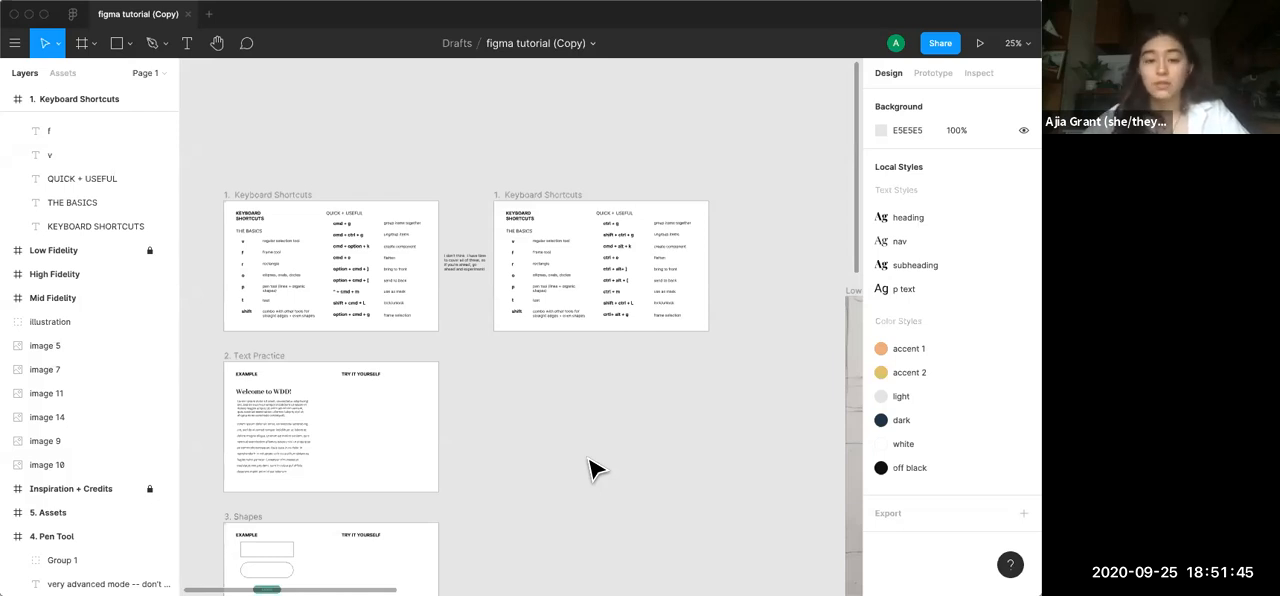
Pan across the canvas to view the Low Fidelity sketch and the Text Practice, Shapes and Pen Tool frames
key(space)
drag(582, 401, 468, 364)
drag(553, 380, 433, 225)
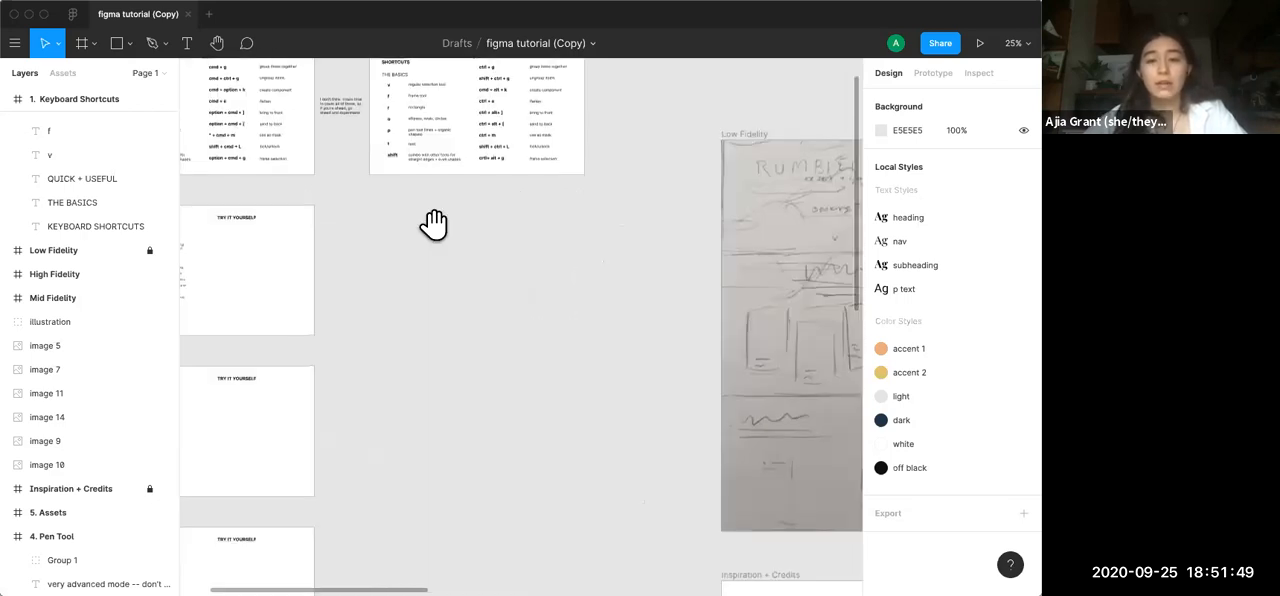
scroll(632, 356, down, 2)
scroll(632, 356, right, 3)
scroll(700, 320, left, 6)
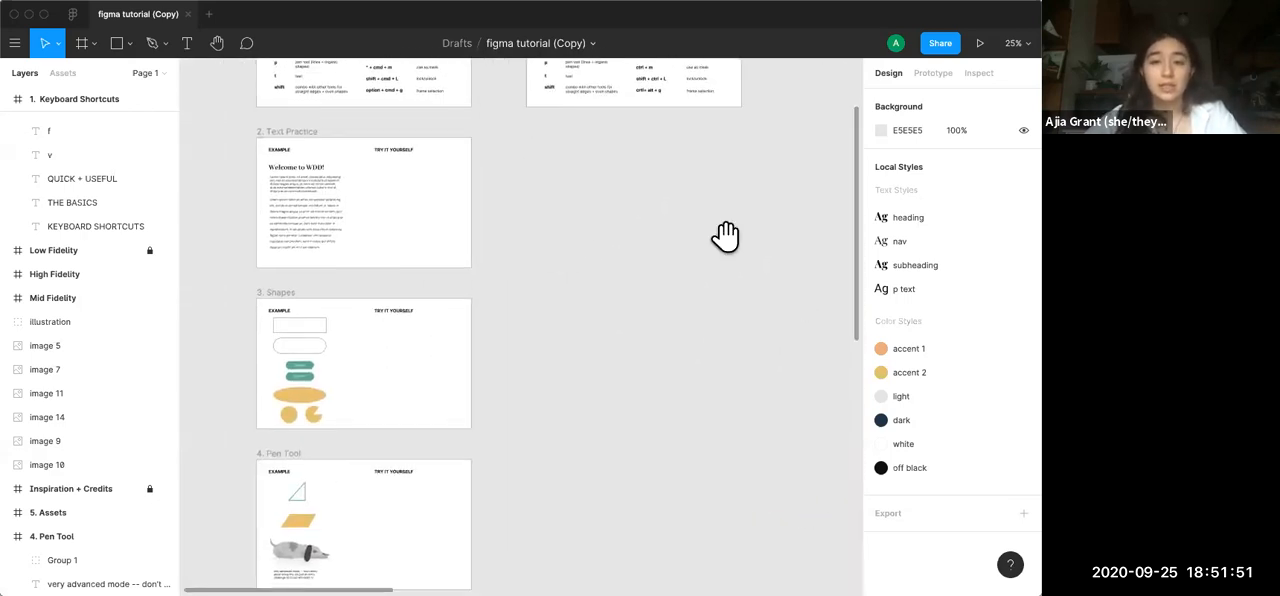
scroll(725, 235, up, 5)
scroll(725, 235, left, 5)
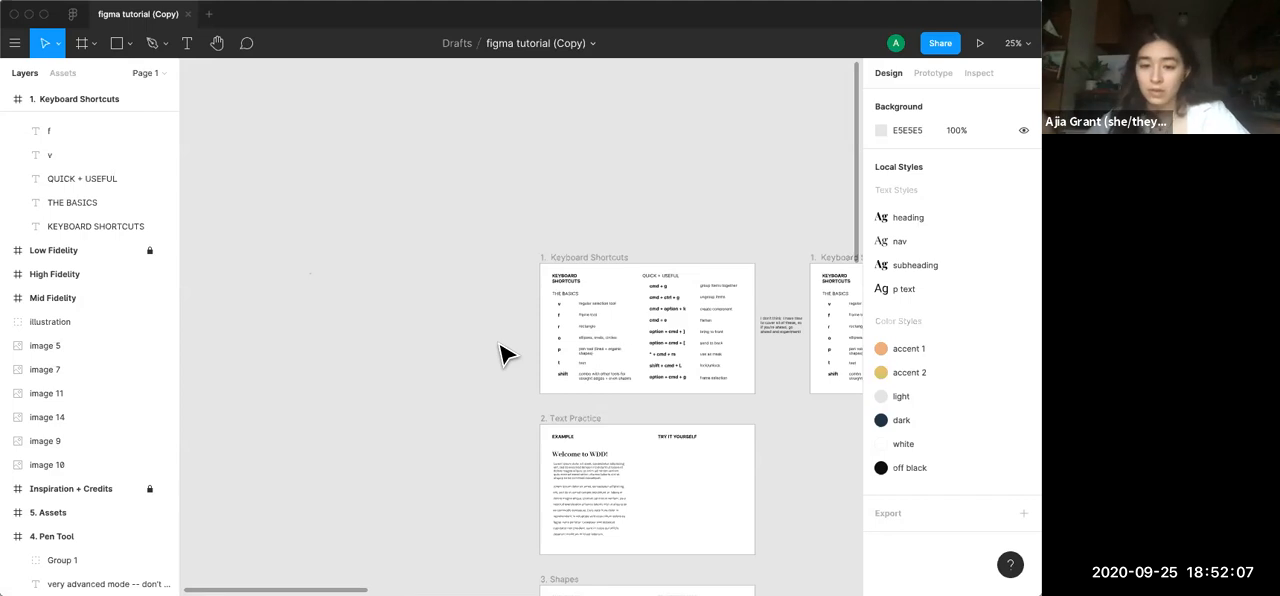
Examine the basic tool shortcuts listed in the first Keyboard Shortcuts frame
scroll(501, 345, up, 8)
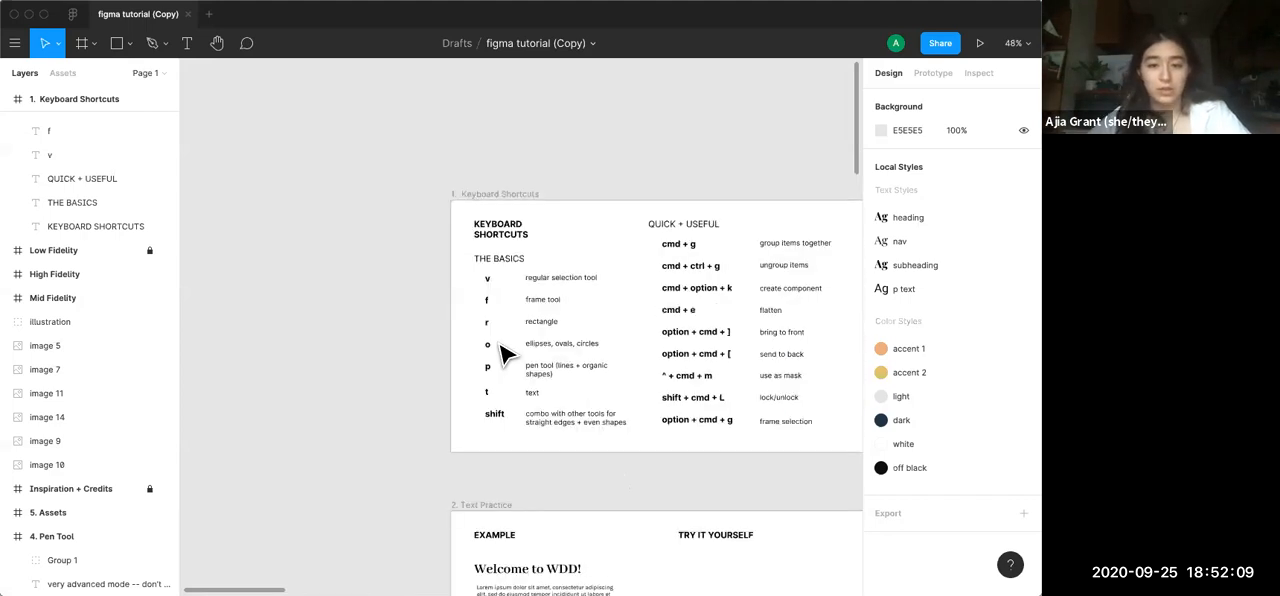
scroll(501, 345, right, 3)
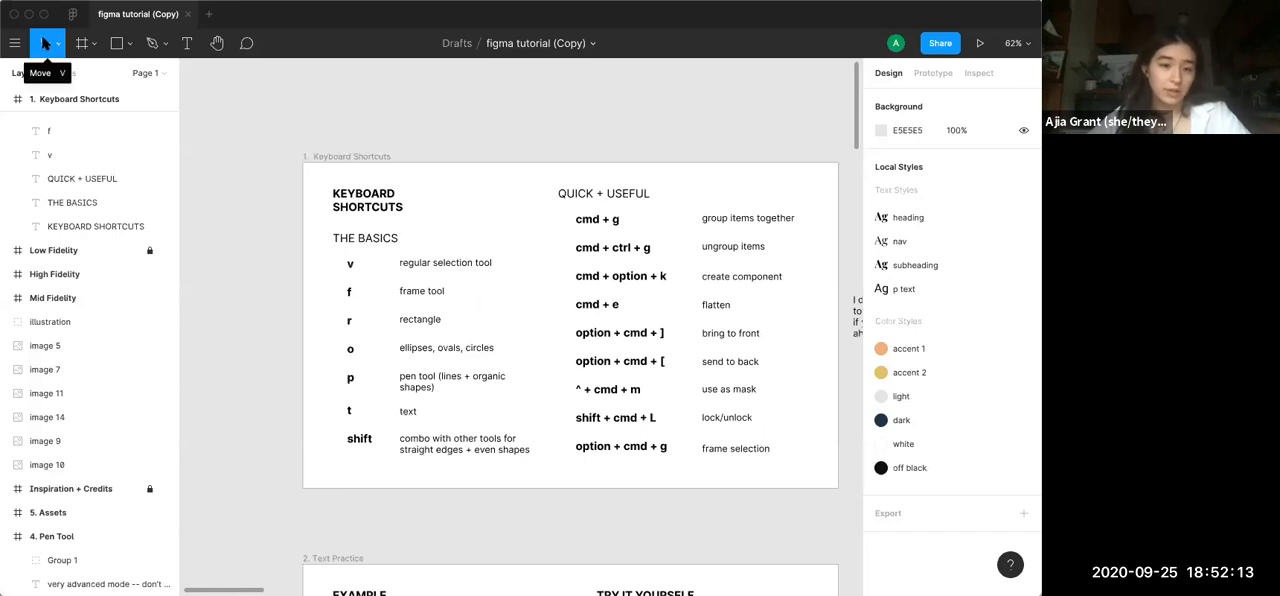
click(351, 203)
click(364, 242)
click(367, 318)
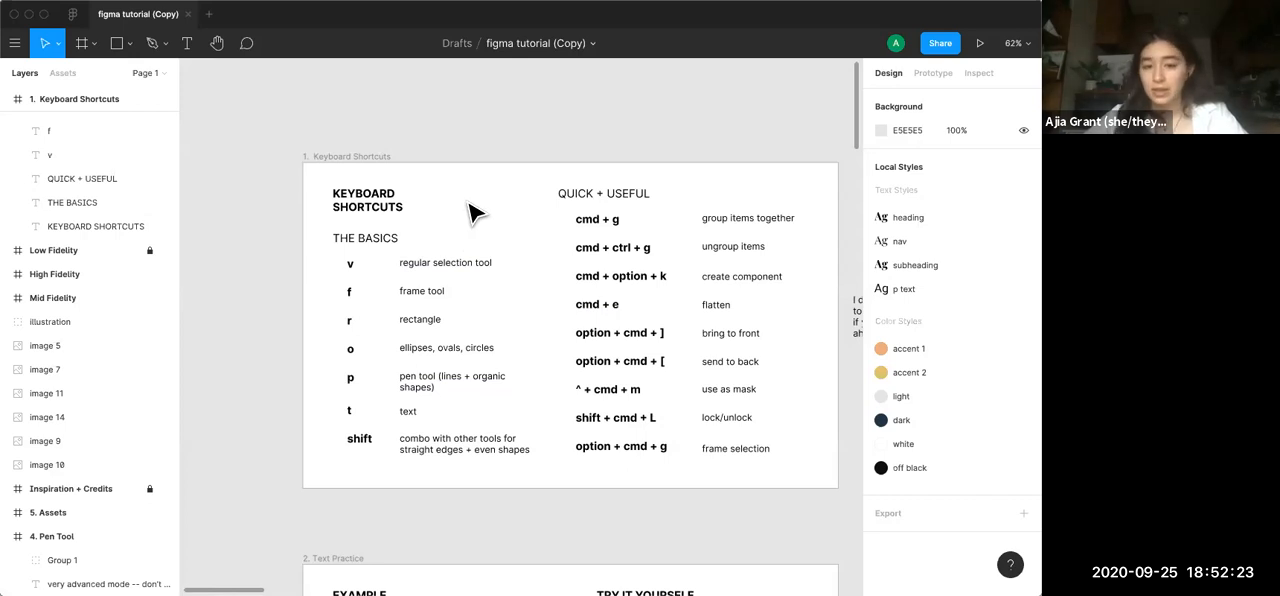
scroll(472, 210, right, 2)
click(290, 160)
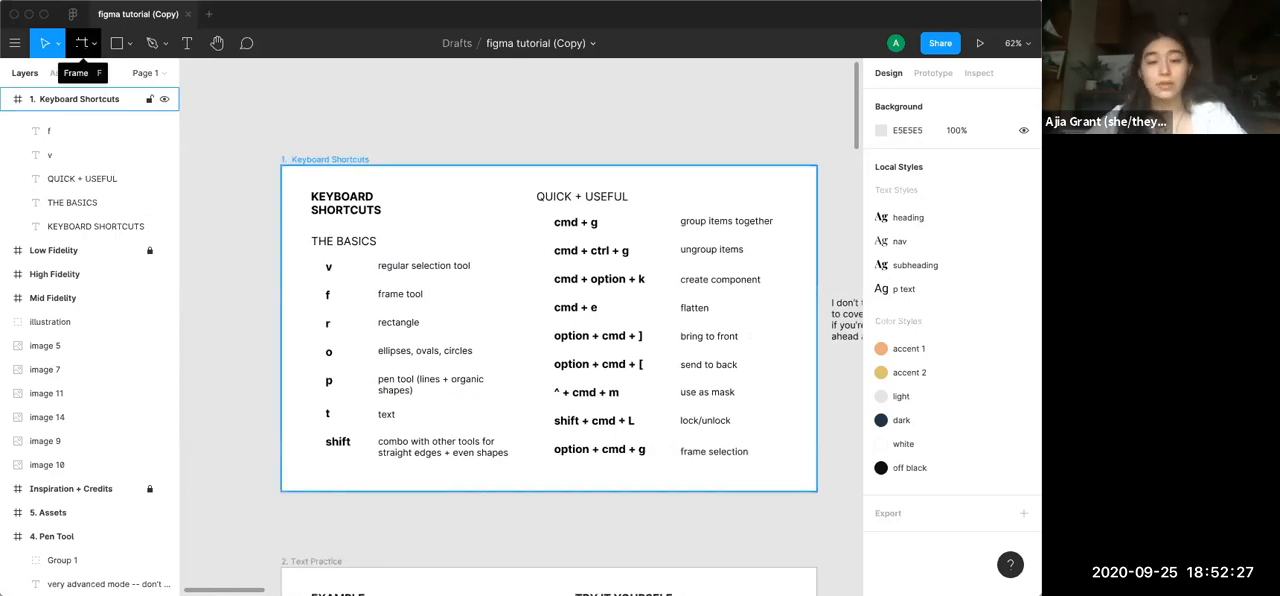
click(203, 130)
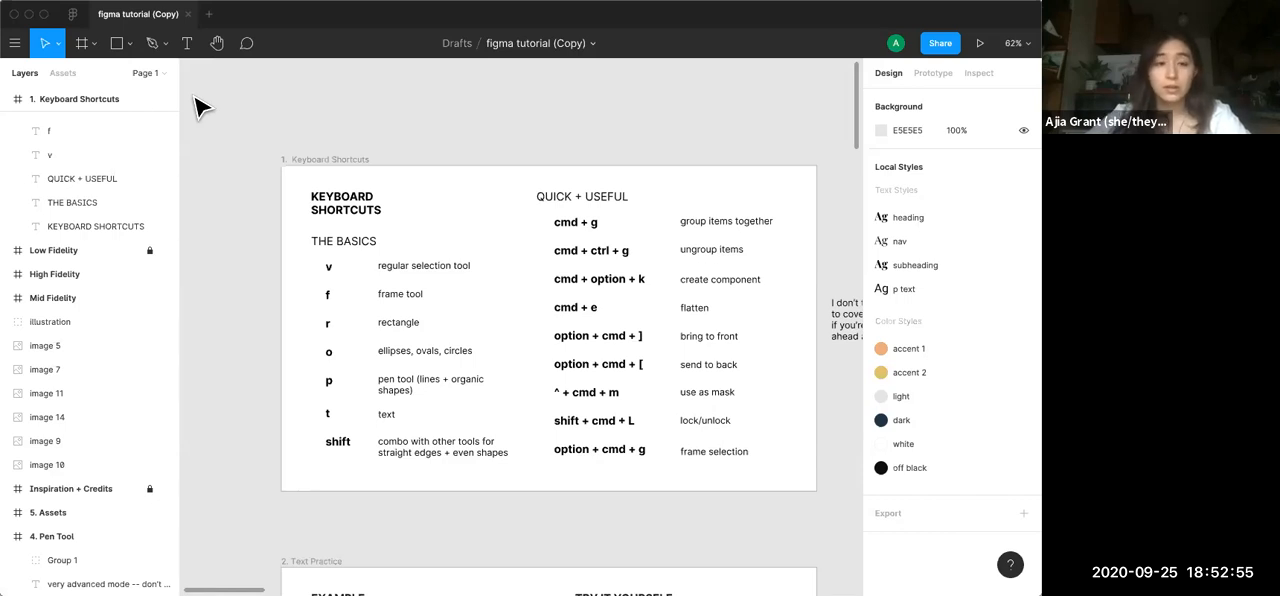
Activate the Frame tool and review its preset sizes for desktop, tablet, phone, paper and social media
key(f)
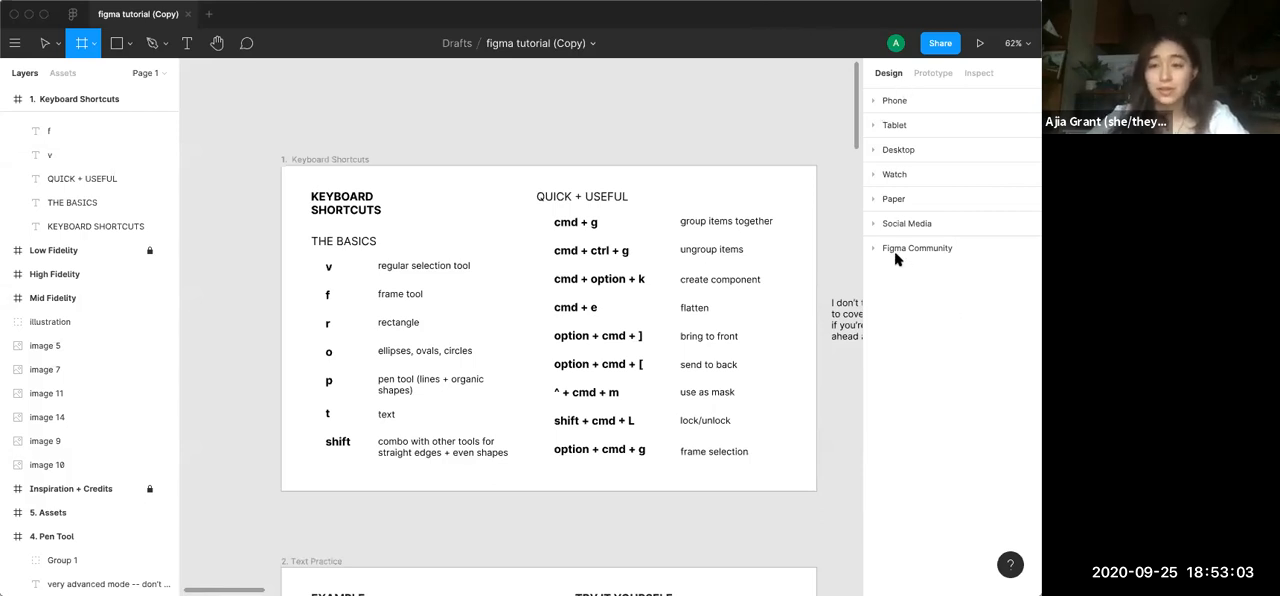
click(870, 146)
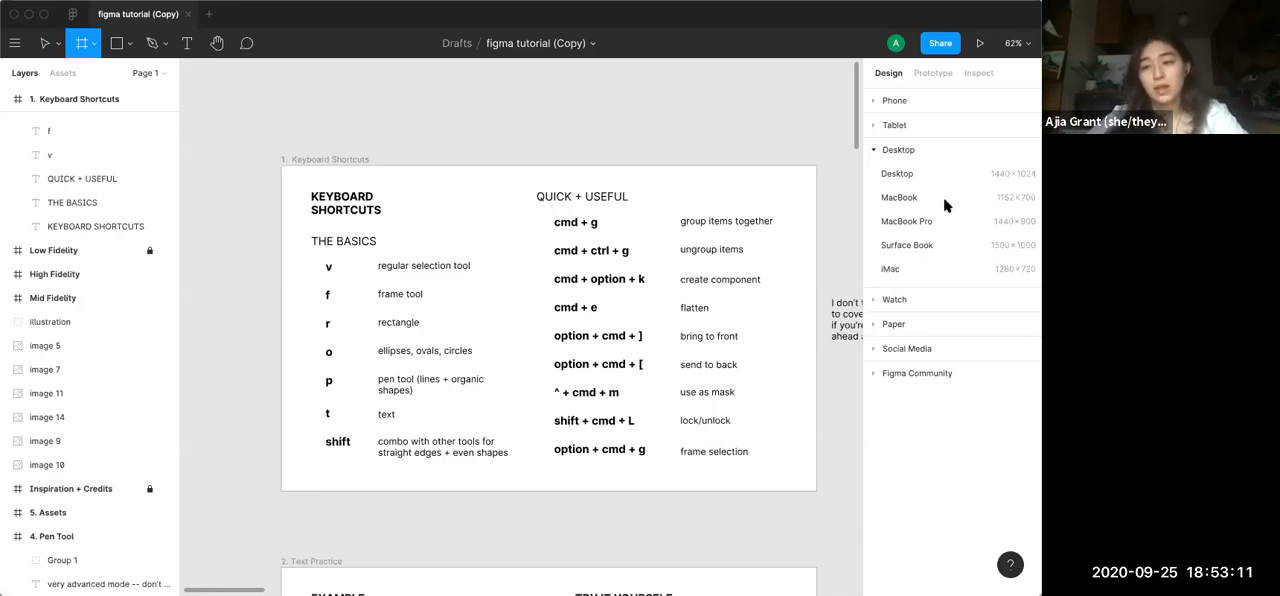
click(891, 126)
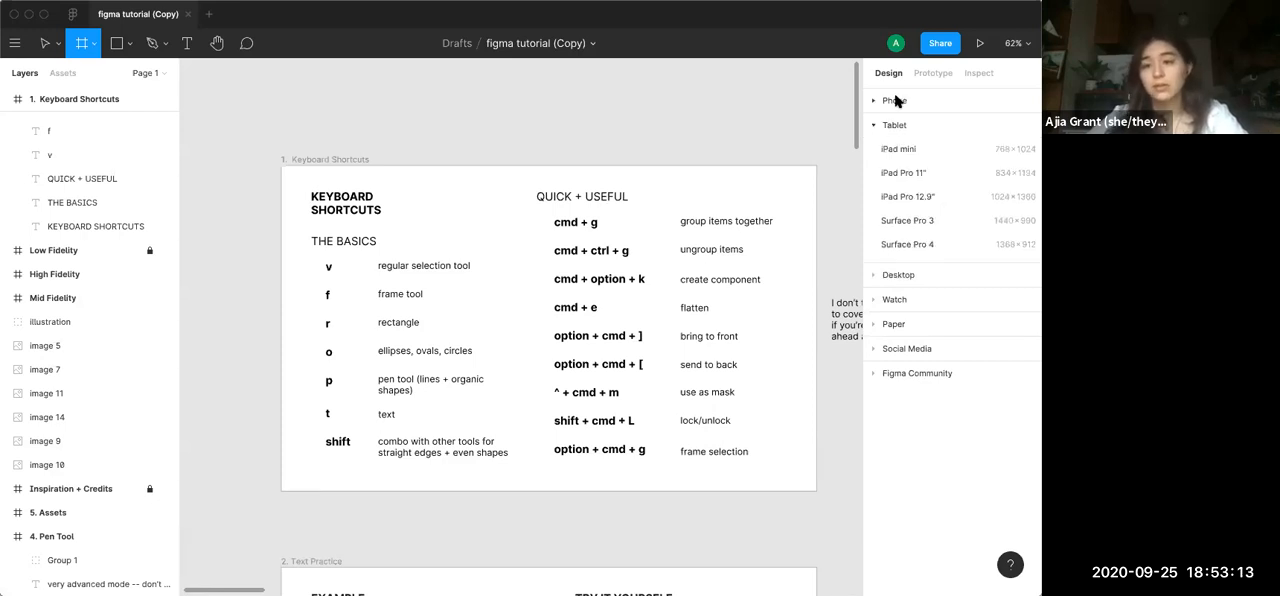
click(897, 100)
click(891, 396)
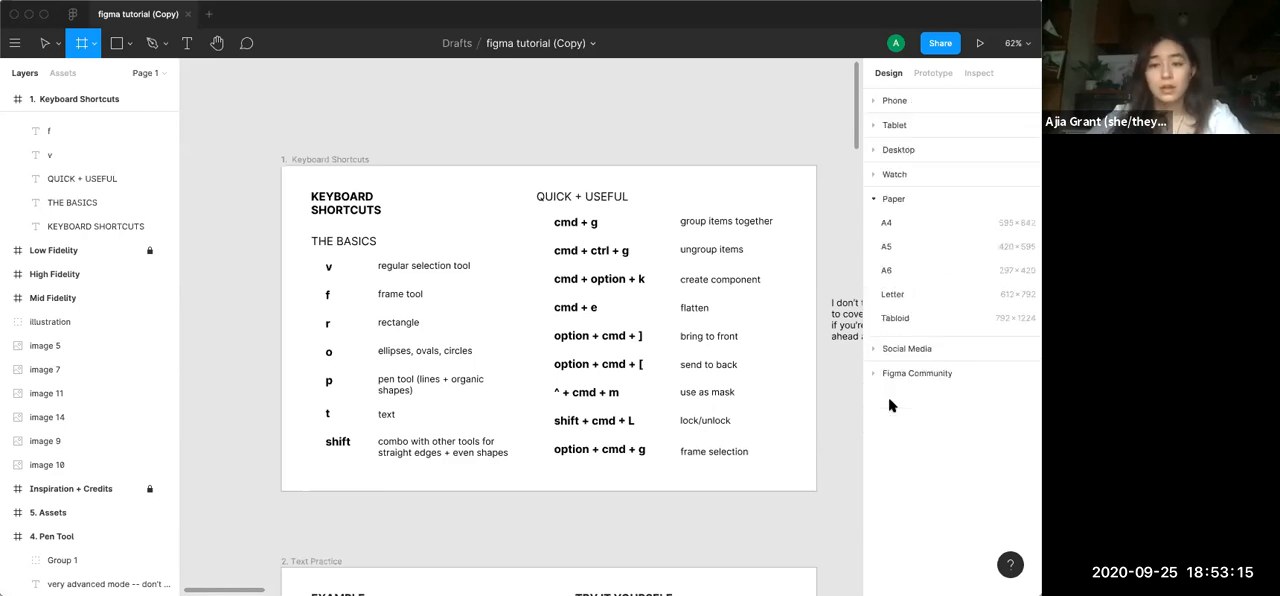
click(915, 348)
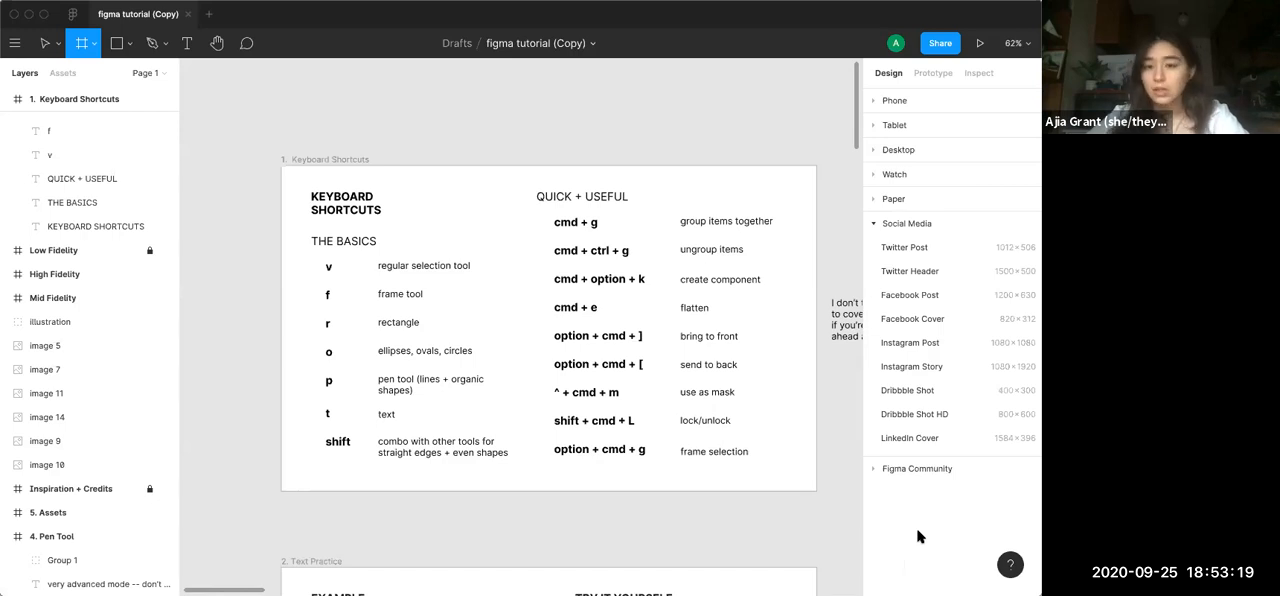
Draw a 133 × 301 frame beside the first Keyboard Shortcuts frame and delete it
drag(197, 134, 258, 275)
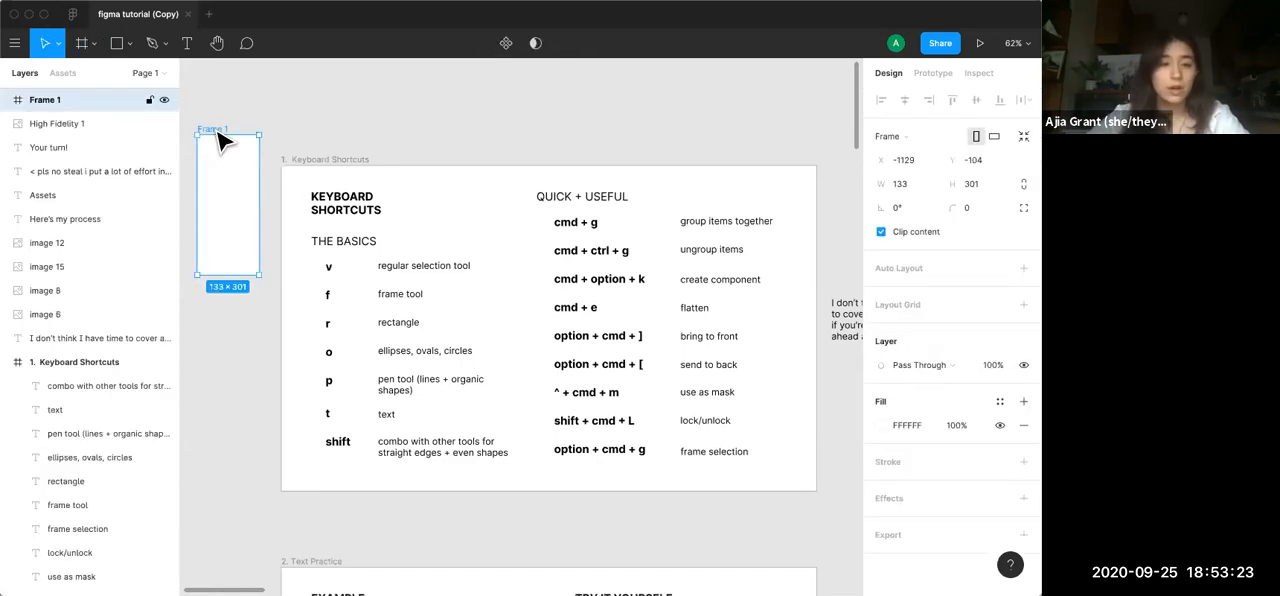
key(Delete)
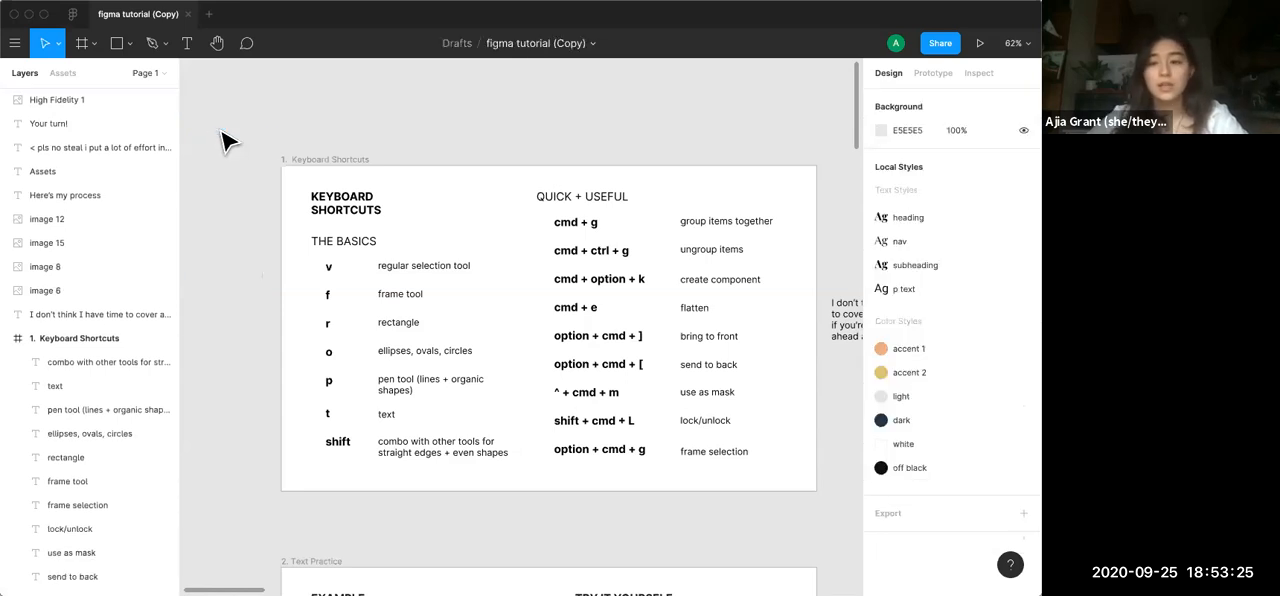
Review the available shape tools, from Rectangle and Line to Star and Place Image, without choosing one
scroll(322, 224, down, 2)
scroll(322, 224, right, 2)
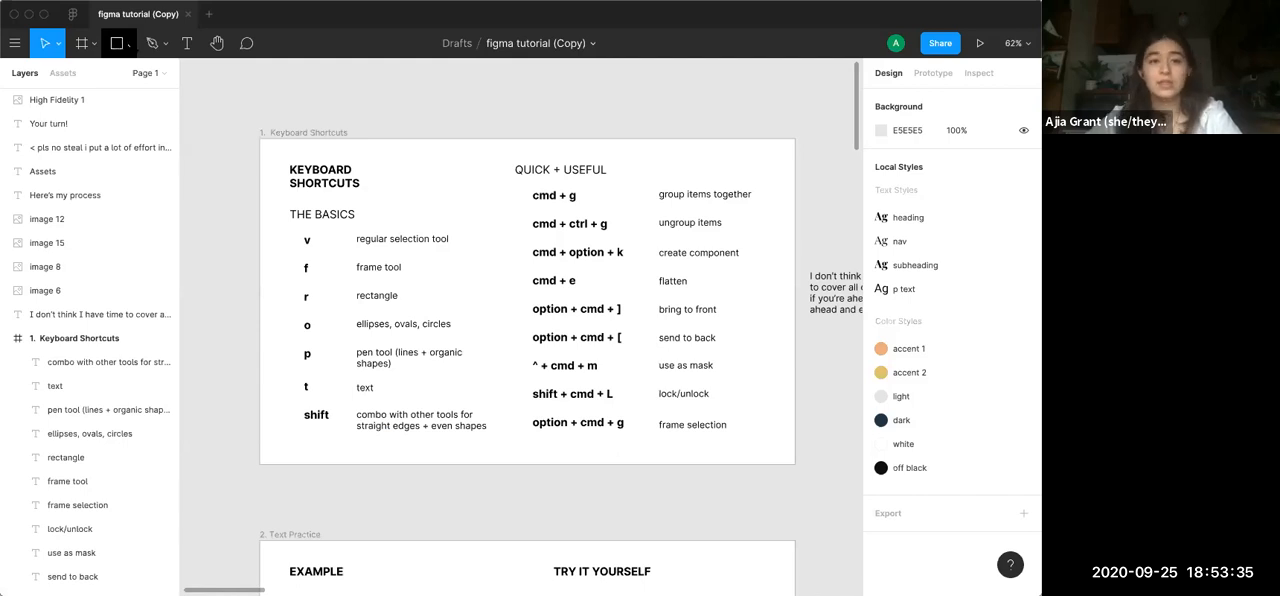
click(128, 44)
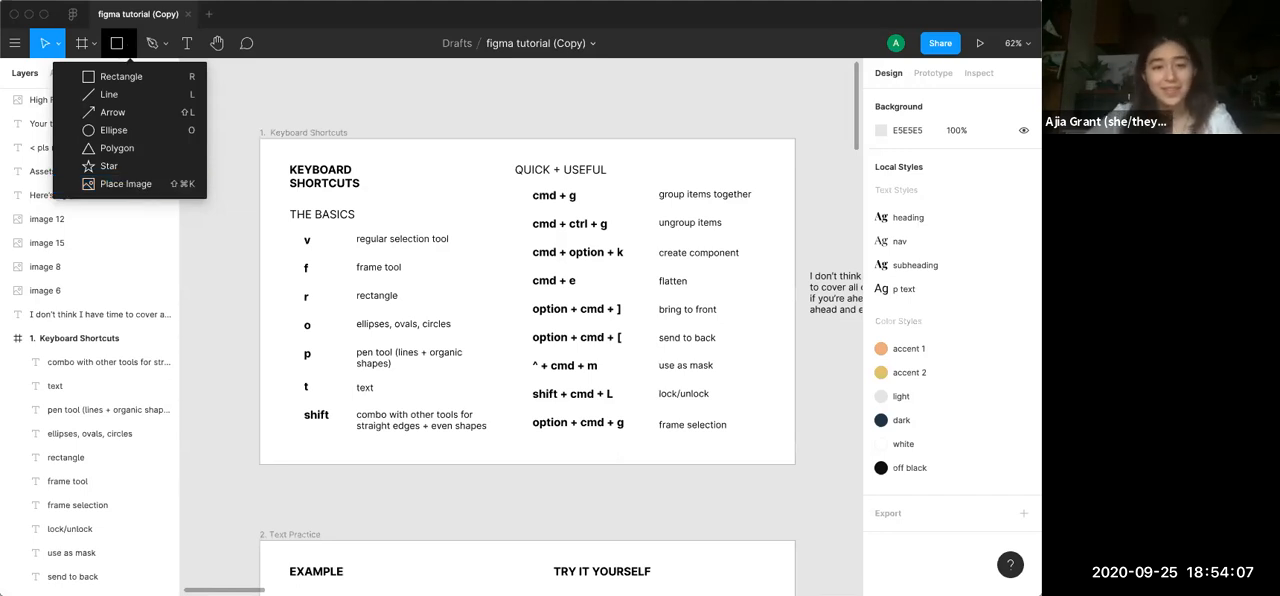
click(256, 157)
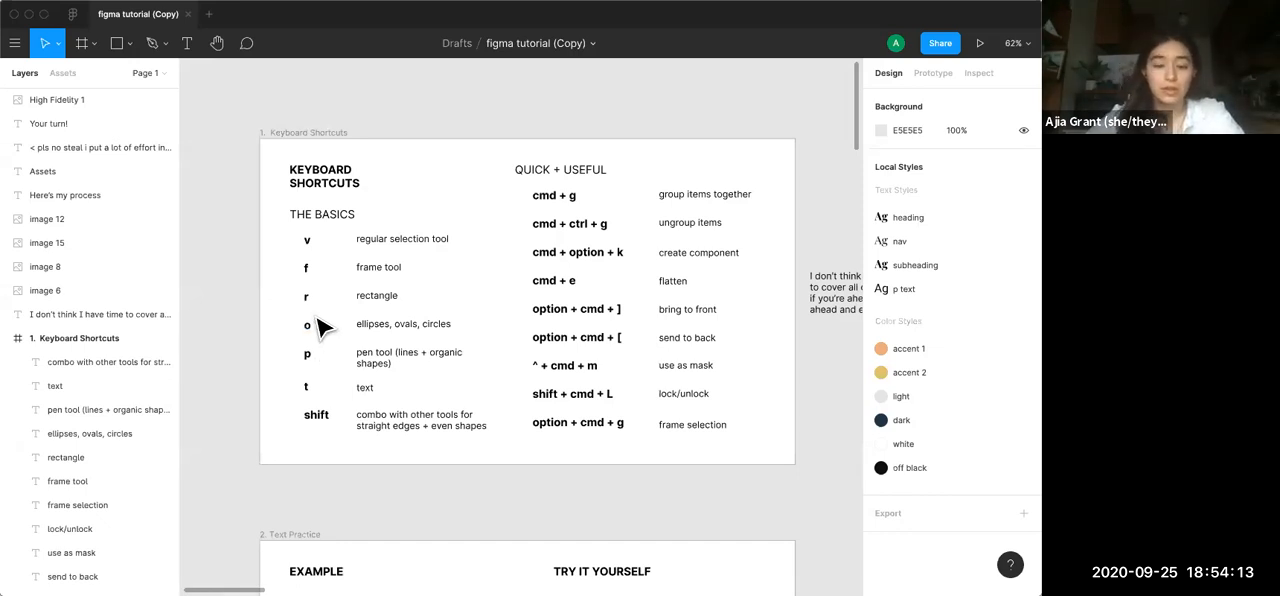
Try activating the Rectangle tool and the Ellipse tool, returning to the Move tool after each
key(r)
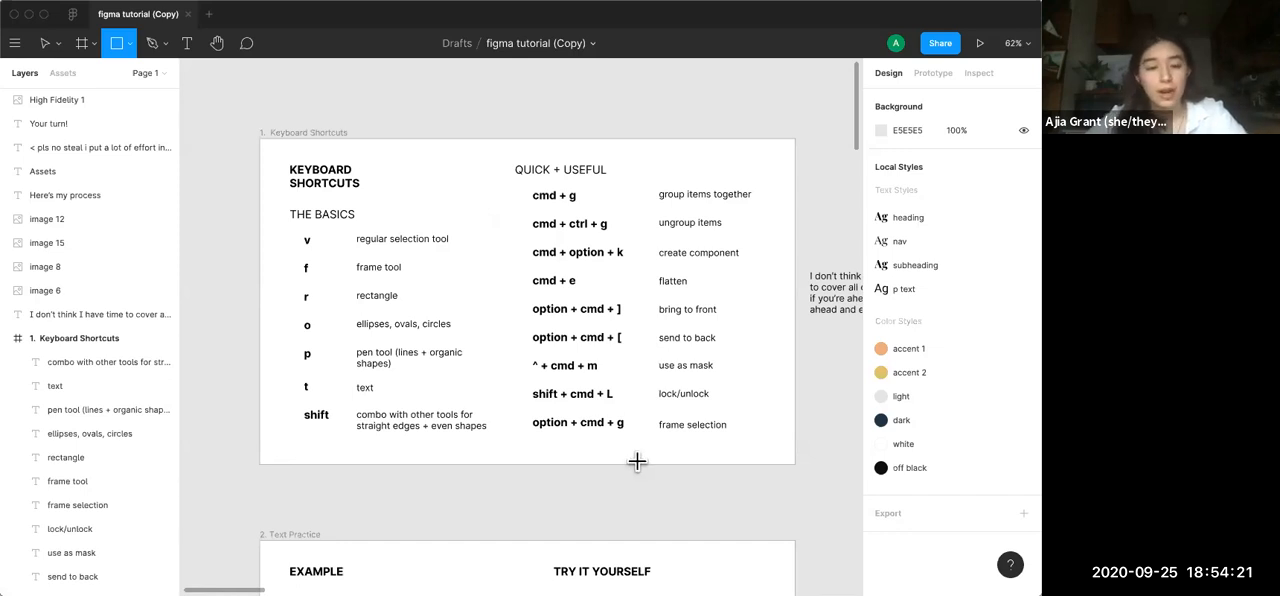
key(v)
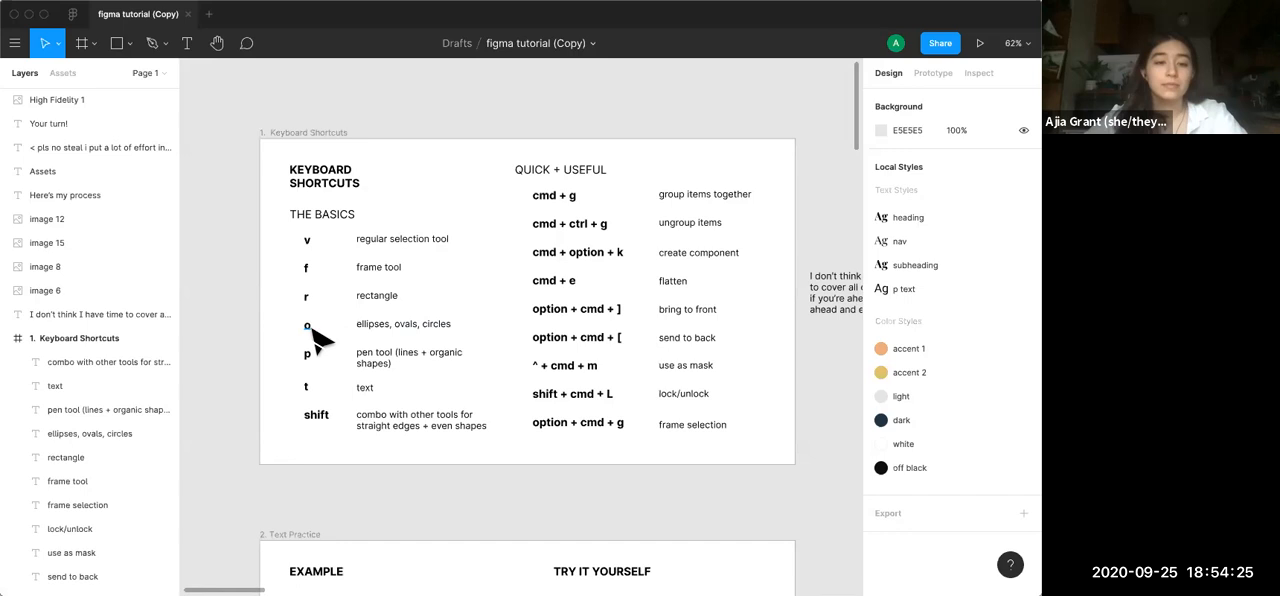
key(o)
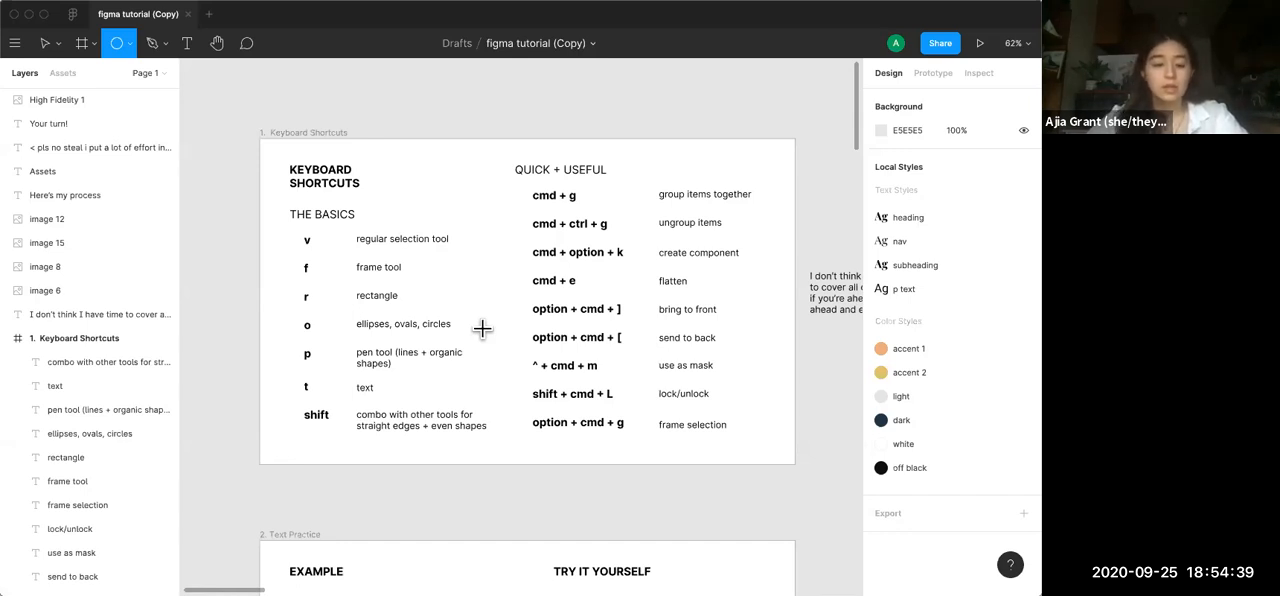
key(v)
Read the pen, text and shift shortcuts, then briefly activate the Text tool and return to the Move tool
scroll(495, 340, down, 1)
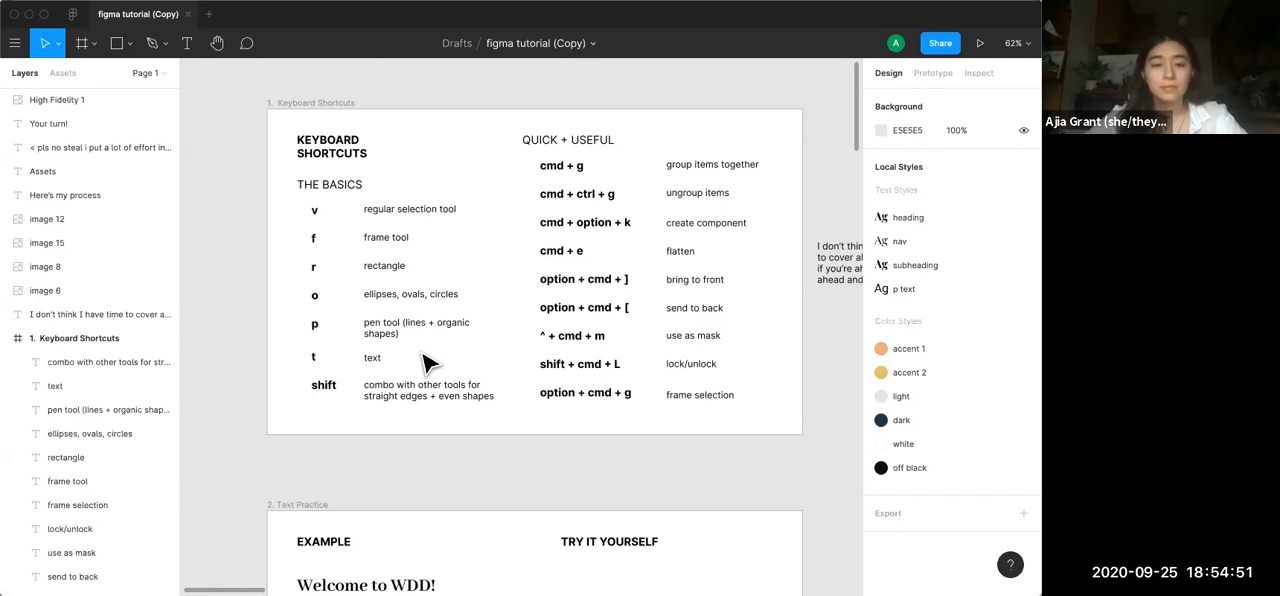
scroll(428, 360, down, 2)
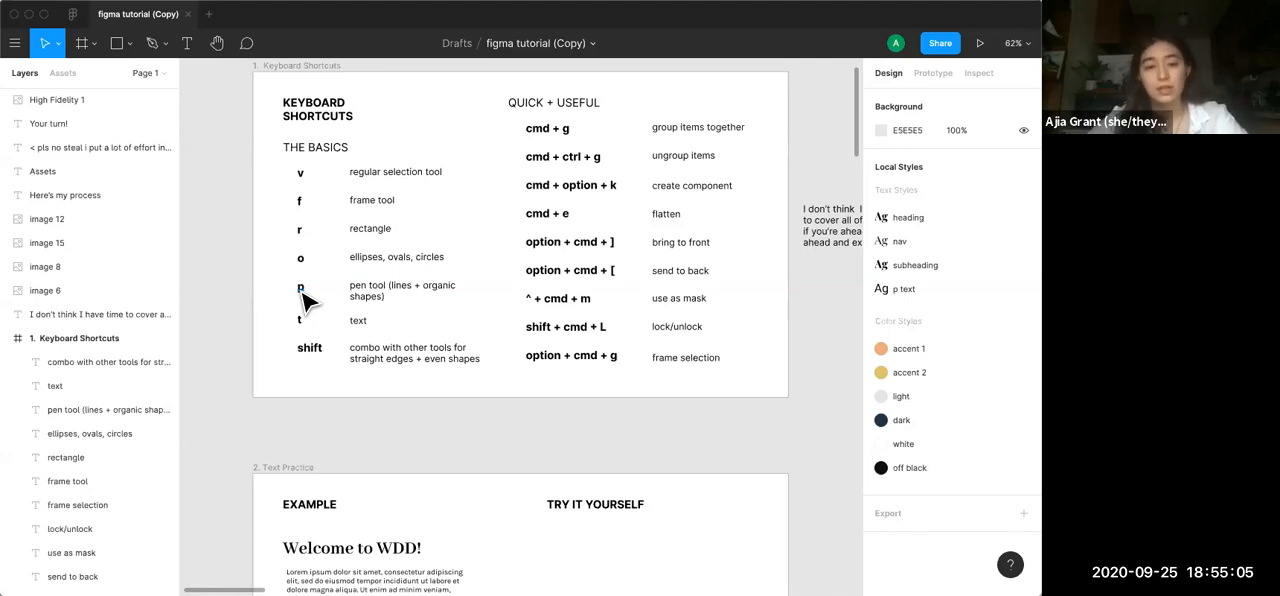
scroll(370, 320, up, 2)
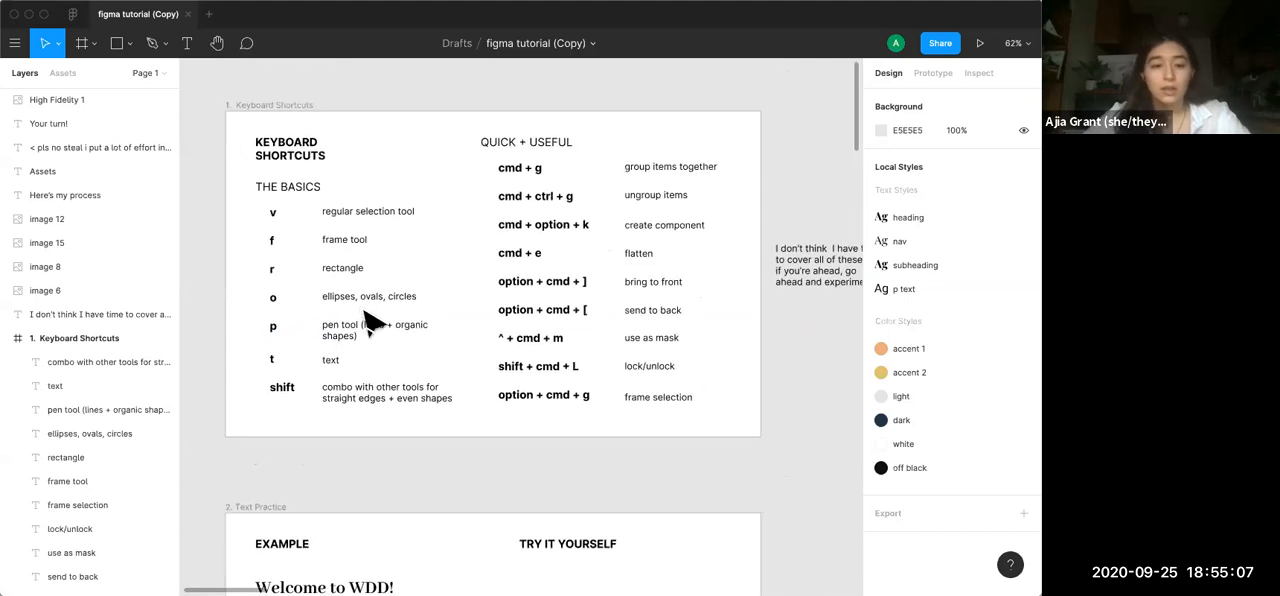
scroll(432, 375, up, 1)
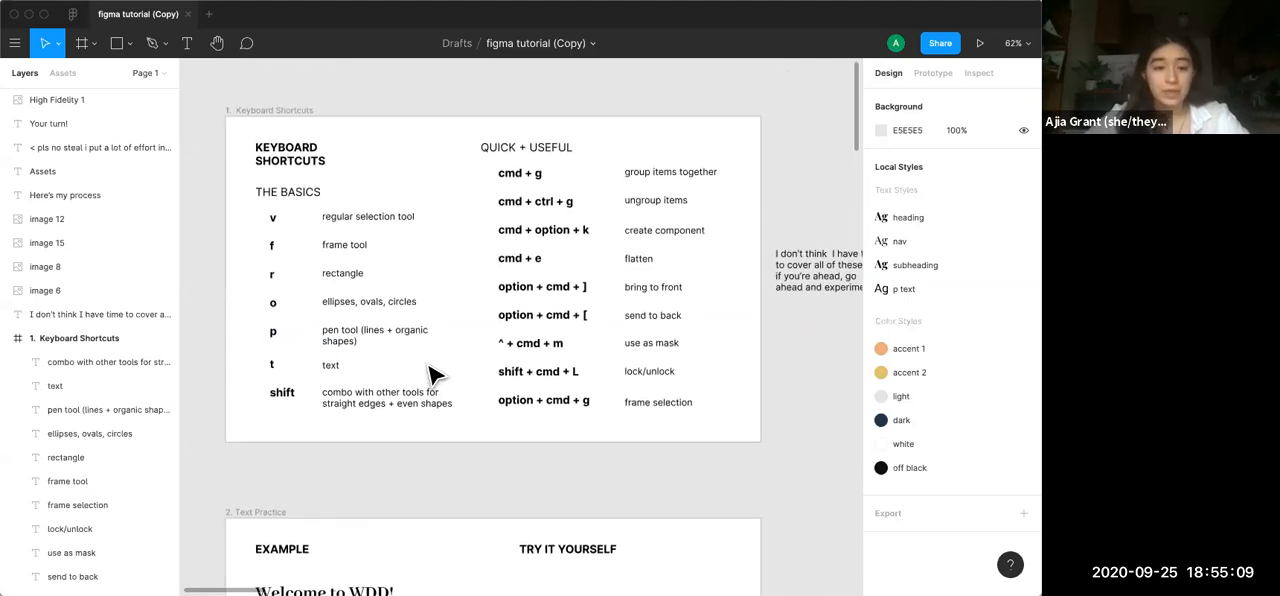
scroll(432, 375, up, 1)
key(t)
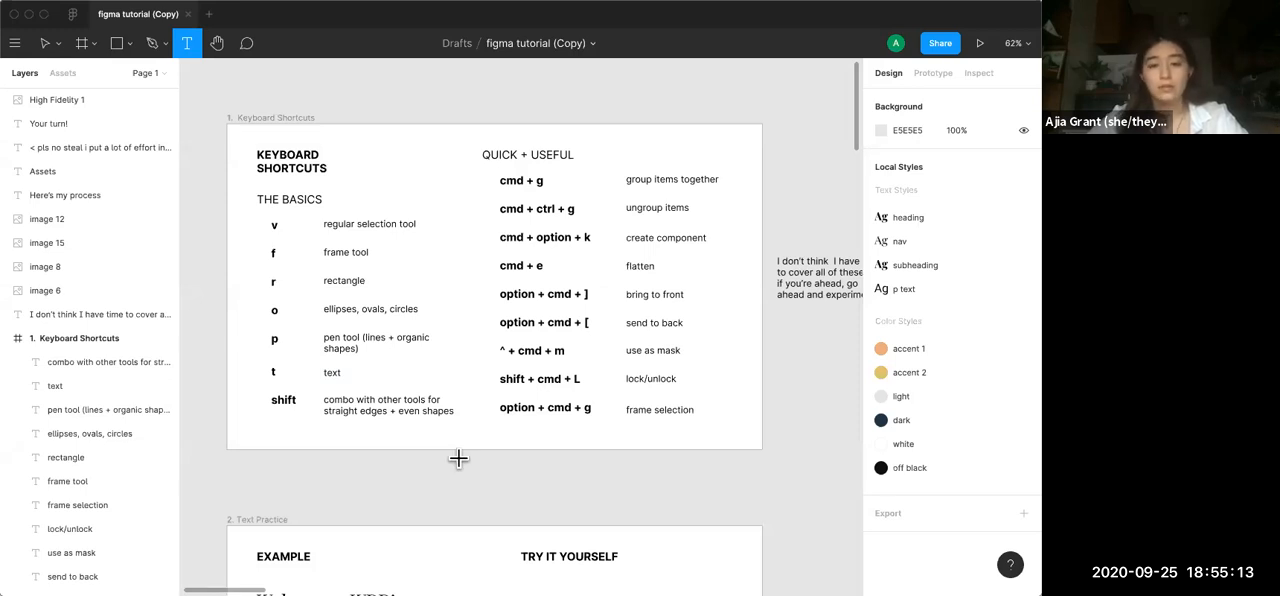
key(v)
Review the context commands for the "group items together" text in the first Keyboard Shortcuts frame, then dismiss them
scroll(466, 470, up, 3)
scroll(466, 470, right, 2)
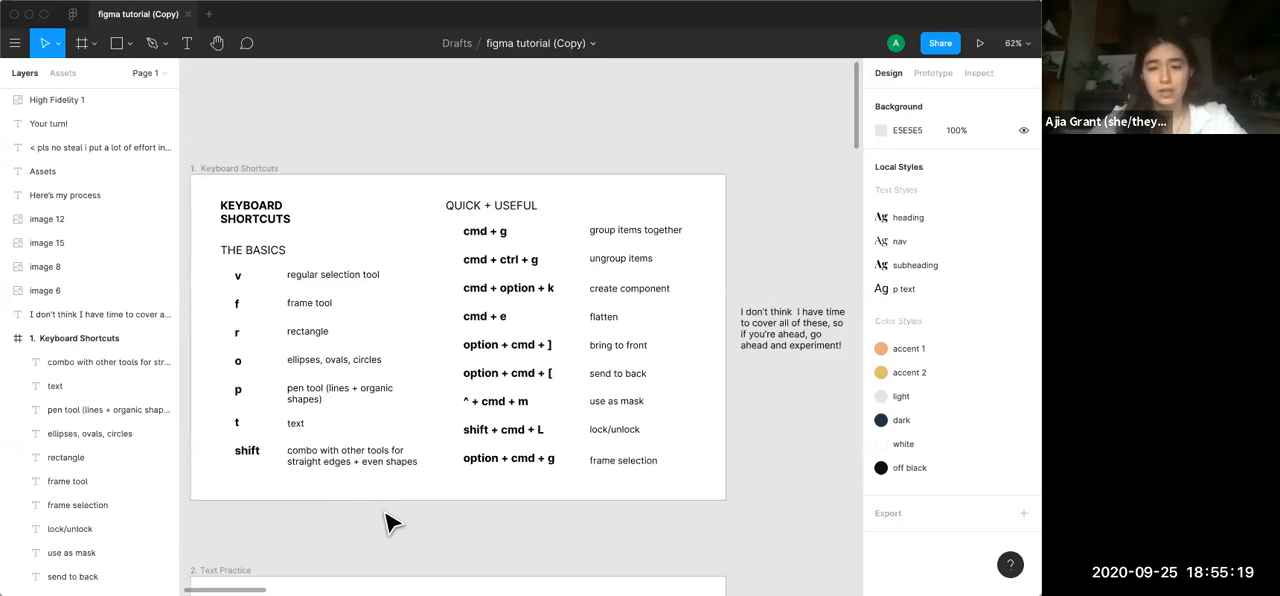
scroll(390, 522, right, 3)
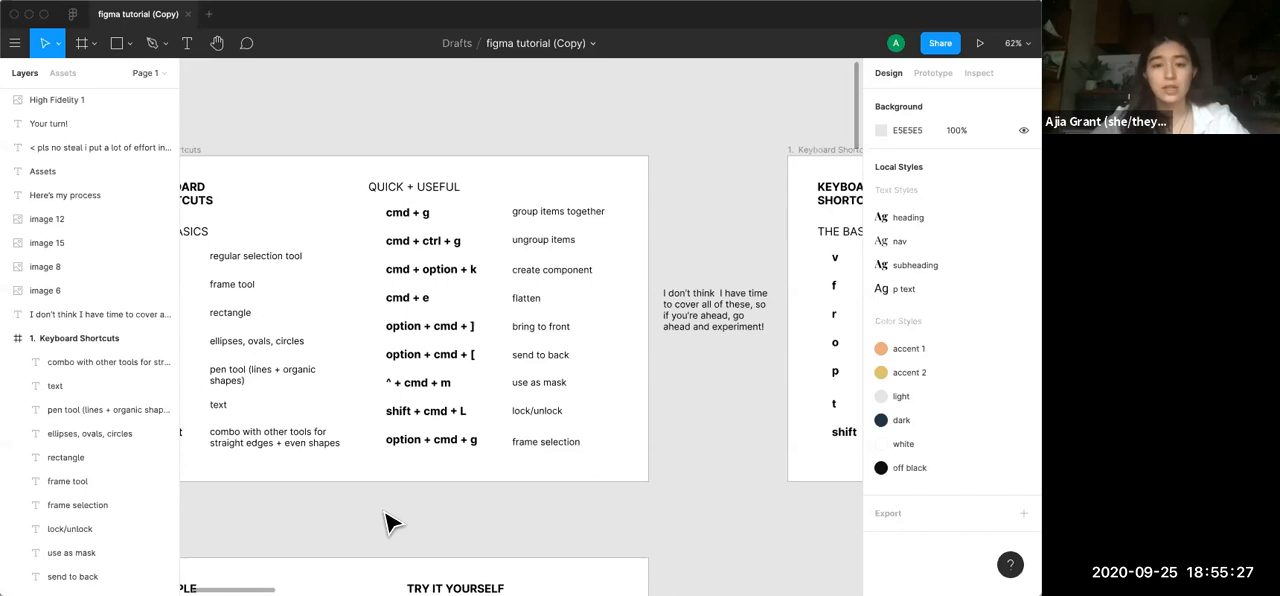
scroll(390, 522, right, 2)
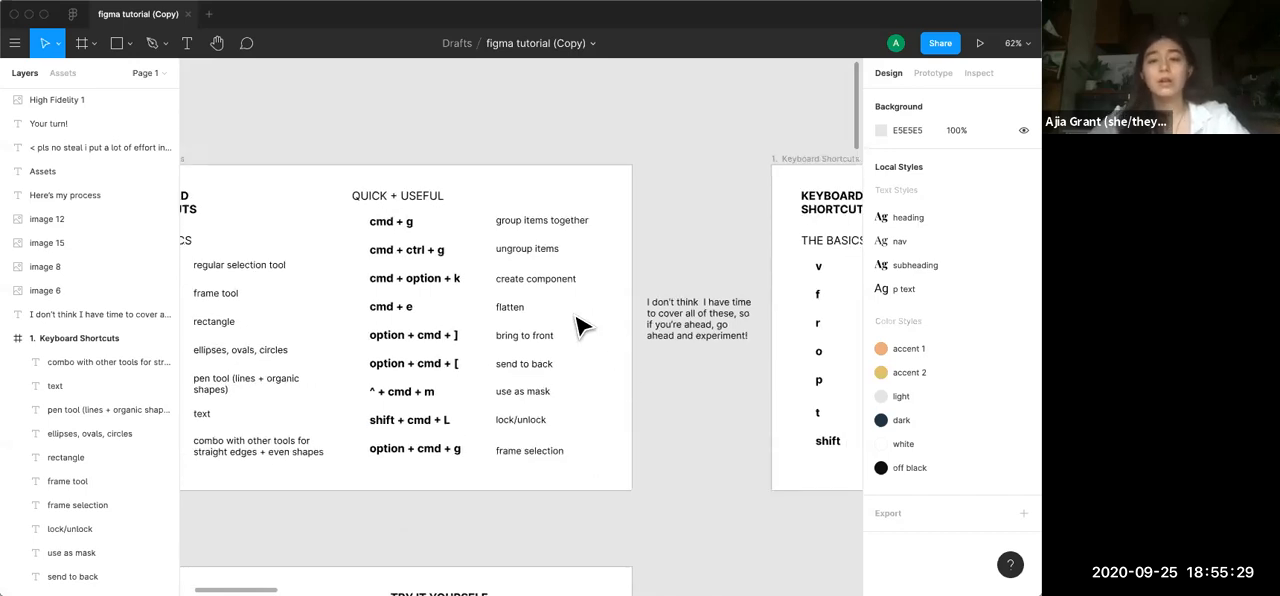
right_click(526, 222)
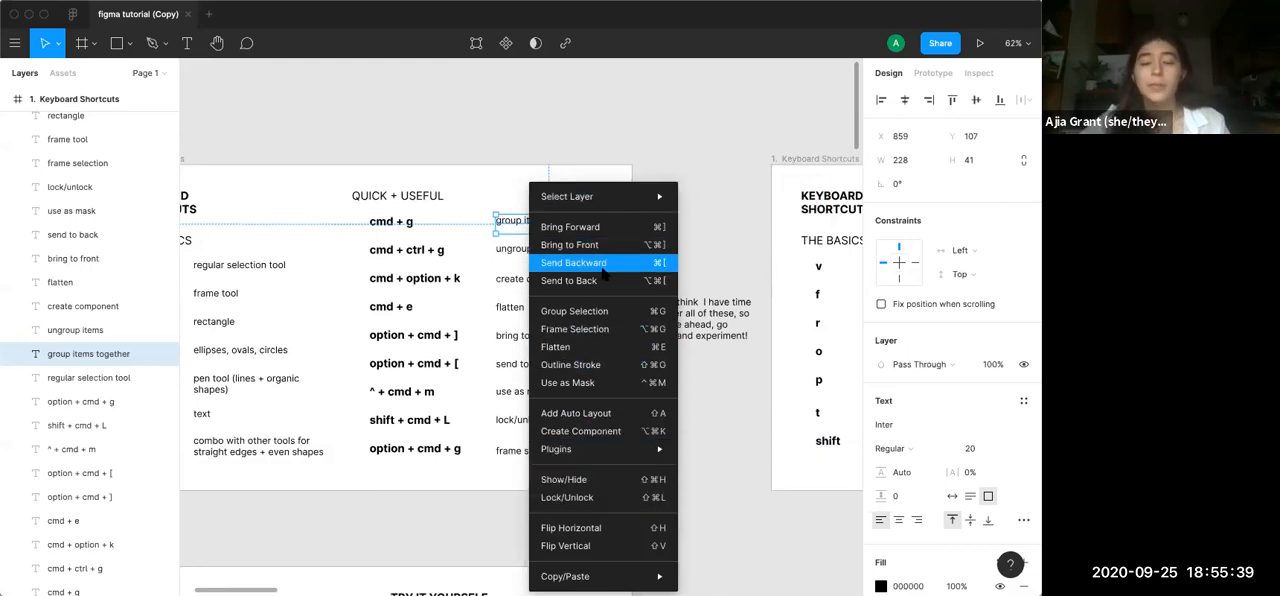
click(440, 548)
click(630, 443)
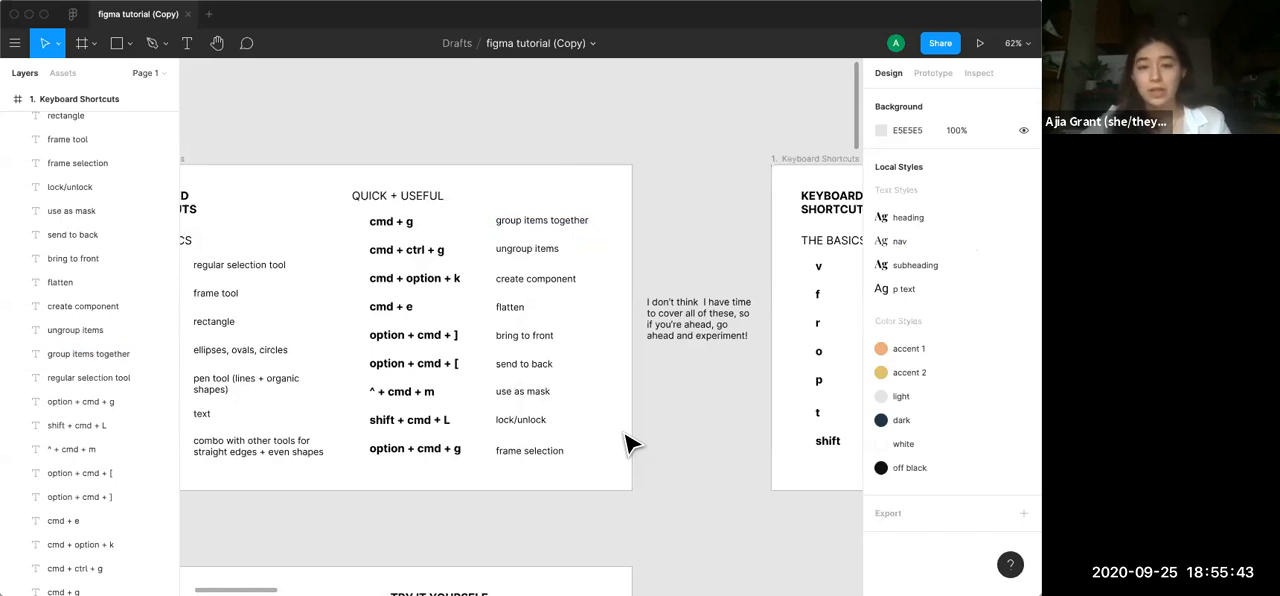
Check the Ungroup command among the context commands of the first Keyboard Shortcuts frame without applying it
click(398, 224)
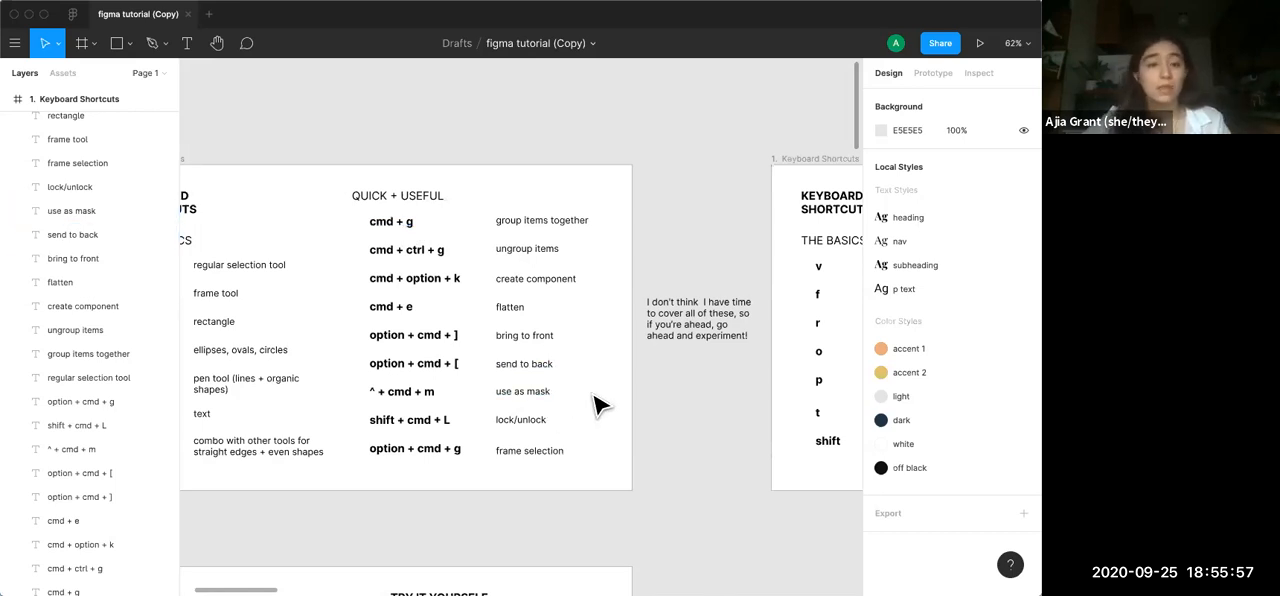
right_click(594, 357)
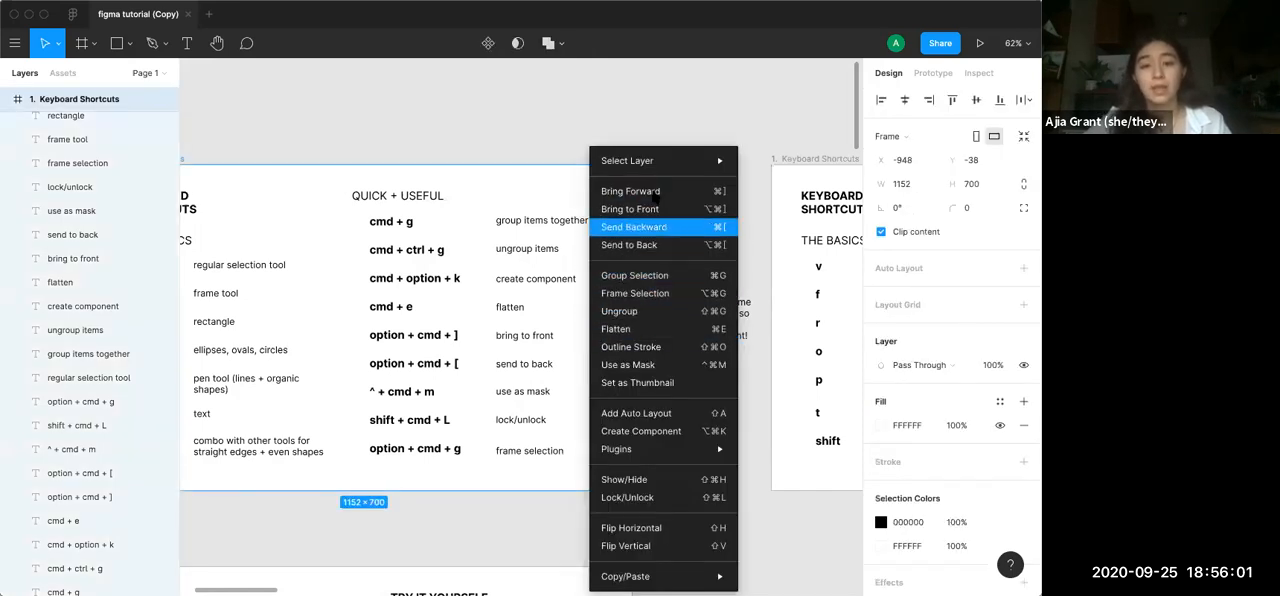
click(534, 147)
click(652, 225)
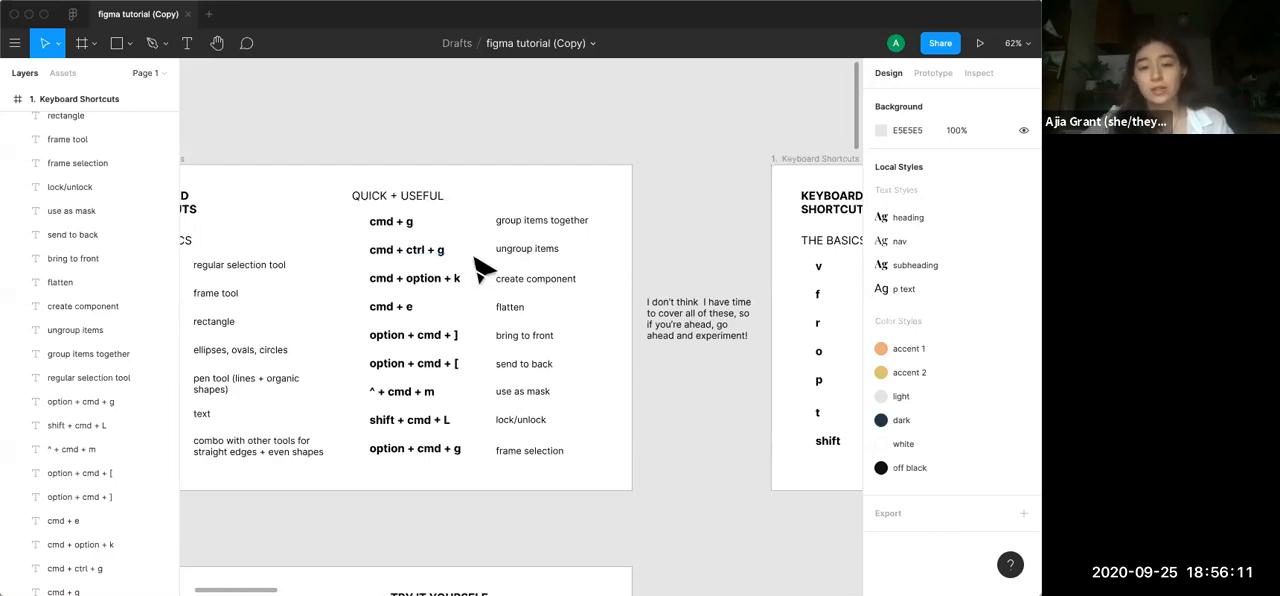
Examine the Ctrl-based shortcuts in the second Keyboard Shortcuts frame and the remaining Quick + Useful shortcuts in the first frame
scroll(479, 267, down, 2)
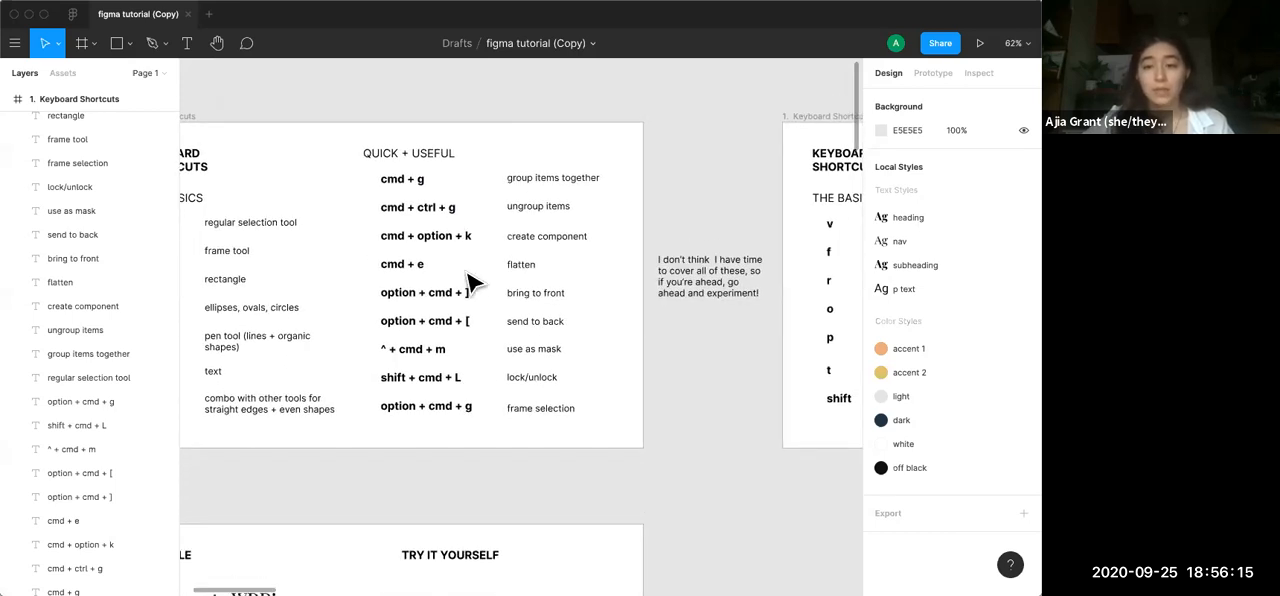
scroll(476, 272, right, 3)
scroll(475, 280, down, 5)
scroll(474, 281, up, 5)
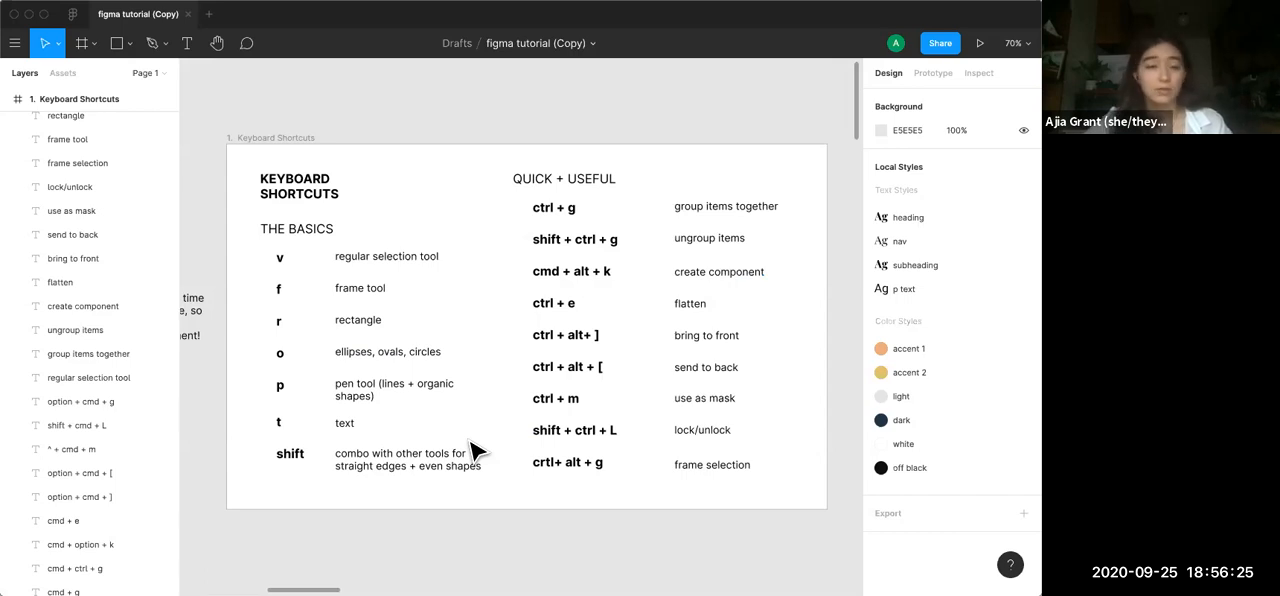
scroll(474, 452, left, 3)
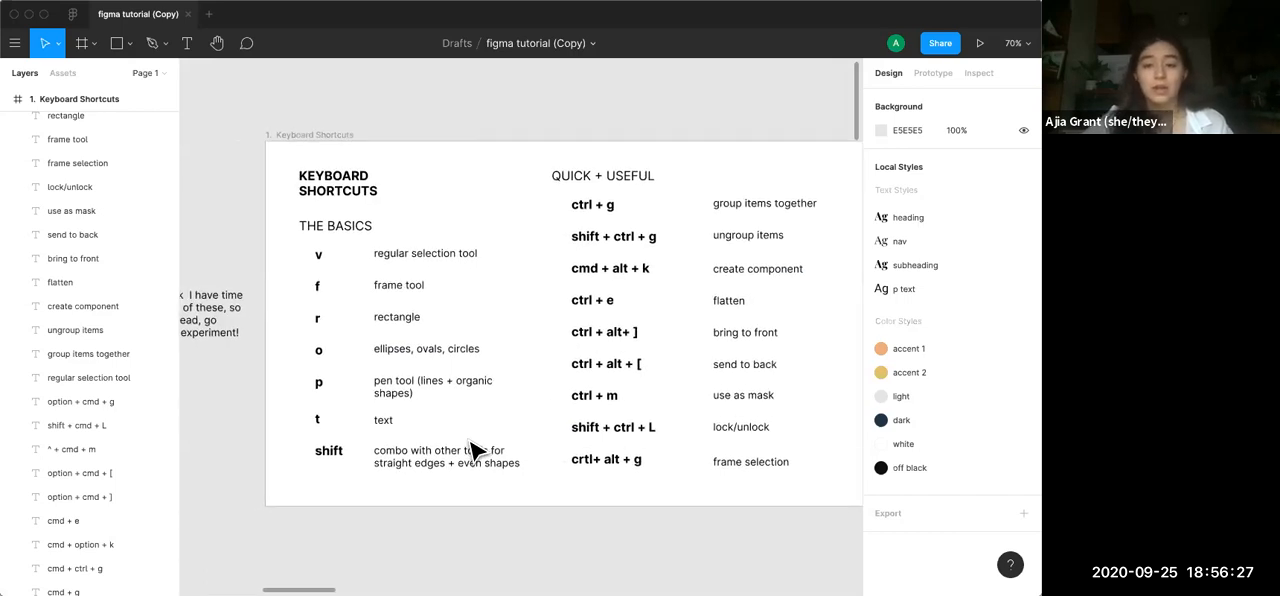
scroll(475, 451, up, 2)
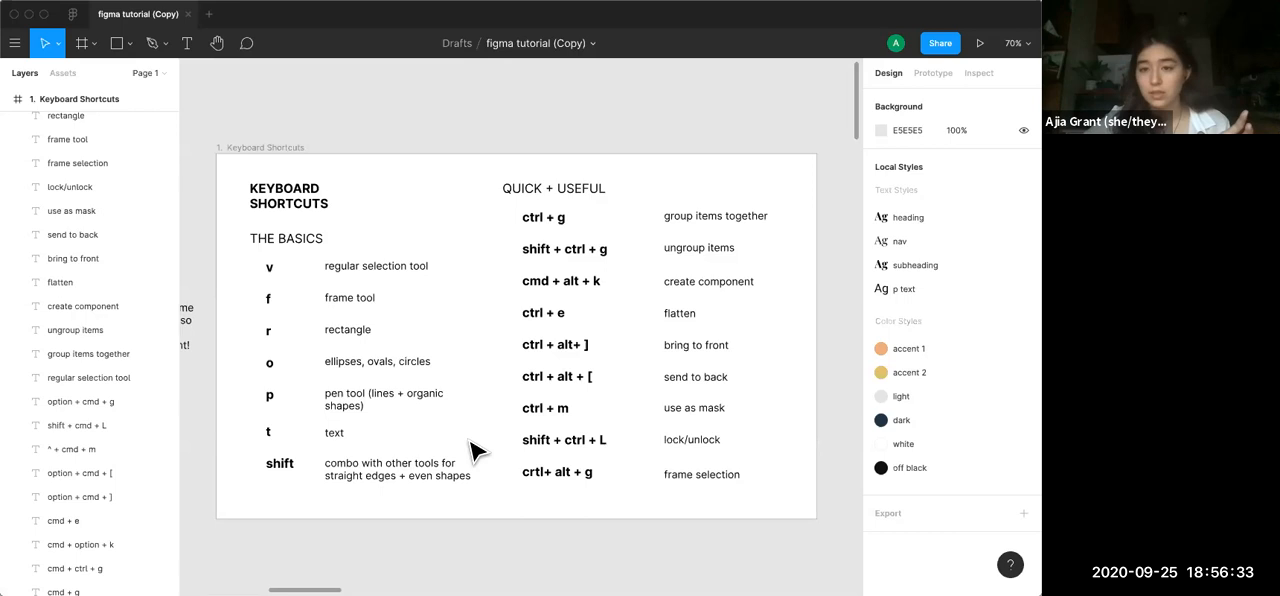
scroll(475, 451, left, 10)
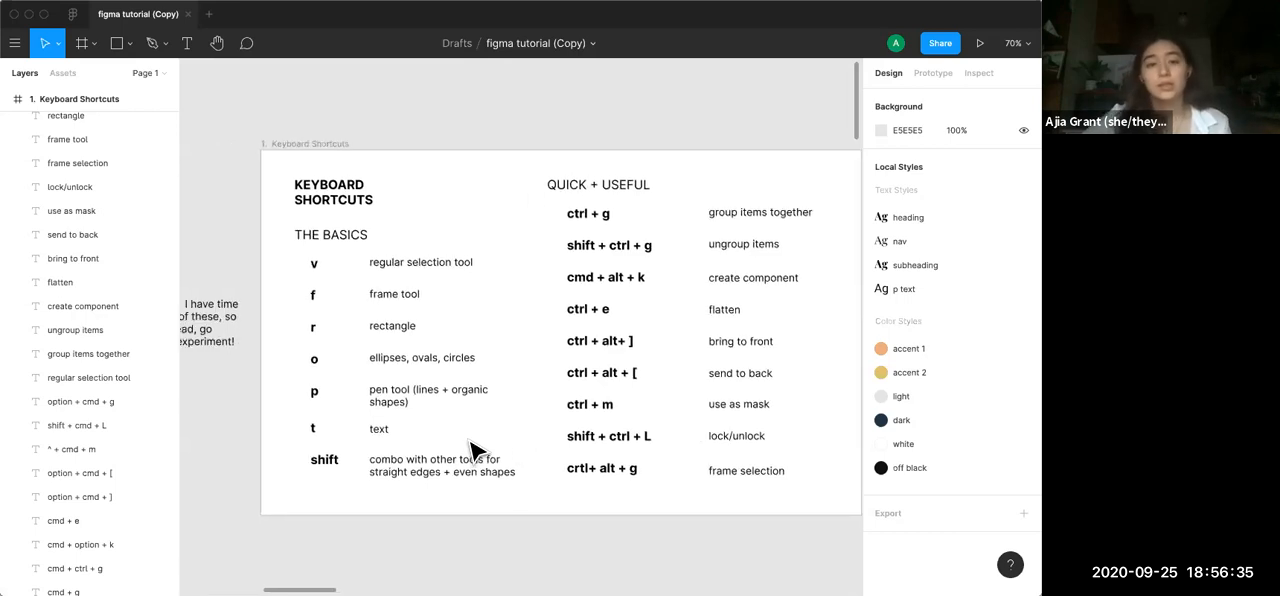
scroll(475, 451, left, 5)
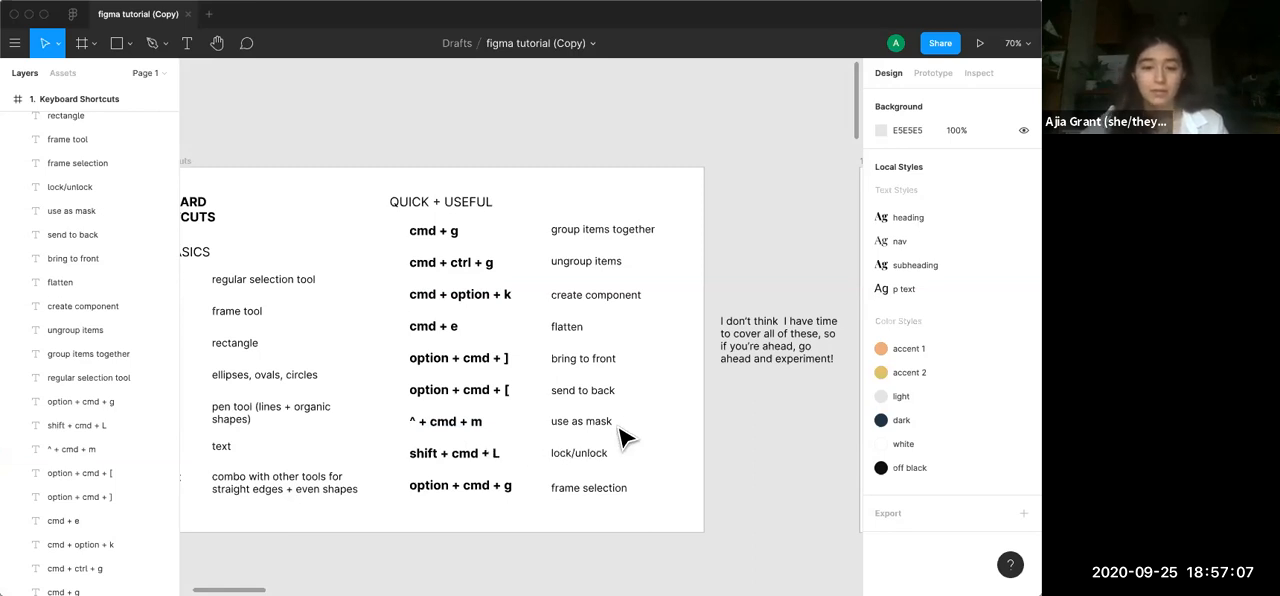
scroll(553, 441, down, 2)
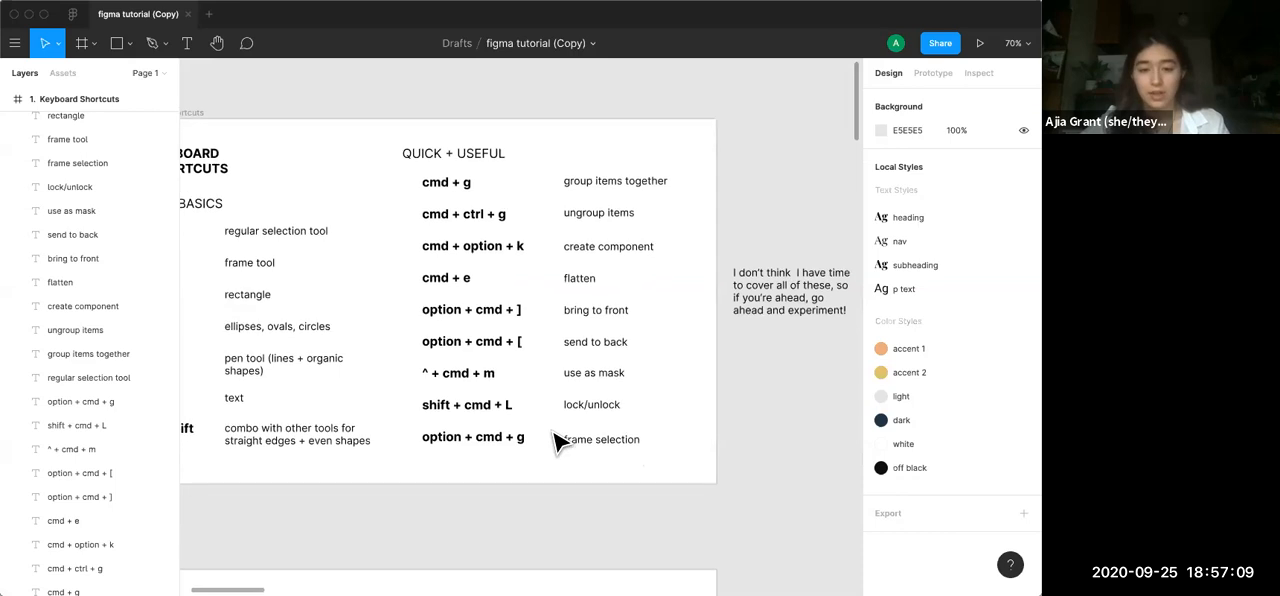
scroll(517, 436, down, 2)
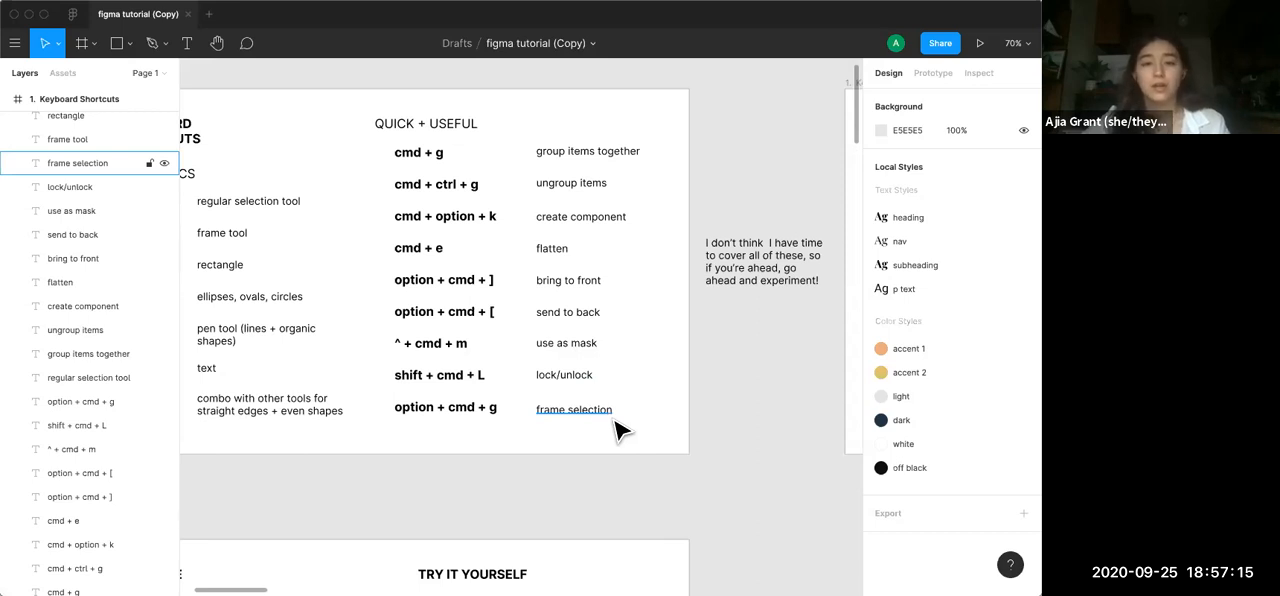
Add a 323 × 54 text box reading "Welcome to WDD!" under TRY IT YOURSELF in the Text Practice frame
scroll(617, 430, down, 3)
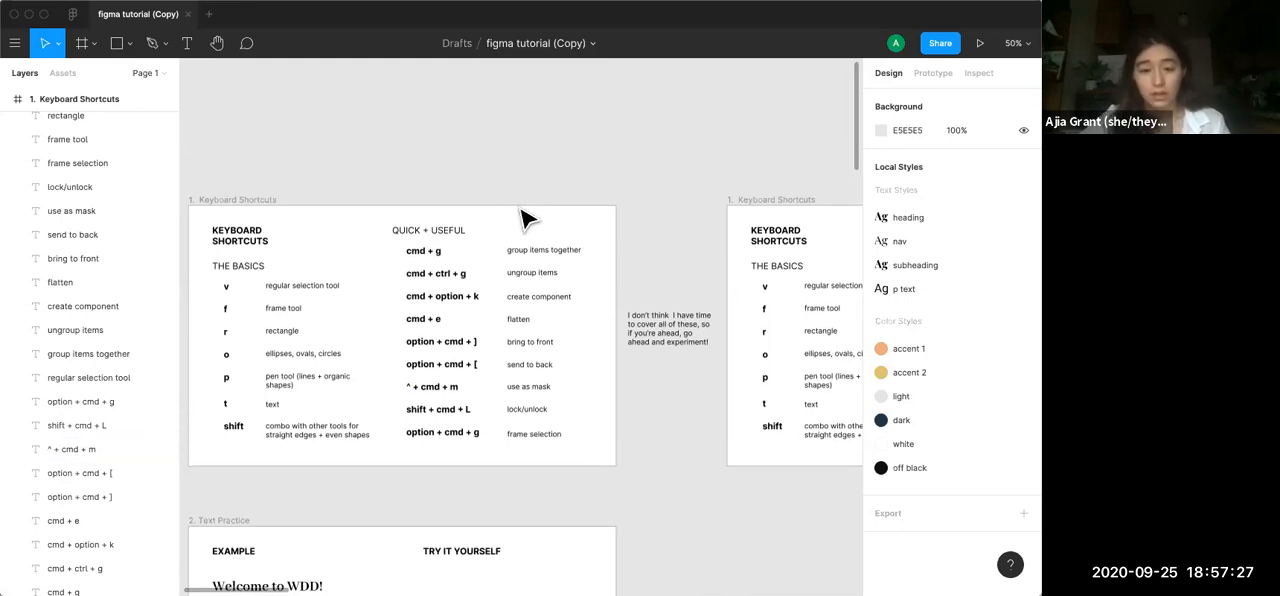
scroll(522, 217, down, 5)
scroll(522, 217, down, 2)
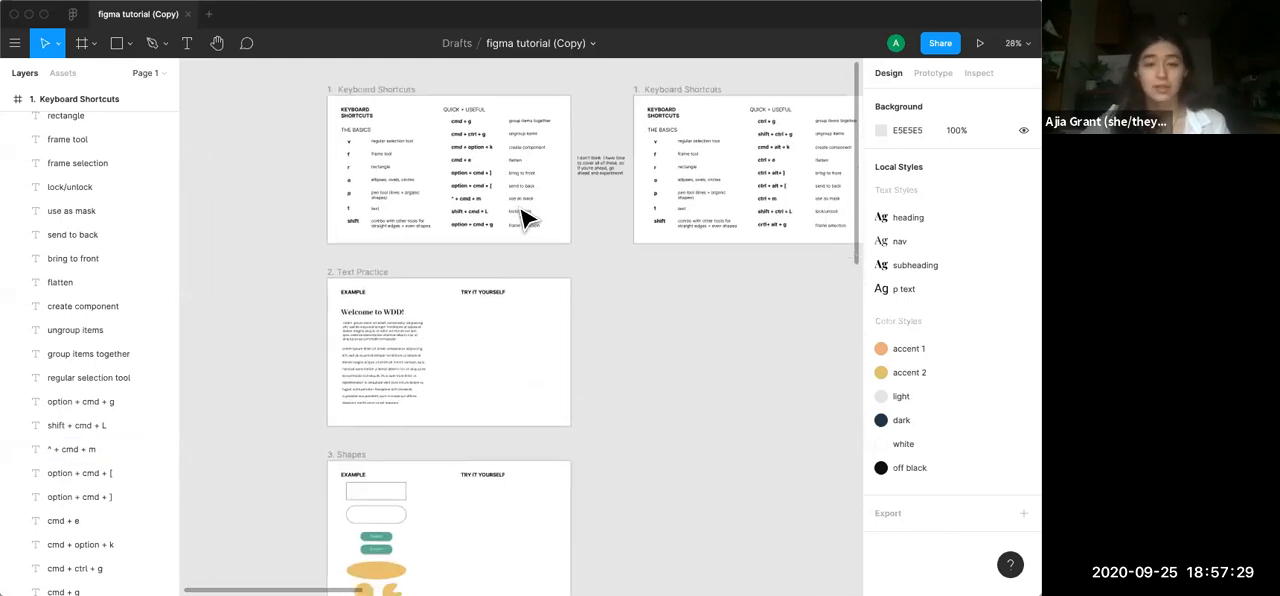
scroll(510, 230, left, 2)
scroll(505, 229, down, 3)
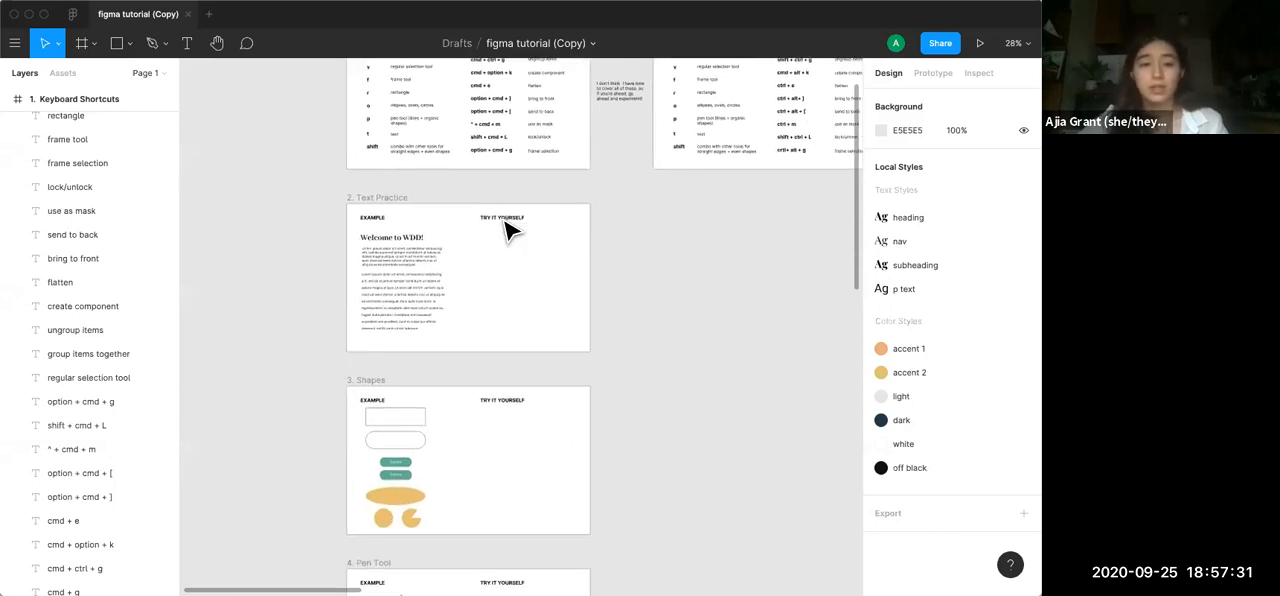
scroll(505, 229, up, 5)
scroll(505, 231, down, 2)
scroll(505, 231, left, 2)
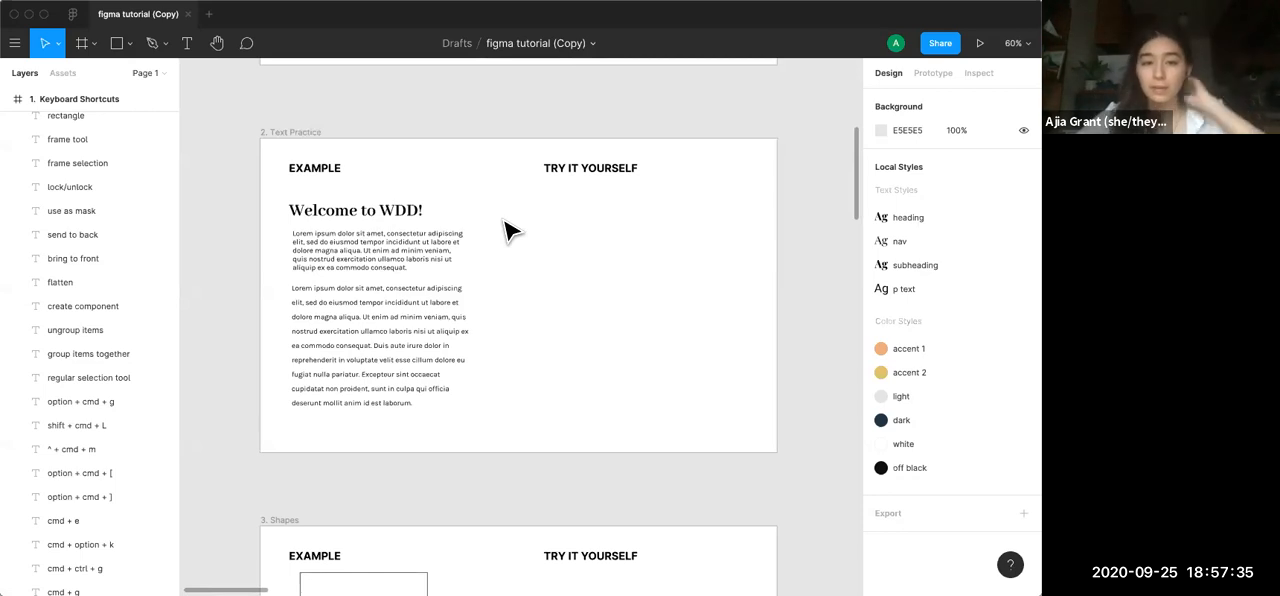
key(t)
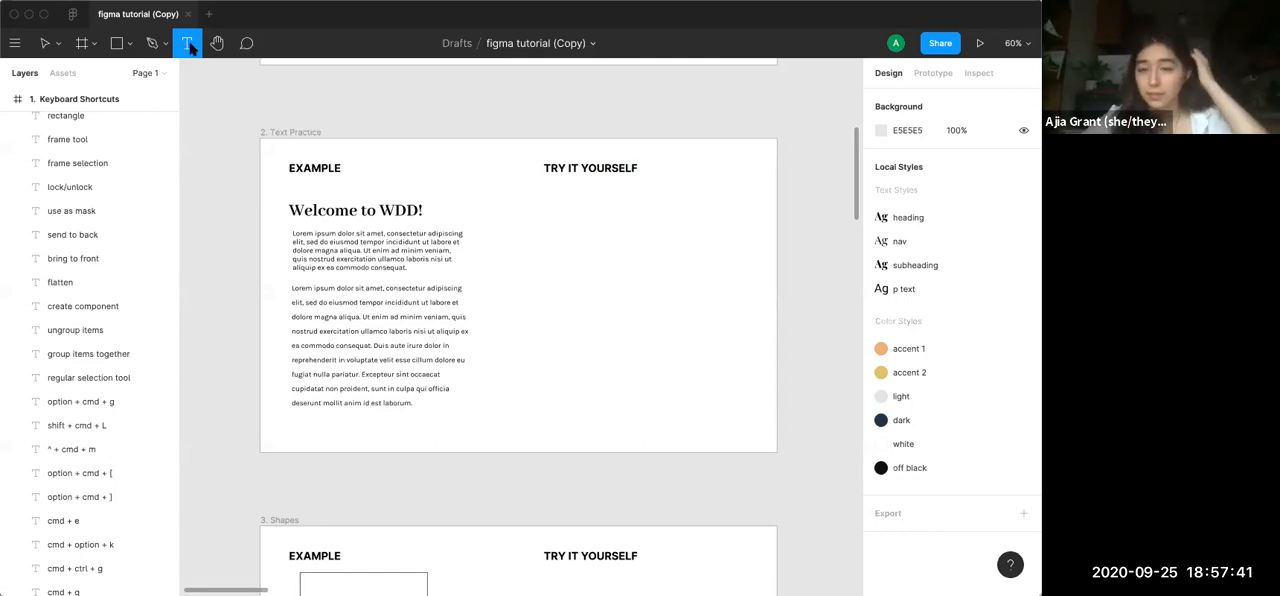
drag(541, 200, 686, 224)
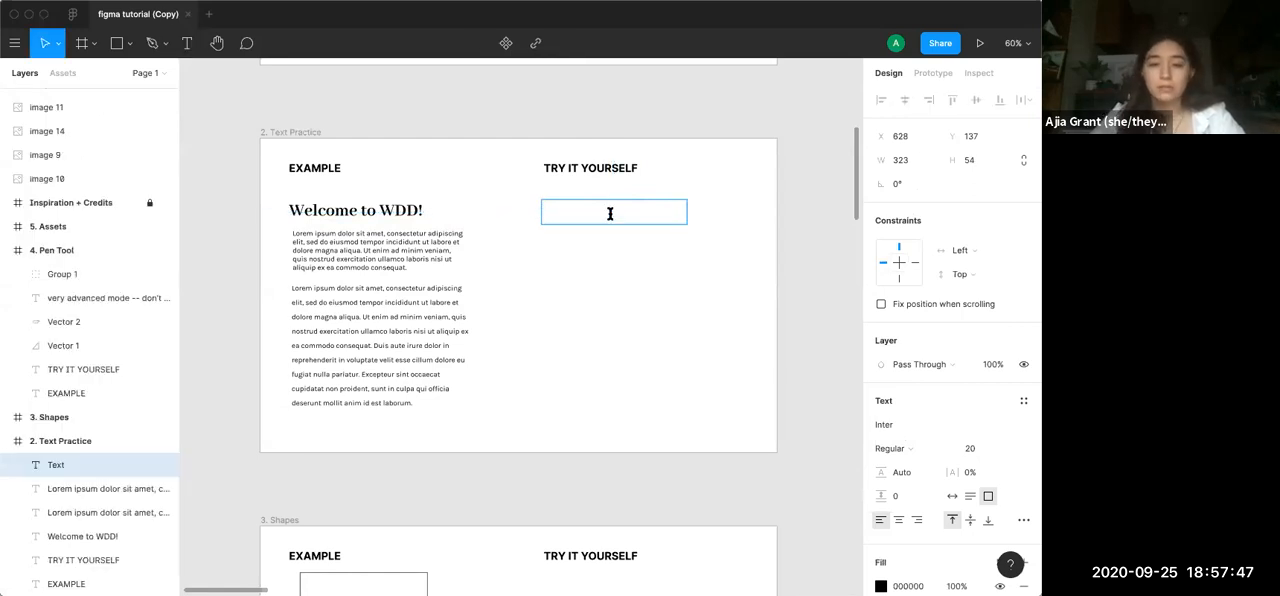
text(WE)
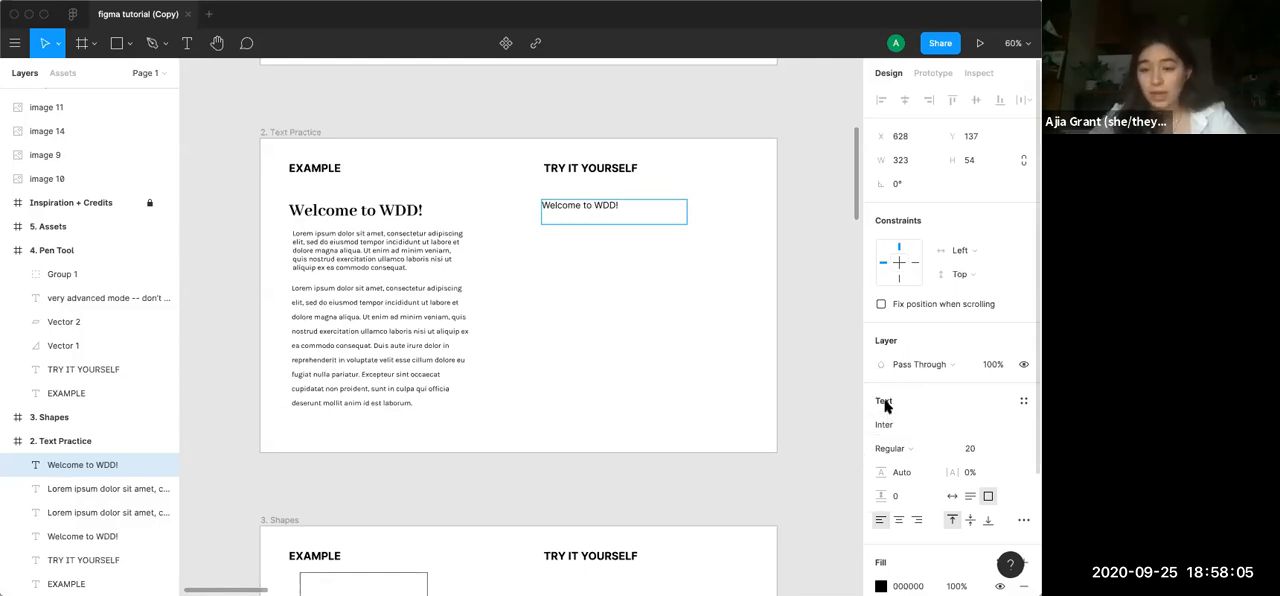
scroll(884, 405, down, 3)
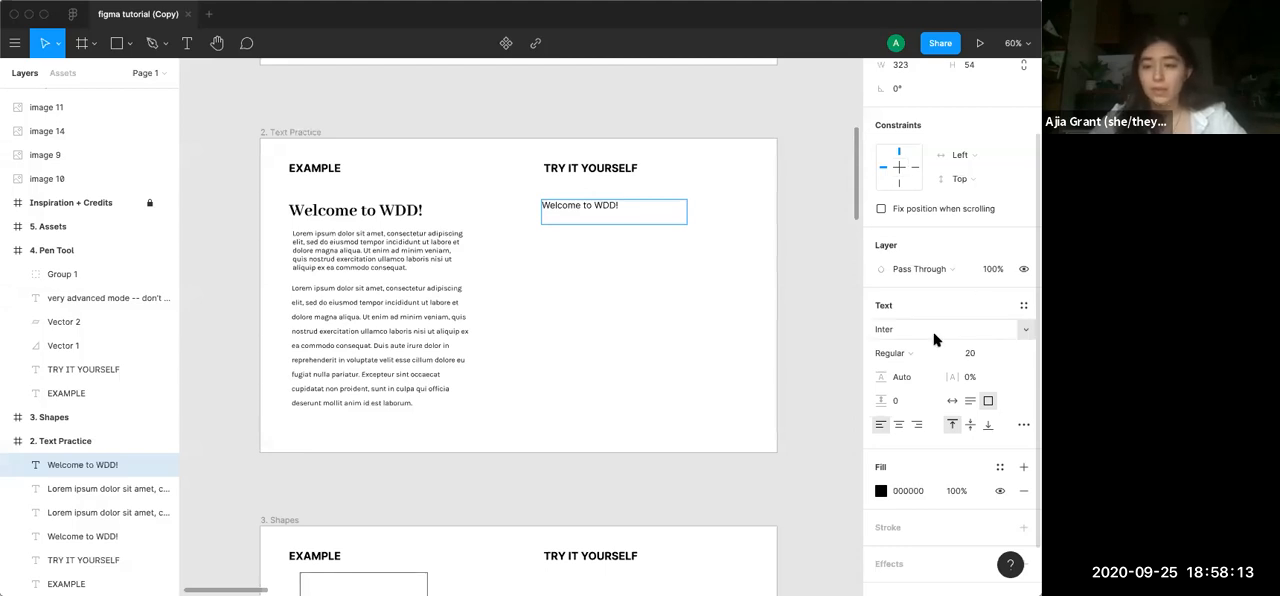
Set the font of the "Welcome to WDD!" heading under TRY IT YOURSELF to Abhaya Libre
click(1023, 331)
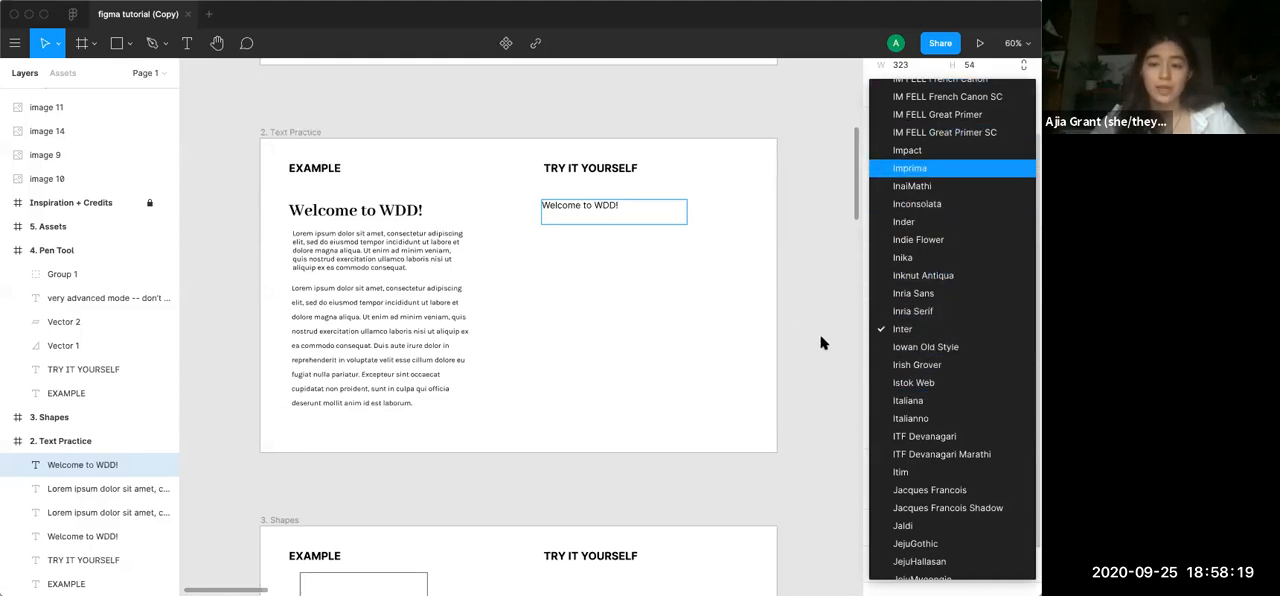
key(Escape)
click(895, 334)
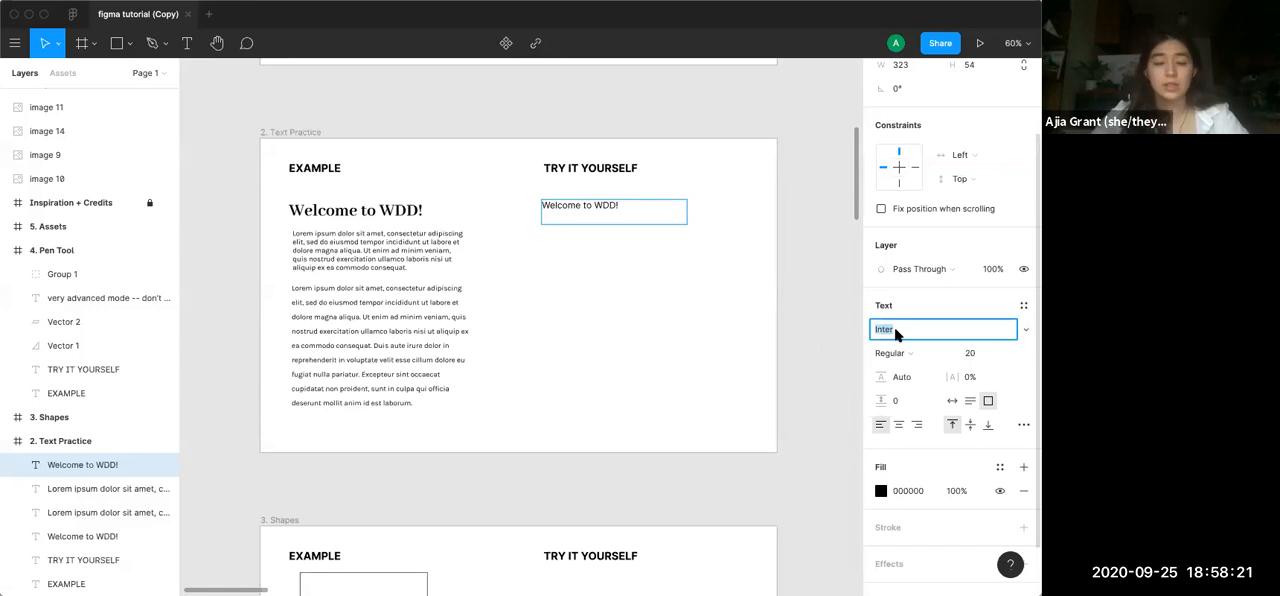
text(ABh)
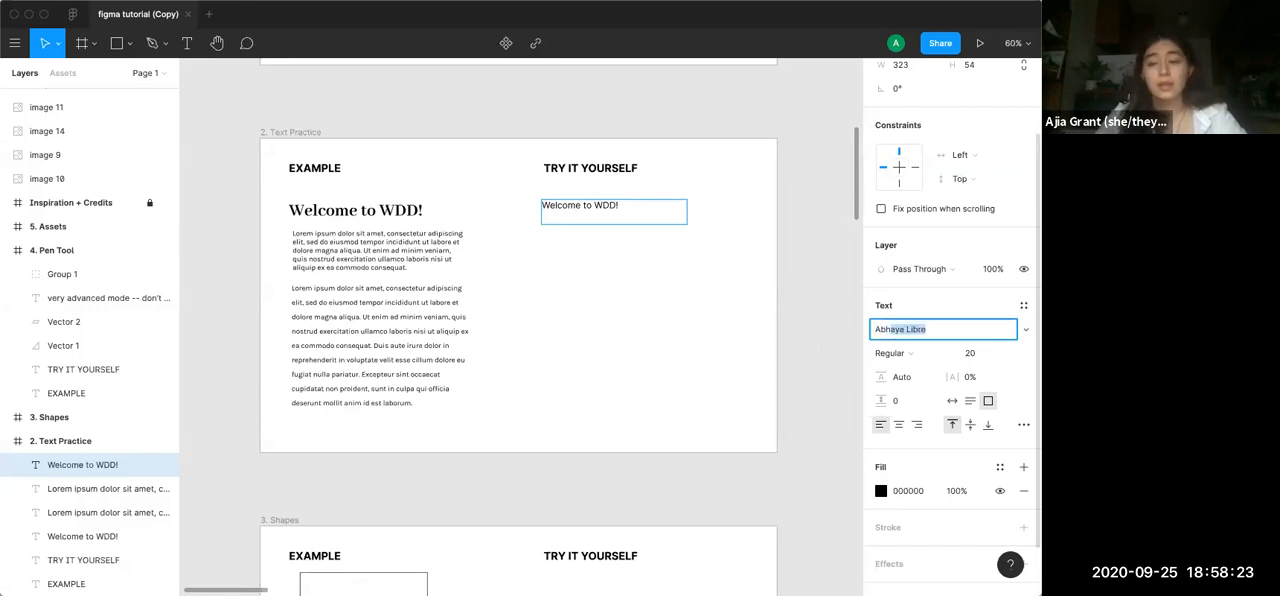
text(a)
key(Return)
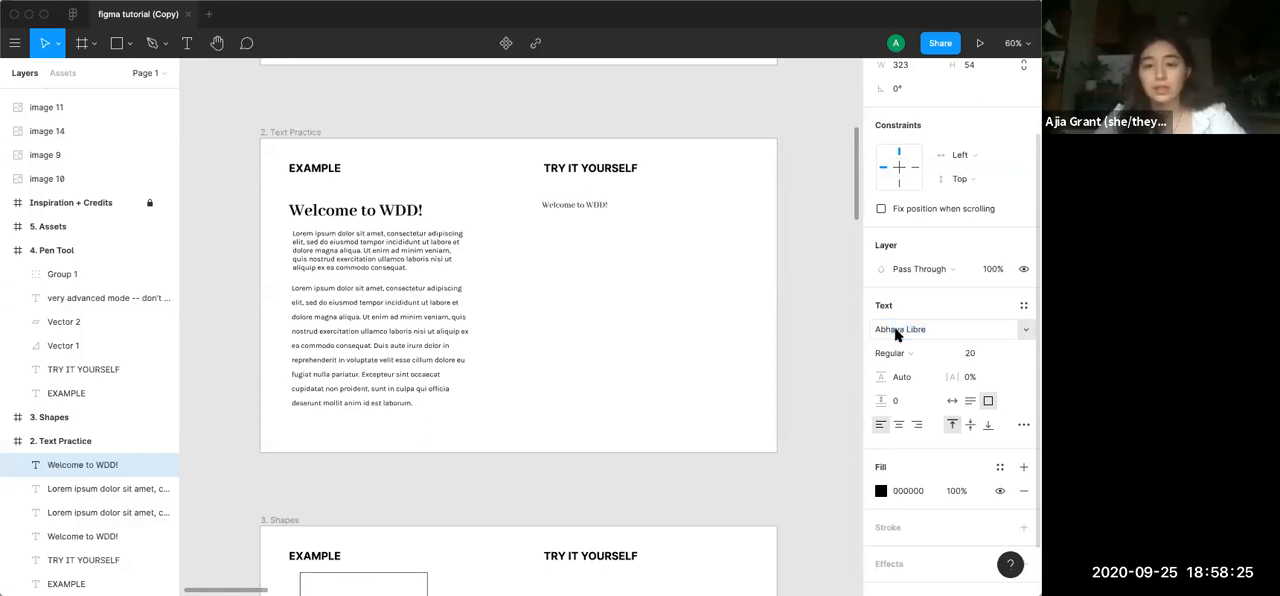
Set the practice heading's font size to 40 and its weight to Bold
click(1005, 355)
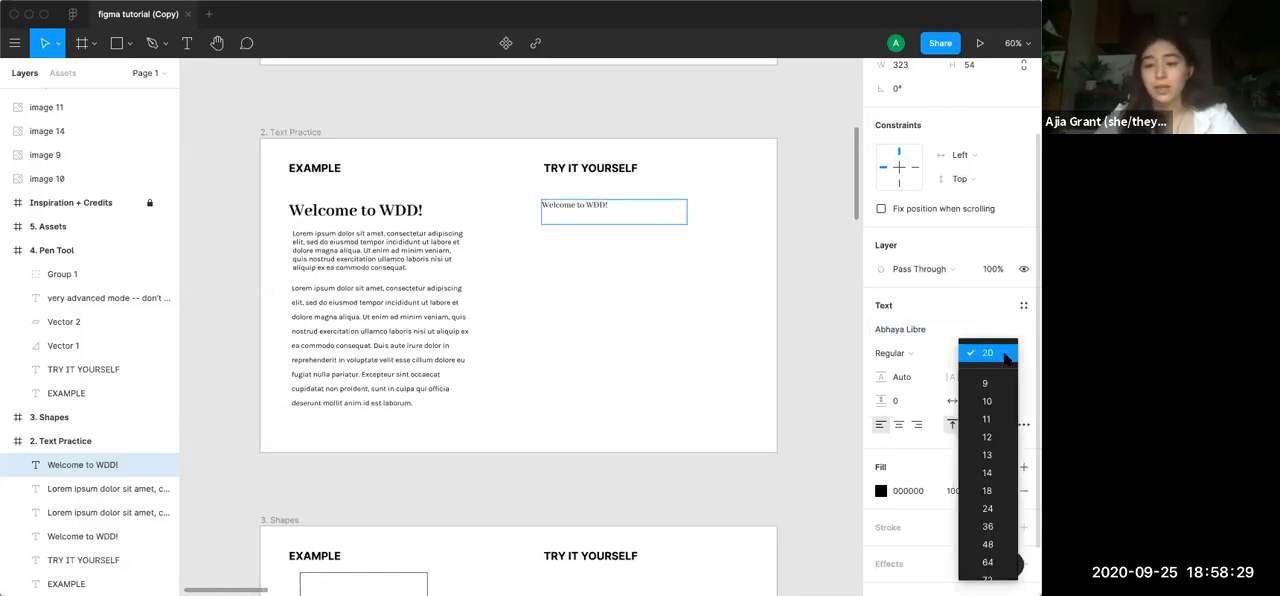
click(962, 354)
click(968, 355)
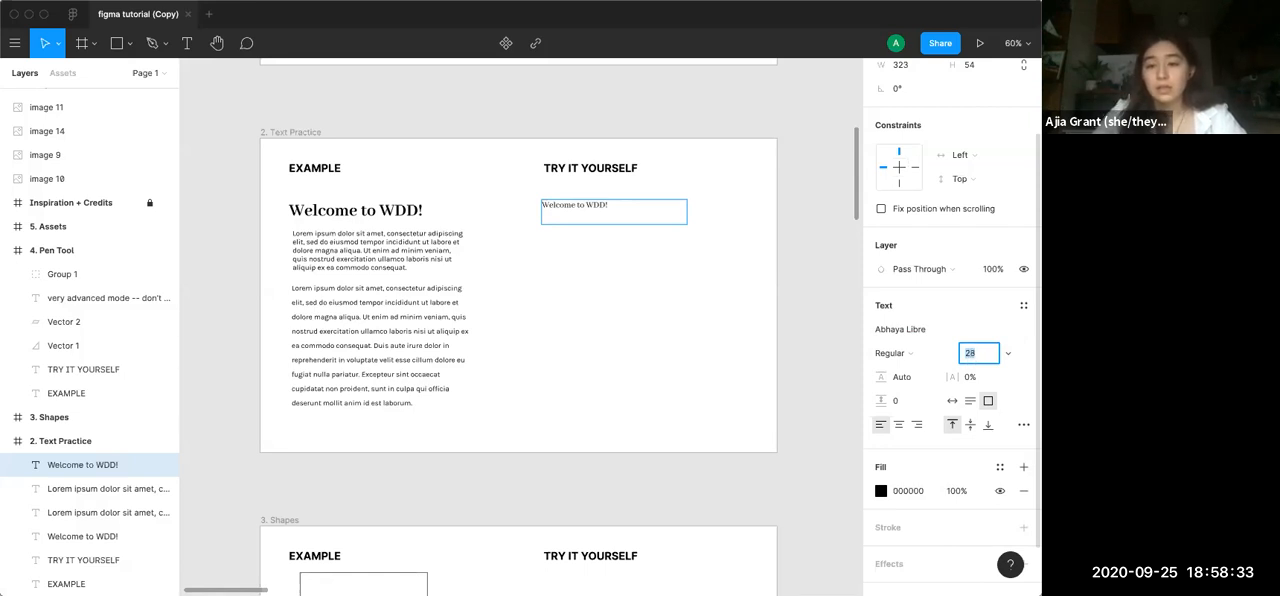
key(Return)
click(989, 345)
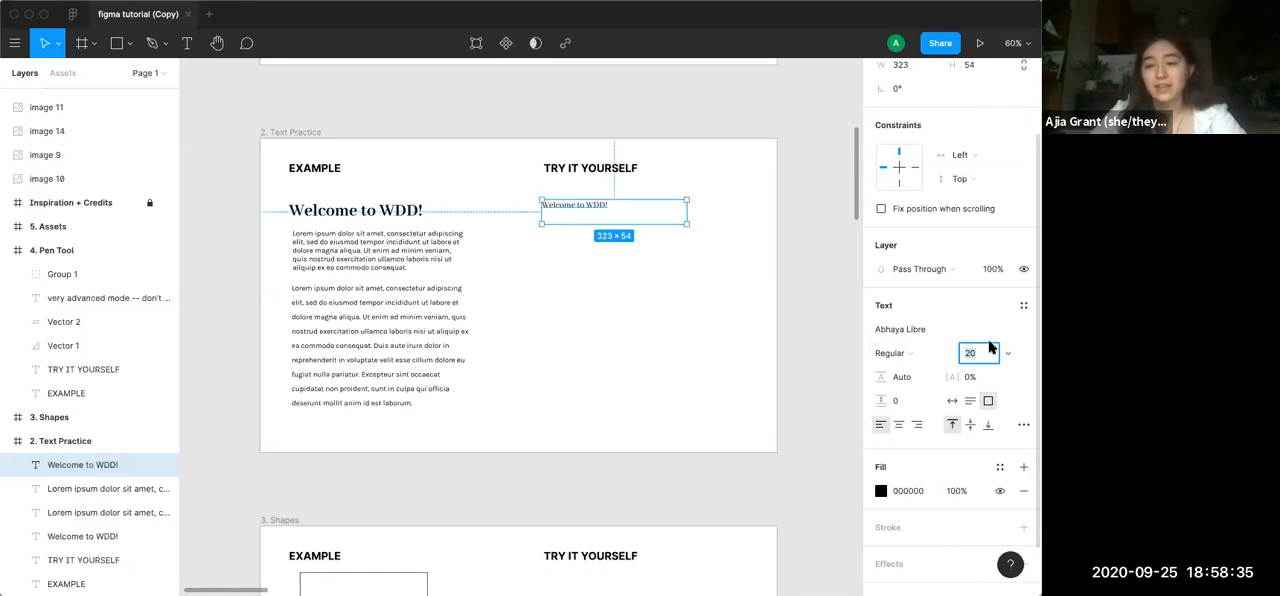
key(Up)
key(Up)
key(Up)
key(Up)
key(Up)
key(Up)
key(Up)
key(Up)
key(Up)
key(Up)
key(Up)
key(Up)
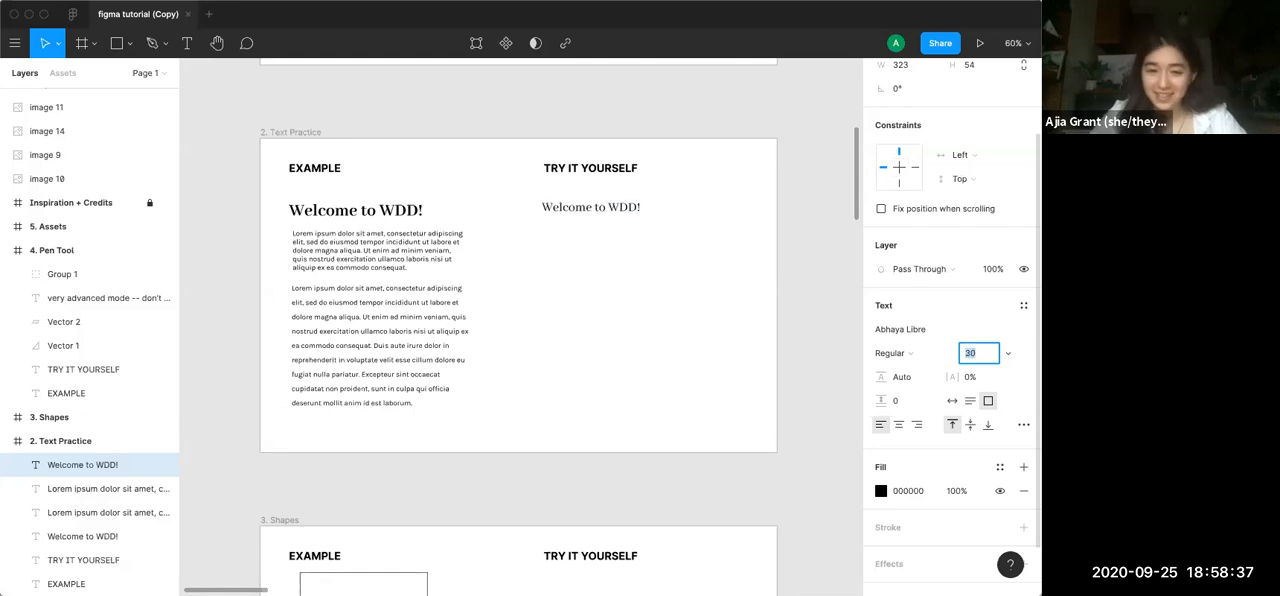
key(Up)
key(Up)
key(Up)
key(Up)
key(Up)
key(Up)
key(Up)
key(Up)
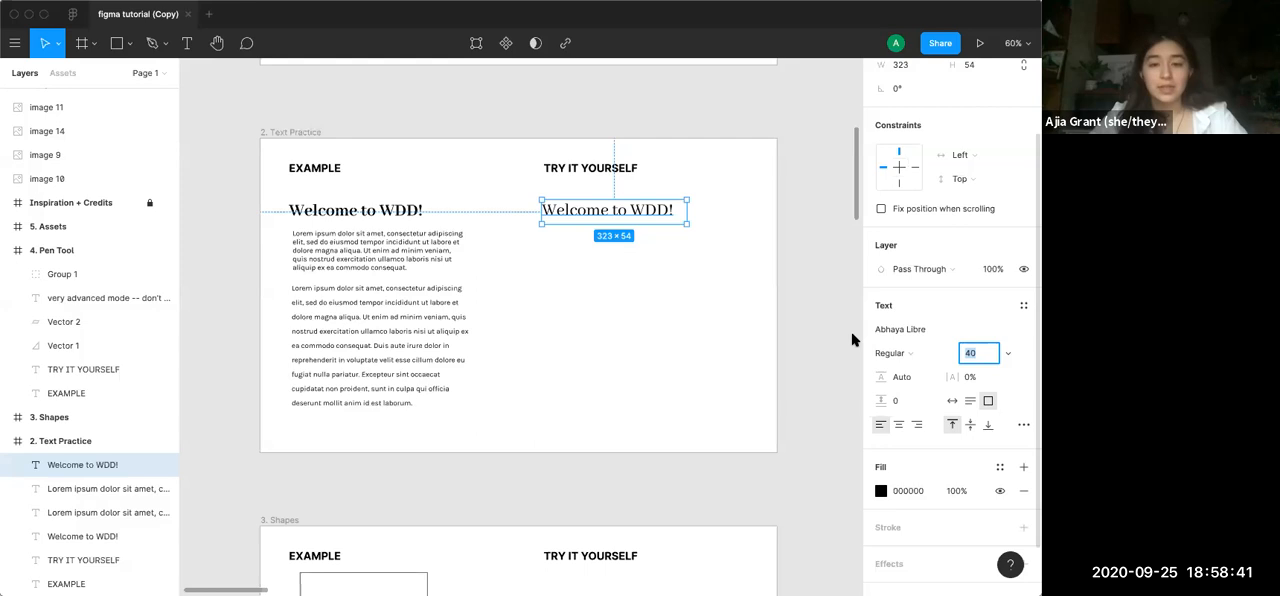
click(901, 350)
click(903, 364)
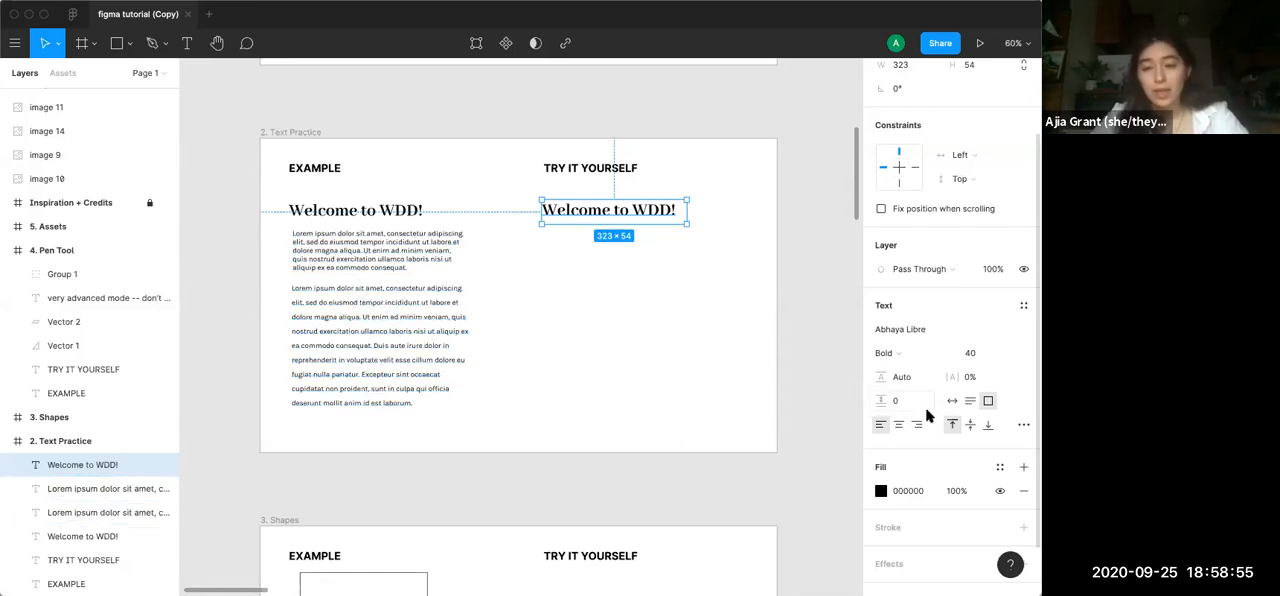
Try 8% letter spacing on the practice heading, restore it to 0% with left alignment, and deselect the heading
click(973, 384)
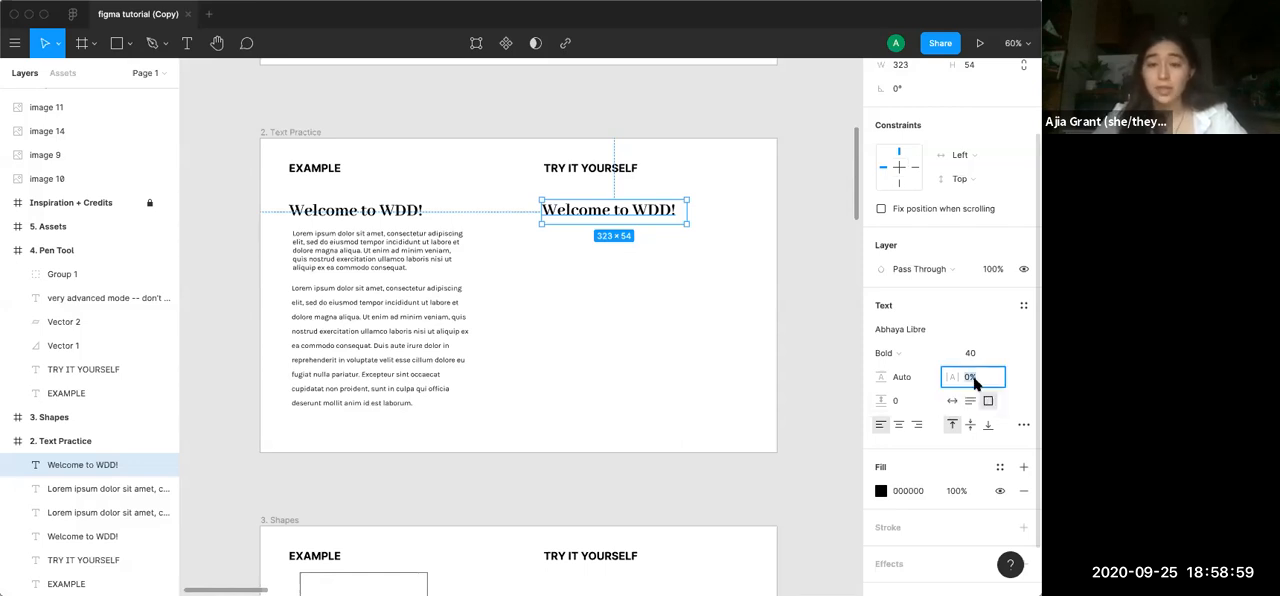
key(Up)
key(Up)
key(Up)
key(Up)
key(Up)
key(Up)
key(Up)
key(Up)
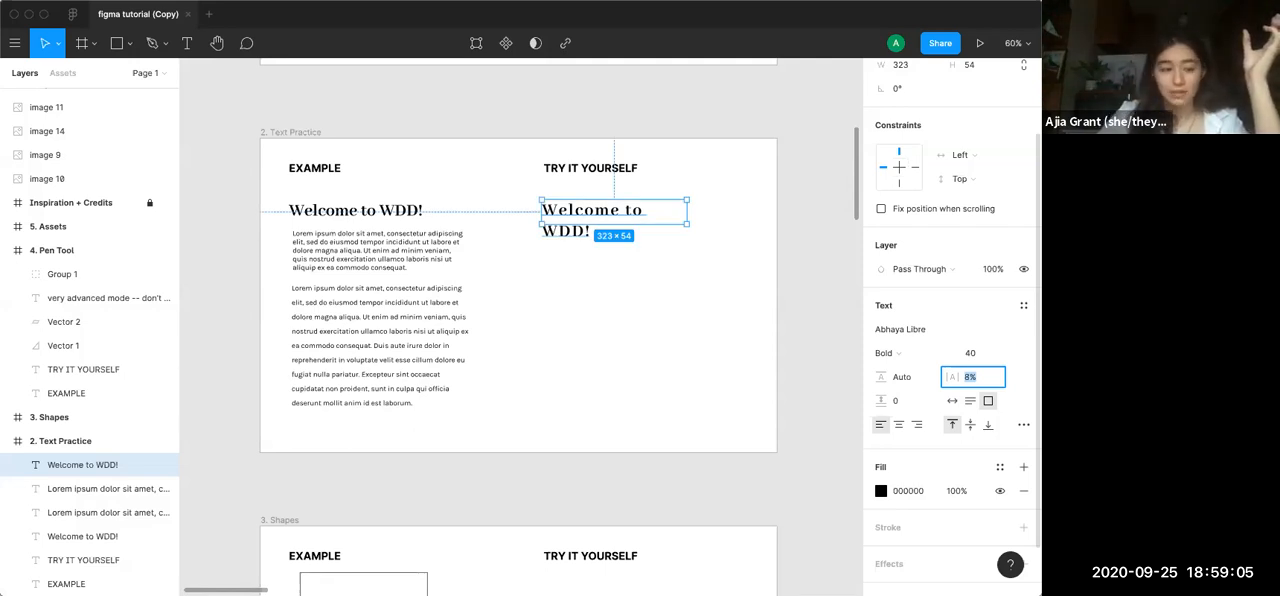
text(0%)
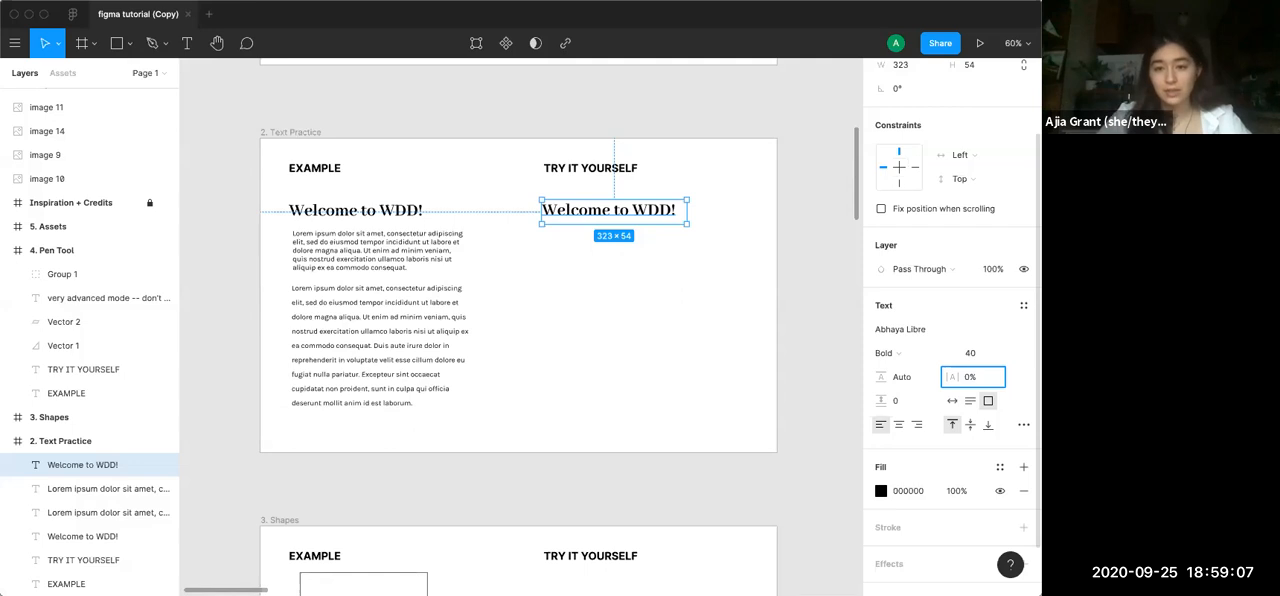
click(880, 424)
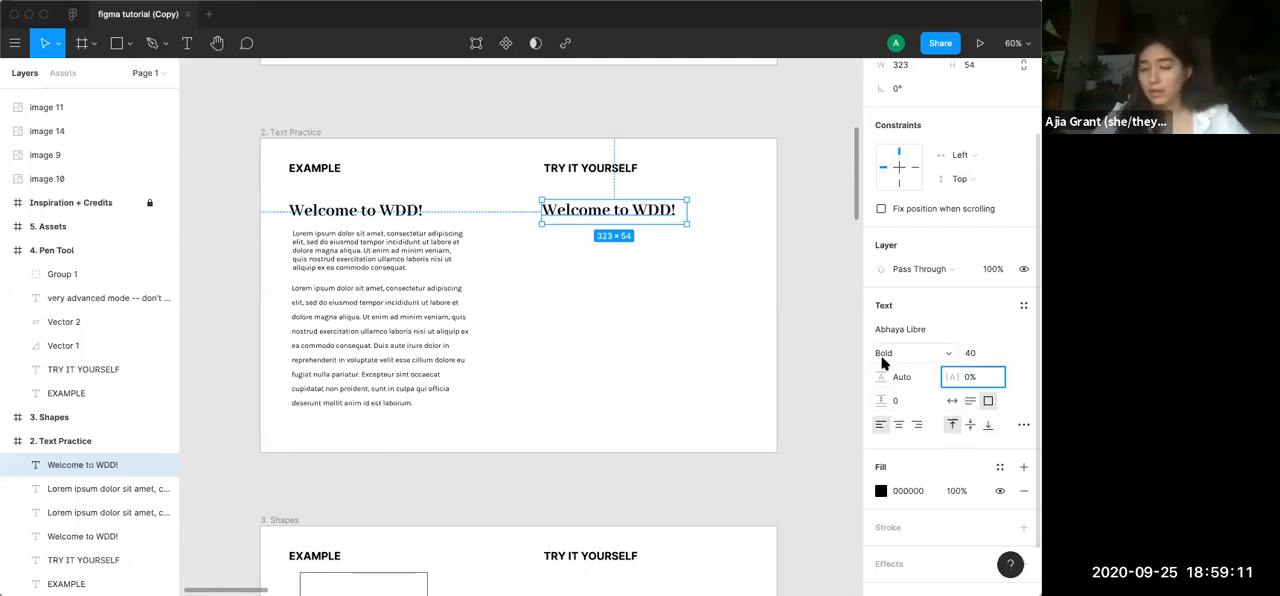
click(623, 343)
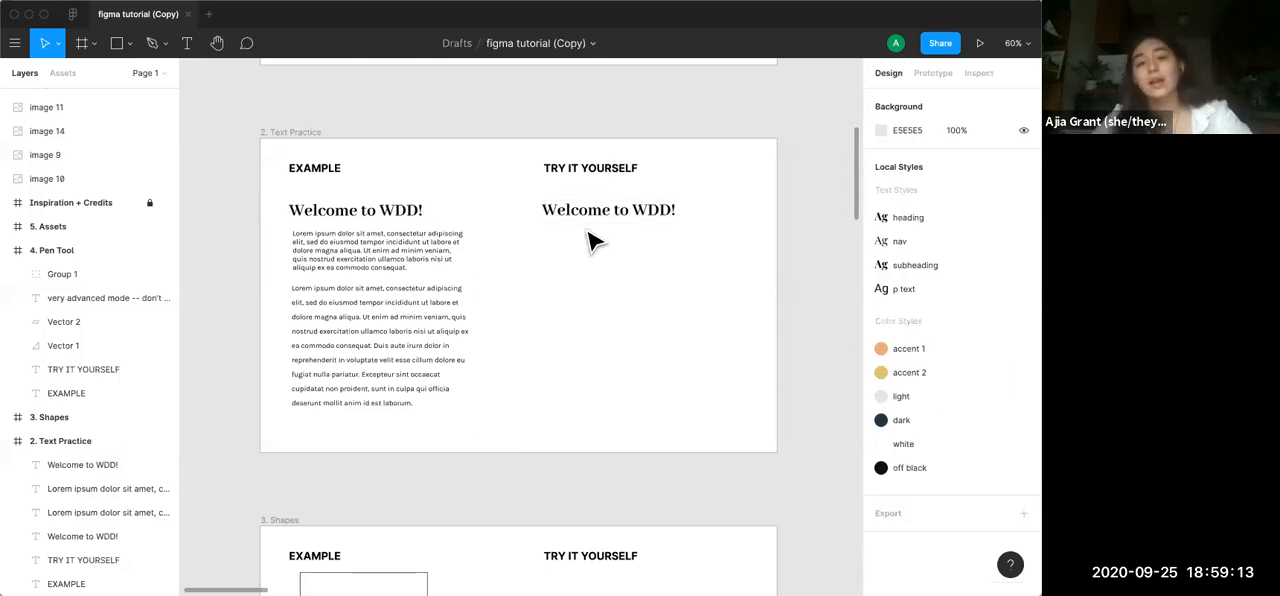
Copy the first example paragraph and place the copy under the practice heading as a 388 × 232 text box
click(443, 263)
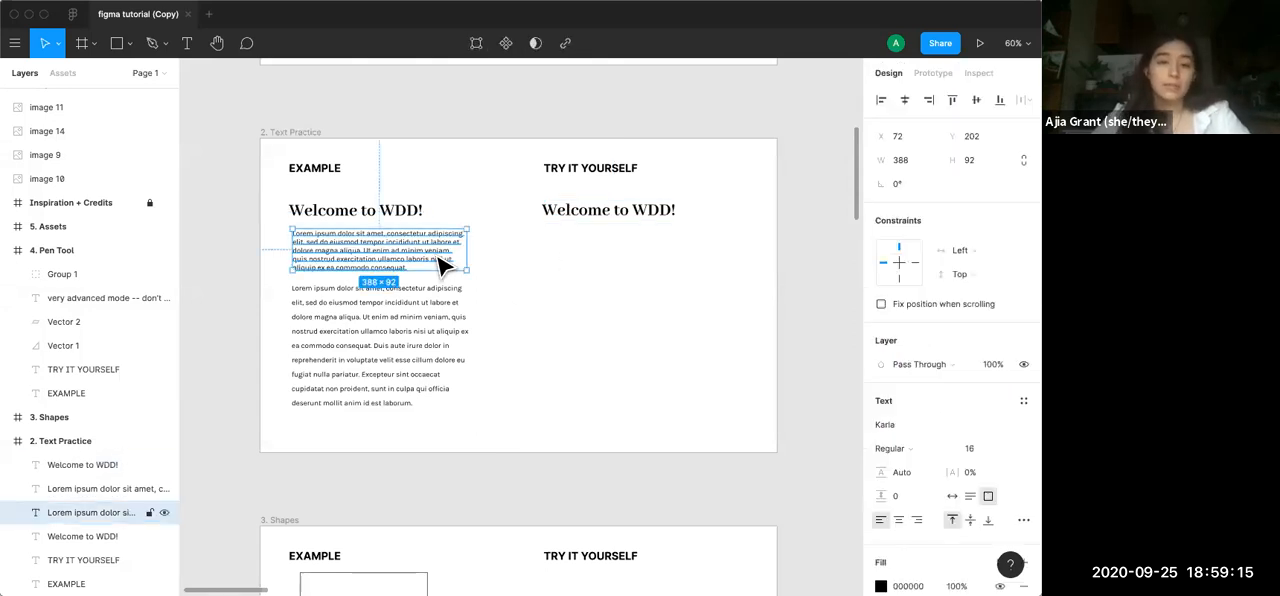
key(super+v)
drag(408, 257, 633, 333)
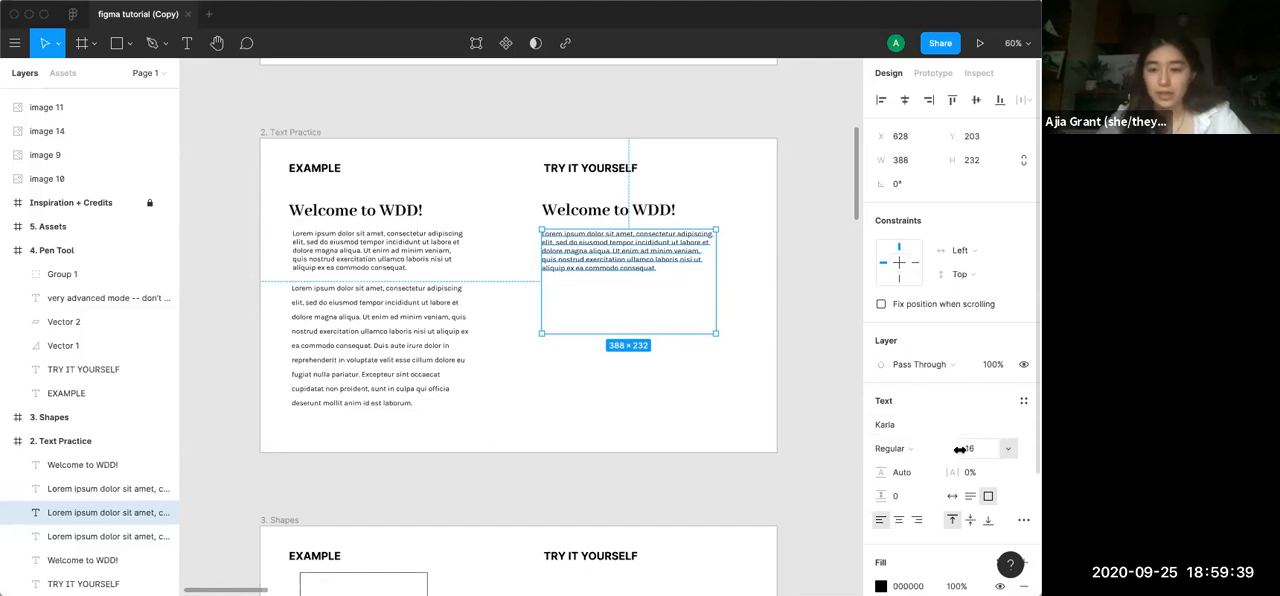
Increase the copied paragraph's line height to 154.2% and deselect it
click(917, 479)
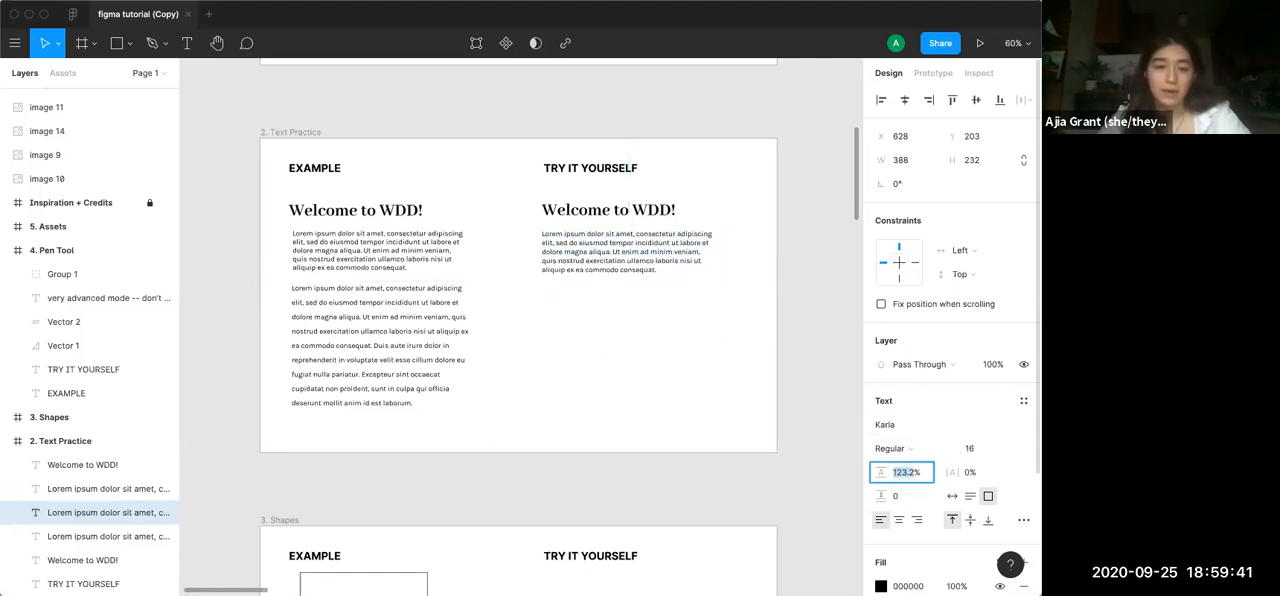
key(shift+Up)
key(shift+Up)
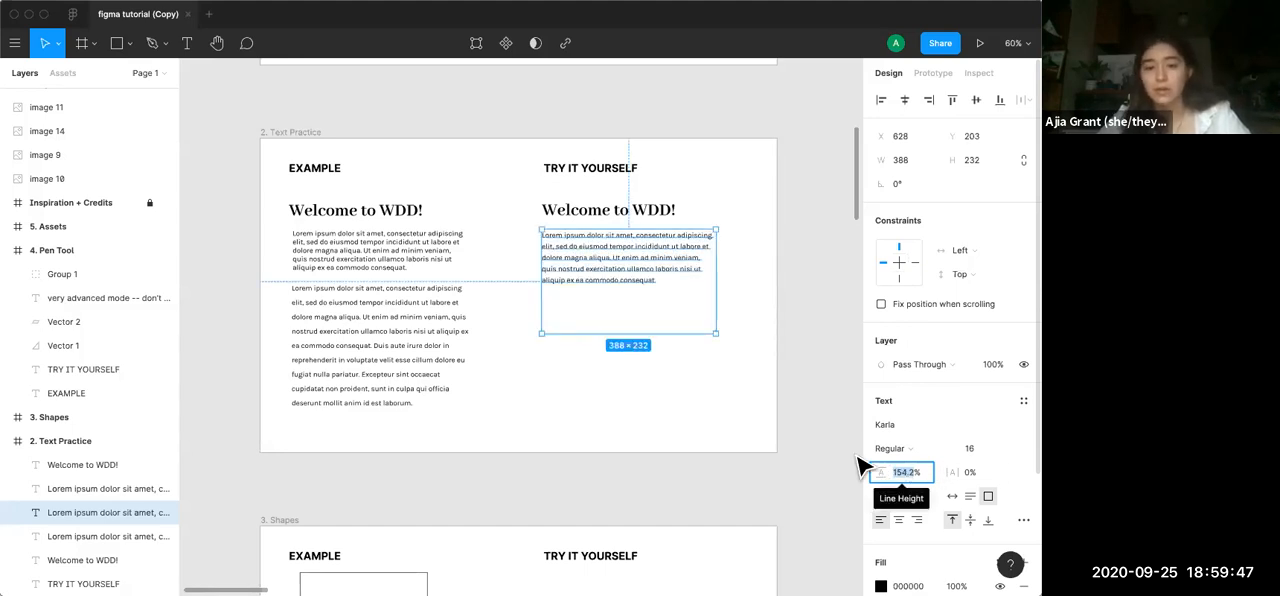
click(688, 387)
Draw a rectangle about 303 × 86 under TRY IT YOURSELF in the Shapes frame
scroll(688, 387, right, 1)
scroll(688, 387, down, 1)
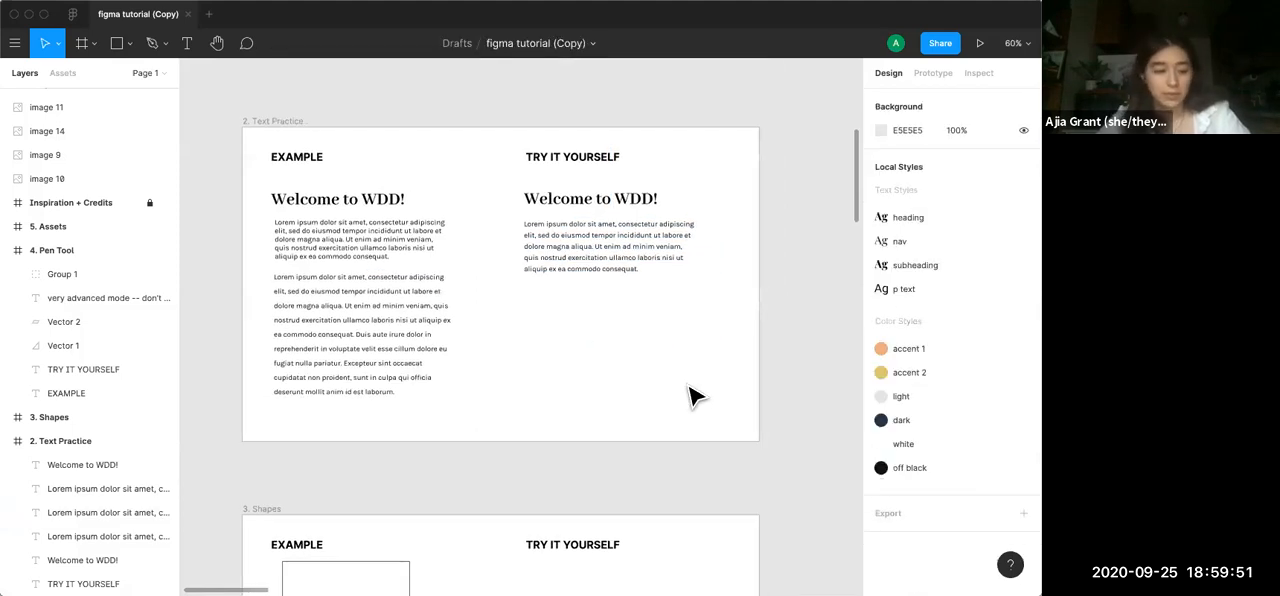
scroll(690, 395, down, 1)
scroll(690, 395, right, 1)
scroll(690, 395, down, 5)
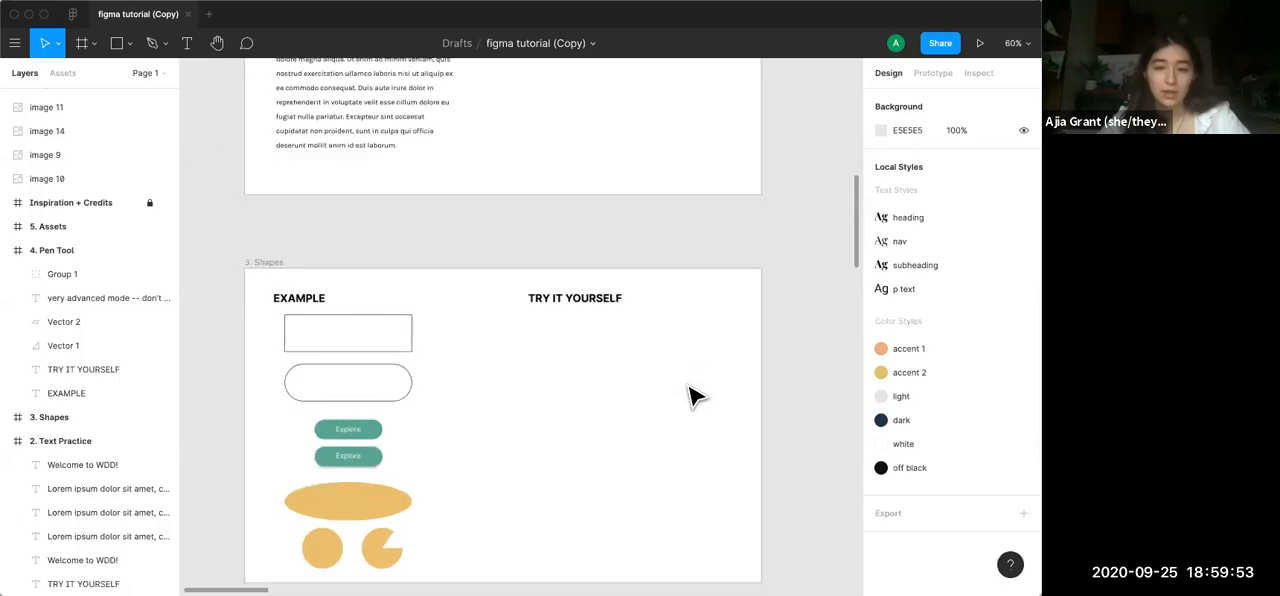
scroll(690, 395, down, 2)
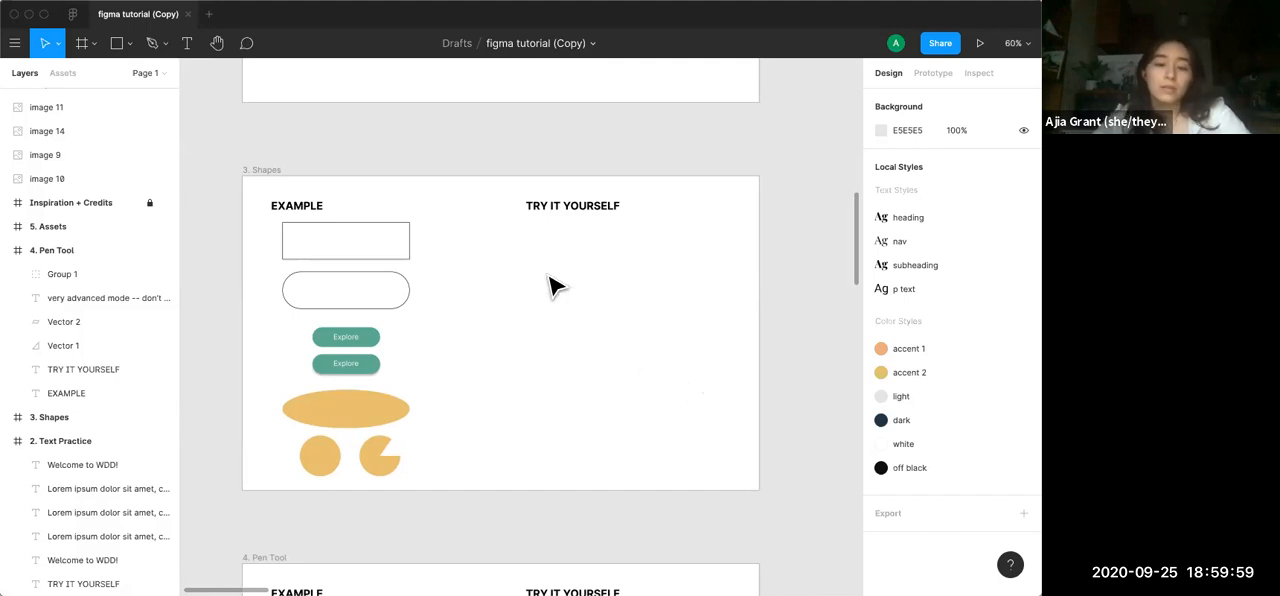
scroll(551, 287, up, 2)
scroll(551, 287, left, 2)
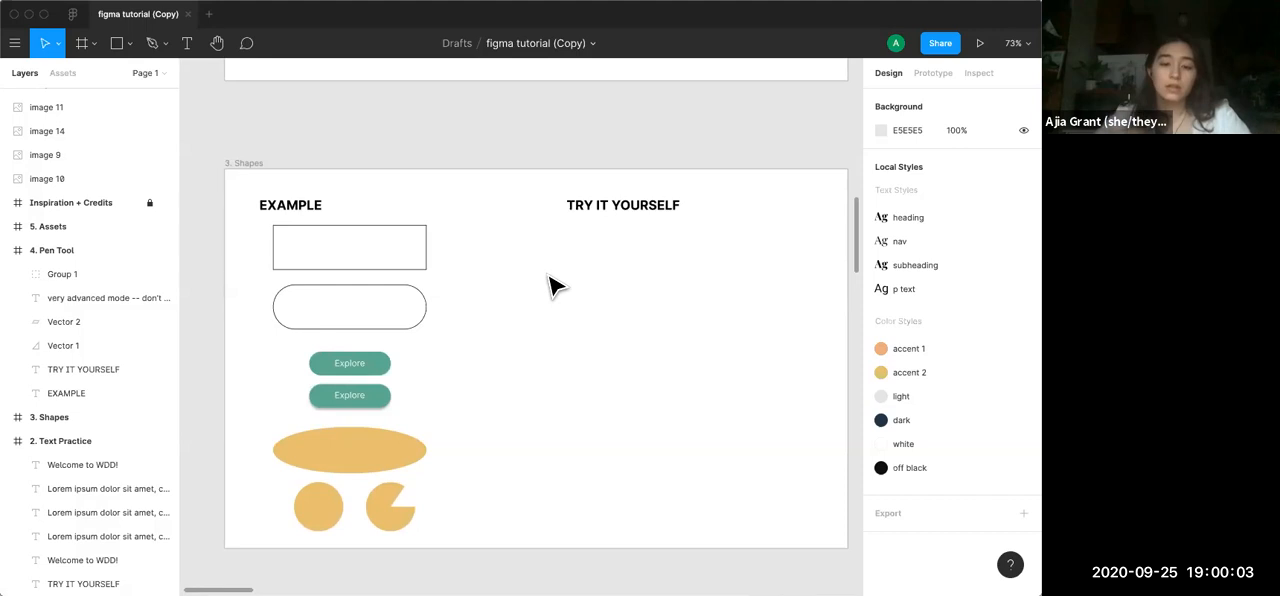
key(r)
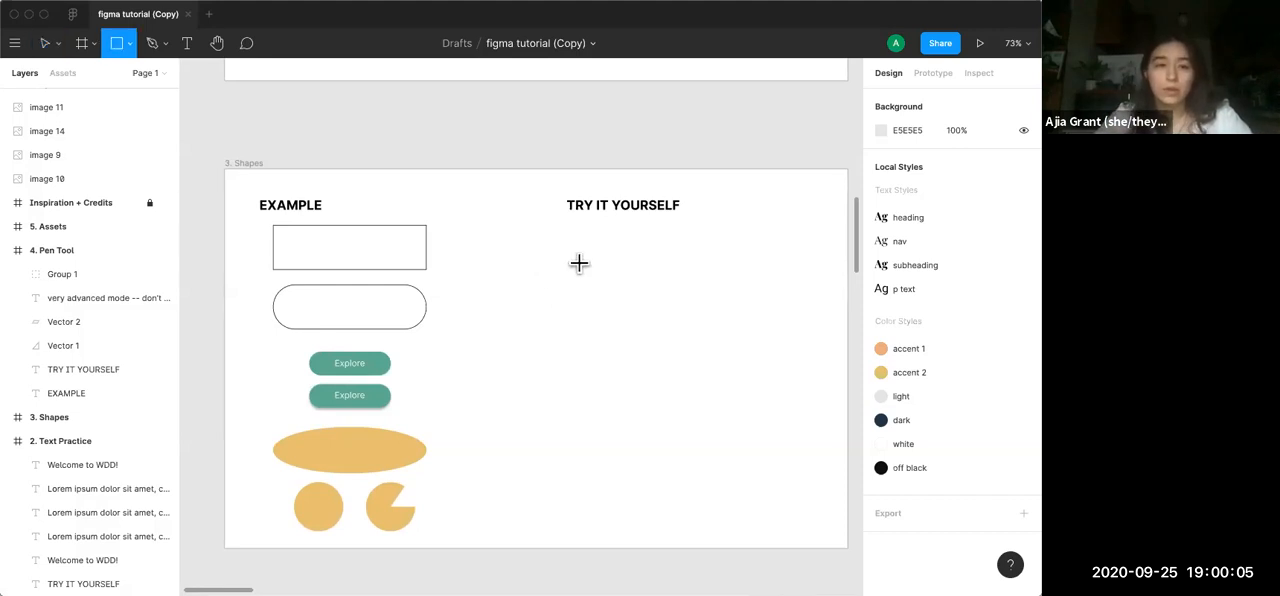
scroll(583, 260, right, 2)
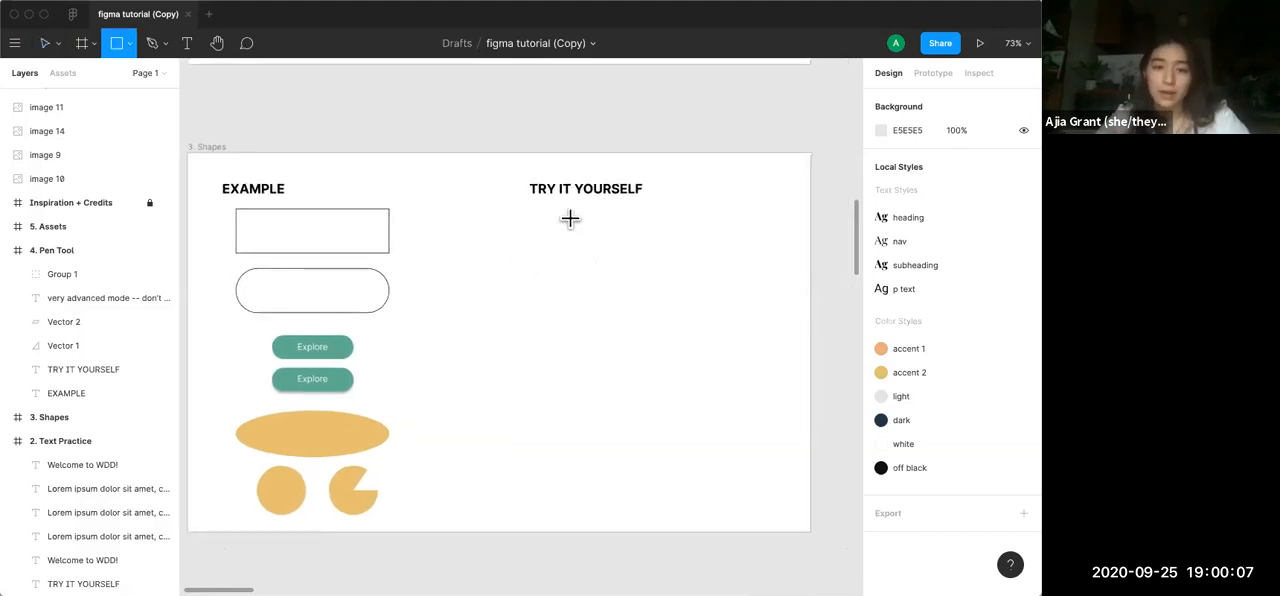
mouse_move(528, 207)
mouse_down()
mouse_move(646, 330)
mouse_move(667, 238)
mouse_move(690, 254)
mouse_up()
click(677, 295)
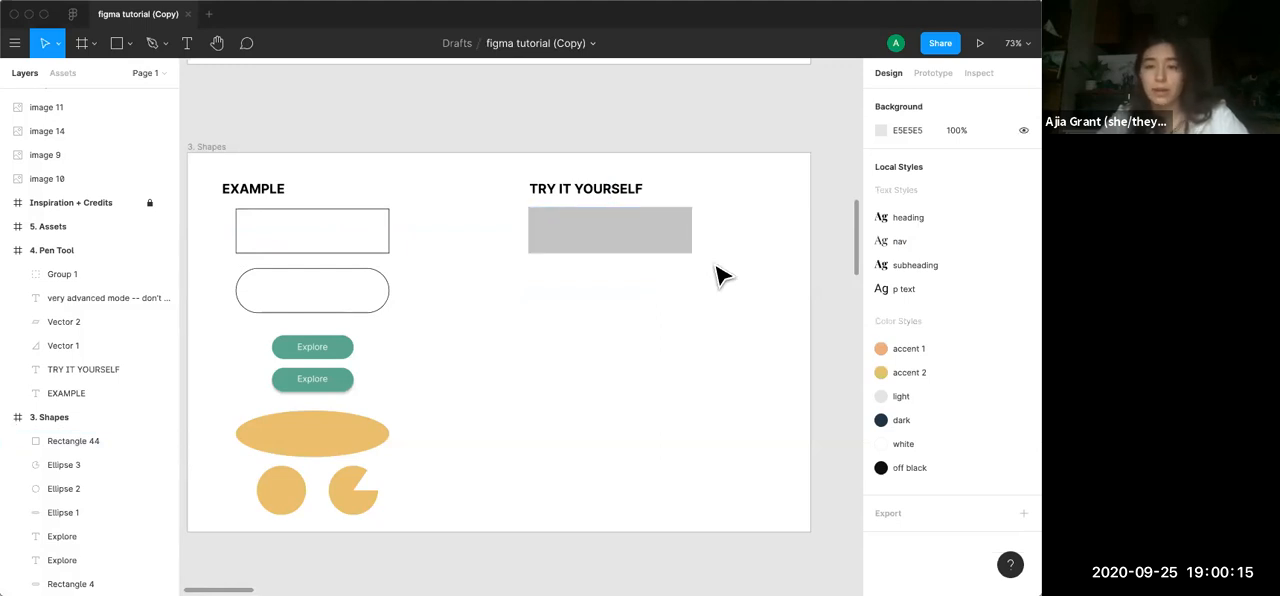
Remove the practice rectangle's fill and give it a black (000000) inside stroke of weight 1
click(617, 237)
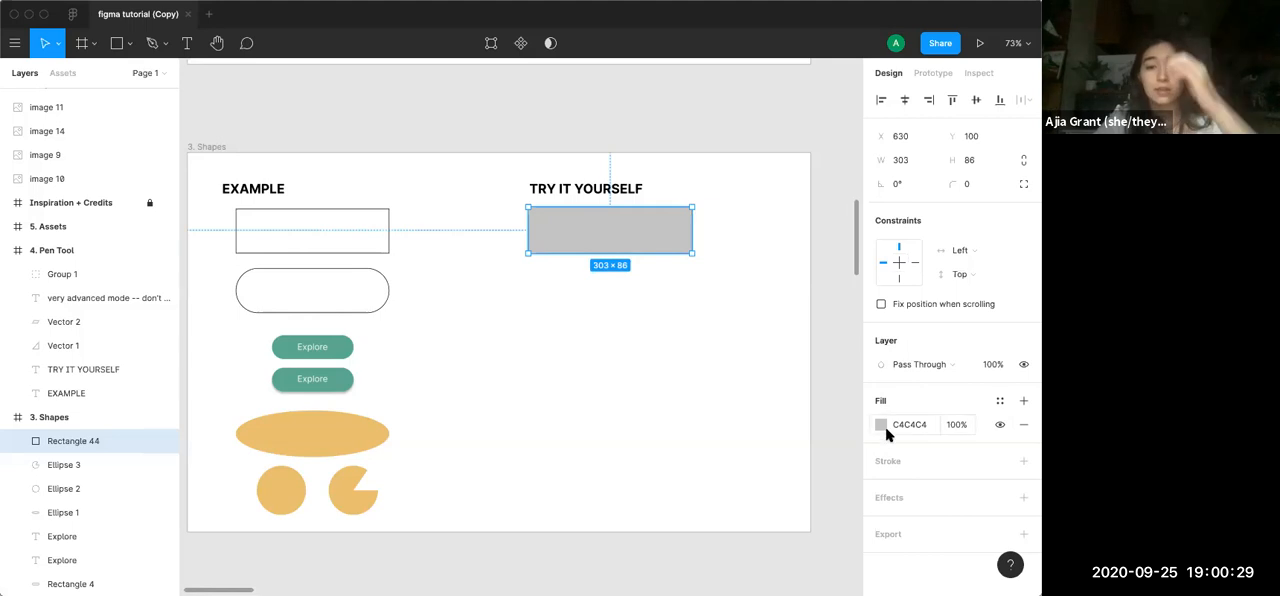
click(1024, 428)
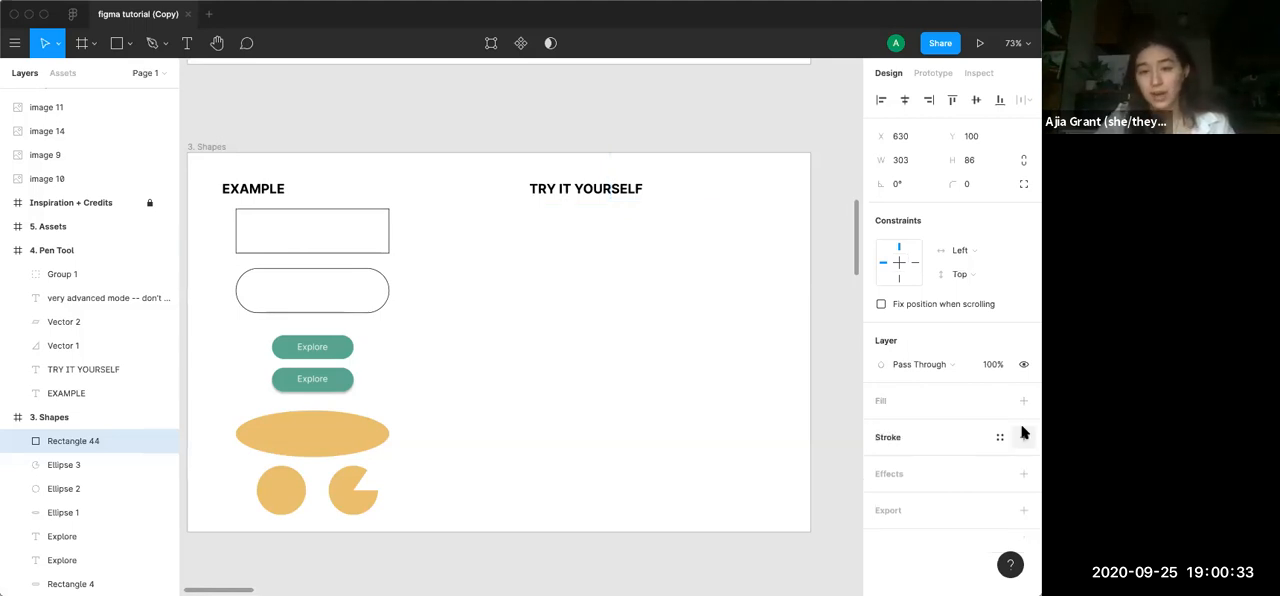
click(1024, 439)
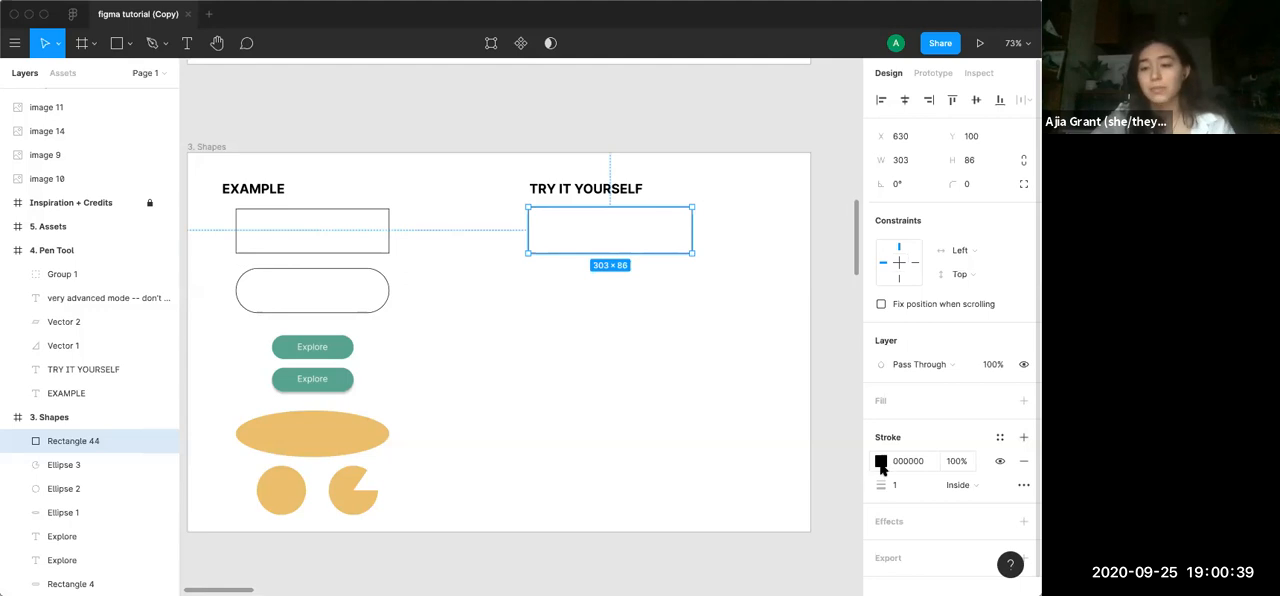
click(690, 392)
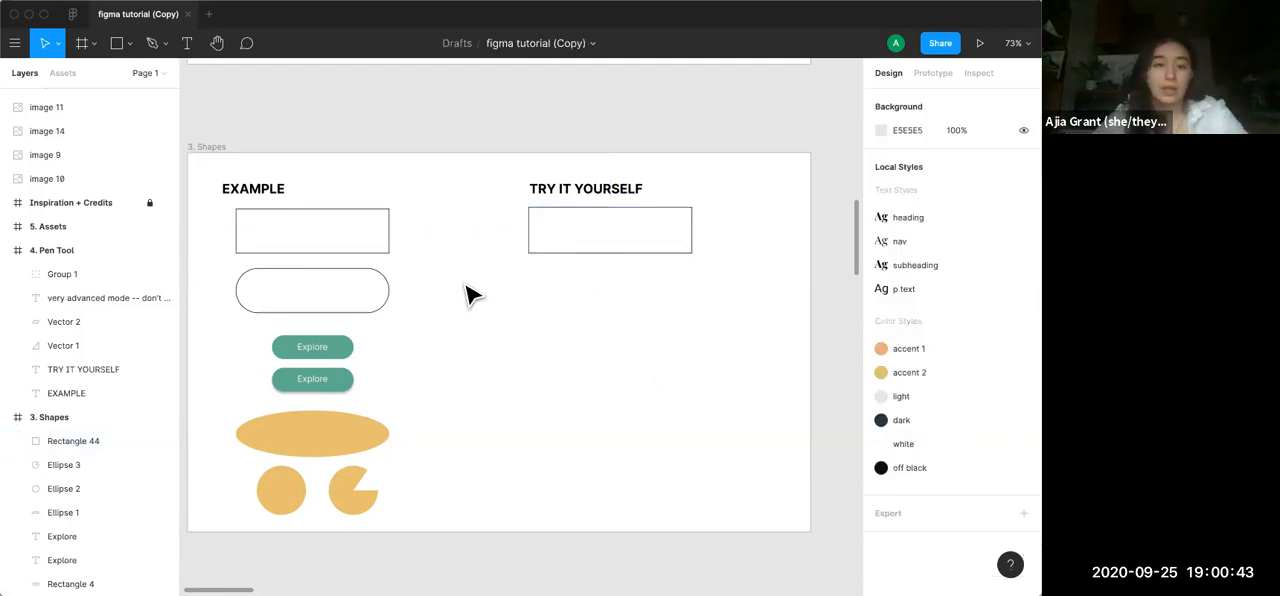
click(545, 252)
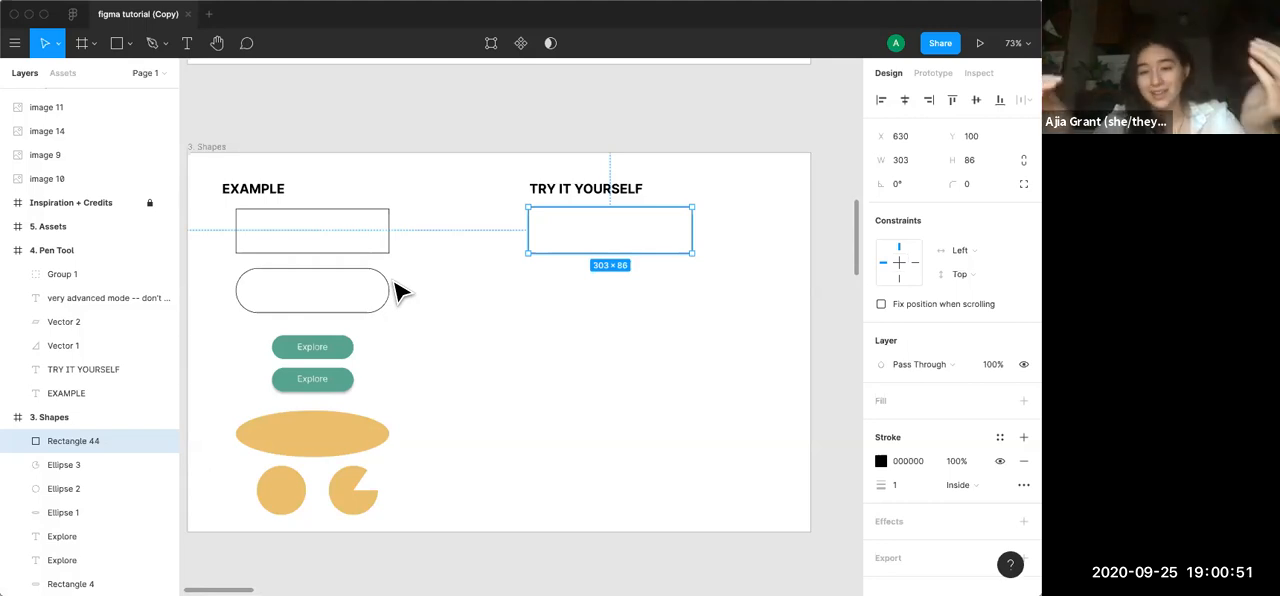
click(567, 247)
key(super+v)
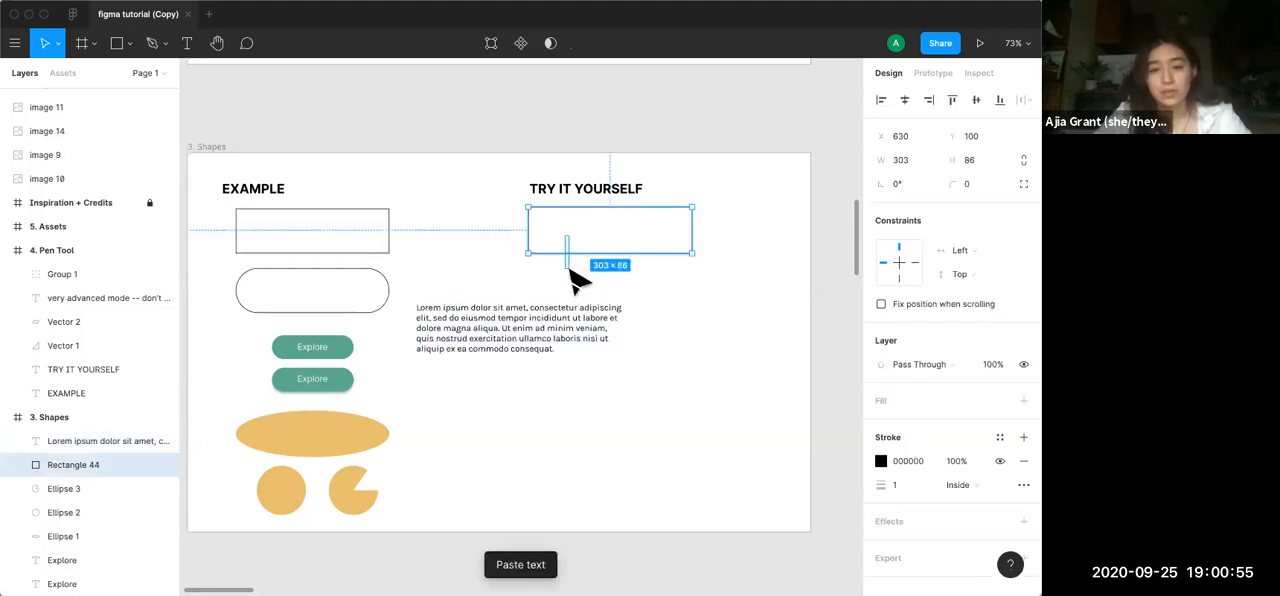
click(508, 354)
key(BackSpace)
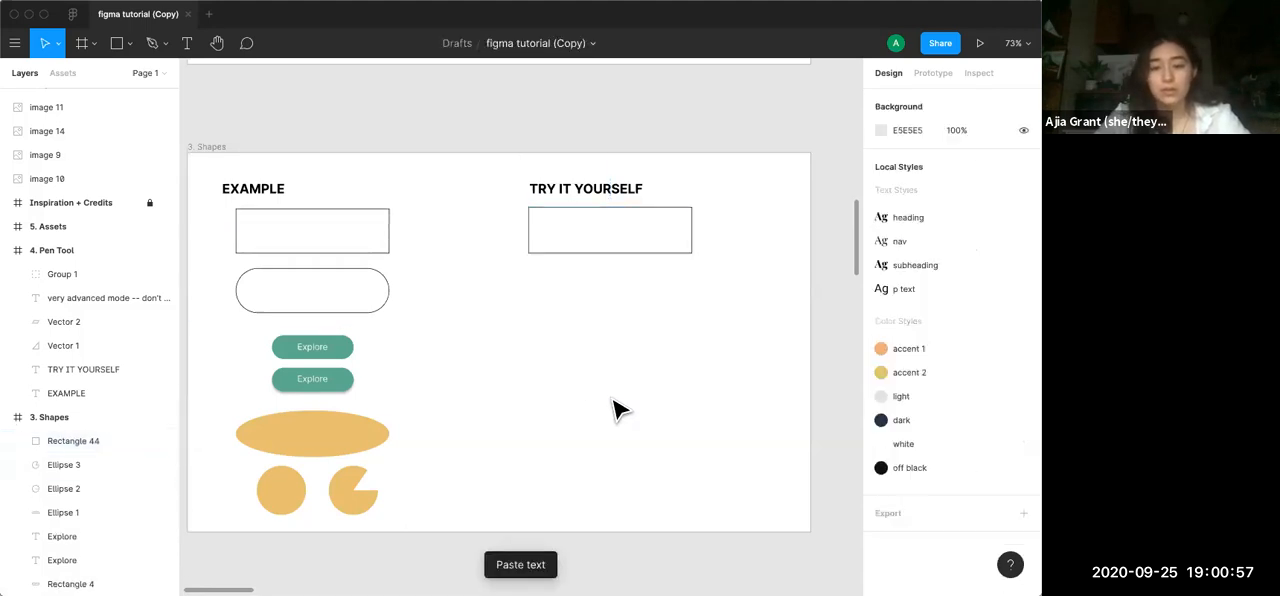
Duplicate the outlined practice rectangle and place the copy directly below it, level with the rounded example shape
click(584, 252)
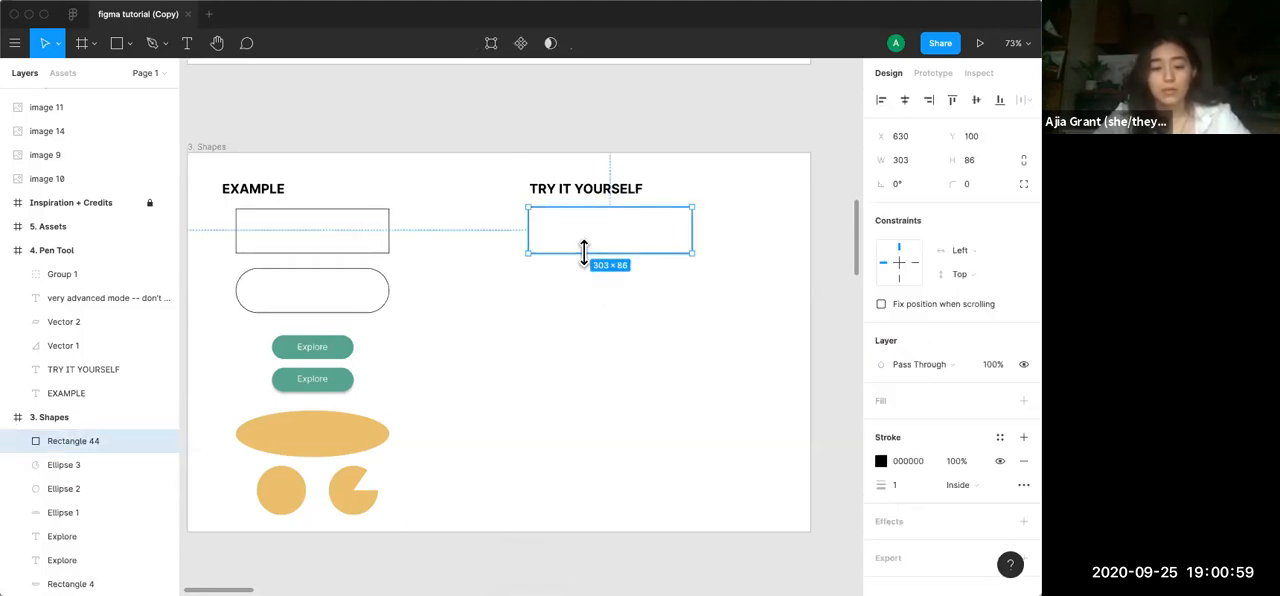
key(super+v)
drag(594, 249, 596, 306)
click(613, 370)
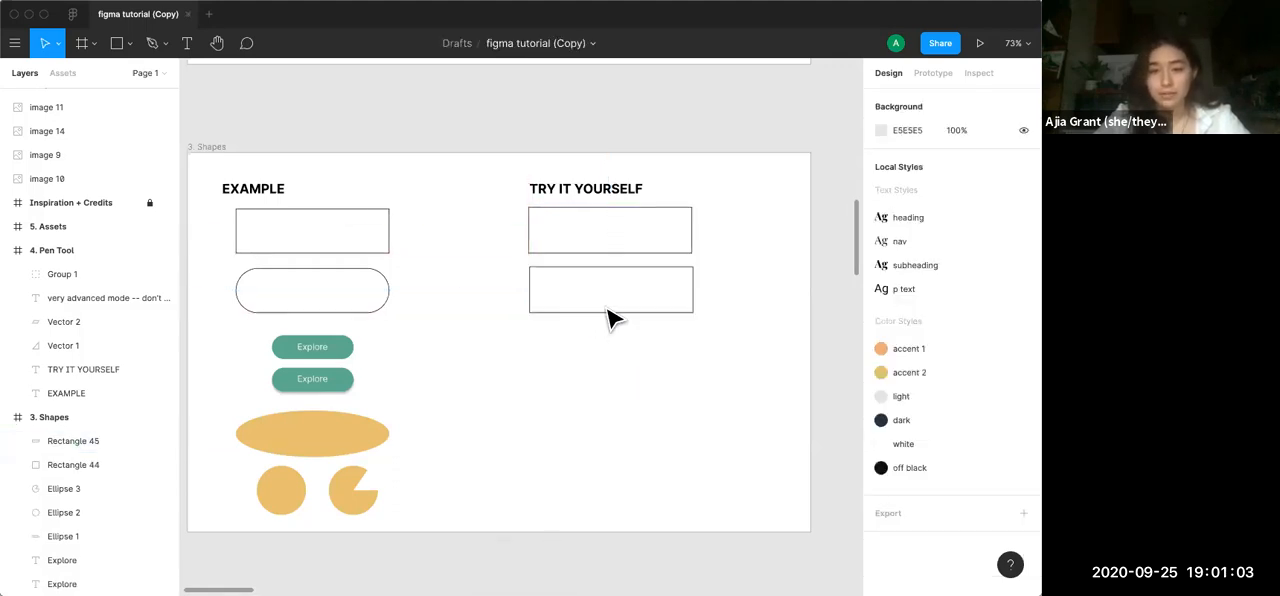
Round the corners of the lower practice rectangle to a radius of 43 and deselect it
scroll(609, 318, up, 5)
scroll(609, 318, down, 5)
click(523, 255)
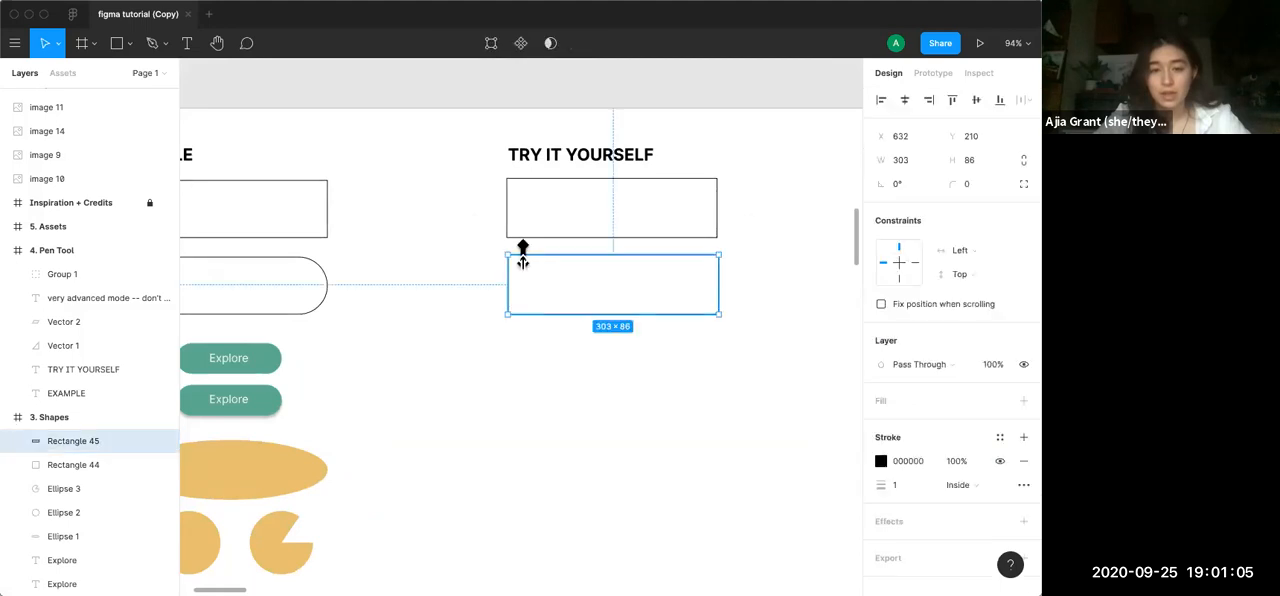
scroll(551, 330, up, 10)
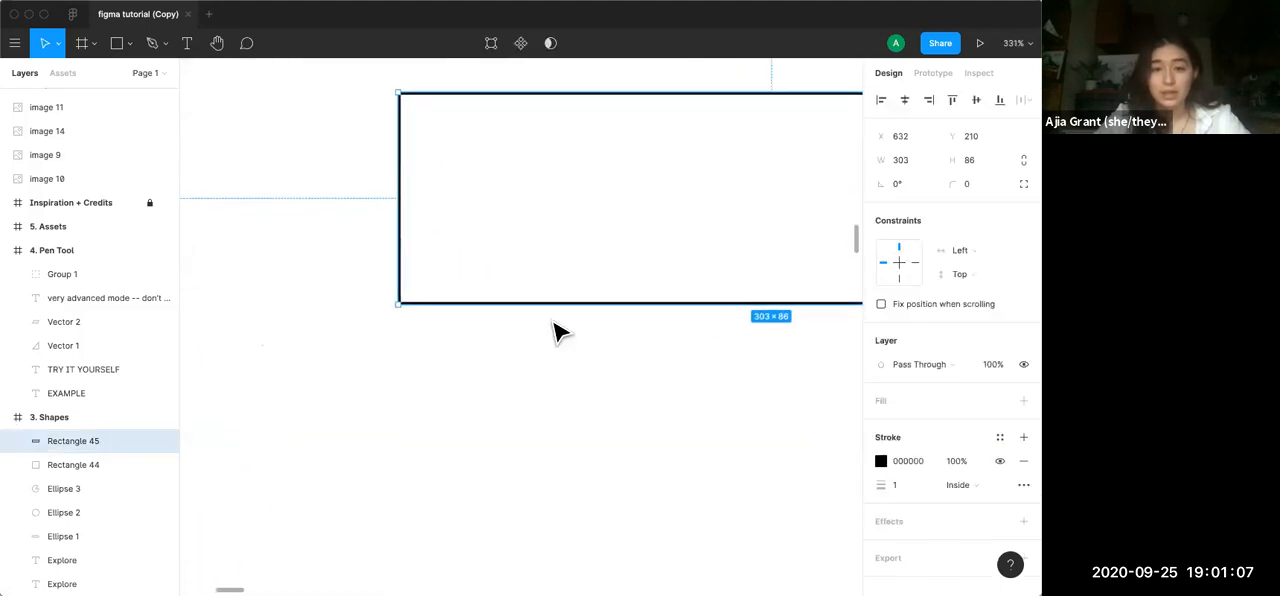
scroll(449, 314, right, 2)
scroll(449, 314, down, 1)
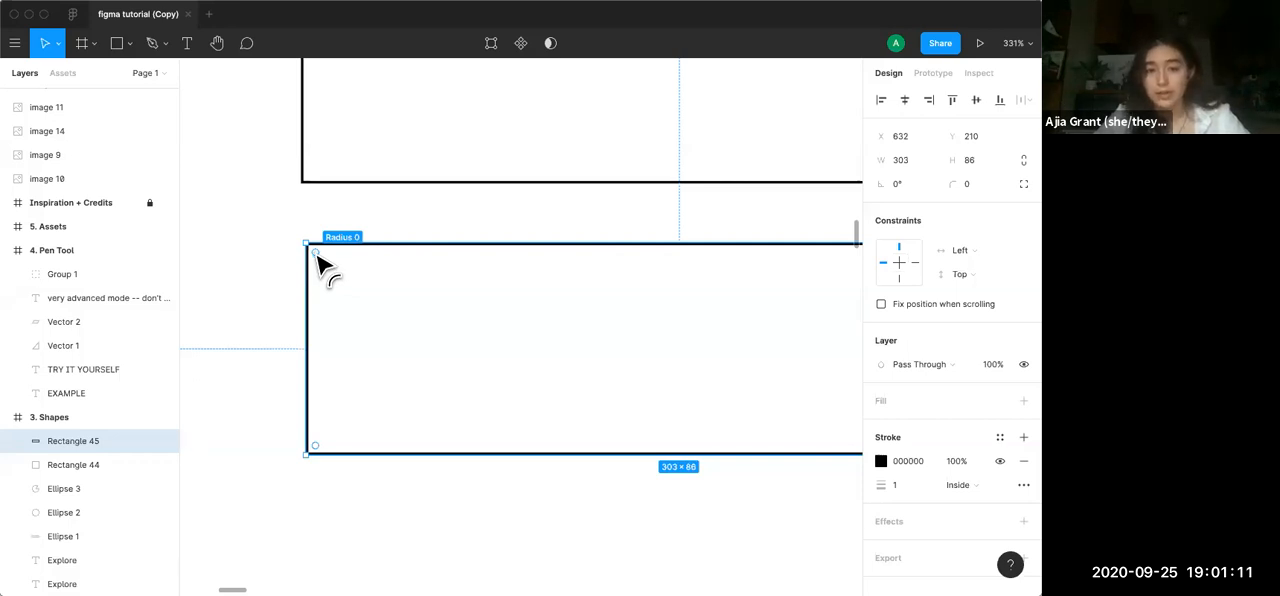
scroll(320, 262, up, 6)
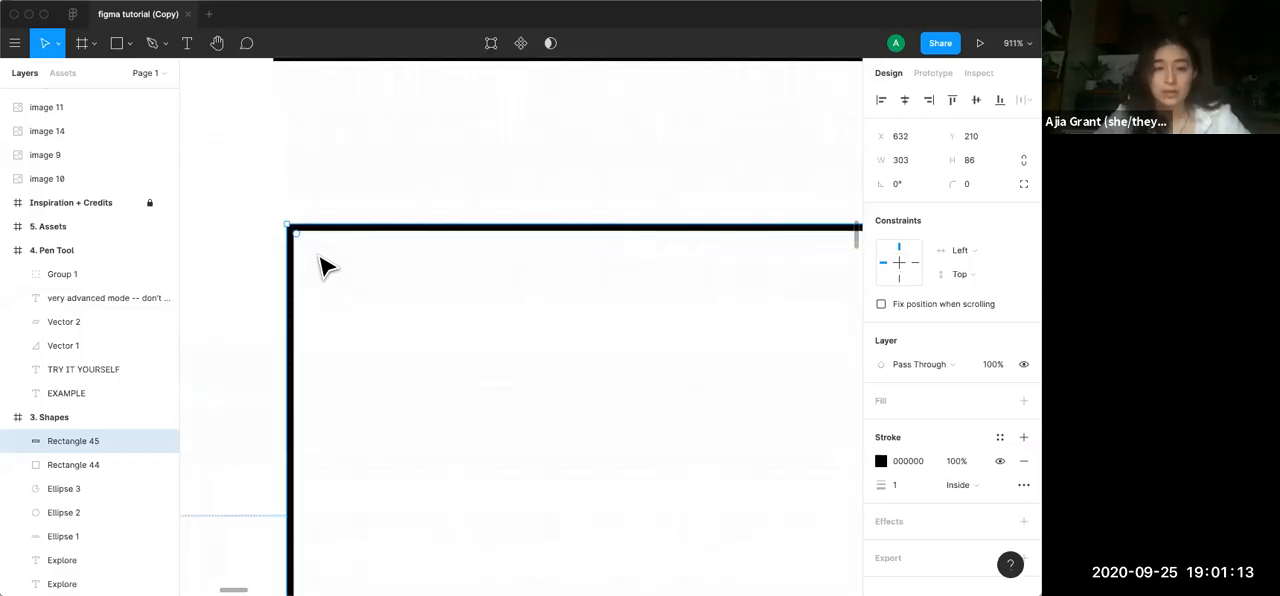
drag(271, 180, 550, 463)
scroll(550, 462, down, 10)
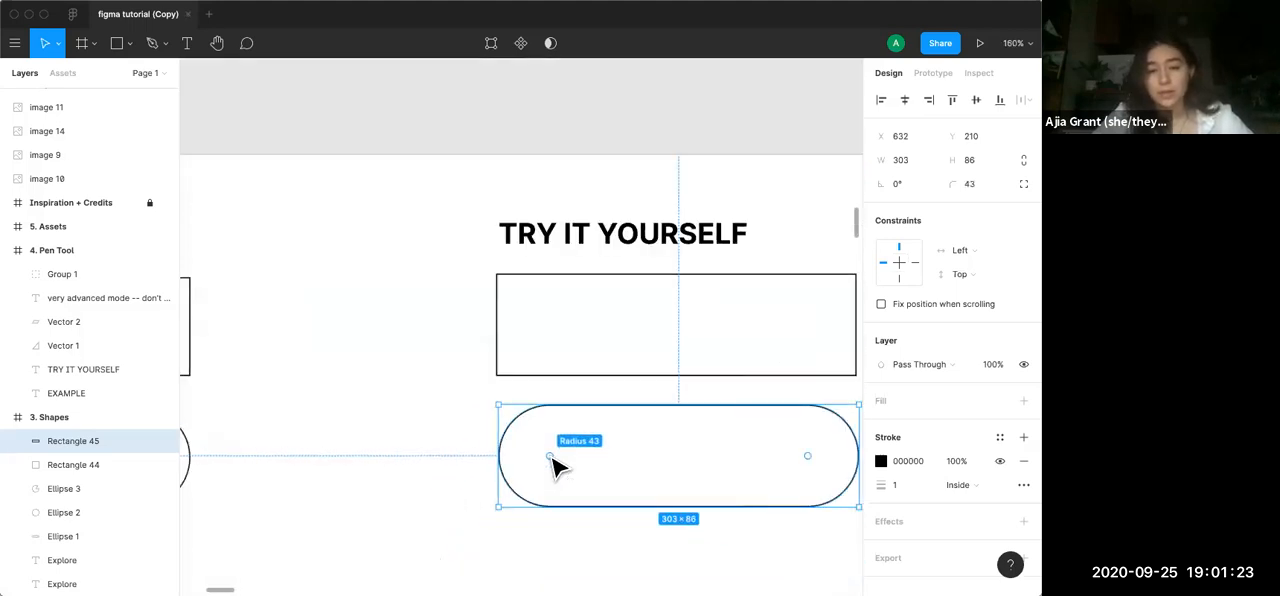
scroll(558, 467, down, 5)
click(543, 509)
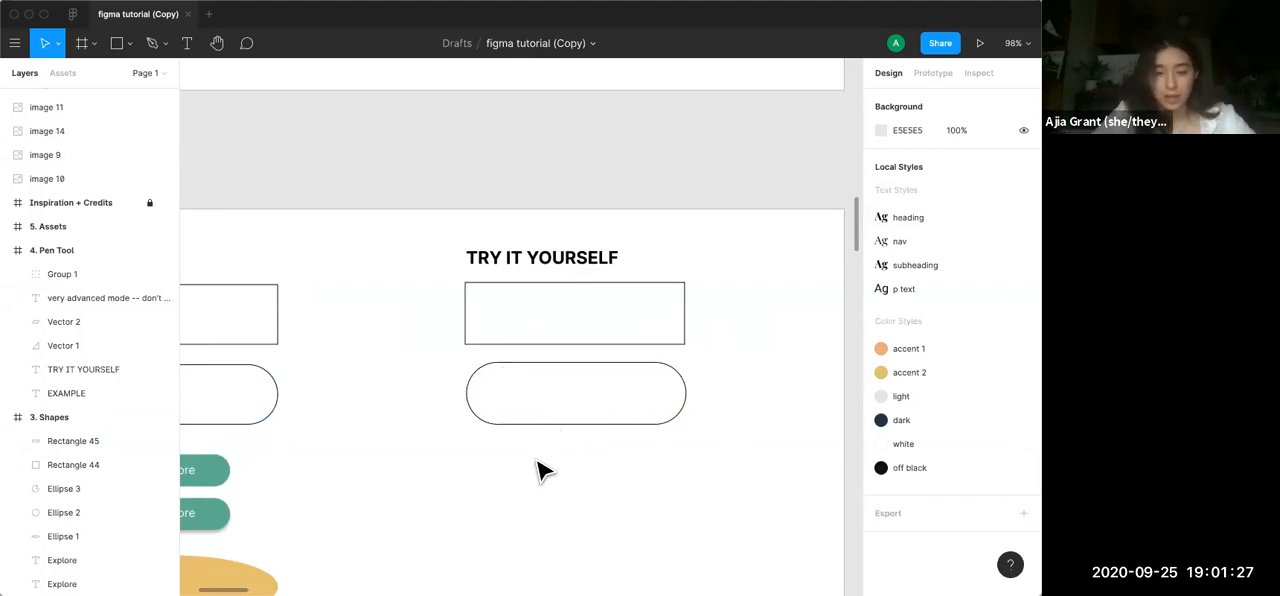
Draw a rectangle about 143 × 45 below the rounded outline in the TRY IT YOURSELF column
scroll(538, 470, down, 3)
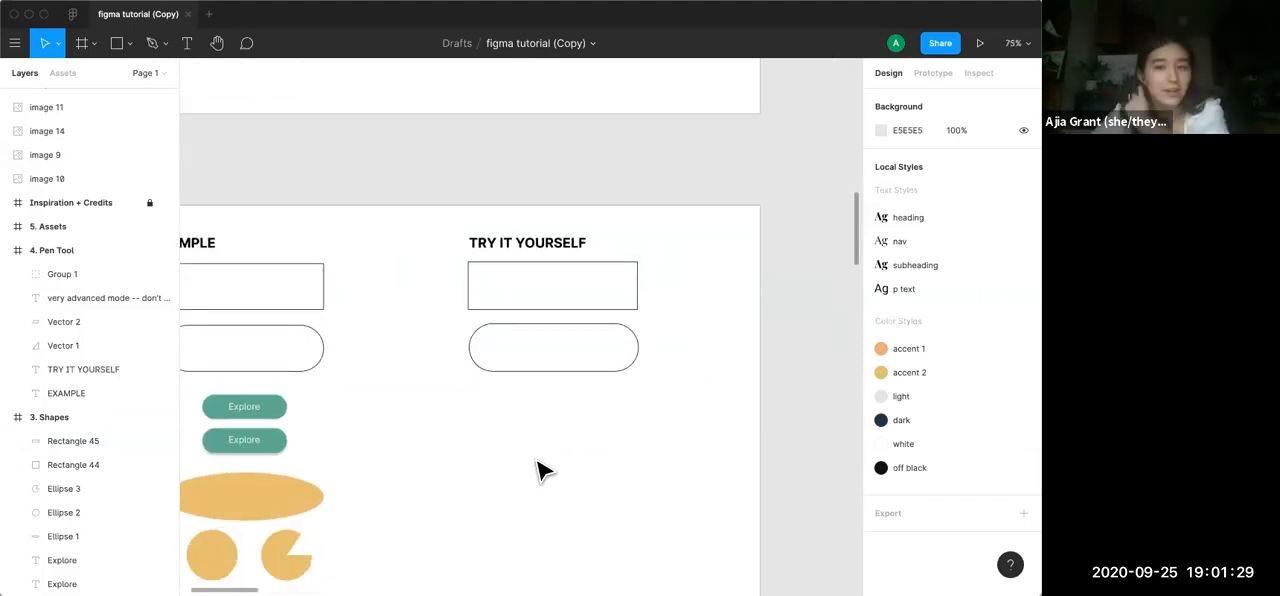
scroll(538, 470, down, 2)
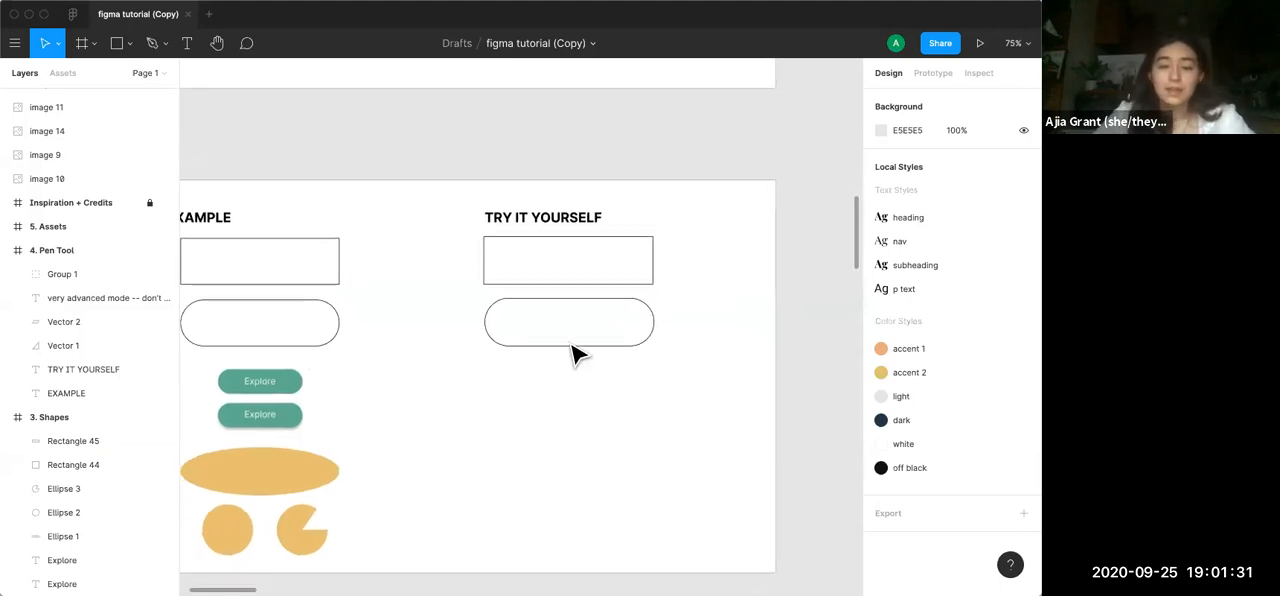
scroll(575, 355, left, 2)
scroll(575, 355, left, 1)
scroll(575, 355, up, 1)
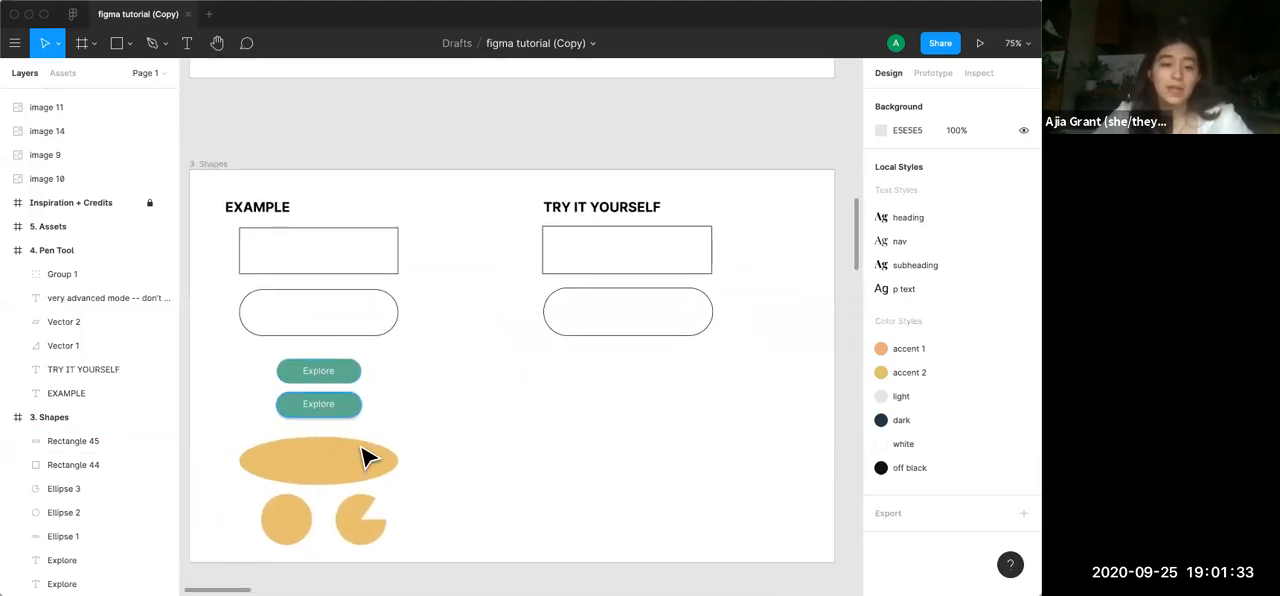
scroll(734, 454, down, 2)
scroll(734, 454, right, 2)
scroll(734, 454, up, 5)
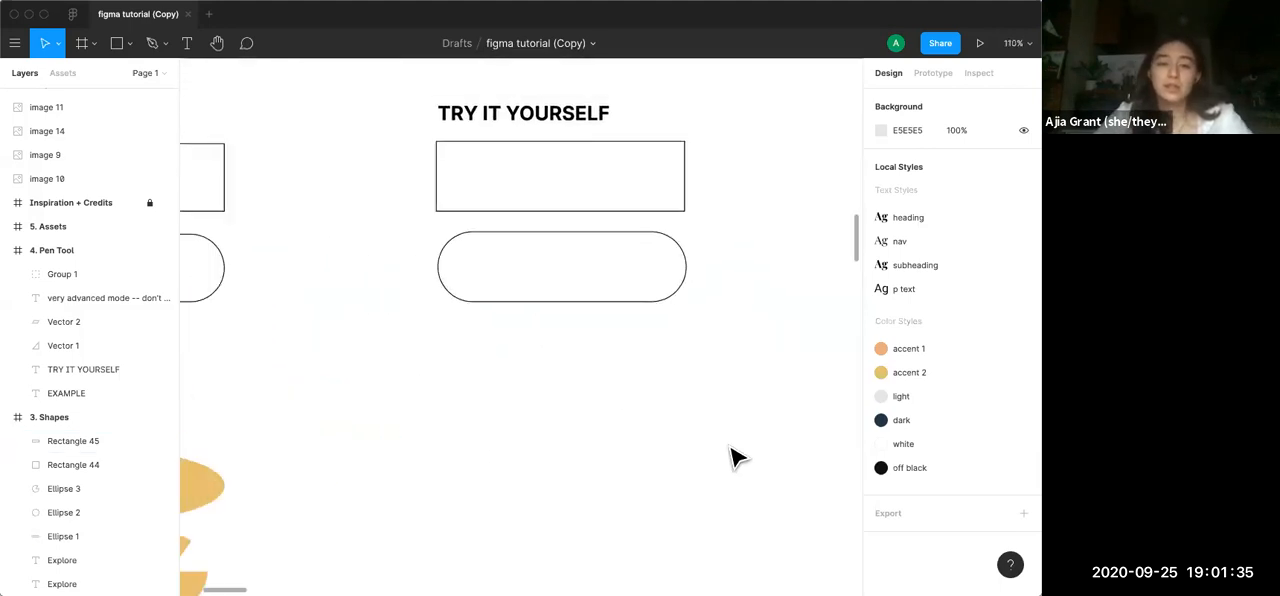
scroll(700, 447, up, 4)
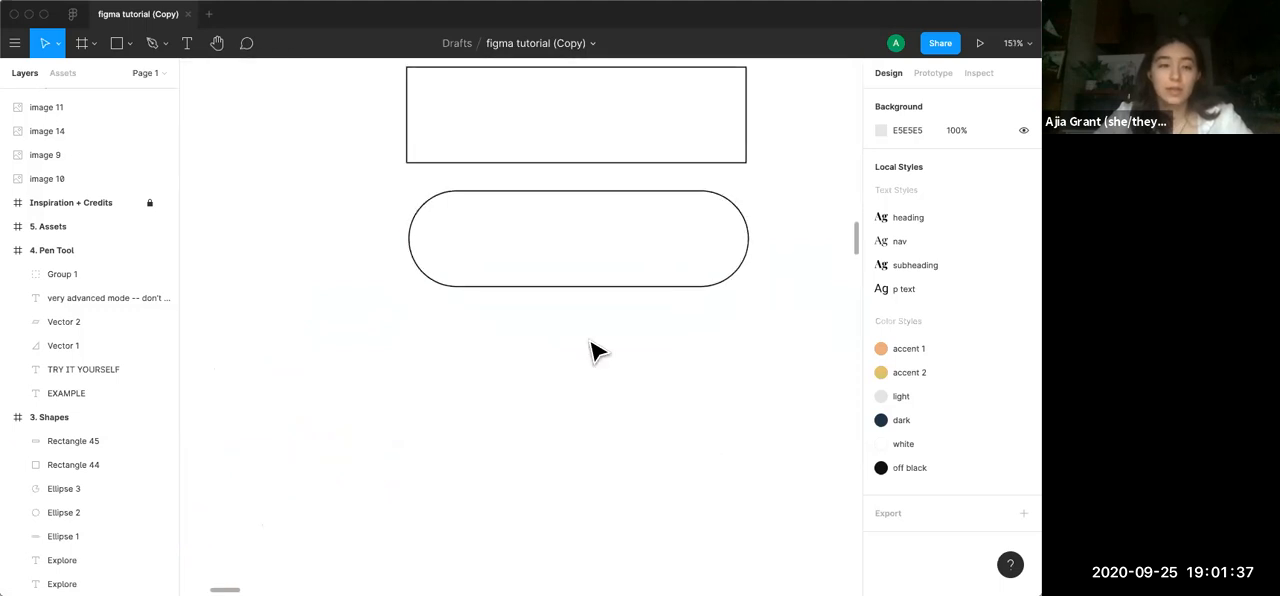
key(r)
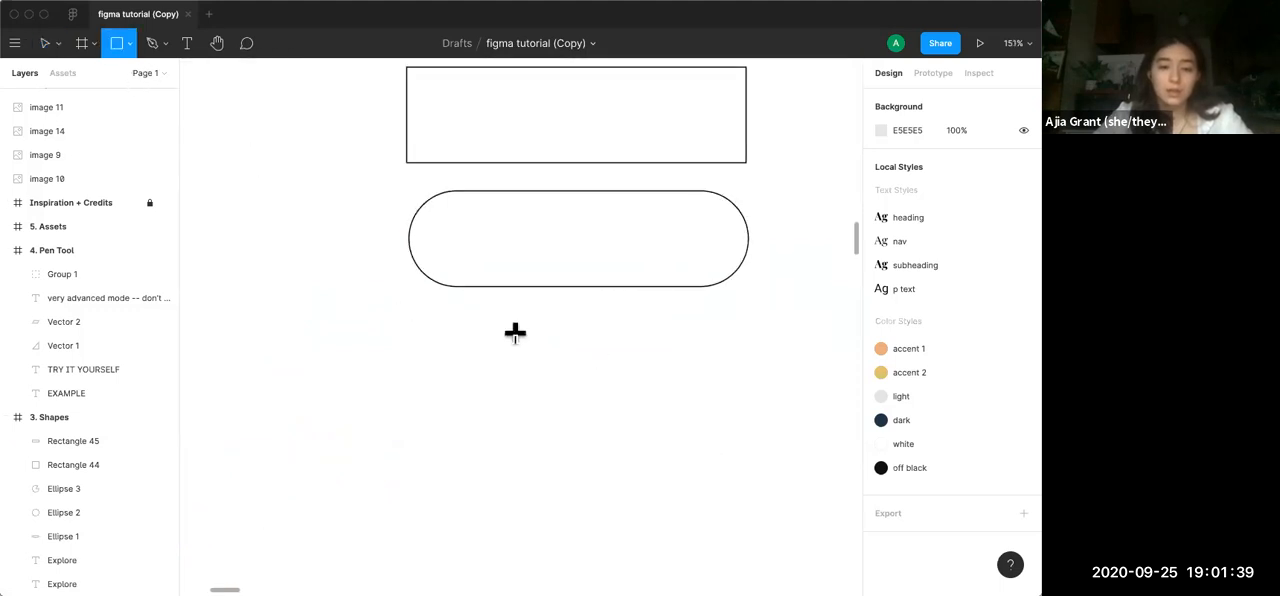
drag(493, 333, 656, 383)
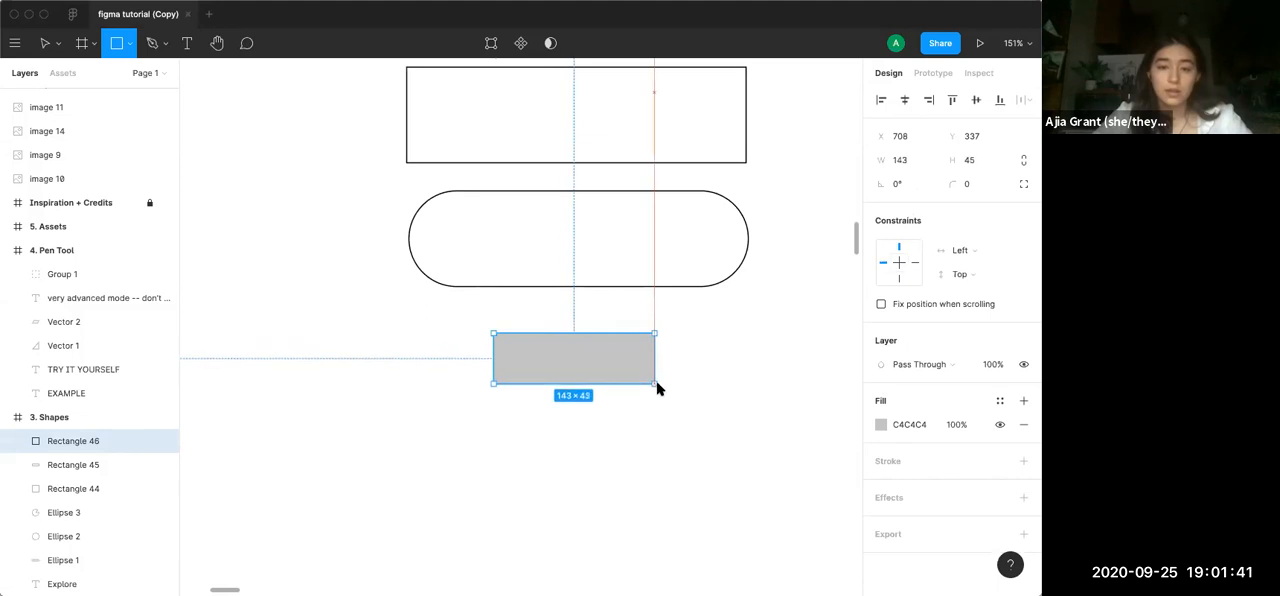
Round the small grey rectangle's corners to a radius of 22.5 so it forms a pill, and deselect it
scroll(505, 375, up, 5)
drag(492, 275, 728, 338)
scroll(723, 332, down, 5)
click(735, 391)
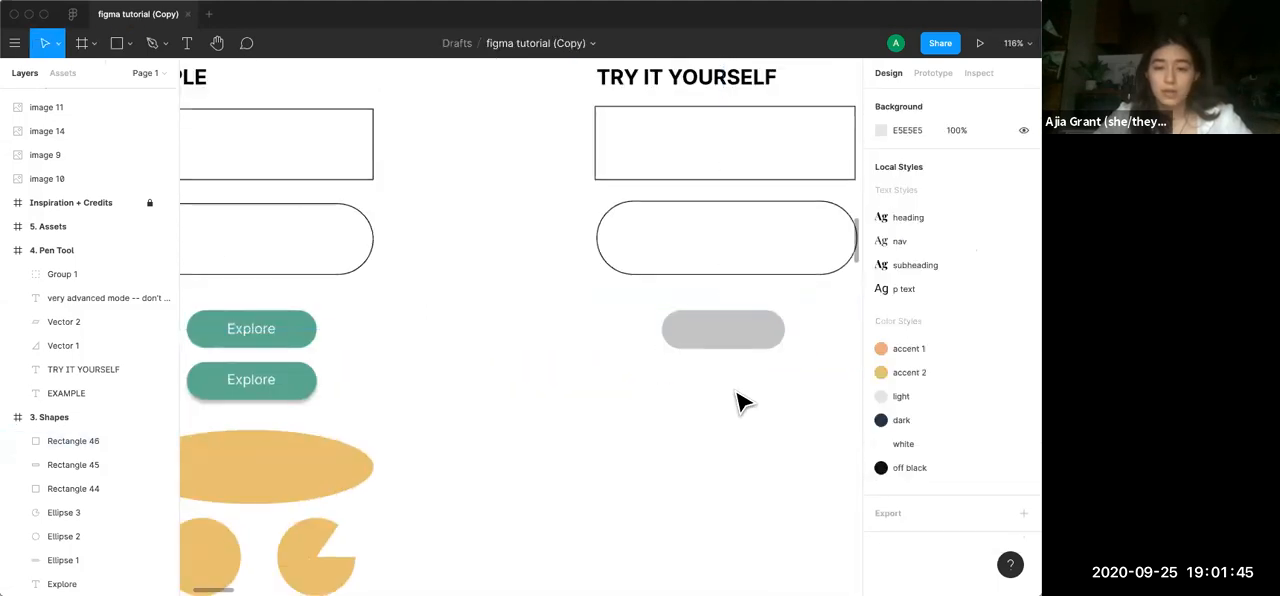
Move the grey pill to X 712, Y 327, centred beneath the rounded outline
scroll(708, 399, right, 2)
mouse_move(633, 370)
mouse_down()
mouse_move(609, 378)
mouse_move(630, 383)
mouse_move(621, 375)
mouse_up()
click(646, 422)
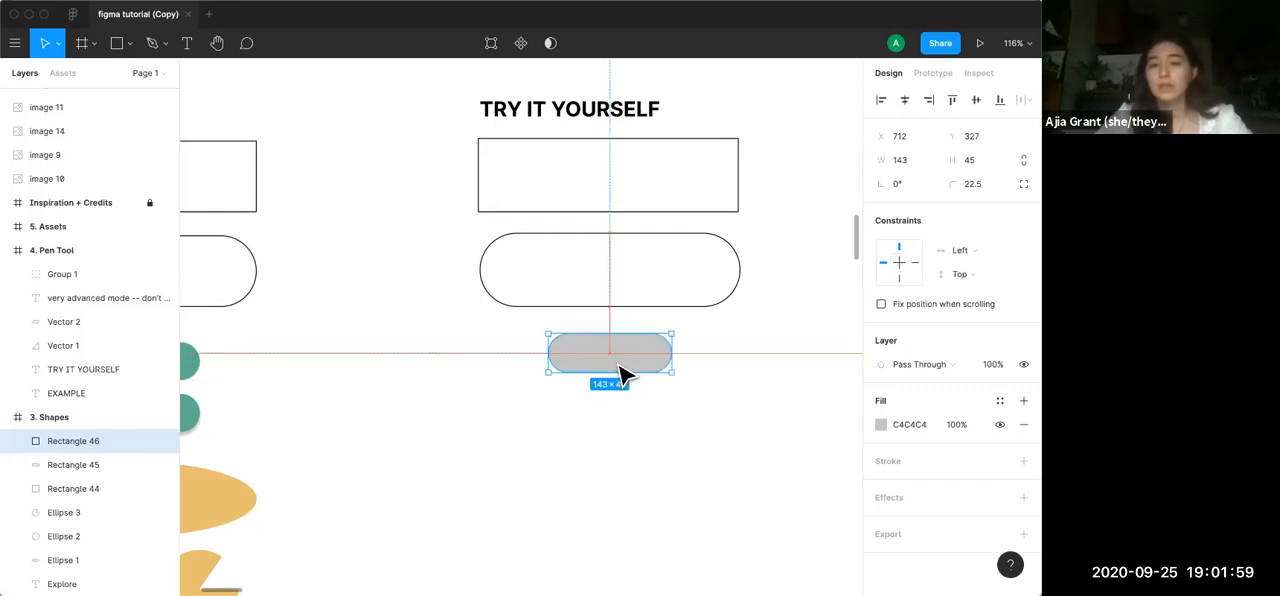
drag(620, 375, 620, 376)
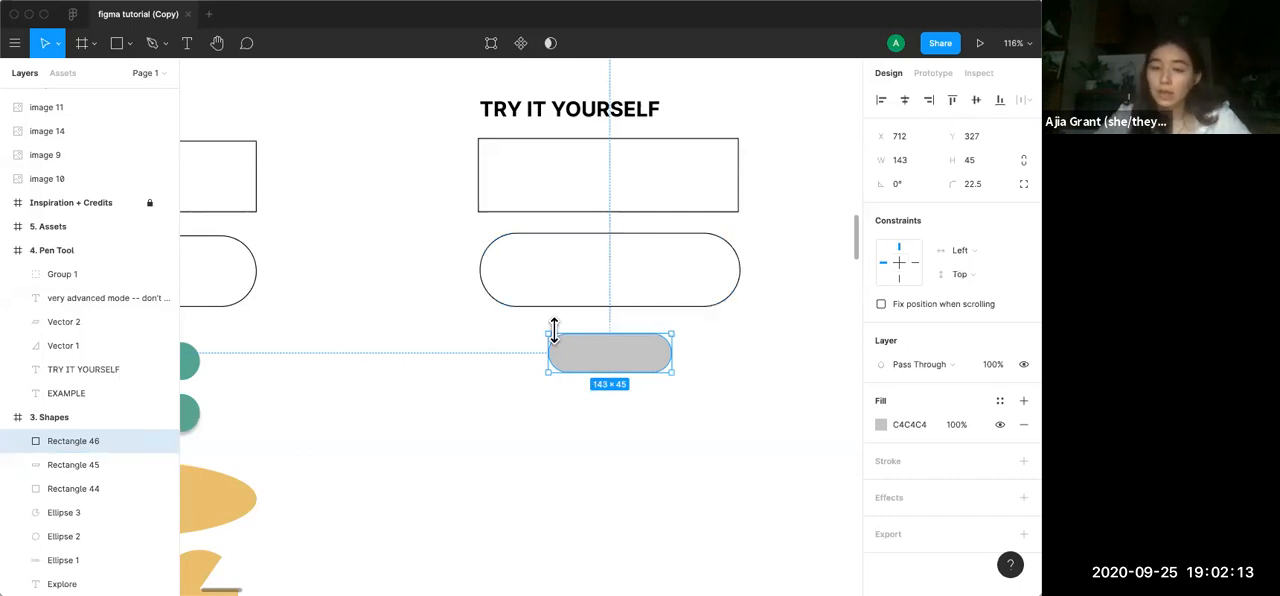
Select the three practice shapes together, look at the tidy-up and distribute spacing options, and deselect the shapes
scroll(568, 340, up, 2)
scroll(568, 340, right, 2)
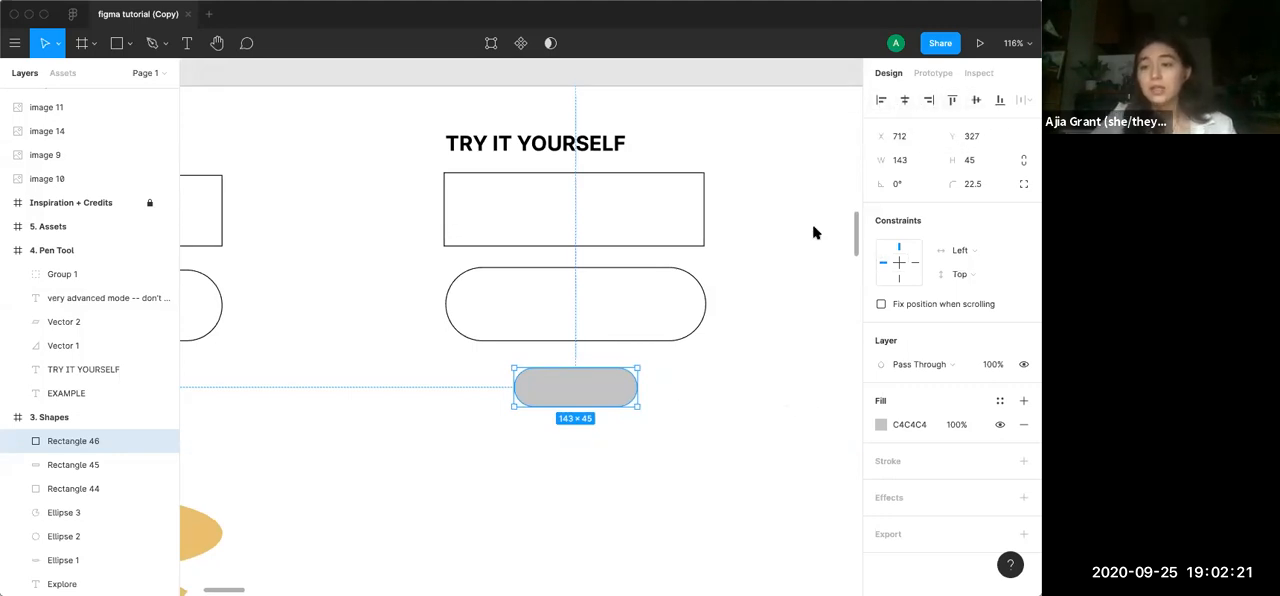
drag(705, 425, 503, 197)
click(1022, 100)
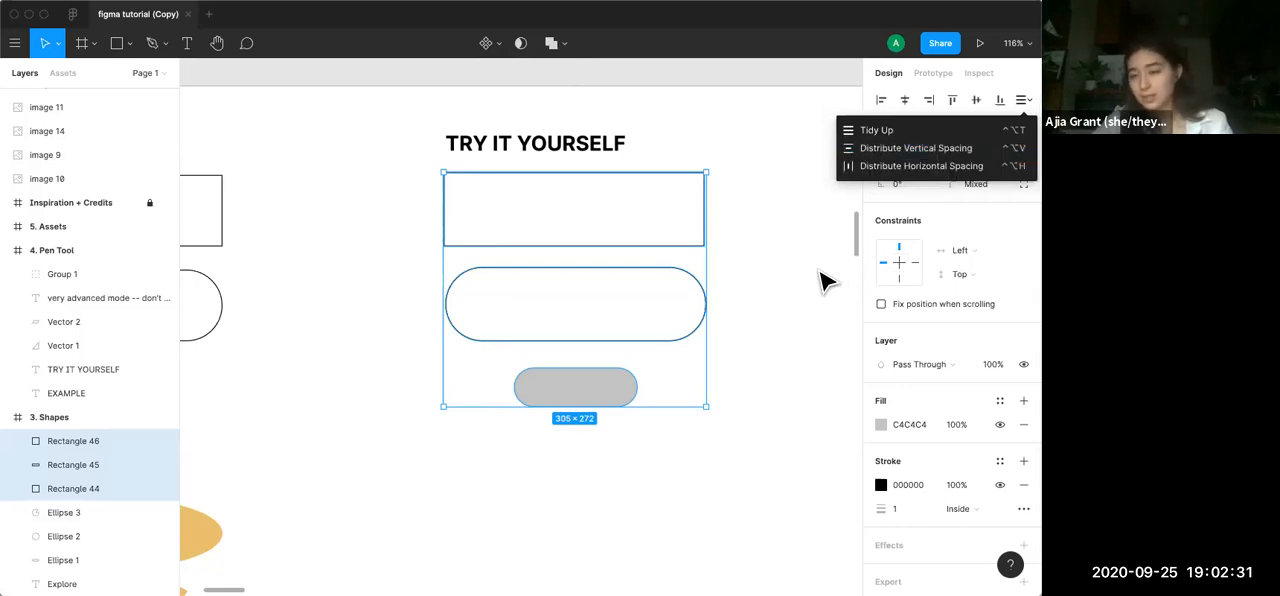
click(790, 294)
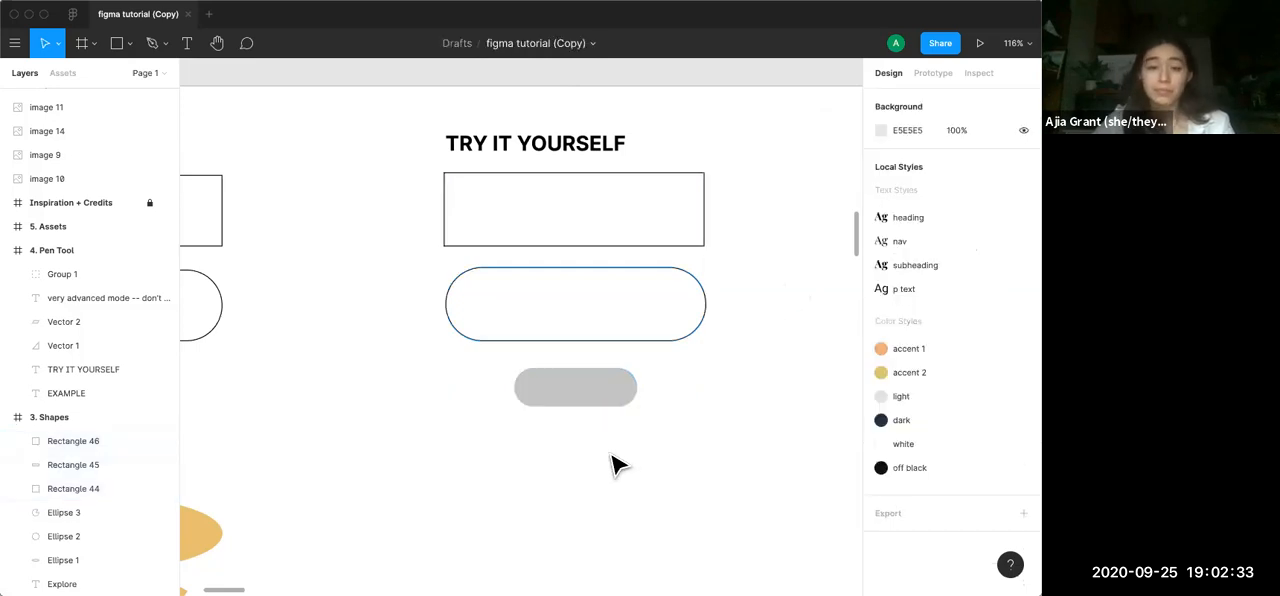
Fill the grey pill with the green 5DAD90 sampled from the example Explore button
scroll(614, 460, down, 5)
scroll(614, 463, up, 10)
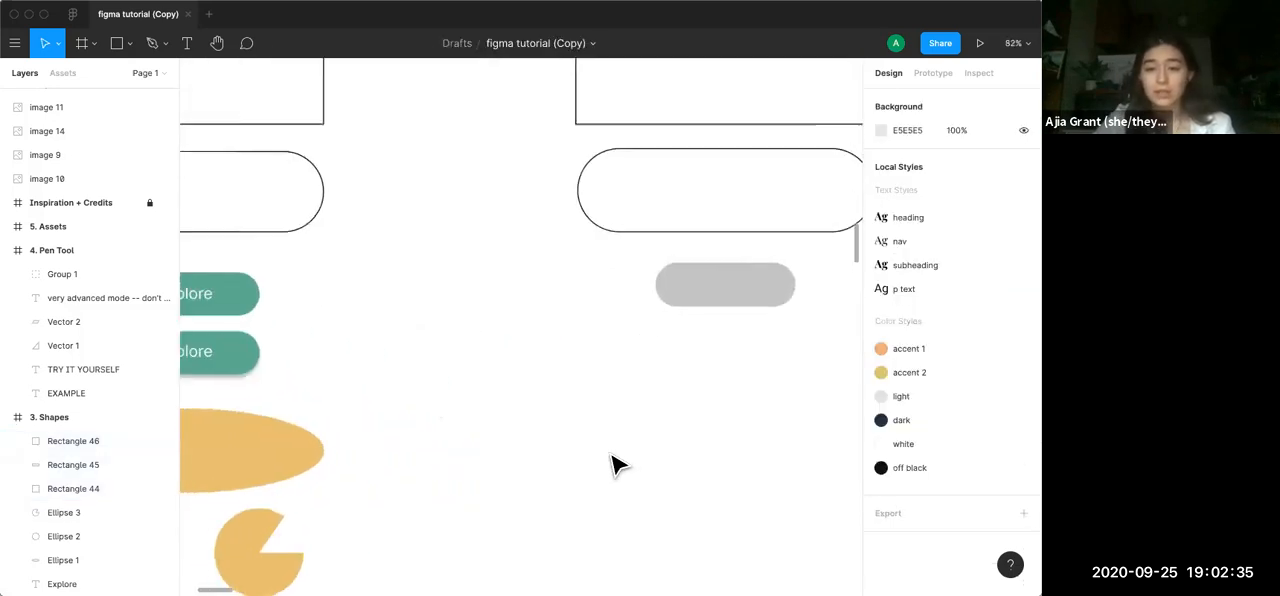
click(600, 300)
click(600, 300)
scroll(580, 322, down, 5)
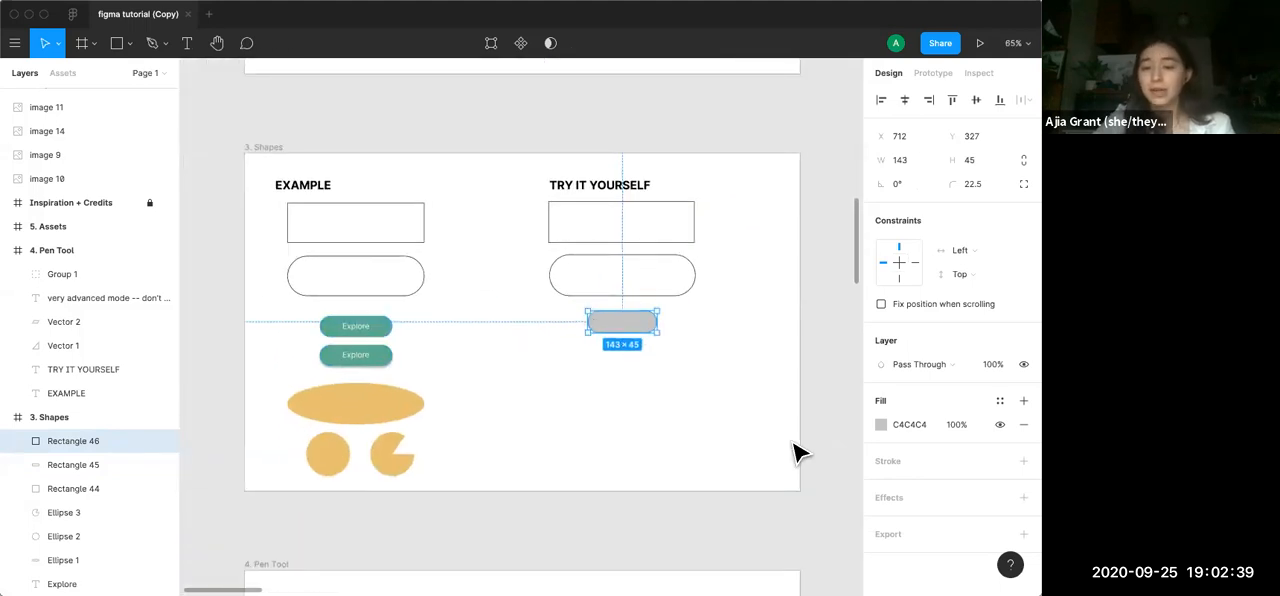
click(880, 426)
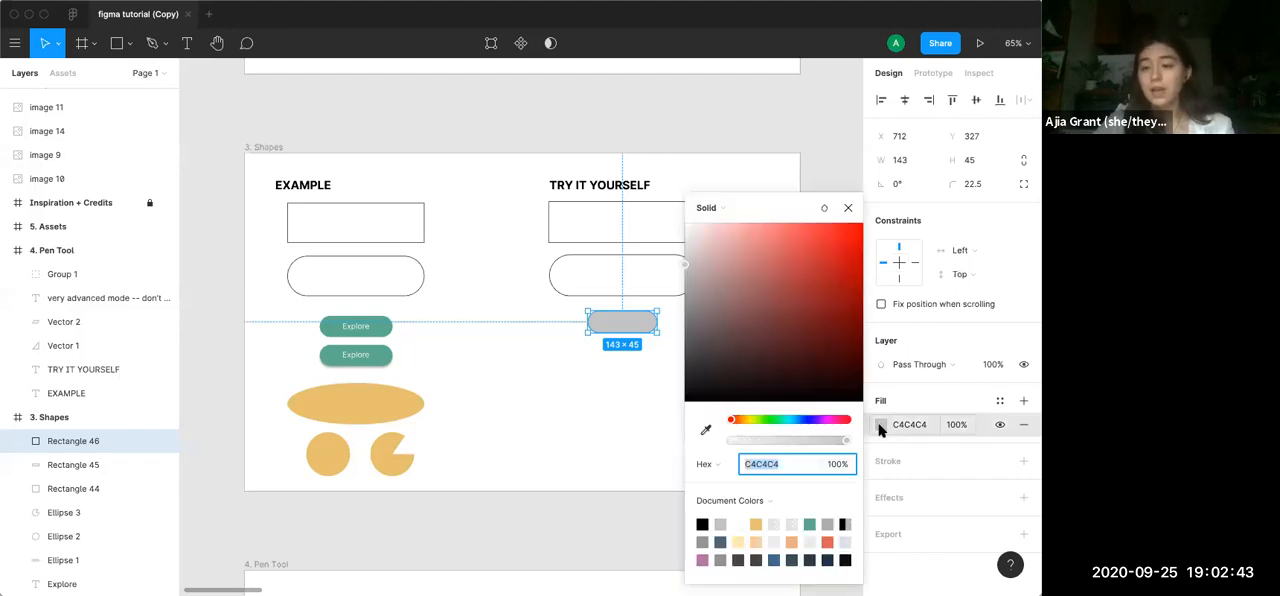
click(705, 430)
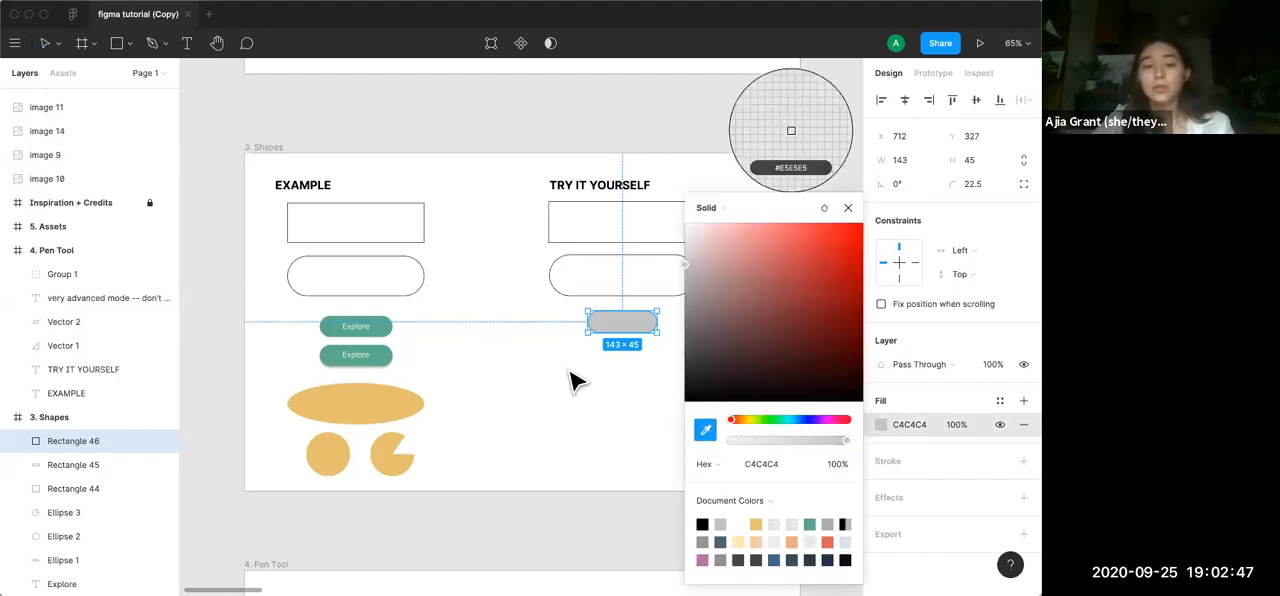
click(390, 322)
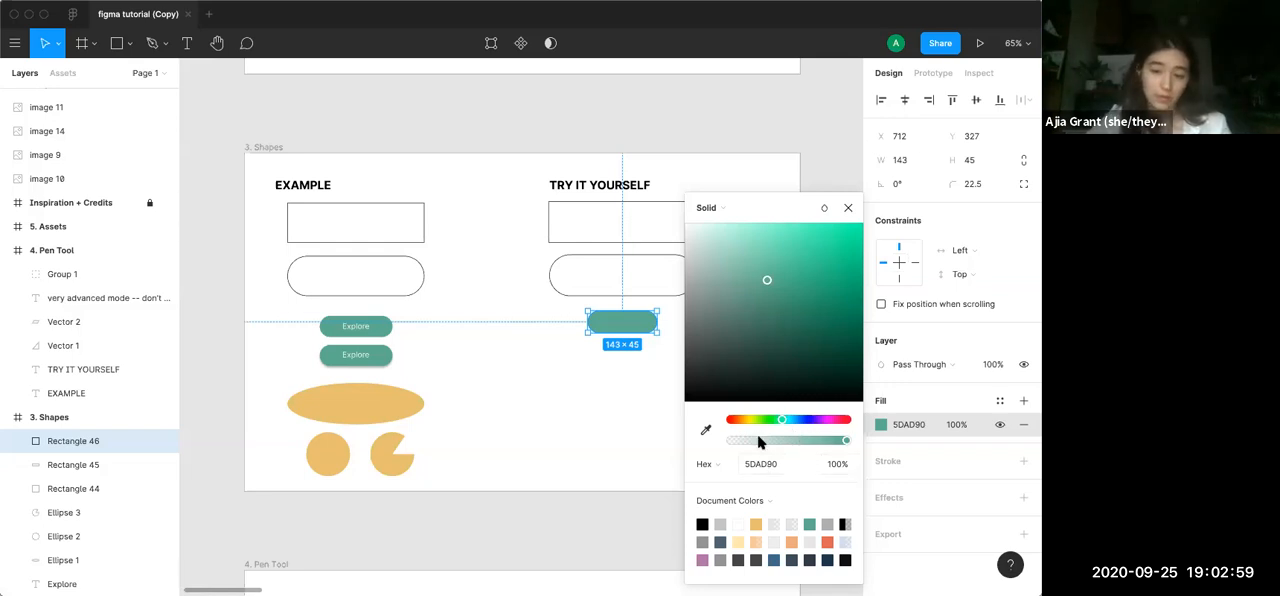
Look at the fill types available for the green pill, then close the colour picker and deselect the pill
click(745, 210)
click(747, 207)
click(747, 208)
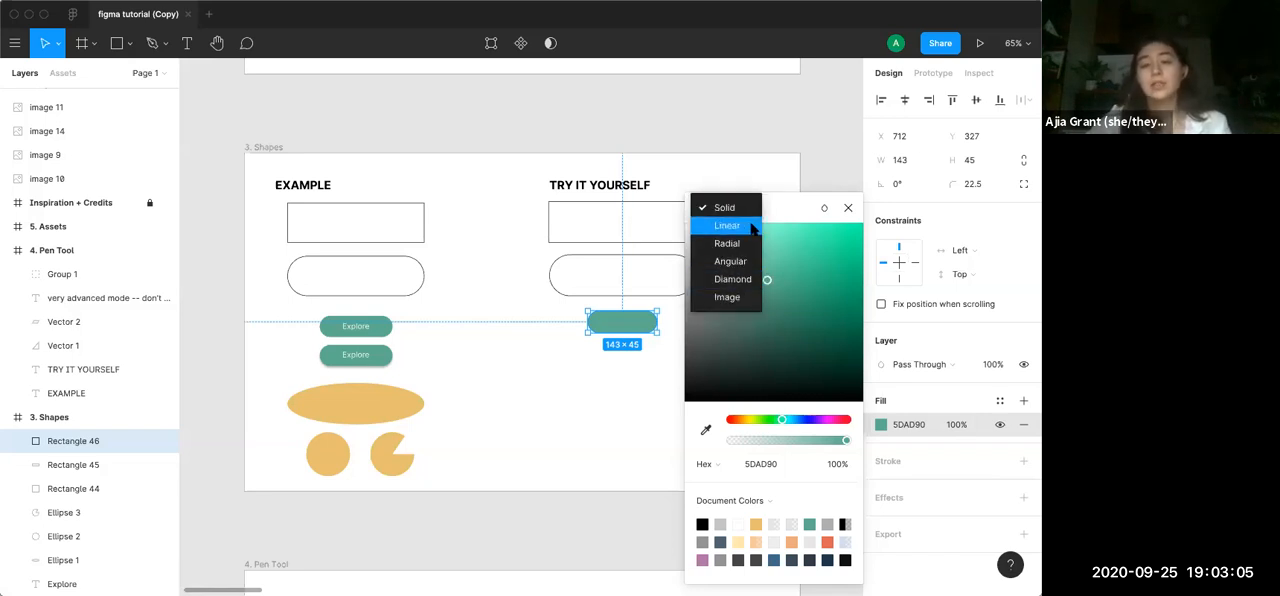
click(777, 207)
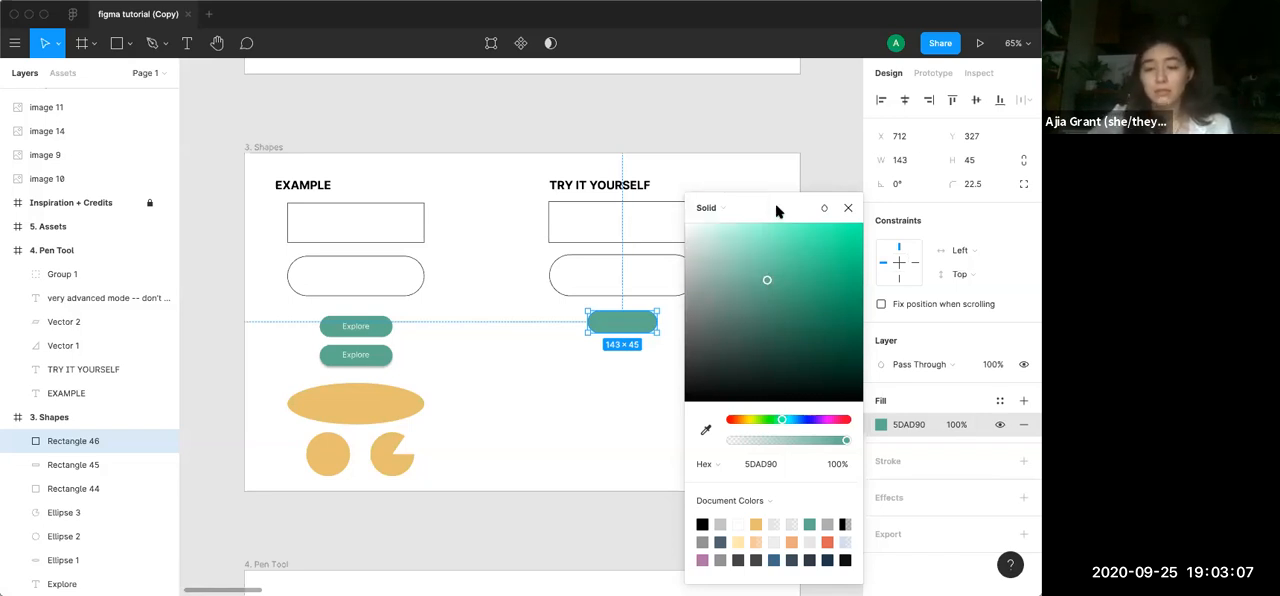
click(848, 207)
click(681, 426)
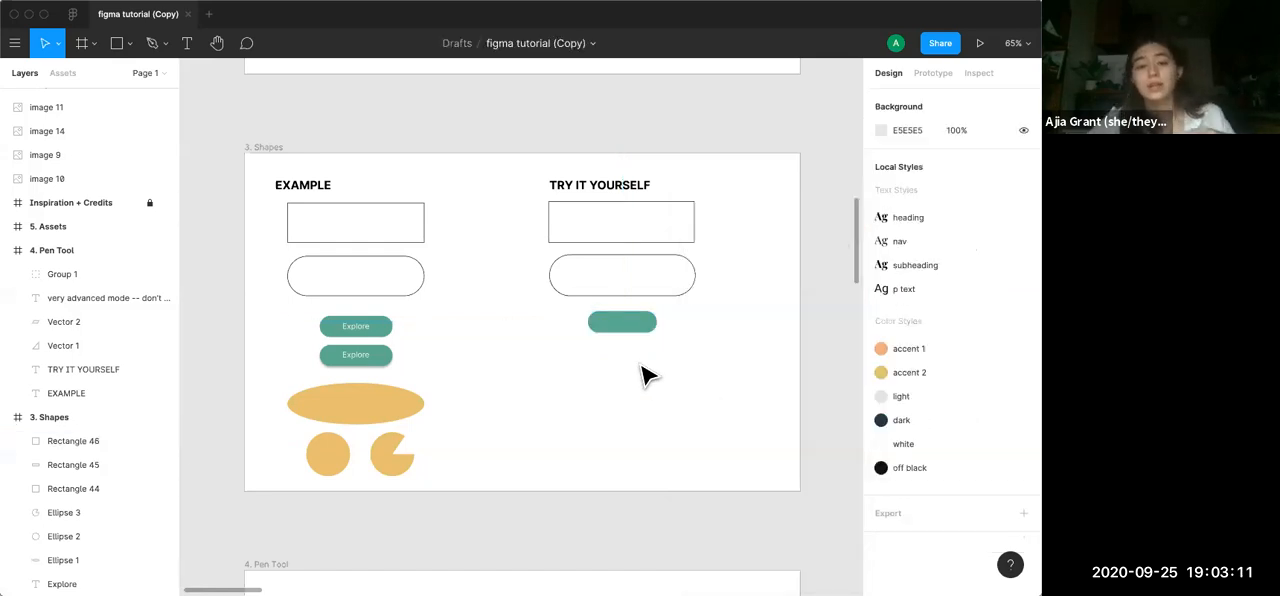
Add a text box about 96 × 28 on the green pill reading "Explore"
scroll(643, 374, up, 10)
key(t)
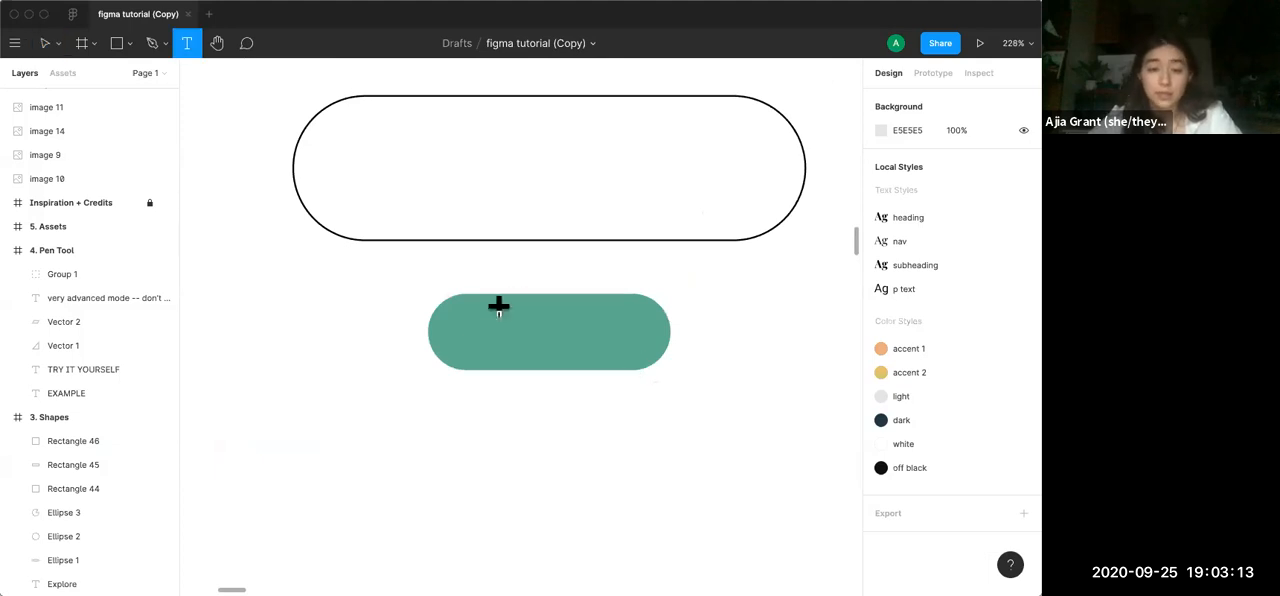
drag(470, 310, 633, 355)
text(Explore)
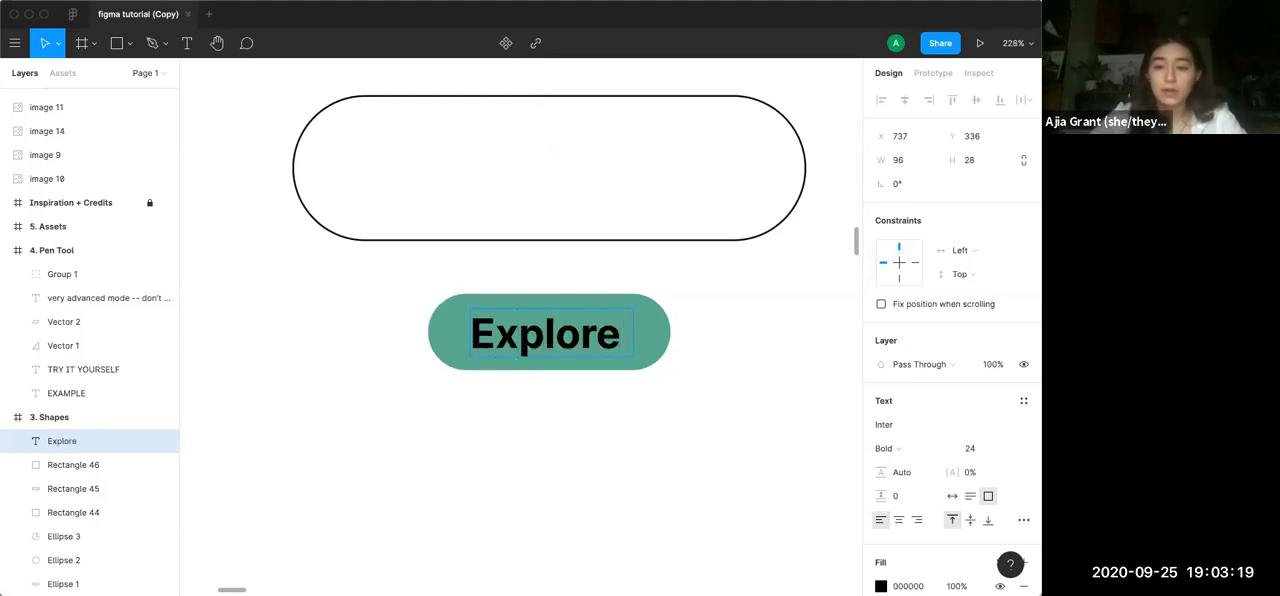
key(Escape)
Set the Explore label's font size to 14, align its text to the centre and middle, and deselect it
scroll(635, 435, down, 5)
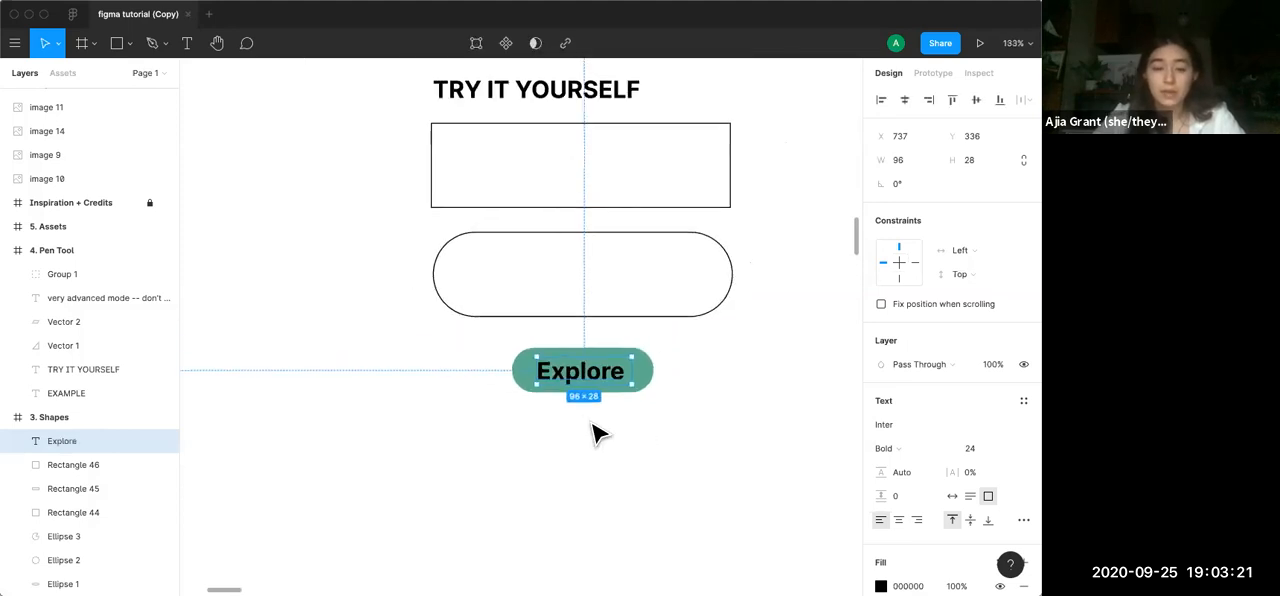
scroll(590, 428, up, 8)
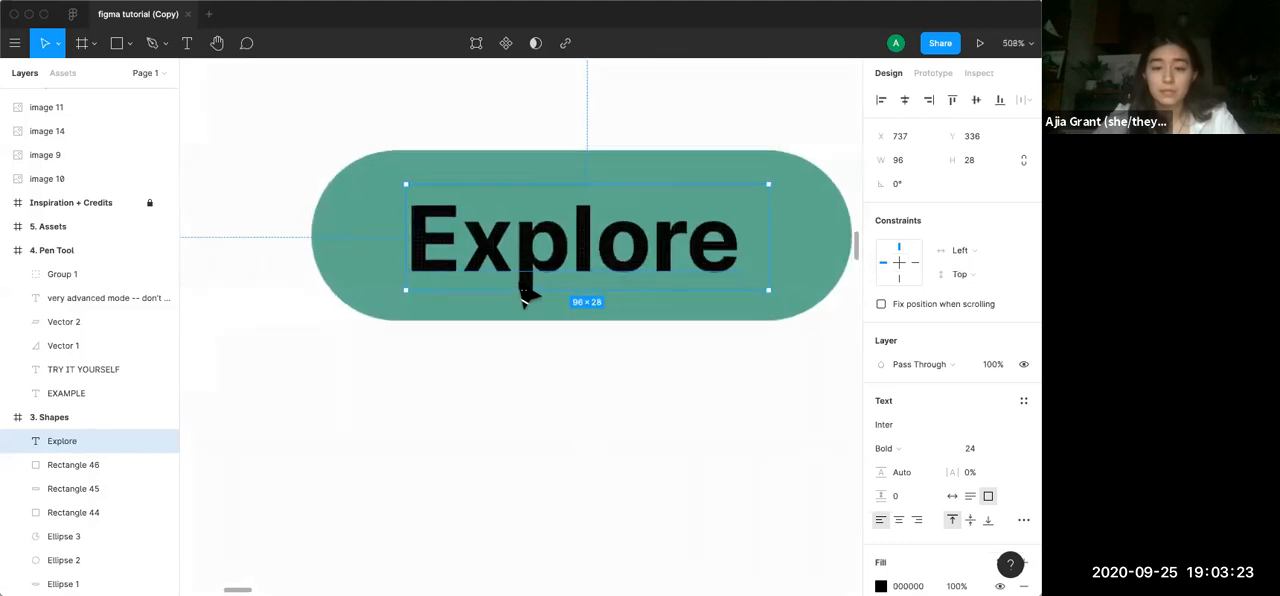
click(975, 450)
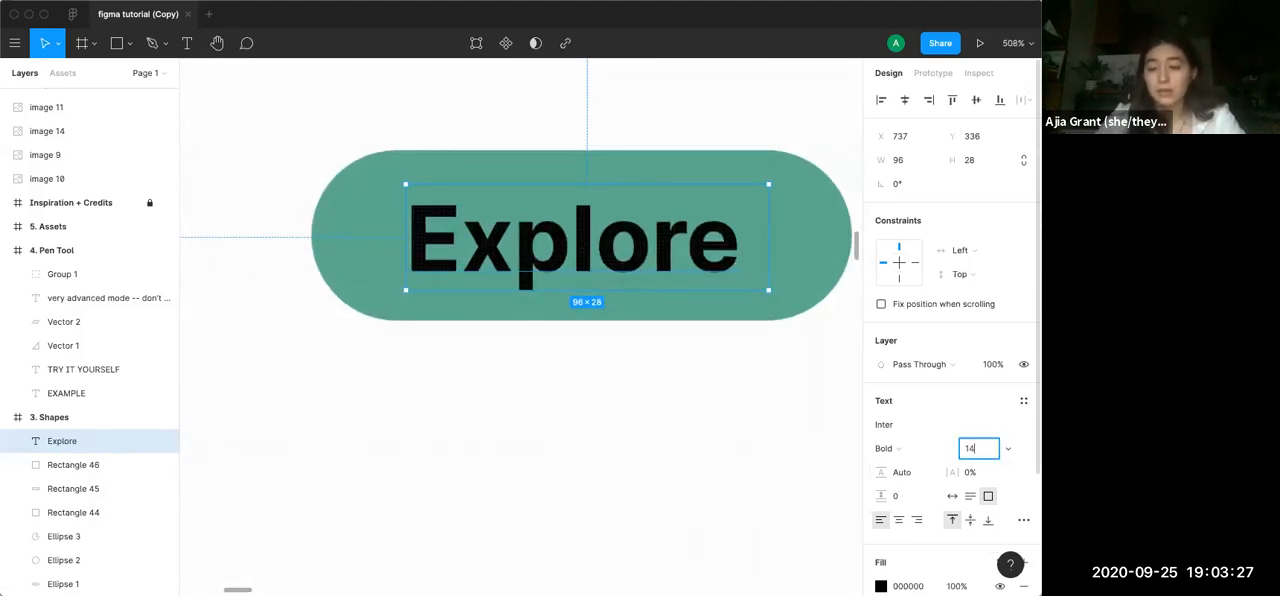
key(Return)
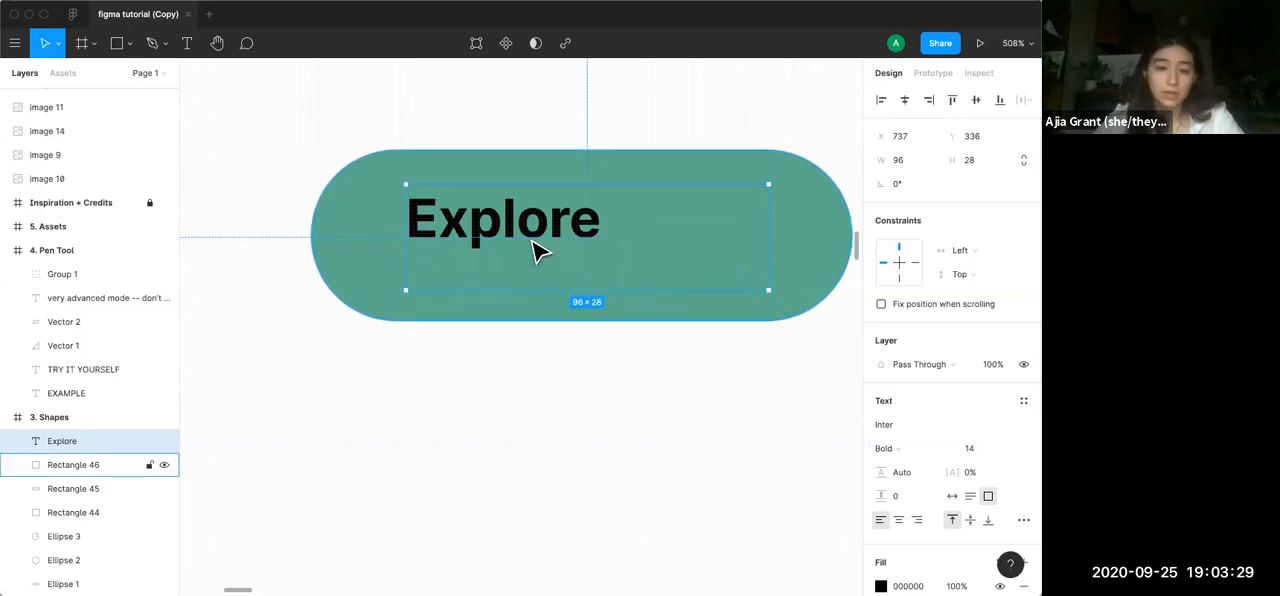
click(899, 521)
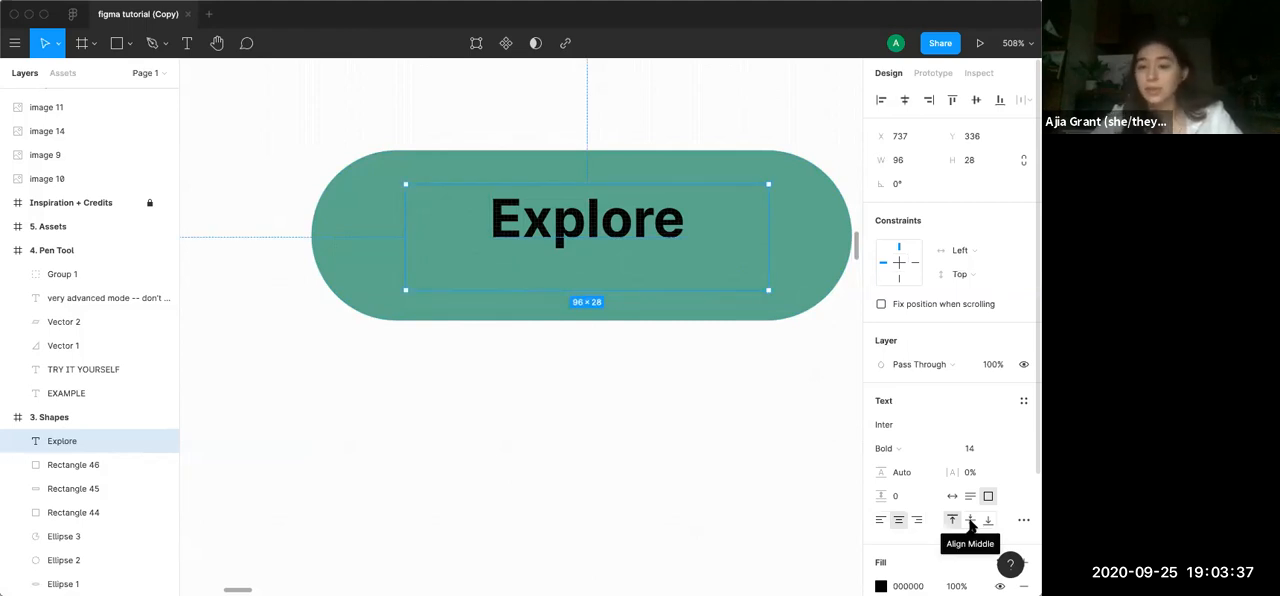
click(970, 521)
click(657, 483)
scroll(660, 483, down, 3)
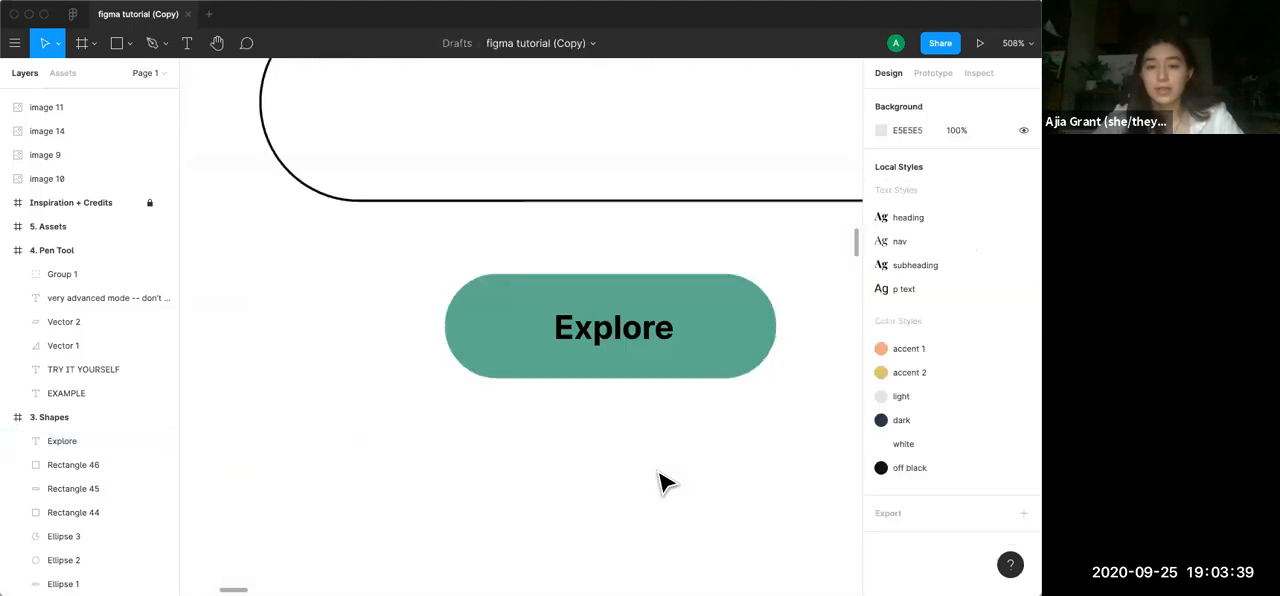
Move the Explore label down to Y 336 so it is centred on the green pill, and deselect it
scroll(657, 483, down, 3)
click(646, 371)
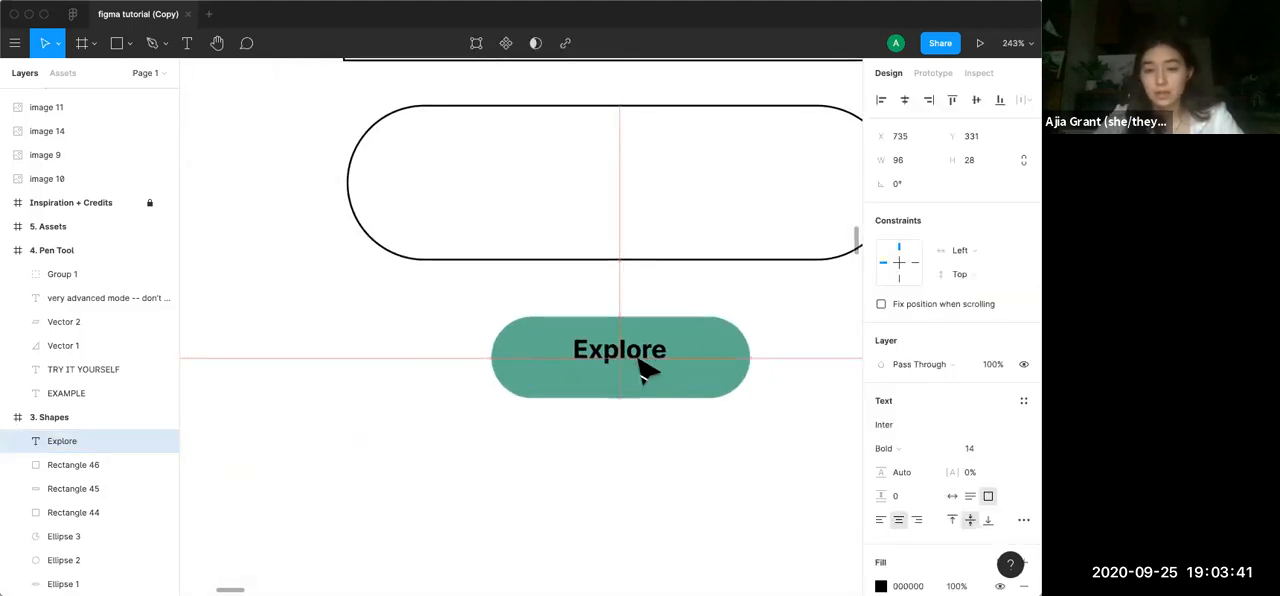
key(Down)
key(Down)
key(Down)
key(Down)
key(Down)
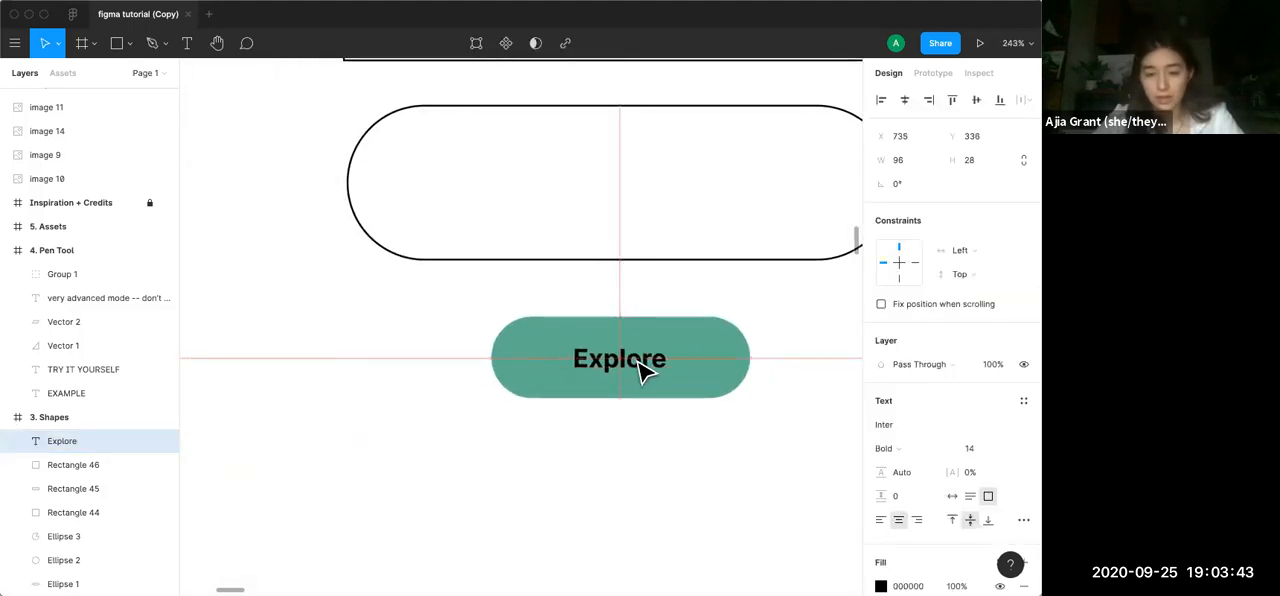
click(623, 500)
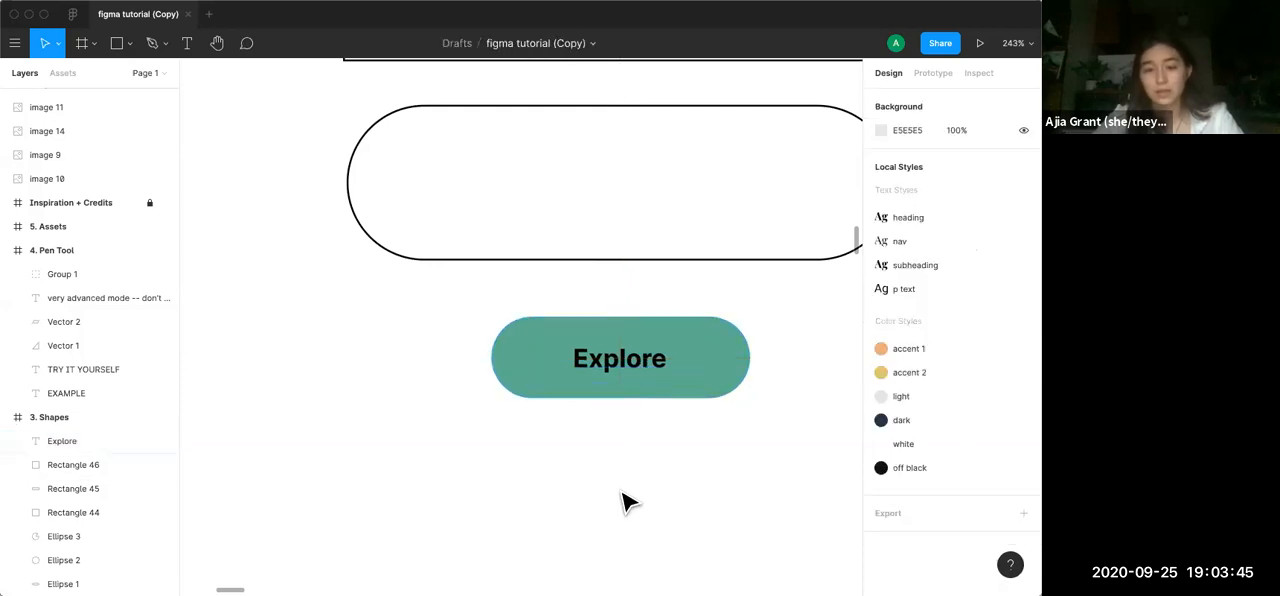
Set the Explore label's font weight to Regular and its fill to white FFFFFF, and deselect it
click(626, 360)
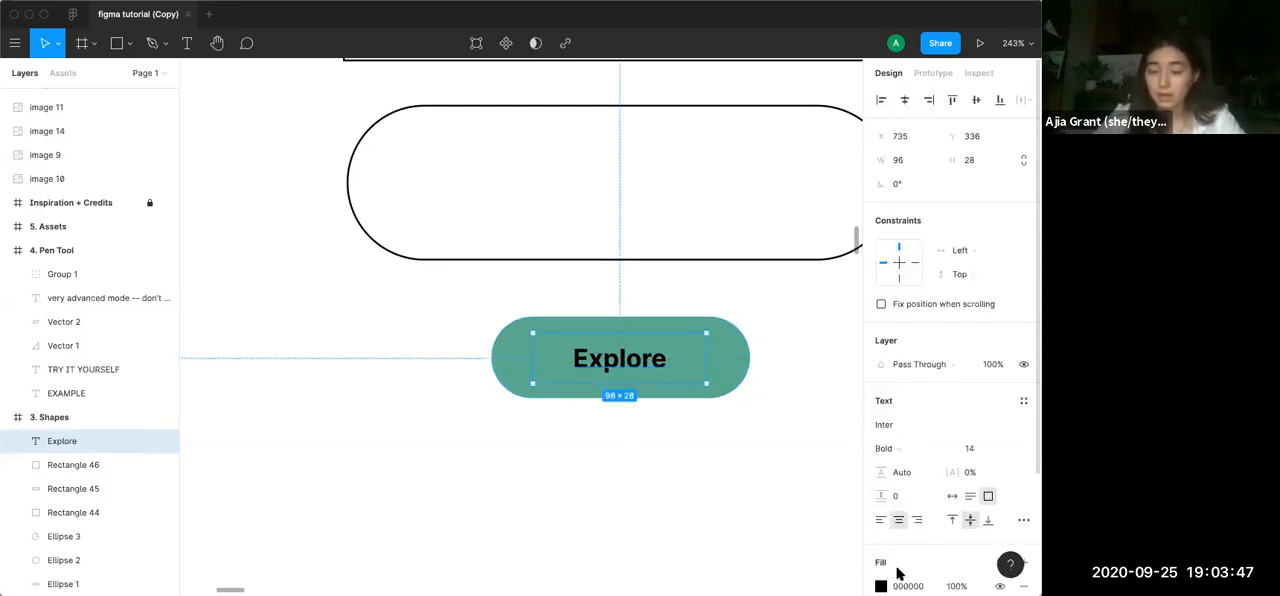
scroll(900, 560, down, 3)
click(900, 272)
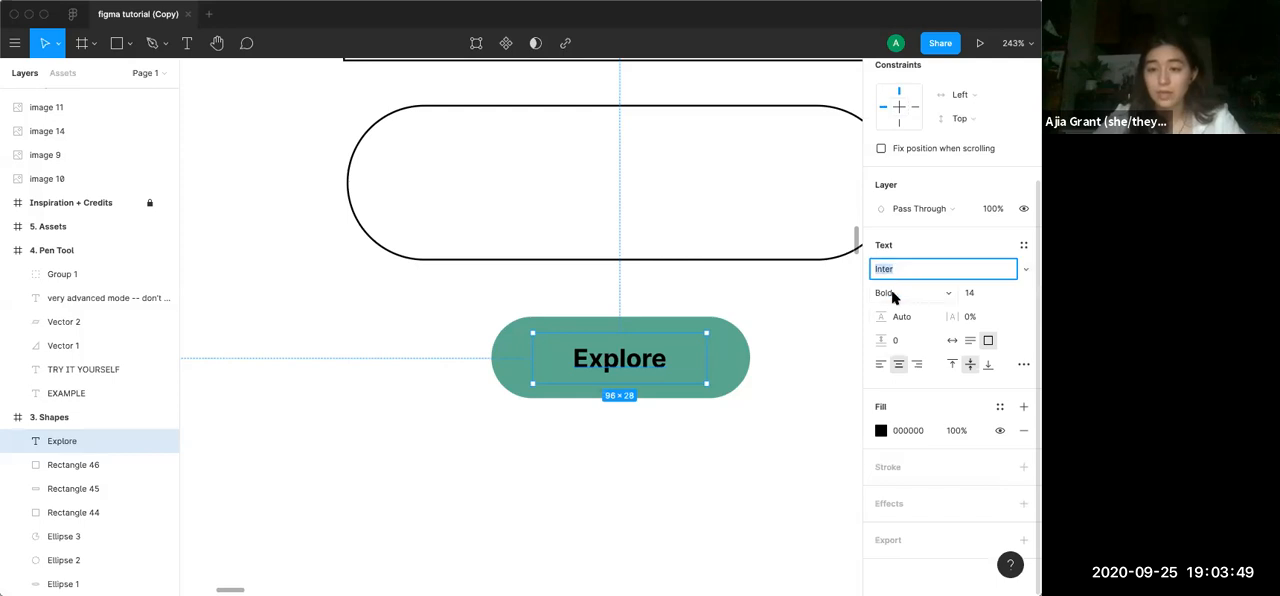
click(894, 297)
click(900, 237)
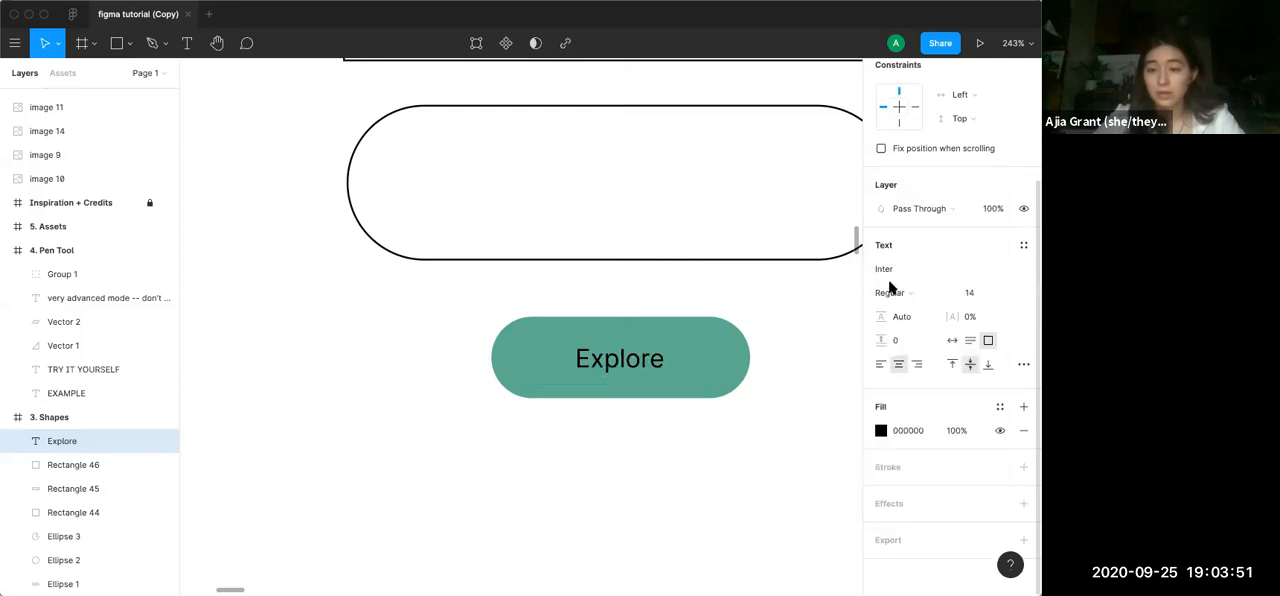
click(880, 430)
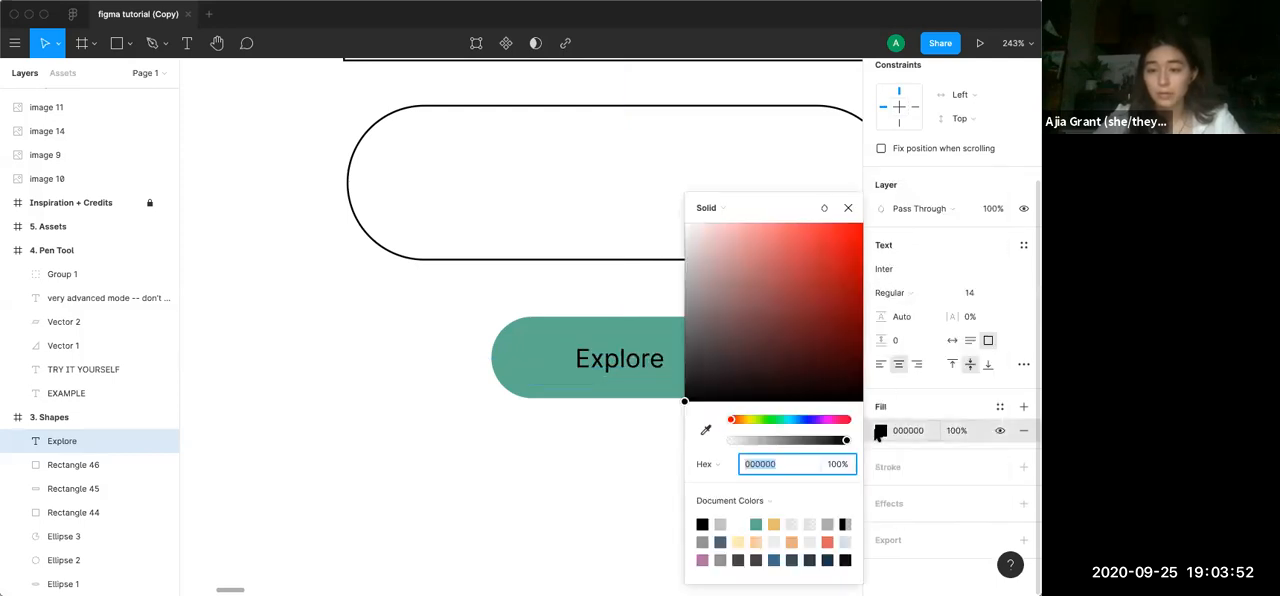
click(738, 522)
click(848, 207)
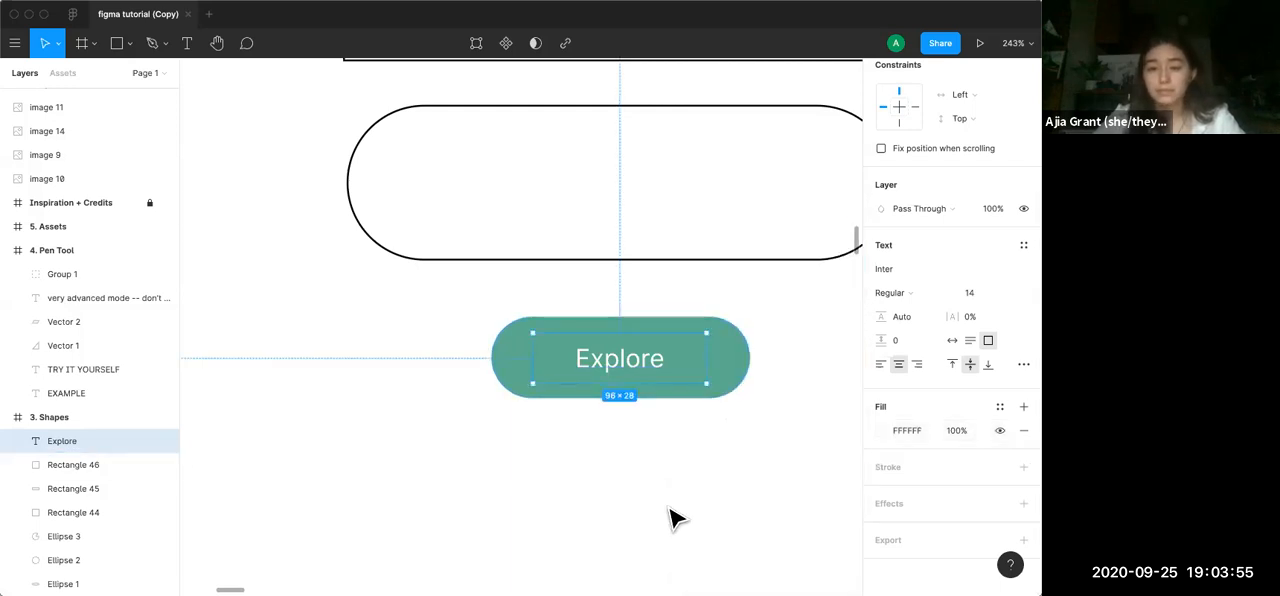
click(670, 509)
Duplicate the Explore pill together with its label and place the copy directly below the original, with the pill at Y 396
scroll(670, 509, down, 5)
scroll(670, 509, down, 1)
scroll(670, 509, down, 2)
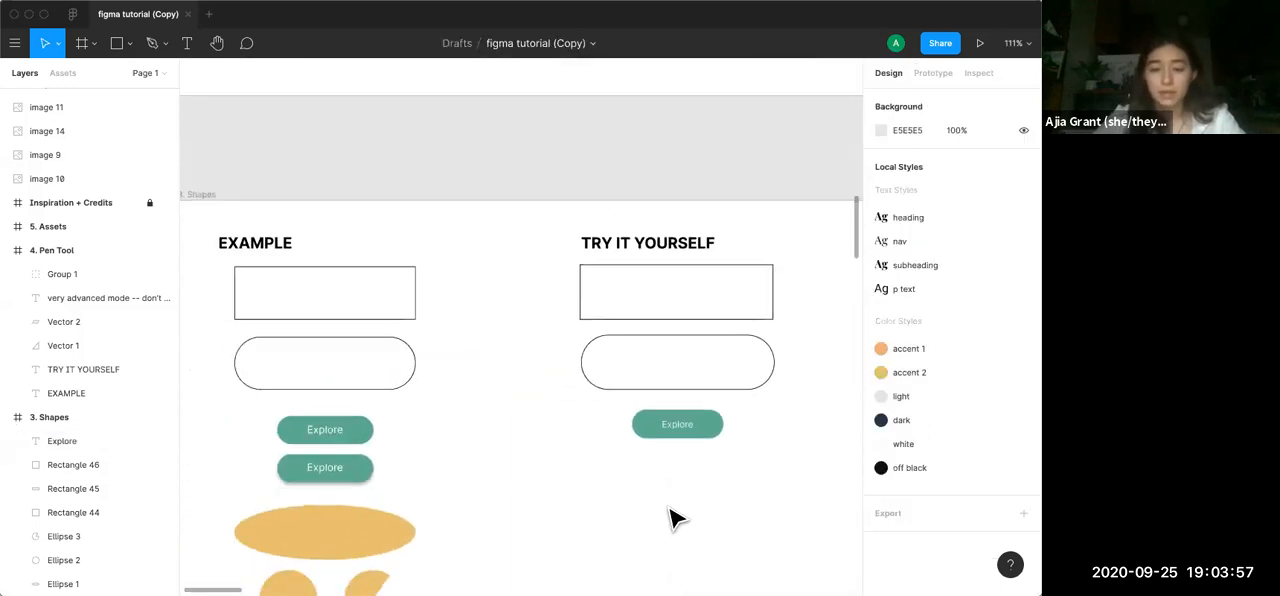
scroll(670, 509, down, 2)
drag(660, 432, 555, 368)
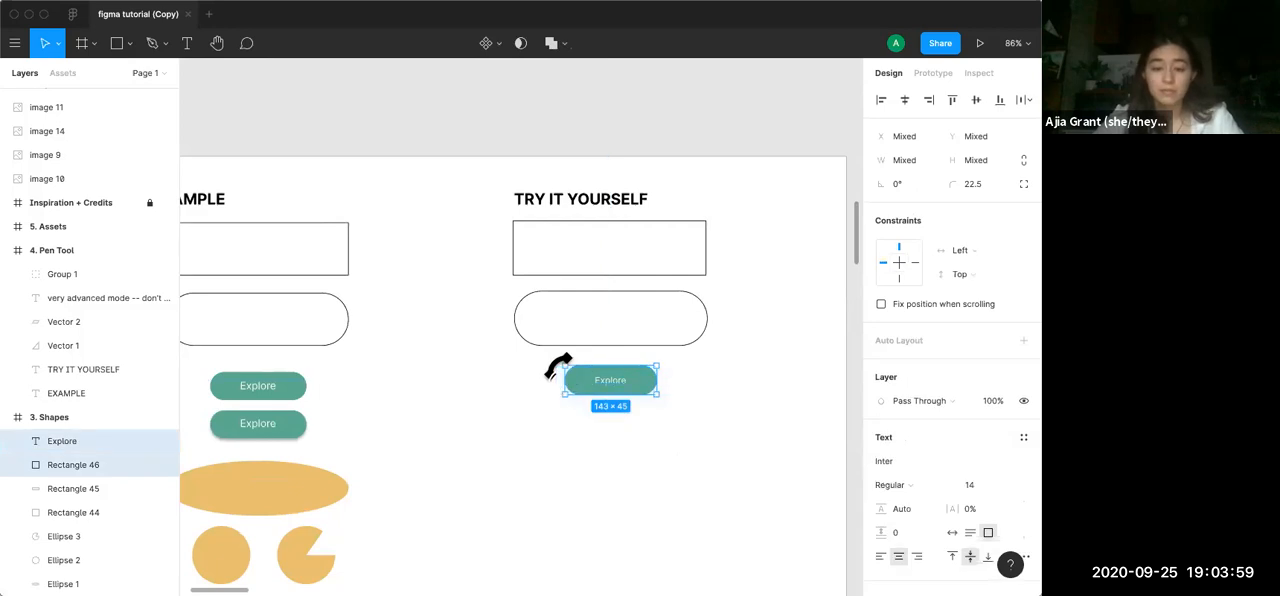
key(super+c)
key(super+v)
drag(645, 397, 645, 432)
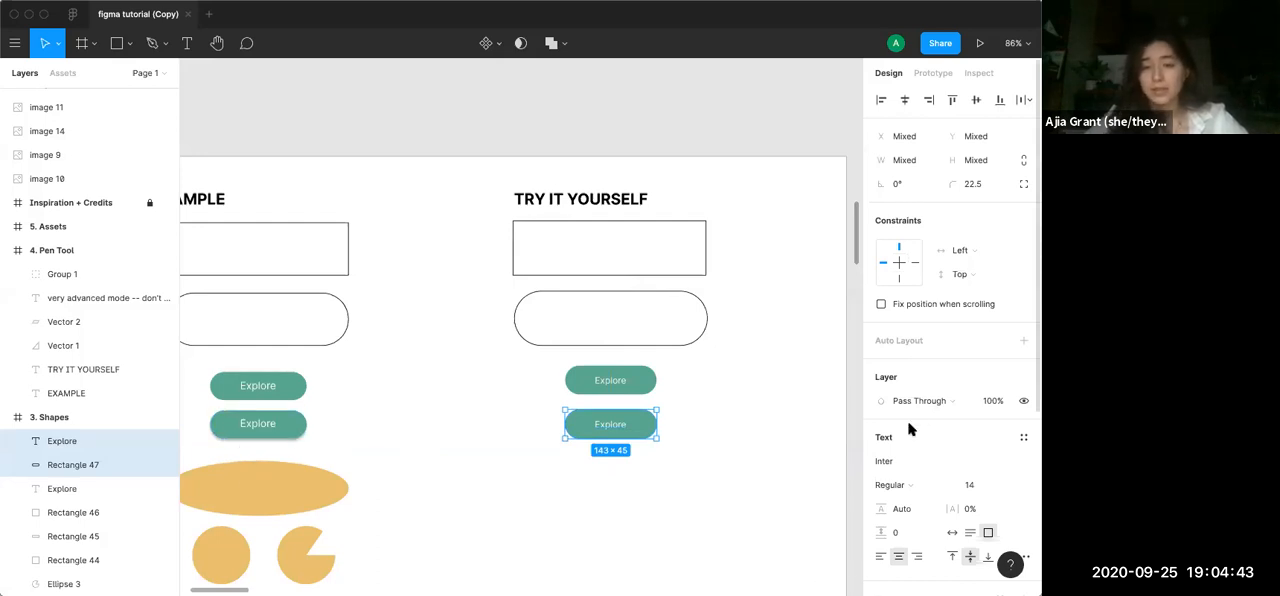
Add a drop shadow effect to the lower Explore button and deselect it
scroll(909, 428, down, 7)
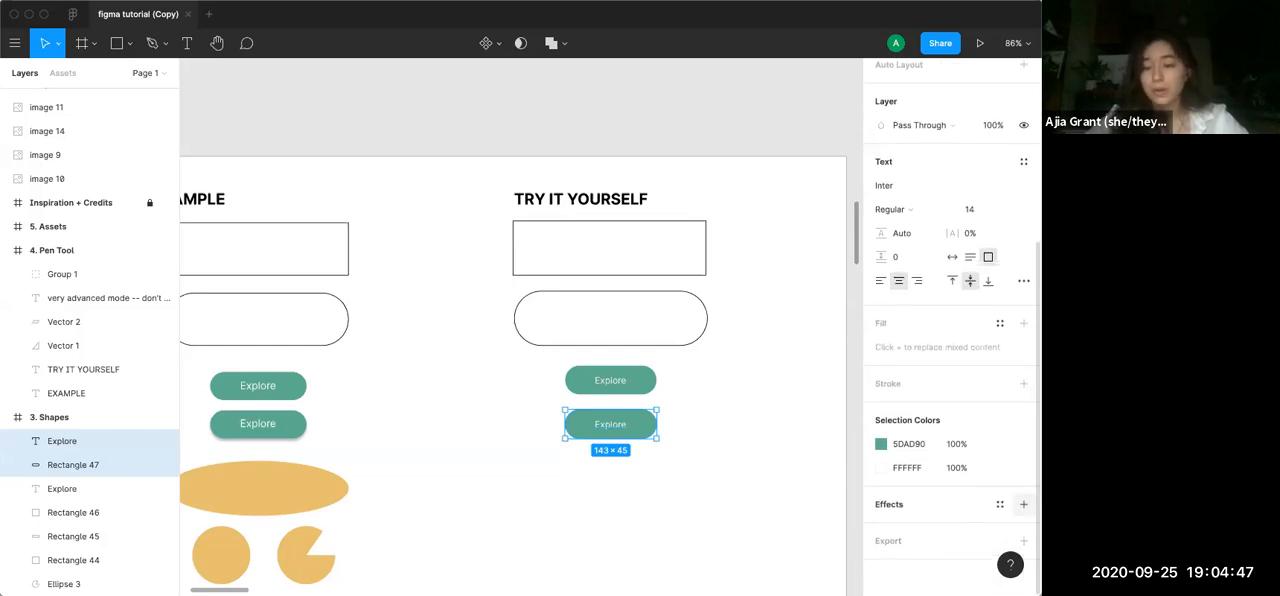
click(1024, 505)
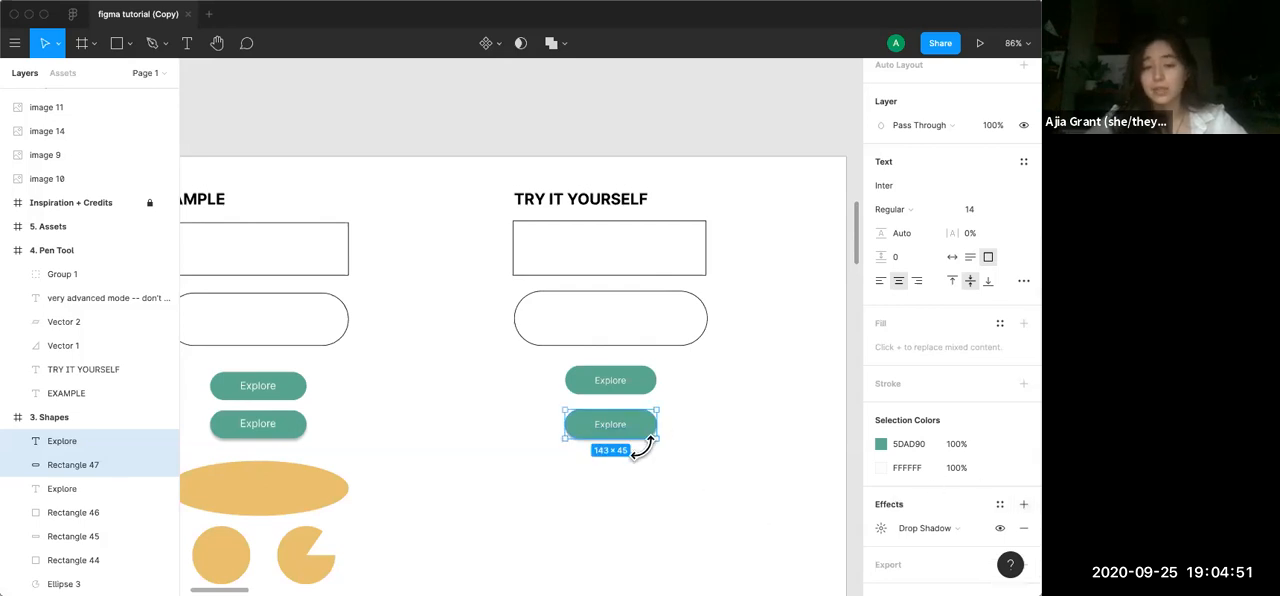
click(673, 456)
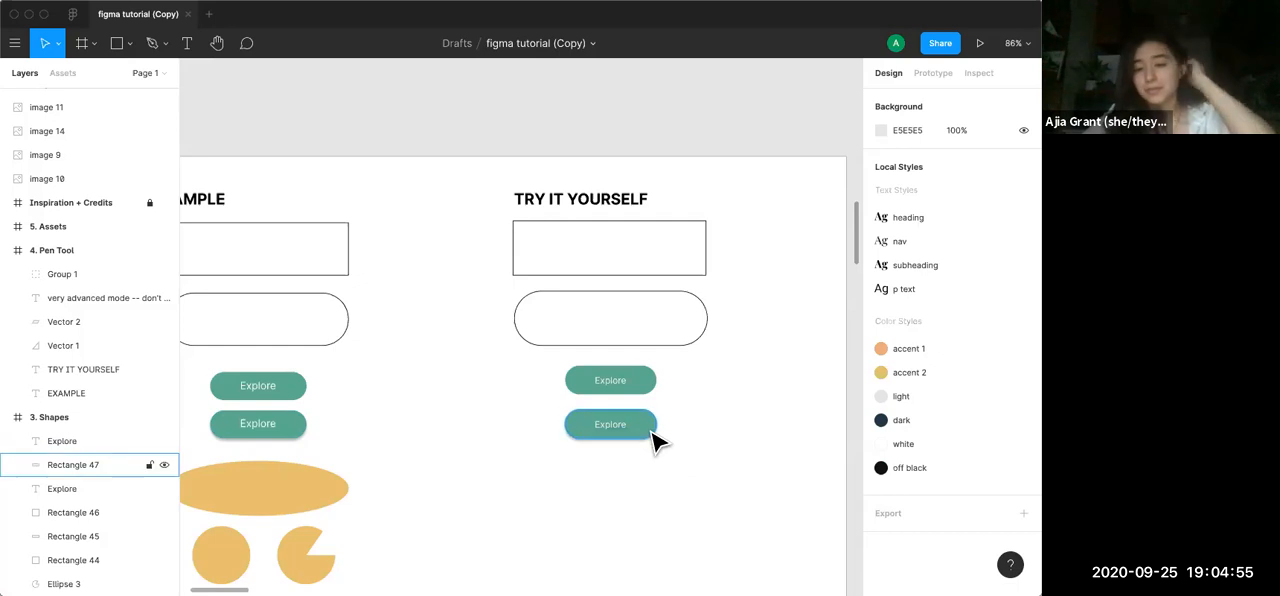
Look at the drop shadow settings of the lower green pill, and deselect it
click(652, 438)
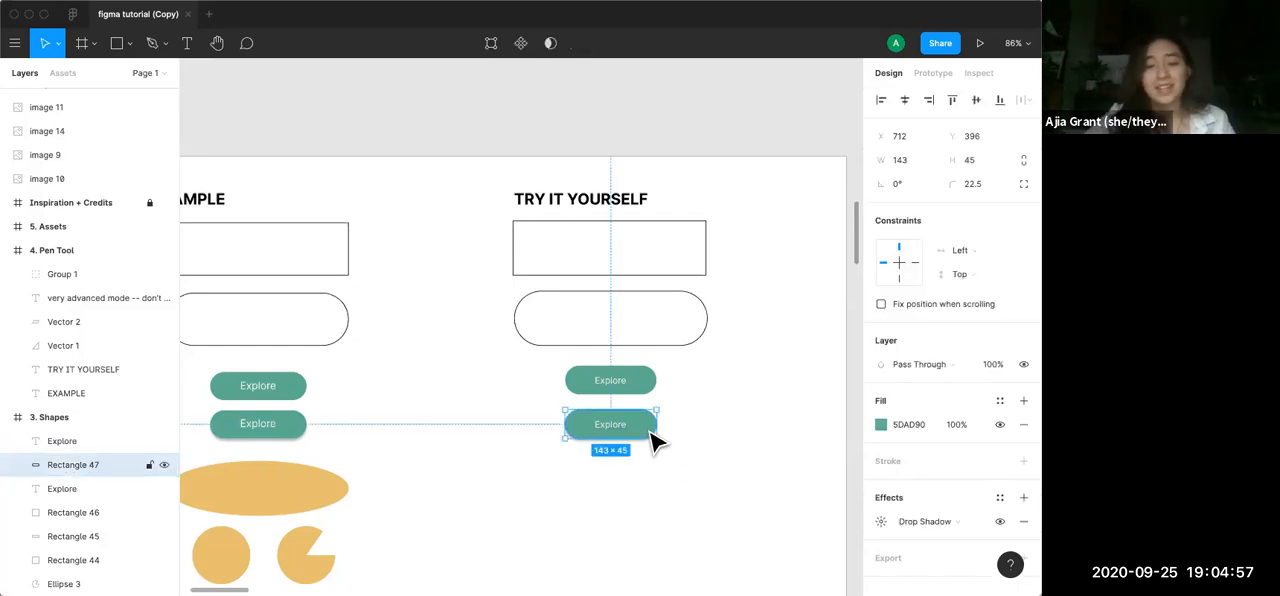
scroll(897, 504, down, 1)
click(881, 504)
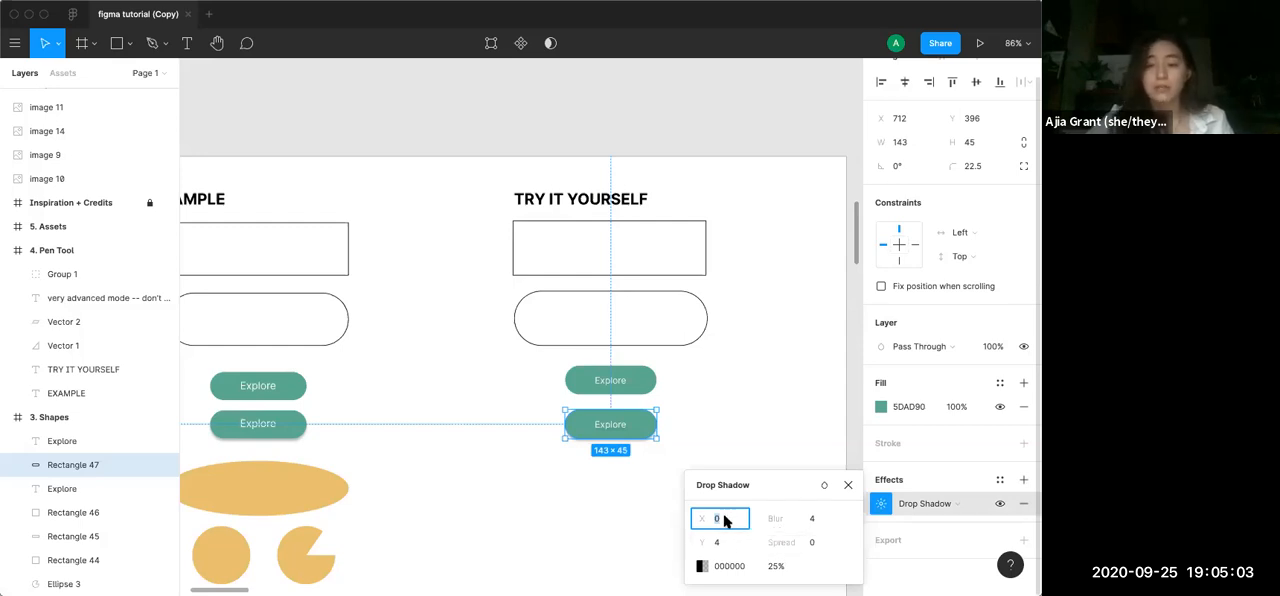
click(740, 458)
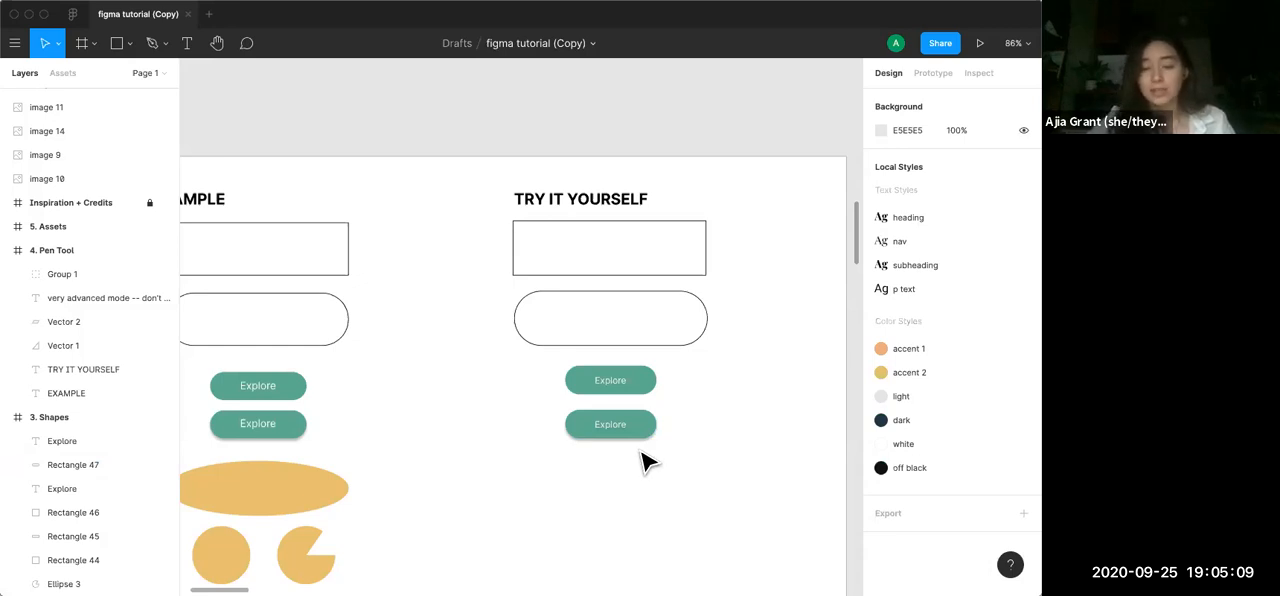
Draw an ellipse about 318 × 77 below the copied Explore buttons and move it to about X 630, Y 476
scroll(642, 462, down, 2)
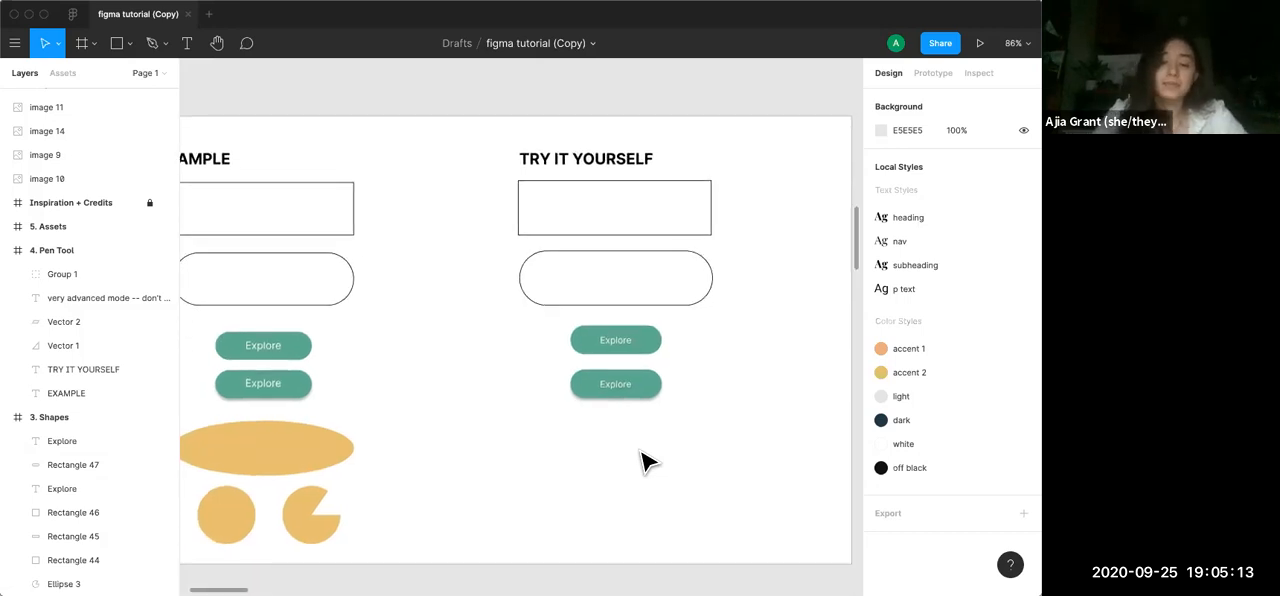
scroll(642, 462, down, 2)
scroll(642, 462, left, 2)
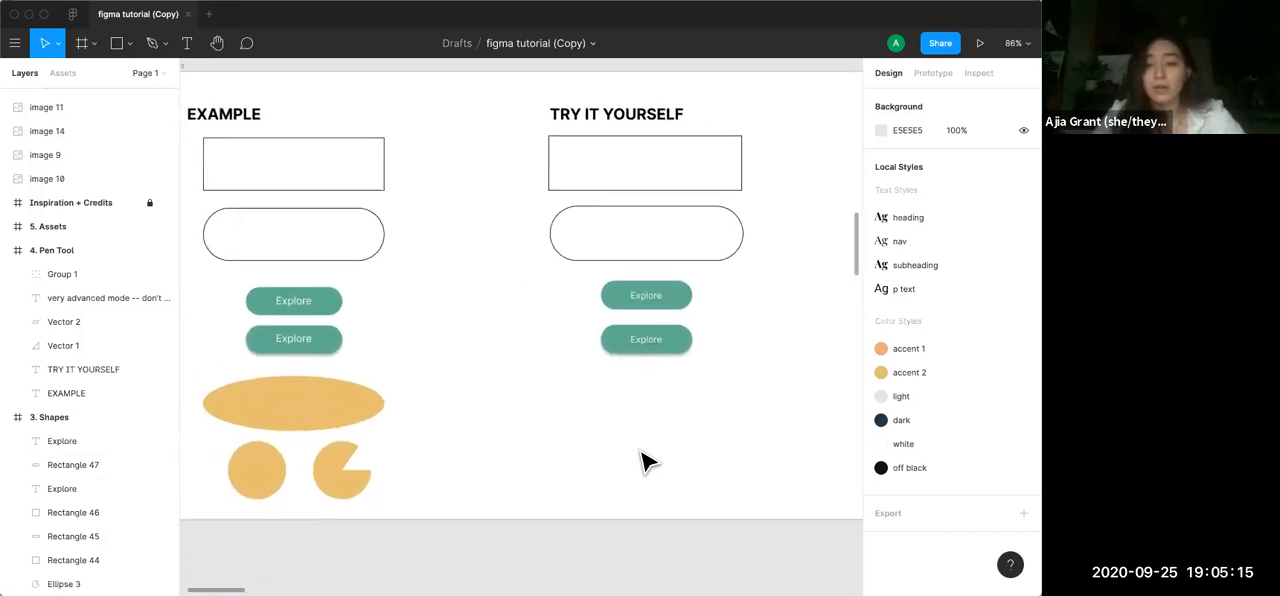
key(o)
drag(558, 382, 762, 430)
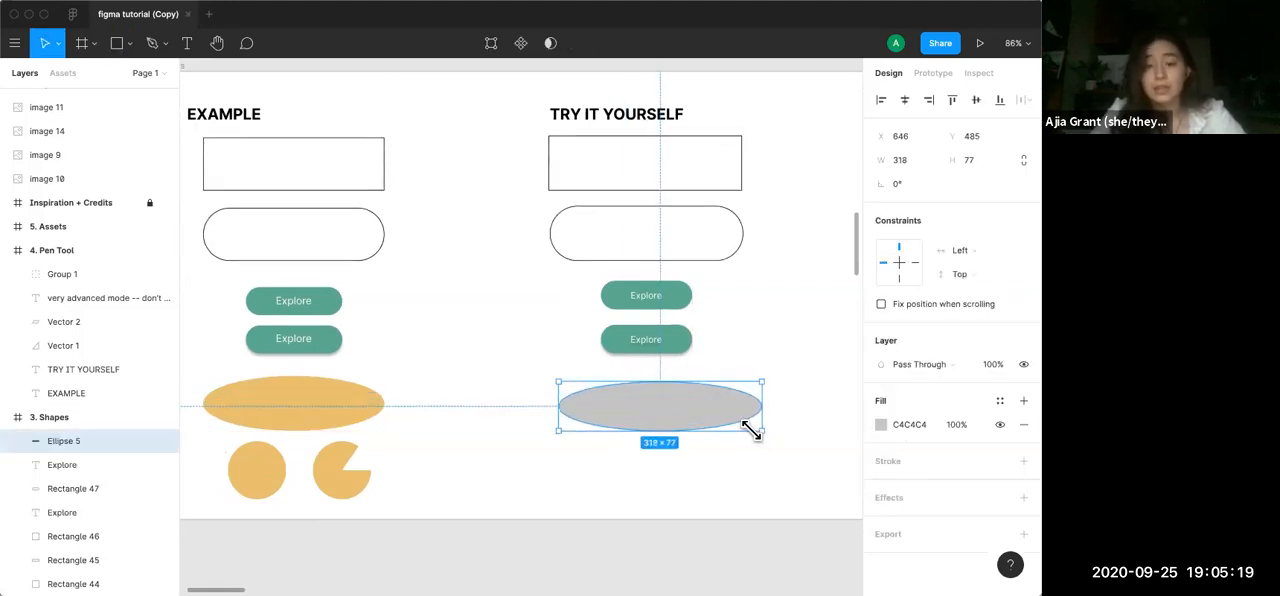
drag(697, 405, 687, 400)
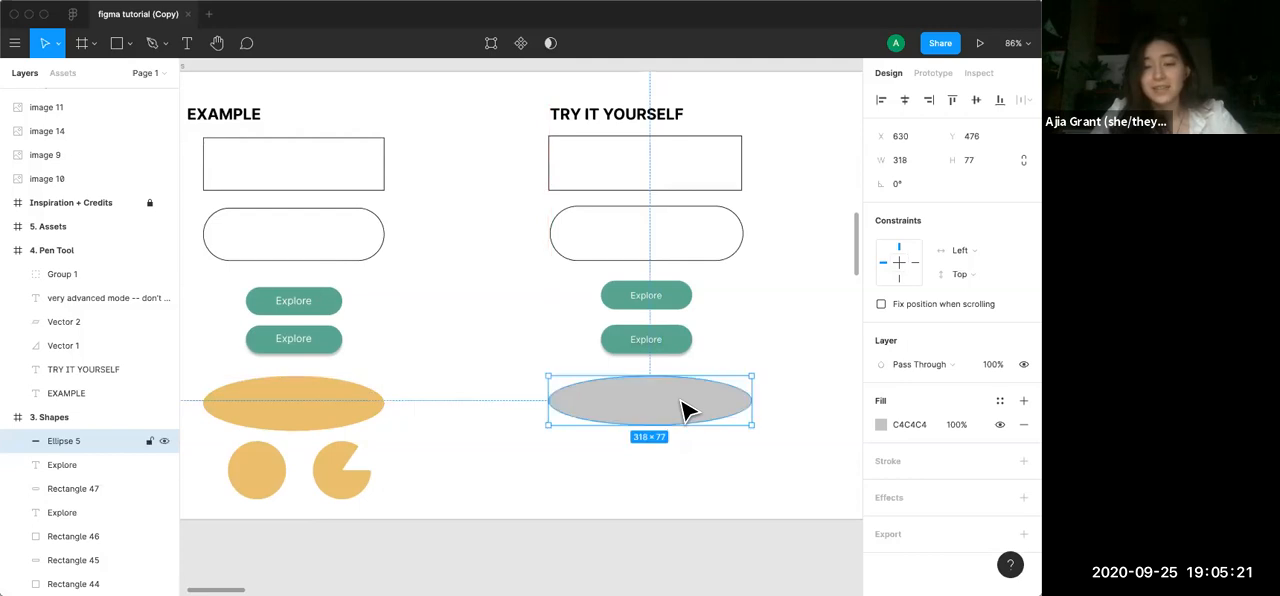
Fill the grey ellipse with the yellow E8BF70 sampled from the example ellipse, and deselect it
click(880, 424)
click(705, 429)
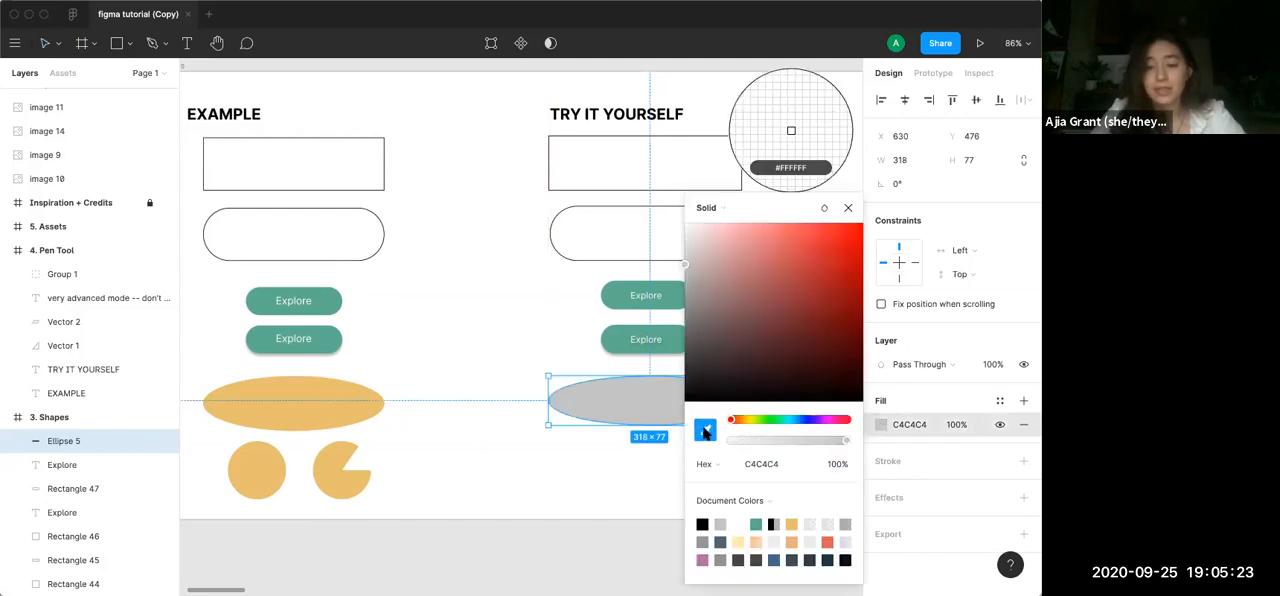
click(358, 395)
click(540, 518)
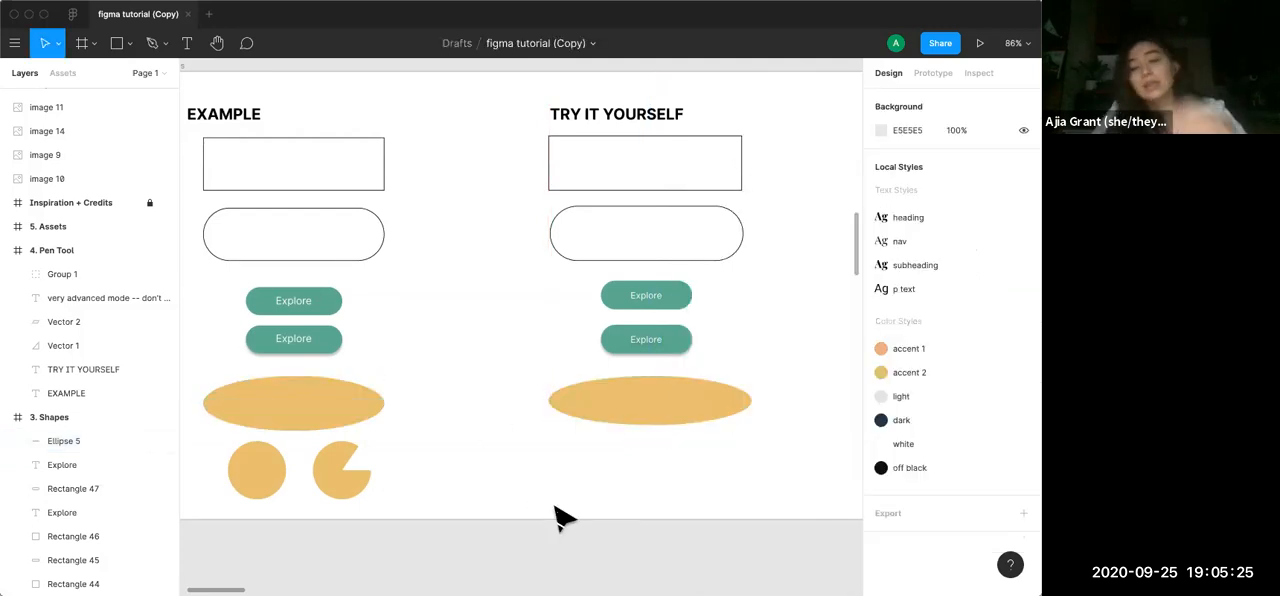
Look at the yellow ellipse's fill colour settings, and deselect it
click(712, 400)
click(880, 424)
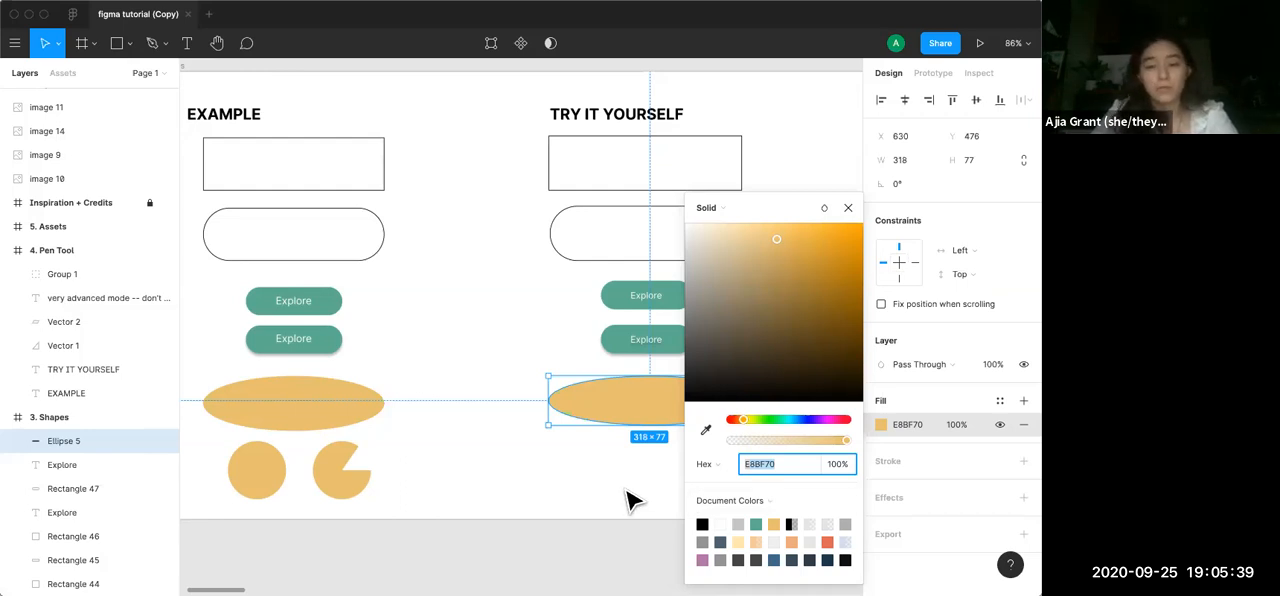
click(571, 513)
Draw a circle about 92 × 92 below the yellow ellipse in the practice column
scroll(571, 513, down, 3)
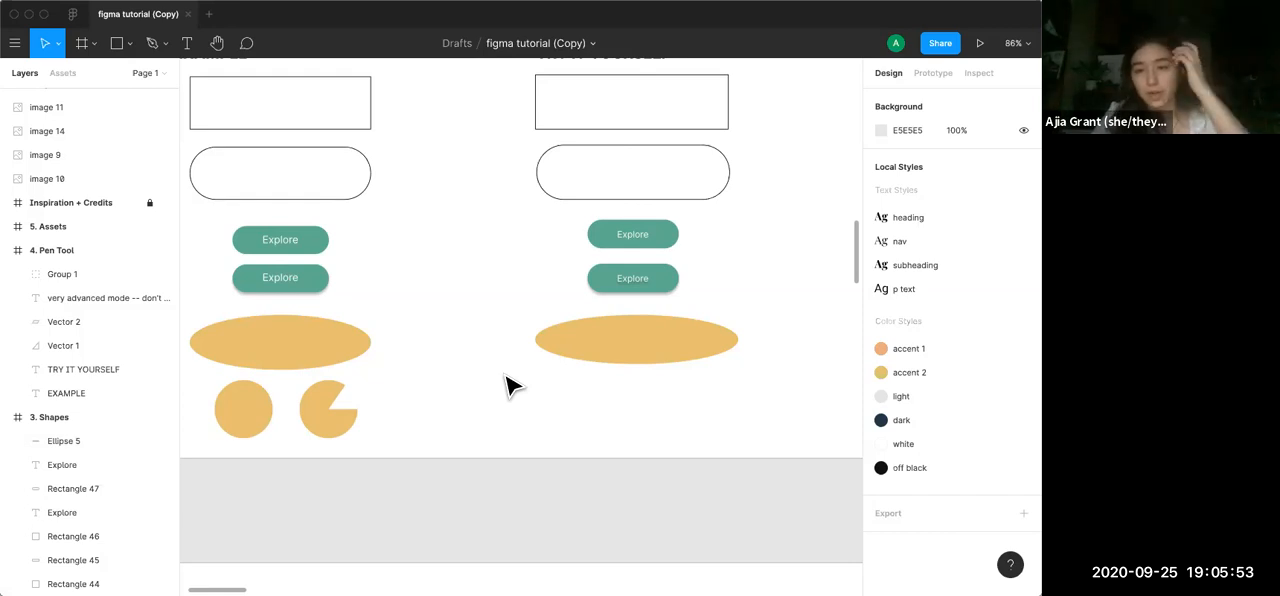
key(o)
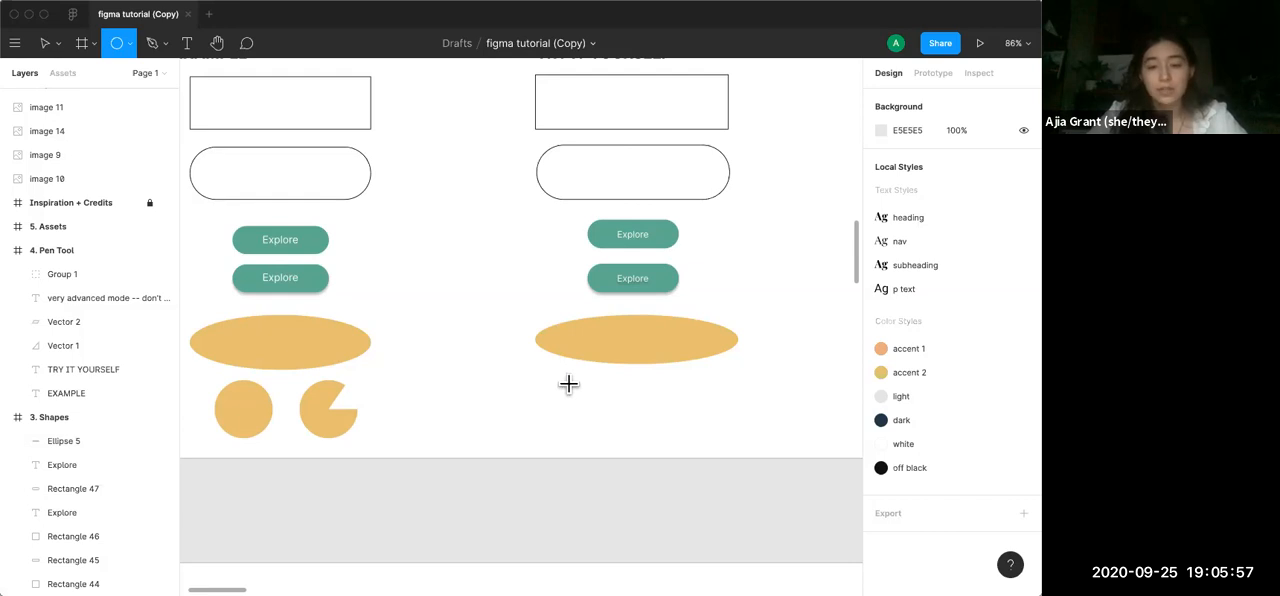
drag(568, 382, 626, 428)
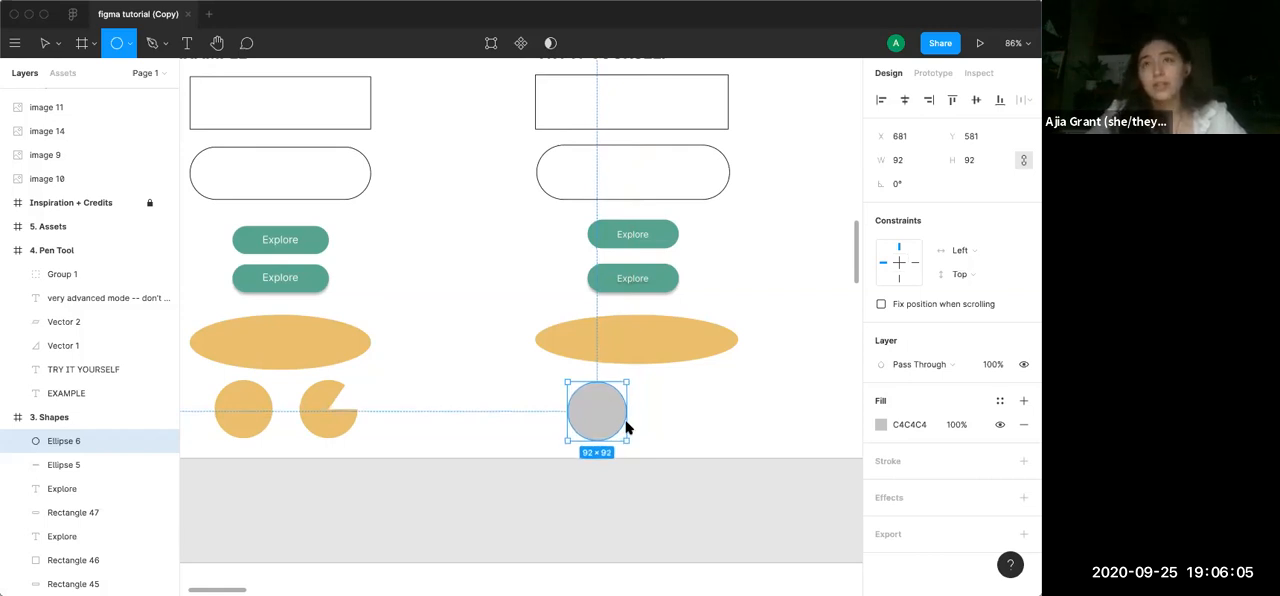
drag(627, 428, 627, 424)
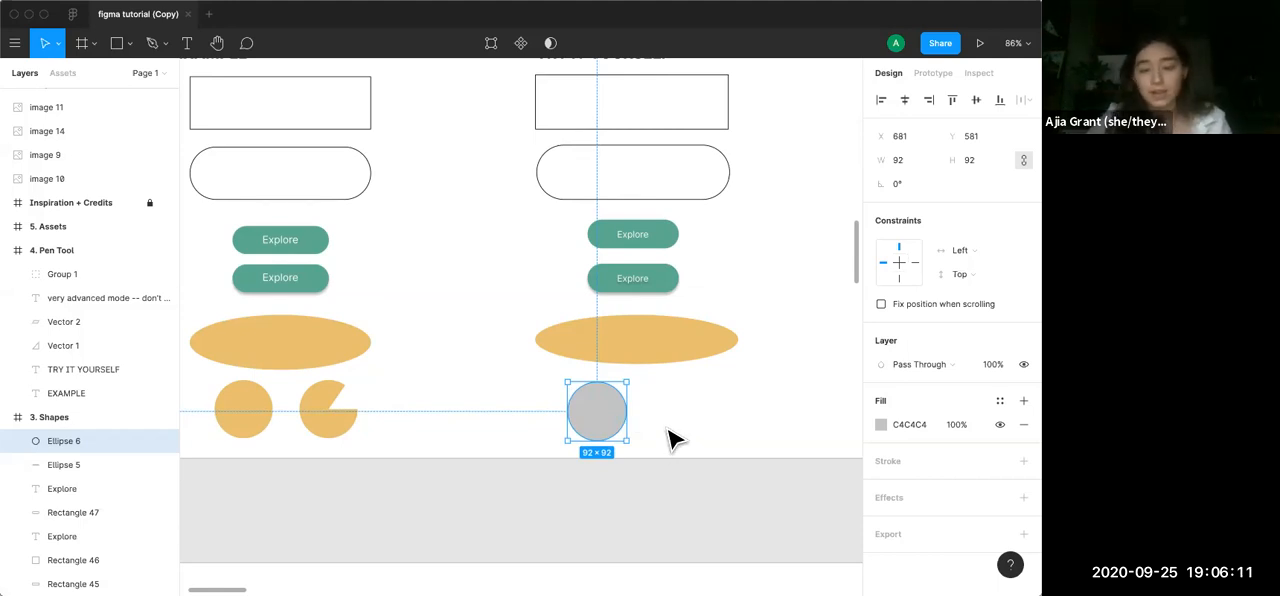
Fill the grey circle with the yellow E8BF70 from the document colours, and deselect it
click(880, 424)
click(787, 459)
click(775, 523)
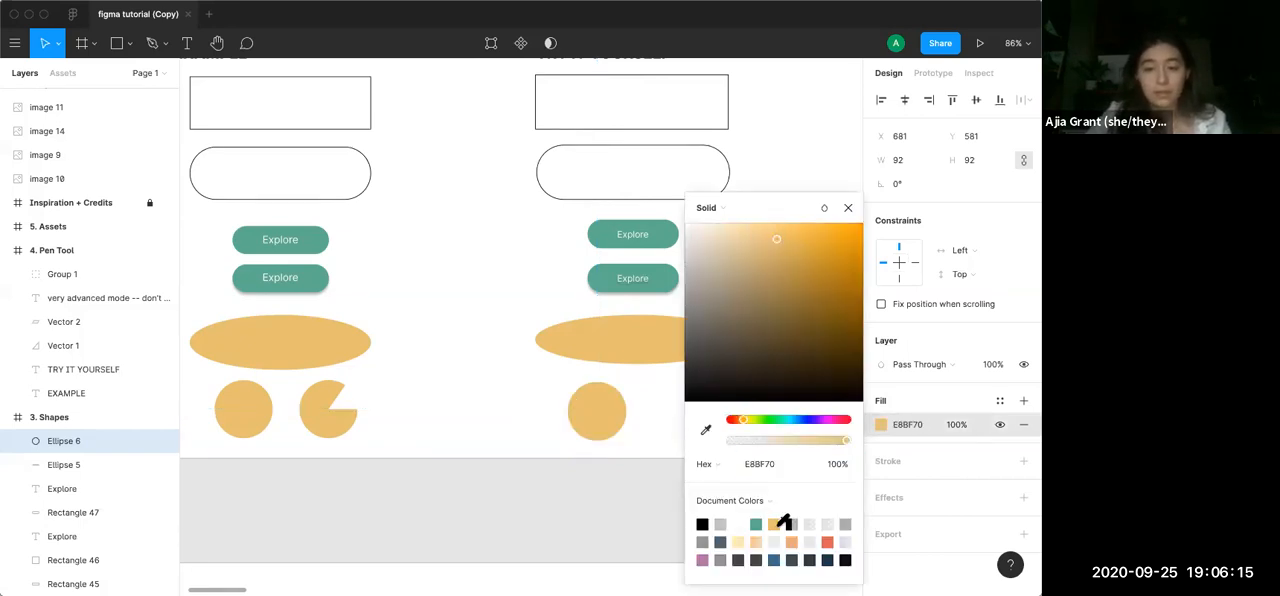
click(536, 518)
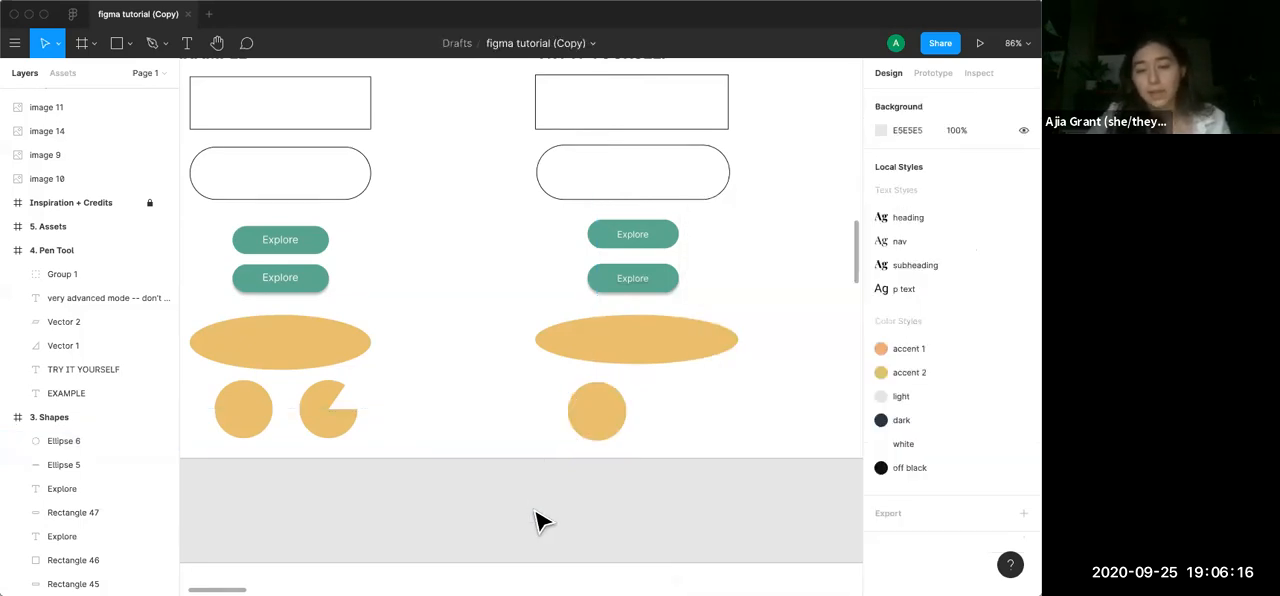
Move the yellow circle up to Y 574, and place a copy beside it on its right at X 789
click(609, 430)
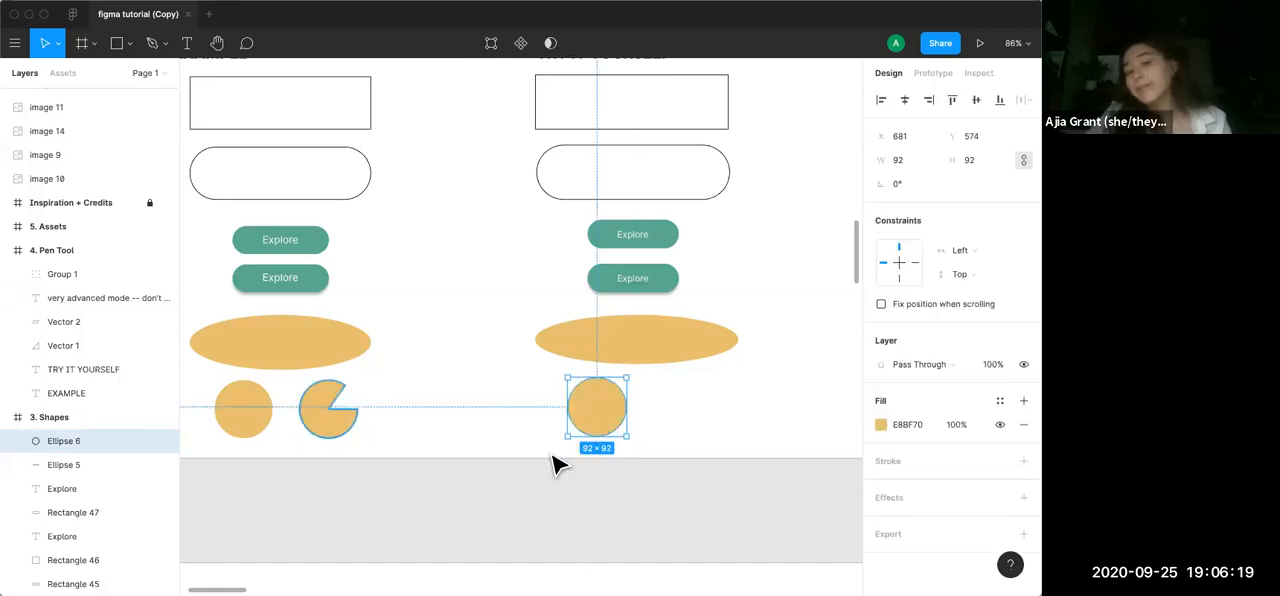
key(super+v)
drag(595, 415, 671, 417)
click(650, 525)
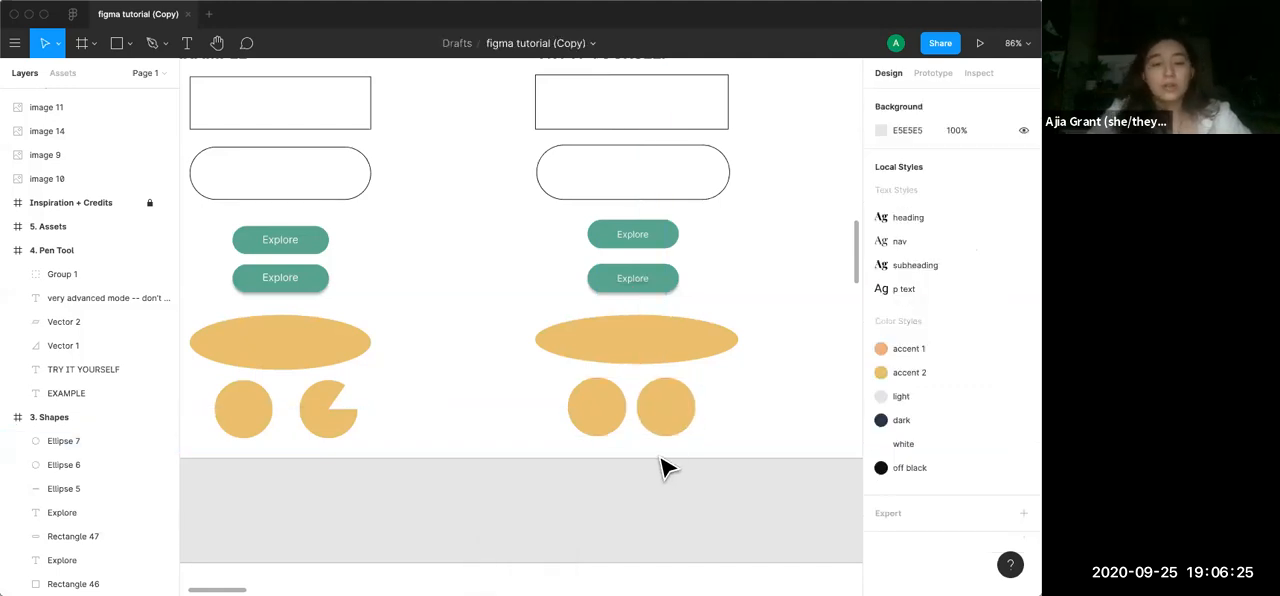
Cut a wedge out of the right-hand circle's upper right by reducing its arc sweep to about 83.94%
scroll(523, 366, up, 5)
click(523, 368)
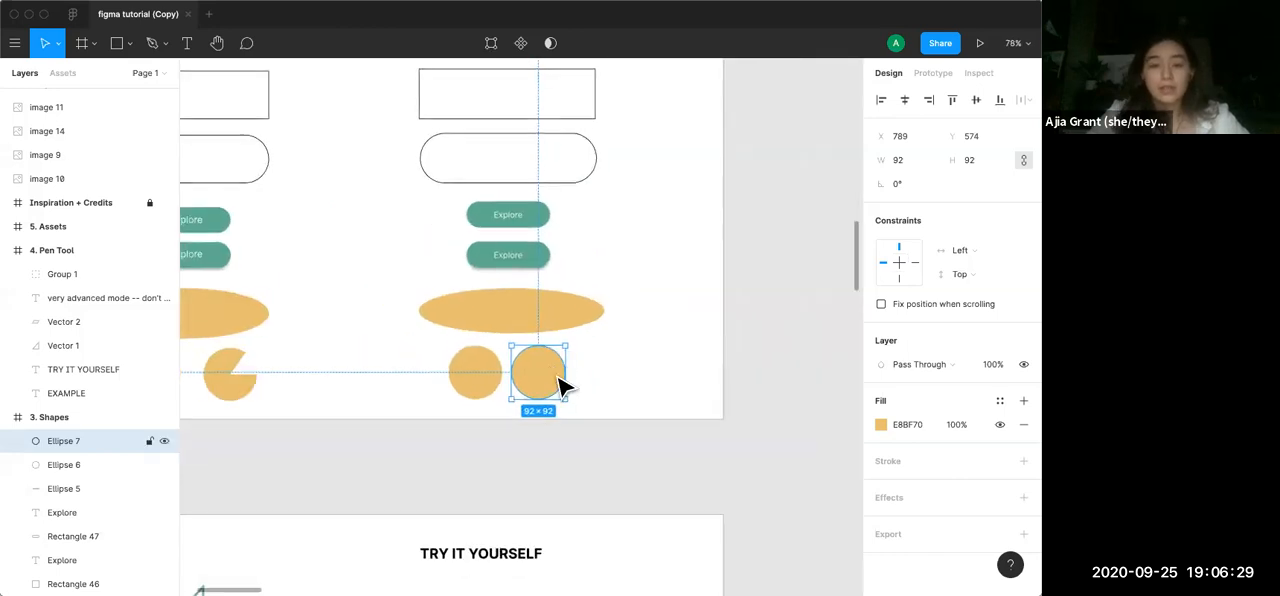
scroll(560, 376, up, 5)
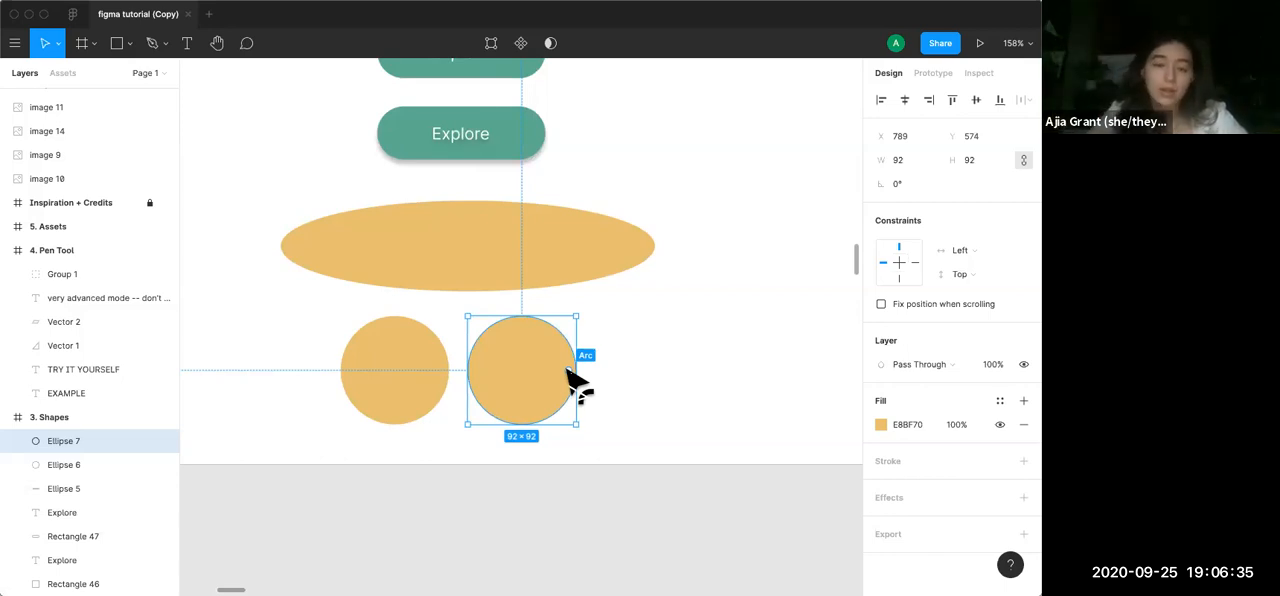
drag(571, 371, 557, 345)
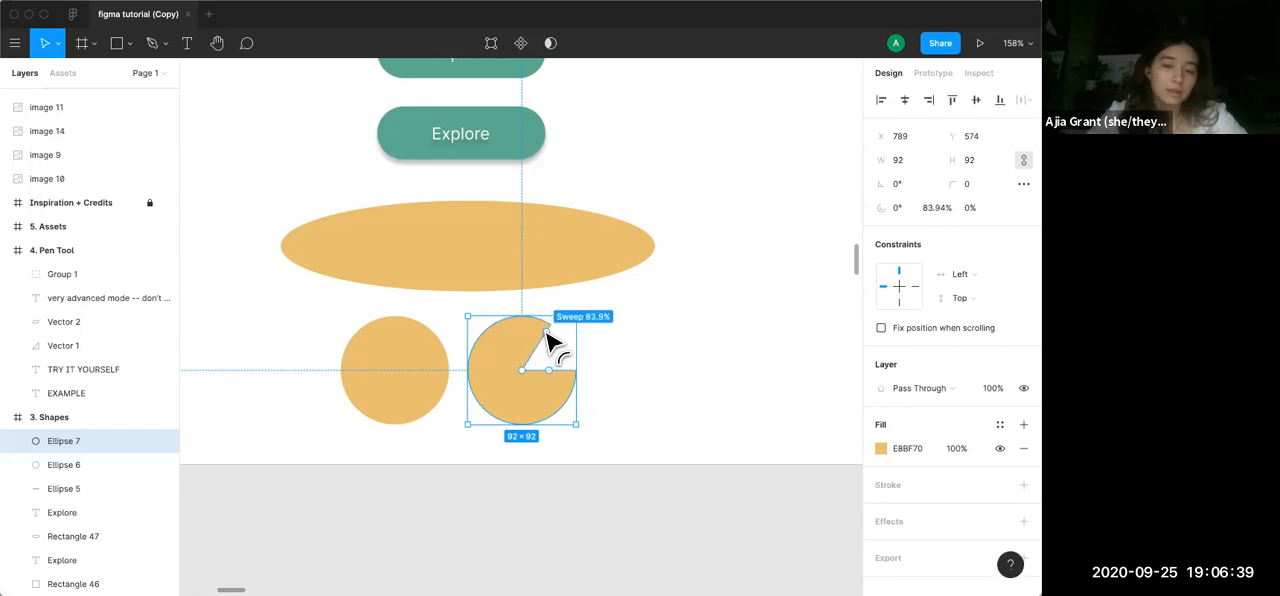
Open the wedge-cut circle for point editing, and try moving its top point up to X 843, Y 505
click(641, 366)
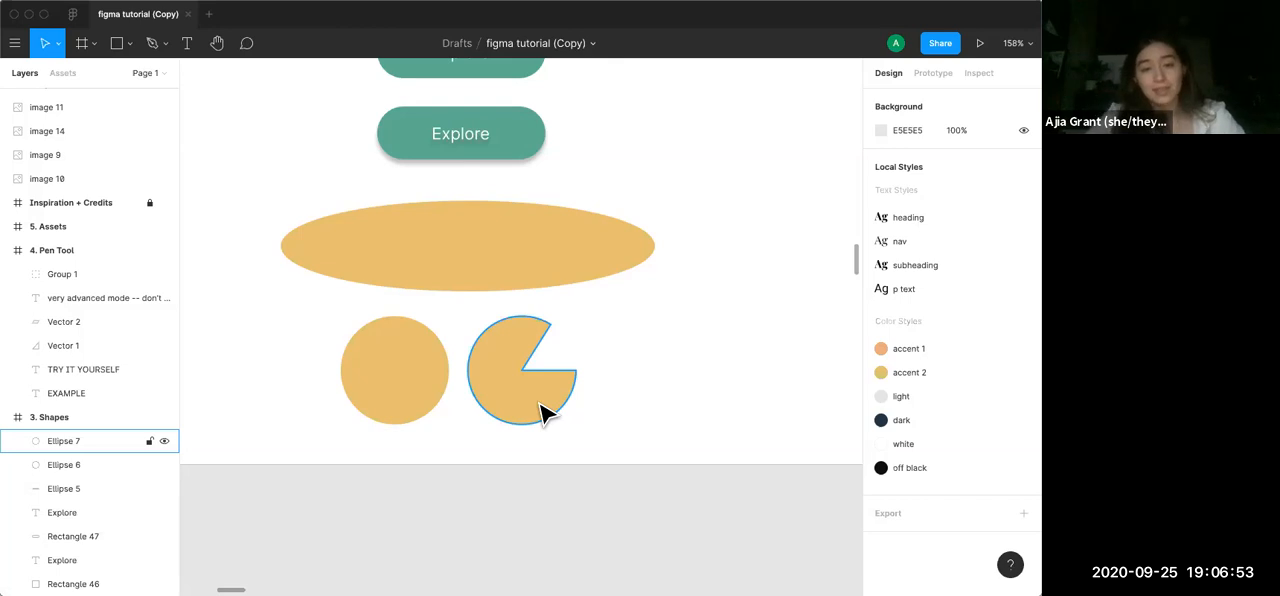
double_click(541, 407)
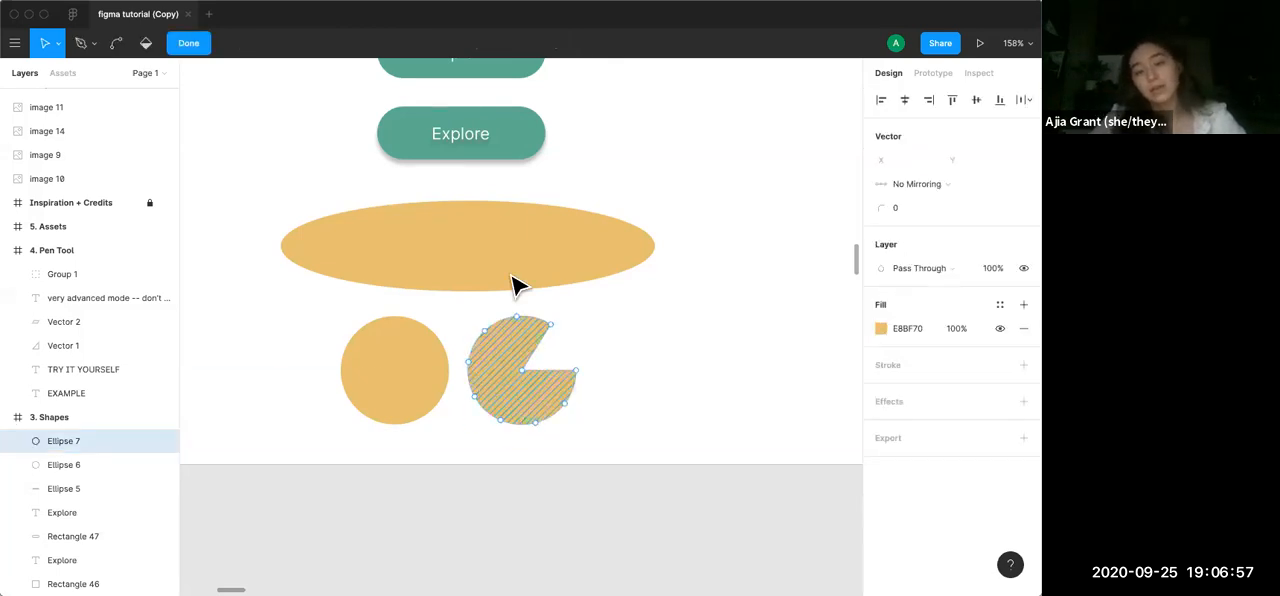
drag(518, 318, 531, 234)
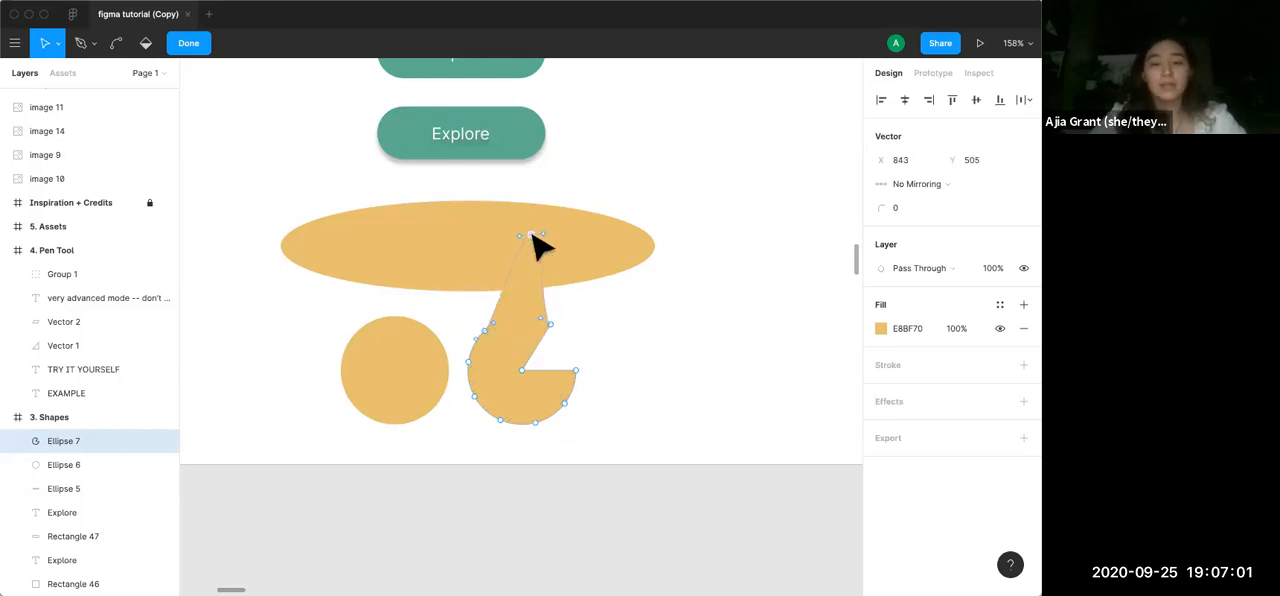
key(super+z)
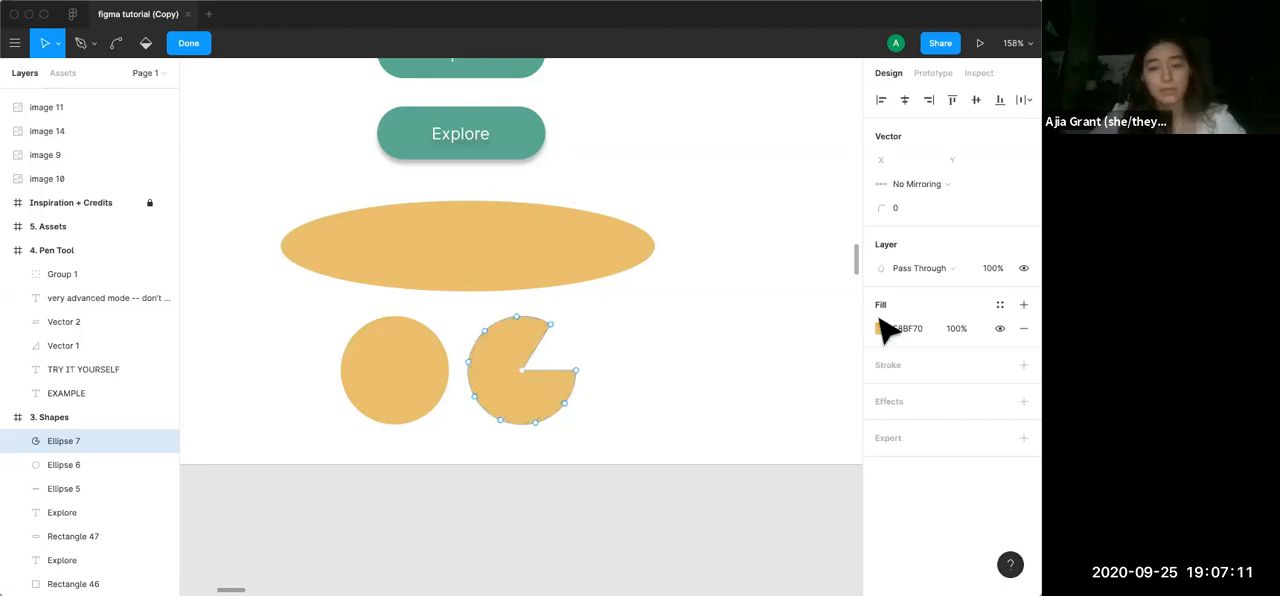
Add a black 000000 inside stroke to the wedge-cut circle and set its width to 3
click(1024, 366)
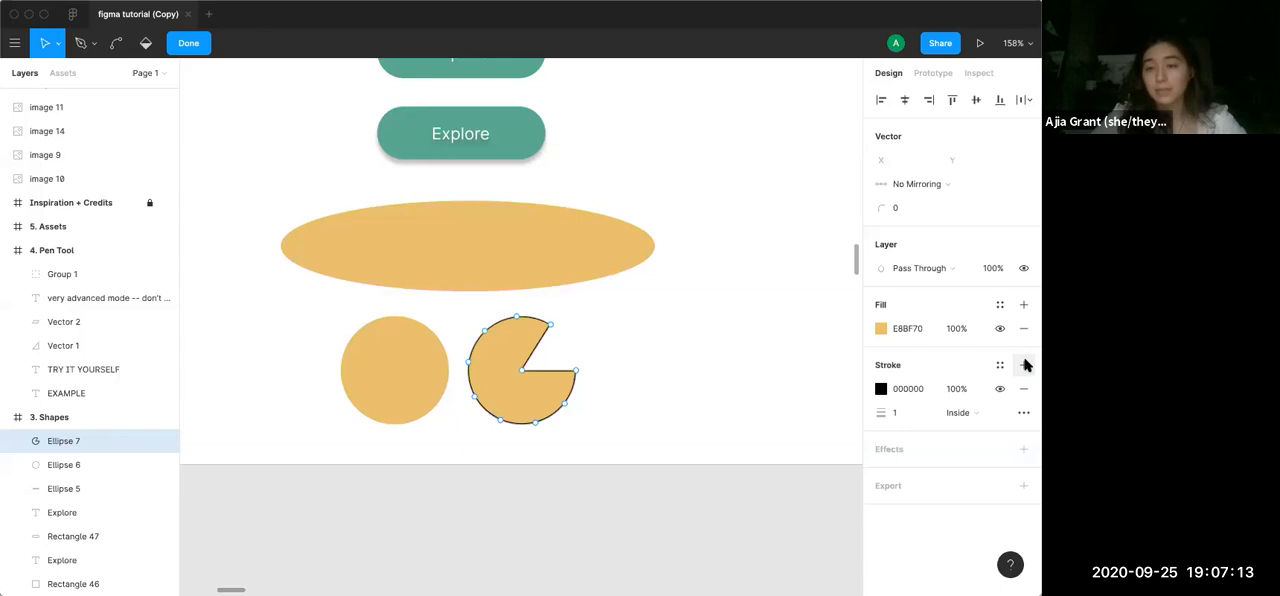
key(Up)
key(Up)
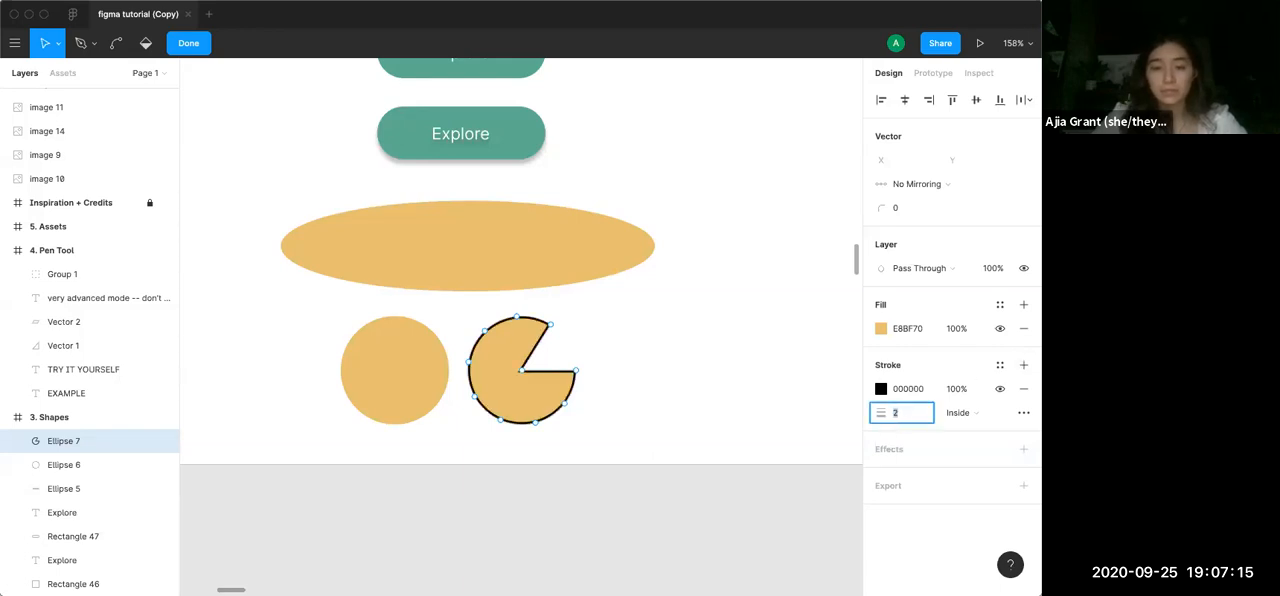
Delete the centre point of the wedge-cut circle to turn it into an open arc, and finish the point editing
click(519, 369)
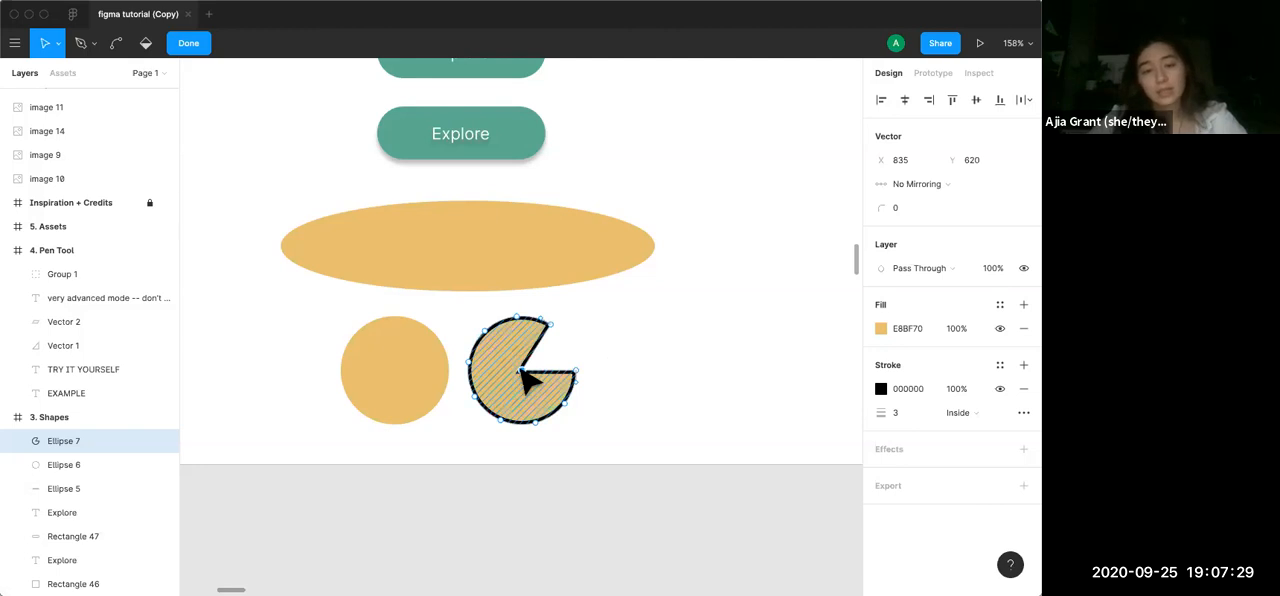
click(527, 380)
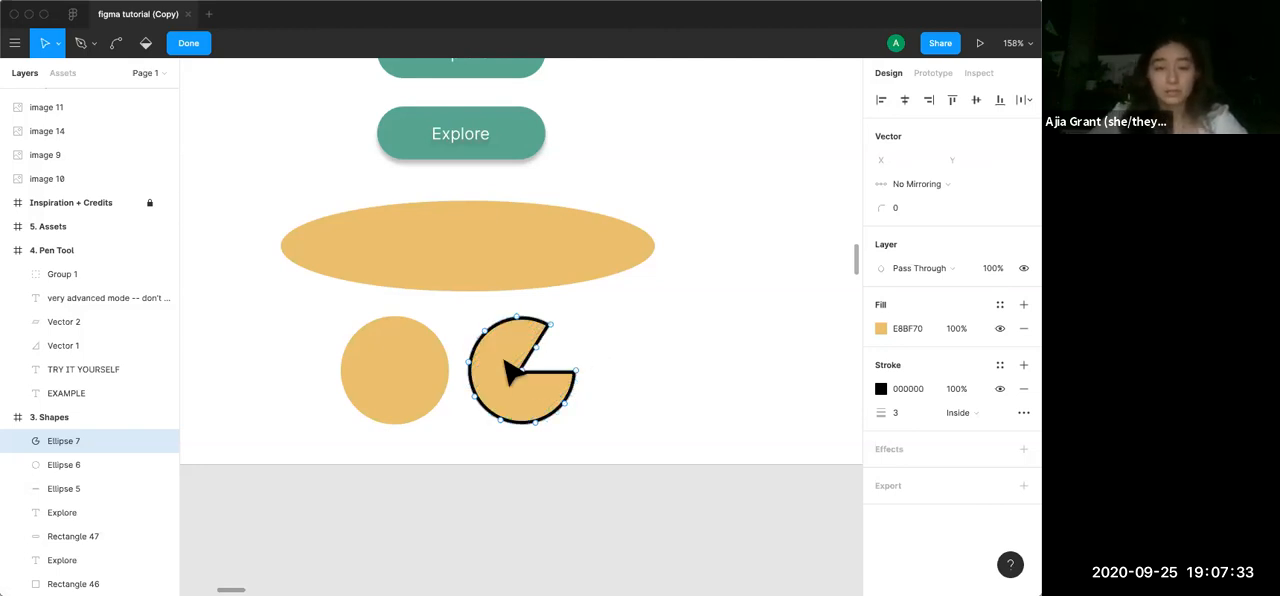
click(524, 371)
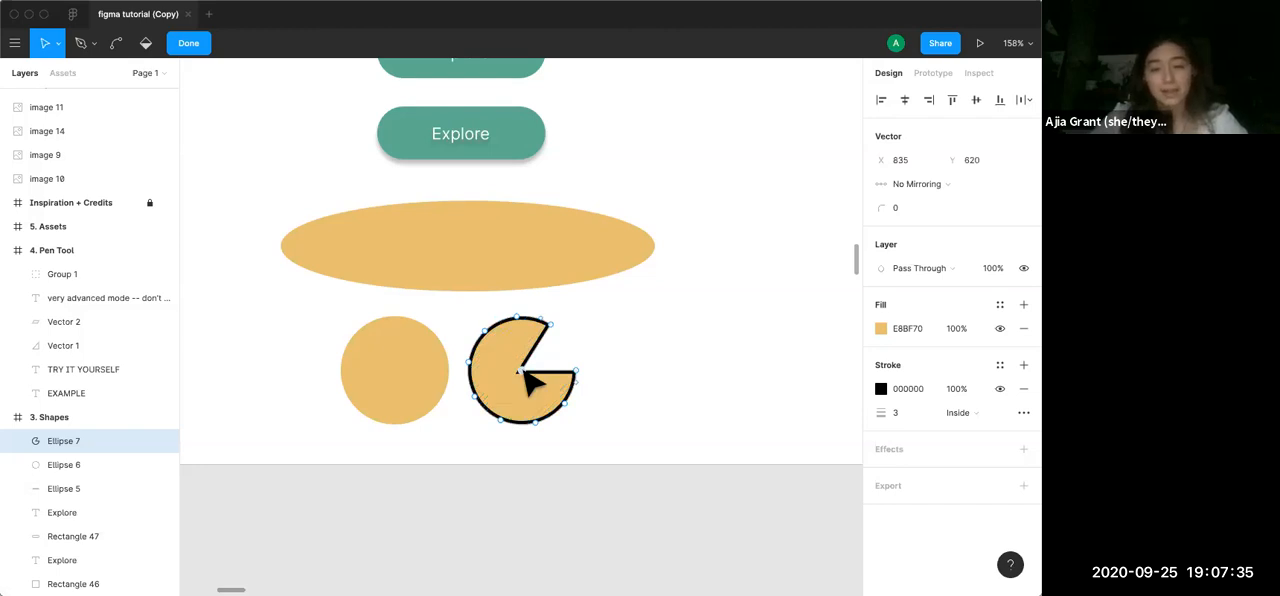
key(BackSpace)
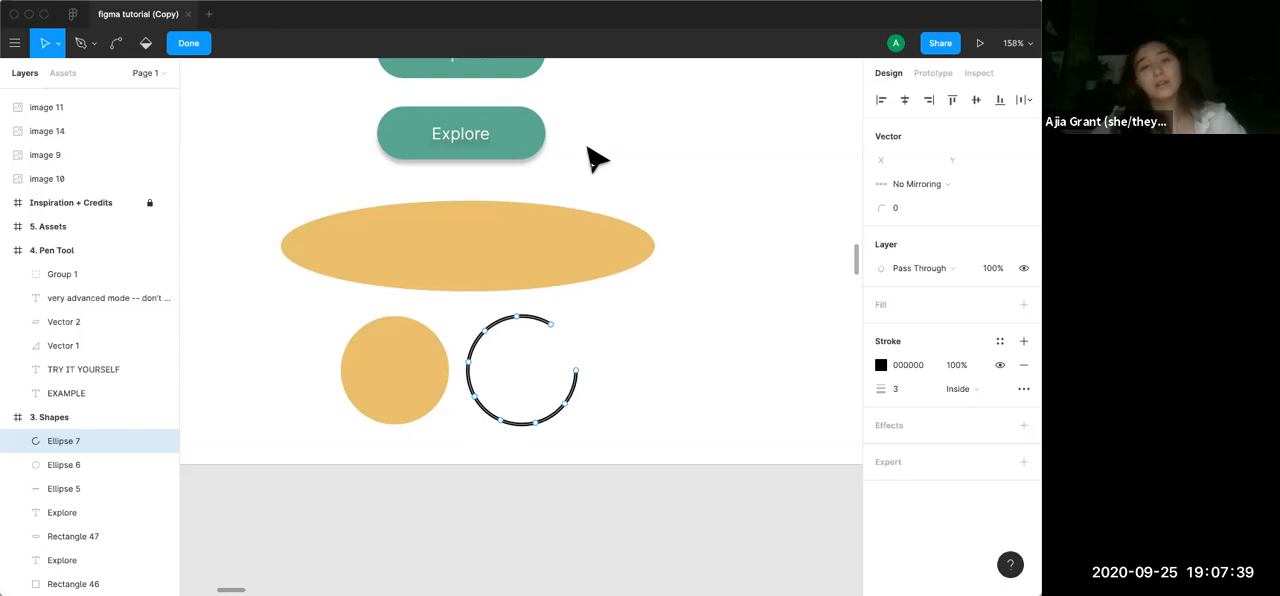
click(195, 45)
click(678, 364)
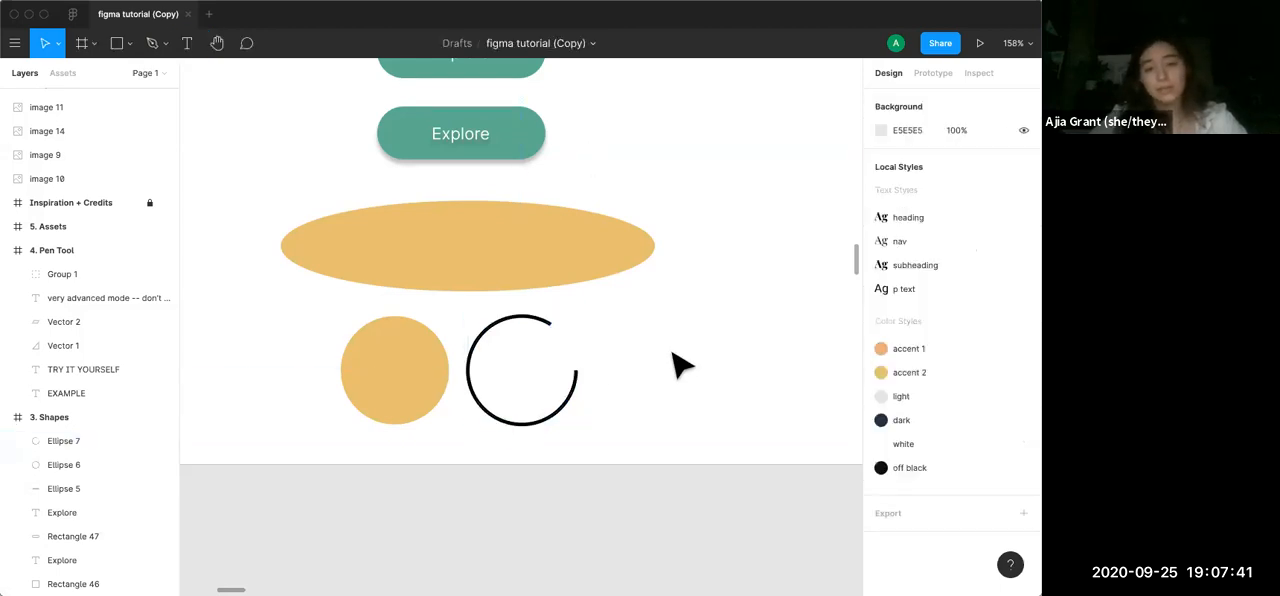
Set the open arc's stroke width to 8
click(568, 397)
click(899, 486)
text(3)
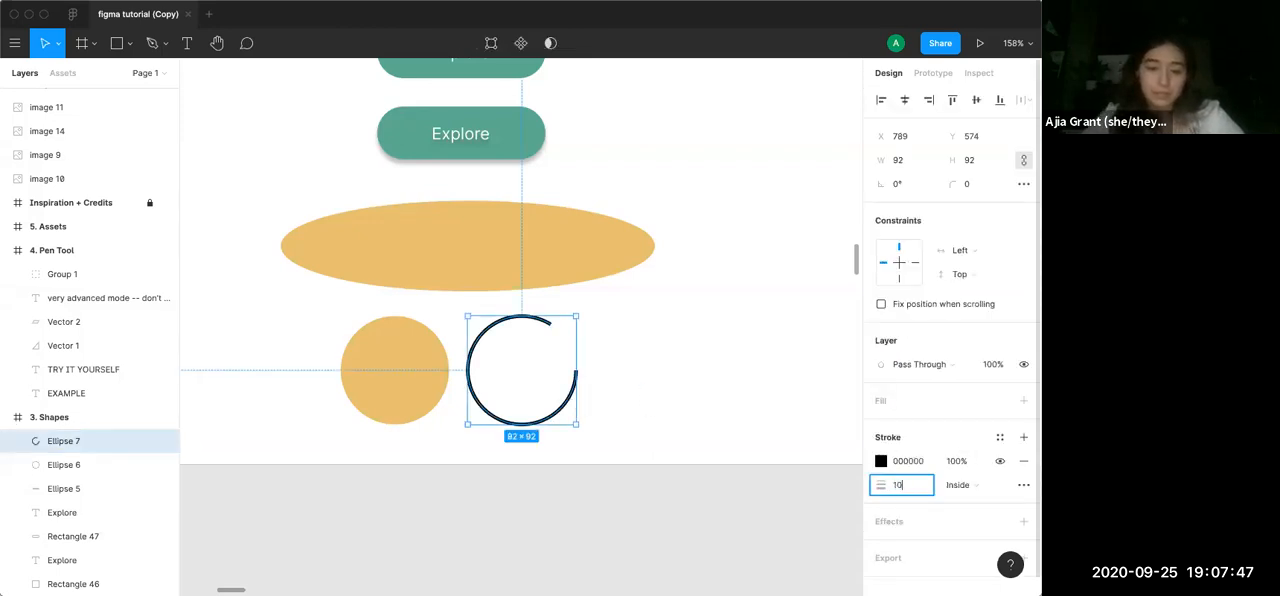
key(Return)
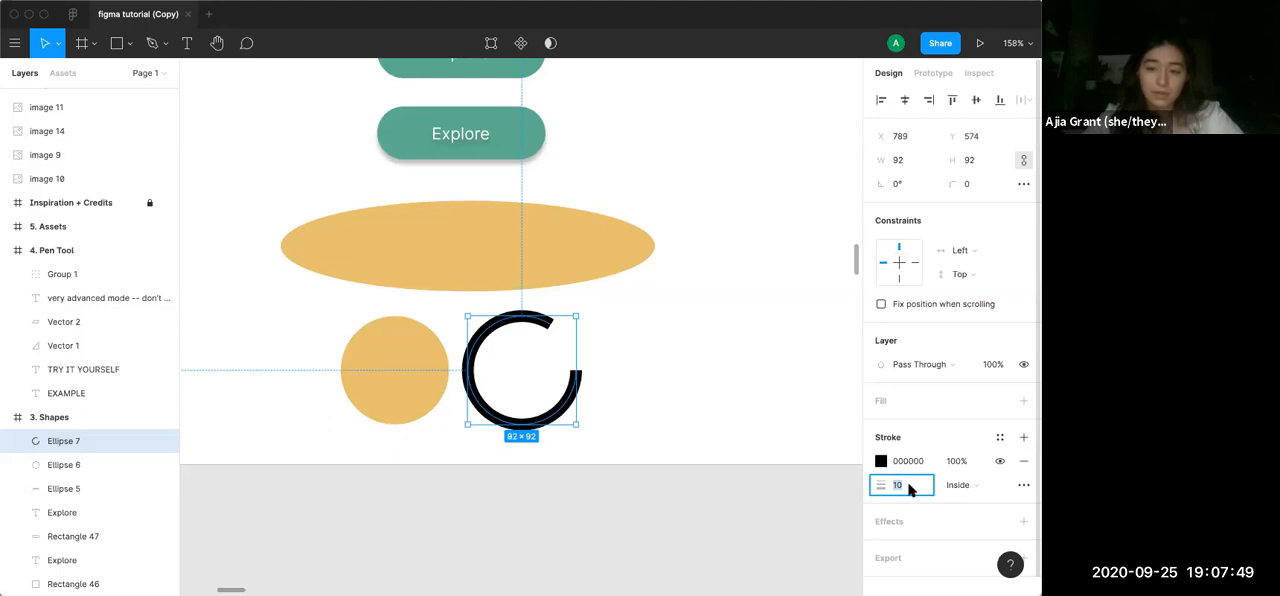
key(Return)
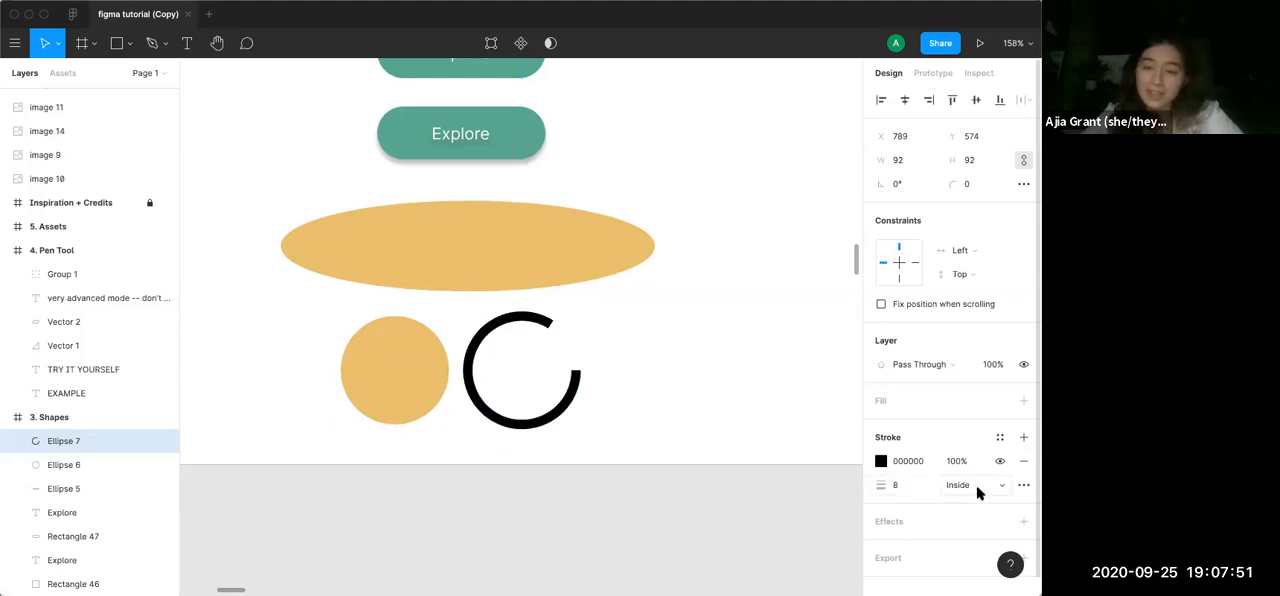
Set the open arc's stroke cap to Round, and deselect the arc
click(1022, 485)
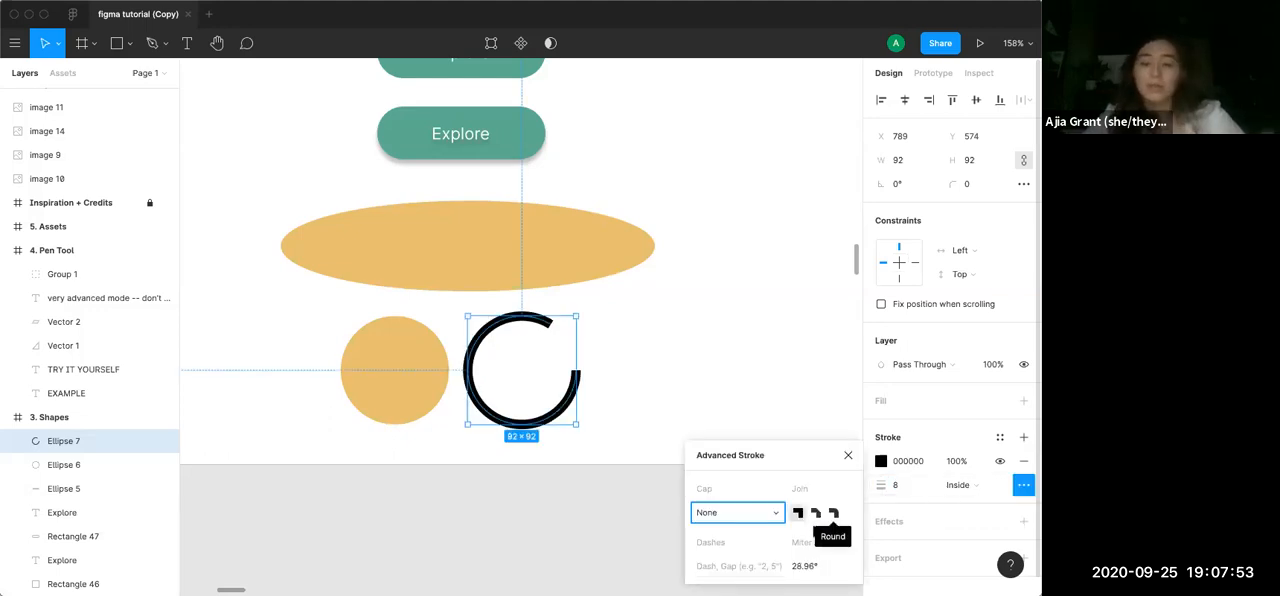
click(773, 514)
click(763, 528)
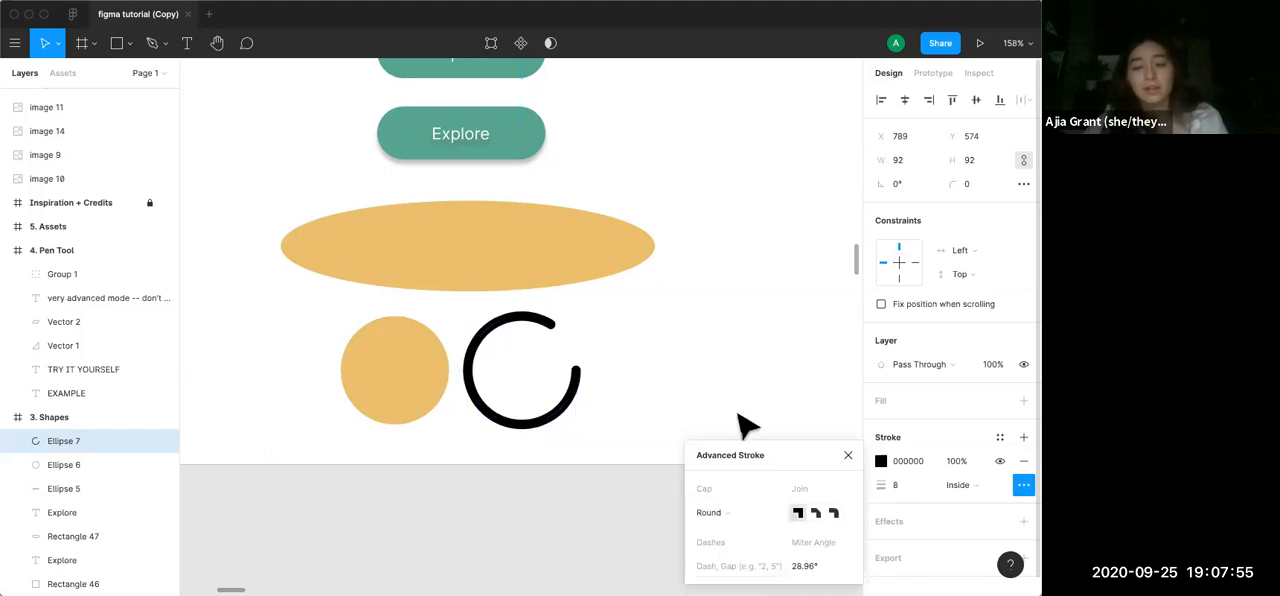
click(705, 372)
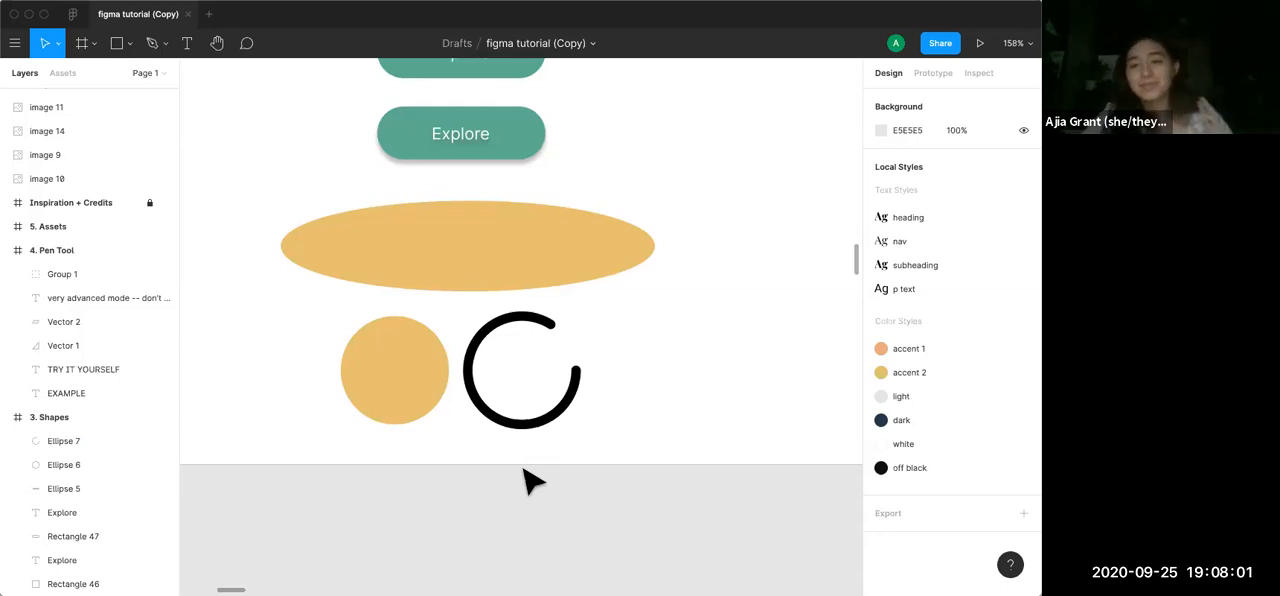
Draw a closed right triangle about 92.5 × 102.5 with the Pen tool below TRY IT YOURSELF in the Pen Tool frame
scroll(530, 480, down, 10)
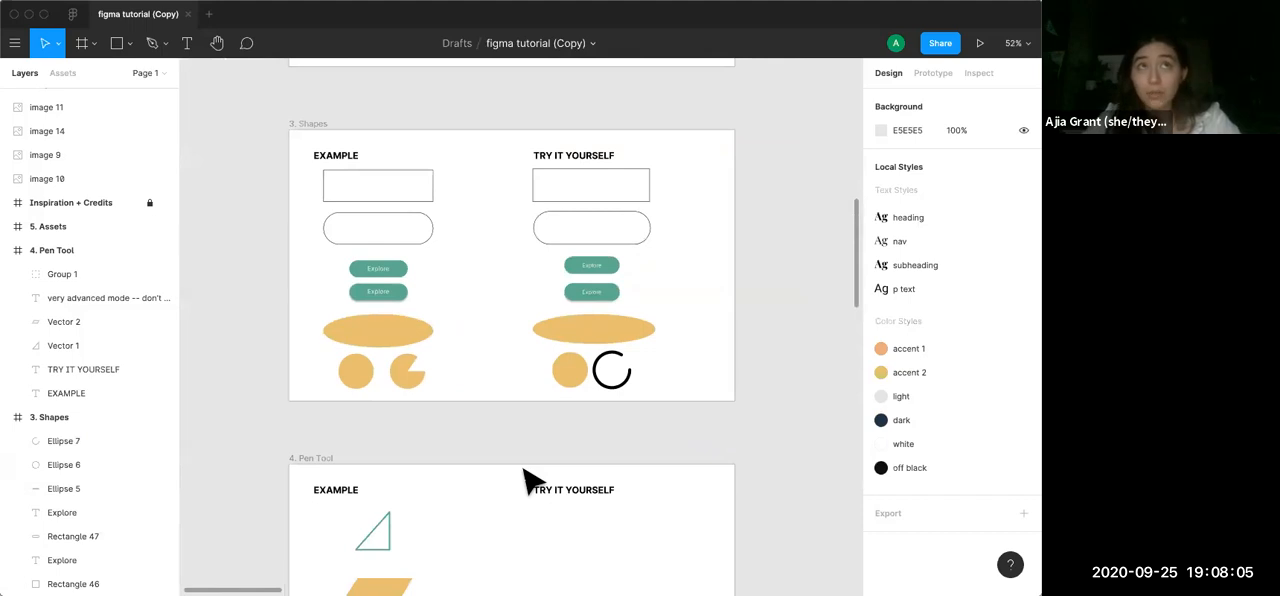
scroll(530, 480, down, 5)
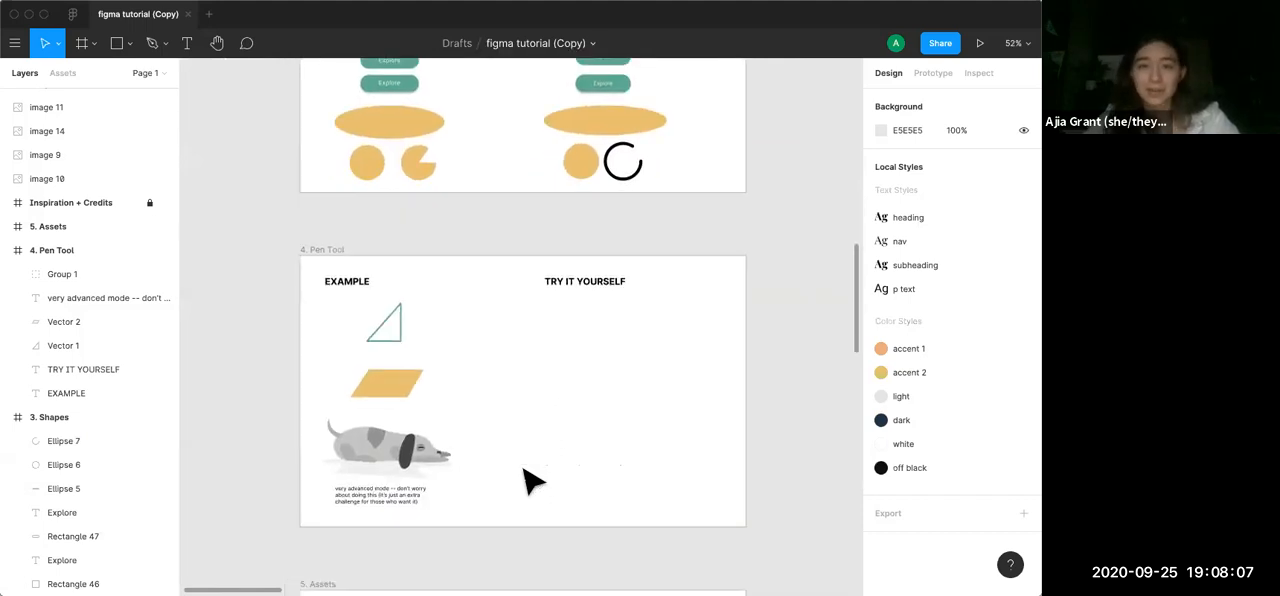
scroll(530, 480, up, 3)
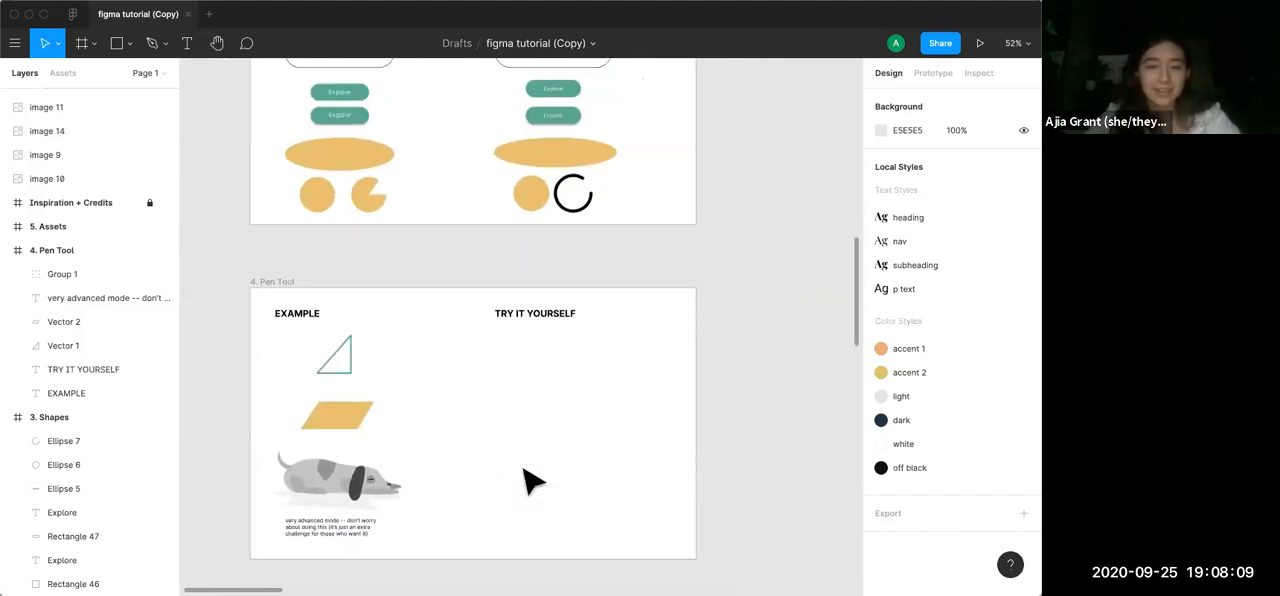
scroll(530, 480, down, 1)
scroll(506, 382, up, 5)
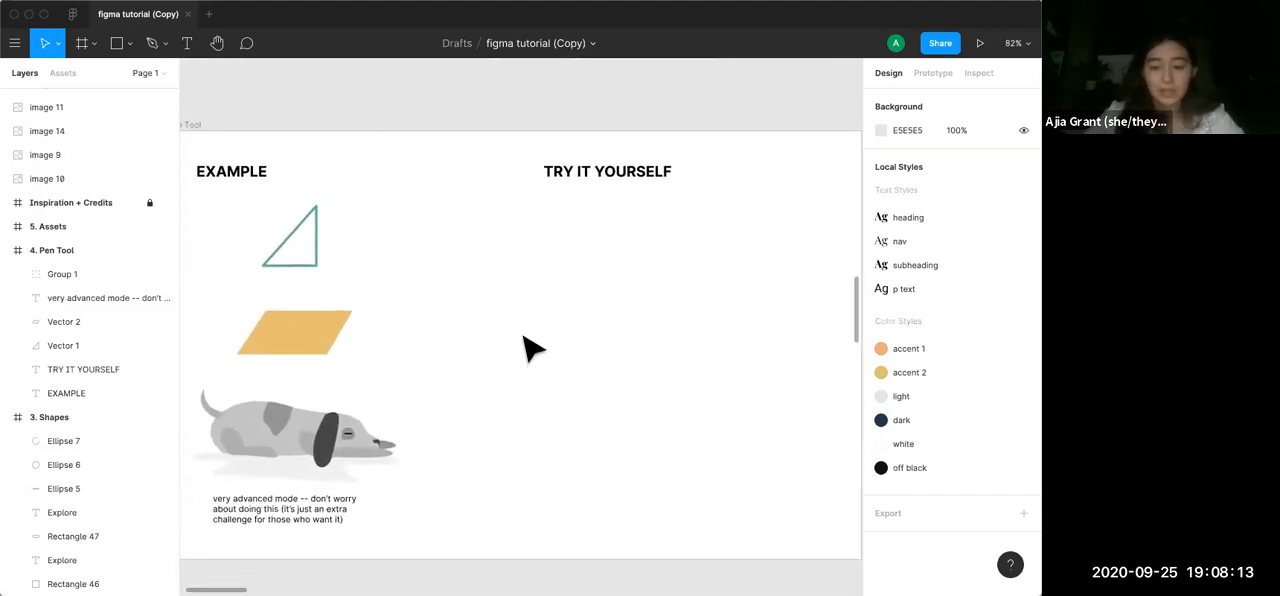
key(p)
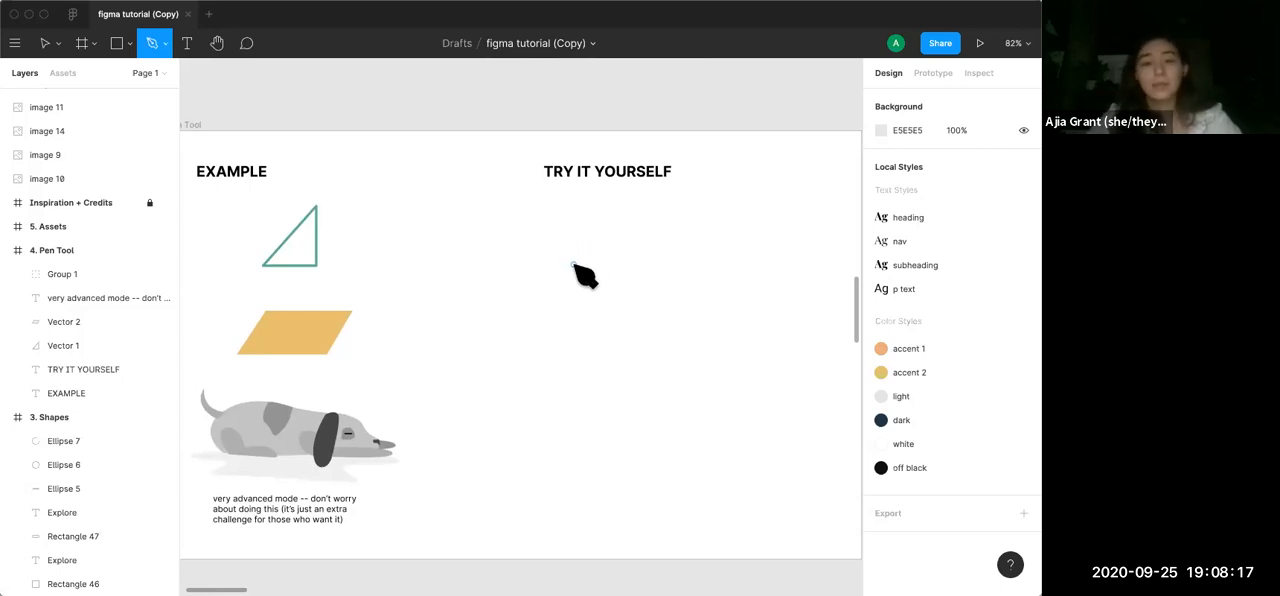
click(573, 265)
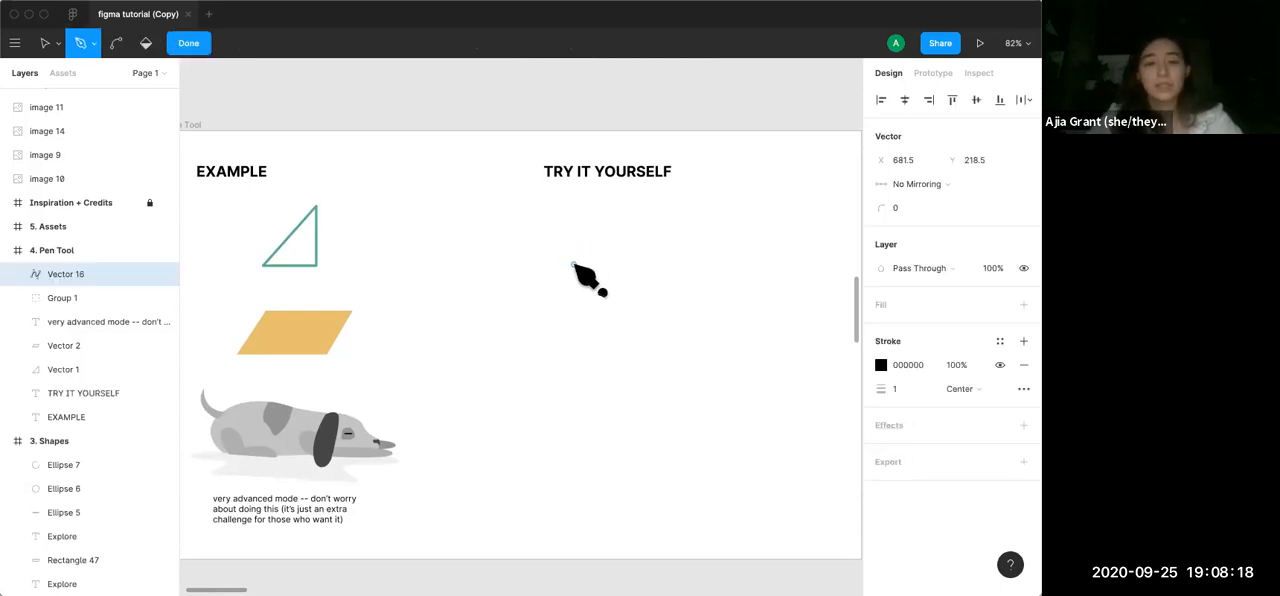
click(630, 203)
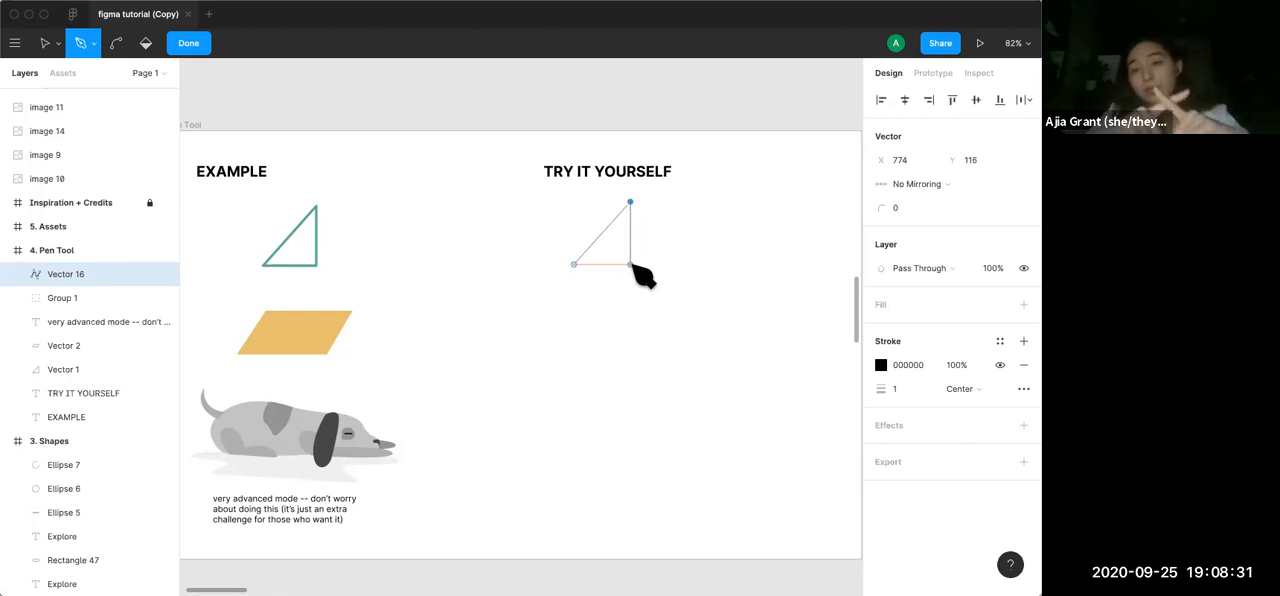
click(630, 264)
click(574, 265)
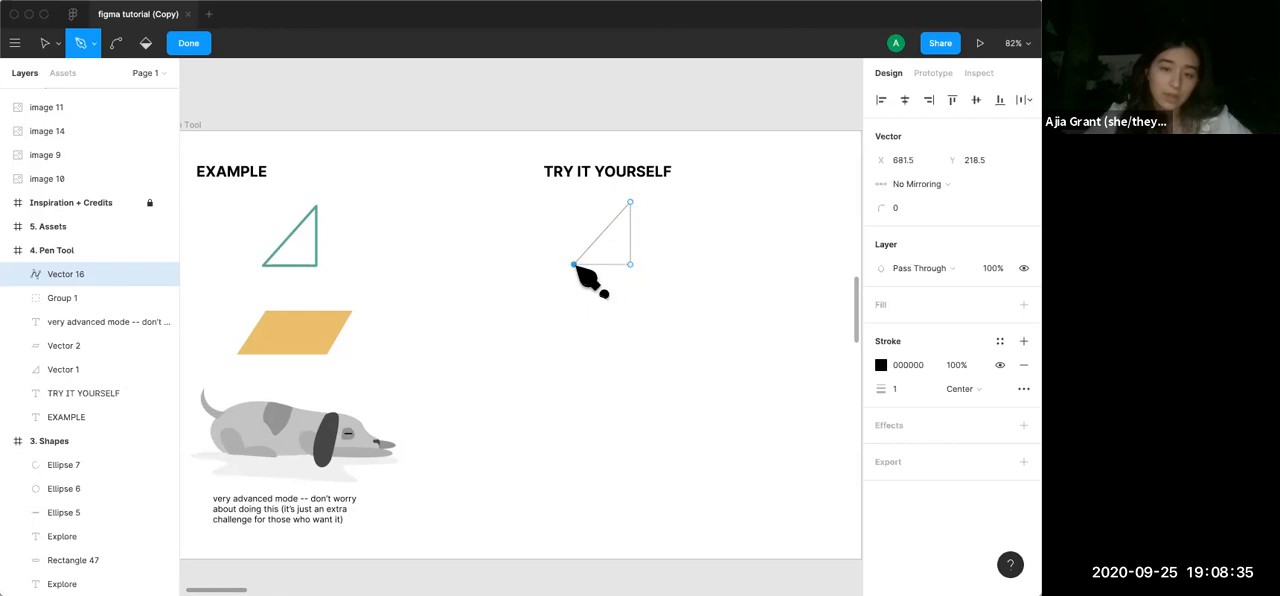
key(Escape)
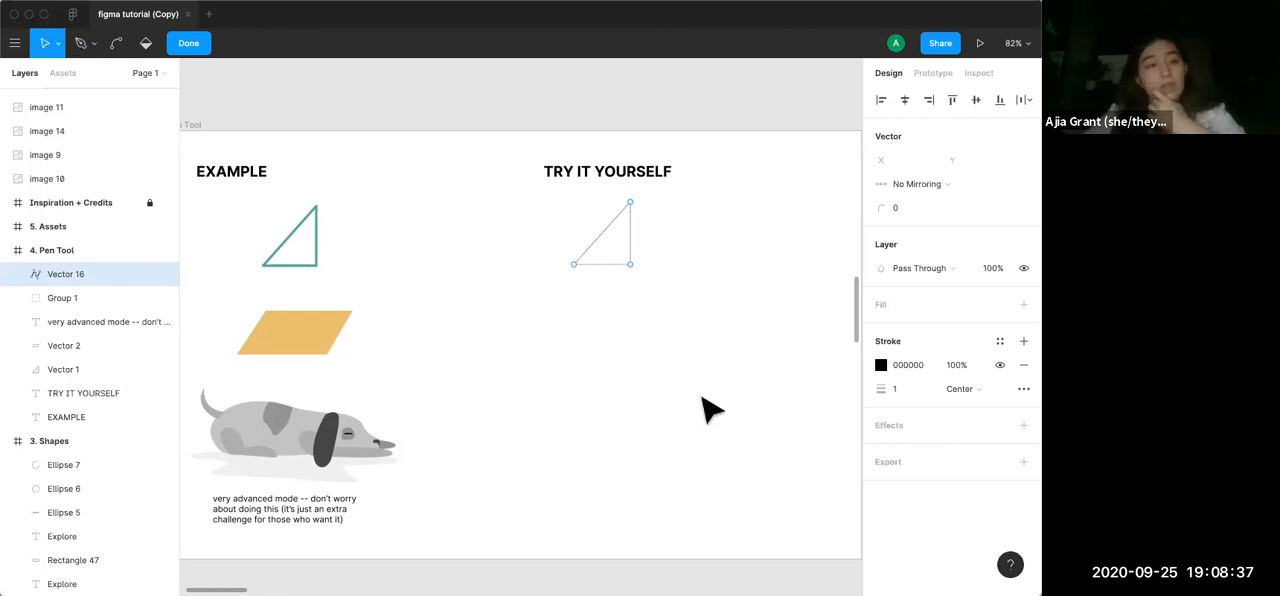
click(189, 43)
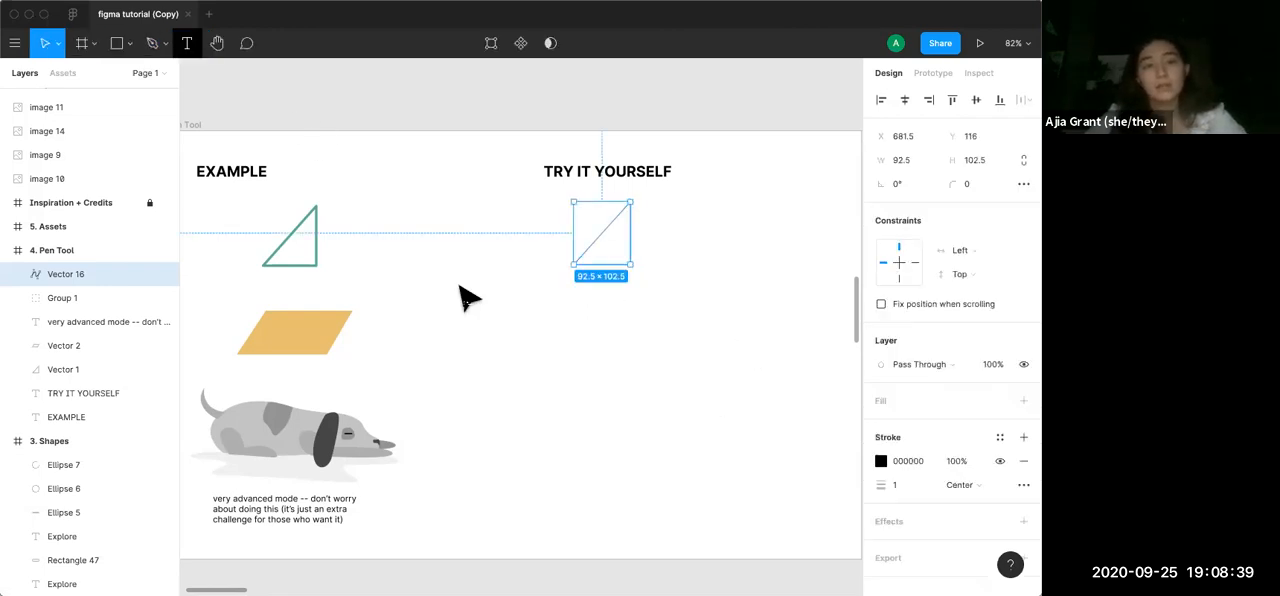
click(603, 420)
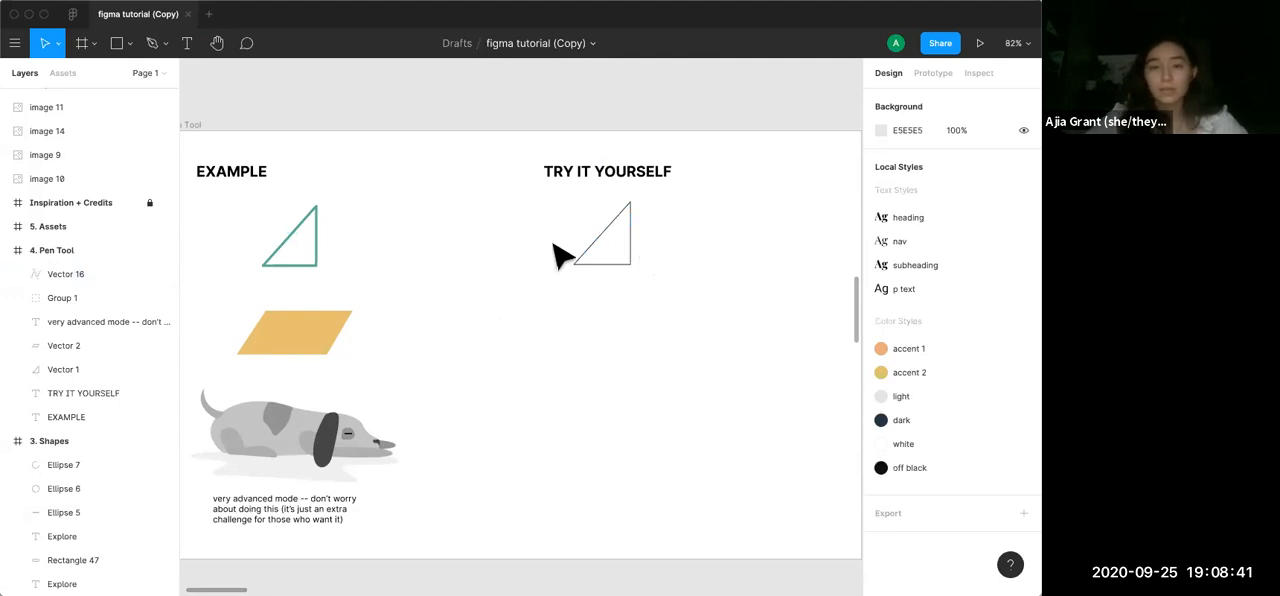
Set the stroke width of the new triangle in the practice column to 5, keeping the Center alignment
click(612, 264)
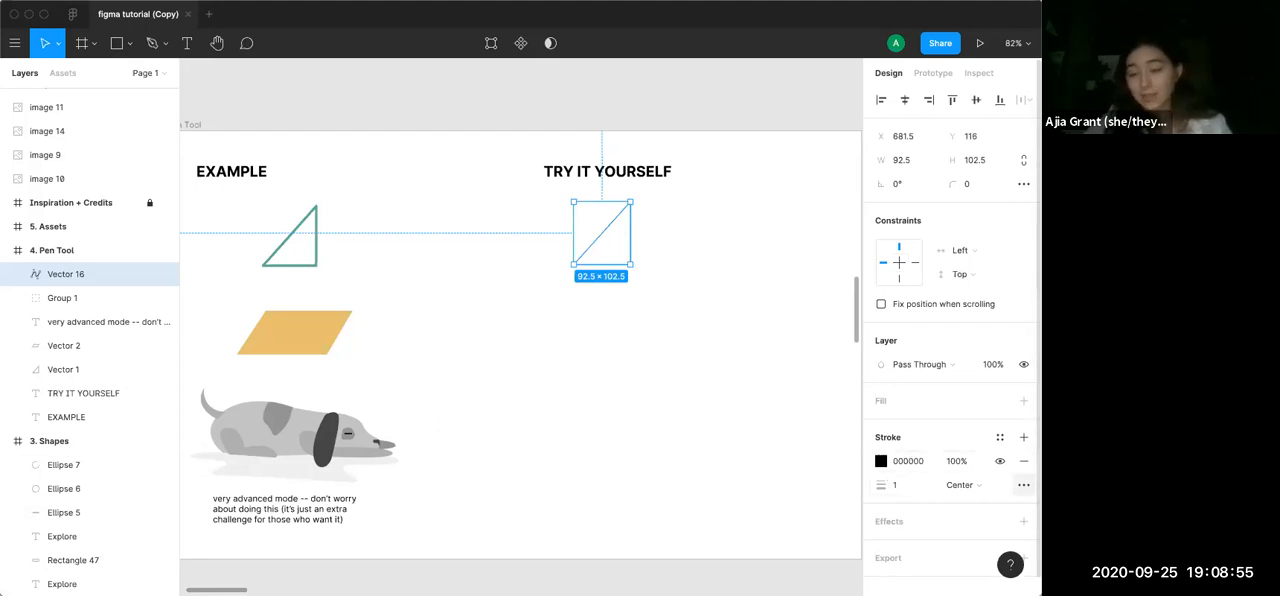
click(978, 484)
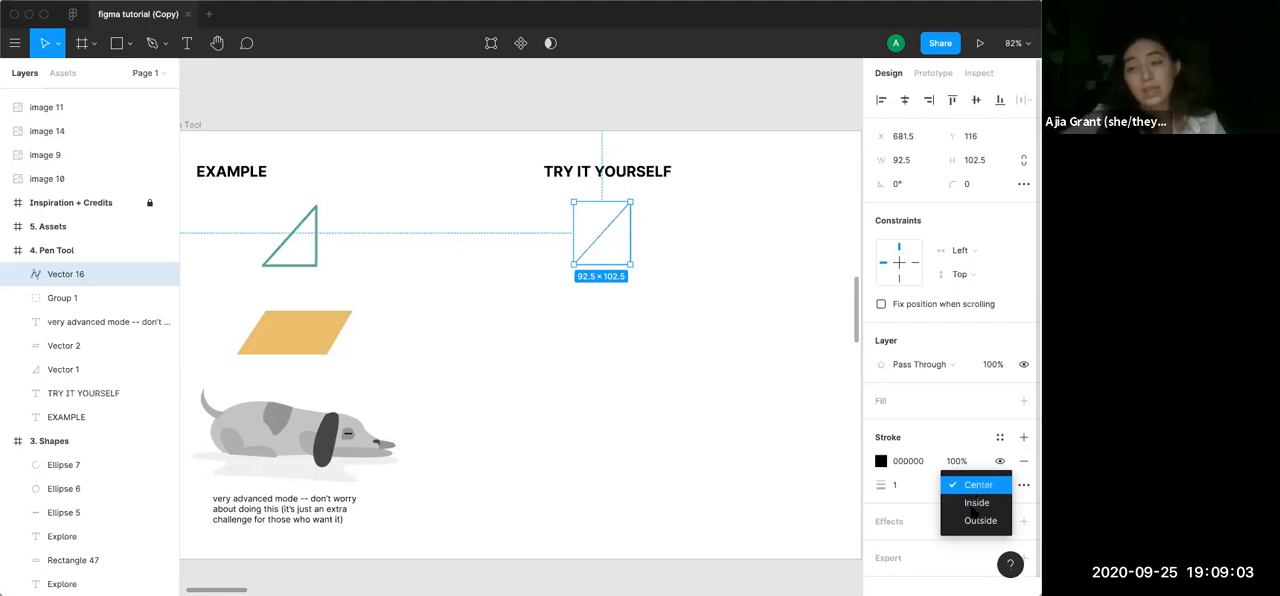
key(Escape)
click(903, 485)
text(3)
key(Return)
key(Up)
key(Up)
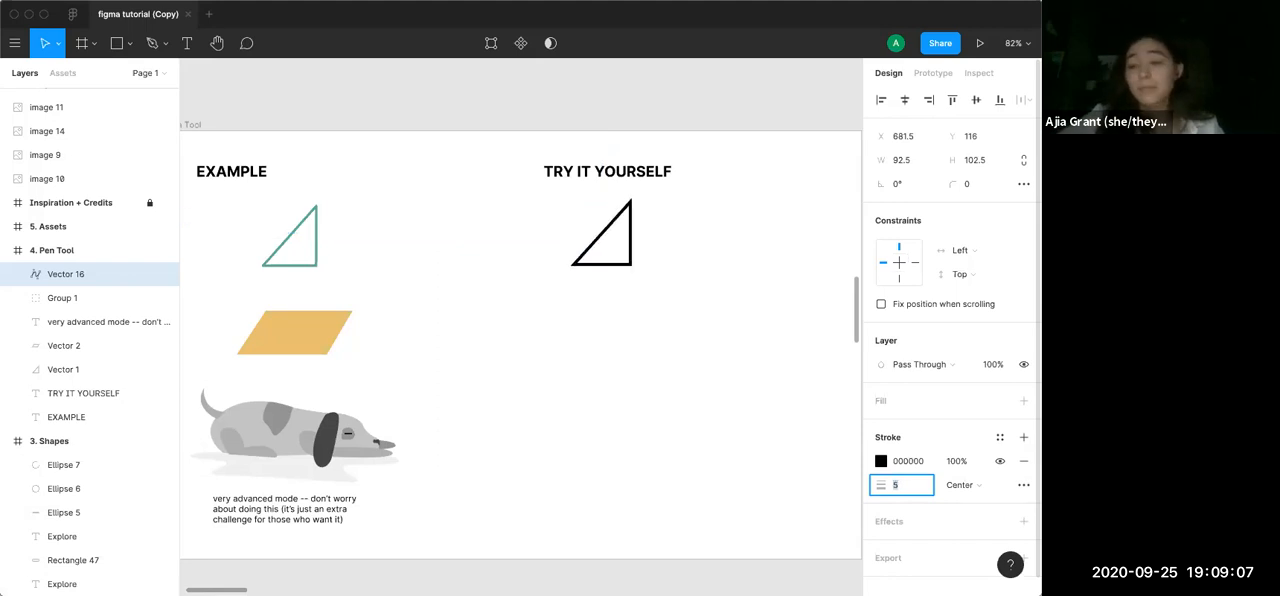
Set the new triangle's stroke join to Round, and deselect the triangle
click(1023, 485)
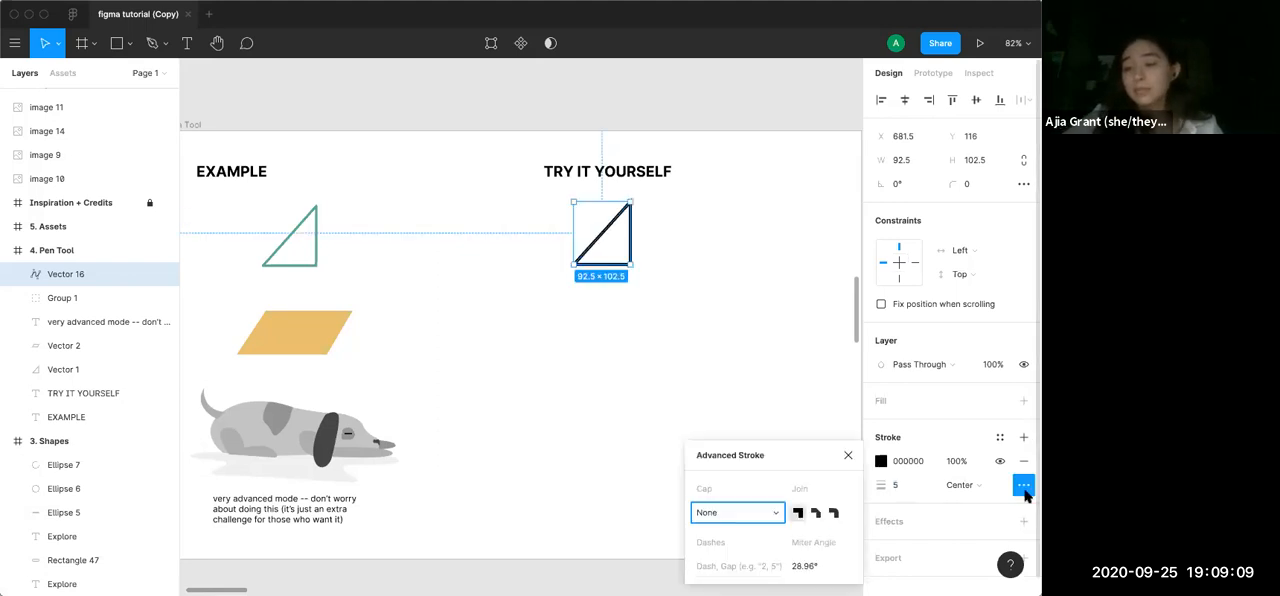
click(834, 513)
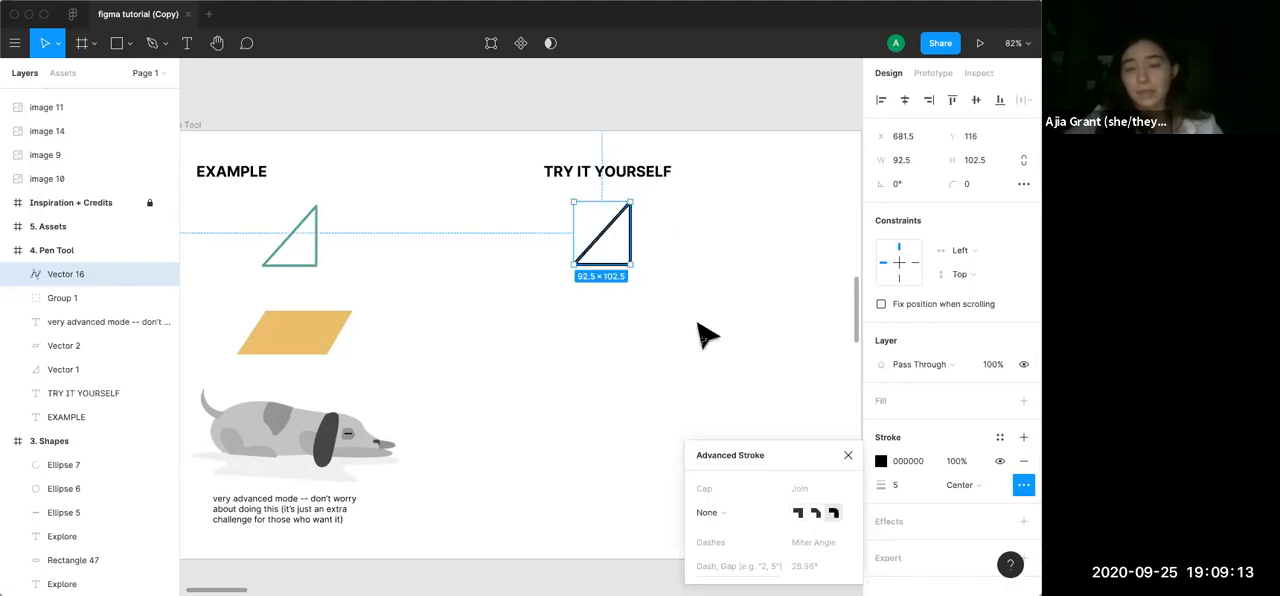
click(726, 512)
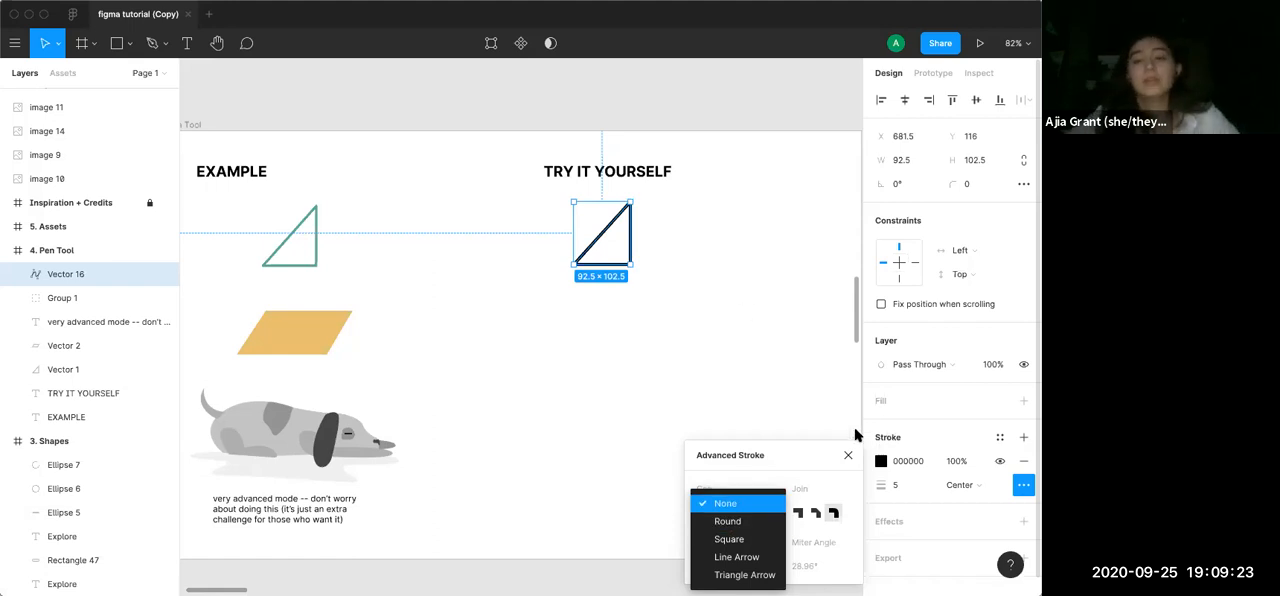
click(810, 412)
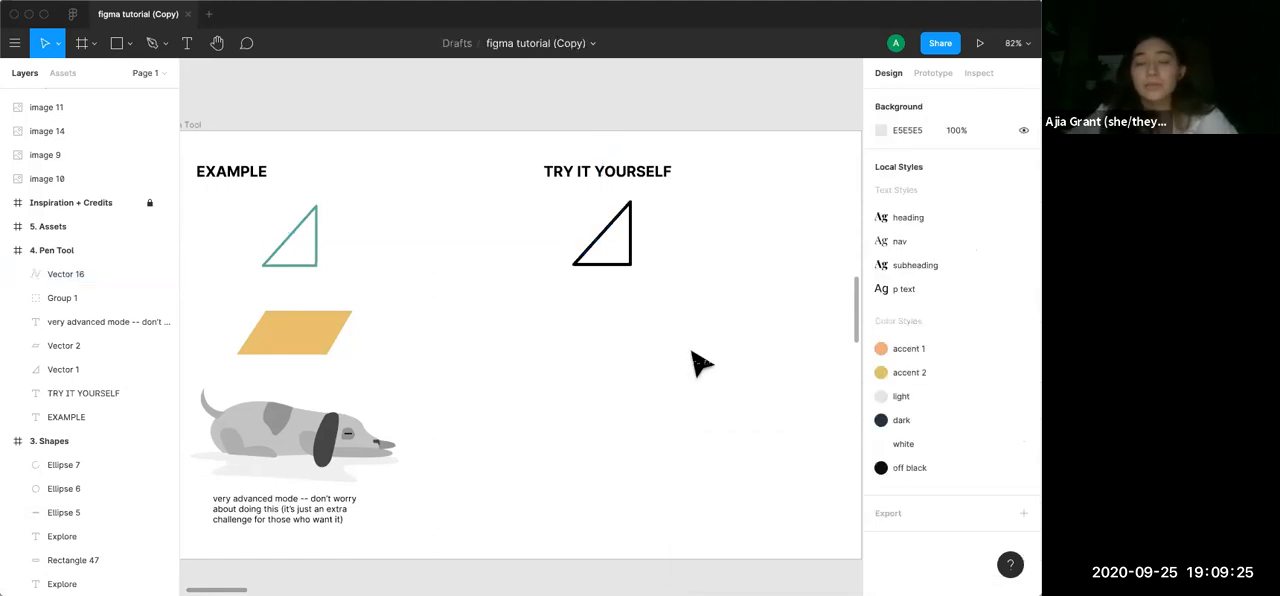
Draw a closed parallelogram about 198.5 × 67 with the Pen tool below the practice triangle in the Pen Tool frame
key(p)
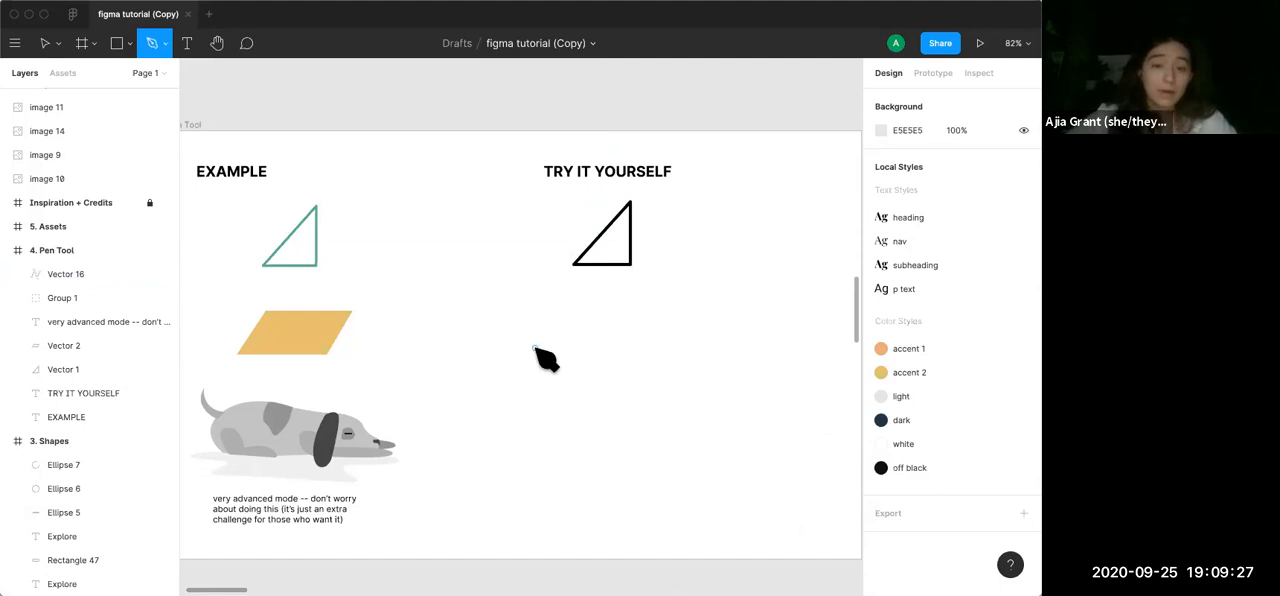
click(535, 347)
click(567, 308)
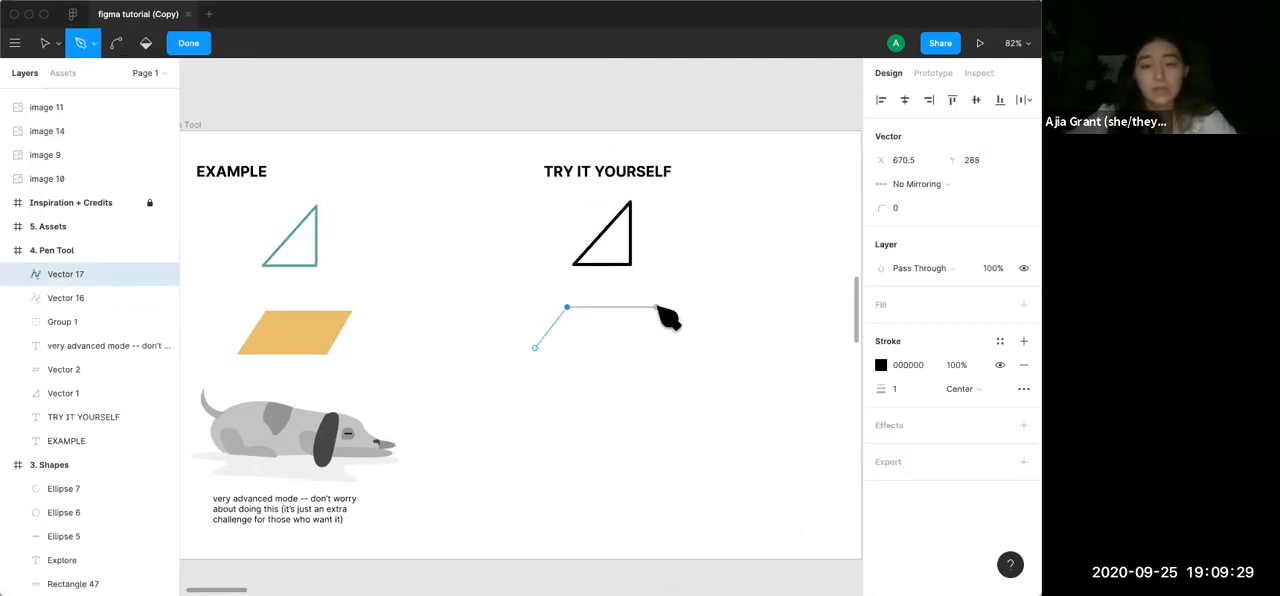
click(656, 307)
click(621, 347)
click(536, 347)
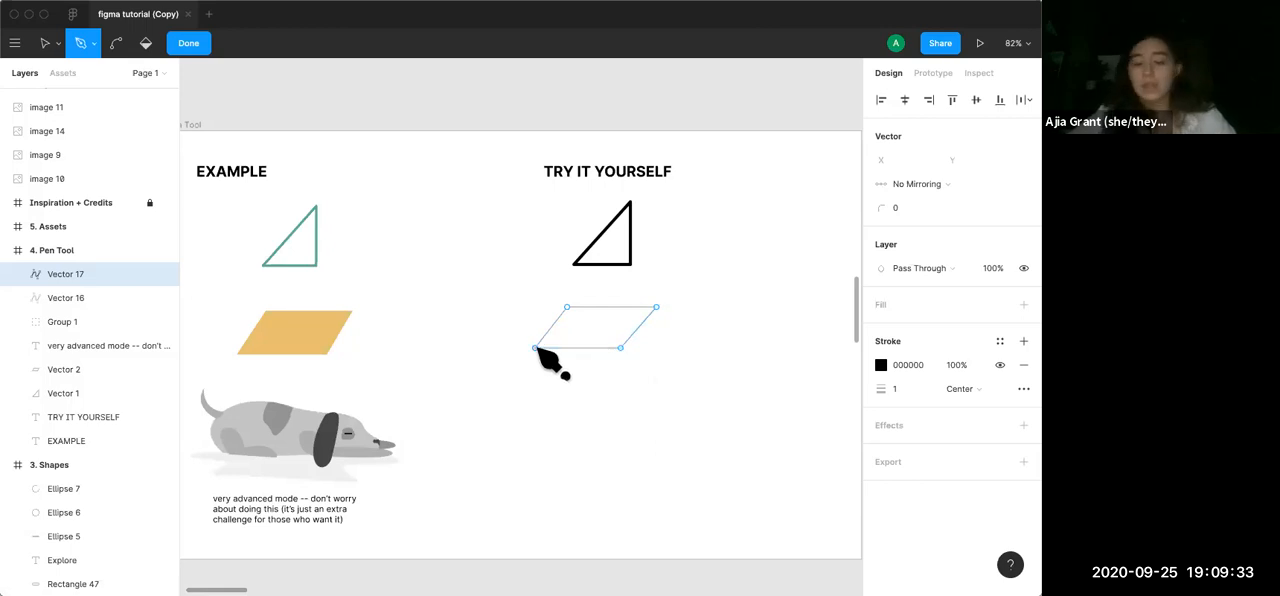
key(Escape)
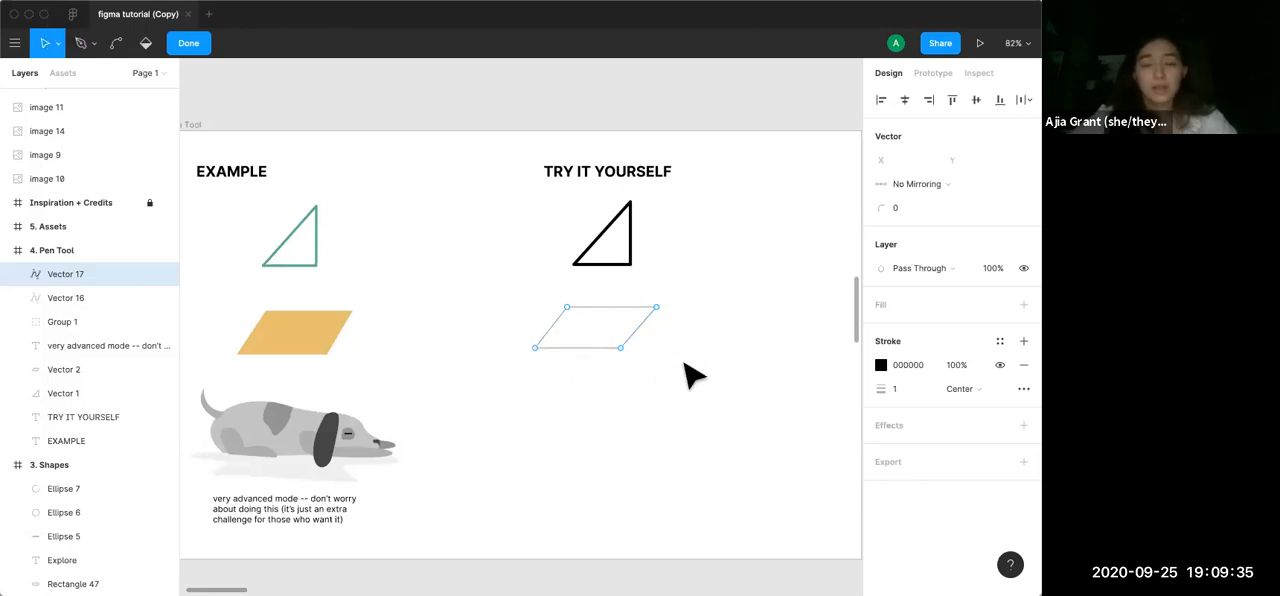
key(Escape)
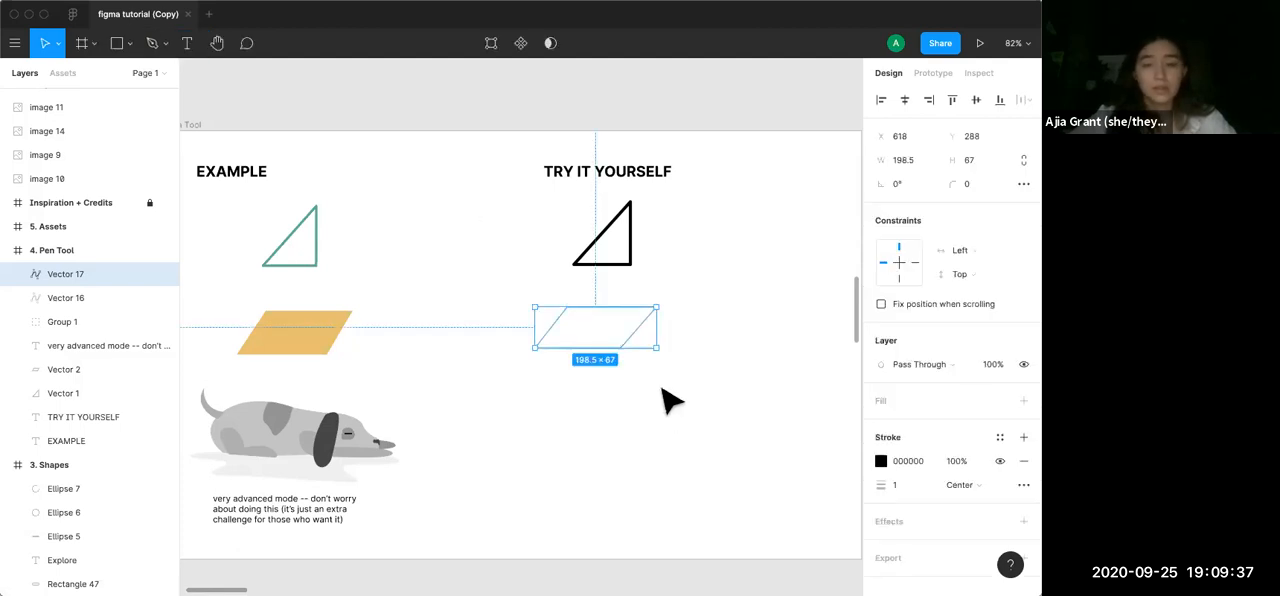
Give the practice parallelogram a solid E8BF70 fill without a stroke, and move it slightly down and to the right
click(1023, 401)
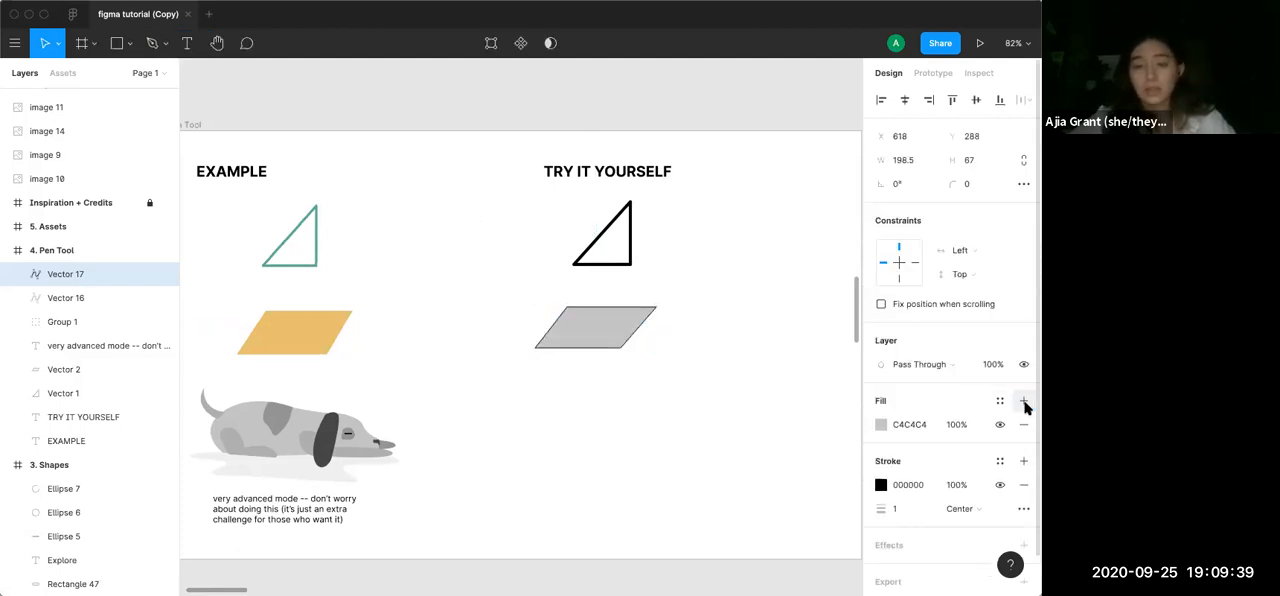
click(1023, 484)
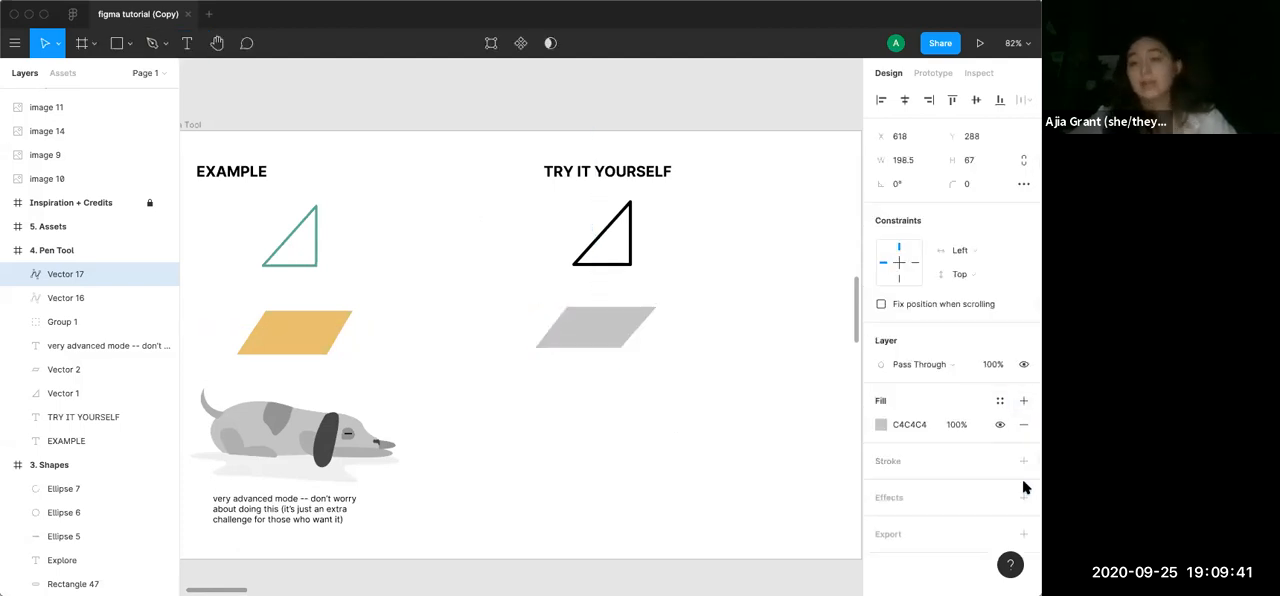
click(880, 424)
click(755, 524)
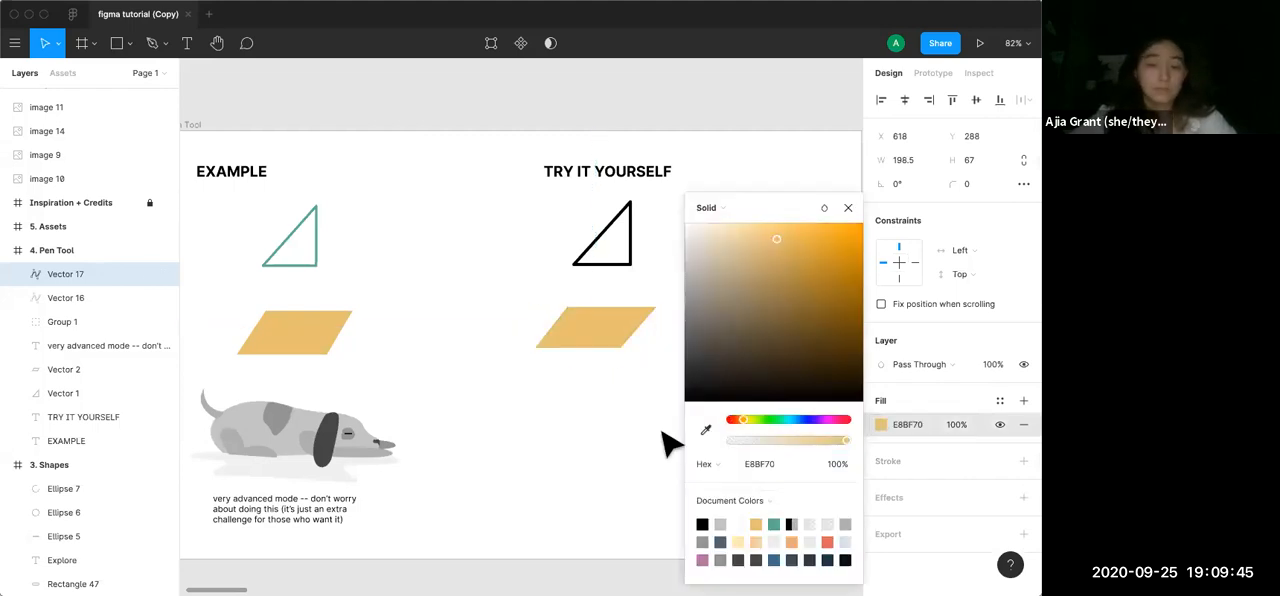
click(848, 209)
click(727, 322)
drag(599, 338, 606, 344)
Examine the definition of the accent 1 color style beside the exercises in the Assets frame, and return to the local styles
scroll(645, 458, down, 2)
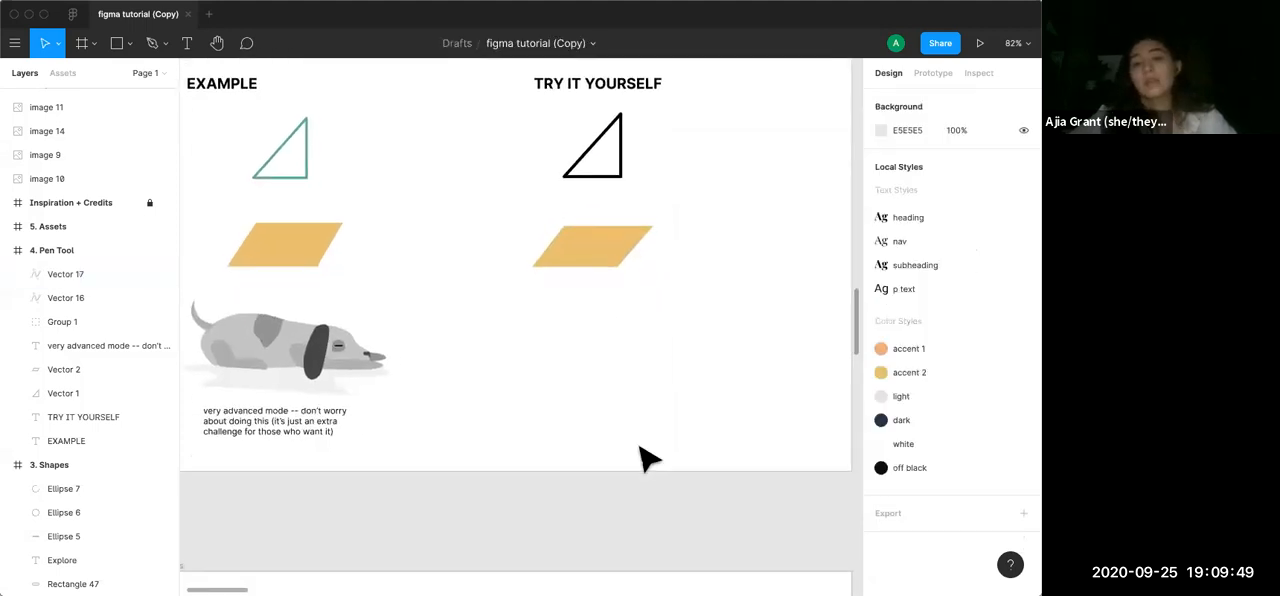
scroll(645, 458, left, 1)
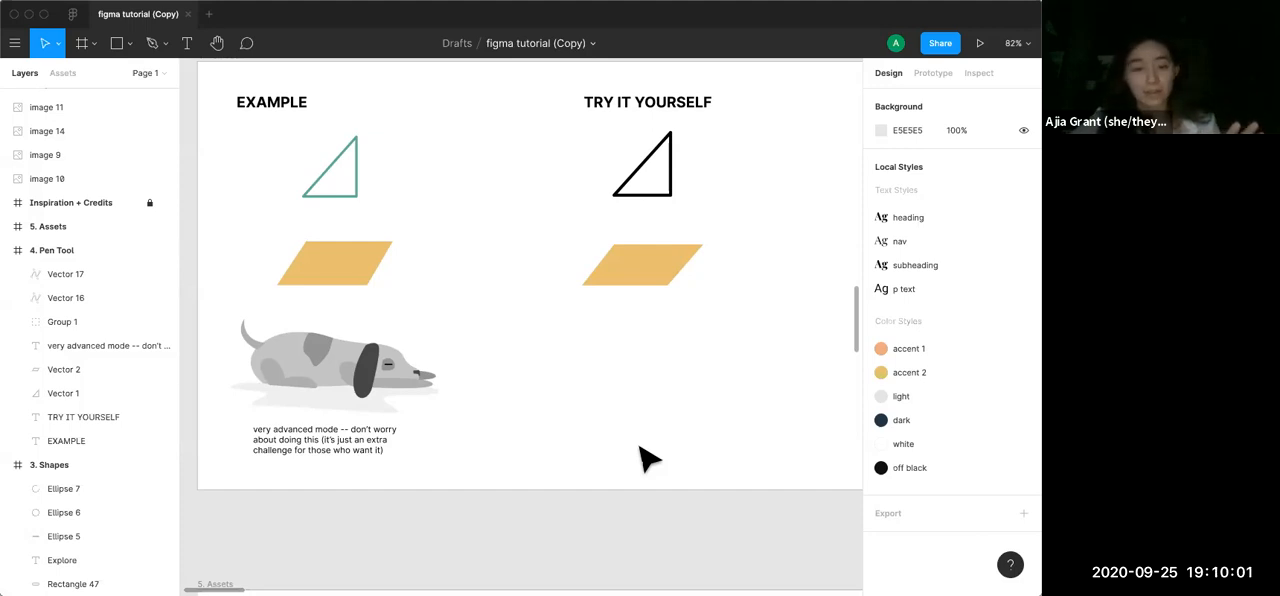
scroll(640, 458, down, 2)
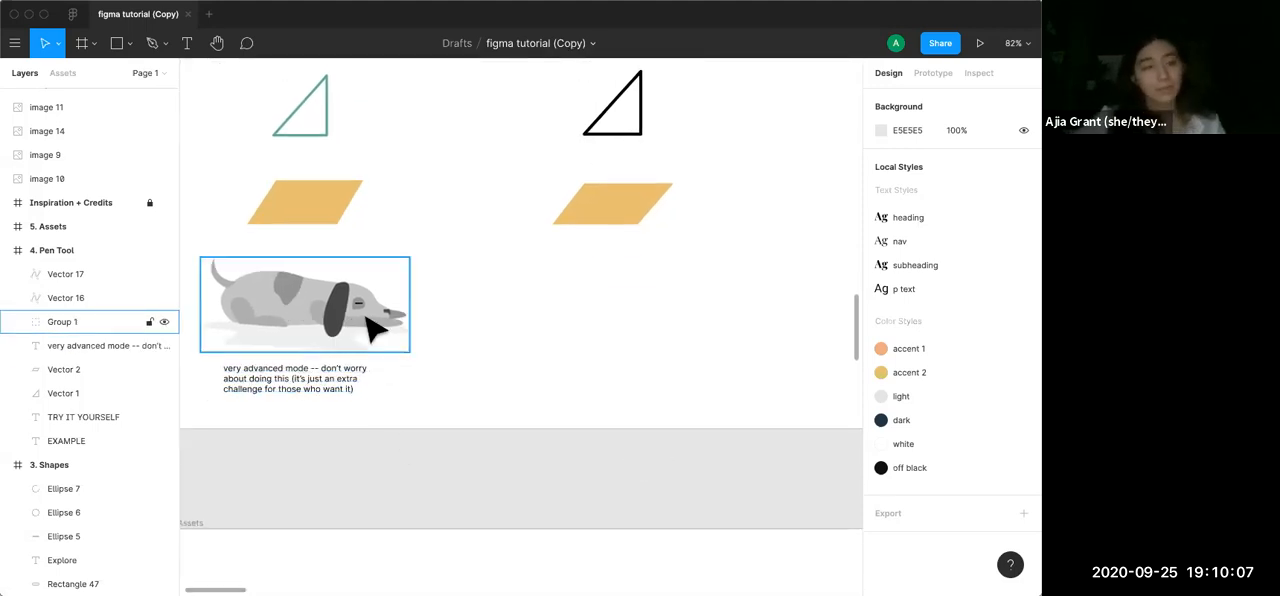
scroll(500, 374, down, 5)
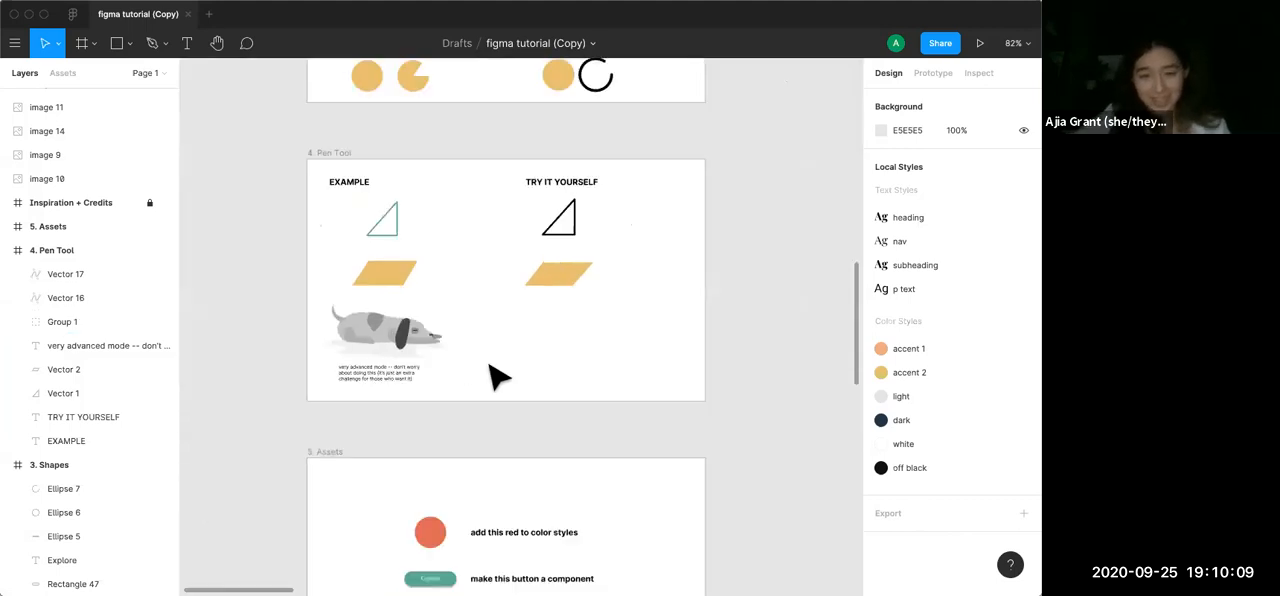
scroll(500, 374, down, 3)
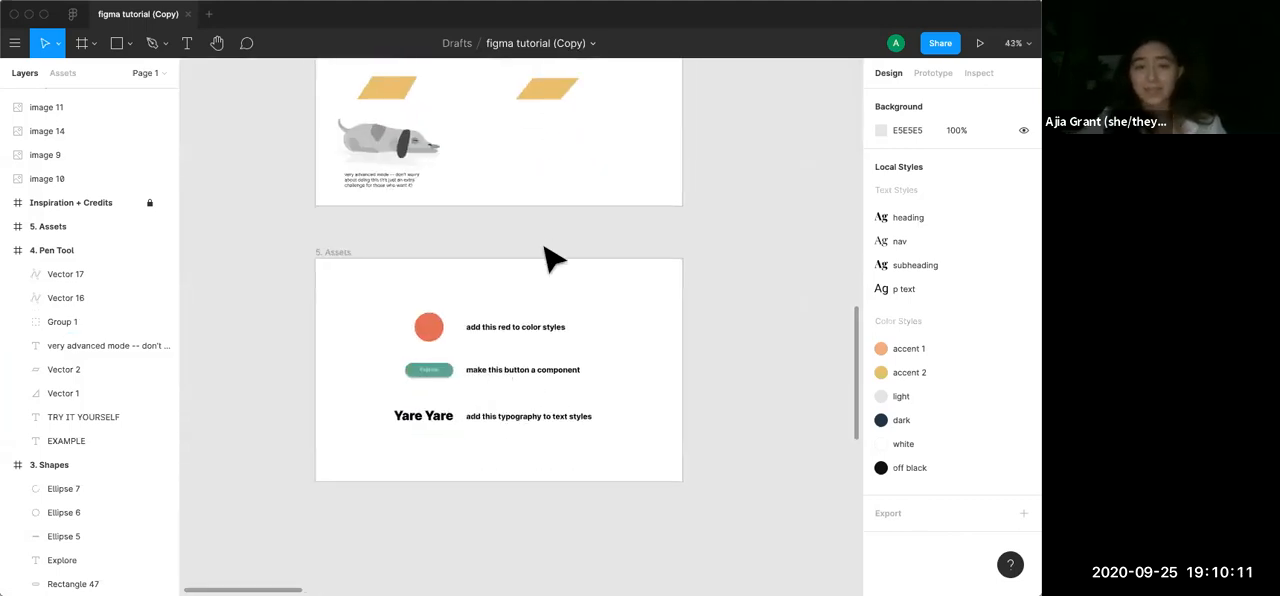
scroll(550, 258, down, 2)
scroll(550, 262, up, 5)
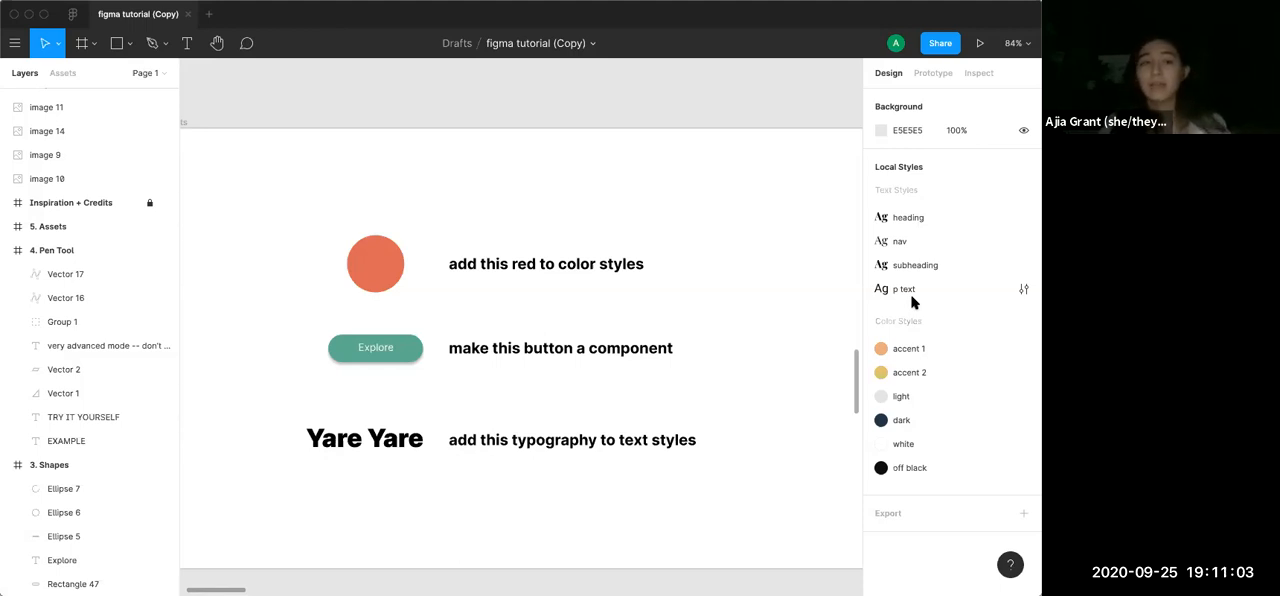
click(883, 347)
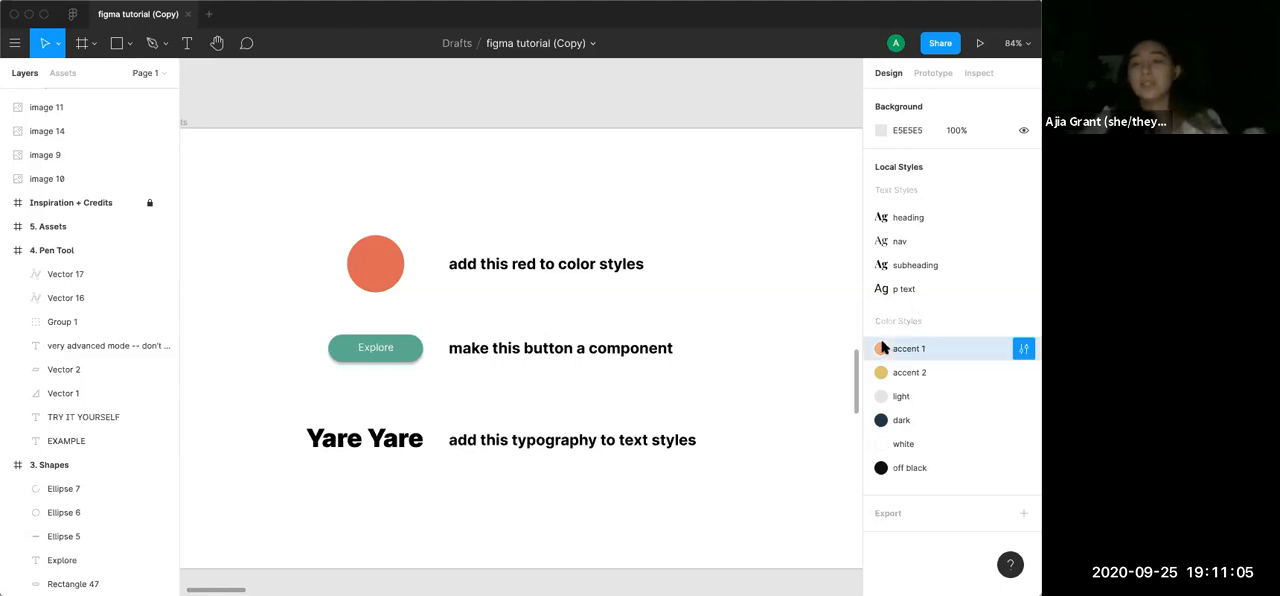
click(1022, 348)
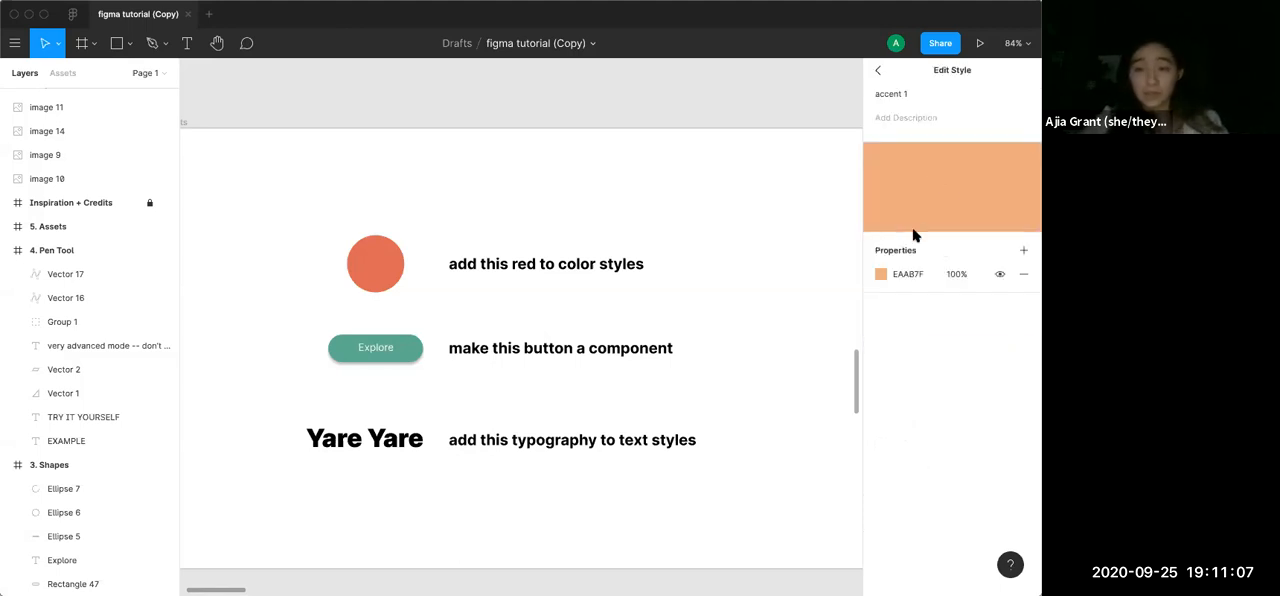
click(878, 71)
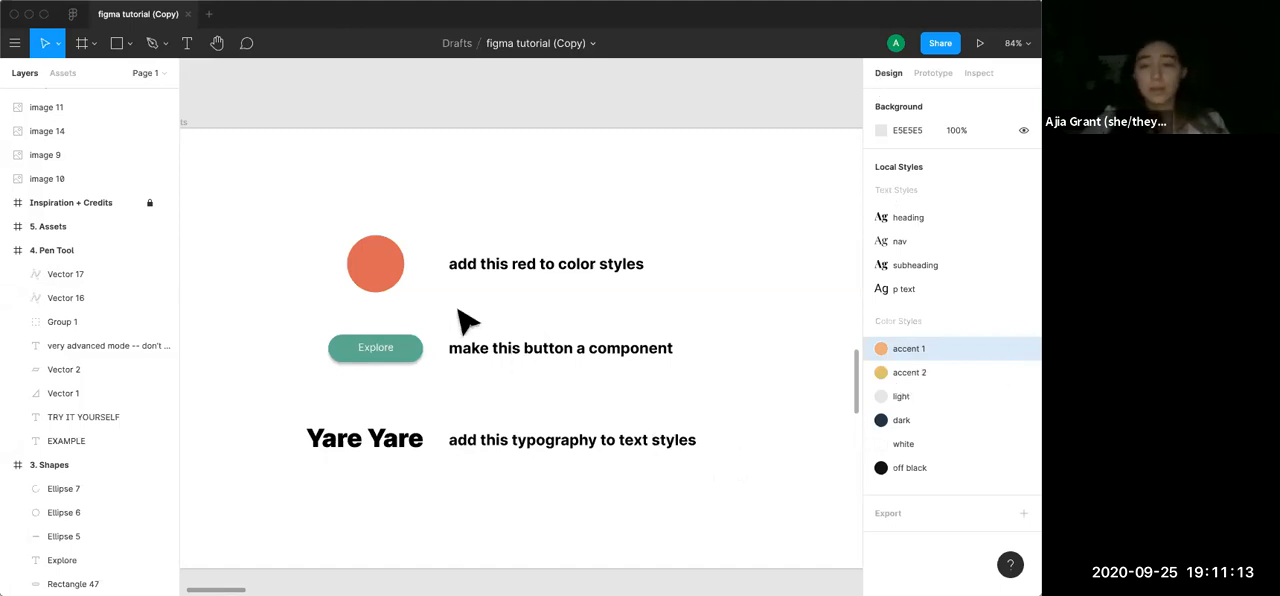
Create a color style named cranberry from the red circle's fill in the Assets frame, and deselect the circle
click(398, 270)
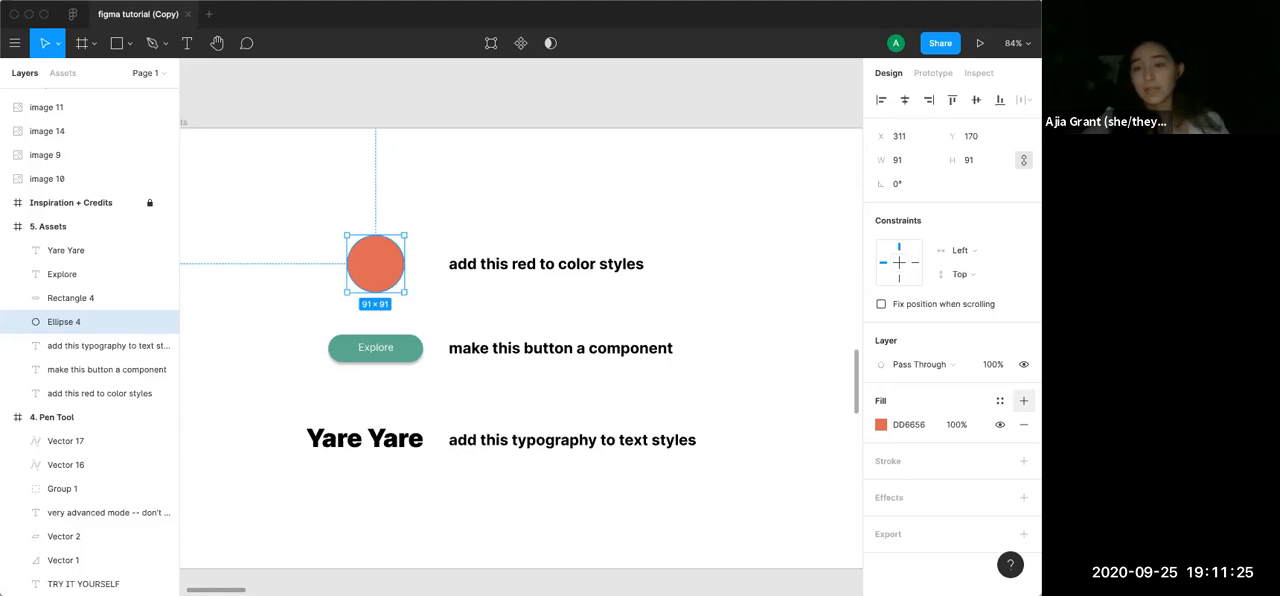
click(1000, 402)
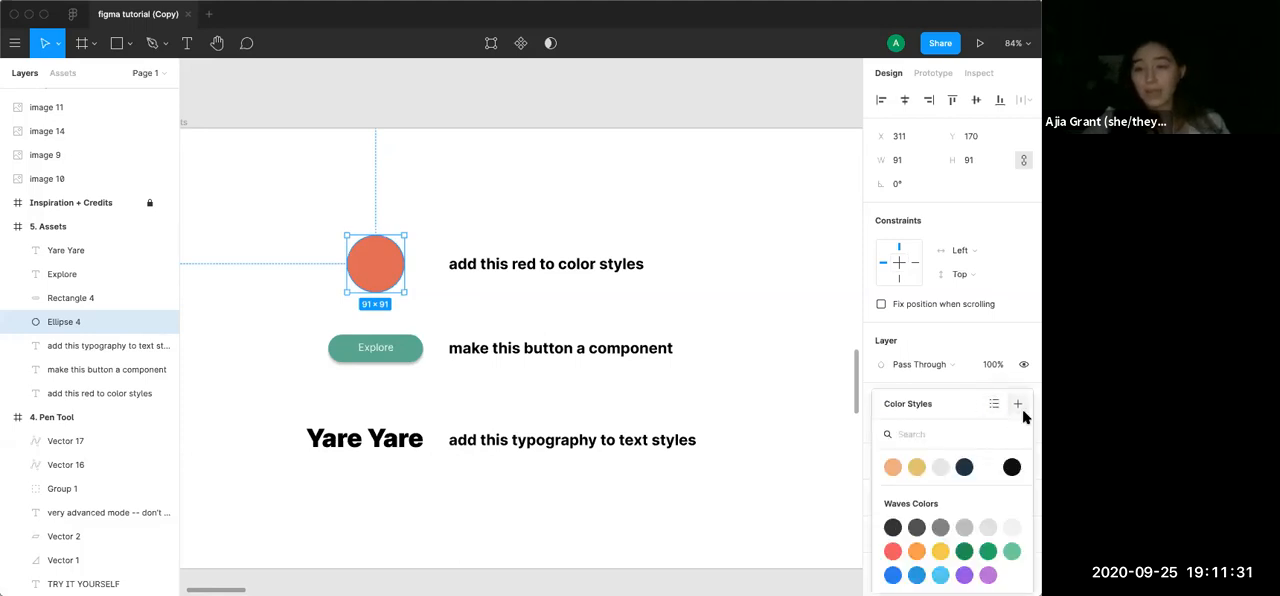
click(1019, 405)
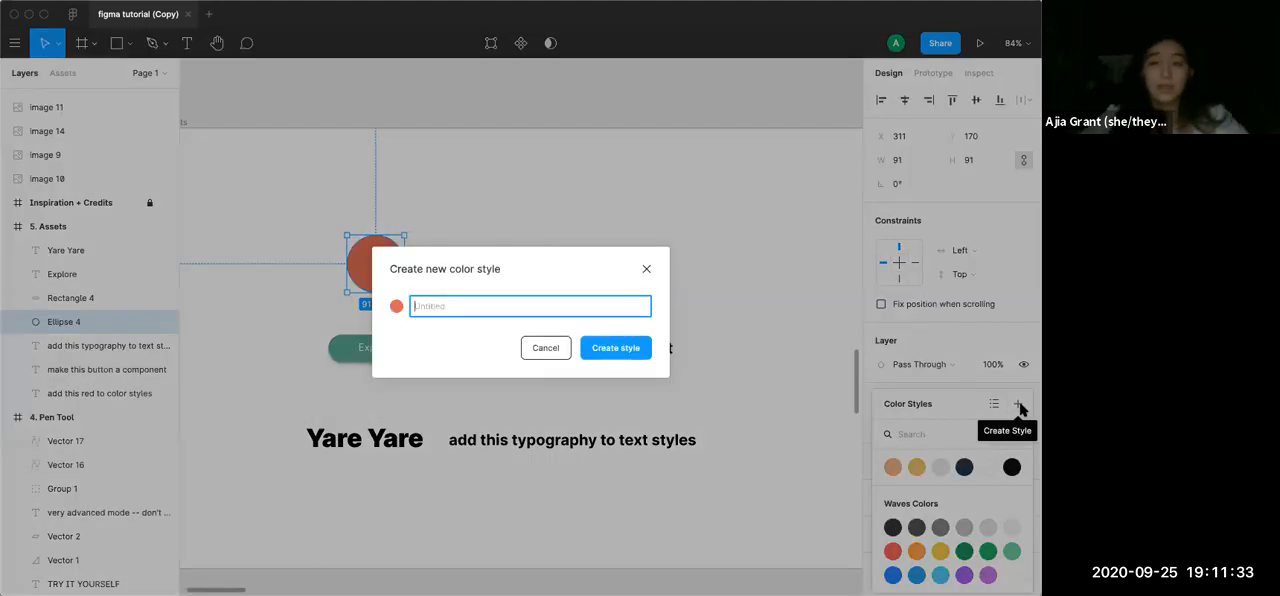
text(cranberry)
click(648, 348)
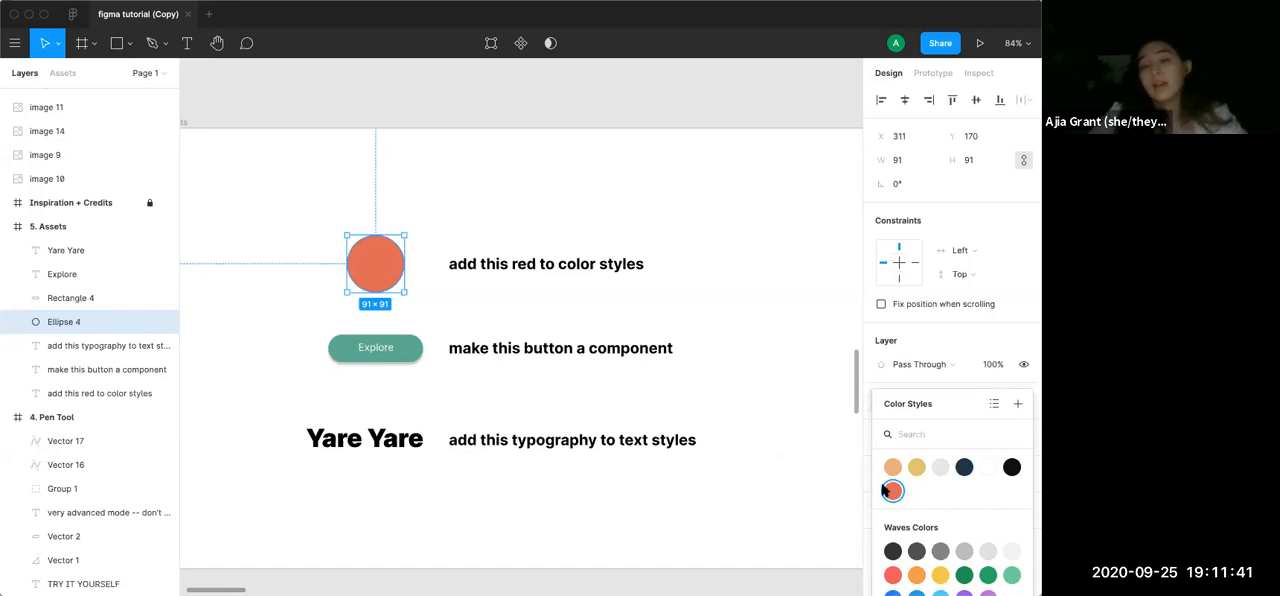
click(811, 403)
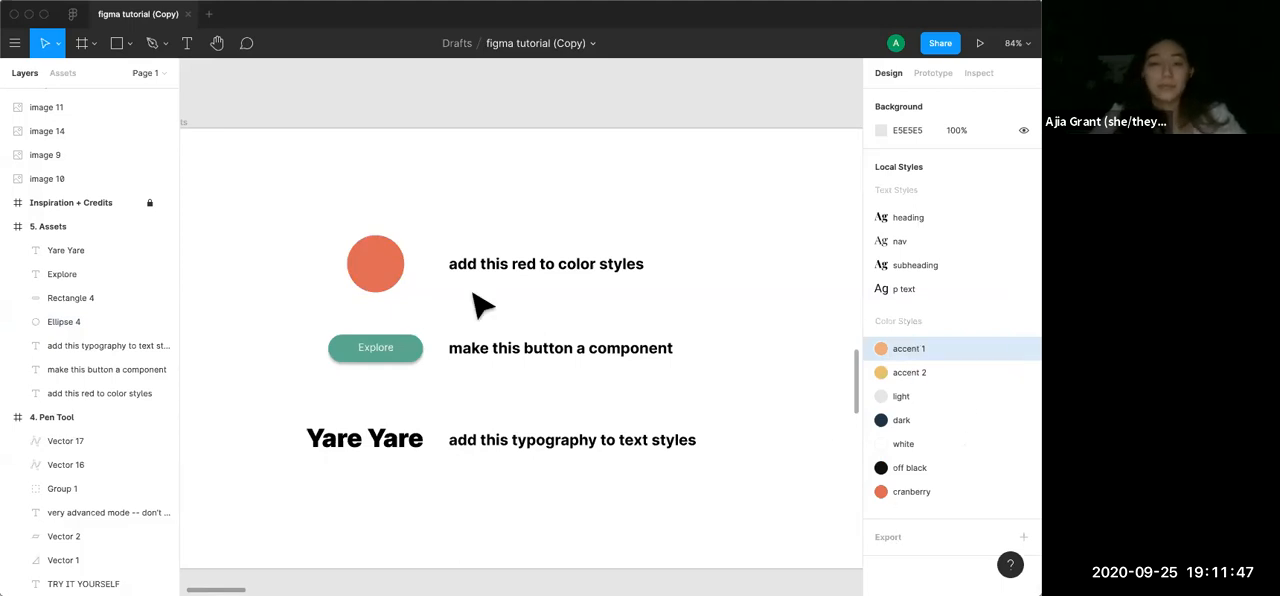
Remove the cranberry style from the circle and add a new solid fill using the cranberry swatch from Local Colors
click(396, 266)
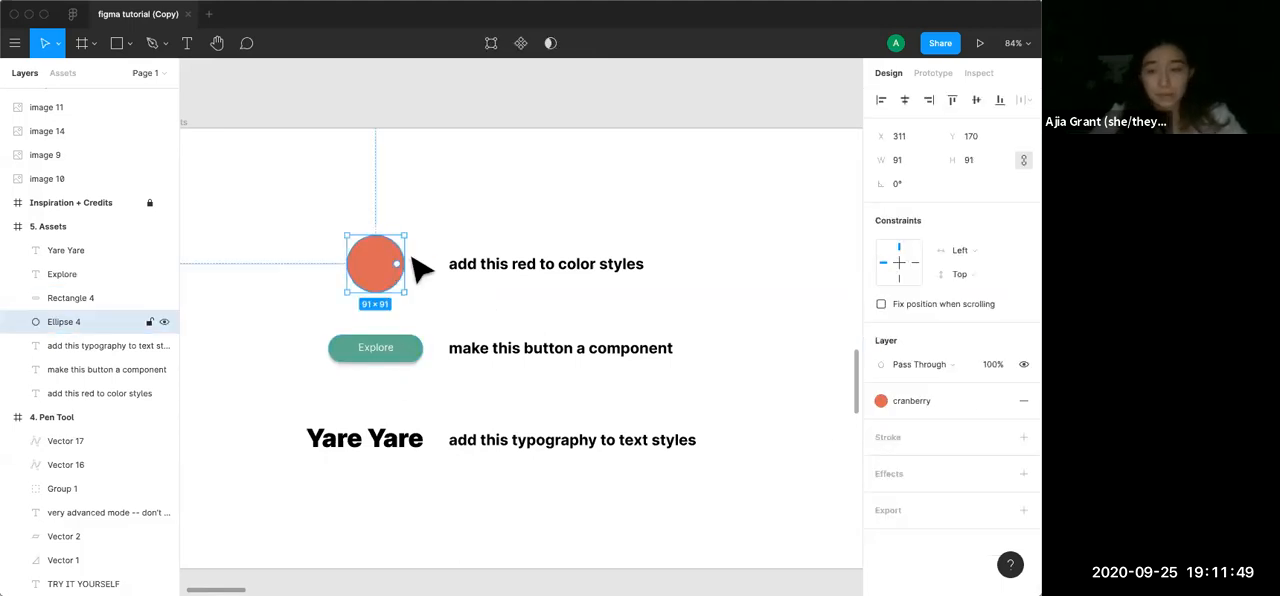
click(1023, 400)
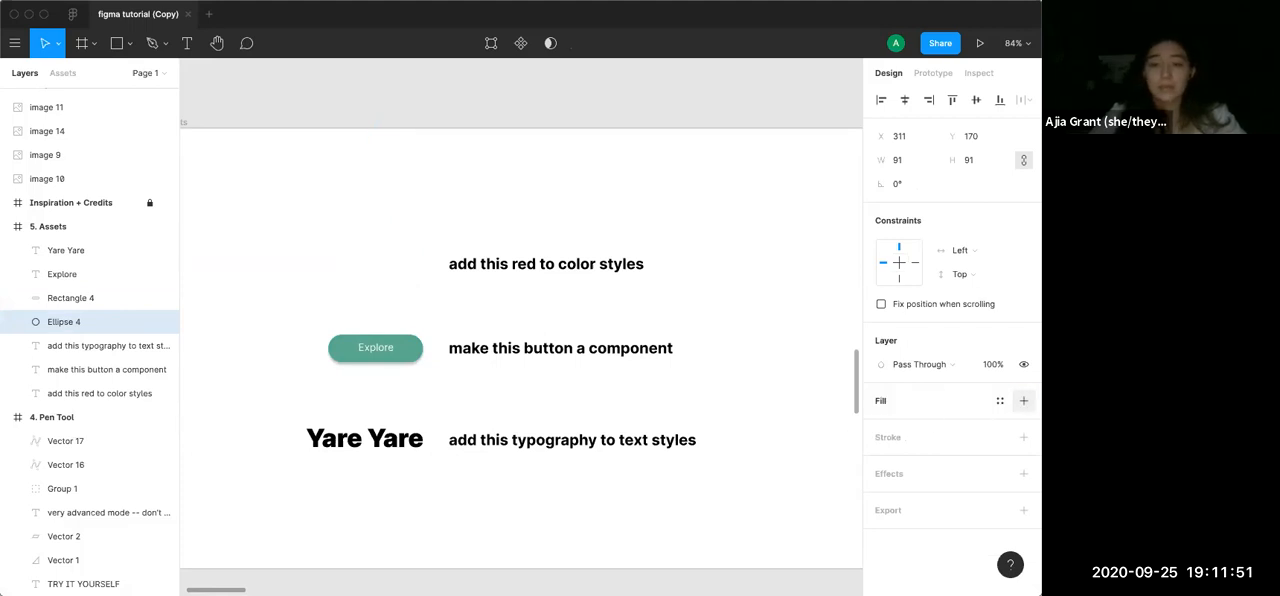
click(1023, 400)
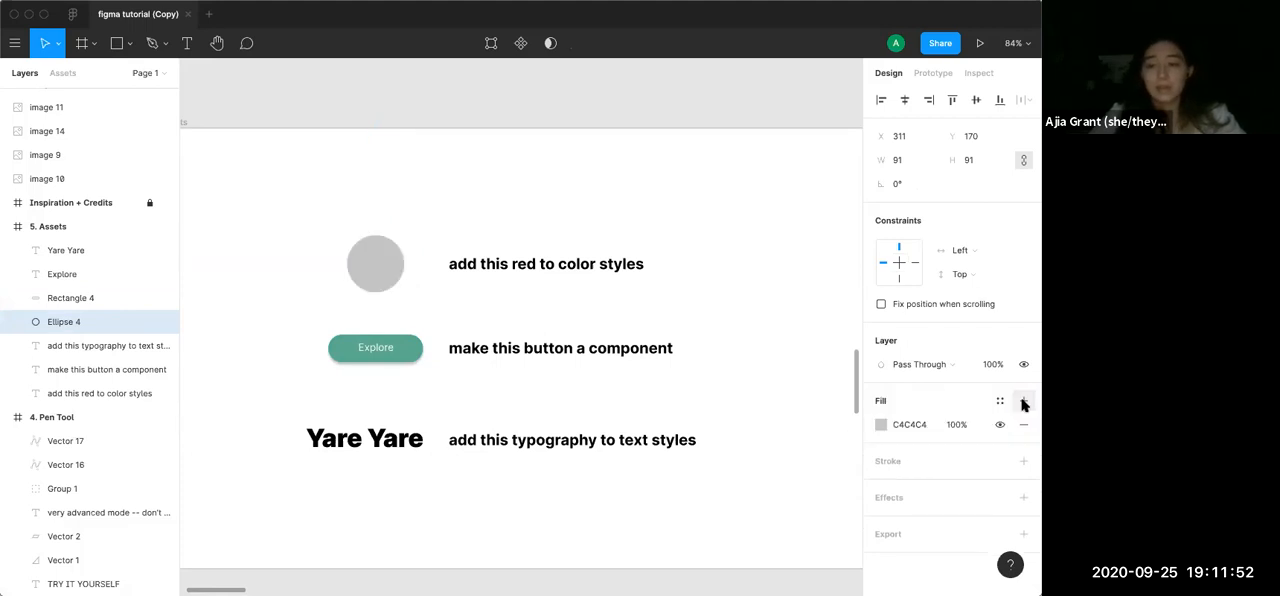
click(880, 424)
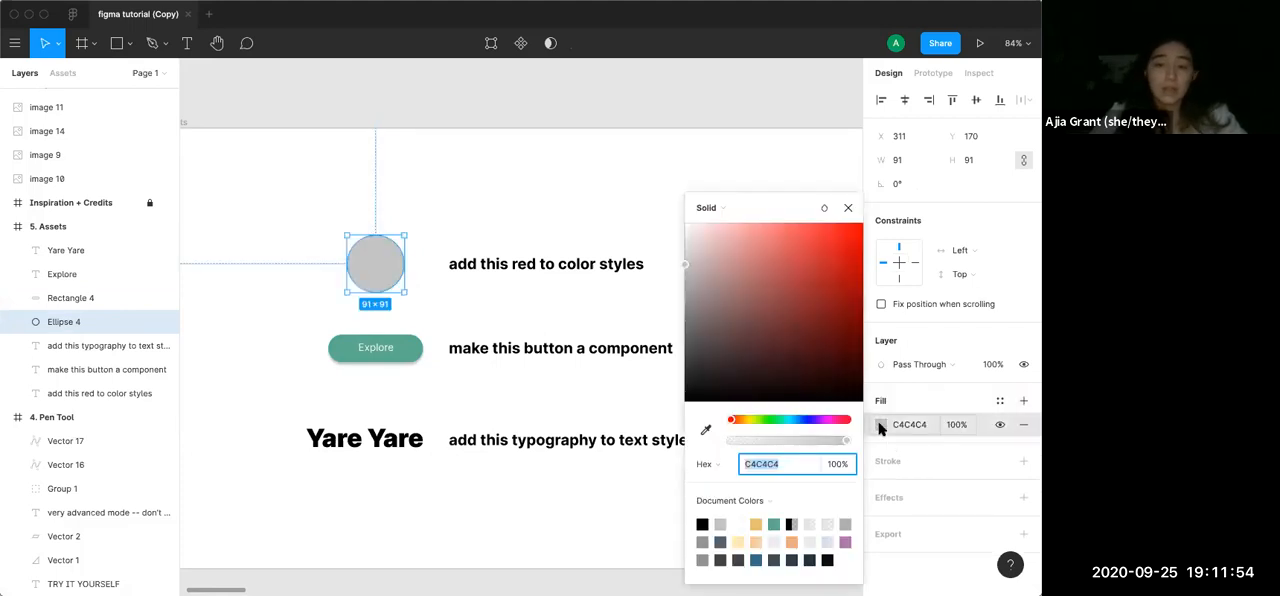
click(729, 503)
click(729, 517)
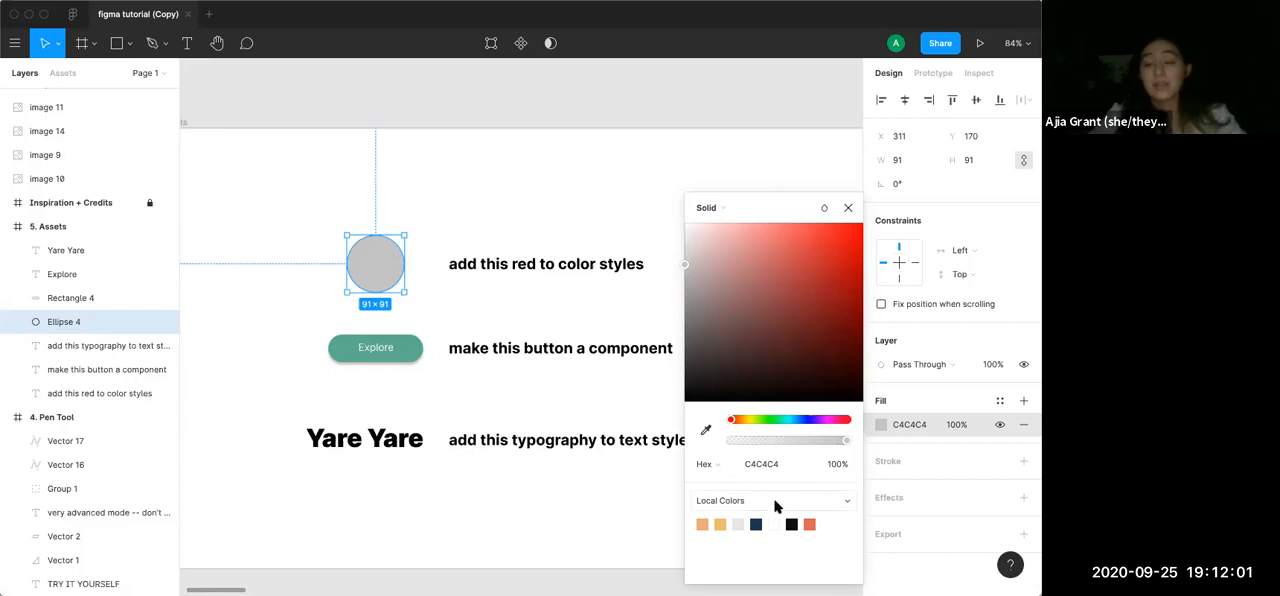
click(810, 524)
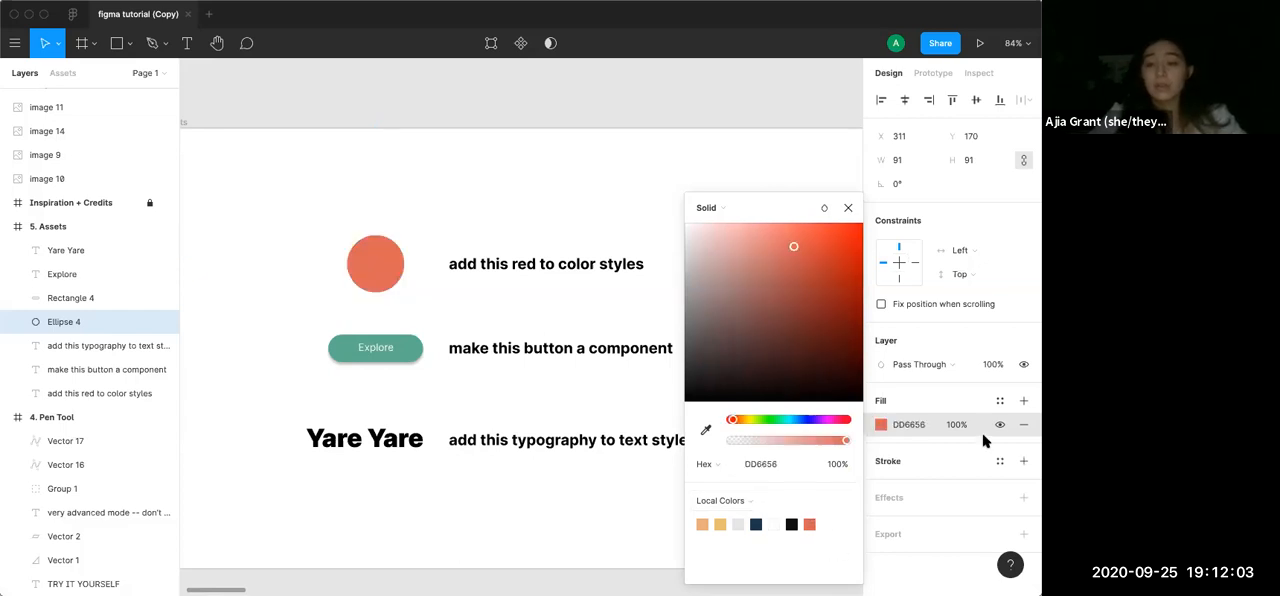
click(848, 207)
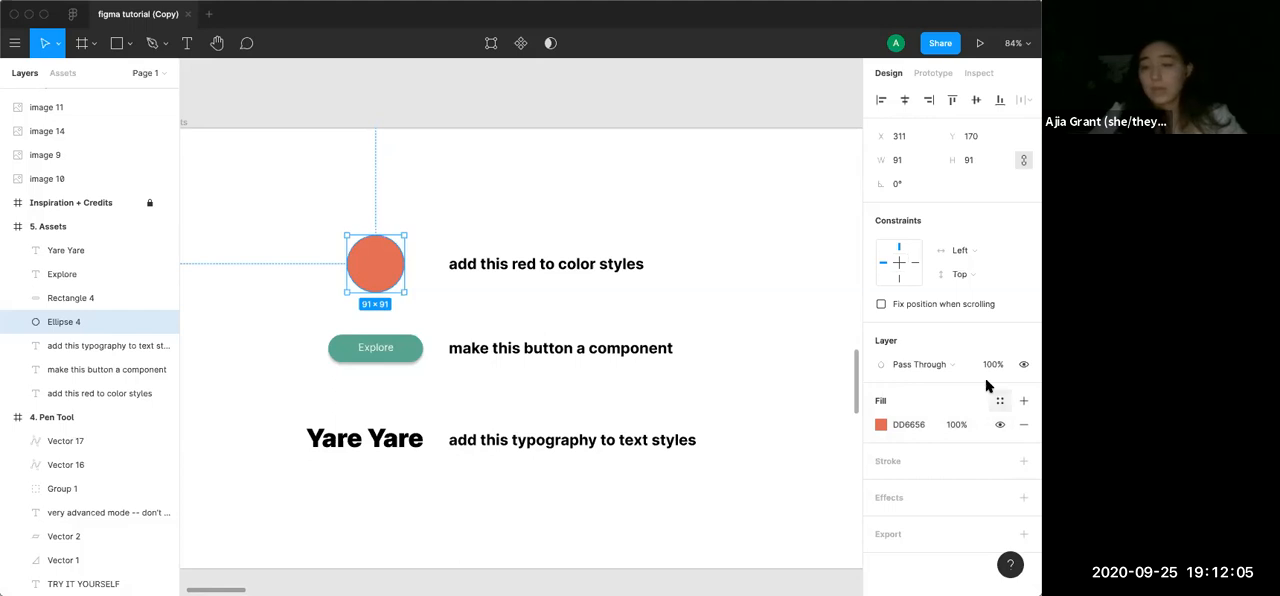
Apply the cranberry color style to the circle's fill, and deselect the circle
click(999, 400)
click(893, 473)
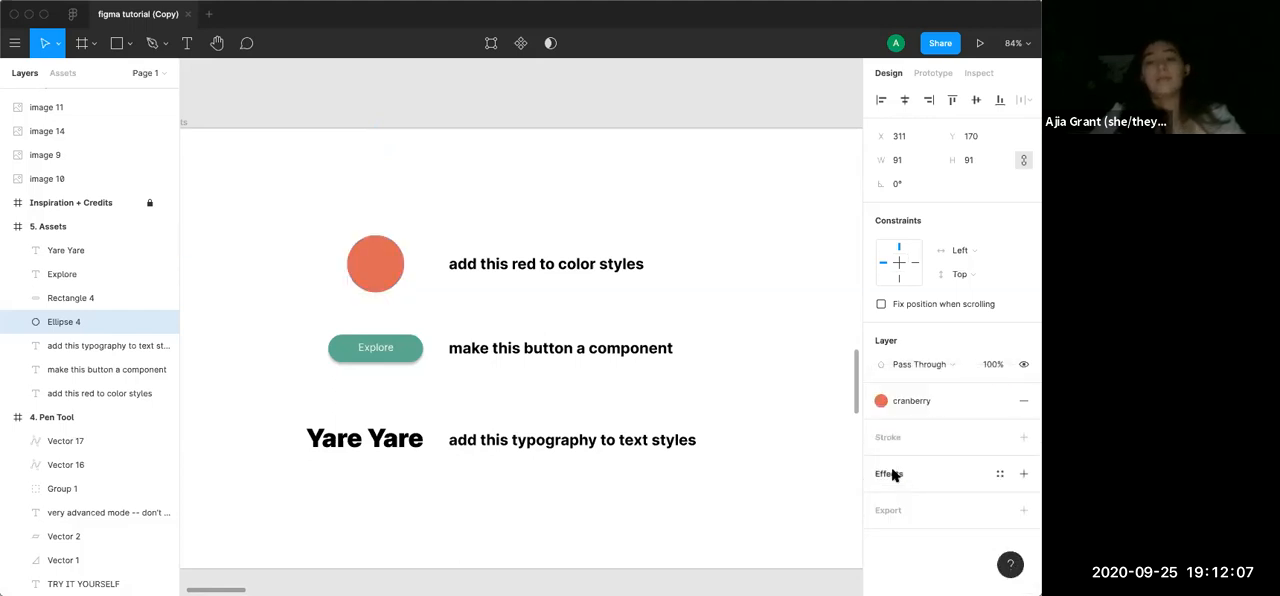
click(767, 467)
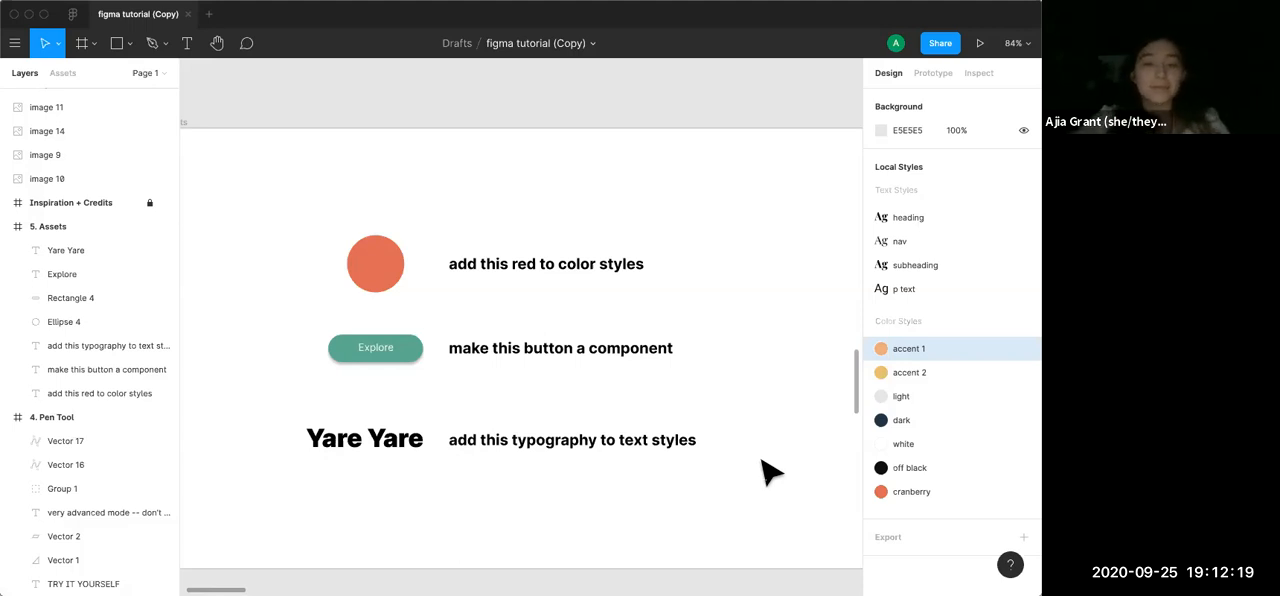
Create a text style named jojos from the Yare Yare text, and deselect the text
click(397, 446)
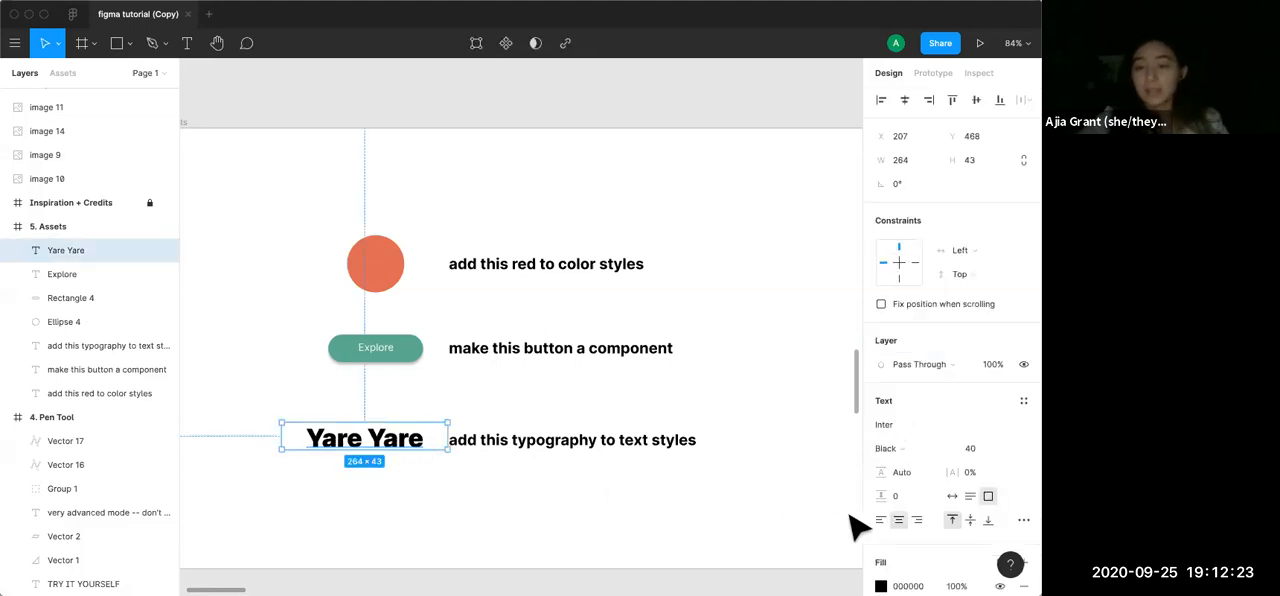
click(1021, 401)
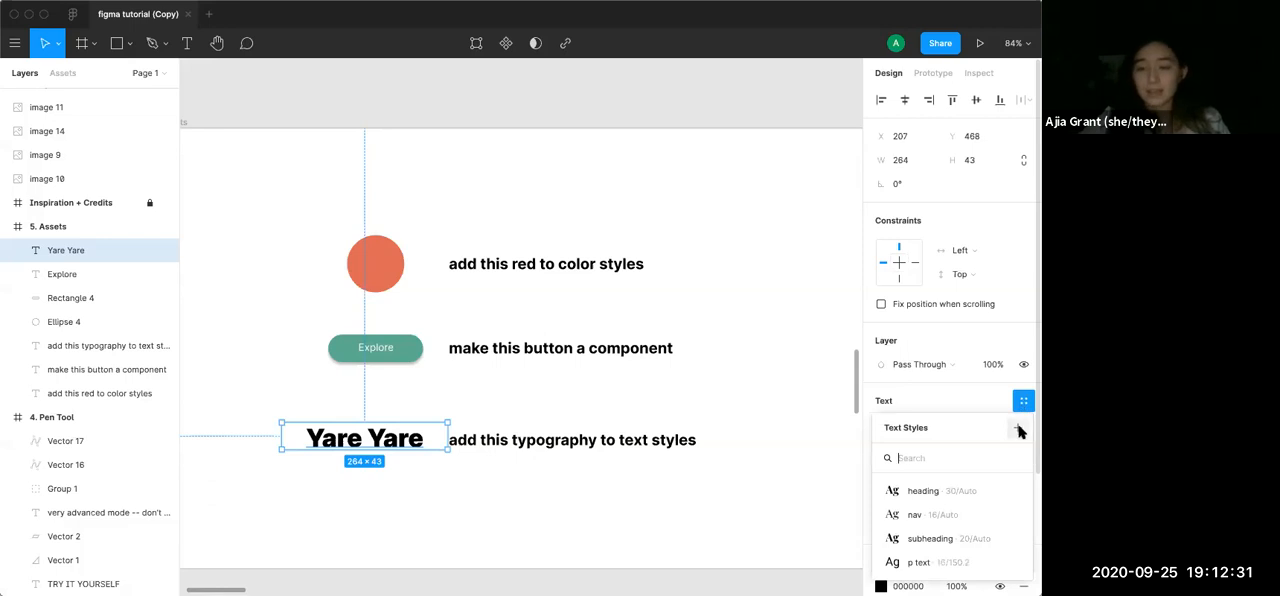
click(1017, 428)
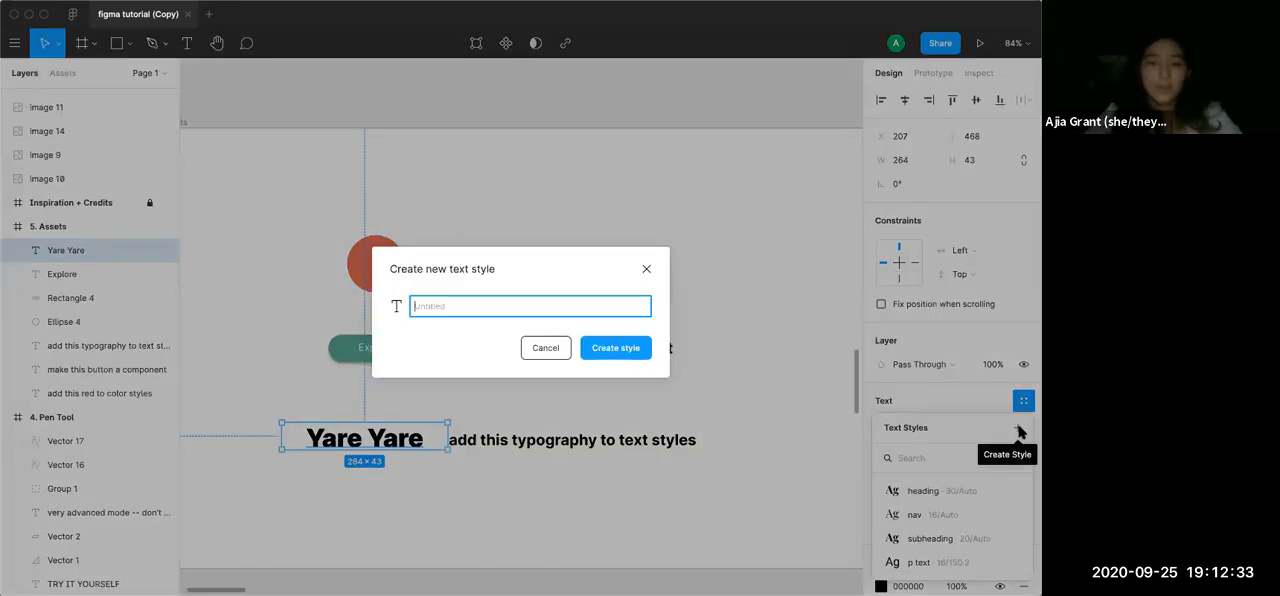
text(jojos)
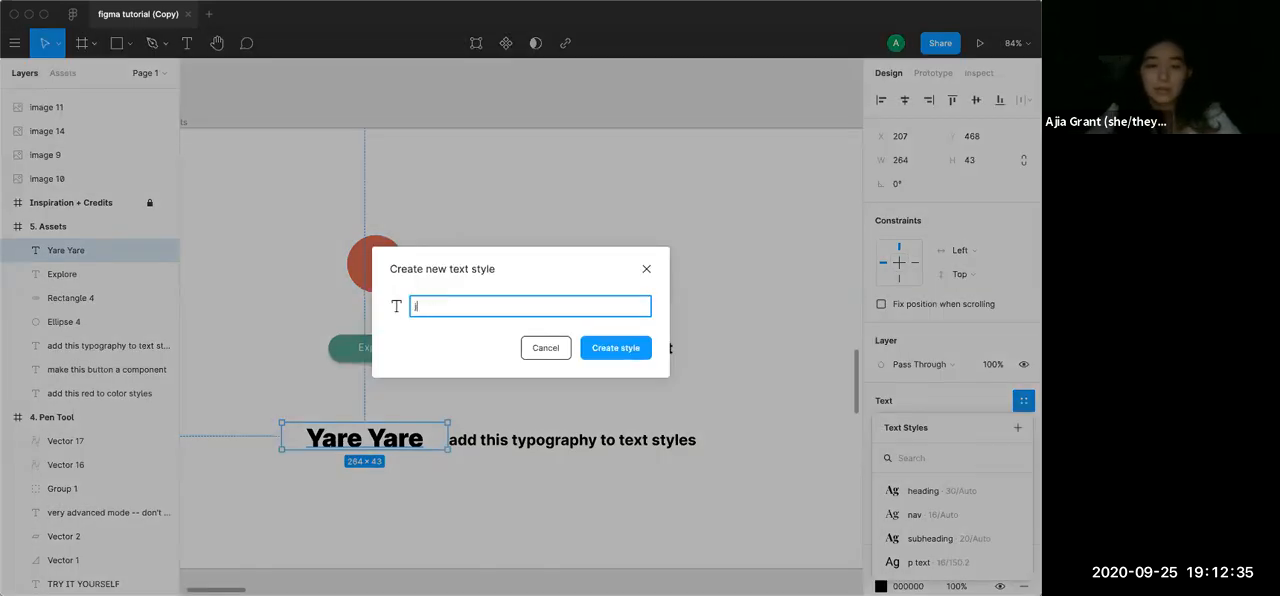
click(606, 348)
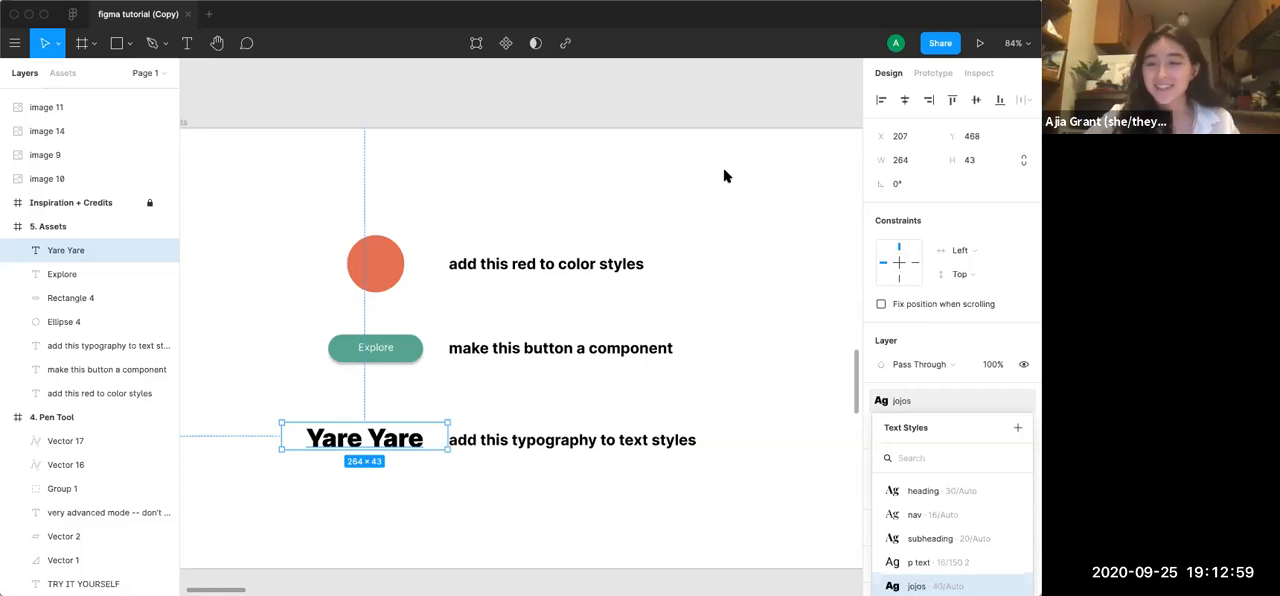
click(808, 427)
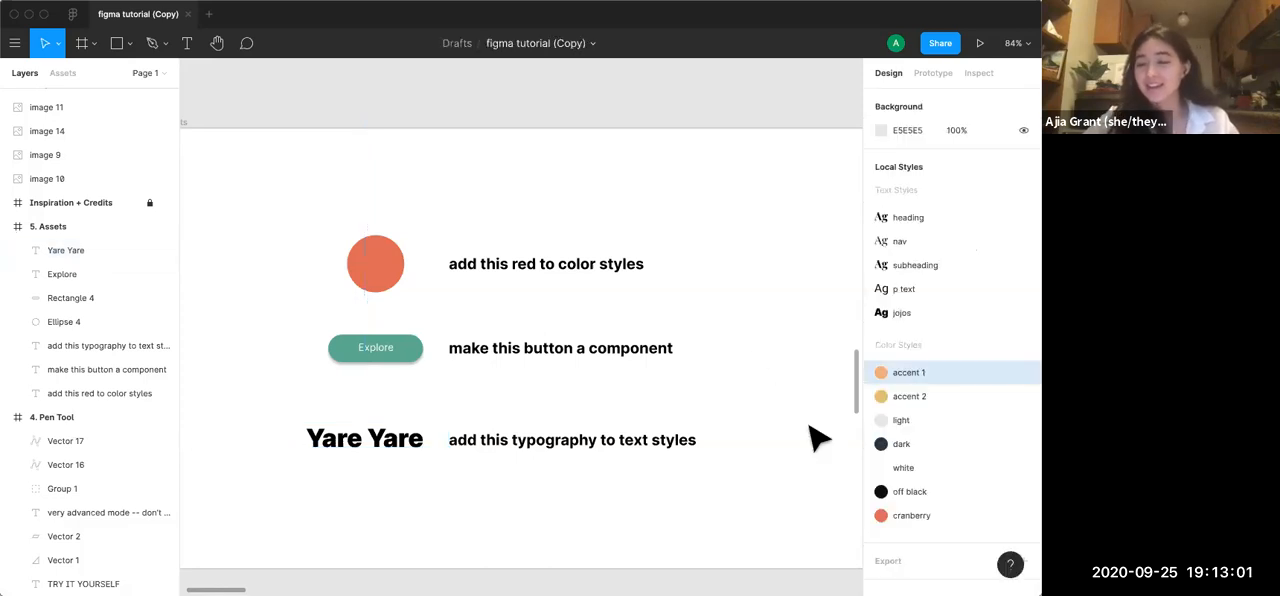
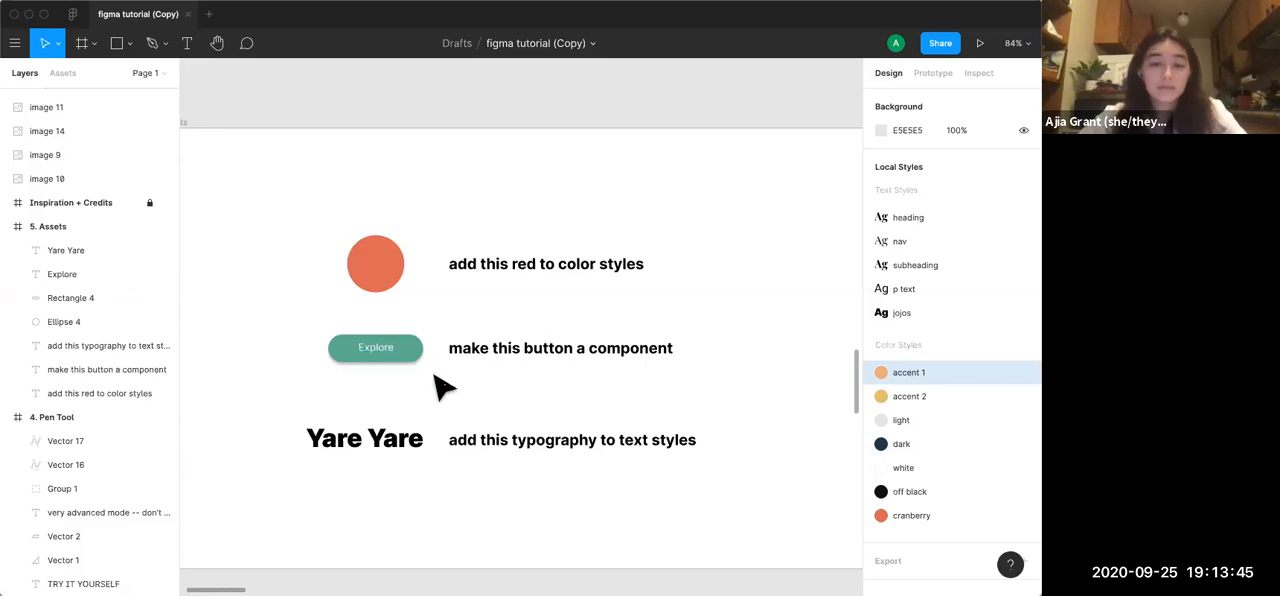
Make the Explore button's text and rectangle in the Assets frame into a component
drag(320, 330, 428, 370)
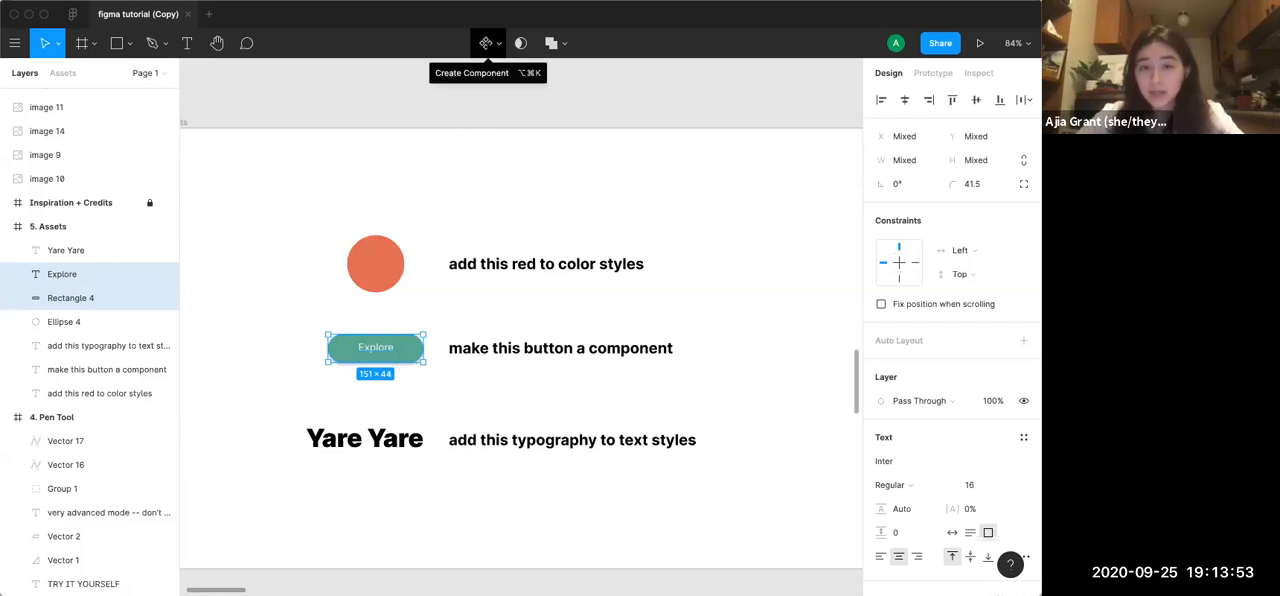
right_click(412, 352)
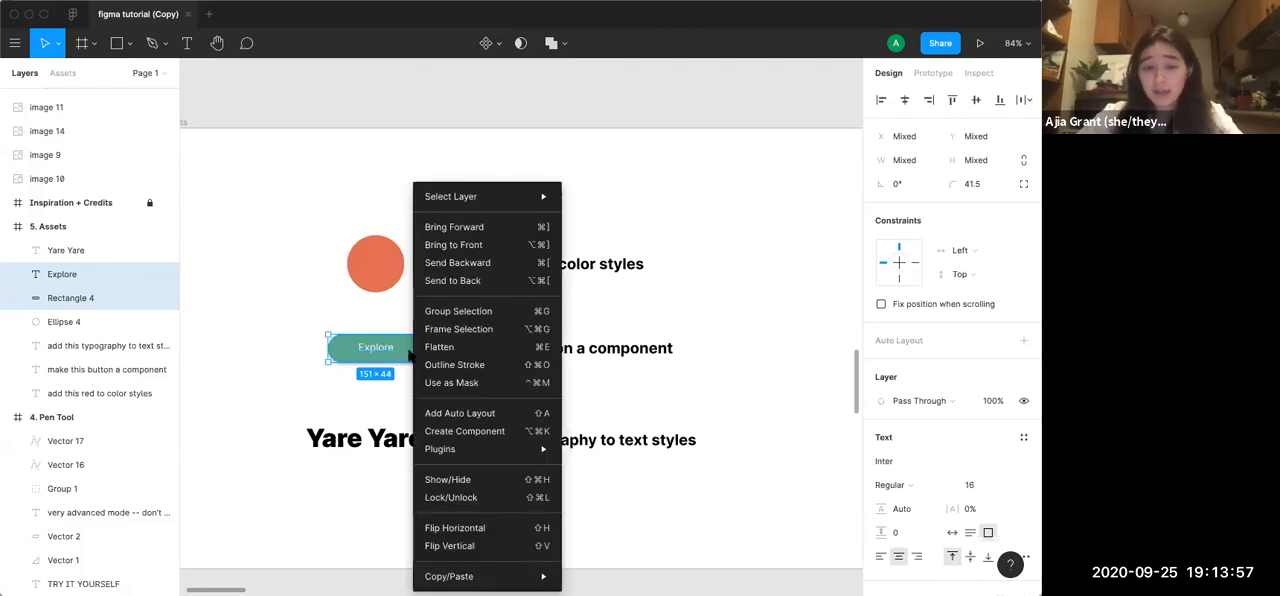
click(463, 431)
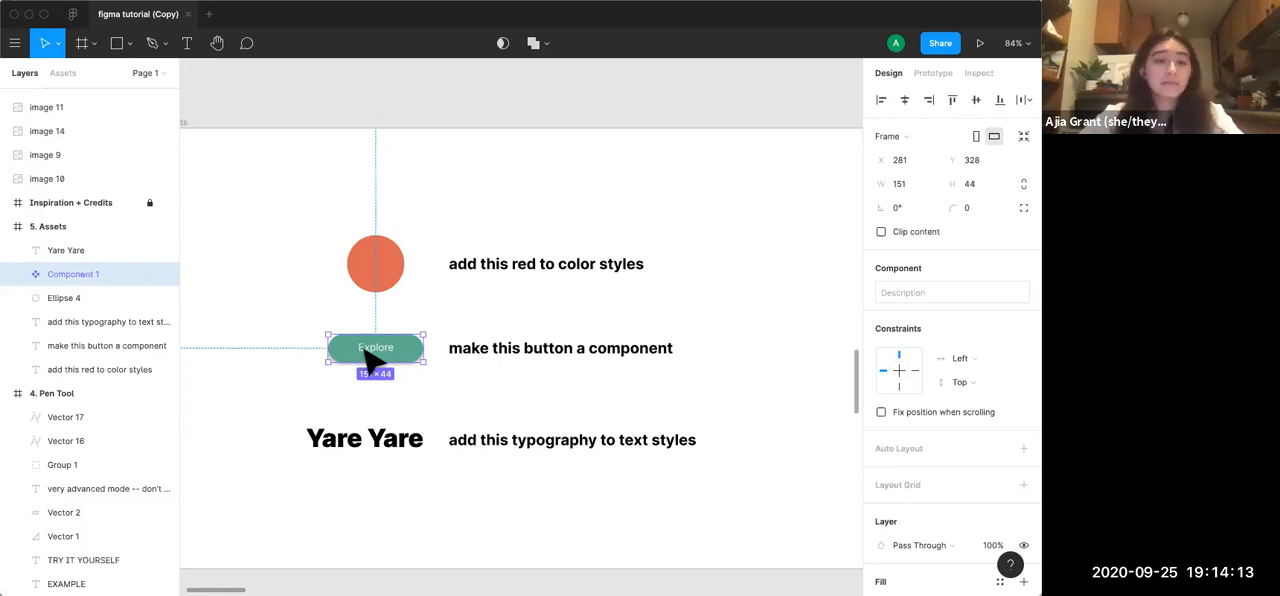
Paste an instance of the Explore button component and place it between the component and exercise text lines
key(super+v)
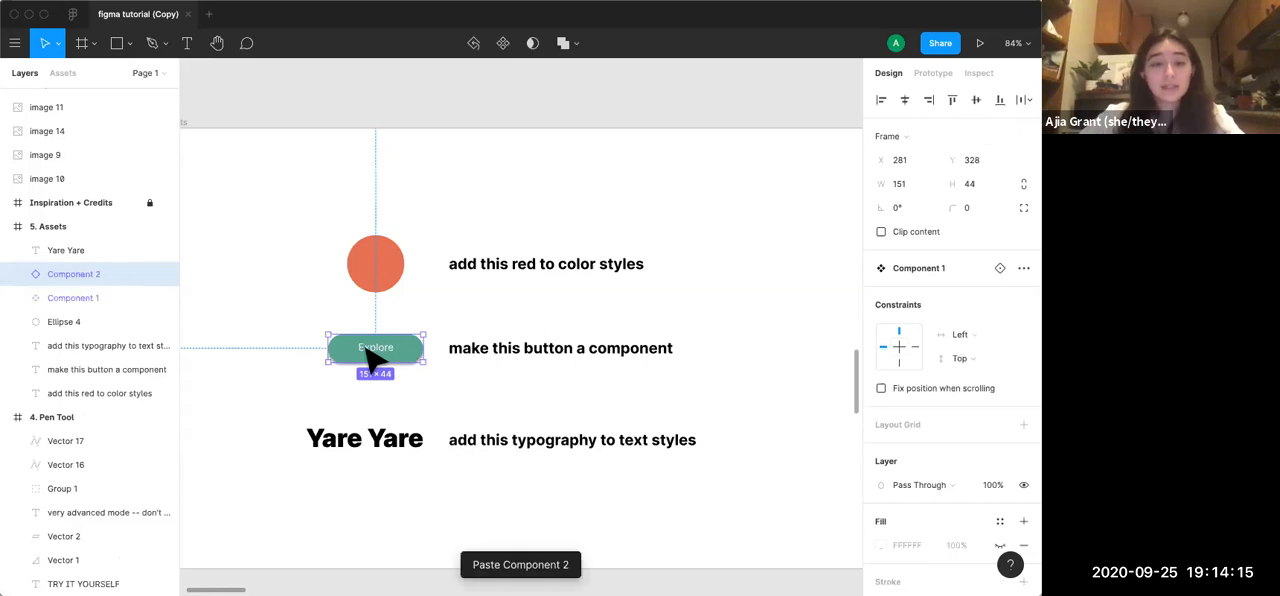
drag(375, 360, 487, 406)
Change the main component's label to Submit to test its effect on the instance, and undo the change
click(394, 347)
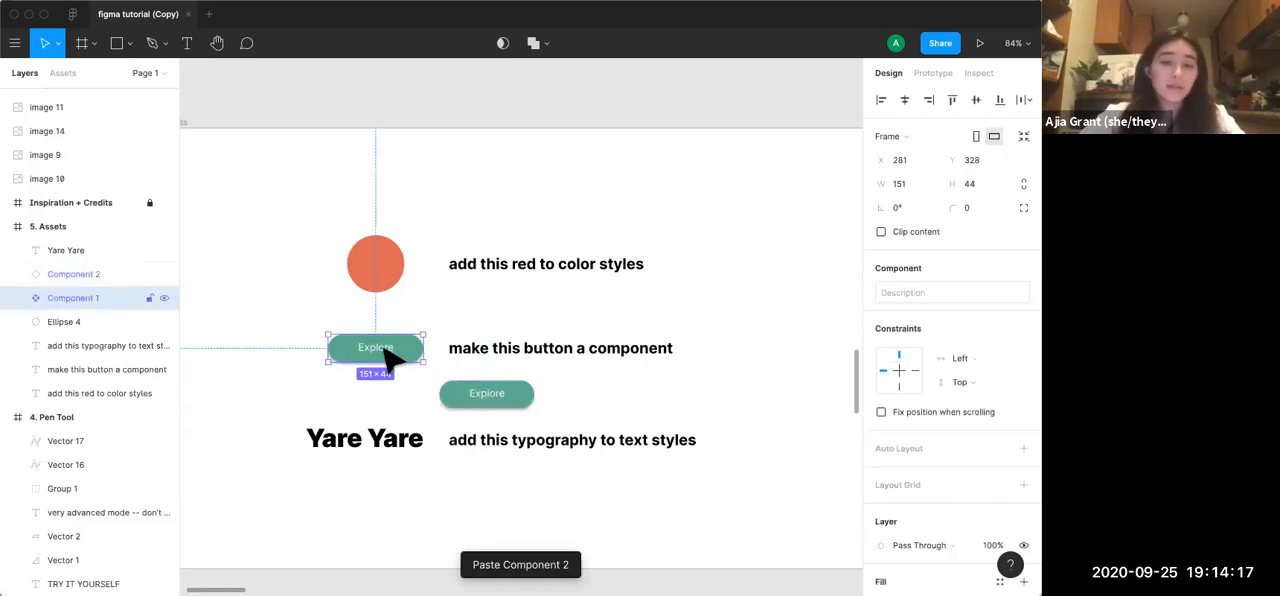
double_click(386, 347)
double_click(388, 348)
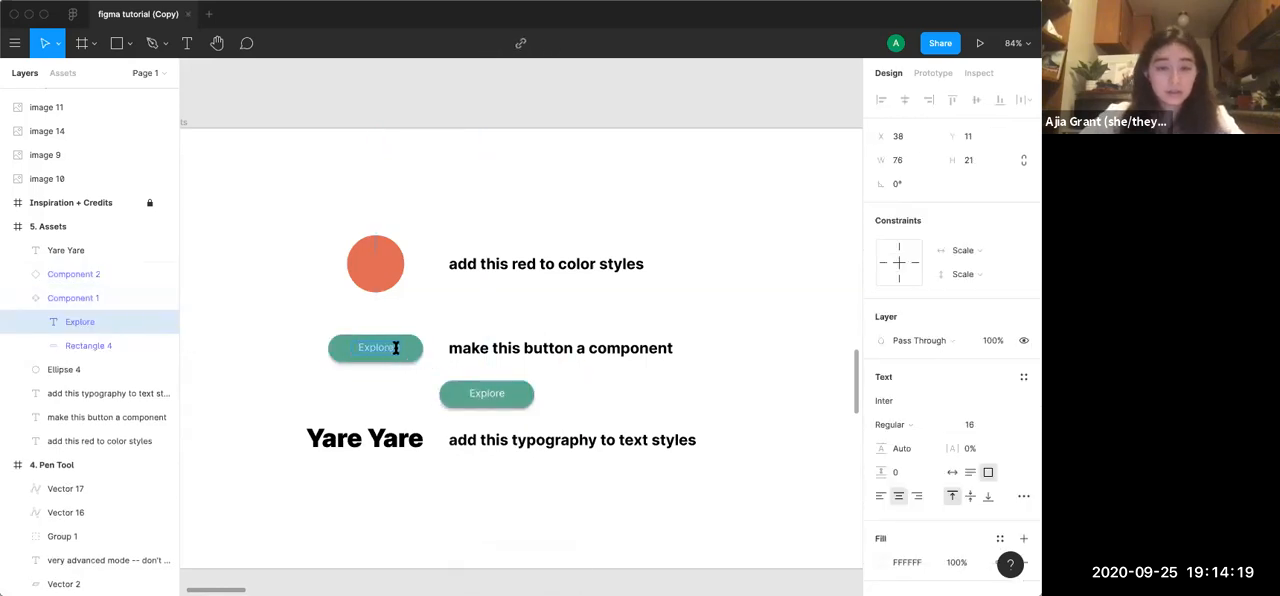
text(Submit)
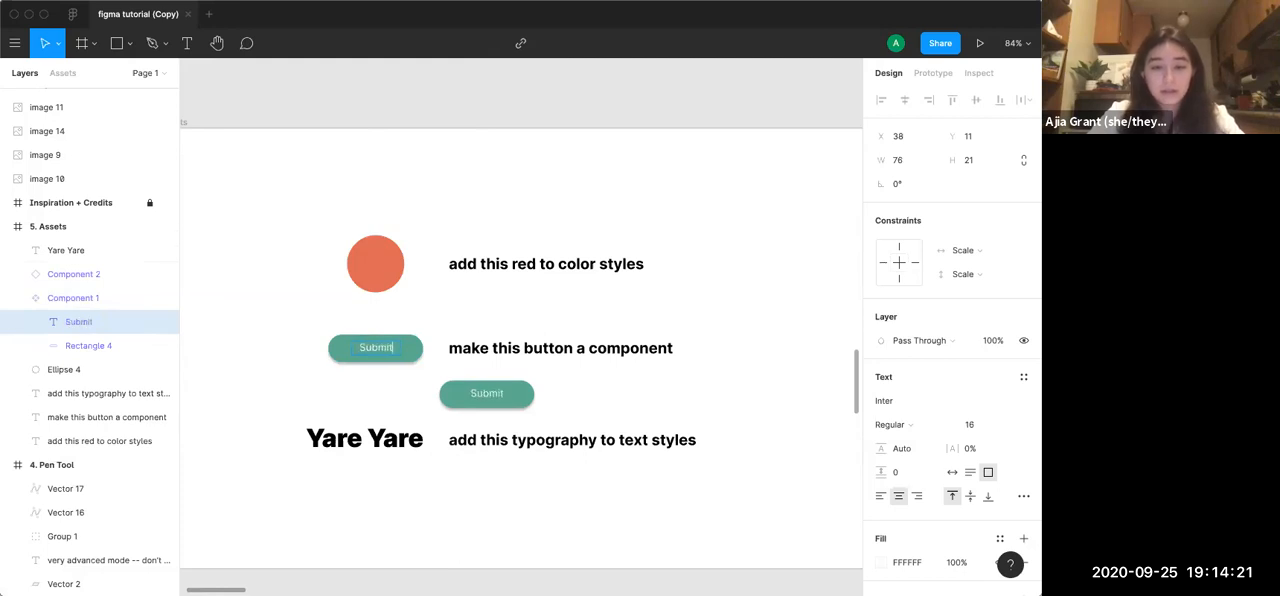
key(super+z)
Override only the instance's label with Submit, undo the override, and deselect the instance
click(490, 396)
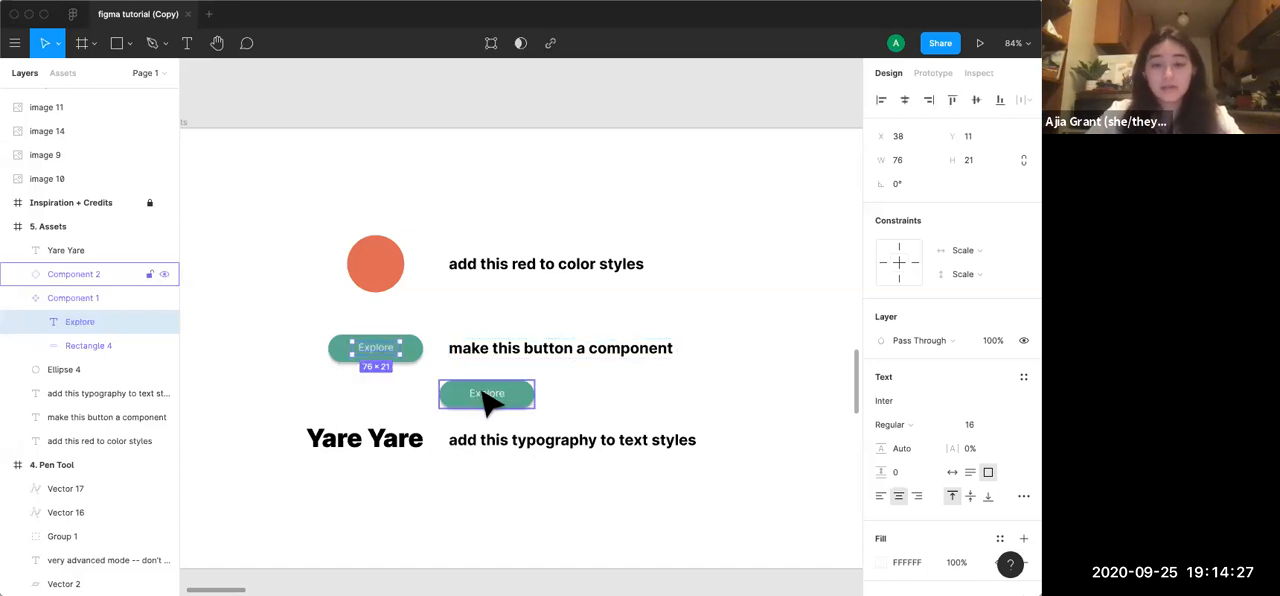
double_click(491, 394)
double_click(492, 393)
text(Submit)
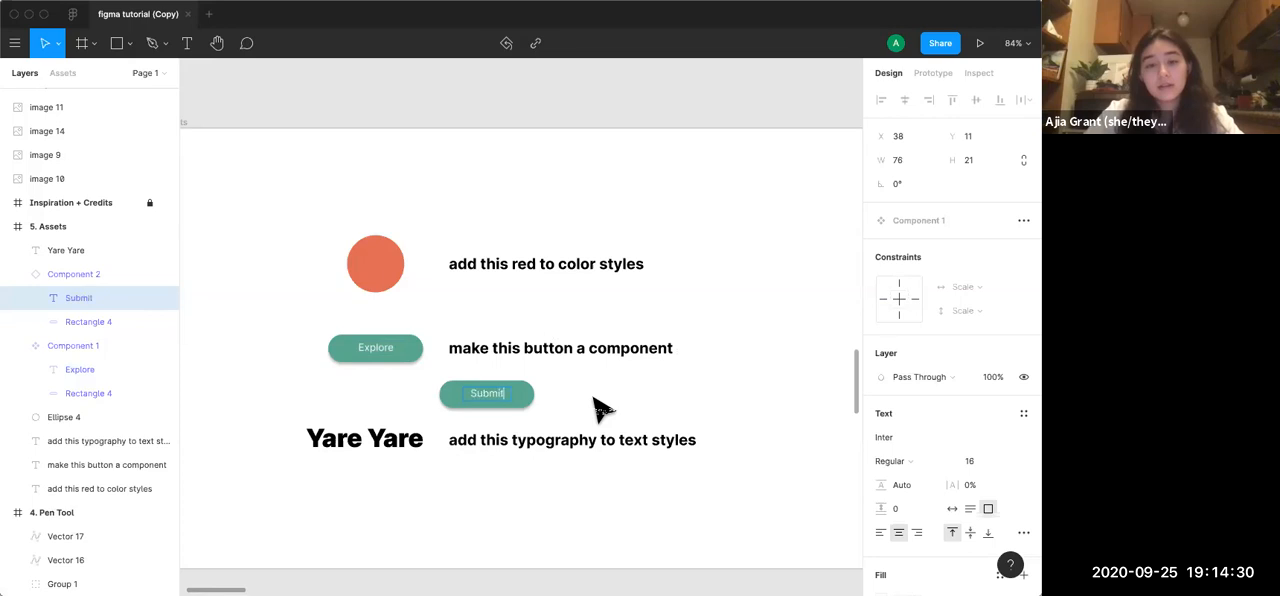
key(Escape)
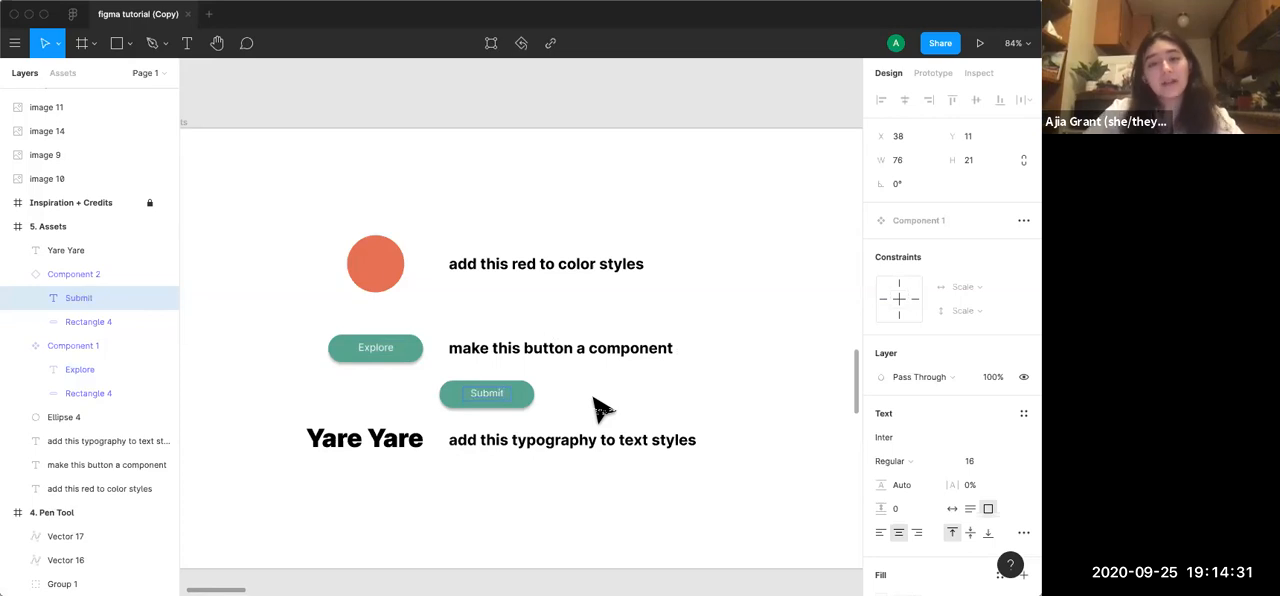
key(super+z)
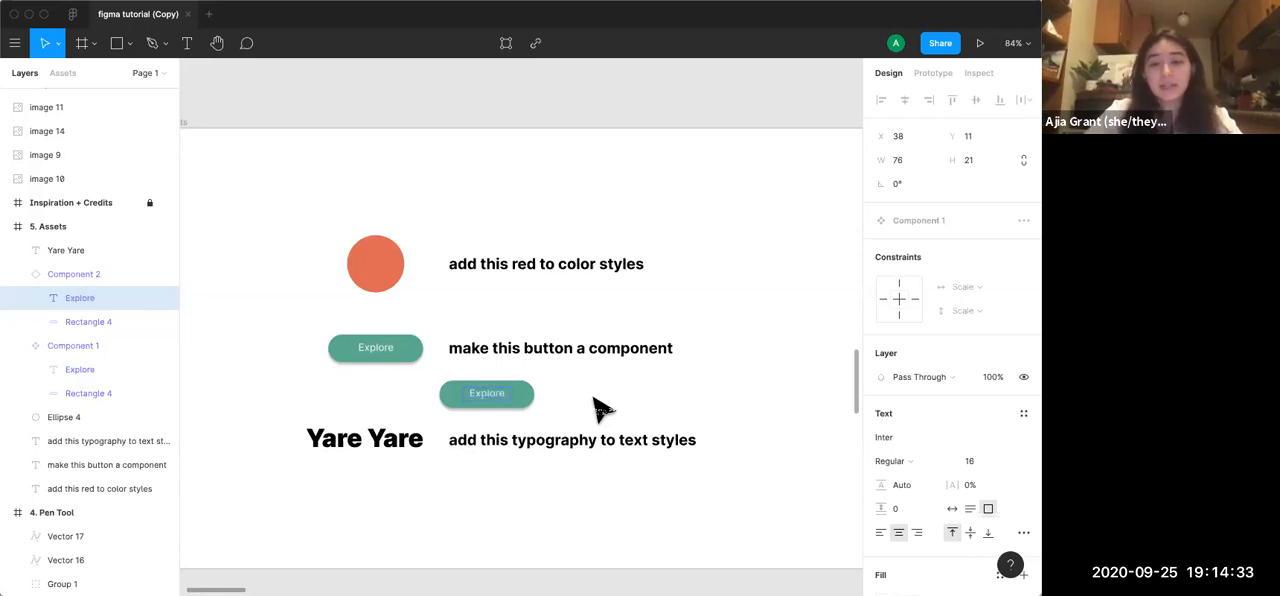
key(Escape)
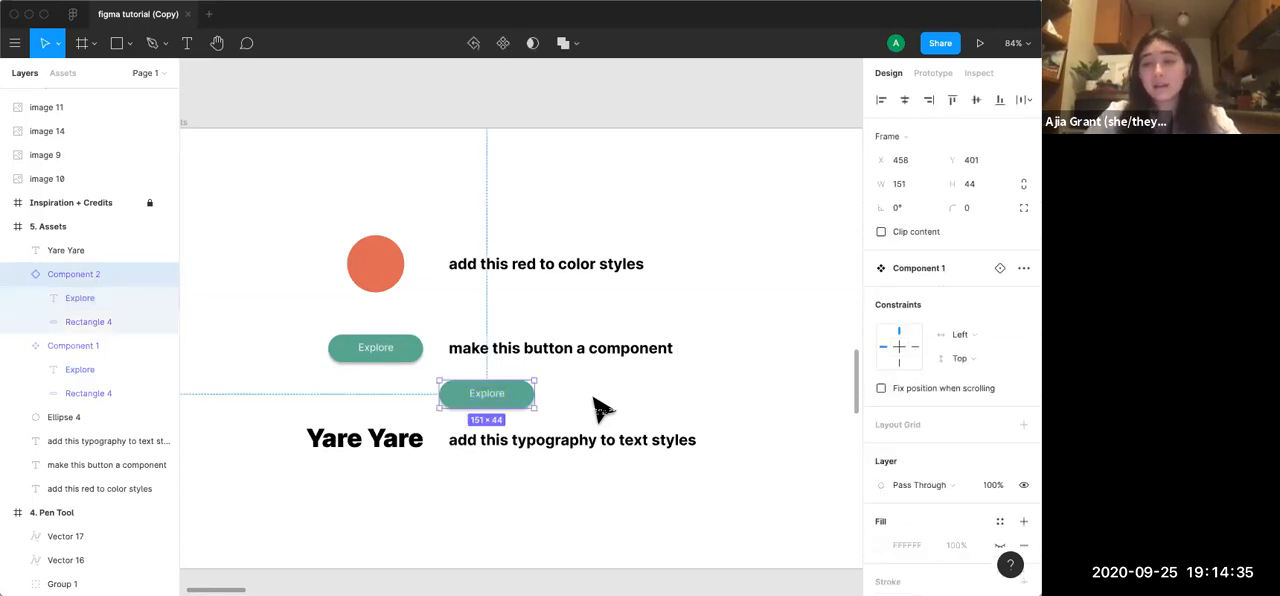
click(600, 408)
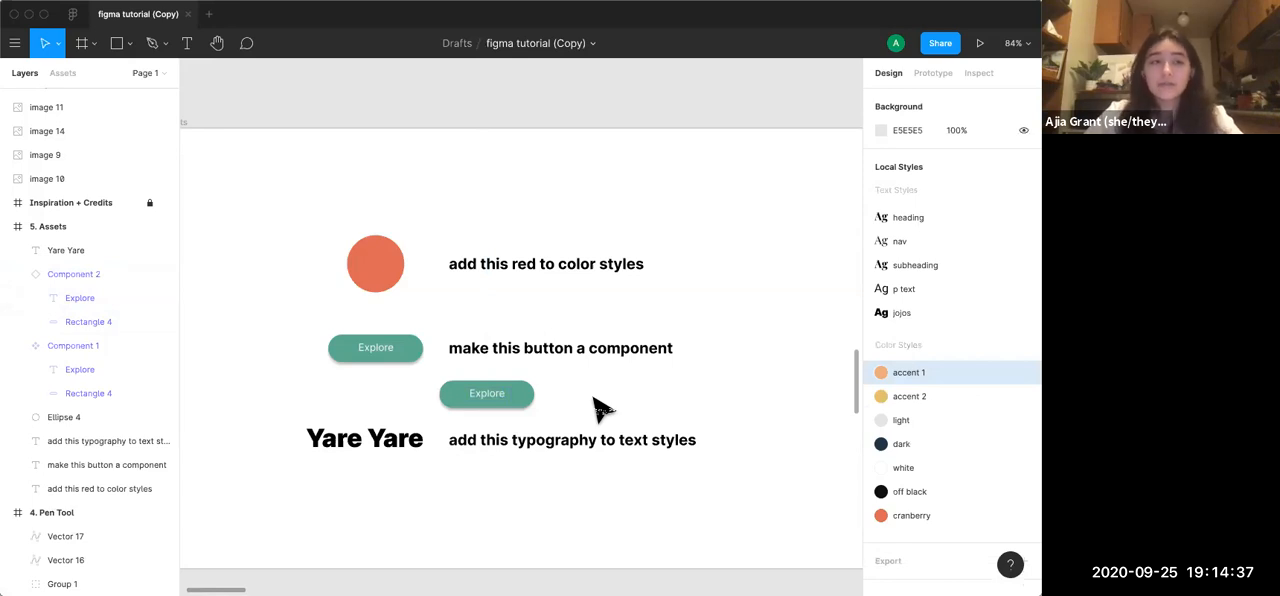
Delete the pasted button instance from the Assets frame
drag(474, 408, 402, 407)
key(BackSpace)
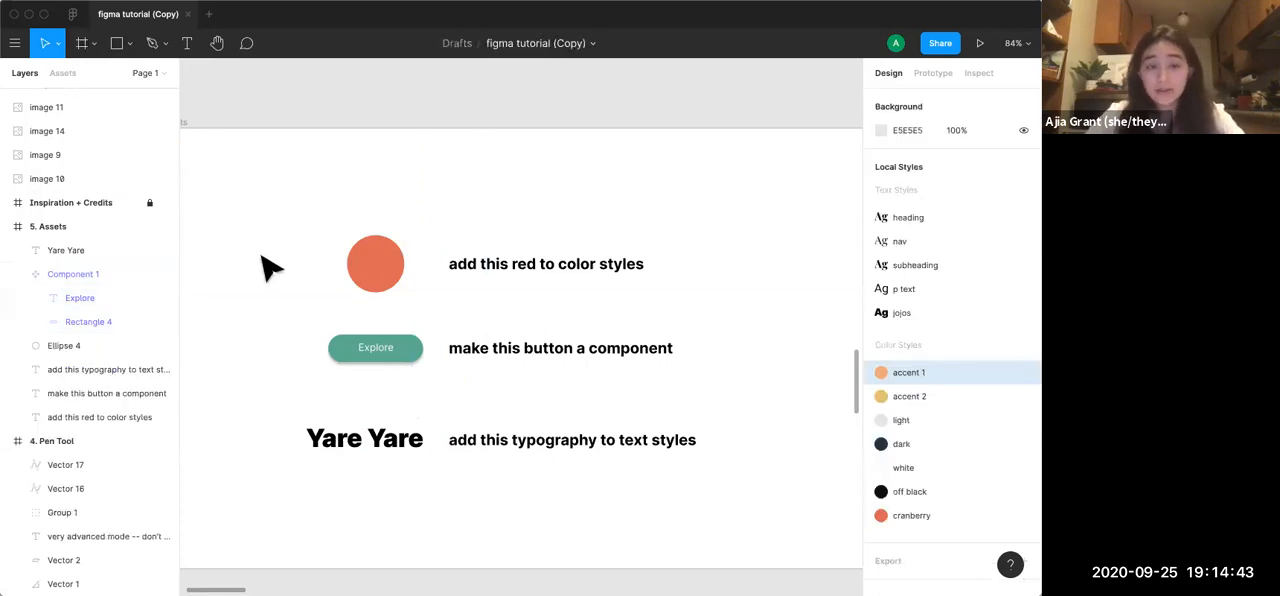
Show the file's local components and bring the whole 5. Assets frame into view
click(60, 75)
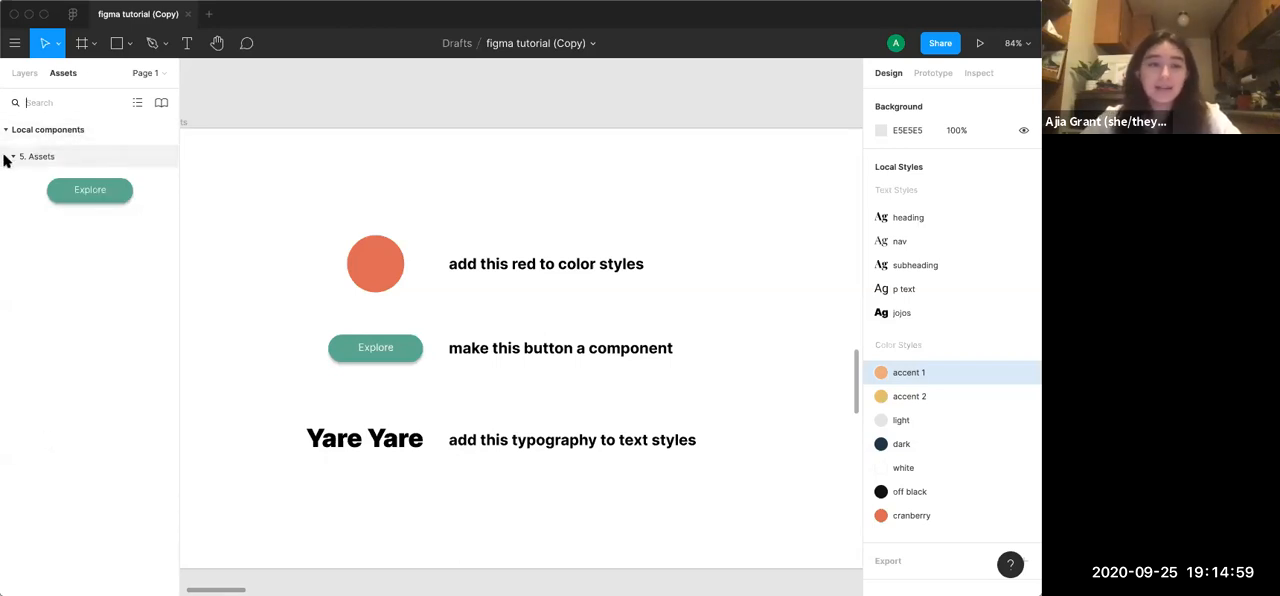
scroll(292, 222, down, 2)
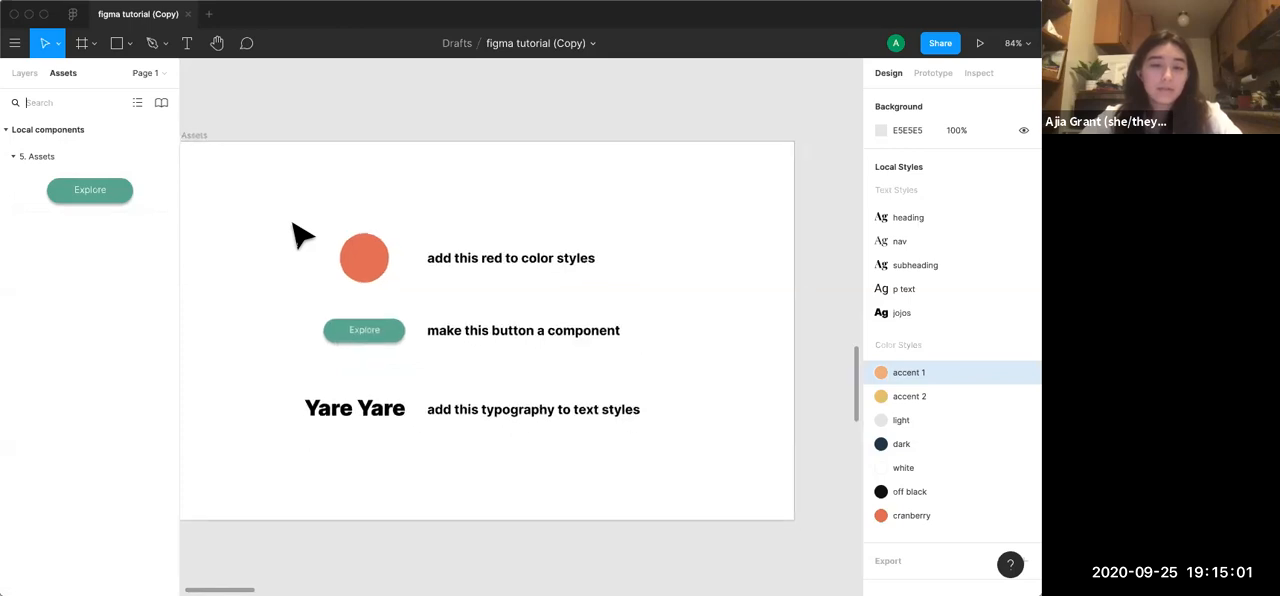
scroll(292, 222, left, 1)
scroll(292, 222, left, 1)
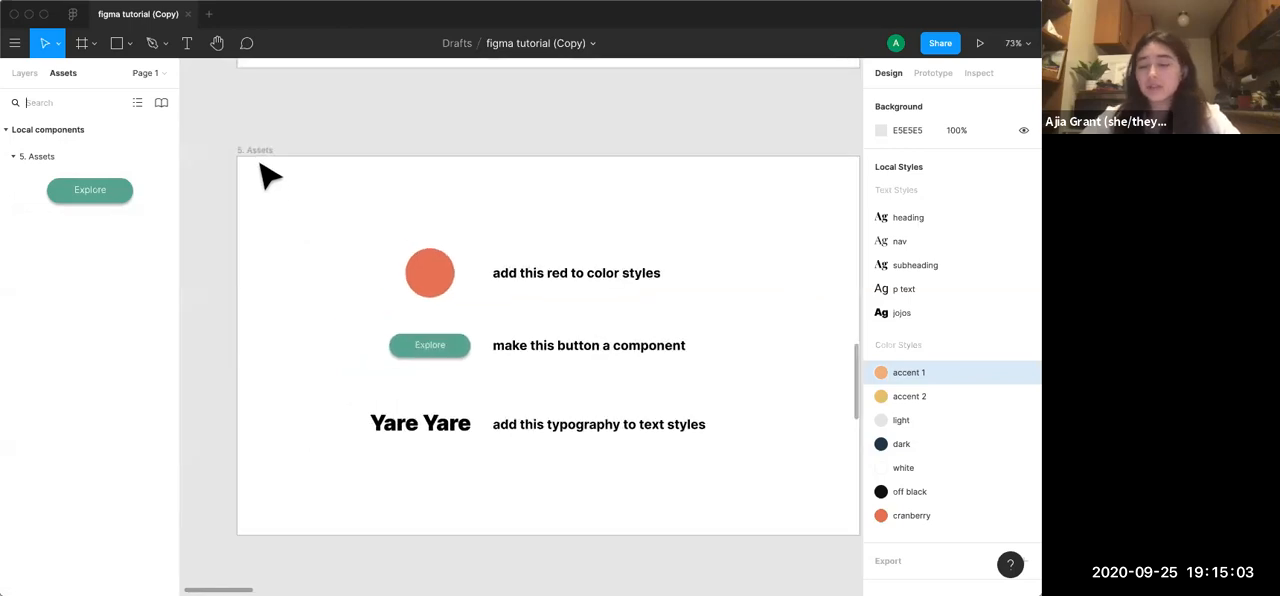
scroll(268, 176, right, 1)
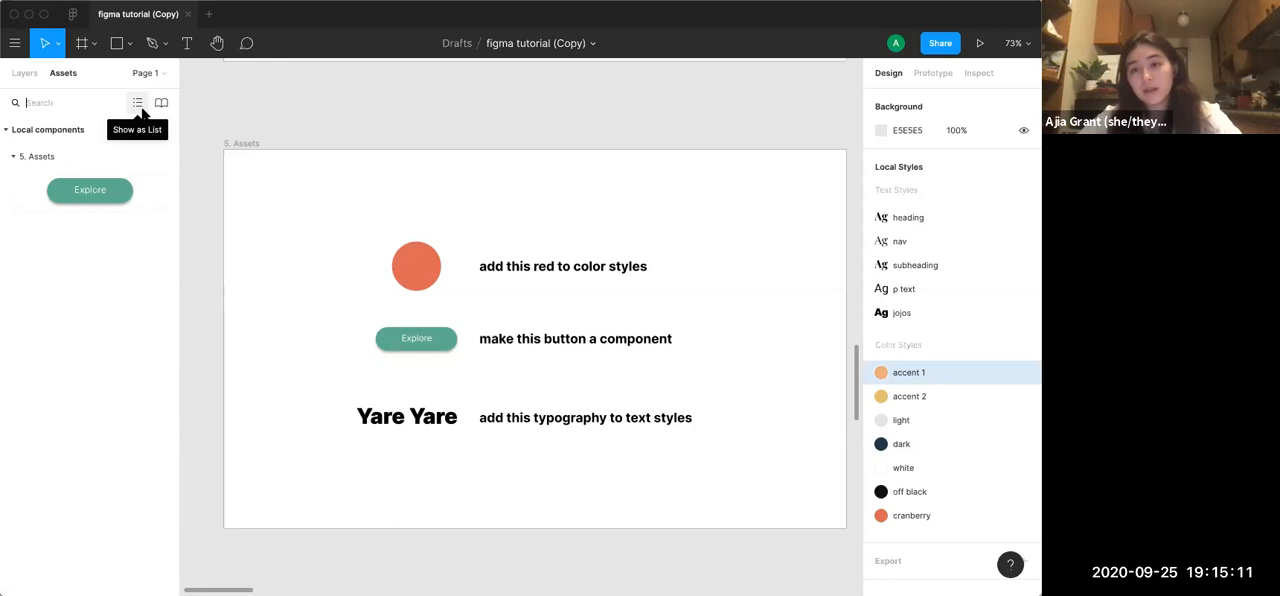
Return to the layer list and collapse the 1. Keyboard Shortcuts frame directly above Low Fidelity
click(24, 74)
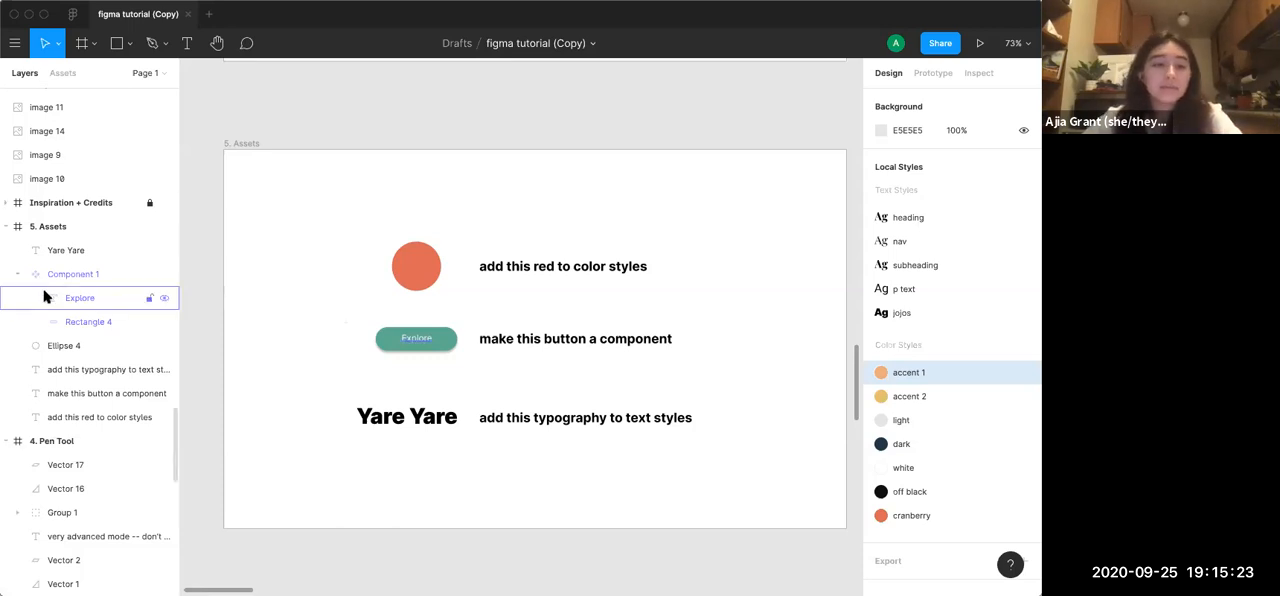
scroll(44, 295, up, 15)
scroll(44, 295, up, 5)
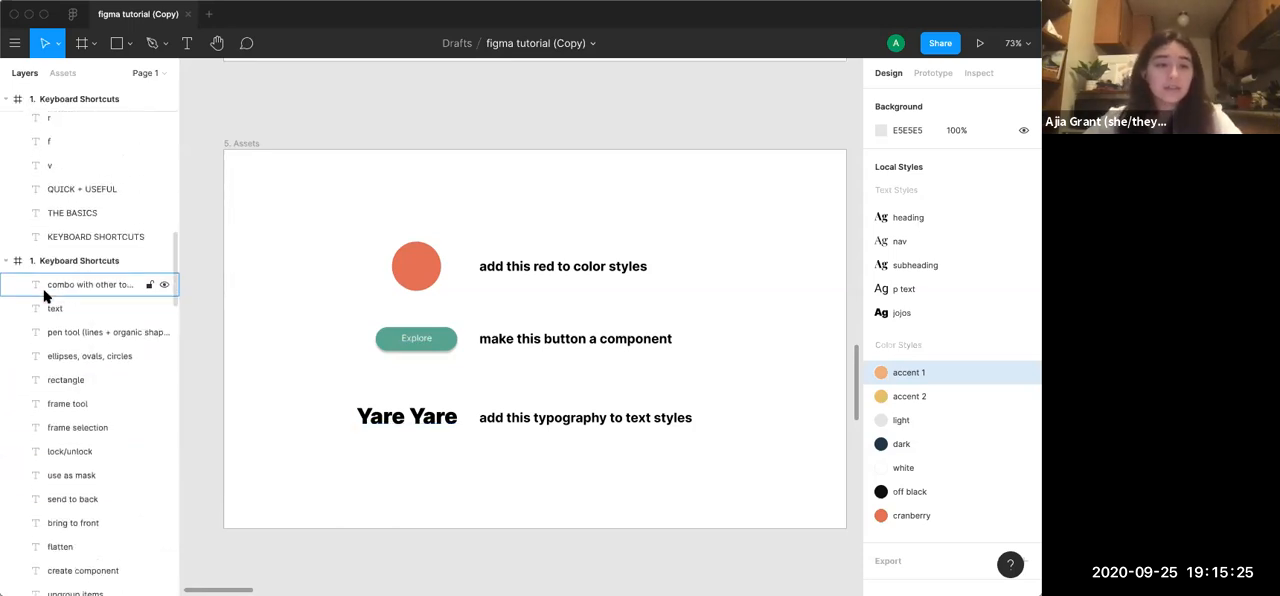
click(7, 260)
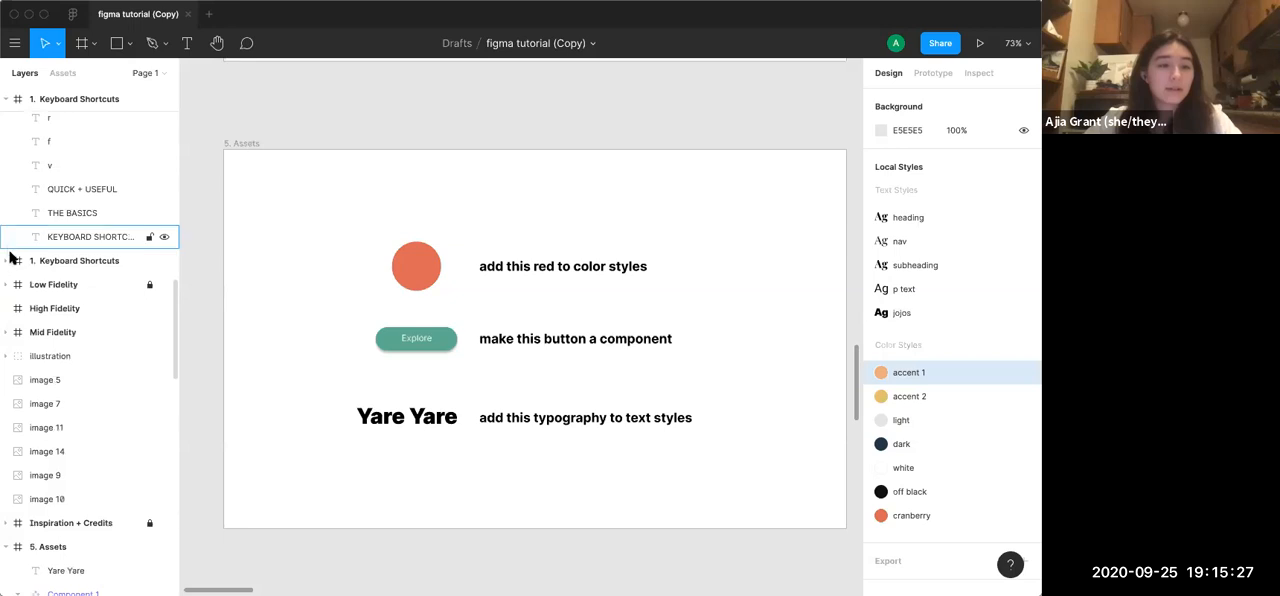
click(5, 356)
click(5, 357)
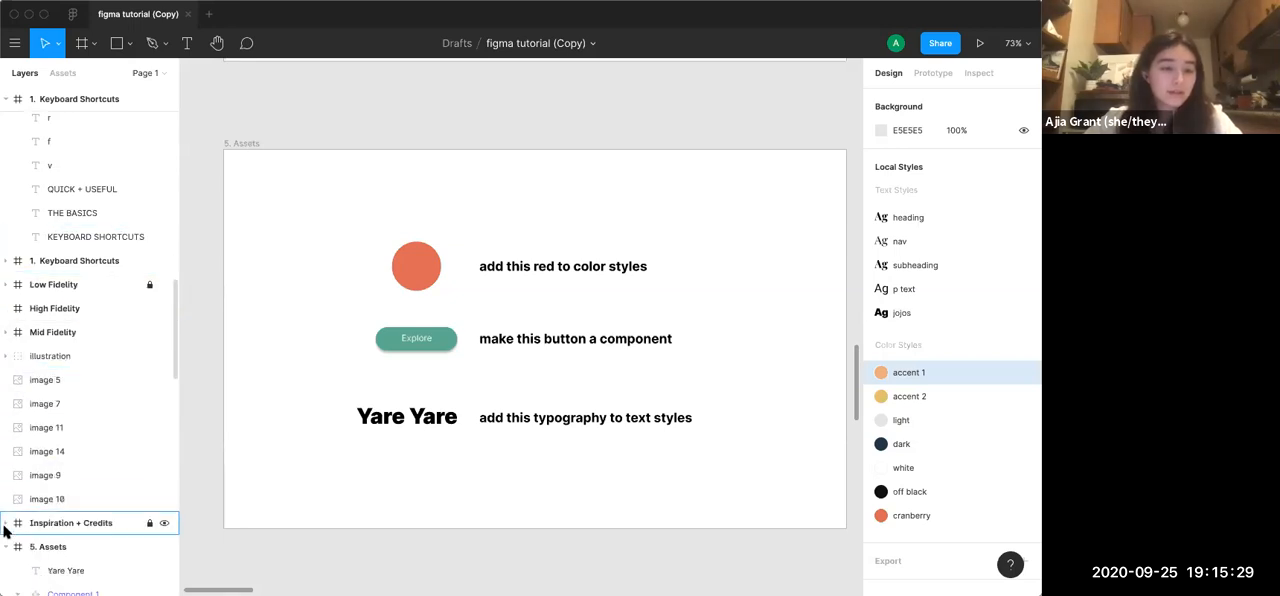
Collapse the 5. Assets, 4. Pen Tool, 3. Shapes and 2. Text Practice frames in the layer list
scroll(4, 545, down, 5)
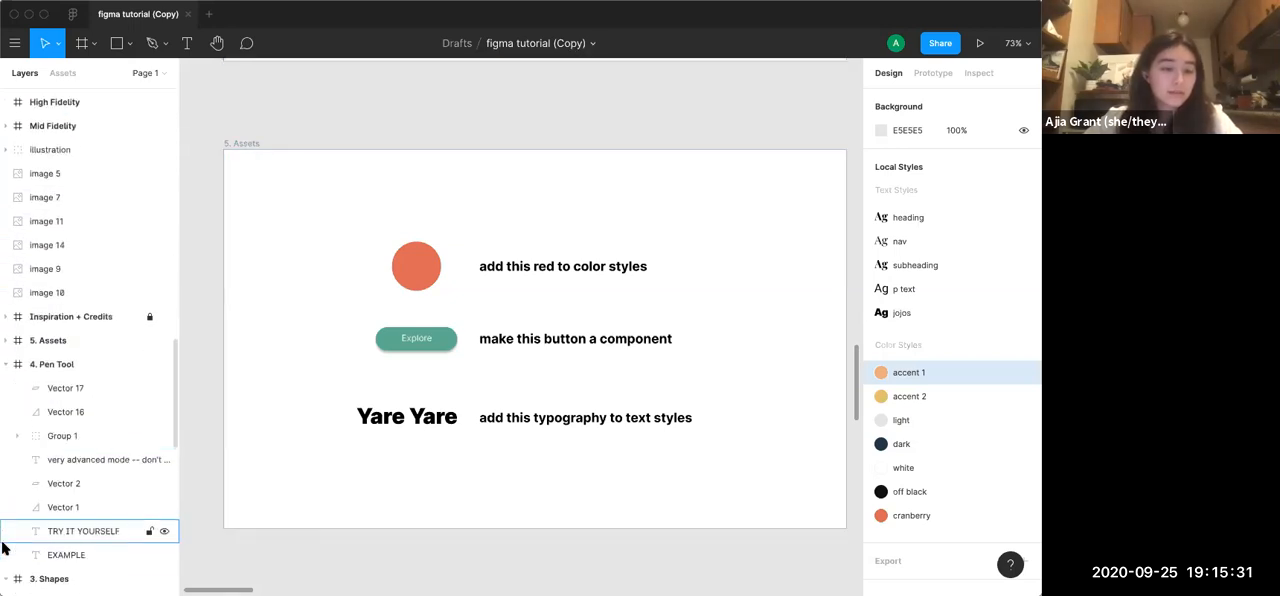
click(6, 364)
click(6, 389)
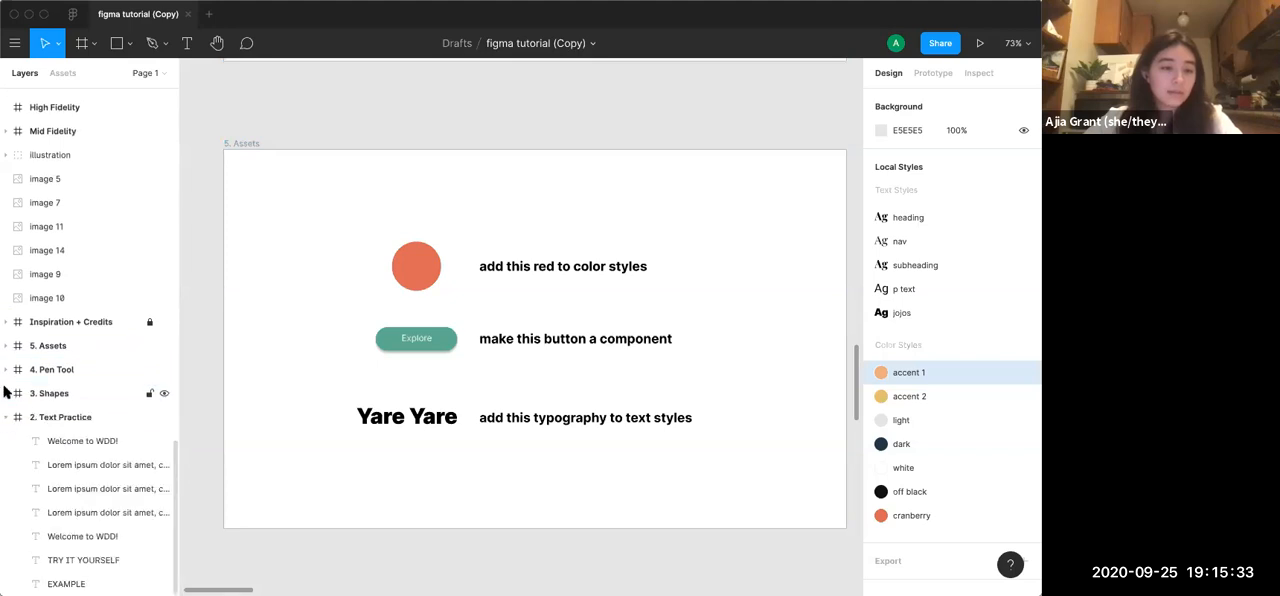
click(5, 416)
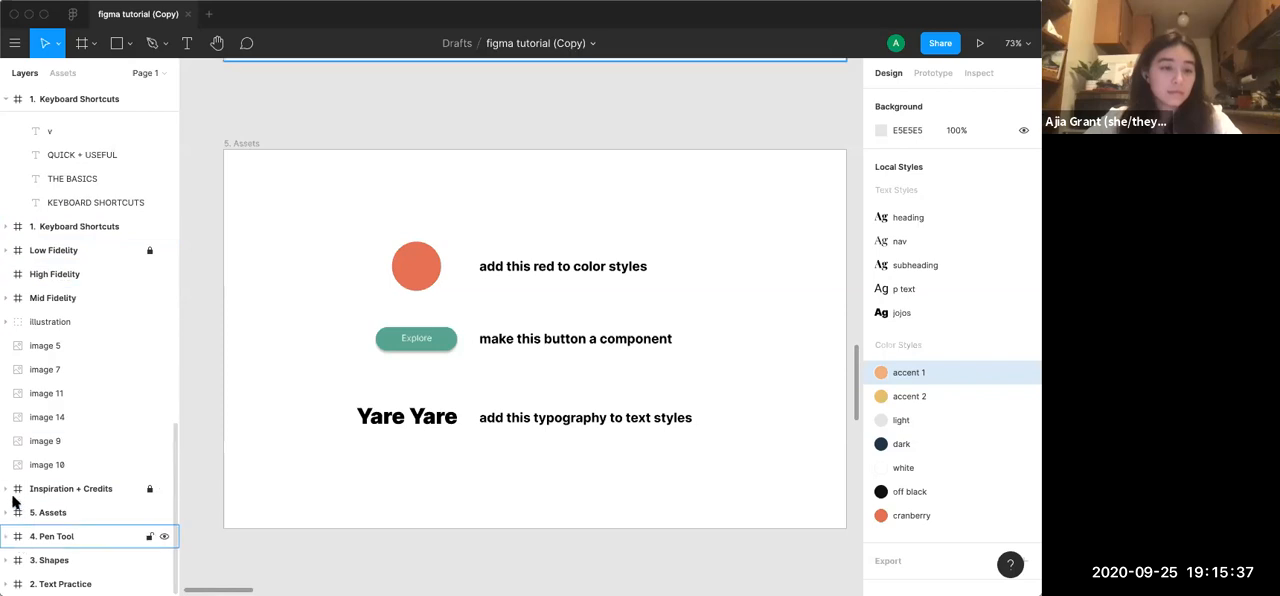
Collapse the other 1. Keyboard Shortcuts frame so the layer list shows only top-level items
scroll(15, 450, up, 8)
scroll(20, 420, up, 10)
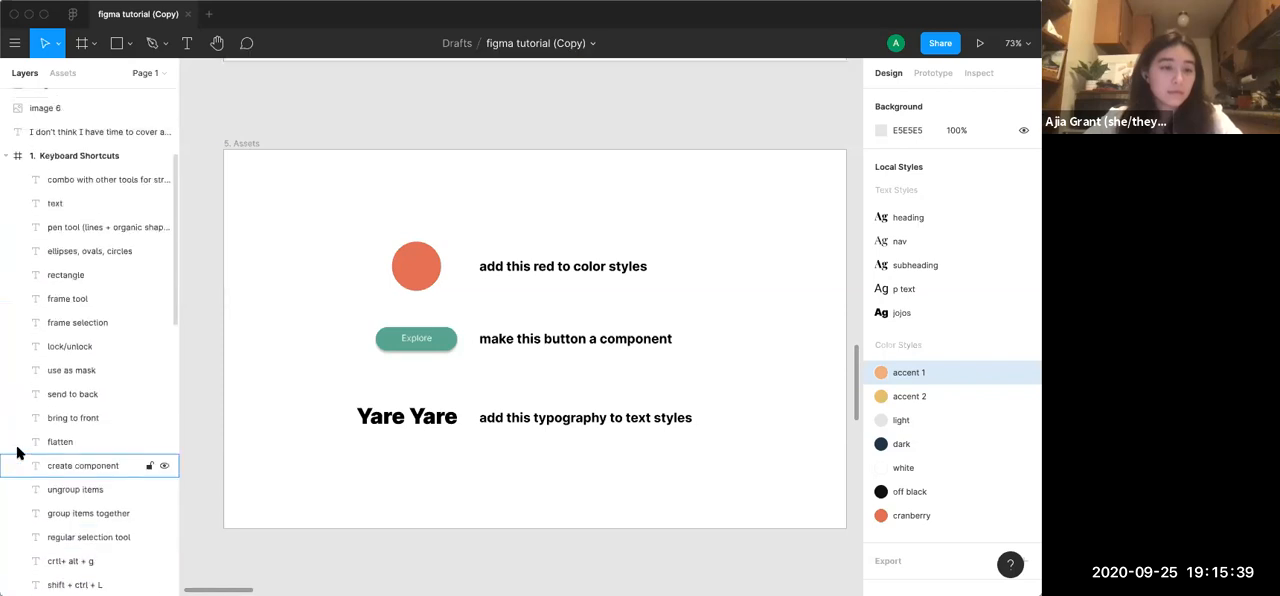
click(6, 274)
scroll(6, 278, up, 3)
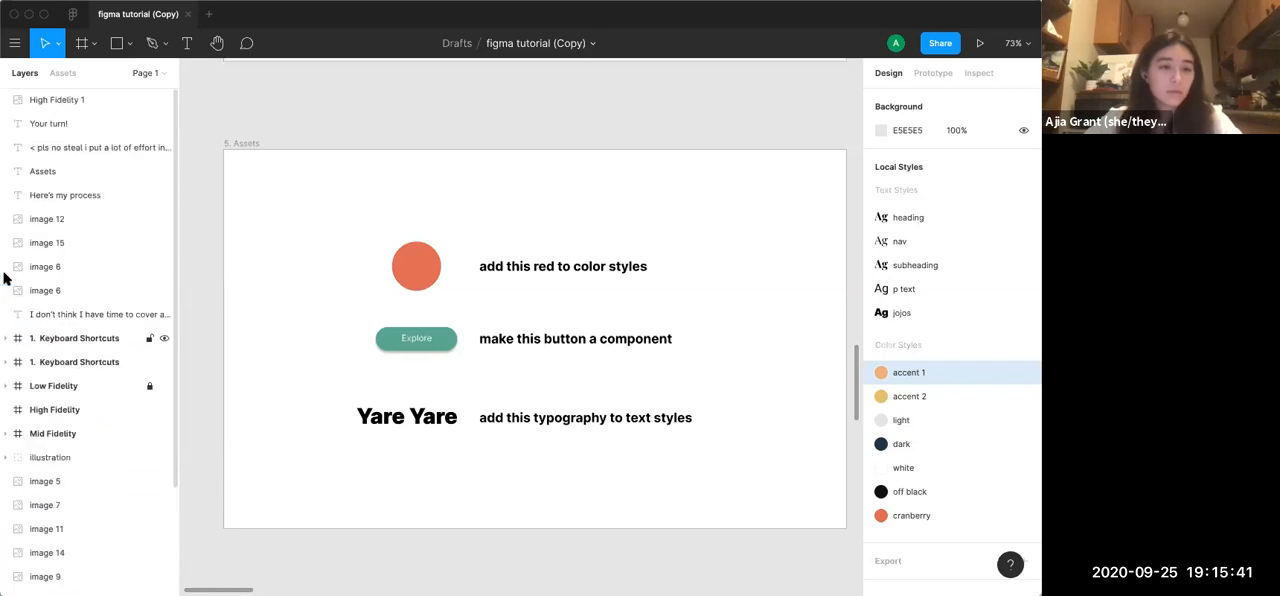
scroll(65, 548, down, 6)
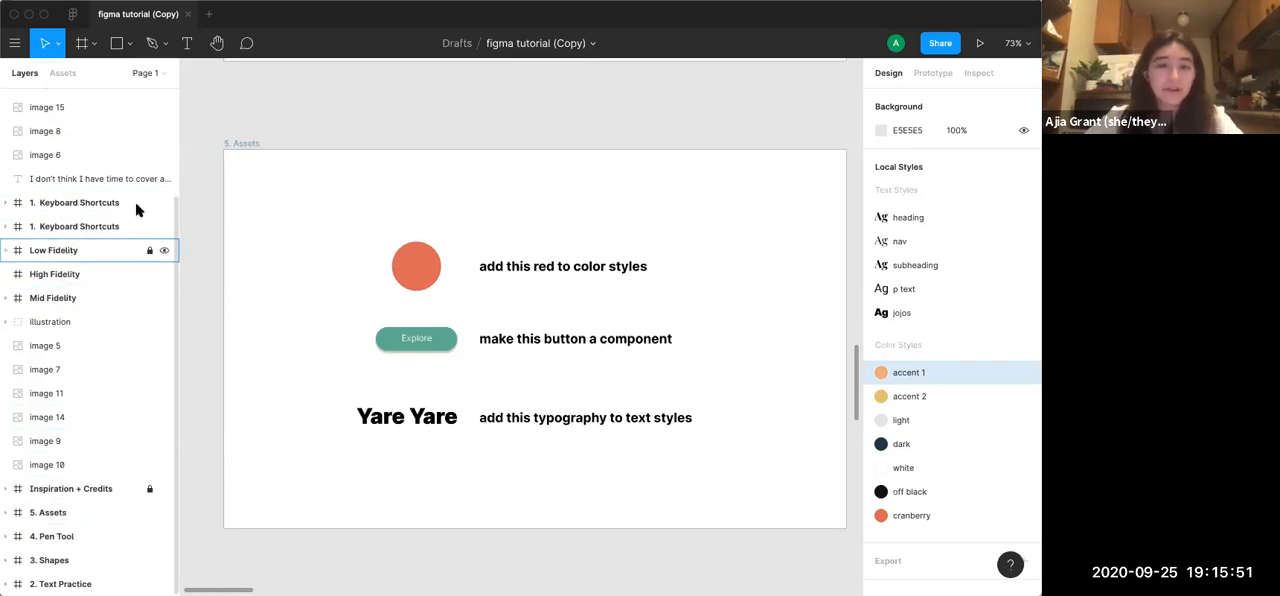
Examine the page's layout, from the numbered tutorial frames across to the Low, Mid and High Fidelity designs and image assets
scroll(247, 155, down, 10)
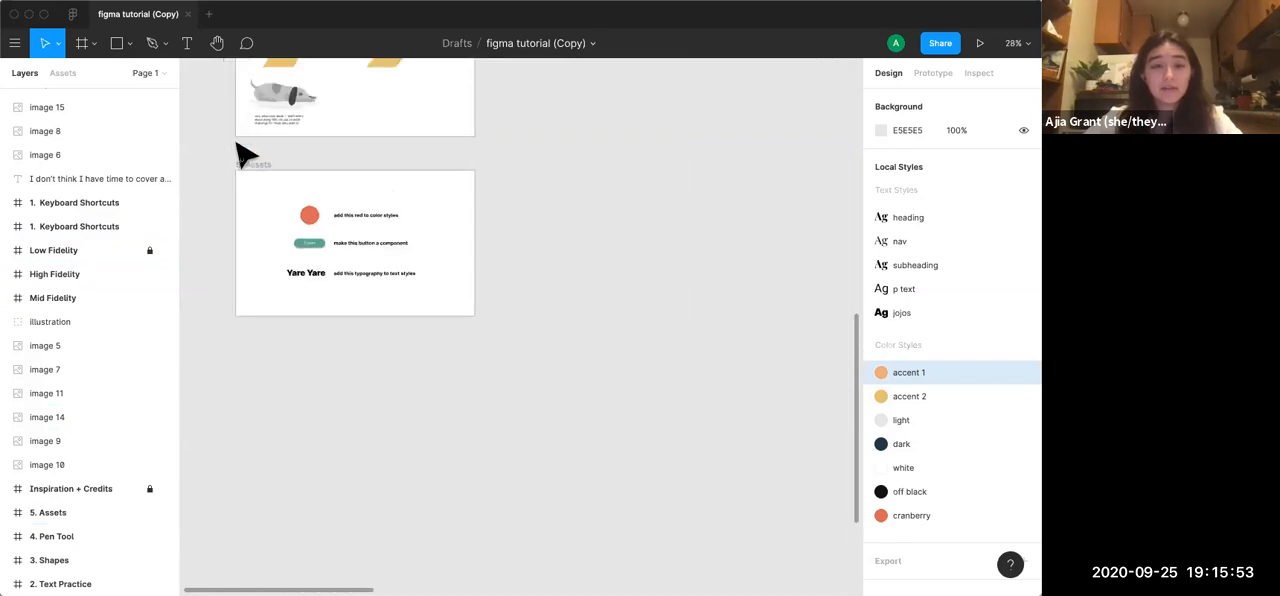
scroll(238, 150, down, 4)
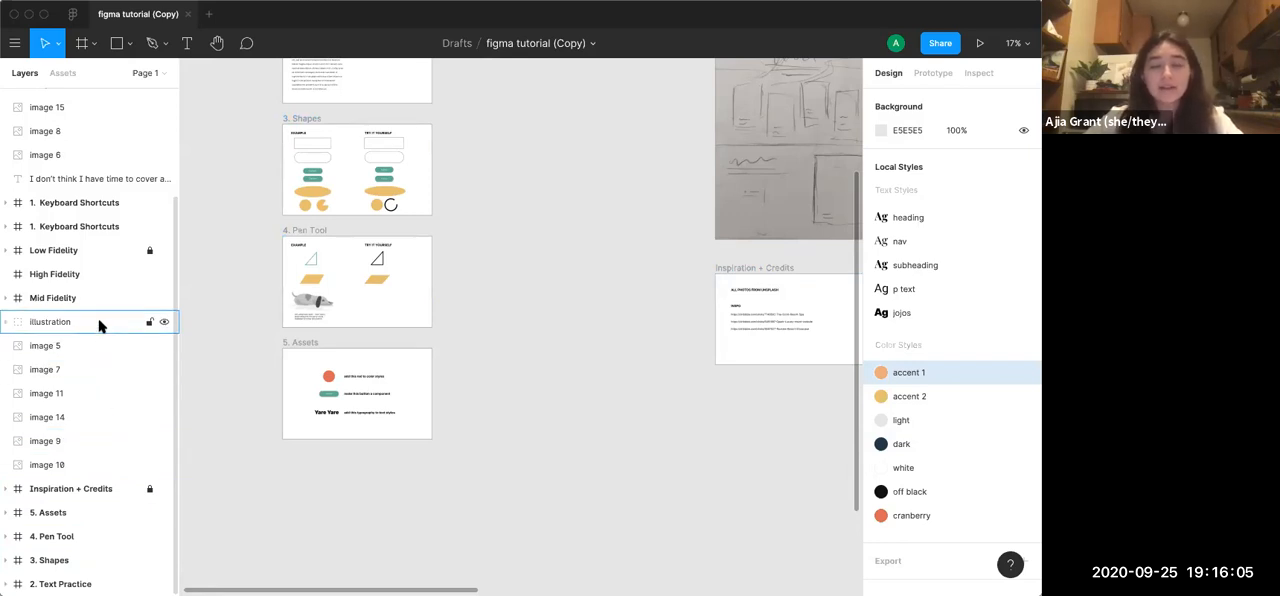
scroll(683, 345, up, 2)
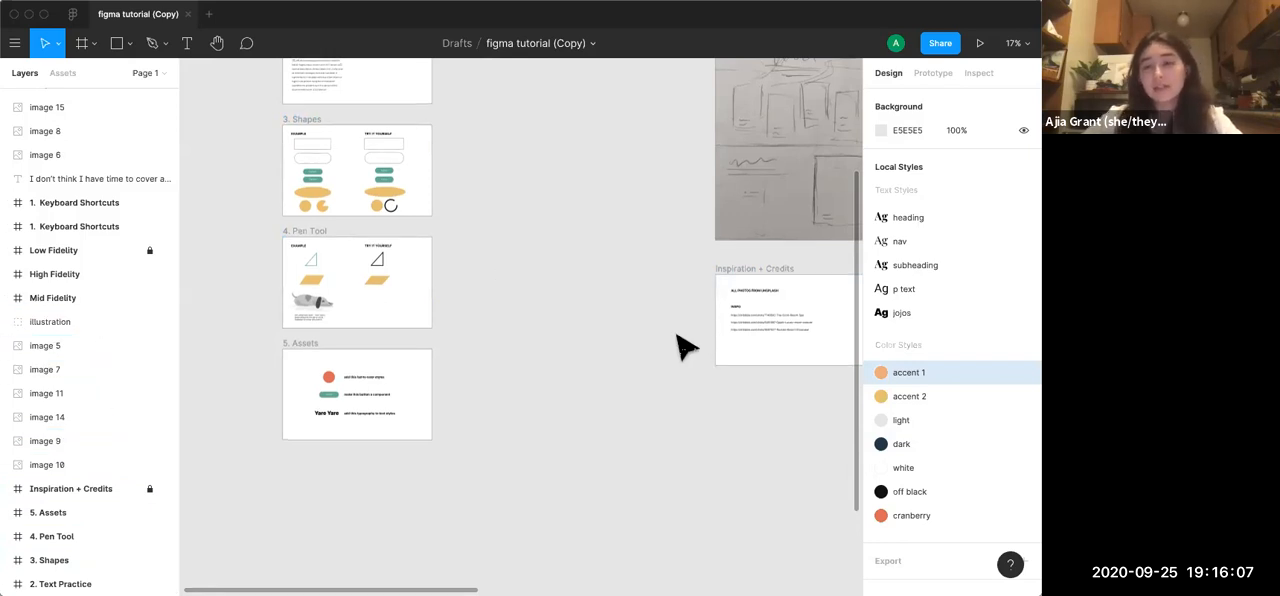
scroll(683, 345, down, 5)
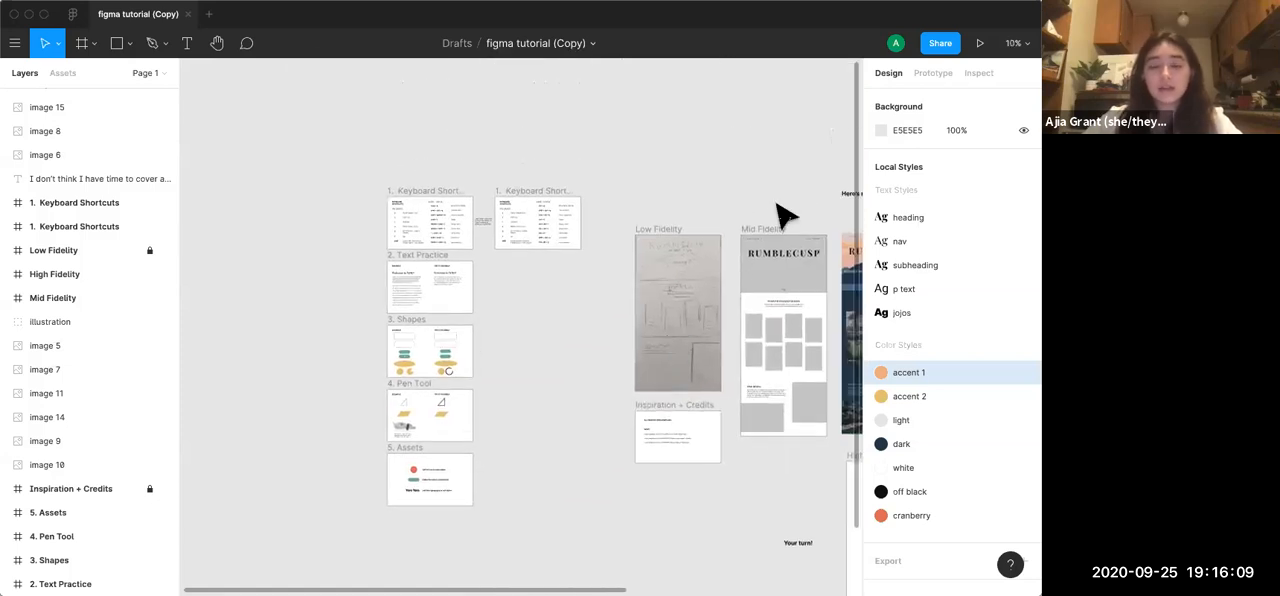
click(42, 252)
click(8, 204)
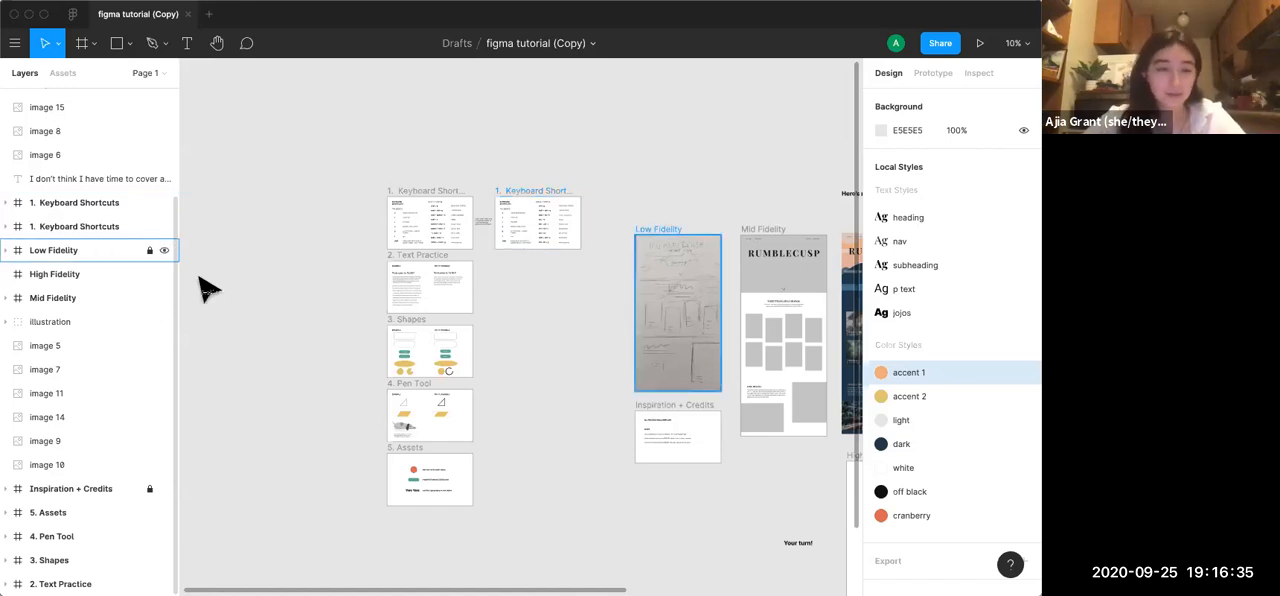
scroll(265, 310, right, 3)
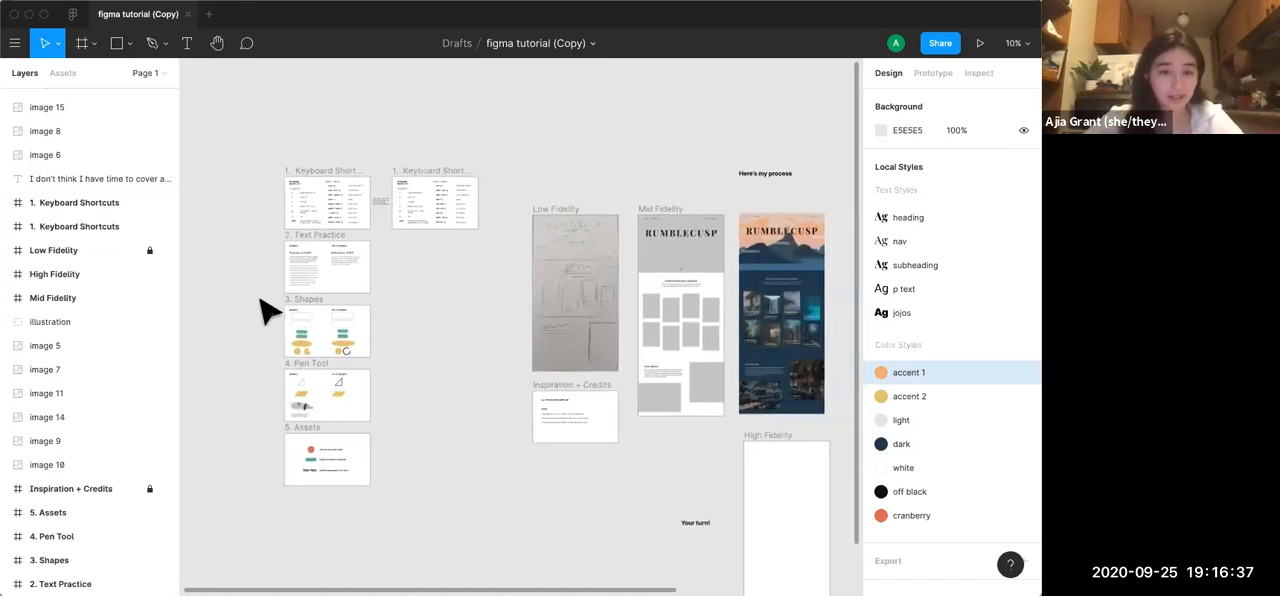
scroll(528, 391, down, 2)
scroll(528, 391, right, 2)
scroll(528, 391, right, 3)
scroll(528, 391, up, 3)
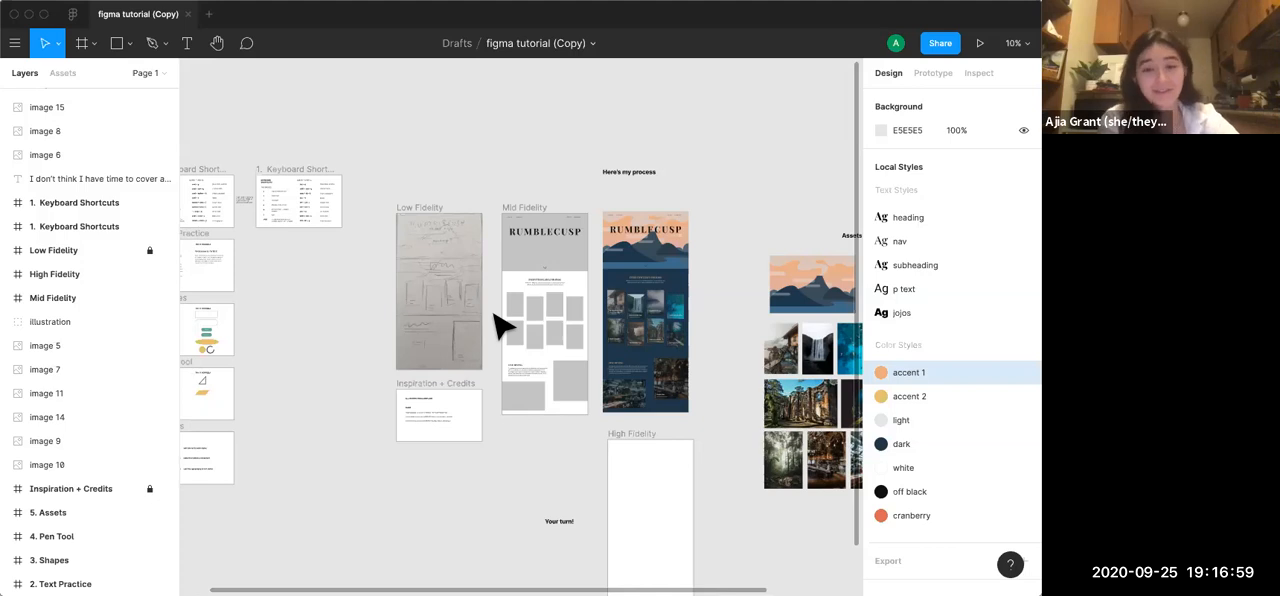
Move the volcano illustration from the Assets area into the High Fidelity frame, flush with the frame's top edge
scroll(500, 325, up, 4)
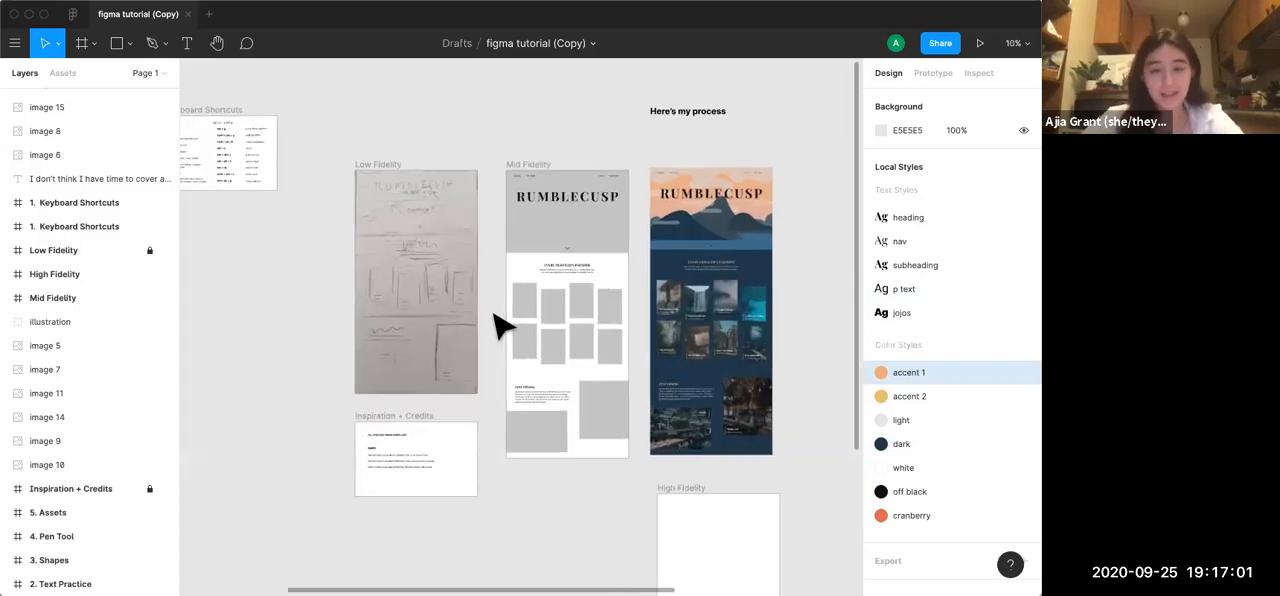
scroll(494, 315, up, 3)
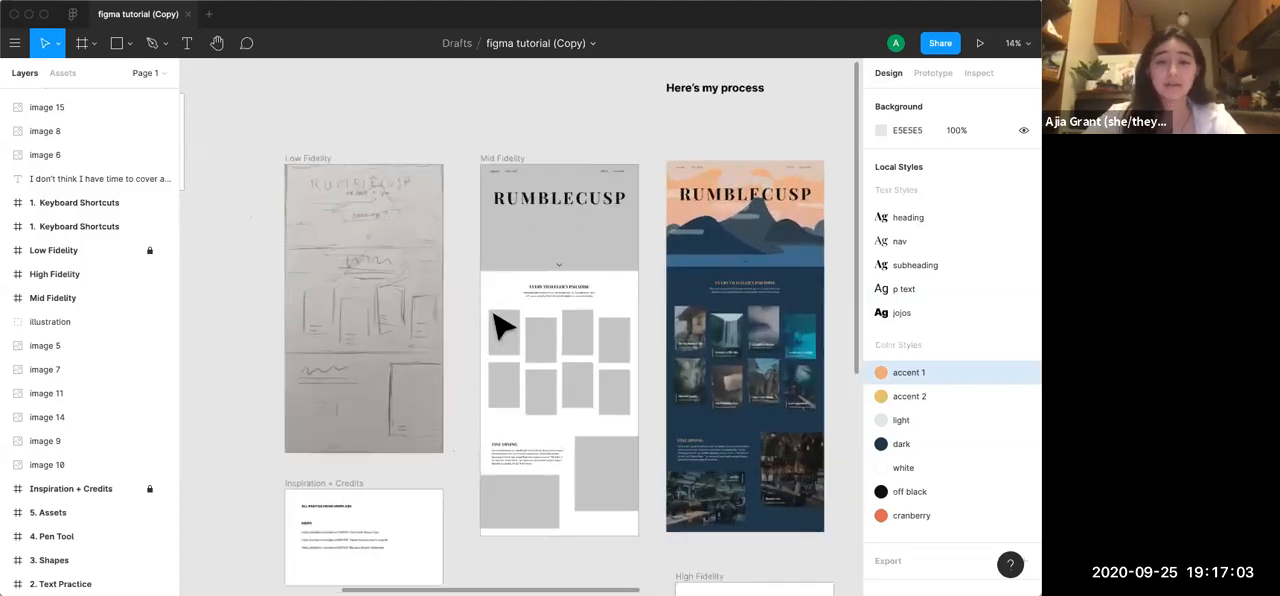
scroll(493, 315, down, 2)
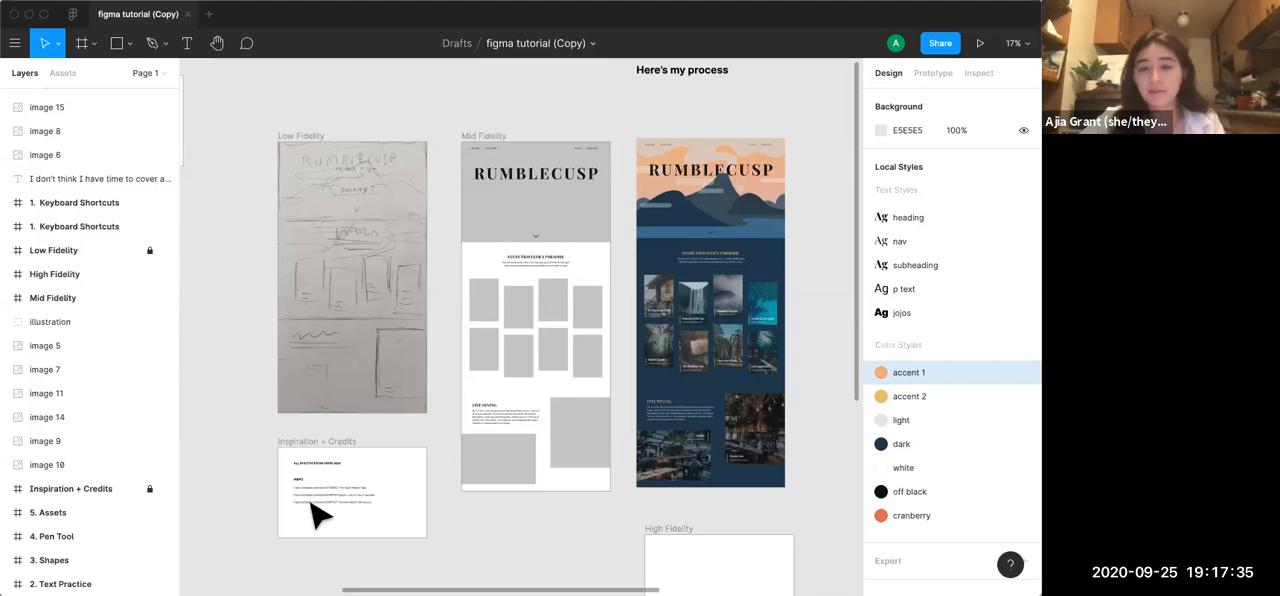
scroll(315, 515, down, 5)
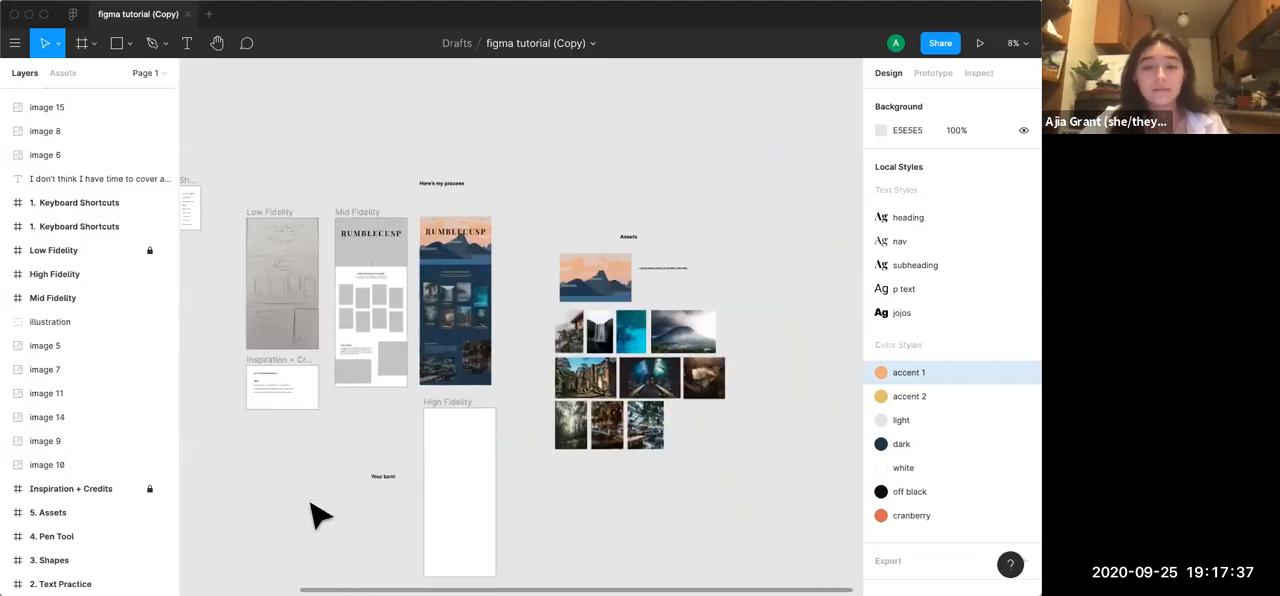
scroll(315, 515, down, 2)
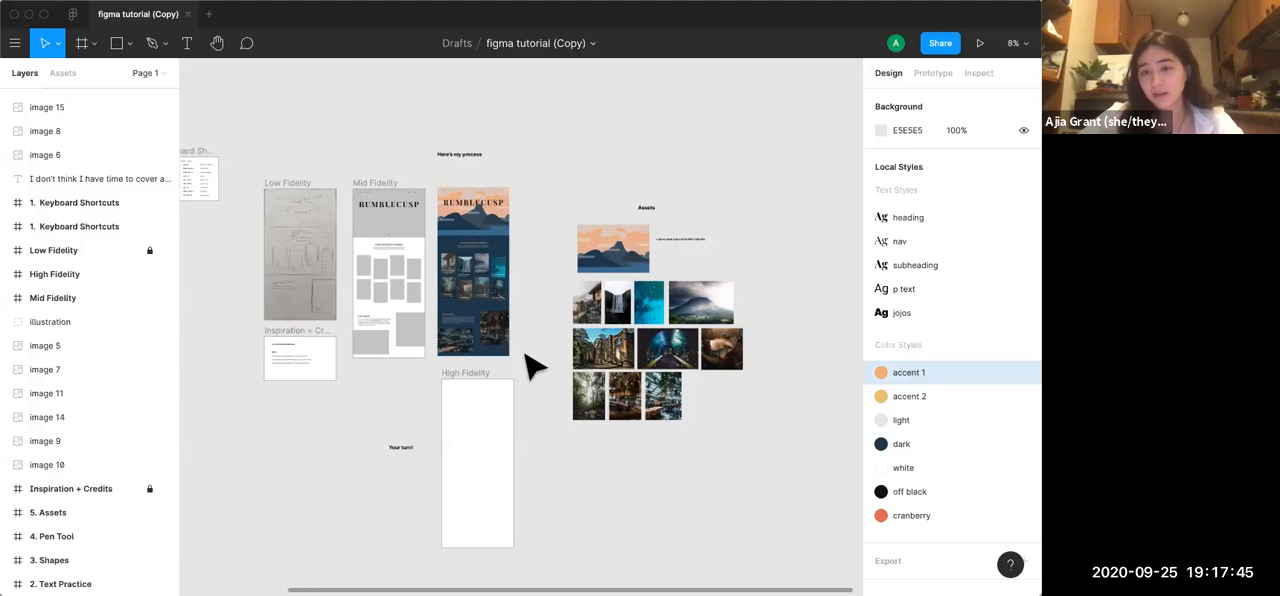
click(613, 252)
drag(617, 258, 577, 475)
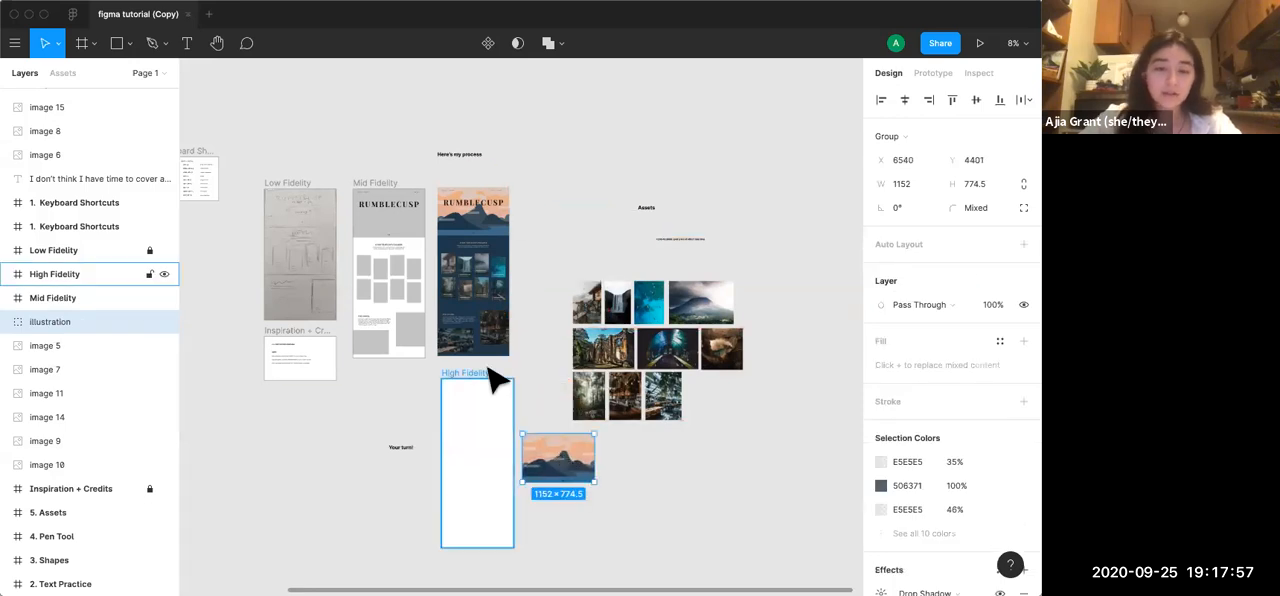
scroll(494, 377, up, 5)
scroll(491, 376, up, 3)
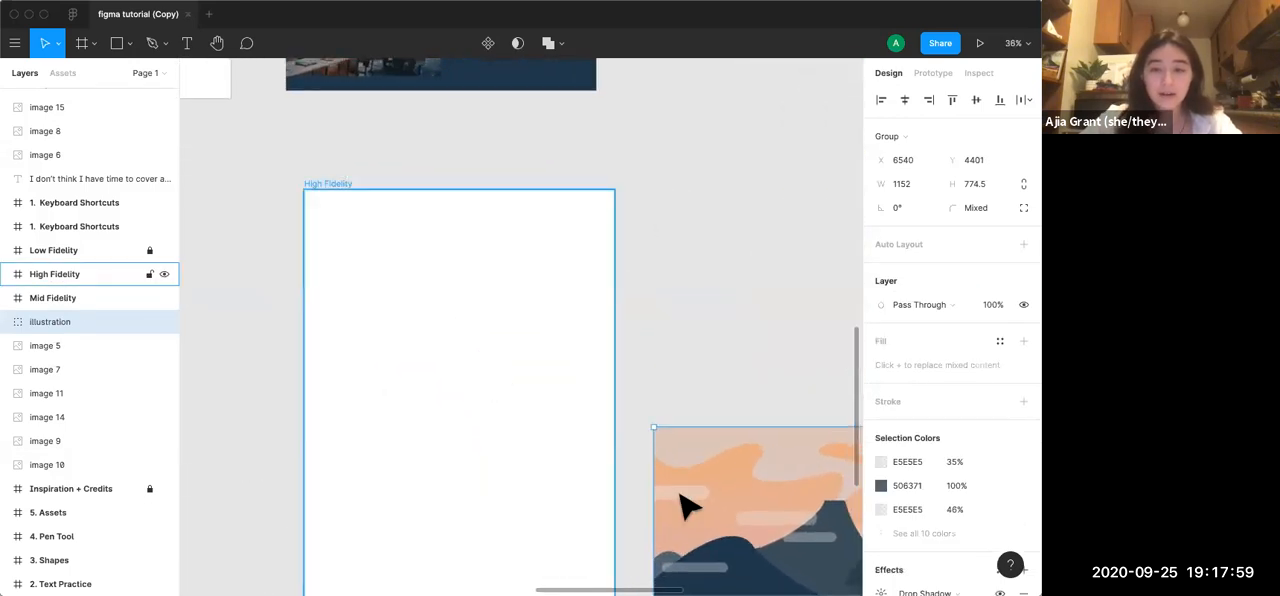
drag(726, 519, 397, 282)
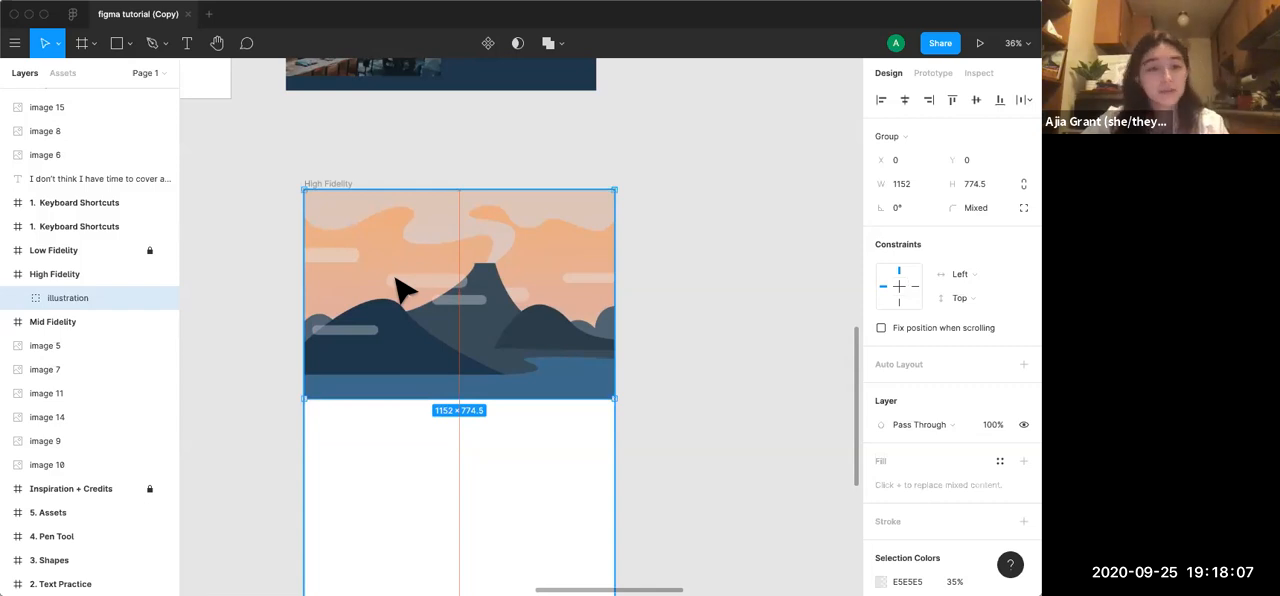
click(651, 262)
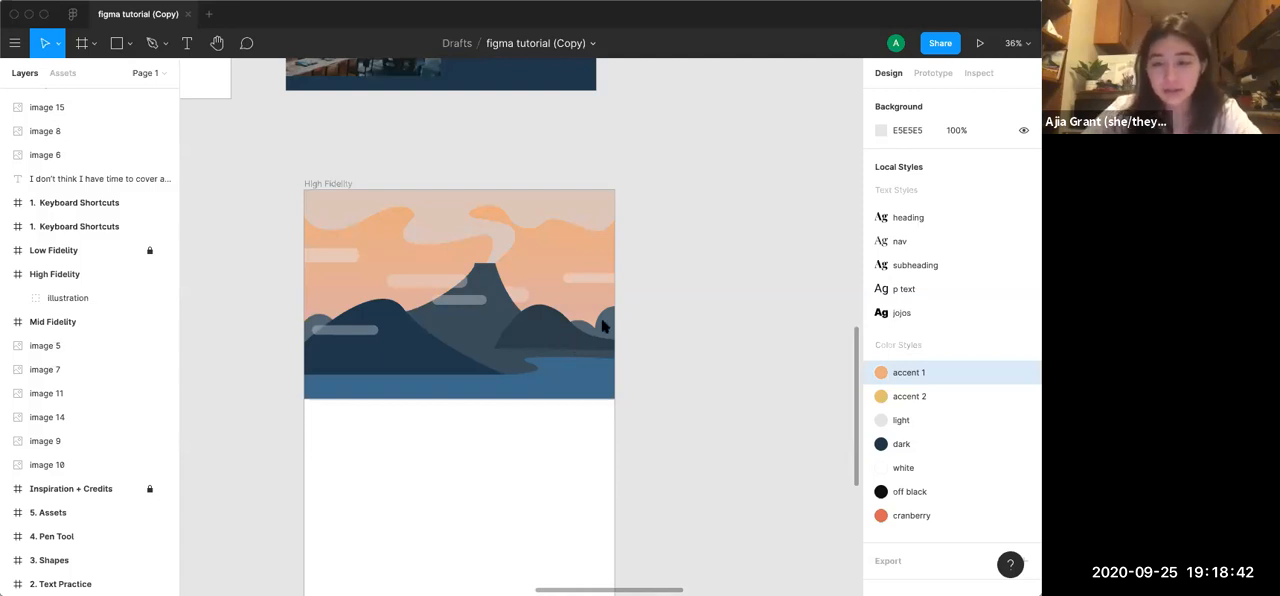
Examine the header of the finished RUMBLECUSP design, looking at how the title sits against the volcano illustration
scroll(668, 290, down, 5)
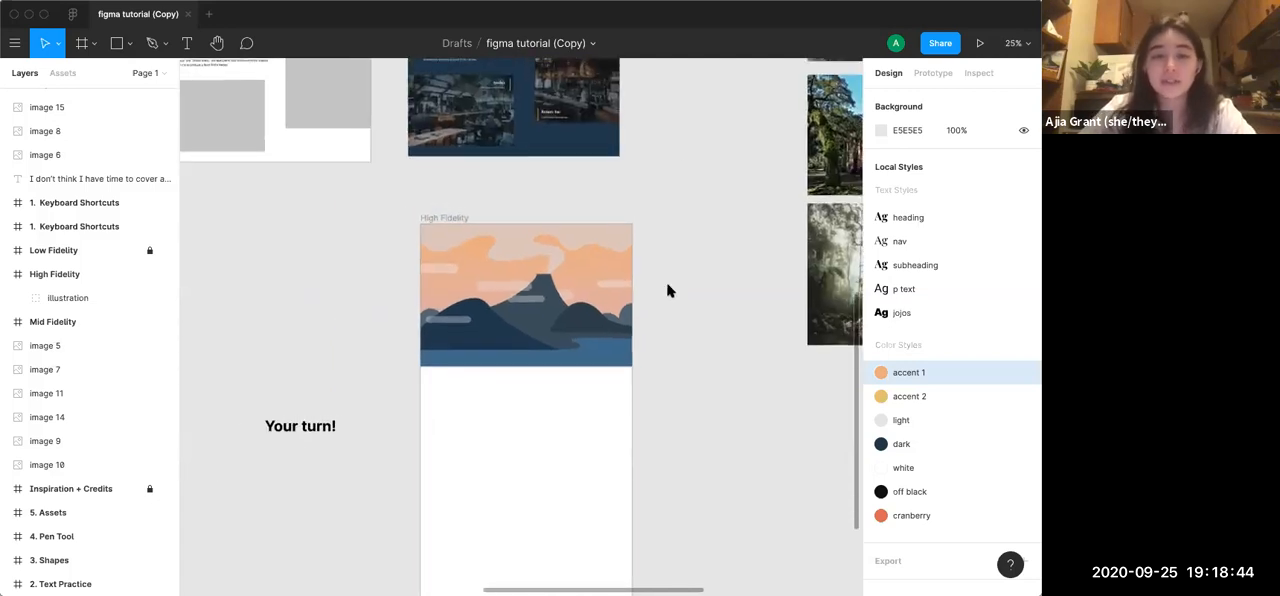
scroll(668, 290, down, 6)
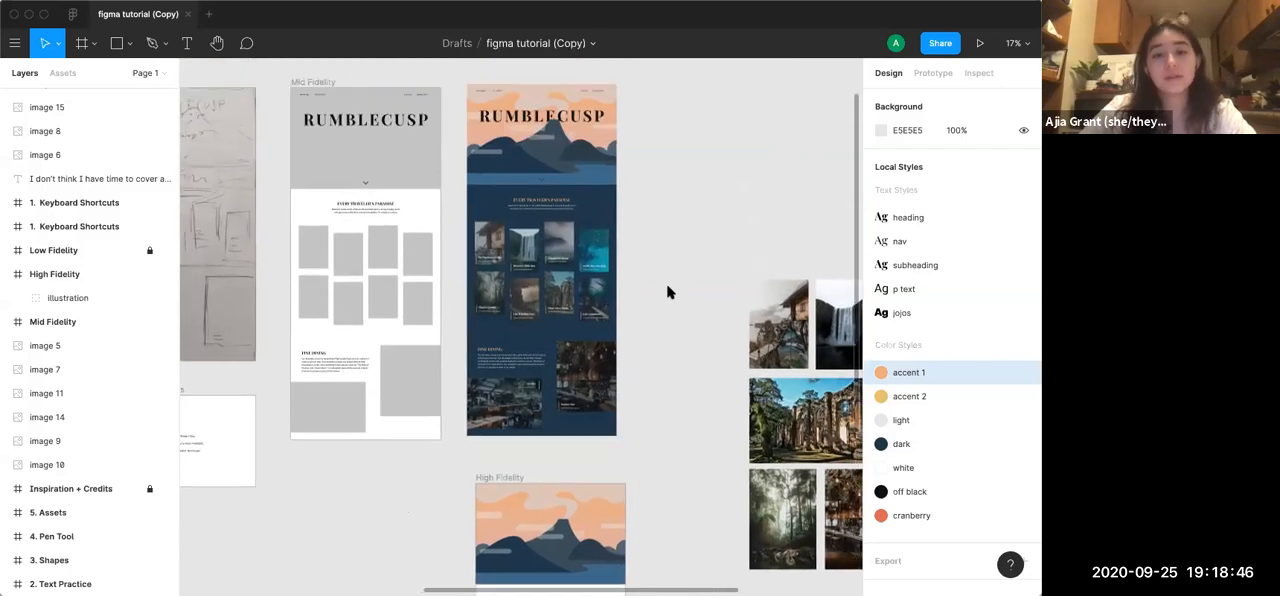
scroll(641, 219, up, 5)
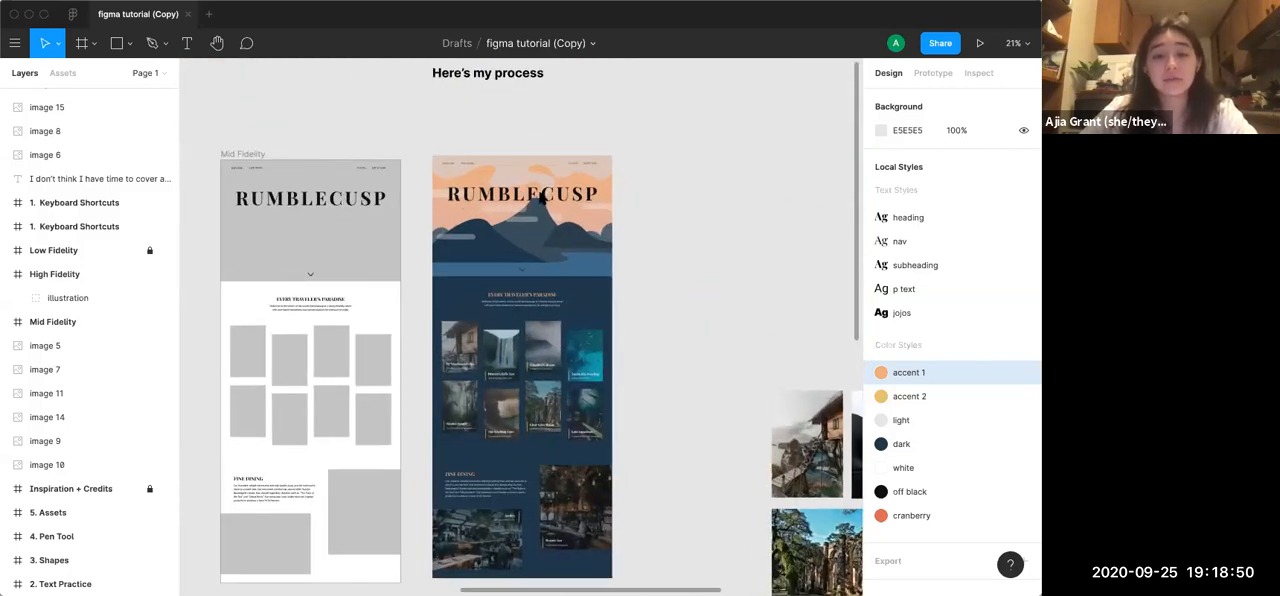
scroll(543, 200, up, 2)
scroll(543, 200, up, 8)
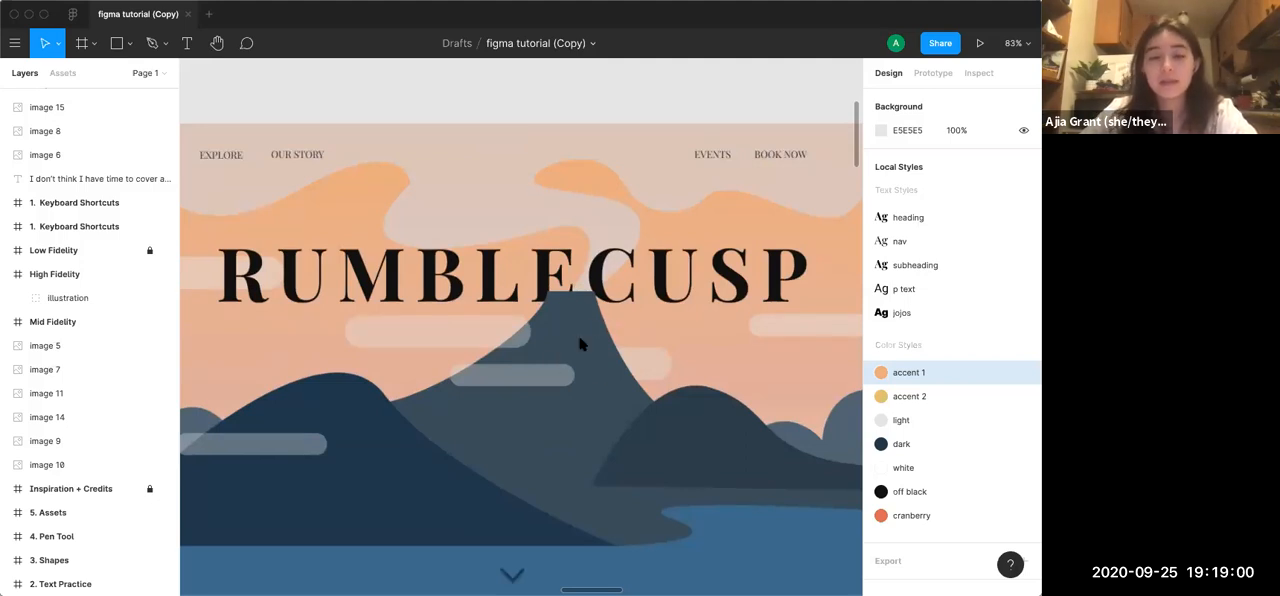
Copy the RUMBLECUSP title from the Mid Fidelity frame into the High Fidelity frame, over the illustration
scroll(580, 343, down, 10)
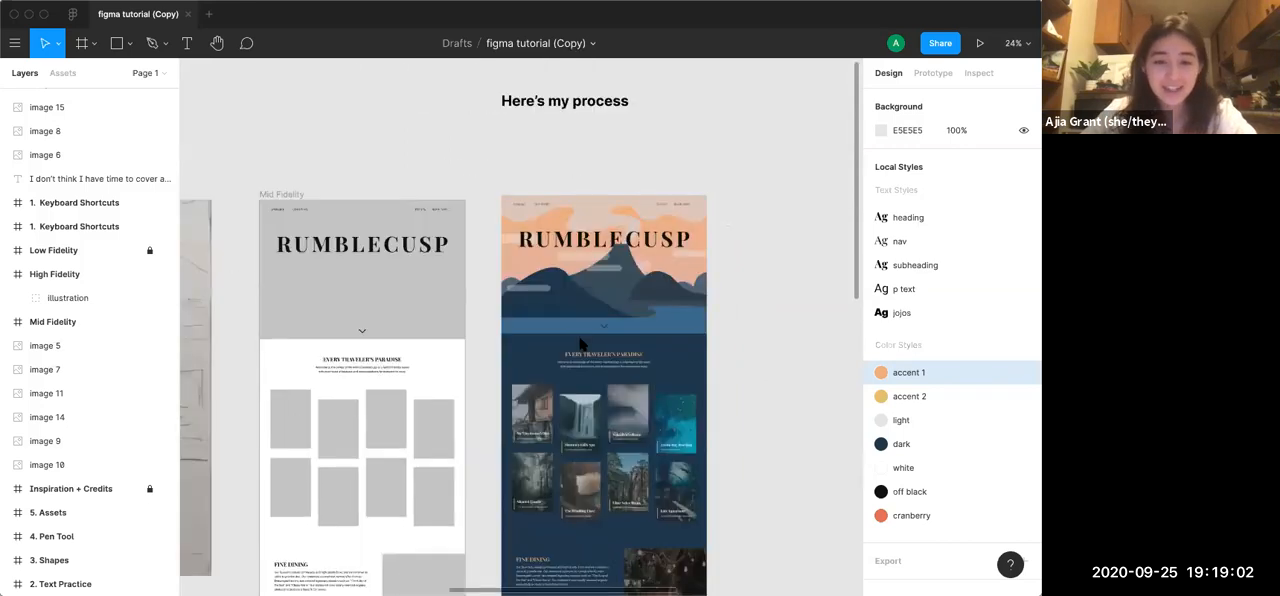
scroll(580, 343, down, 5)
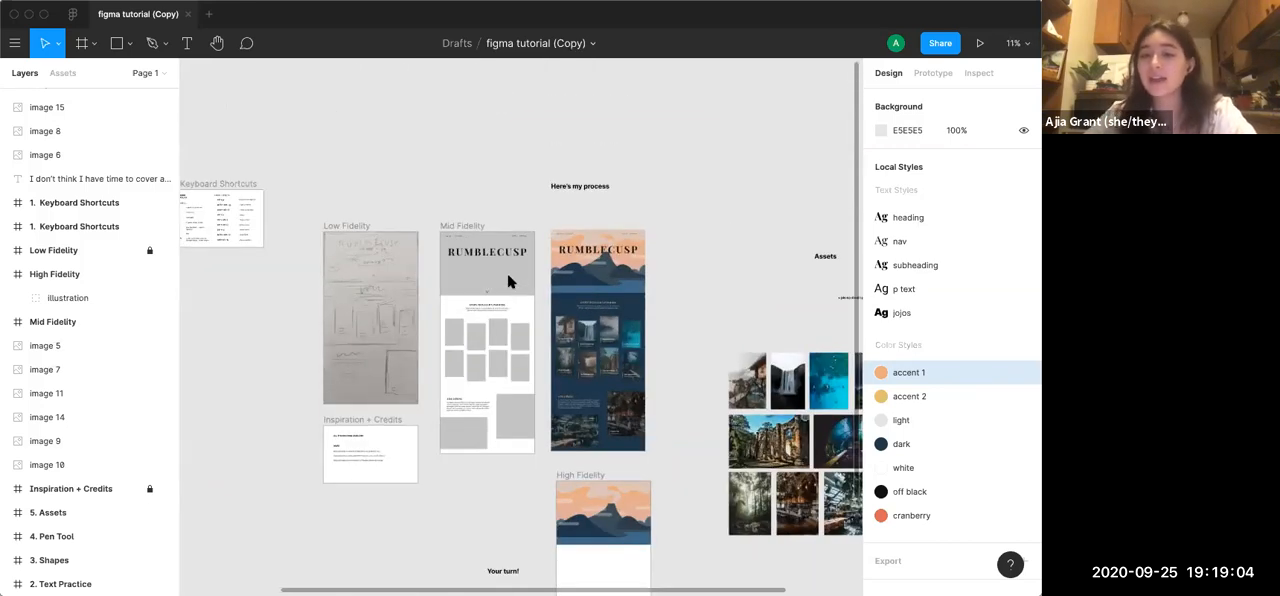
scroll(504, 270, up, 5)
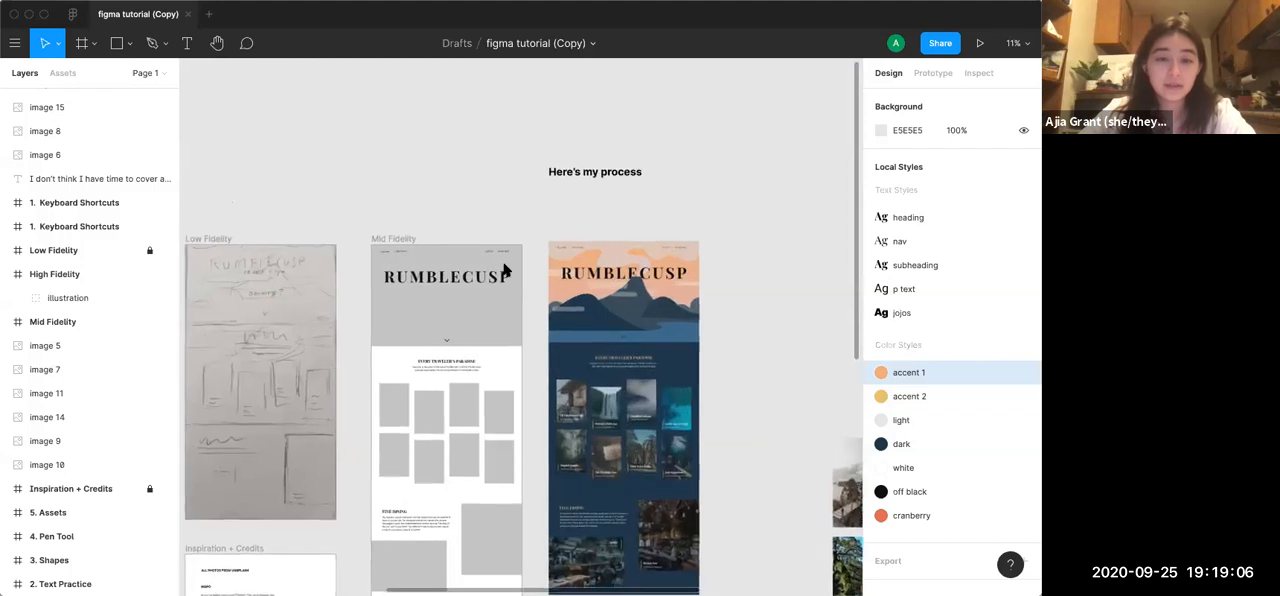
click(450, 292)
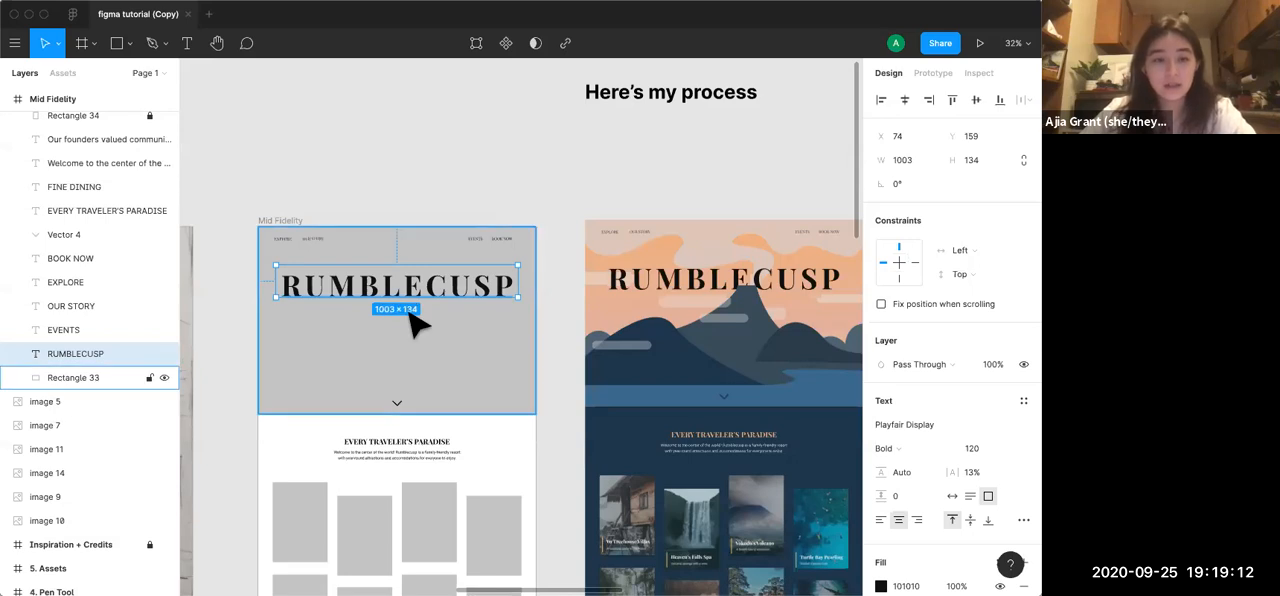
scroll(410, 322, down, 5)
scroll(410, 322, down, 3)
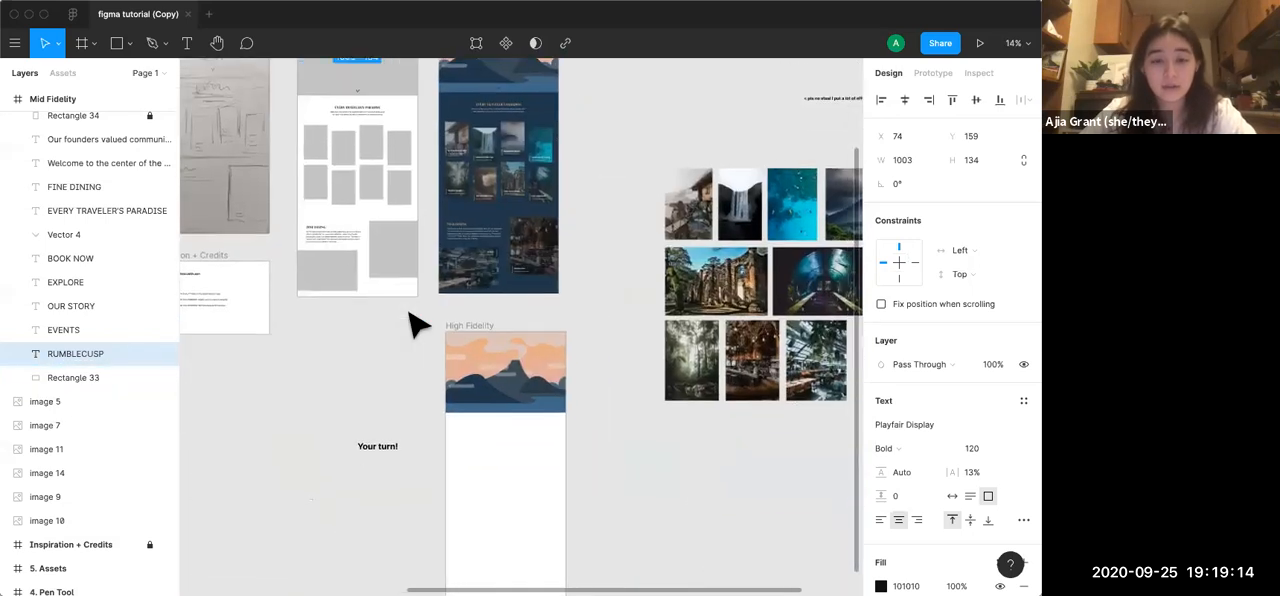
scroll(415, 322, up, 5)
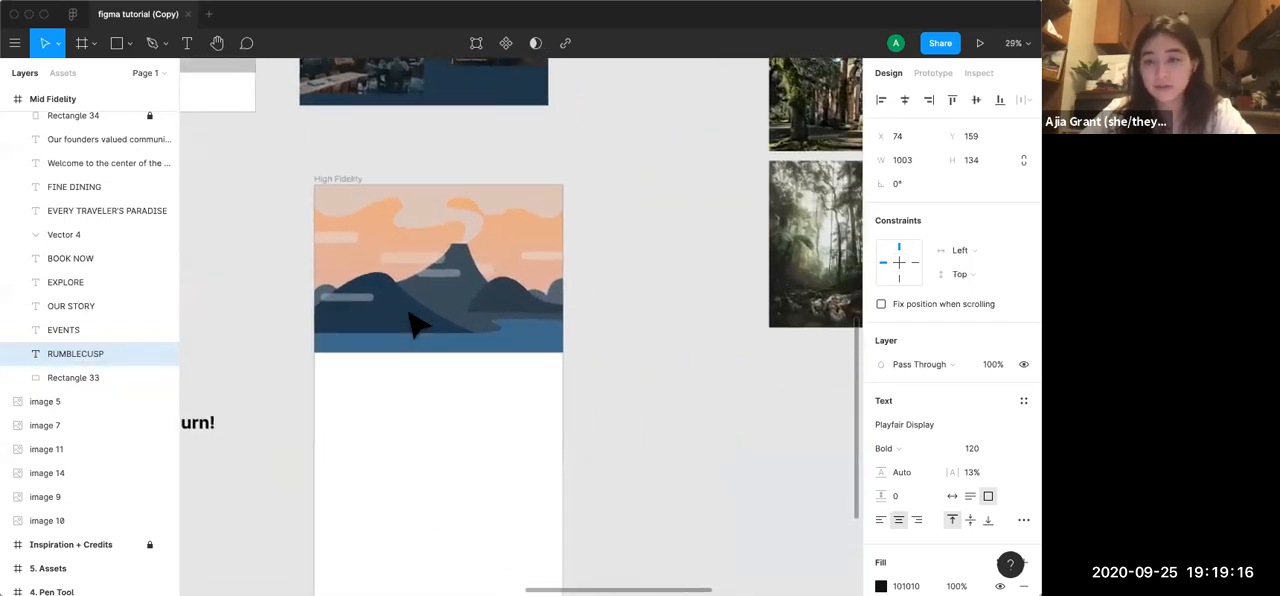
scroll(415, 322, up, 3)
scroll(380, 265, up, 2)
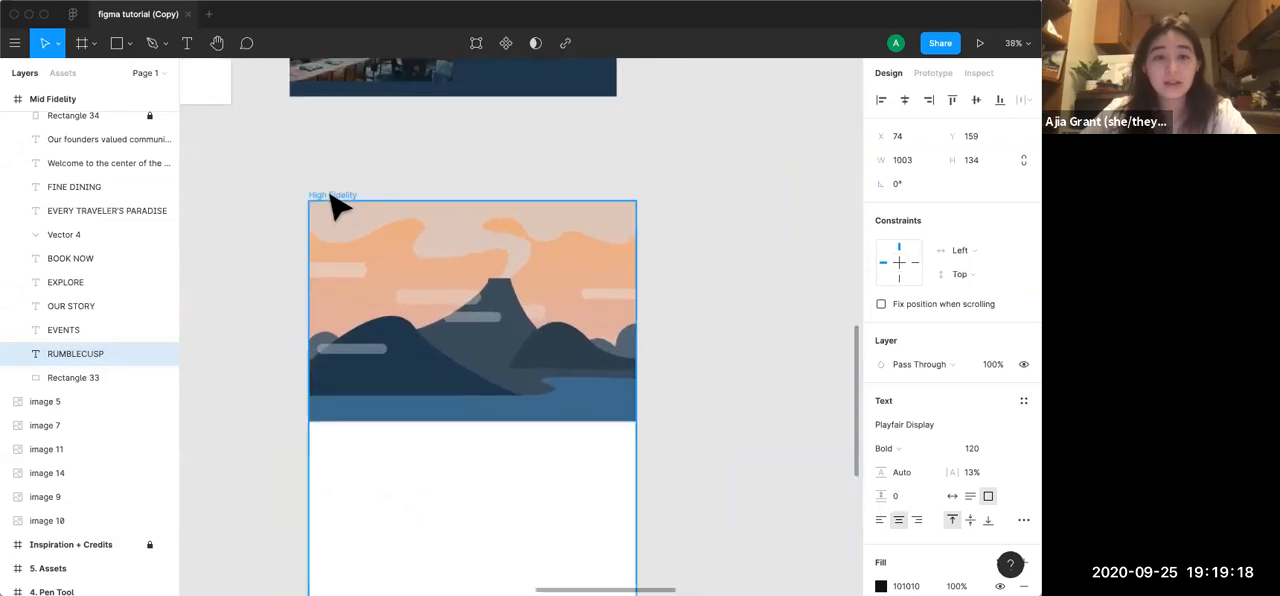
click(333, 195)
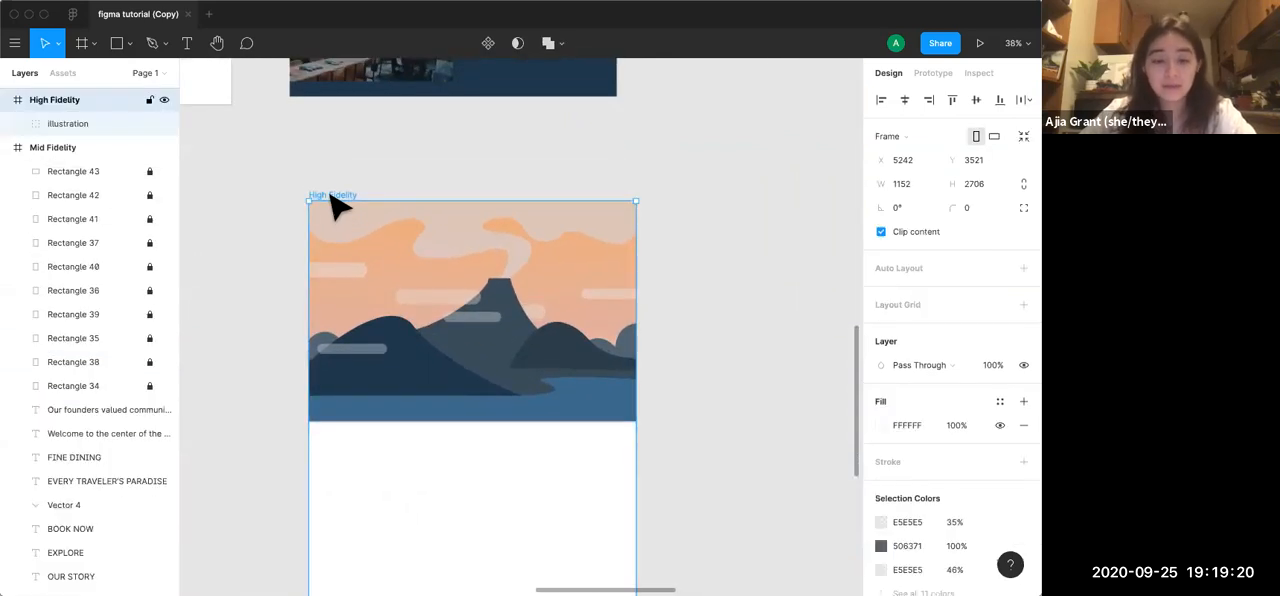
key(super+v)
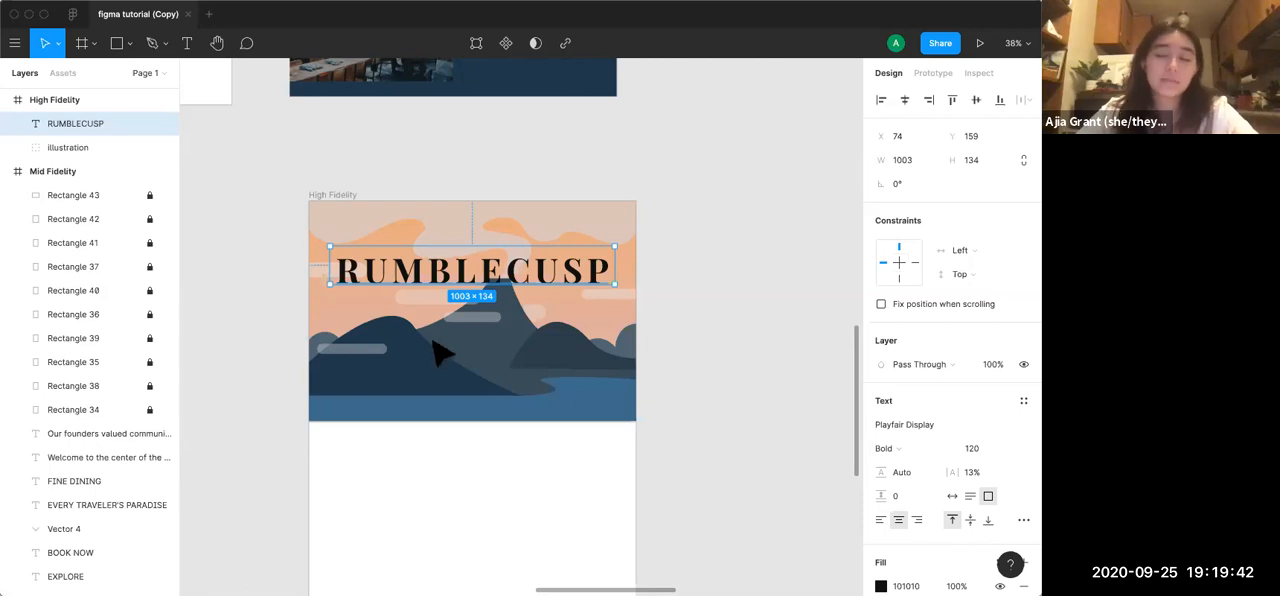
click(680, 332)
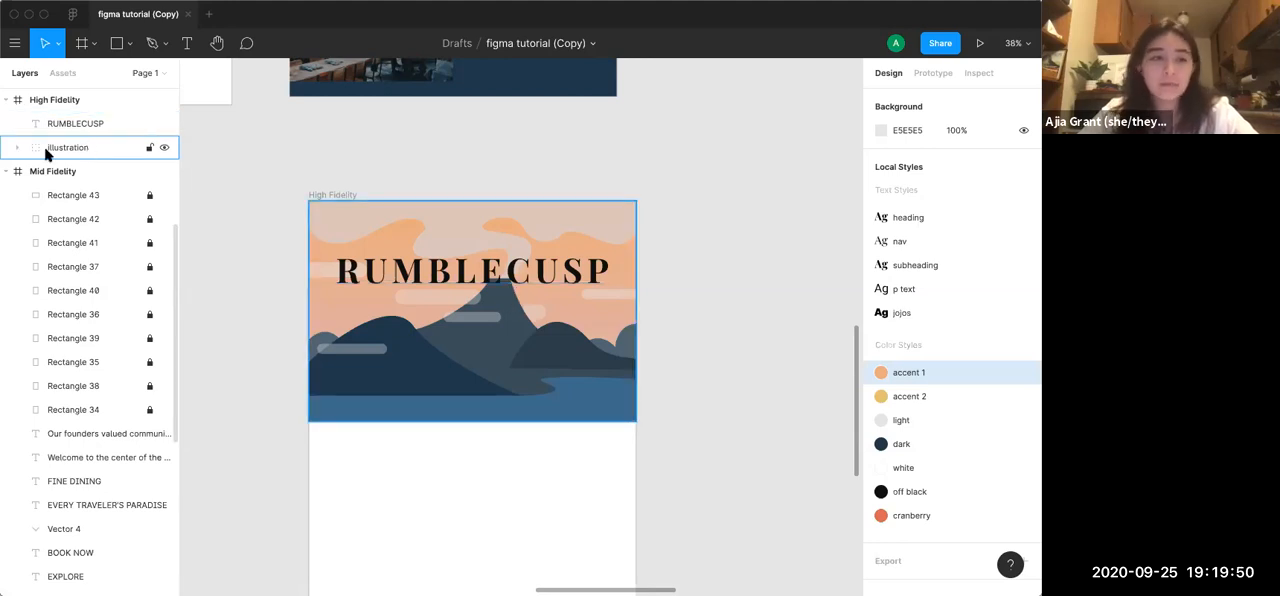
Move the High Fidelity RUMBLECUSP title into the illustration group directly beneath the volcano layer, then collapse the group
click(16, 148)
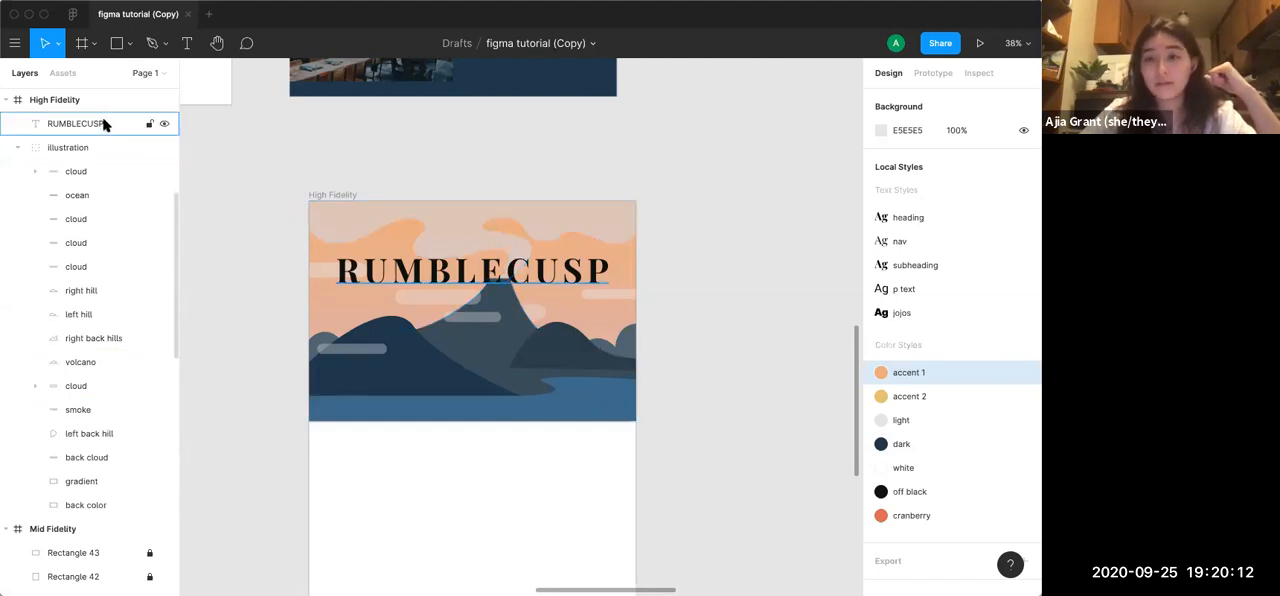
drag(102, 116, 110, 379)
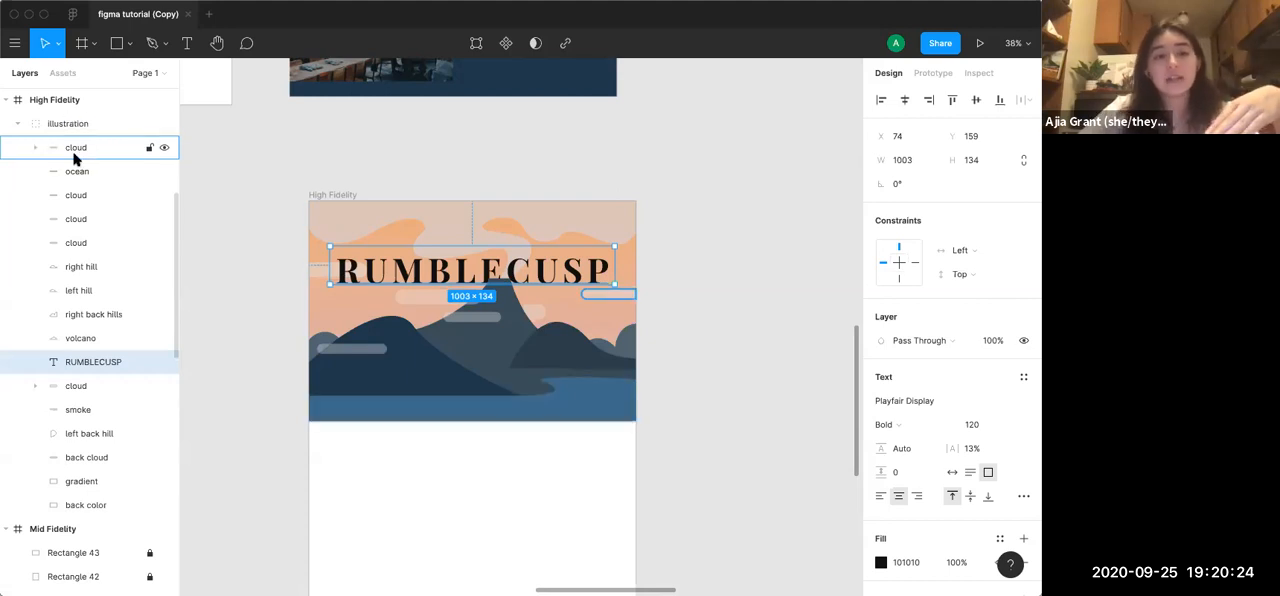
click(17, 125)
click(163, 219)
click(286, 229)
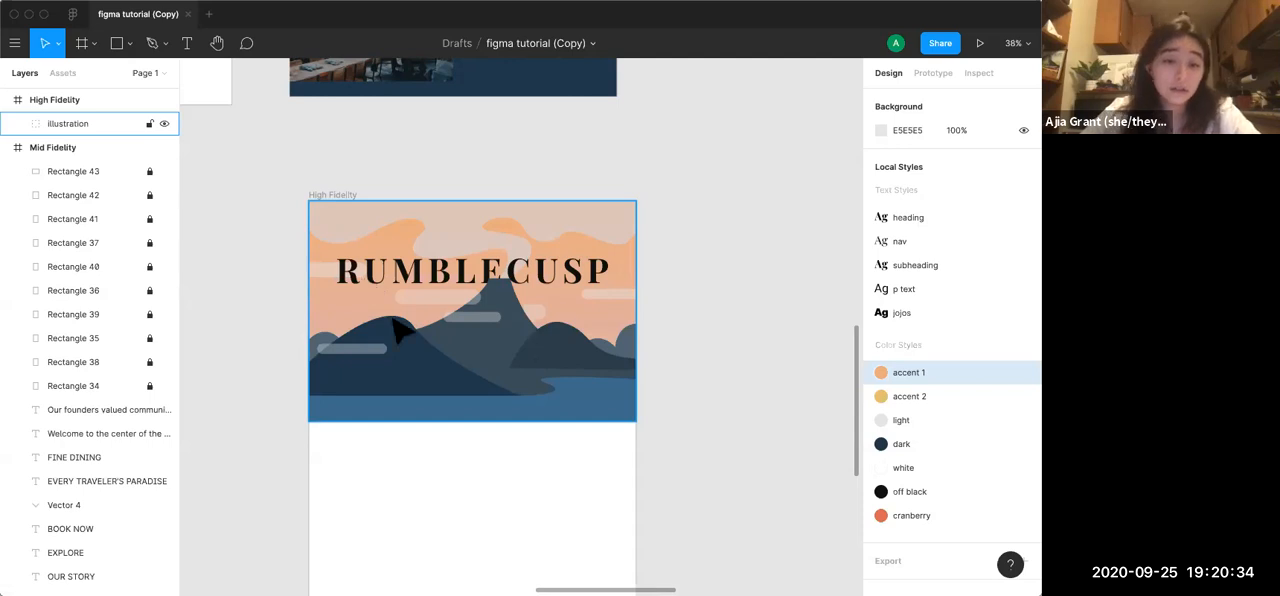
mouse_move(476, 381)
mouse_down()
mouse_move(551, 366)
mouse_move(563, 306)
mouse_move(494, 406)
mouse_move(470, 340)
mouse_move(366, 372)
mouse_move(466, 366)
mouse_up()
key(Escape)
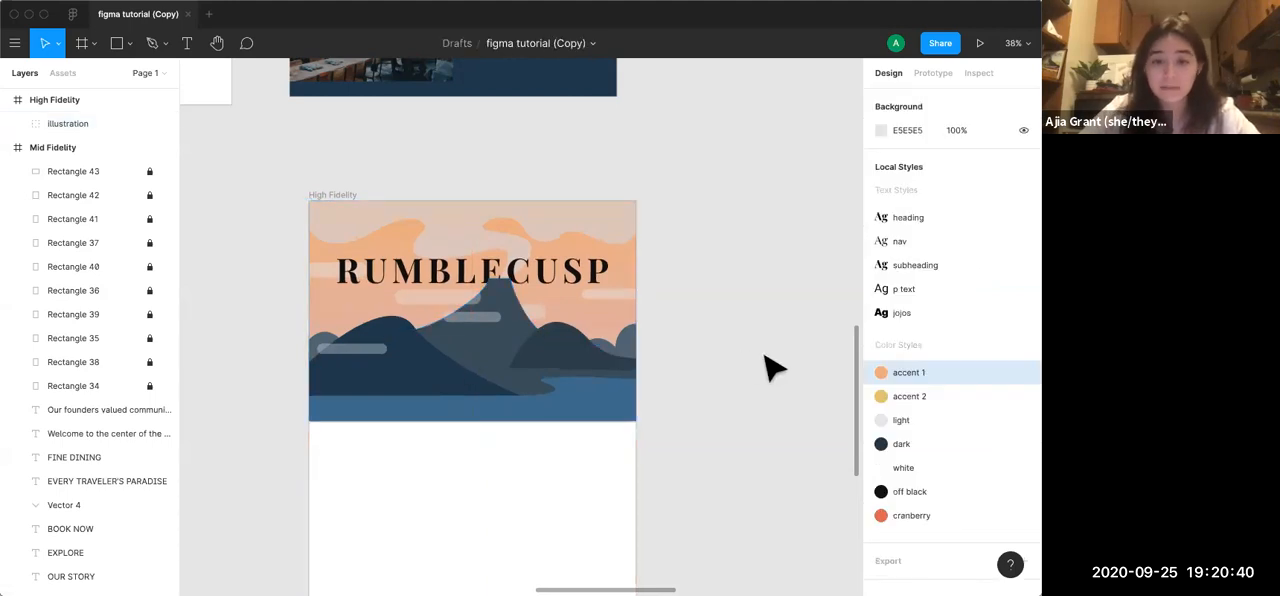
Copy the EXPLORE, OUR STORY, EVENTS and BOOK NOW links and the down arrow from the Mid Fidelity header into the High Fidelity frame
scroll(775, 368, down, 5)
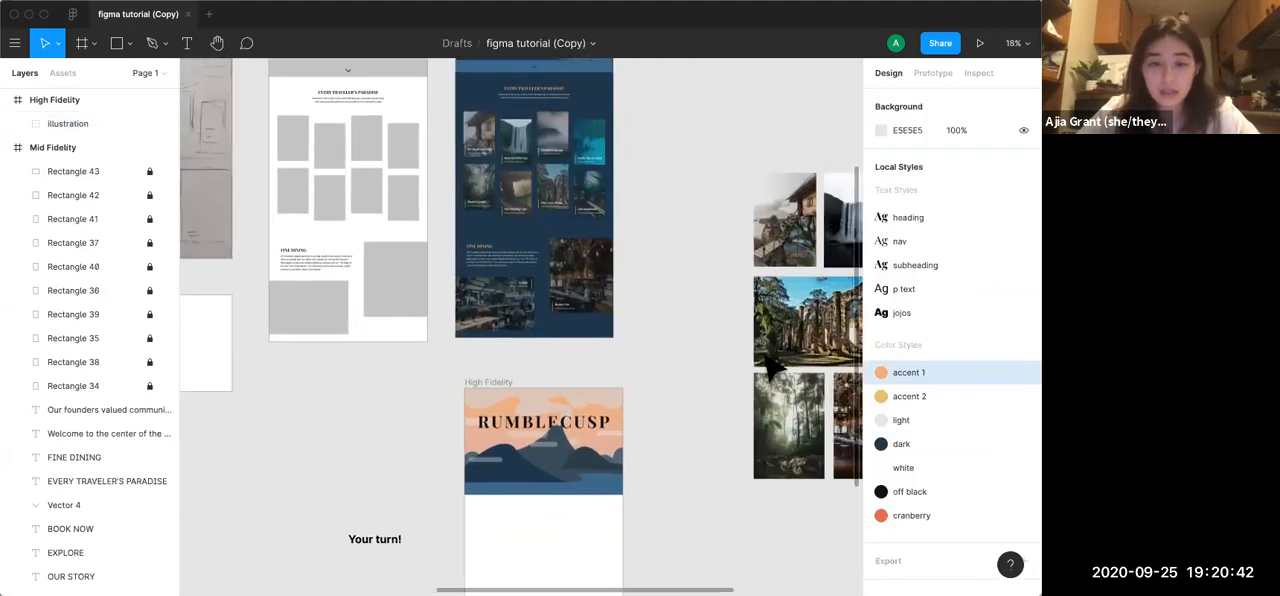
scroll(773, 368, down, 2)
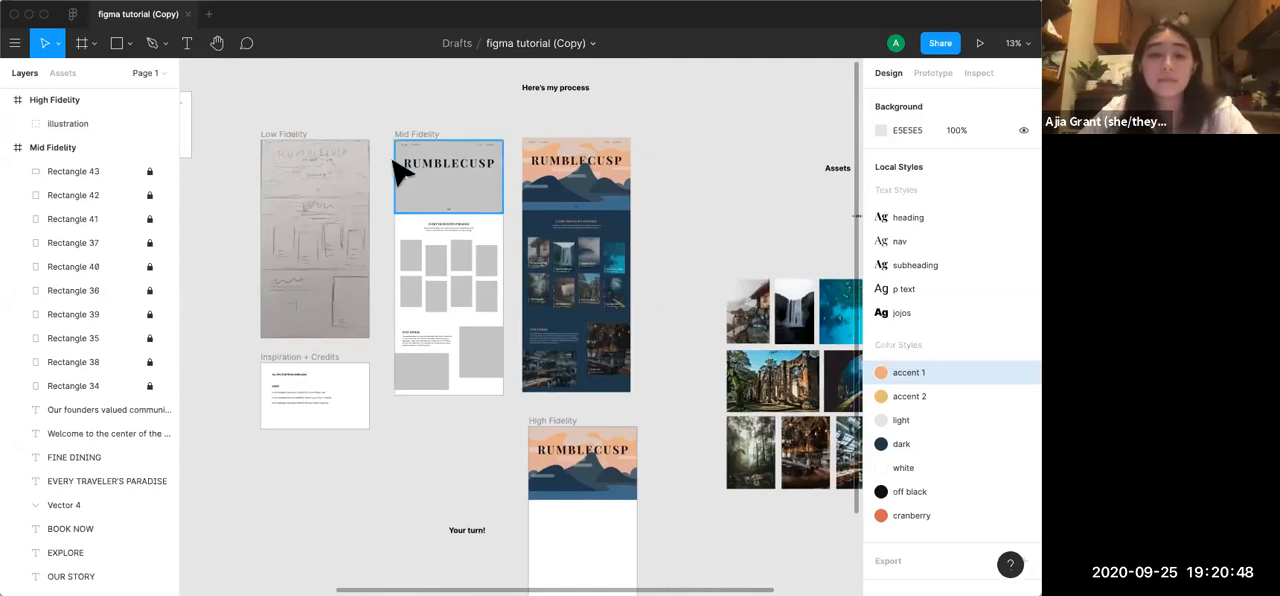
scroll(398, 170, up, 5)
scroll(398, 170, up, 5)
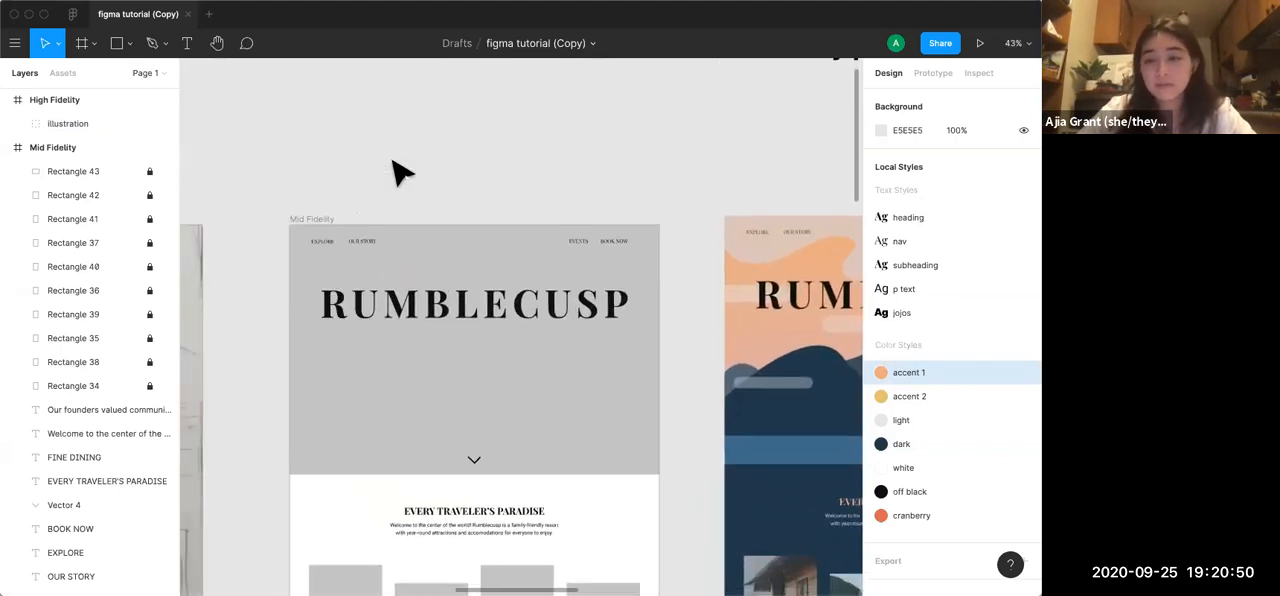
click(356, 254)
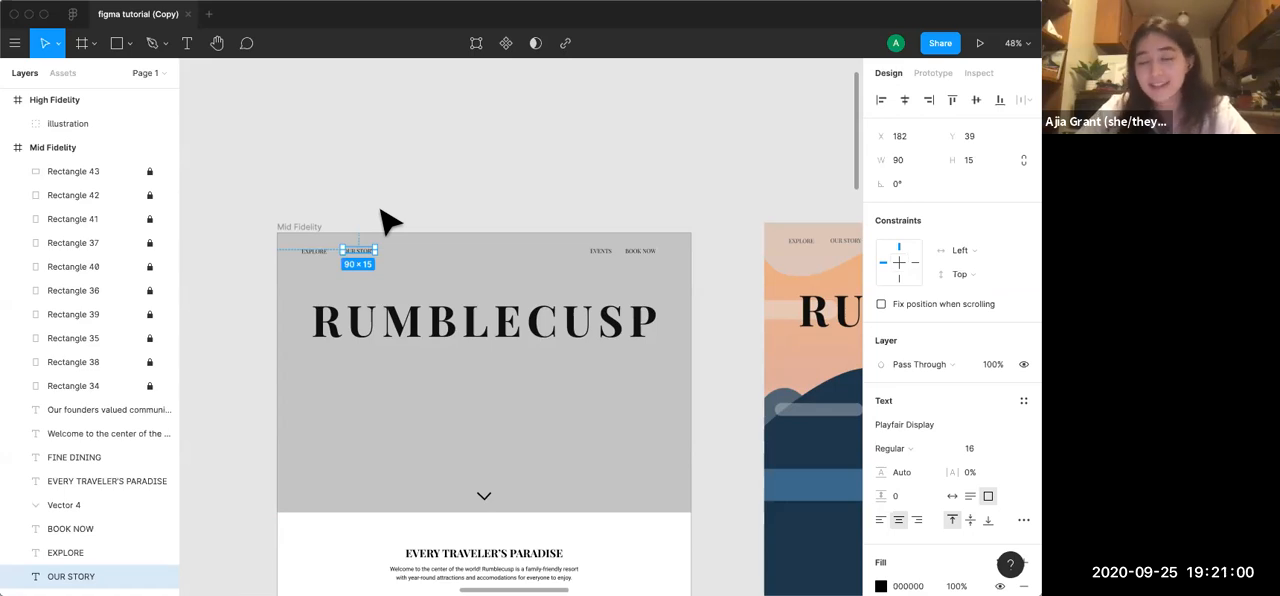
shift+click(314, 252)
shift+click(601, 252)
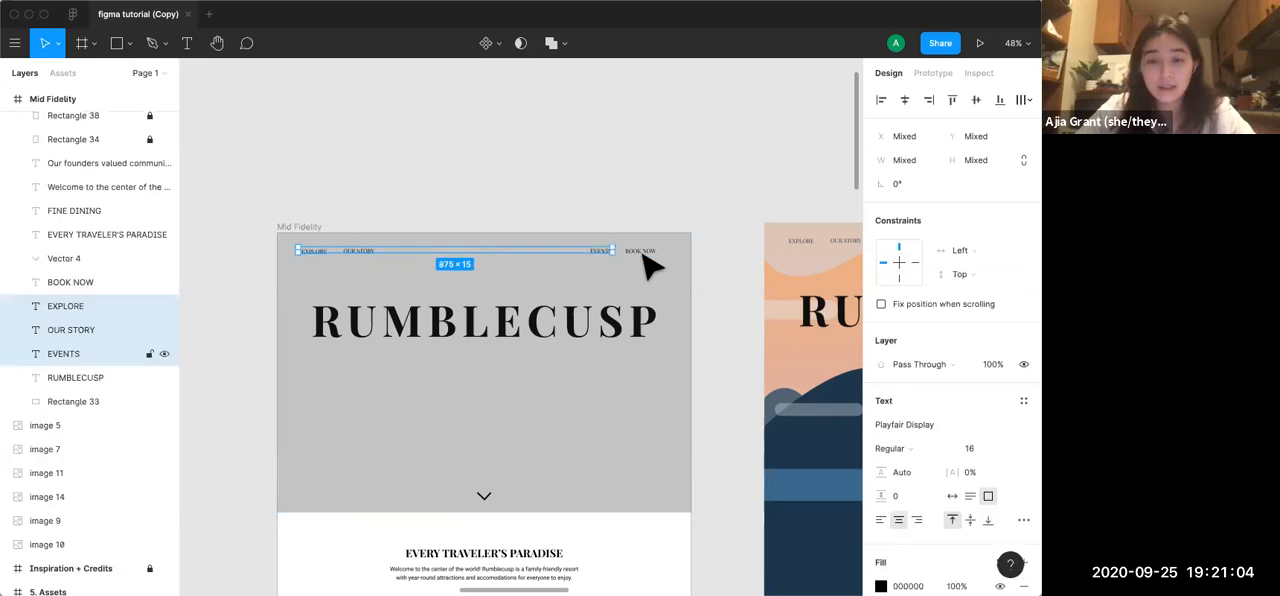
shift+click(640, 251)
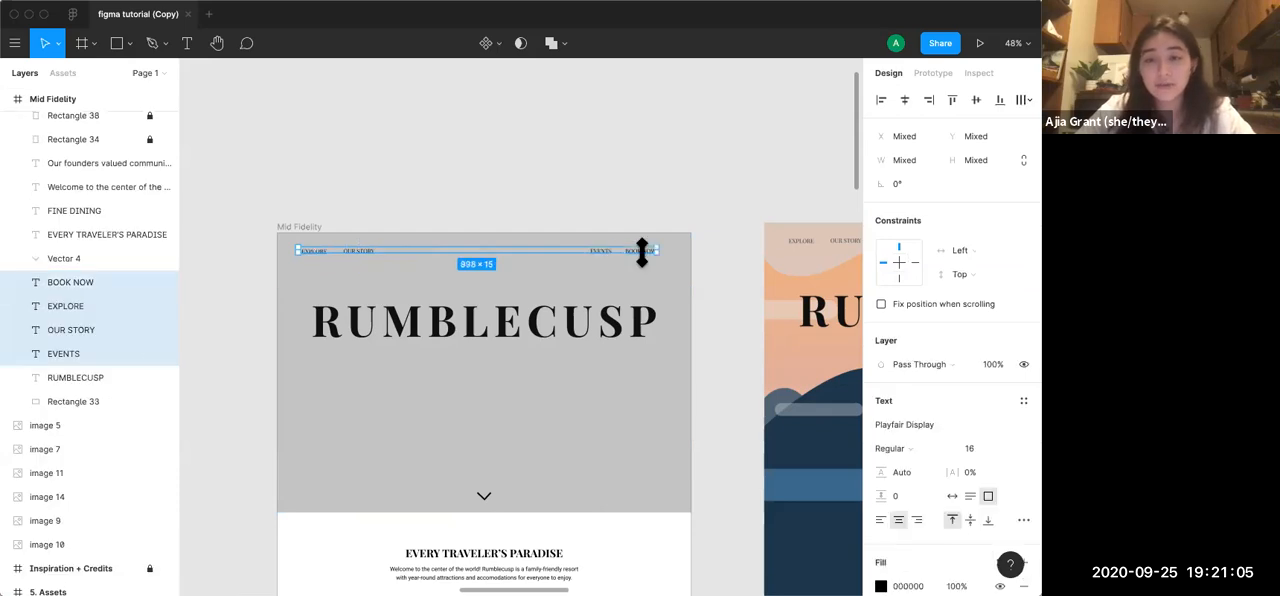
shift+click(487, 497)
shift+click(592, 330)
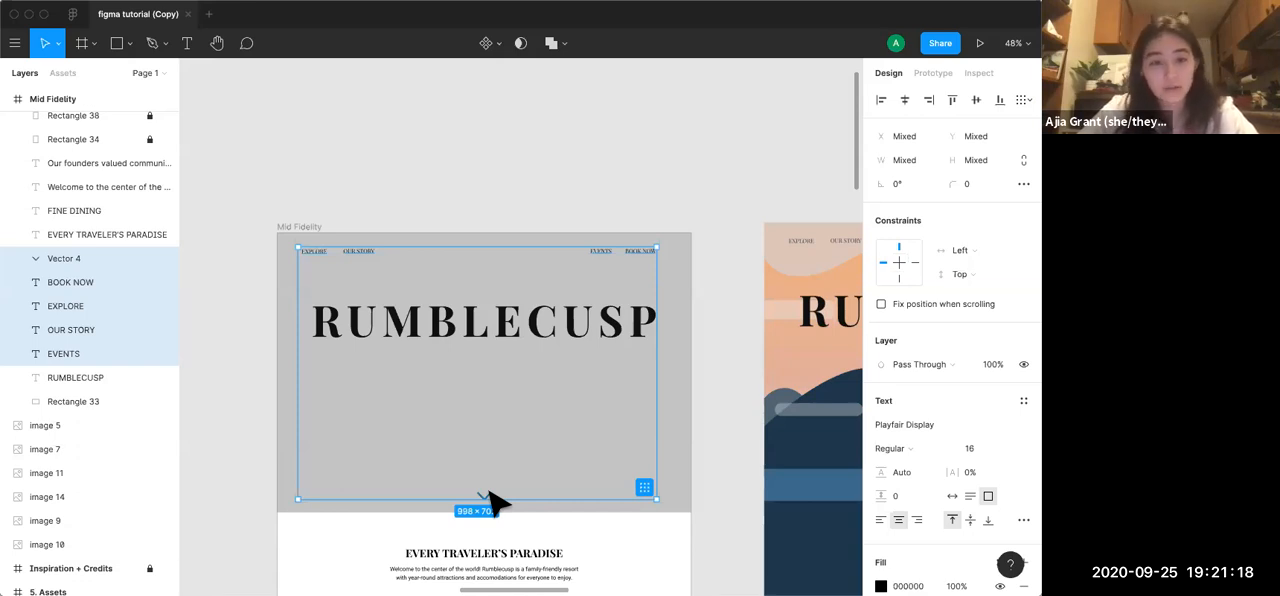
scroll(490, 500, down, 5)
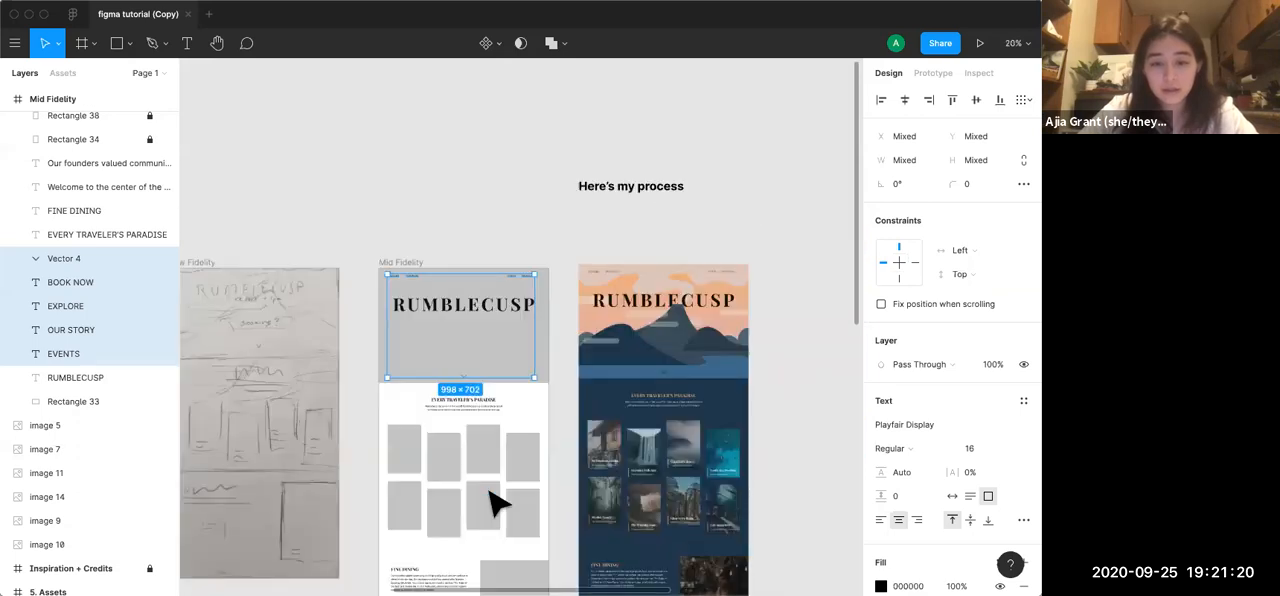
scroll(490, 500, down, 5)
scroll(491, 502, up, 5)
scroll(450, 360, up, 3)
click(398, 240)
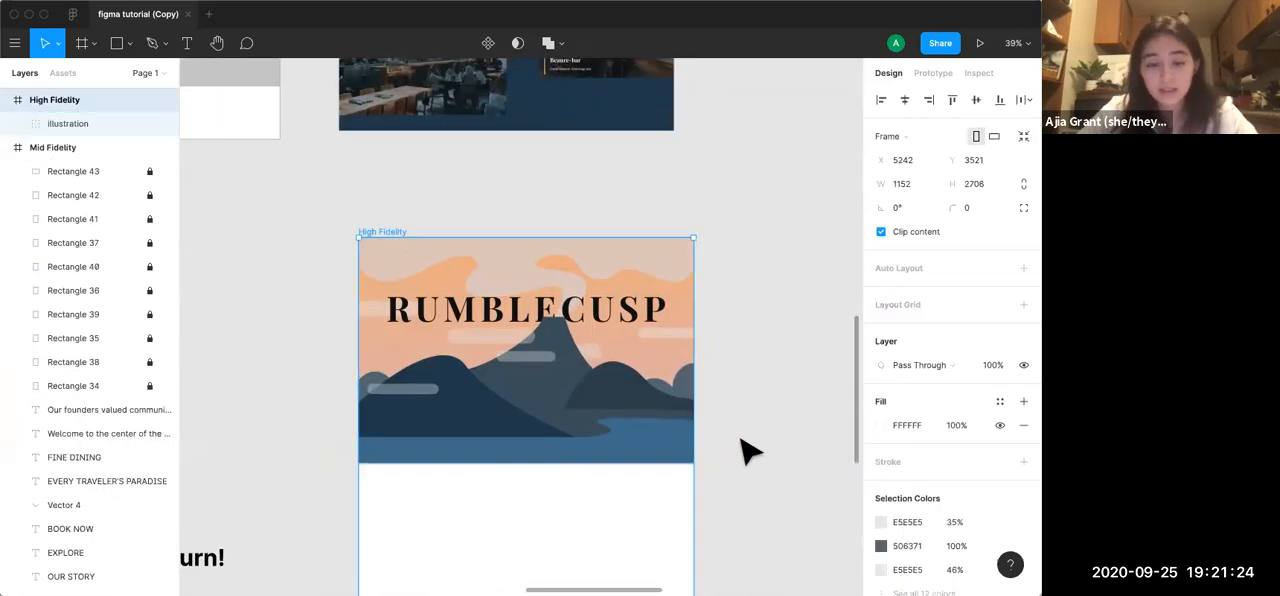
key(super+v)
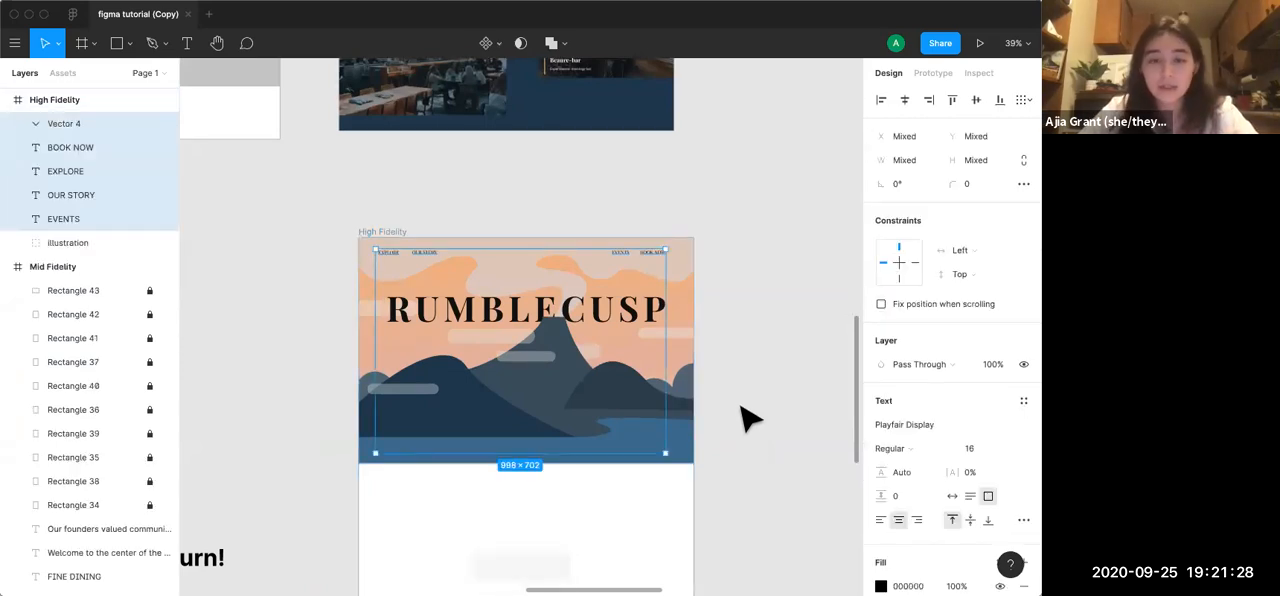
Set both the fill and the stroke of the pasted navigation links and arrow to the dark local color 1E3749
scroll(750, 418, down, 2)
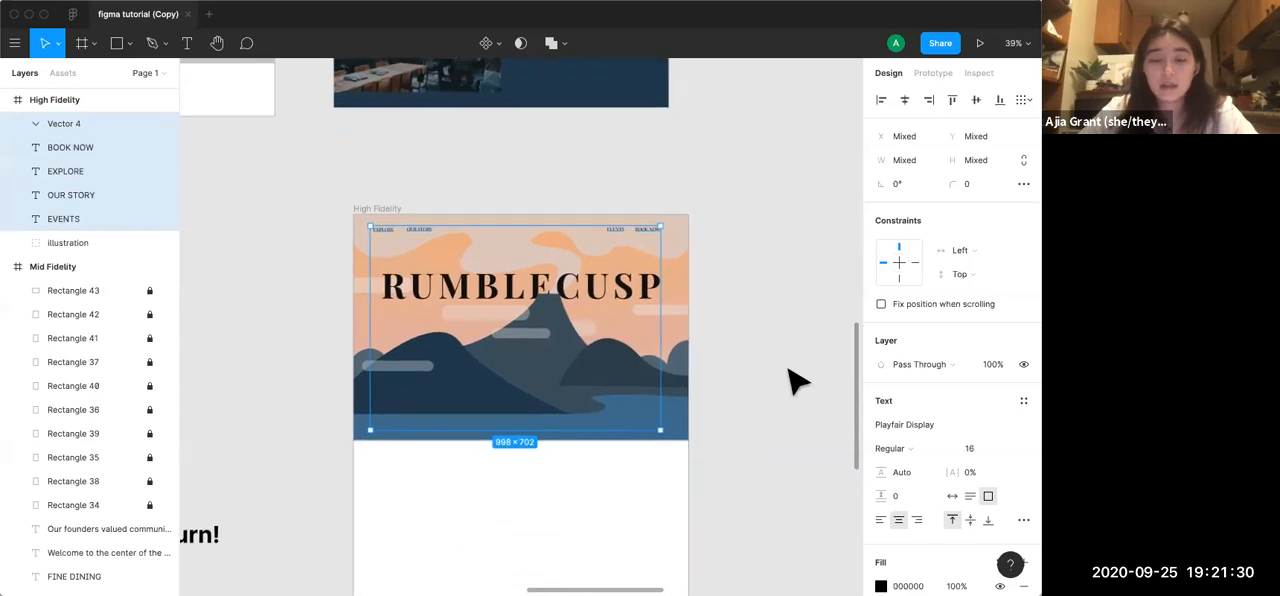
scroll(908, 403, down, 3)
scroll(900, 405, down, 1)
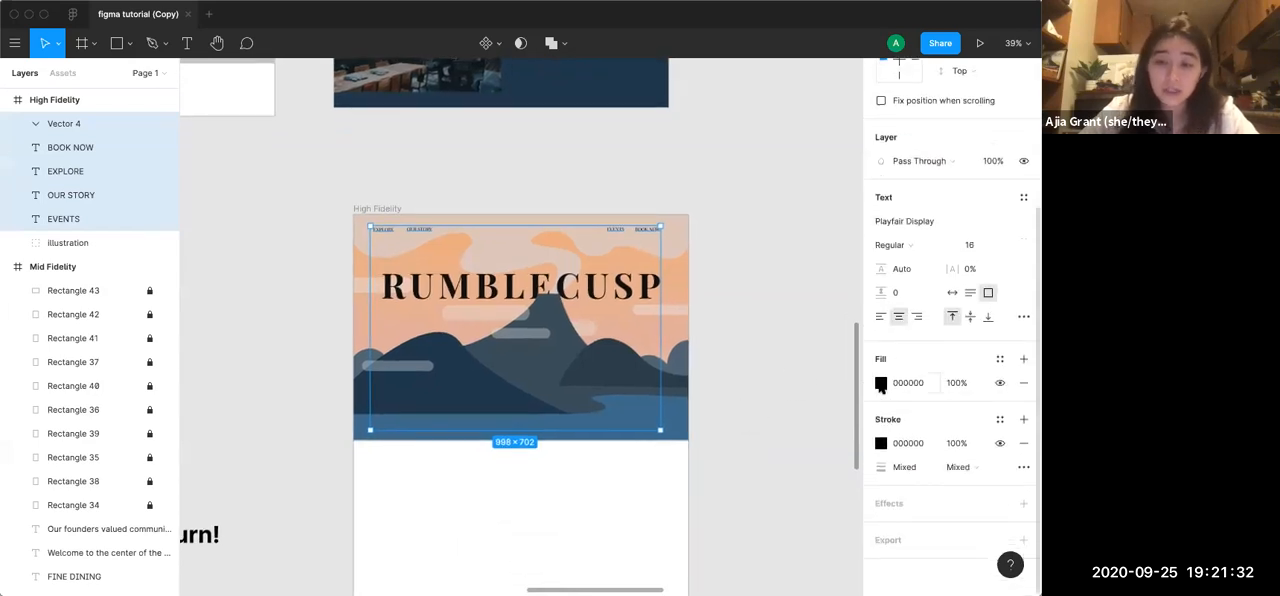
click(880, 384)
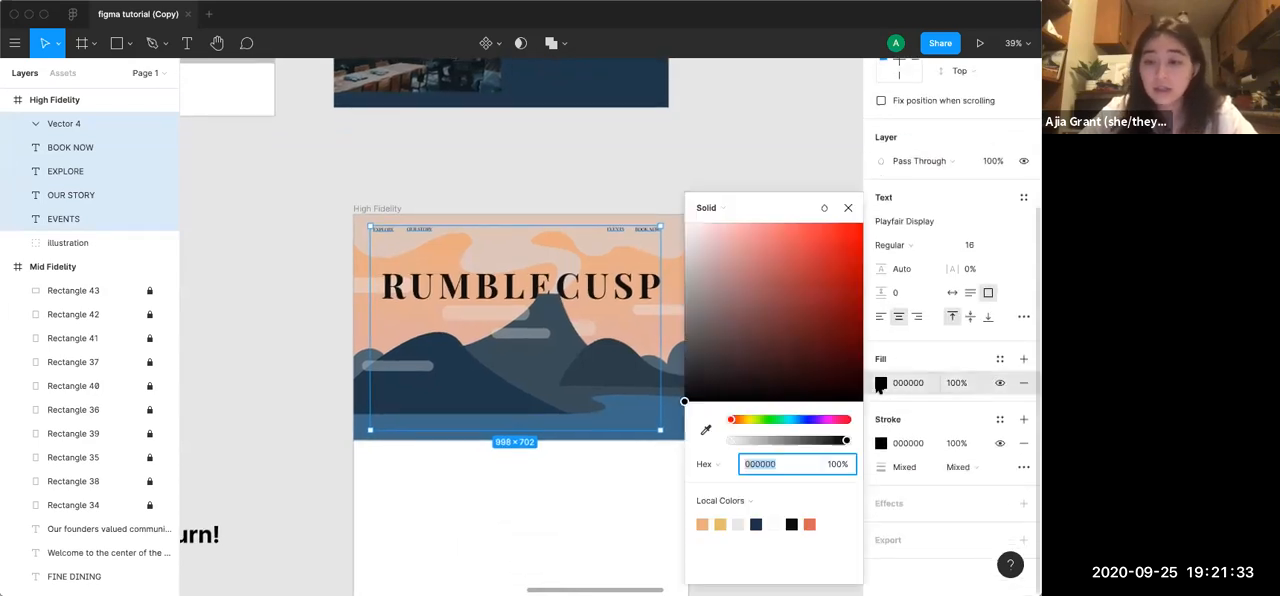
click(757, 520)
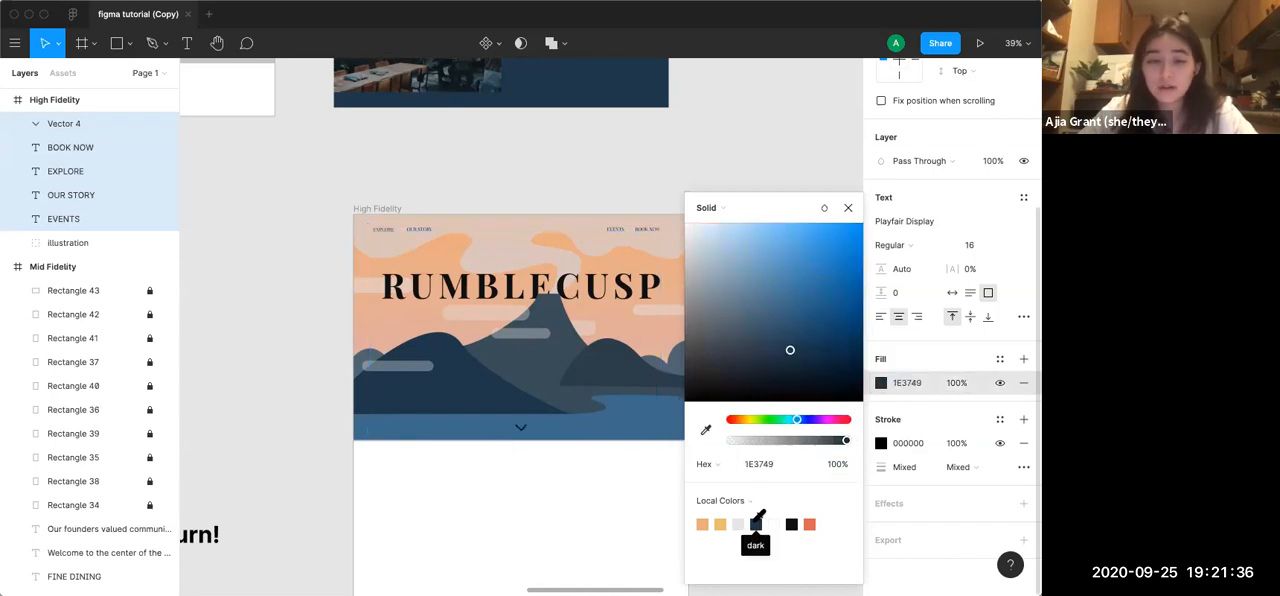
click(881, 443)
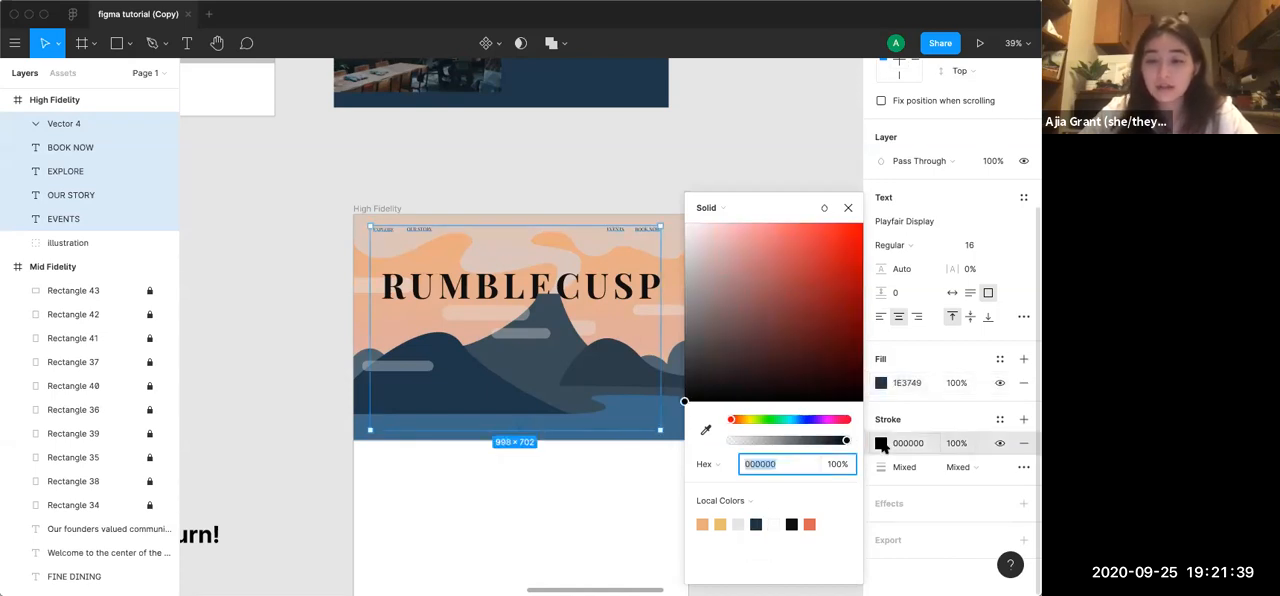
click(758, 524)
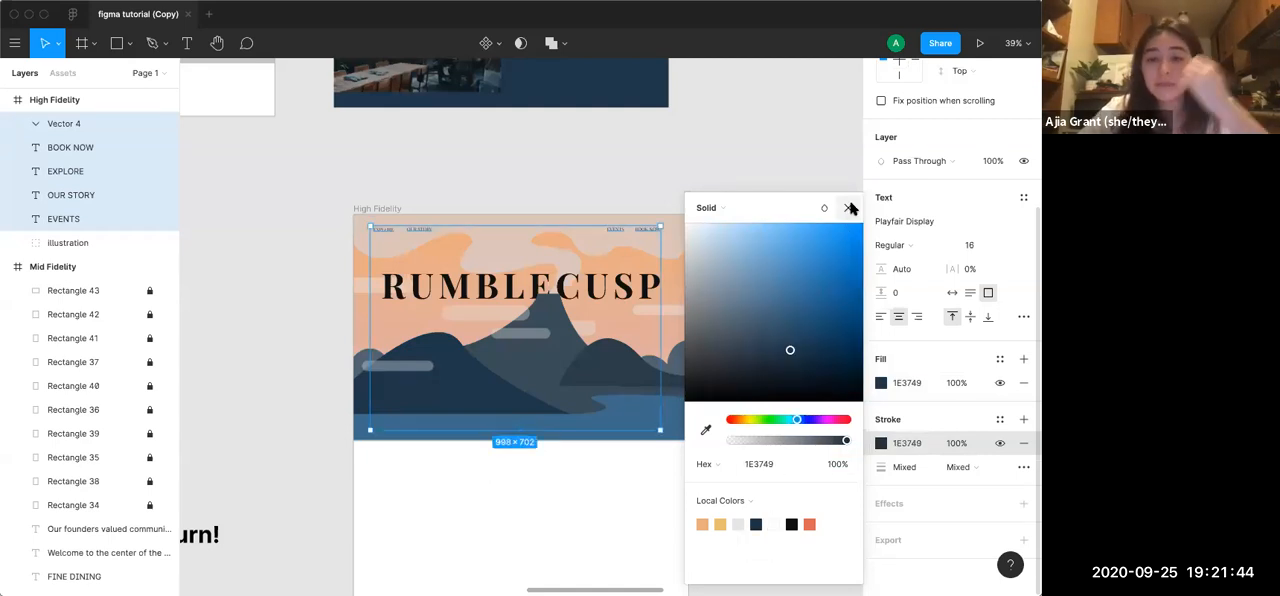
click(849, 208)
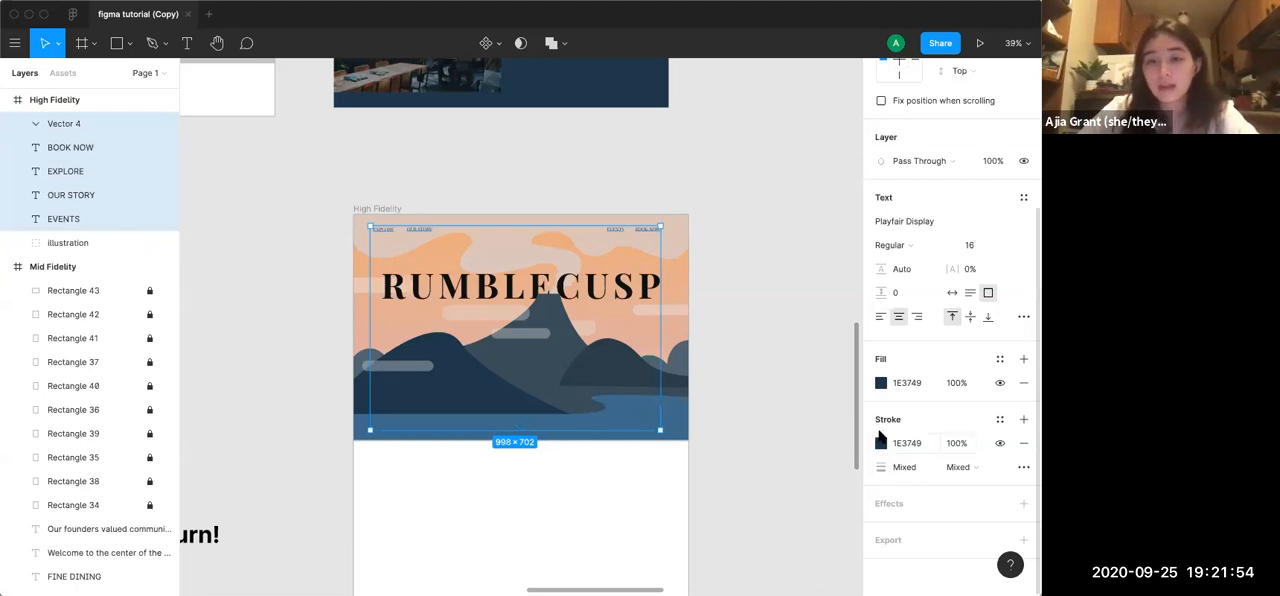
click(800, 390)
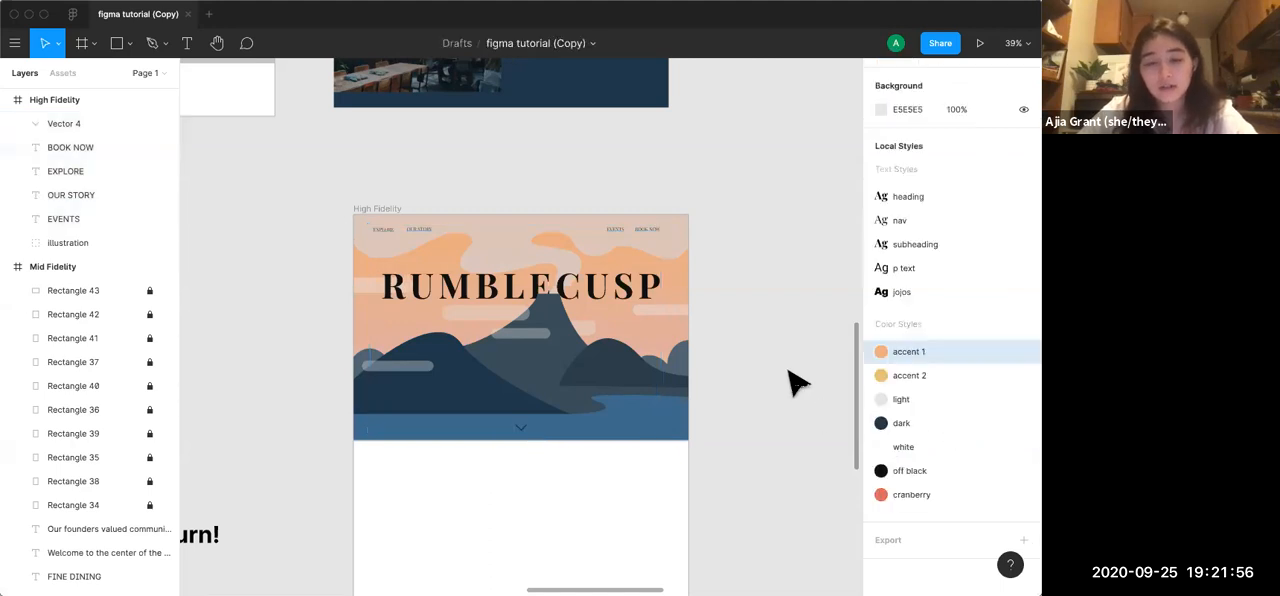
Add a drop shadow effect to the down arrow at the base of the High Fidelity illustration
click(520, 432)
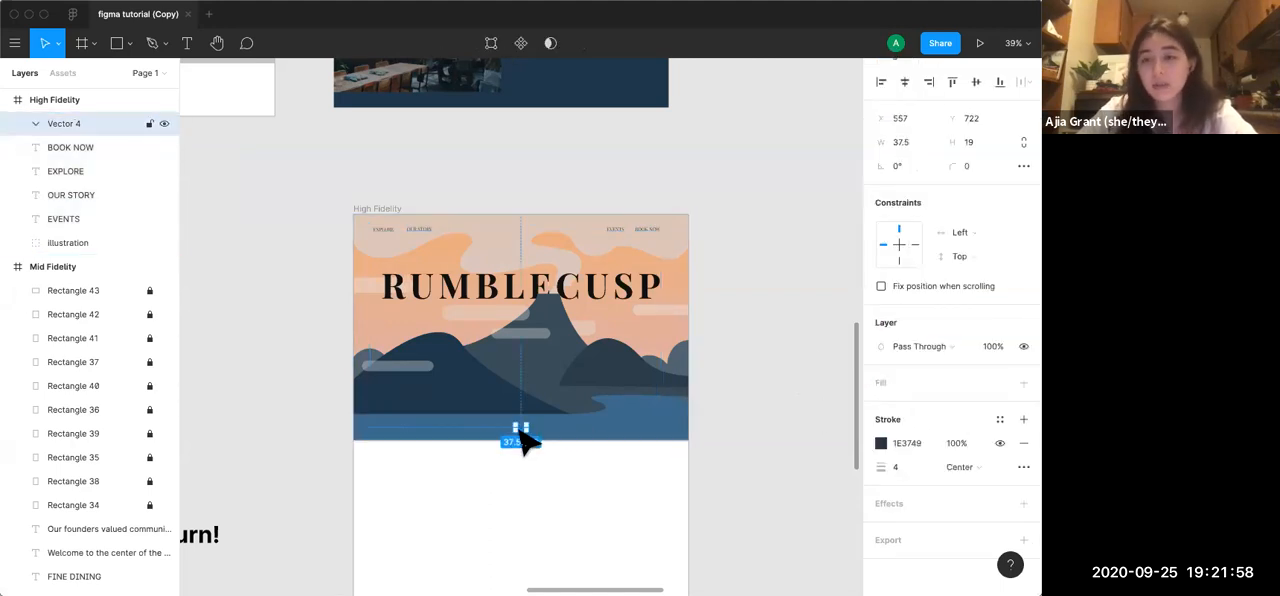
click(830, 362)
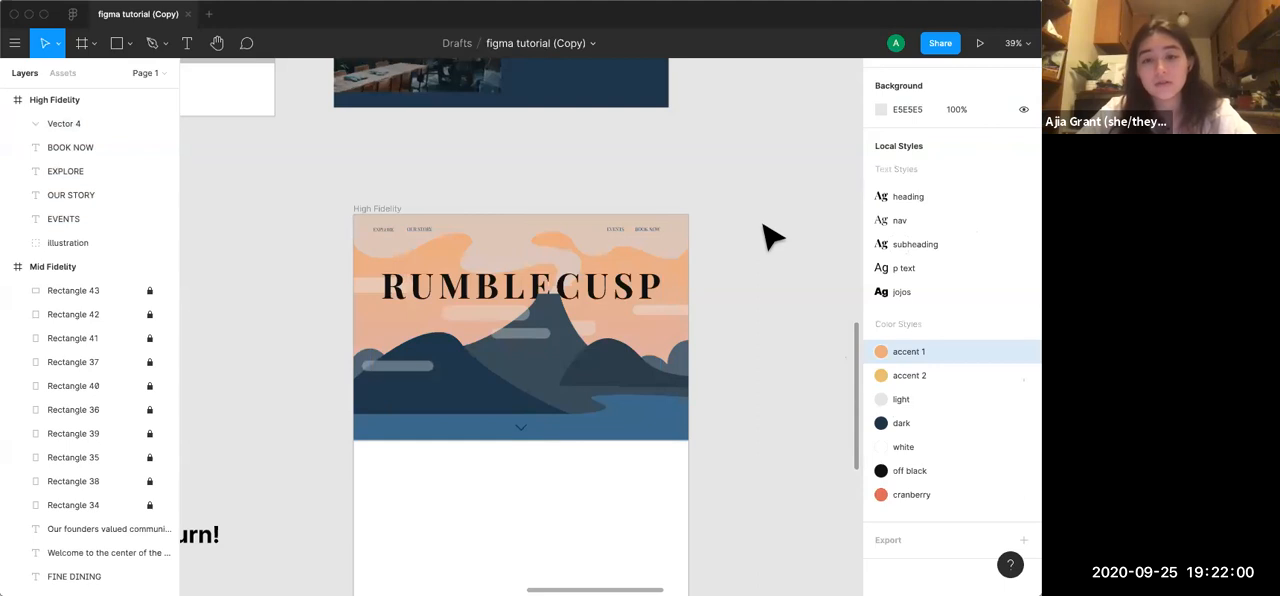
scroll(560, 495, up, 3)
scroll(560, 495, up, 3)
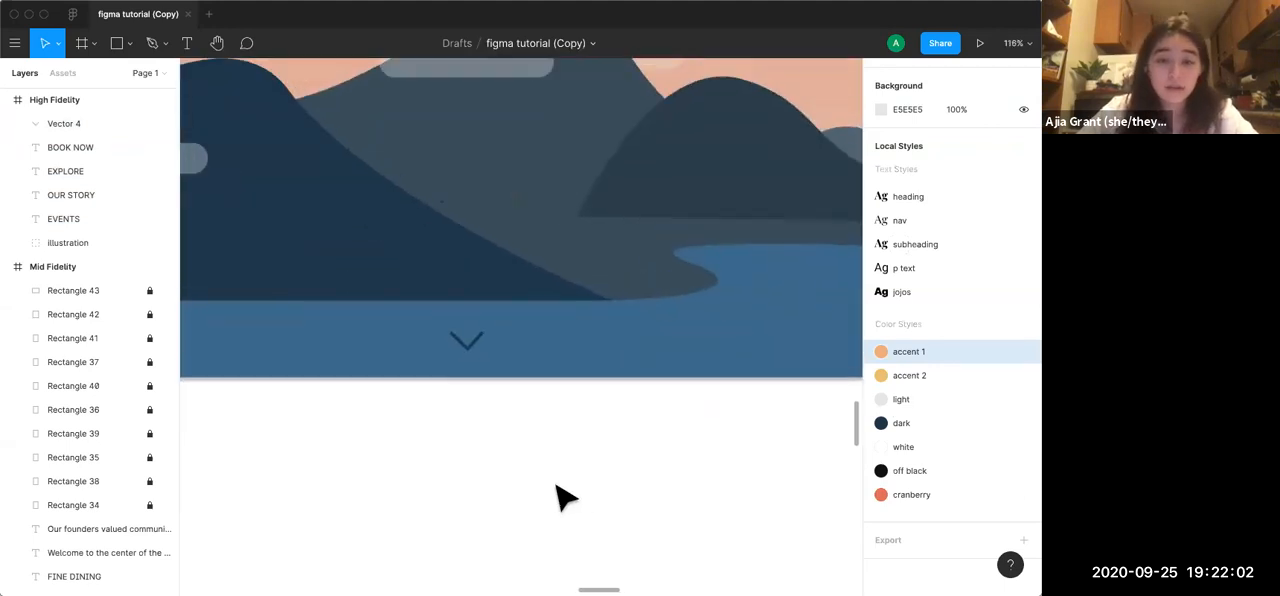
click(488, 358)
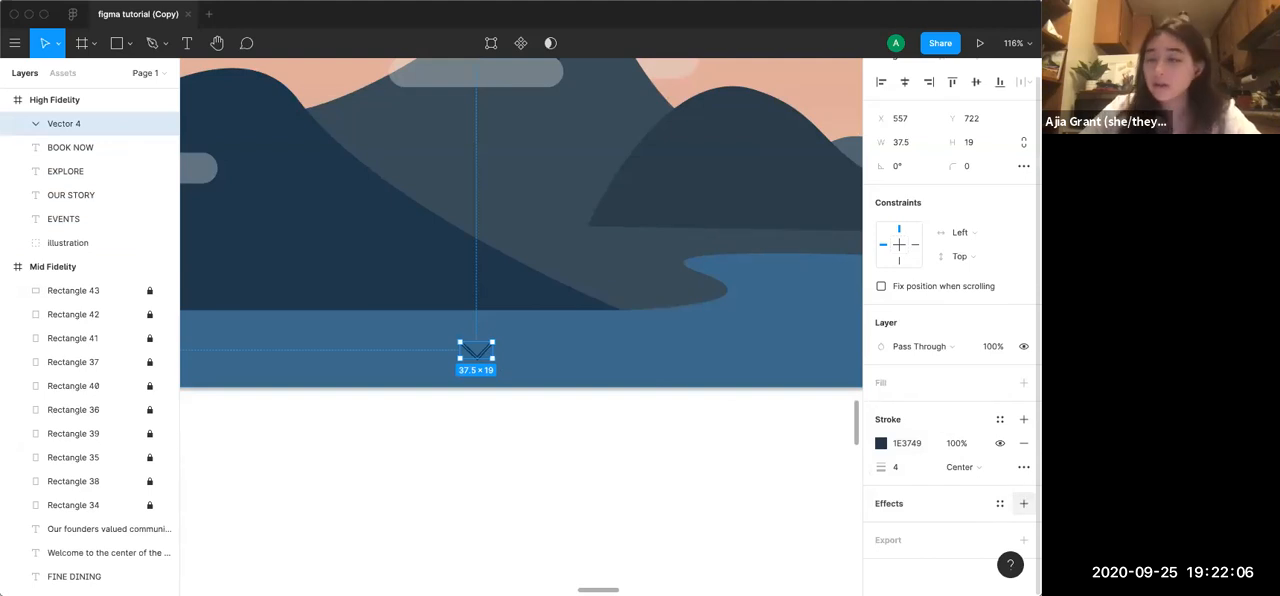
click(1022, 505)
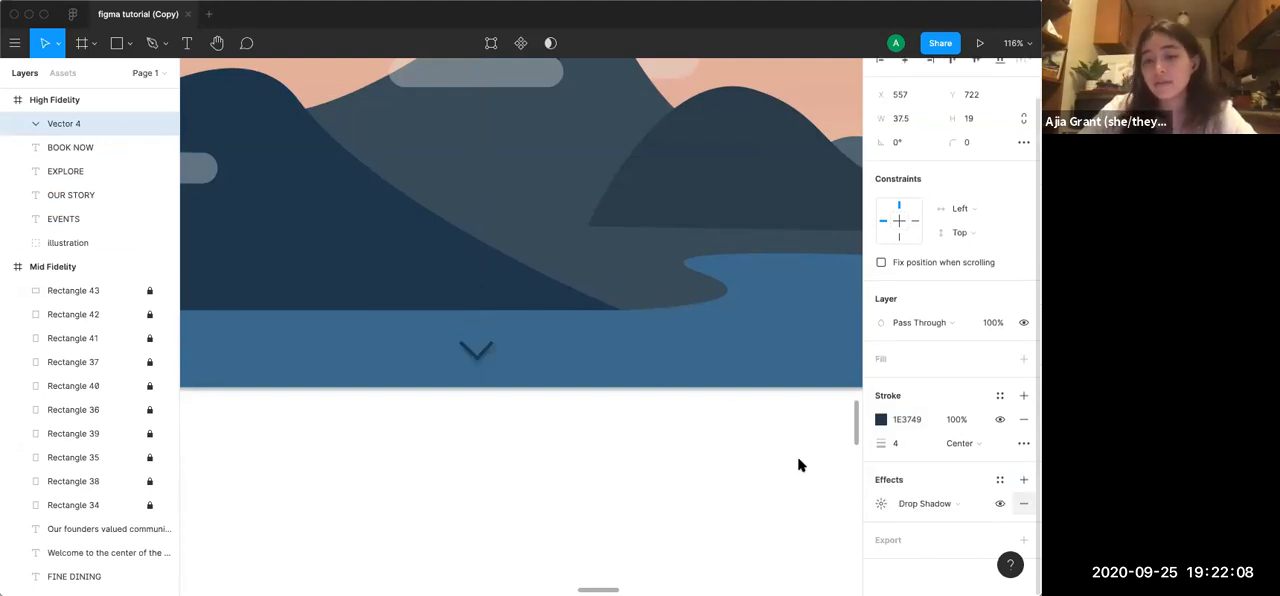
click(734, 449)
Compare the High Fidelity frame with the Mid Fidelity frame and the finished design, looking at the sections below the header
scroll(737, 450, down, 5)
scroll(737, 450, down, 5)
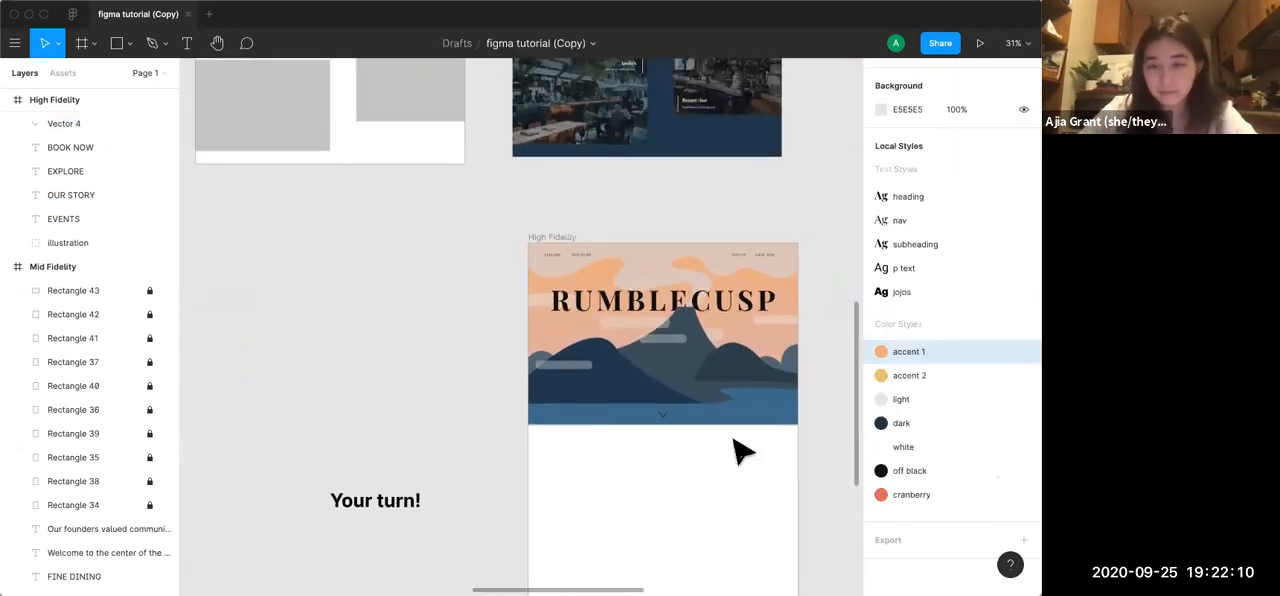
scroll(743, 452, up, 3)
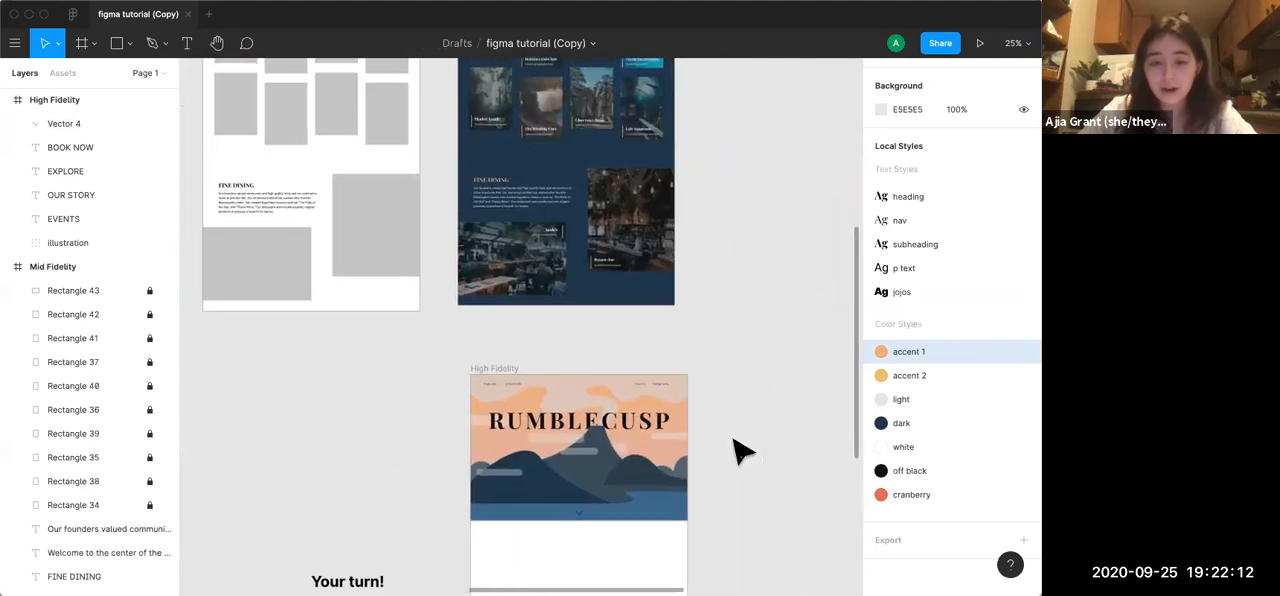
scroll(743, 452, down, 2)
scroll(743, 452, up, 4)
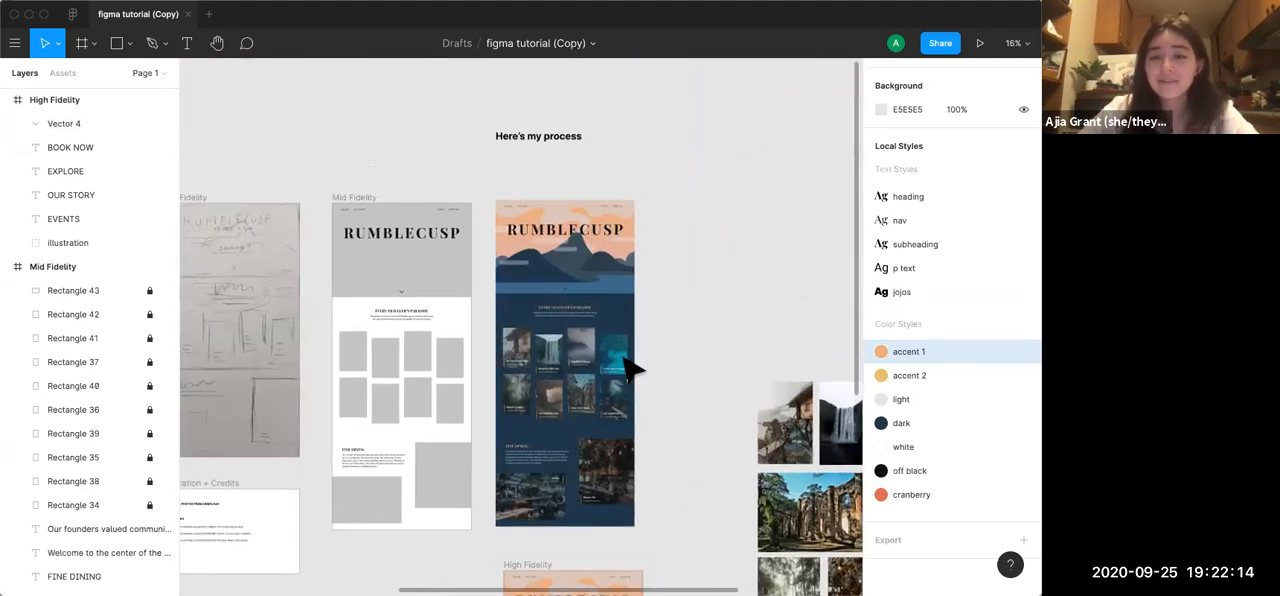
scroll(647, 482, down, 3)
scroll(650, 483, down, 2)
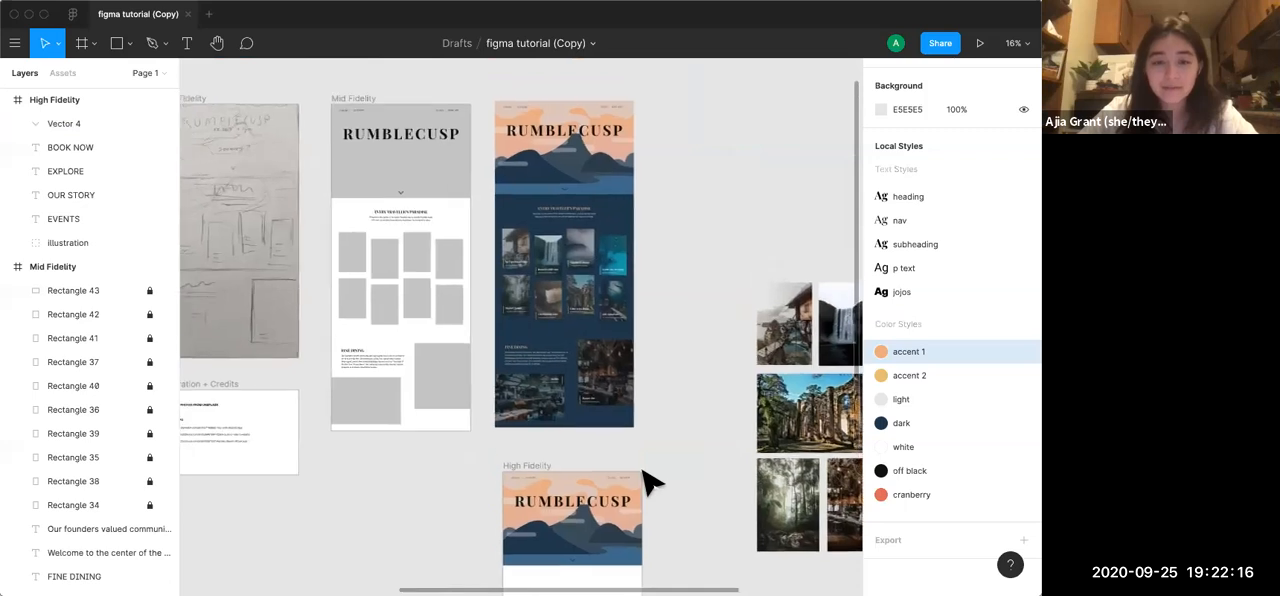
scroll(647, 482, down, 1)
scroll(647, 482, up, 3)
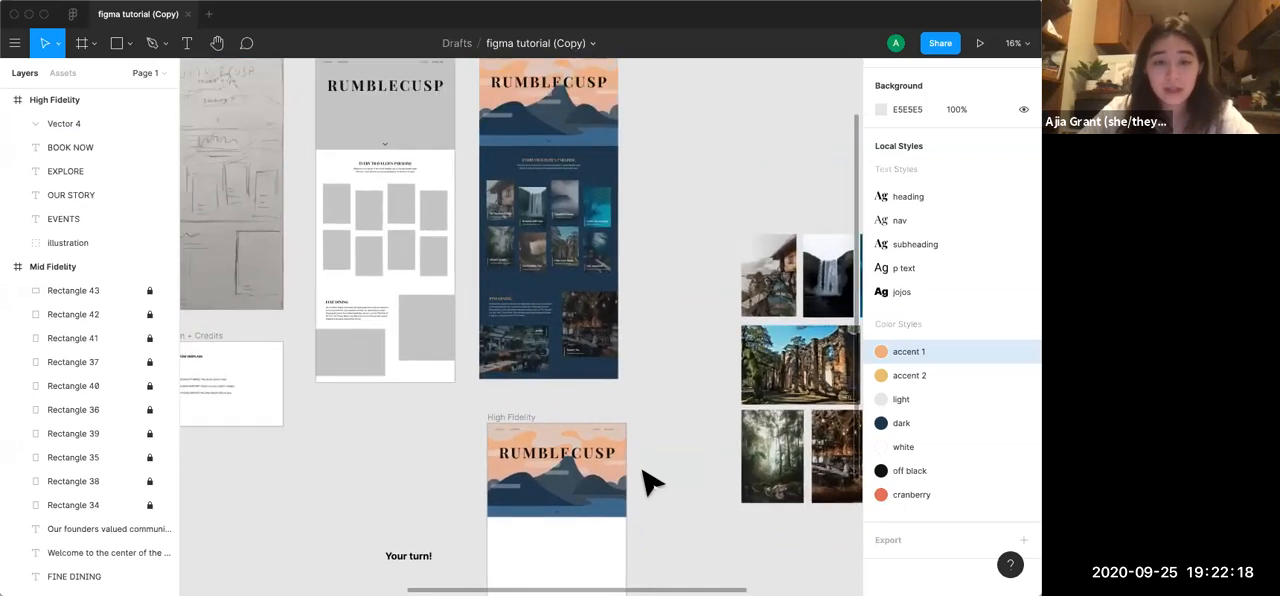
Unlock all ten locked rectangle layers, Rectangle 34 to Rectangle 43, in the Mid Fidelity frame
click(150, 290)
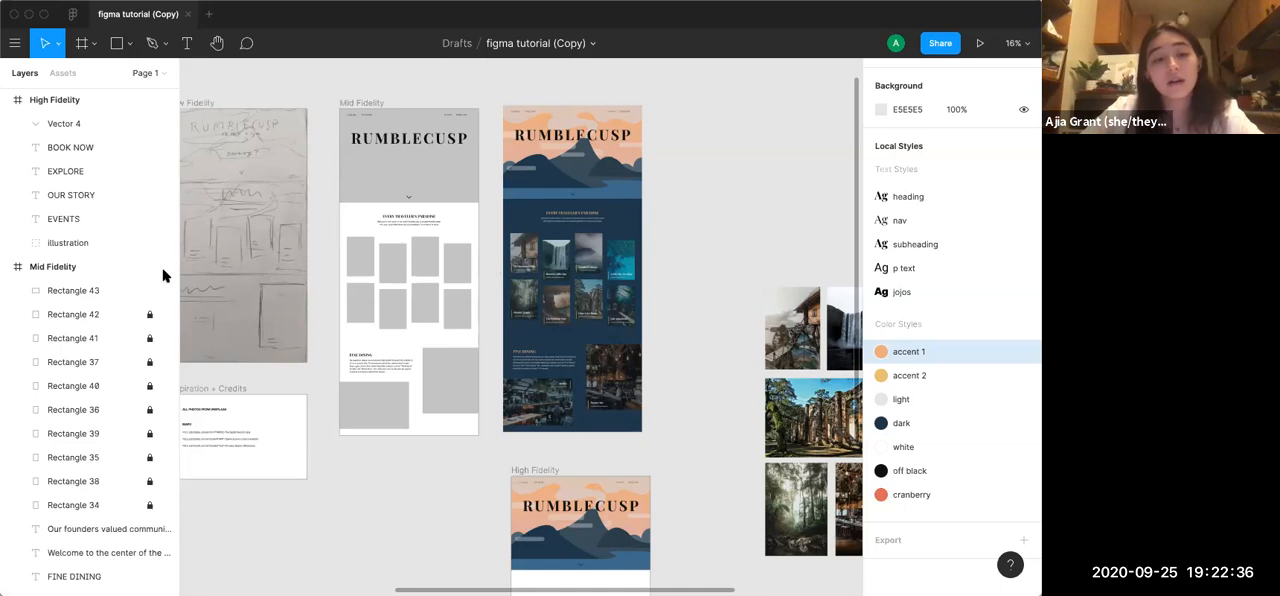
click(150, 314)
click(150, 338)
click(150, 362)
click(150, 386)
click(150, 410)
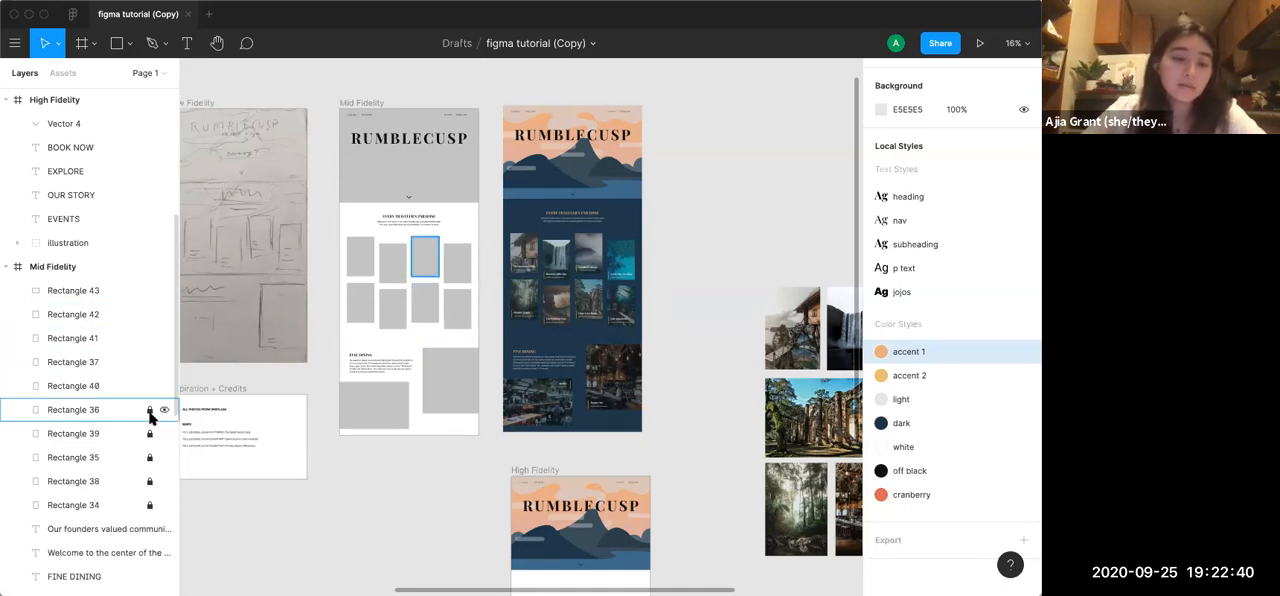
click(150, 433)
click(150, 457)
click(150, 481)
click(150, 505)
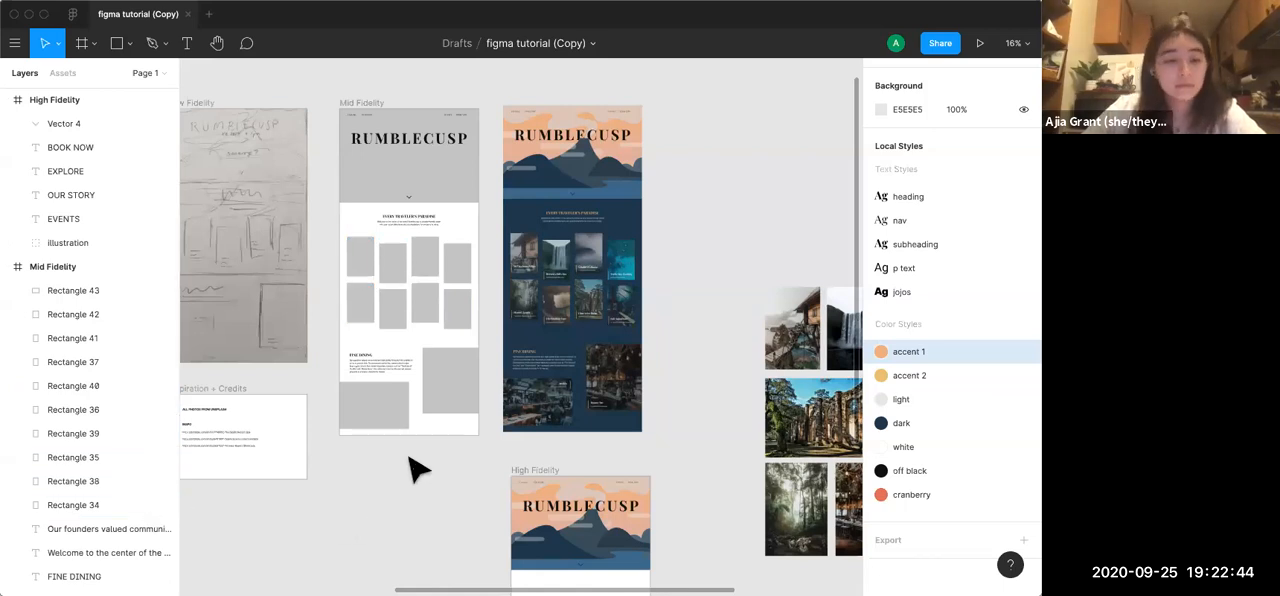
Copy all headings, paragraphs and grey placeholder rectangles below the Mid Fidelity header into the High Fidelity frame
click(442, 390)
click(368, 405)
click(457, 509)
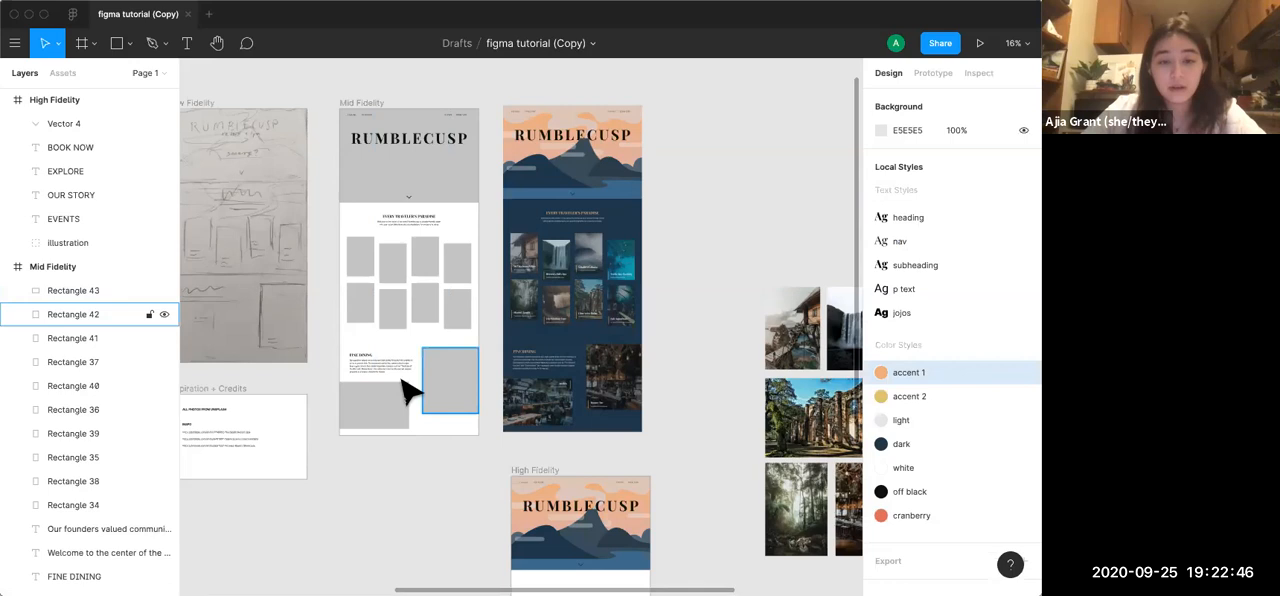
click(368, 362)
click(445, 488)
drag(486, 448, 337, 213)
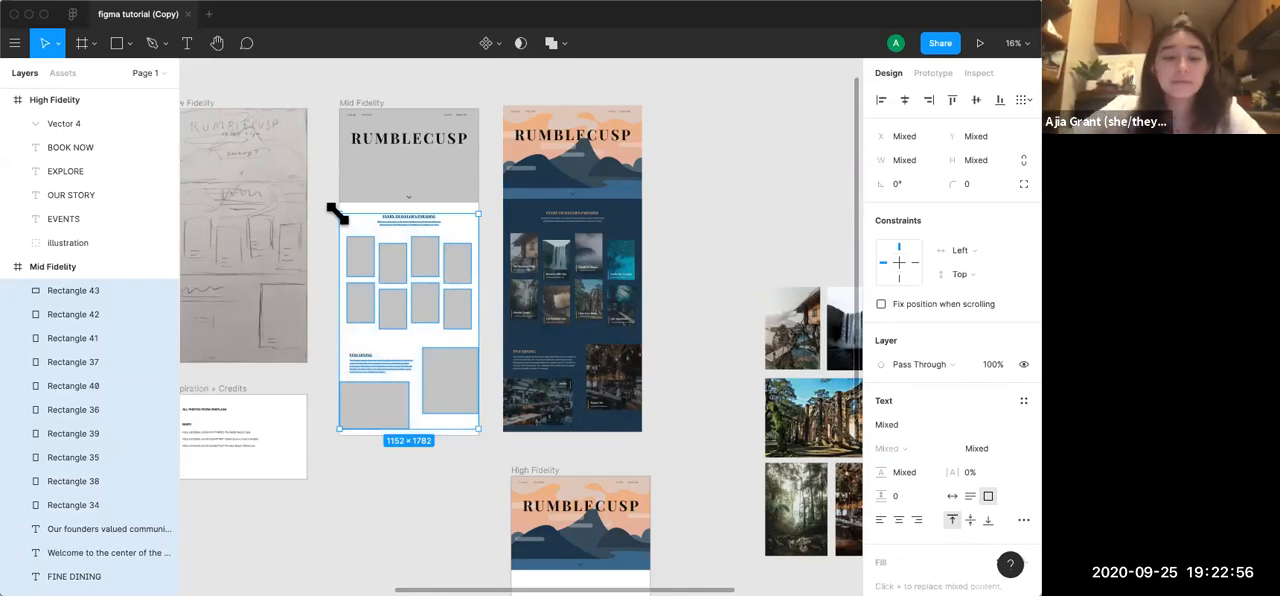
click(551, 481)
key(shift+2)
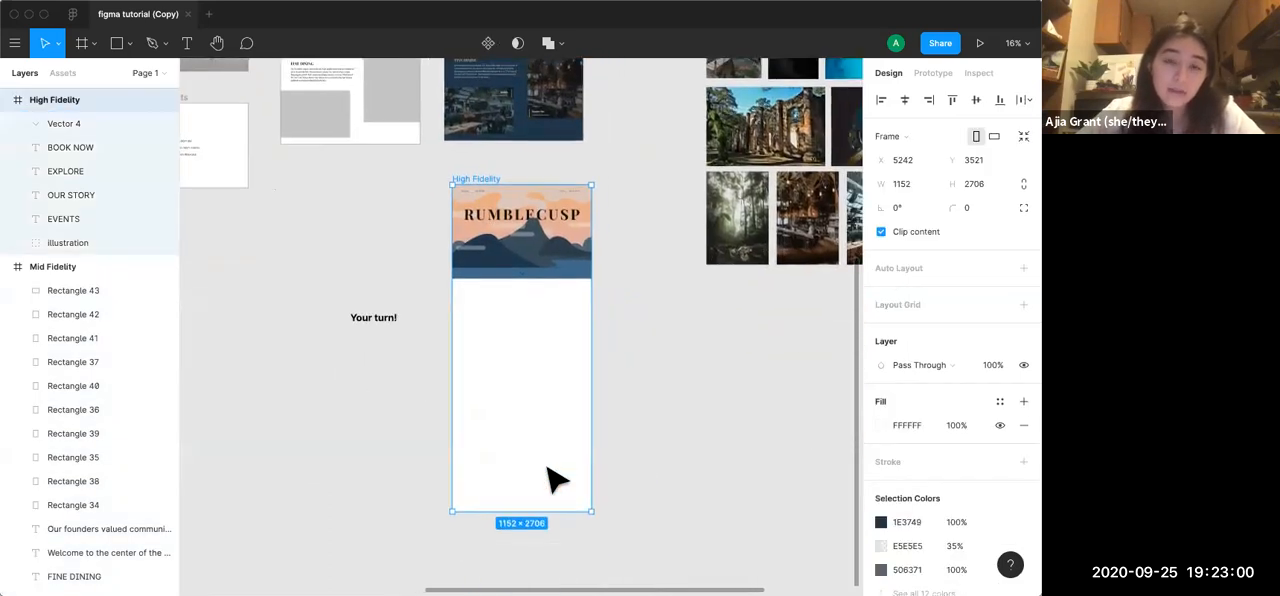
key(super+v)
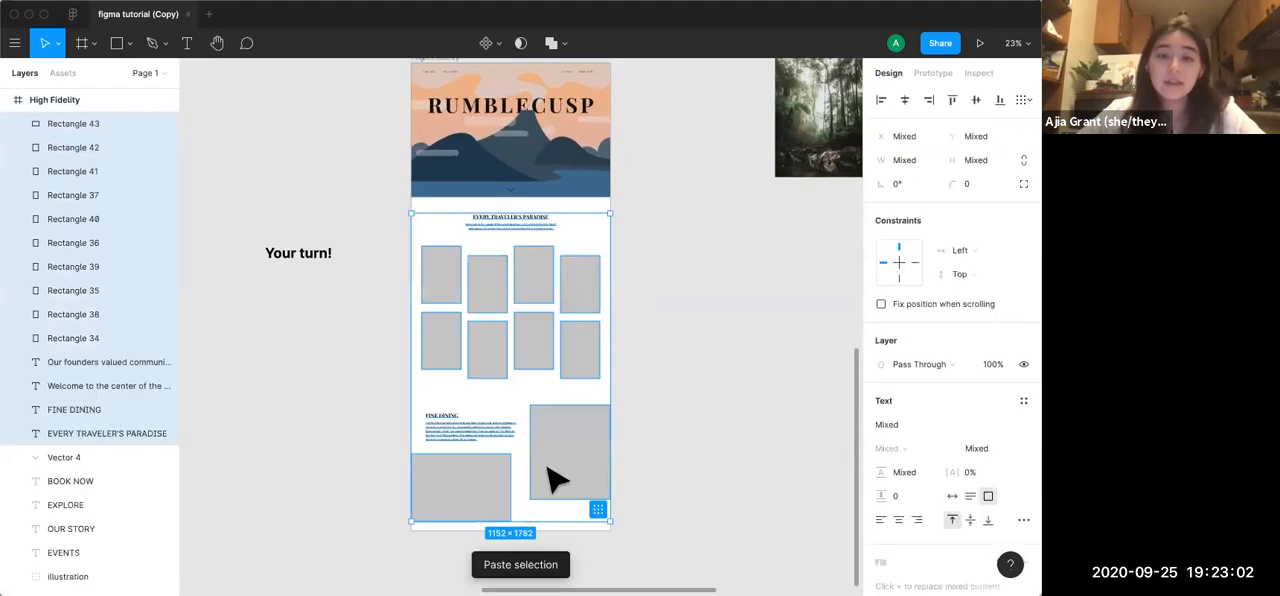
Set the High Fidelity frame's fill to the local dark colour 1E3749
click(718, 428)
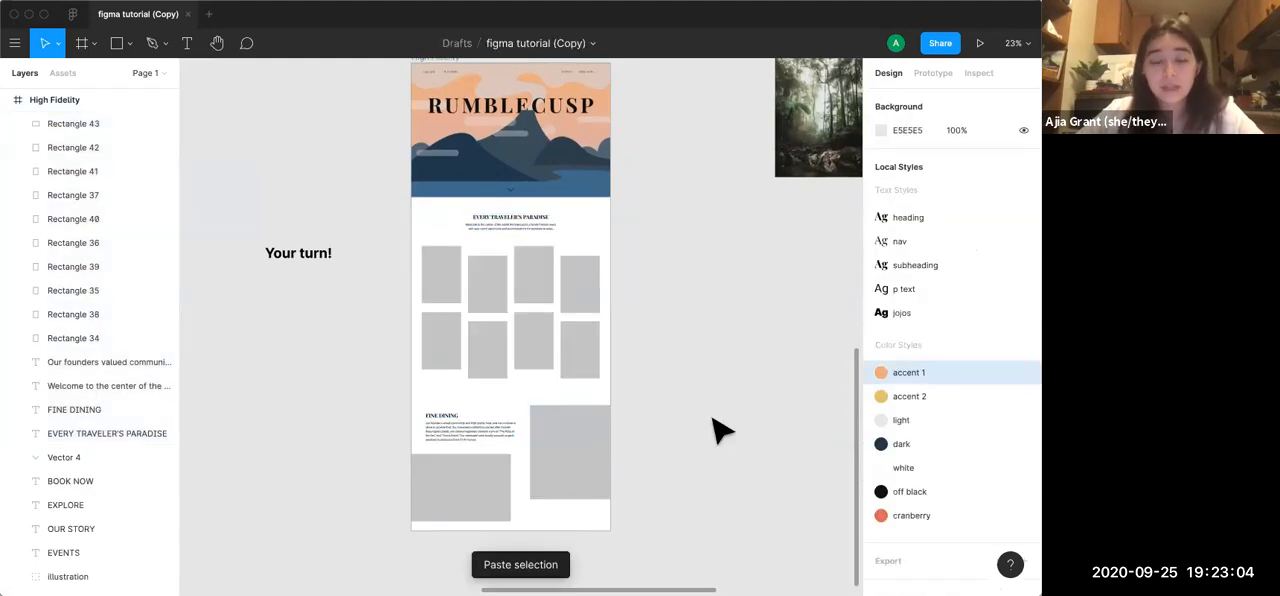
scroll(718, 428, up, 3)
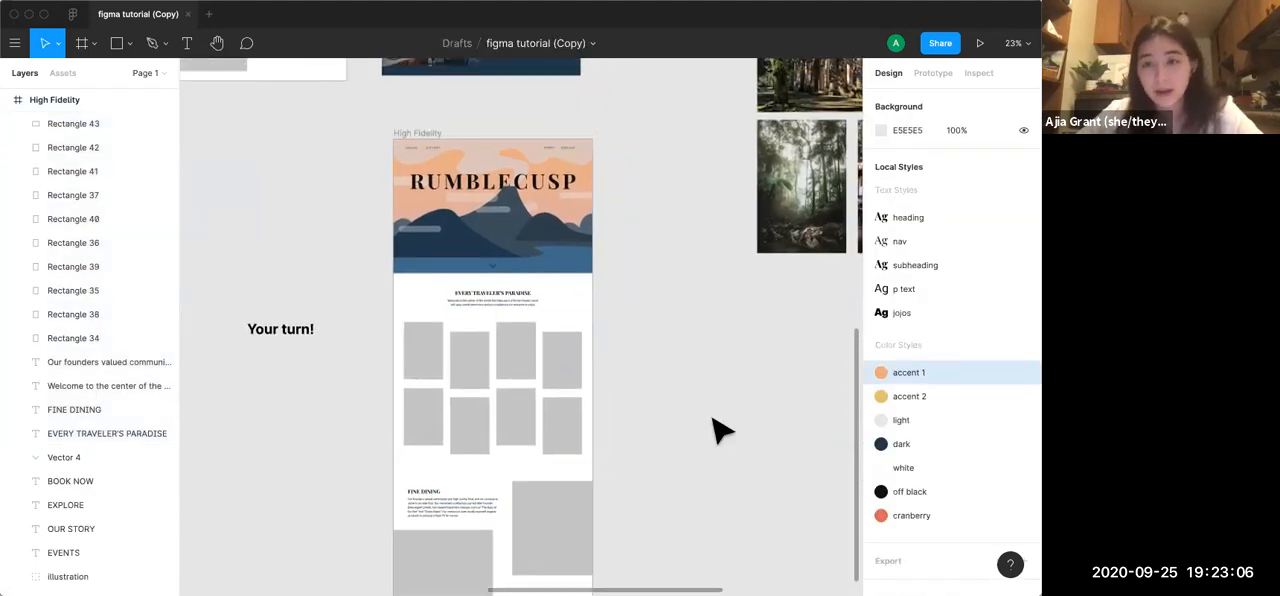
scroll(718, 428, up, 1)
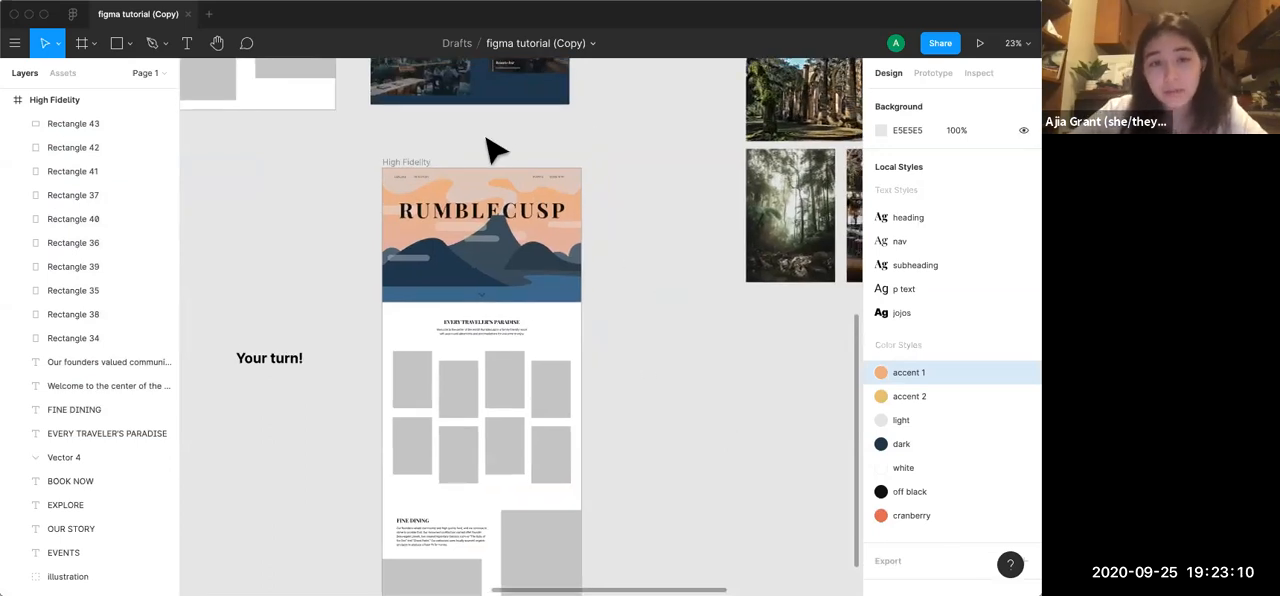
click(410, 162)
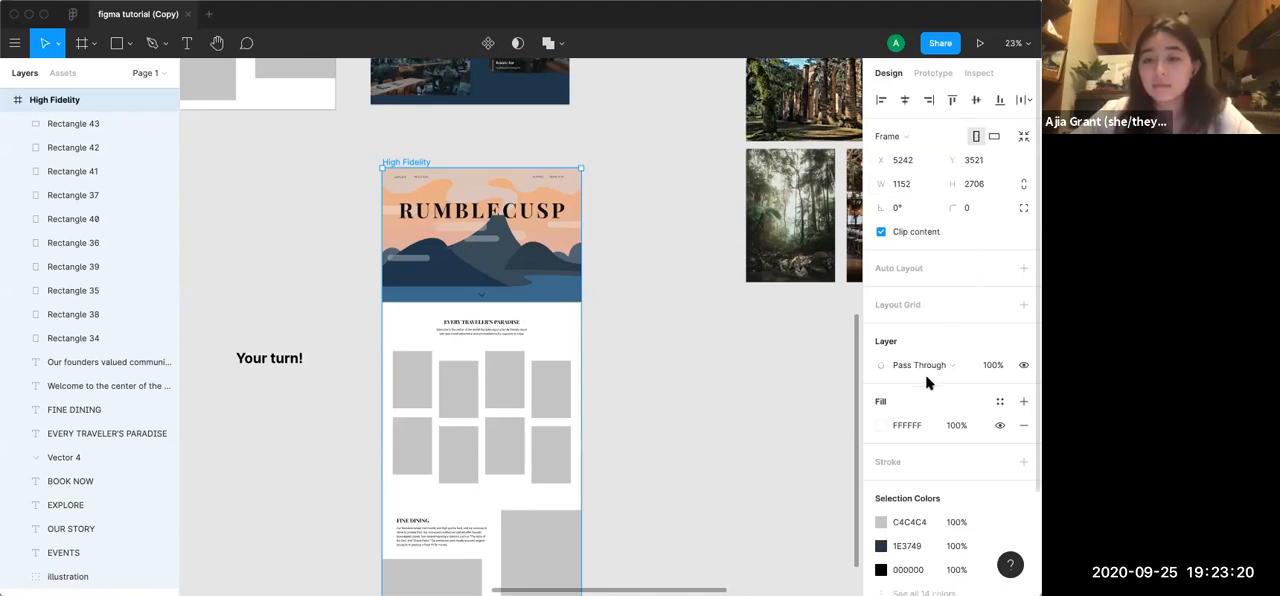
click(881, 426)
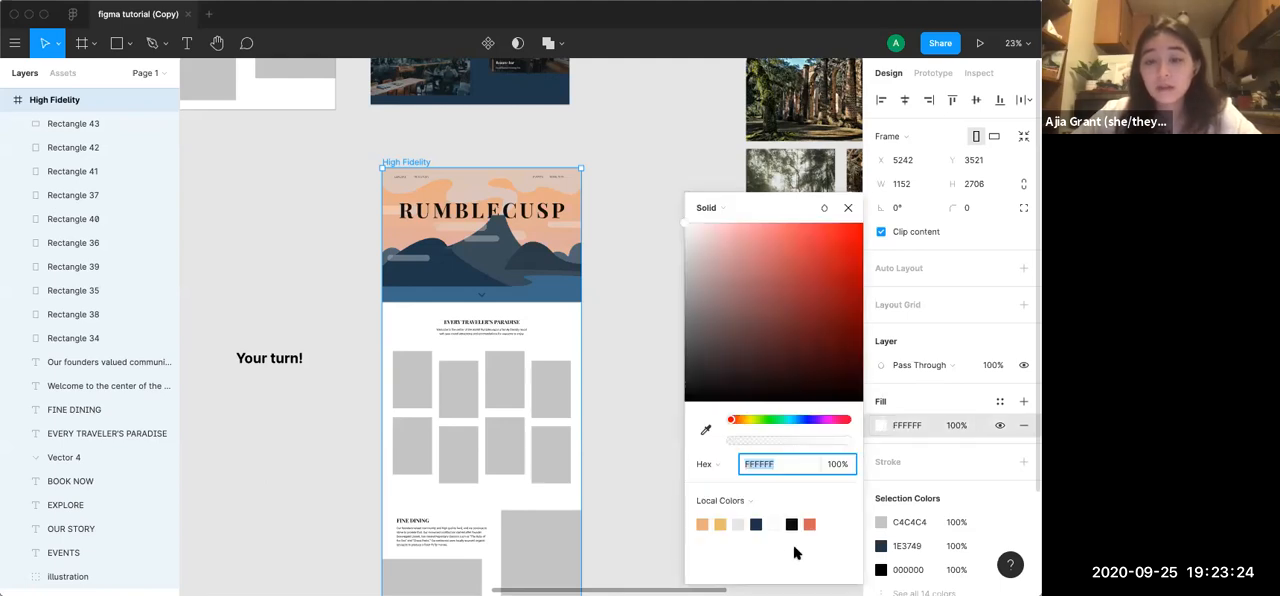
click(760, 522)
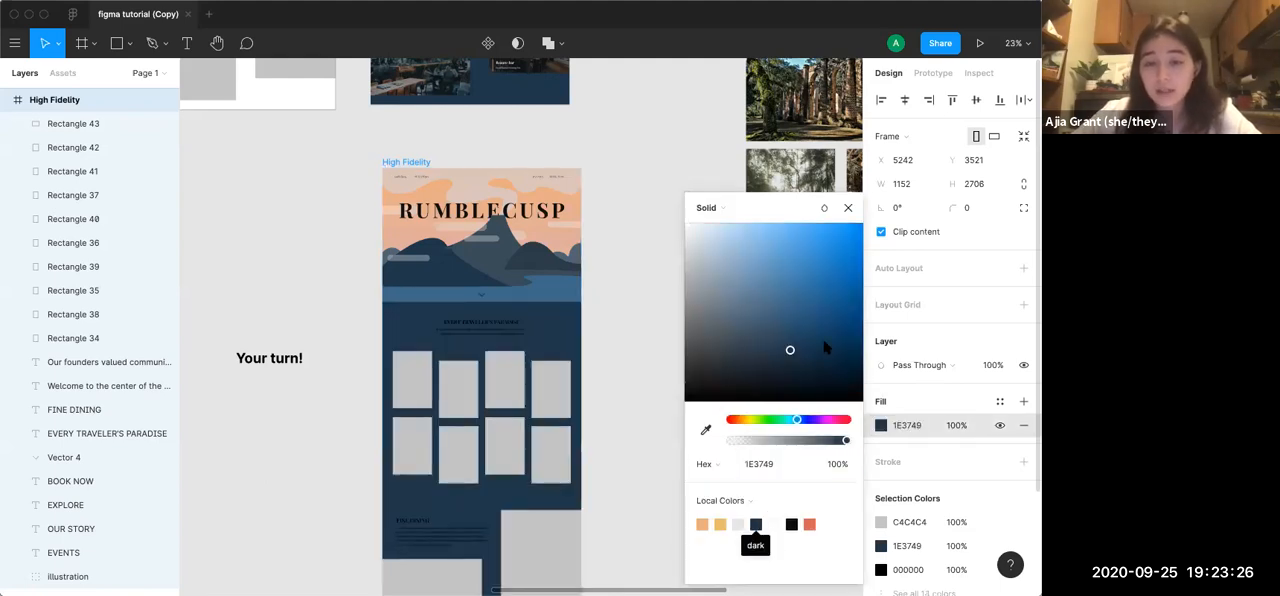
click(849, 209)
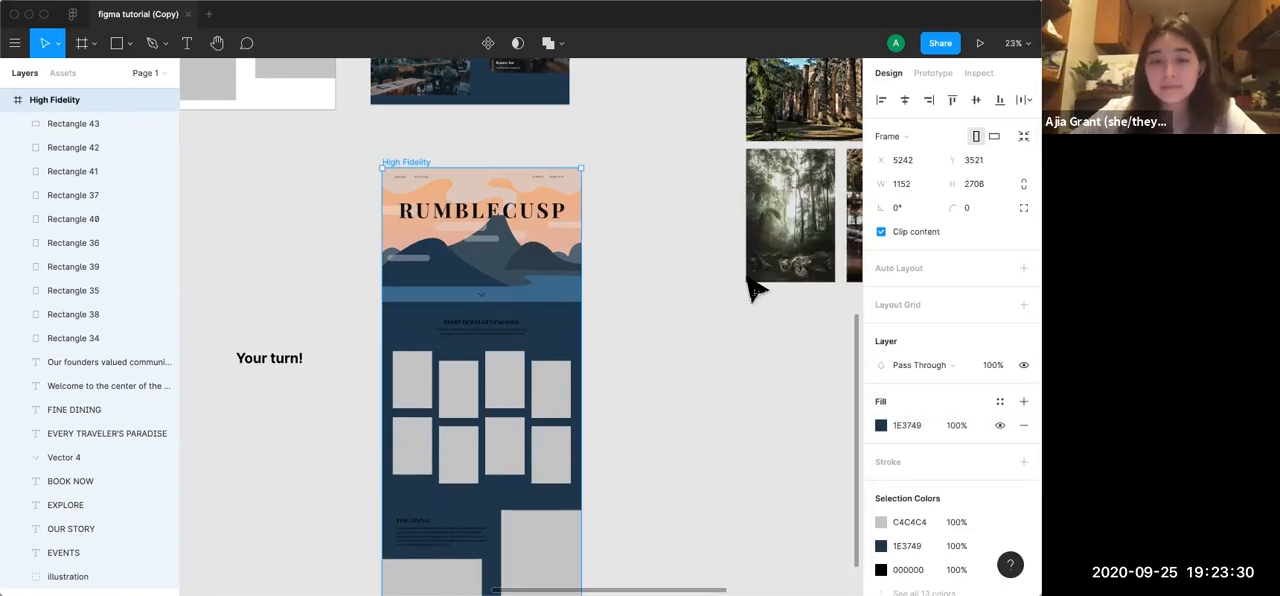
click(721, 336)
Compare the High Fidelity frame's grey placeholders with the photo grid and dining images in the finished design
scroll(600, 352, up, 2)
scroll(600, 352, left, 2)
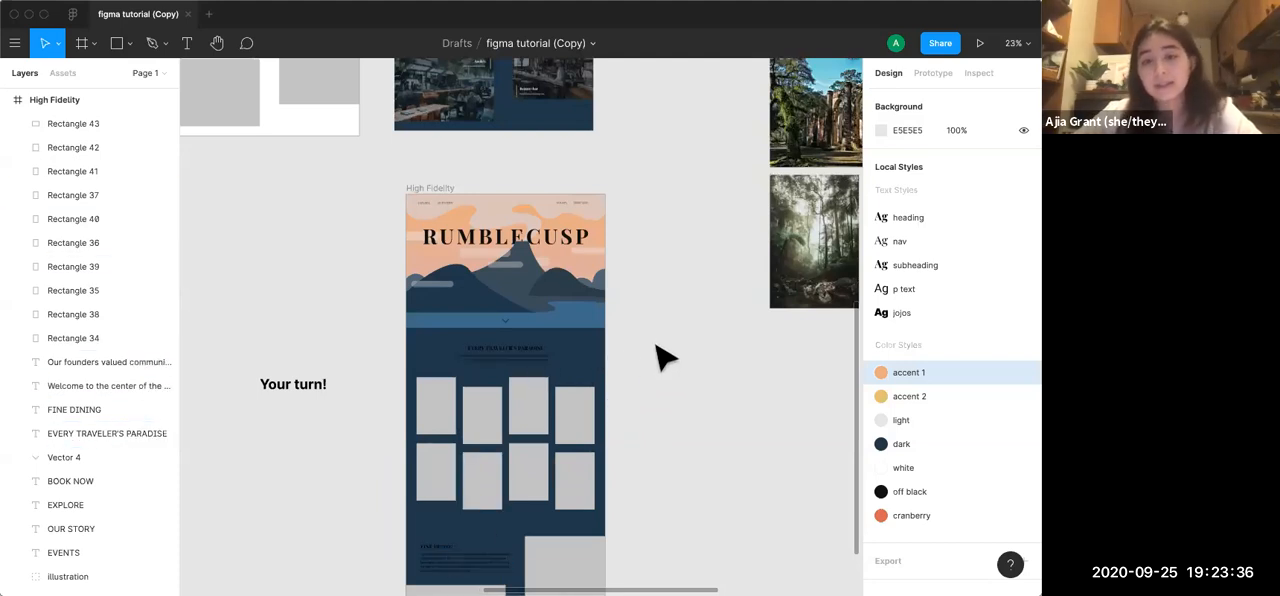
scroll(655, 345, up, 3)
scroll(655, 345, left, 2)
scroll(655, 345, down, 3)
scroll(655, 345, up, 2)
scroll(655, 345, down, 2)
scroll(660, 355, down, 3)
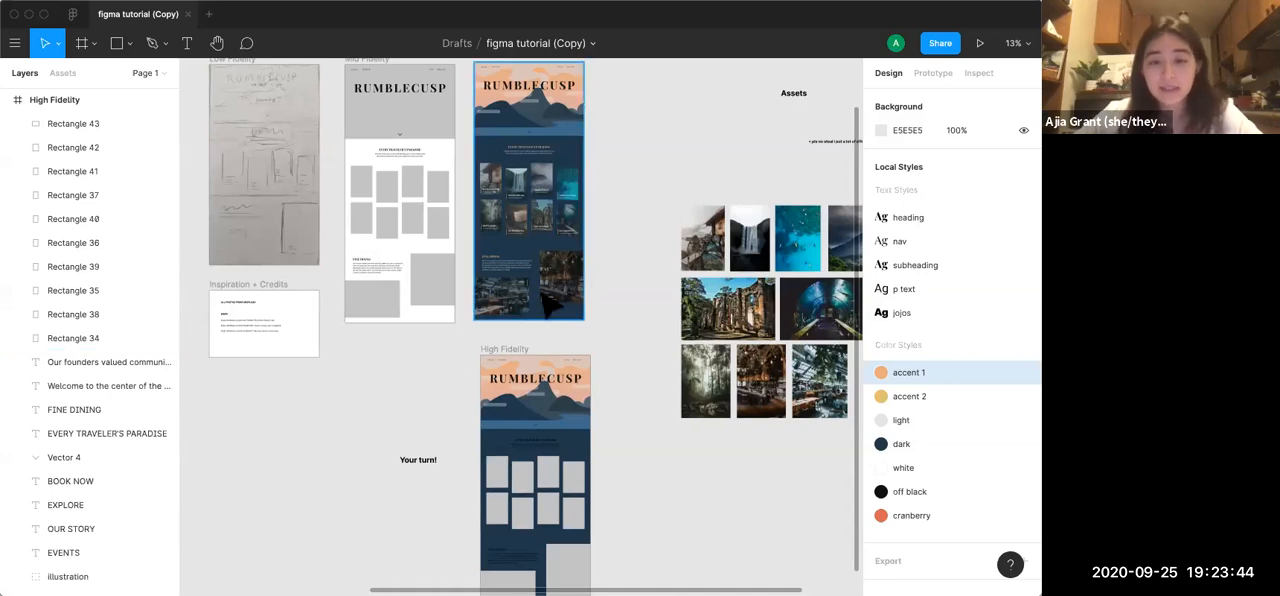
click(495, 512)
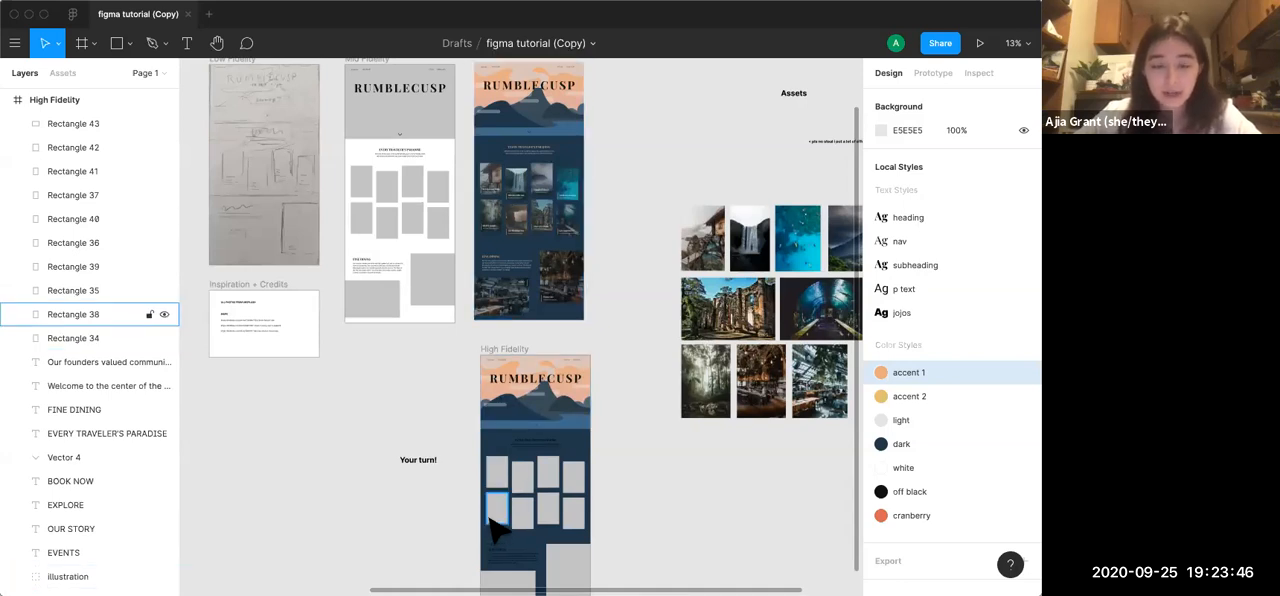
click(499, 479)
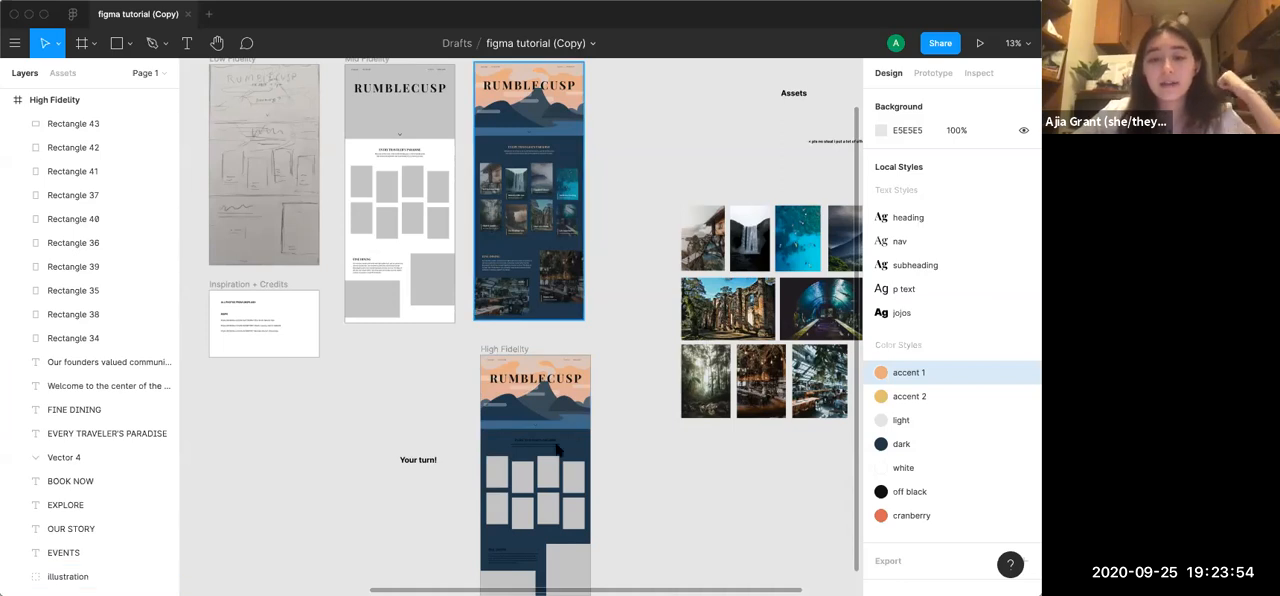
scroll(617, 517, down, 3)
click(526, 490)
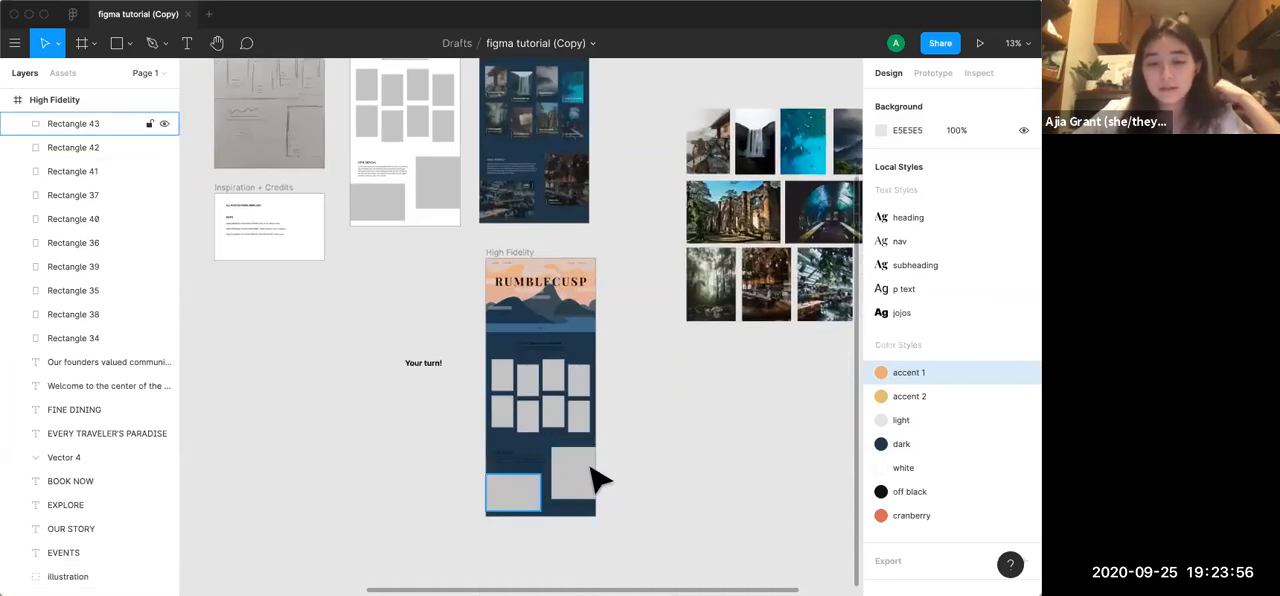
click(535, 290)
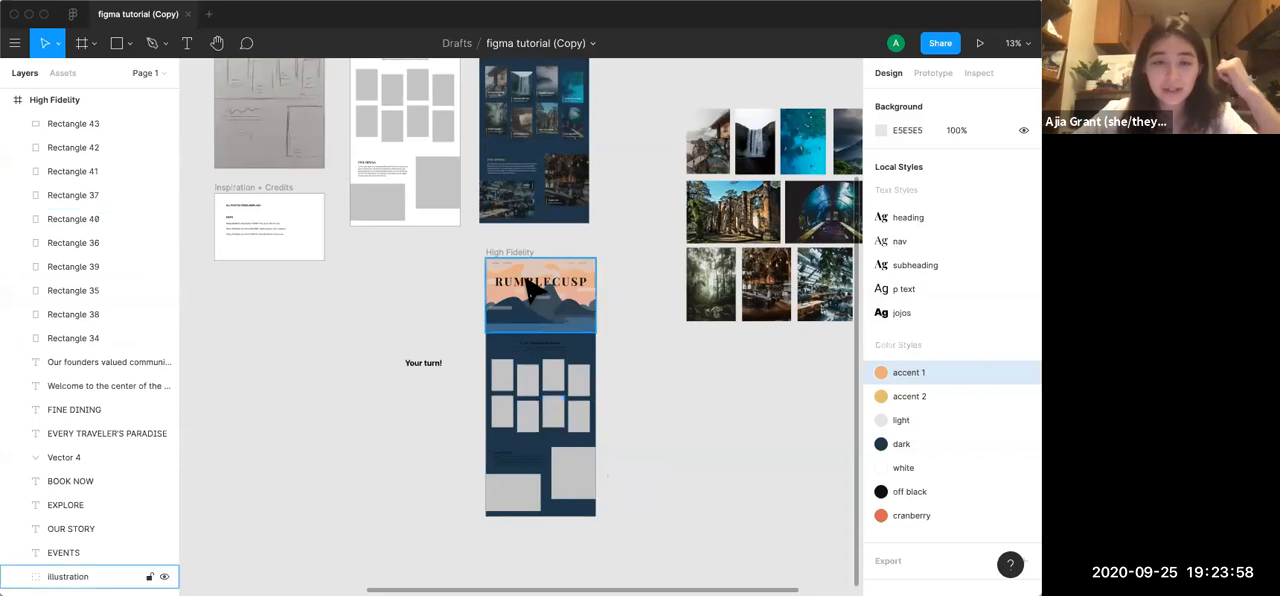
Use Rectangle 34, the first placeholder in the upper row of the High Fidelity grid, as a mask
scroll(526, 279, up, 2)
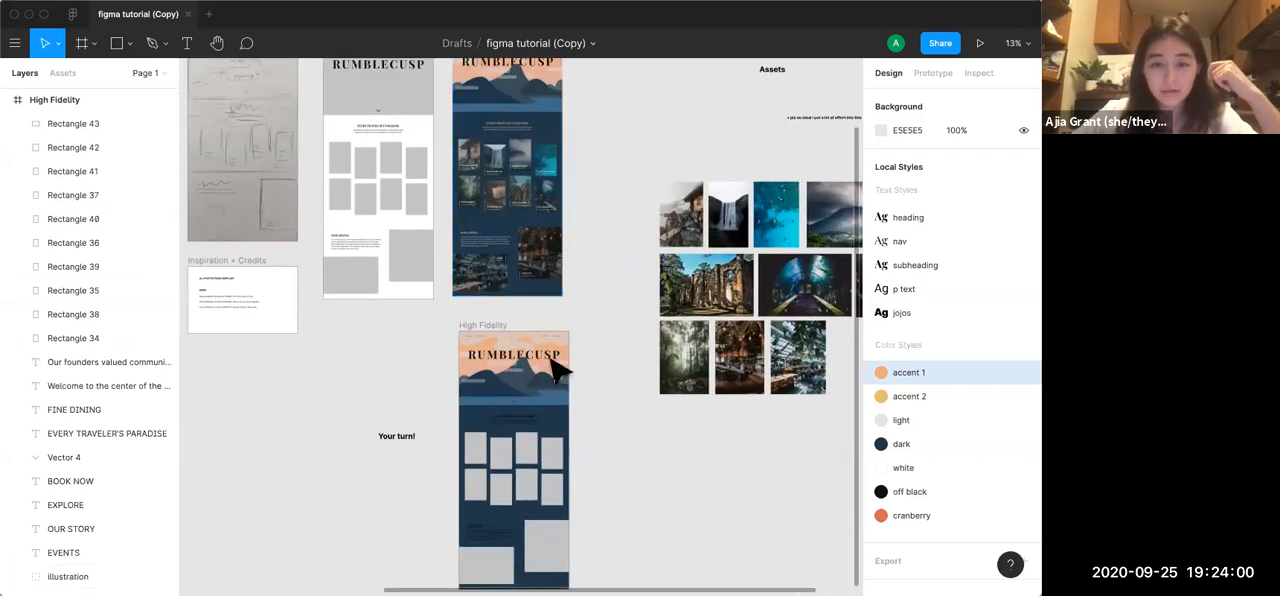
scroll(443, 522, up, 5)
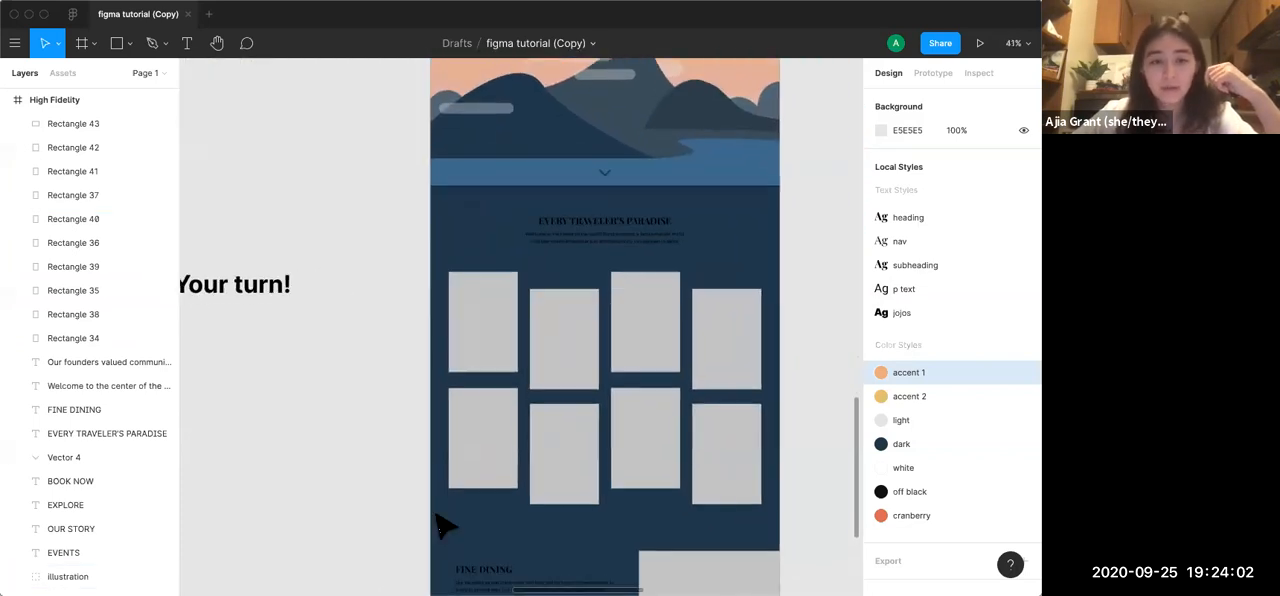
scroll(443, 522, right, 2)
scroll(443, 522, down, 1)
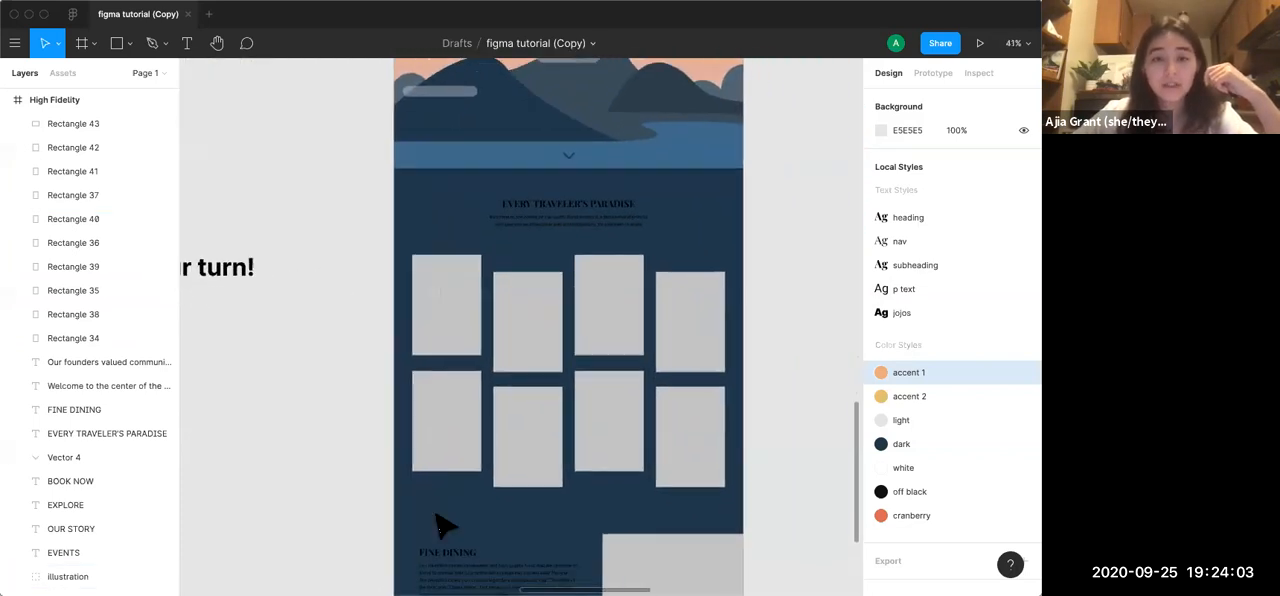
click(455, 343)
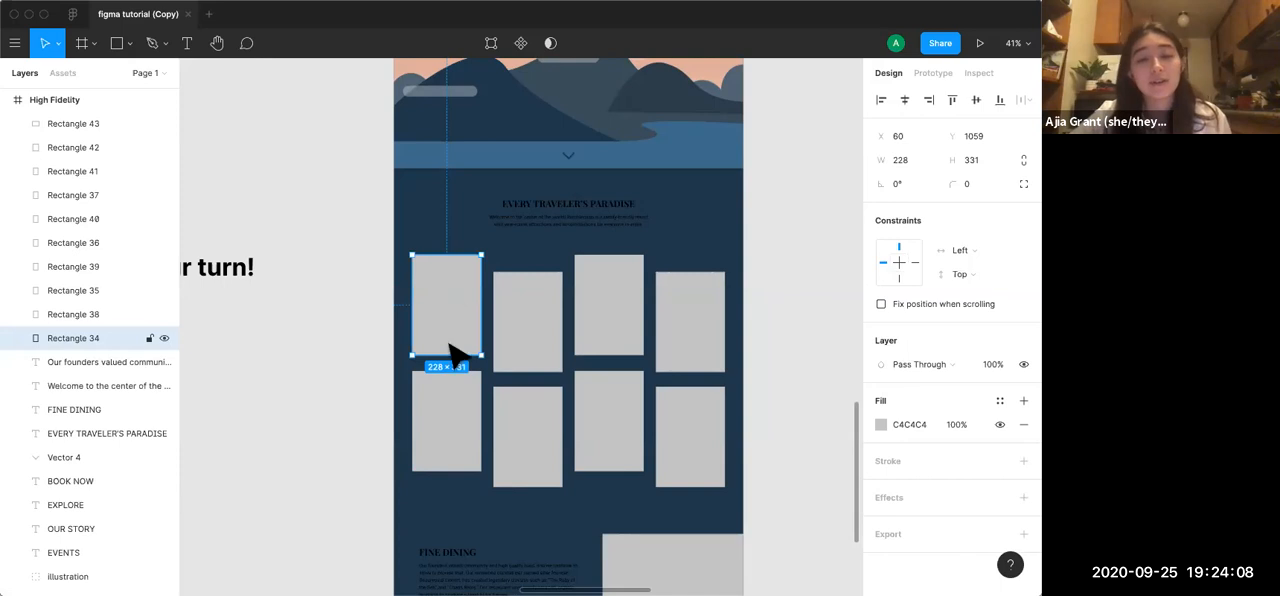
right_click(434, 289)
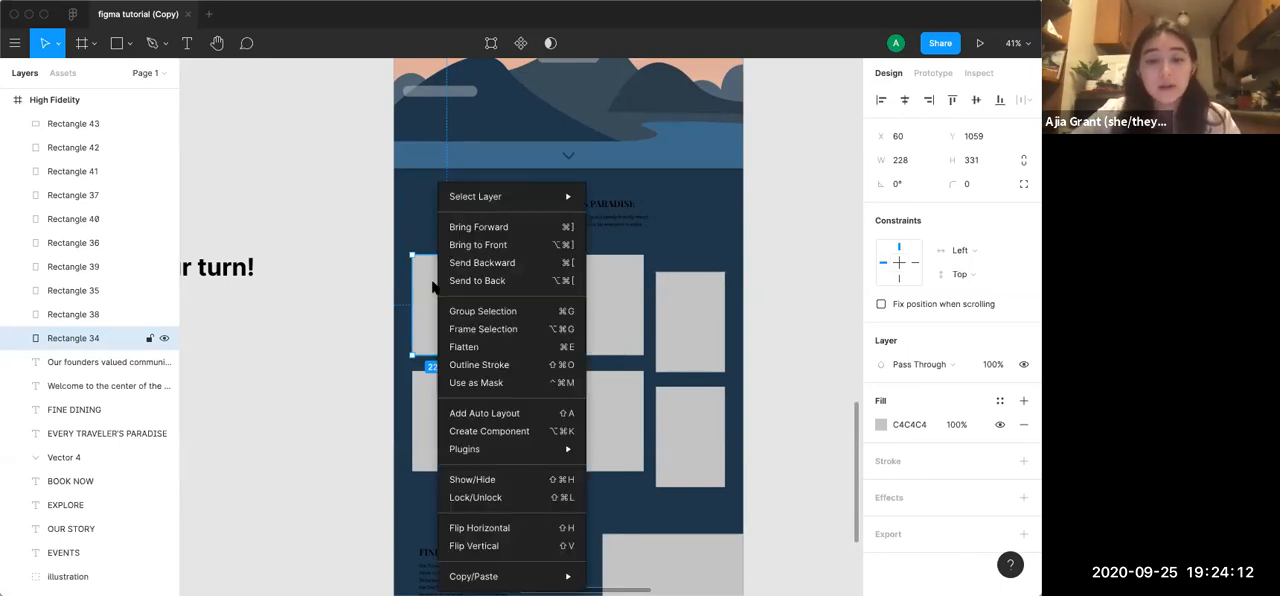
click(465, 389)
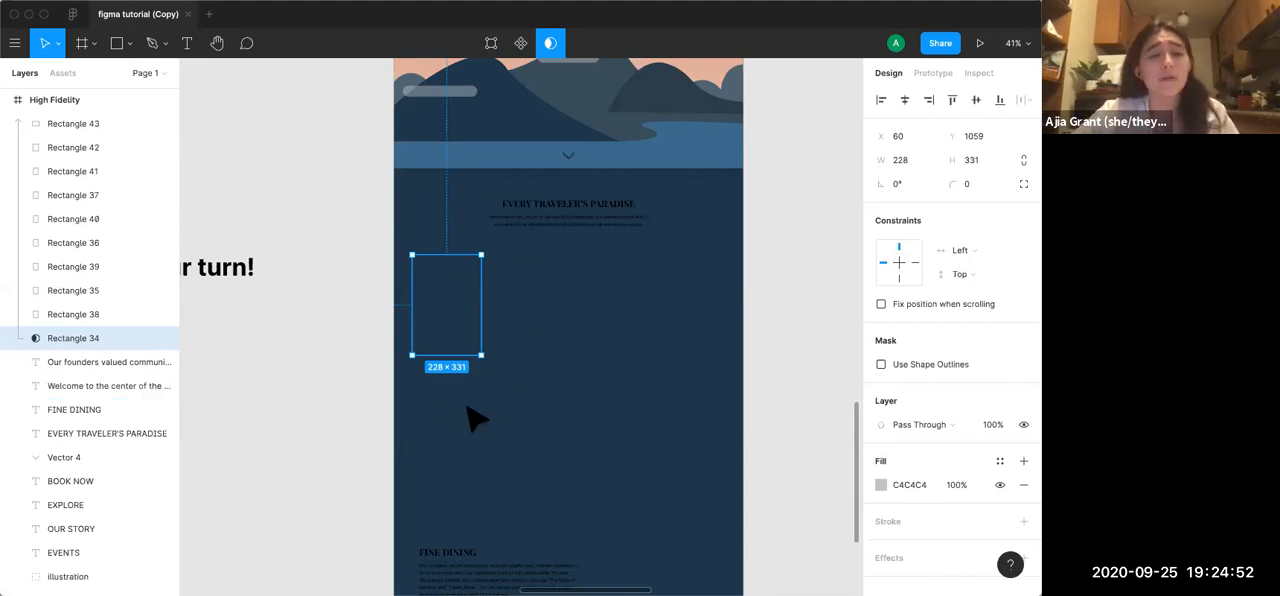
Group the Rectangle 34 mask on its own and expand the new group in the layer list
right_click(450, 296)
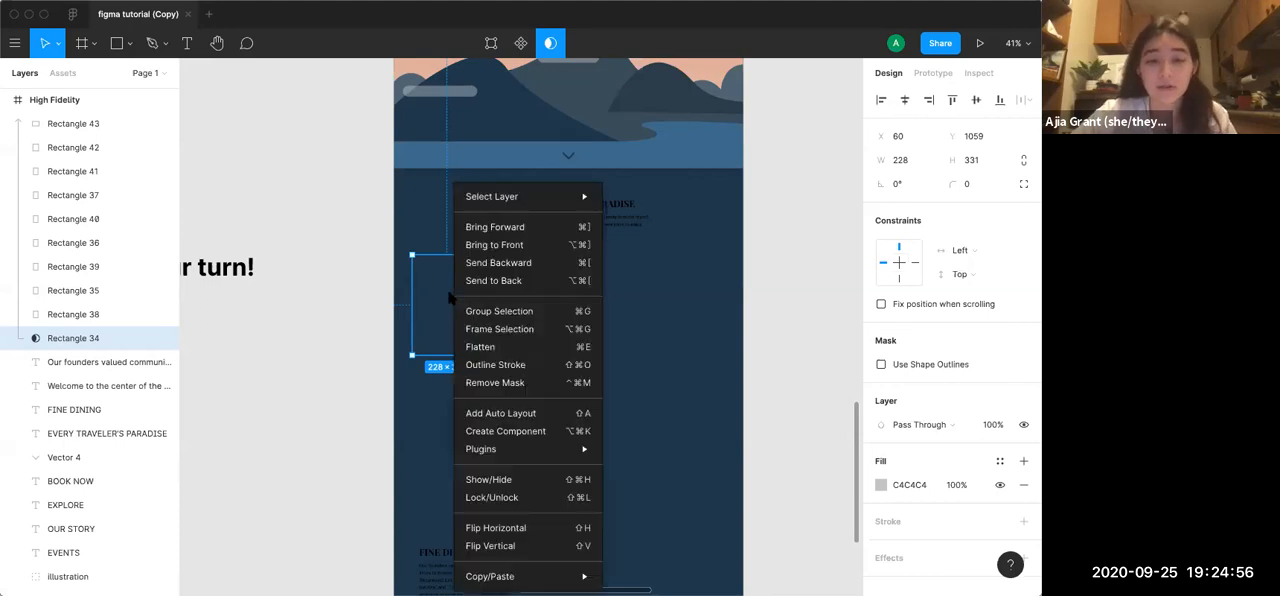
click(470, 312)
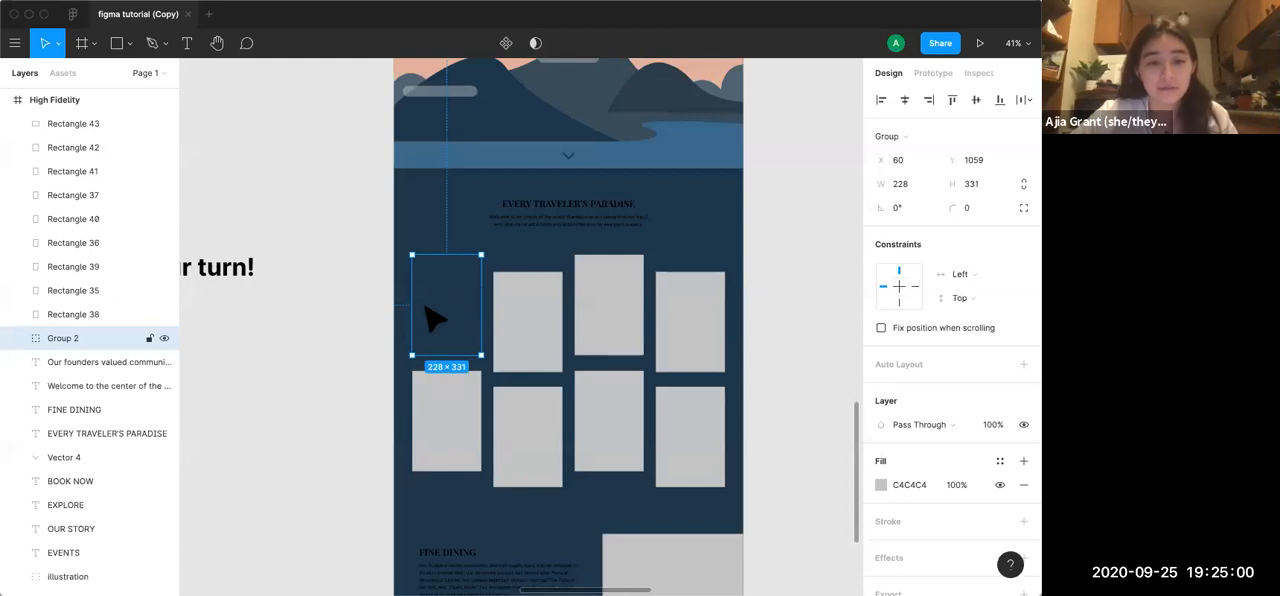
click(17, 338)
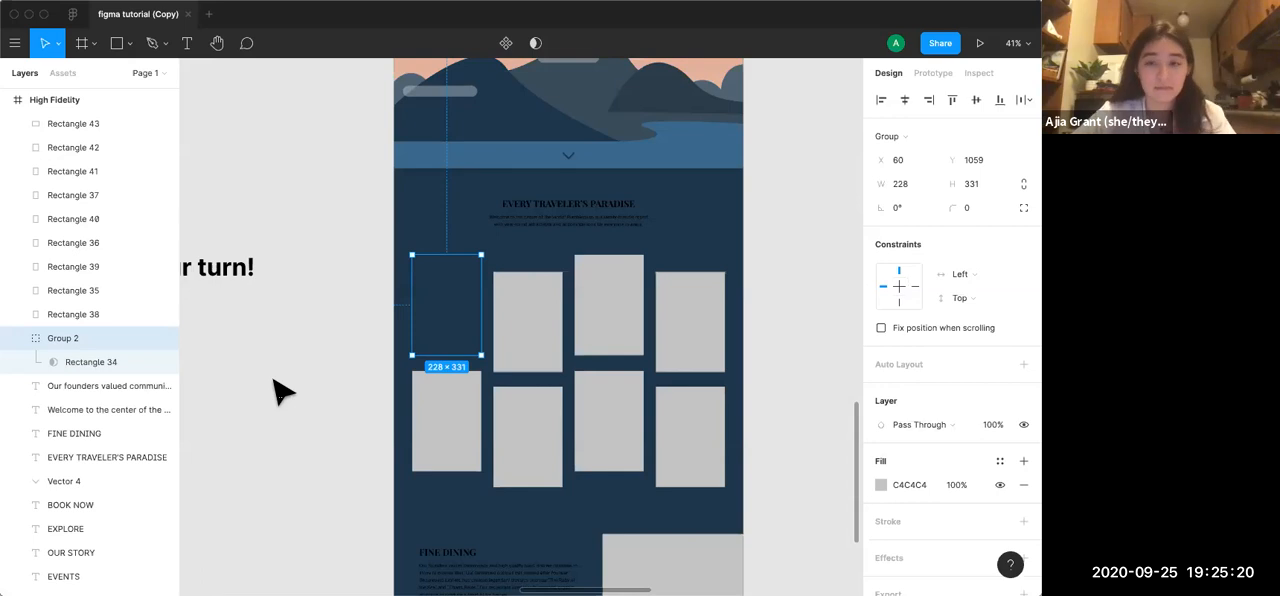
click(360, 346)
click(470, 298)
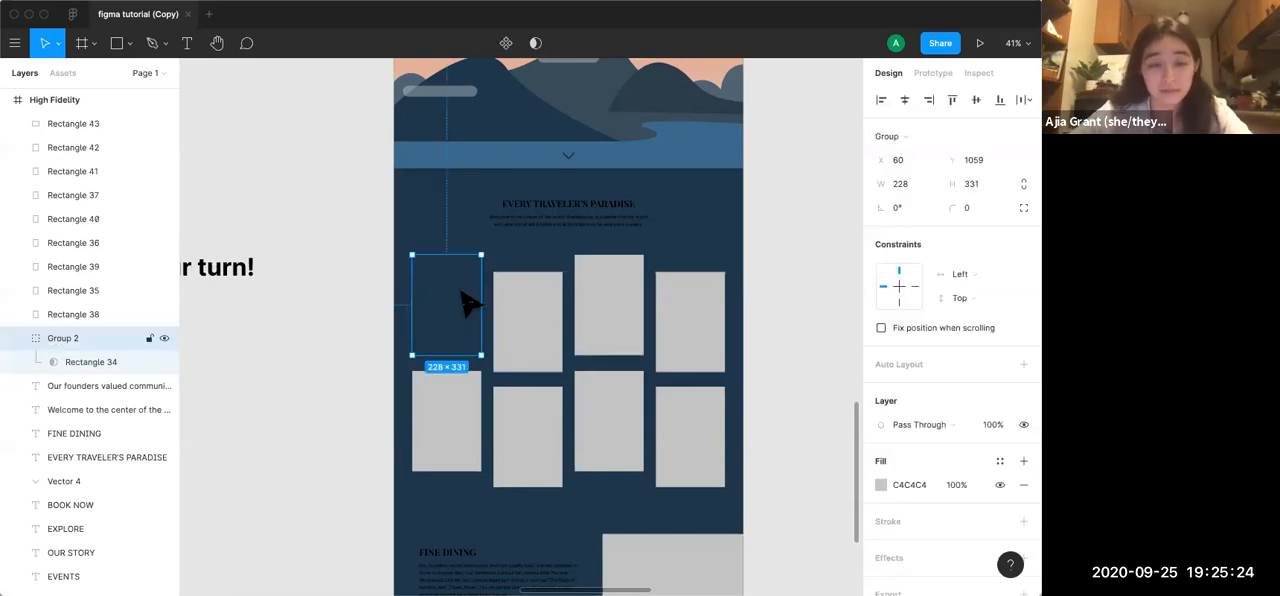
scroll(462, 292, down, 5)
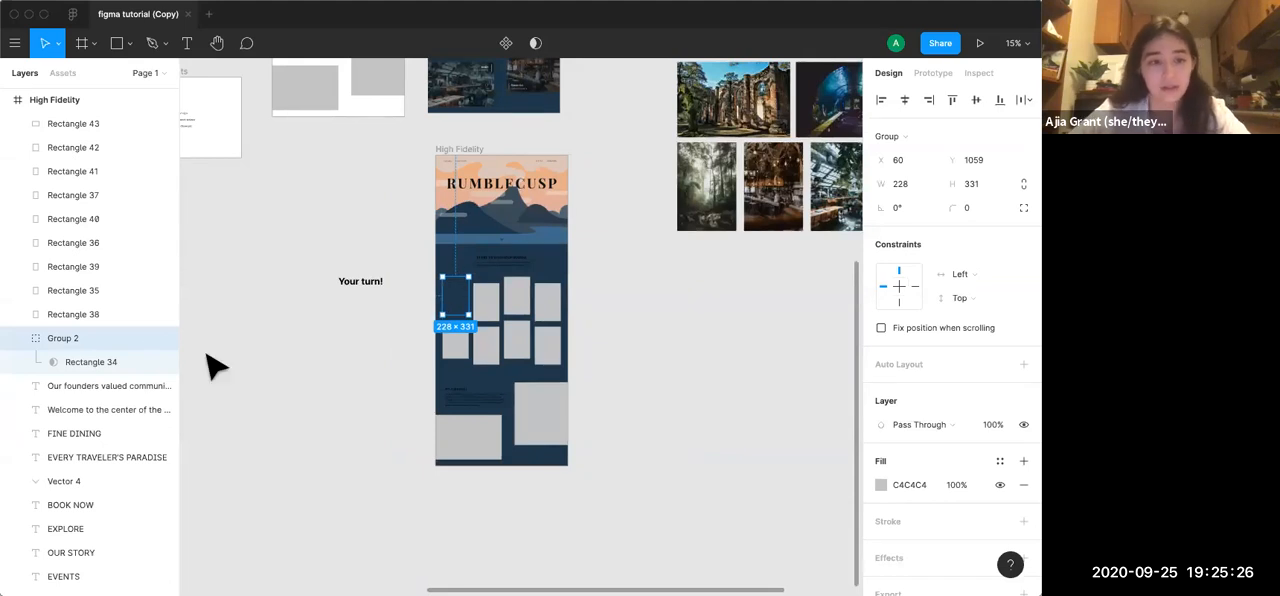
click(322, 386)
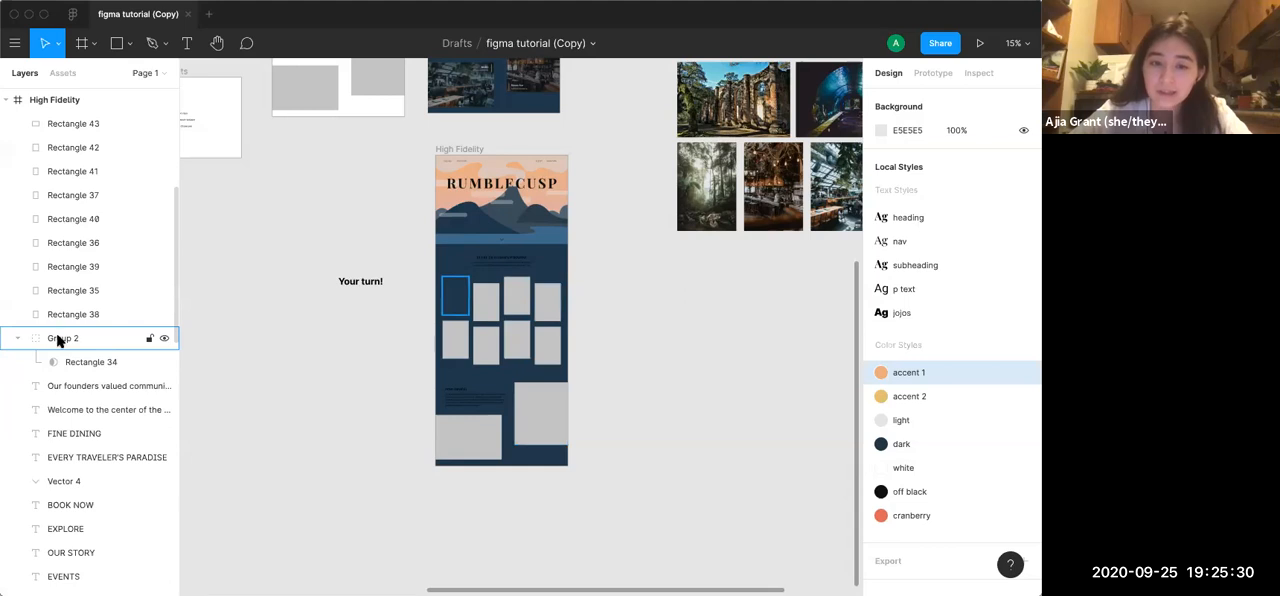
Cut the wooden cliffside house photo from the Assets images and paste it into the High Fidelity frame
scroll(737, 391, up, 3)
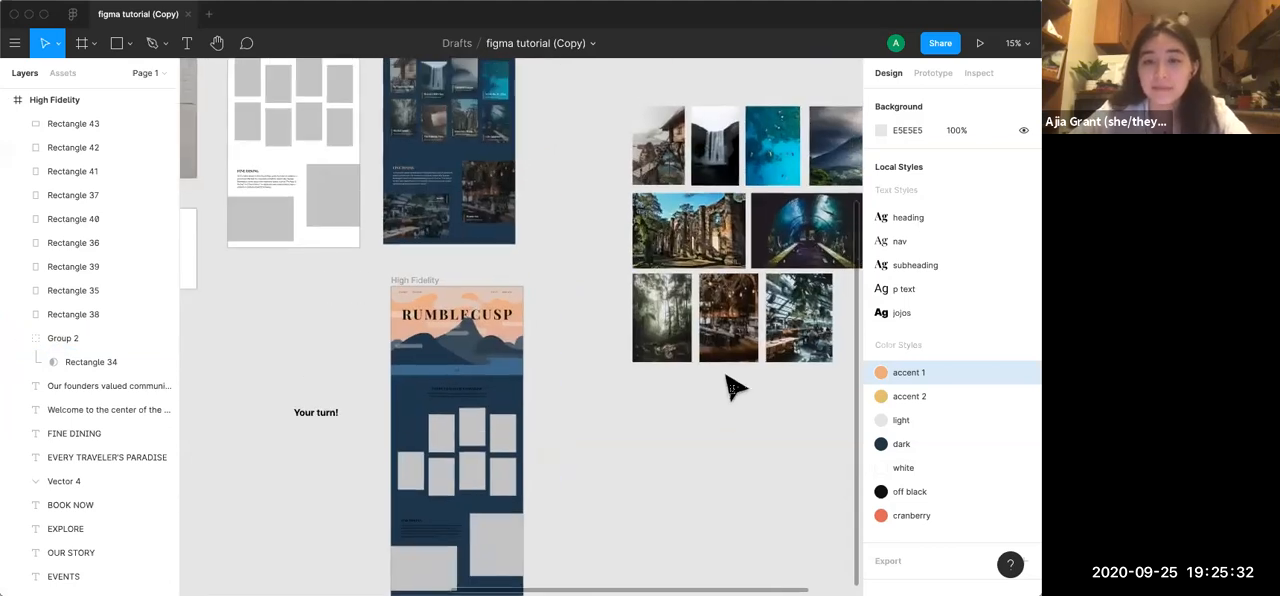
click(665, 153)
key(Delete)
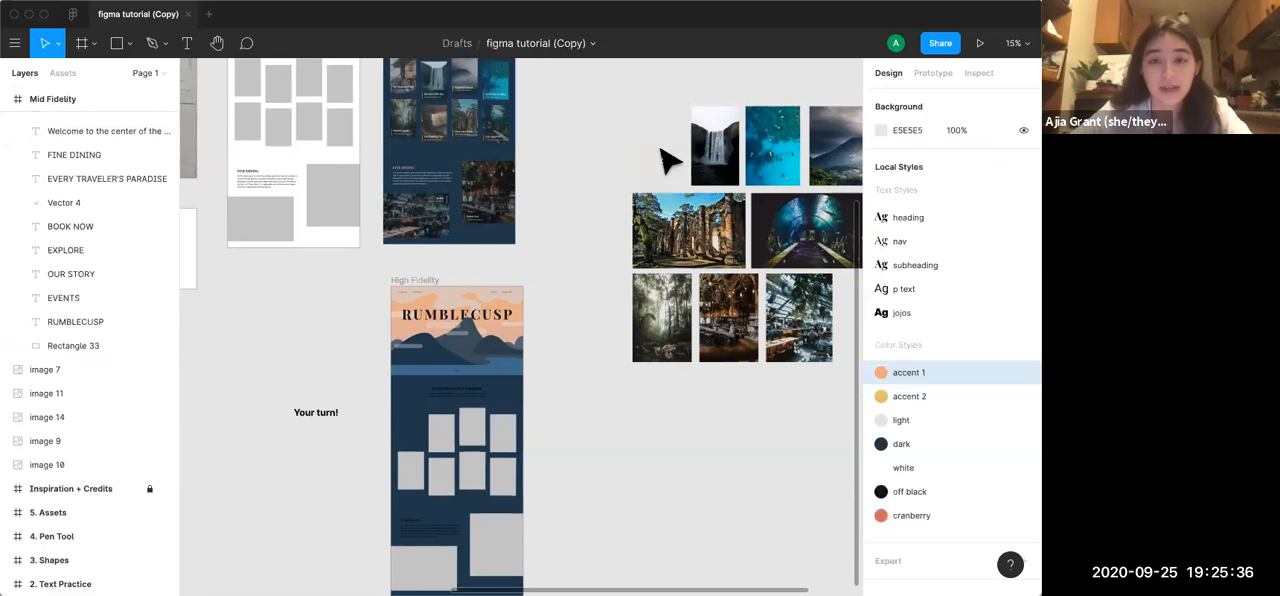
click(432, 282)
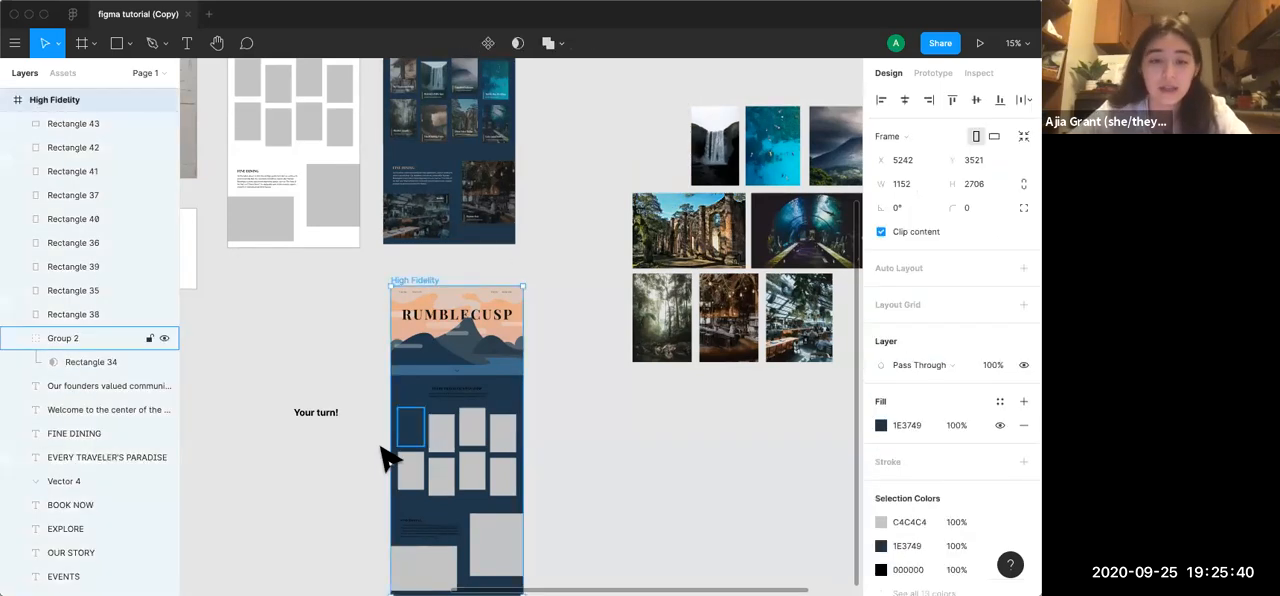
key(super+v)
scroll(388, 458, down, 3)
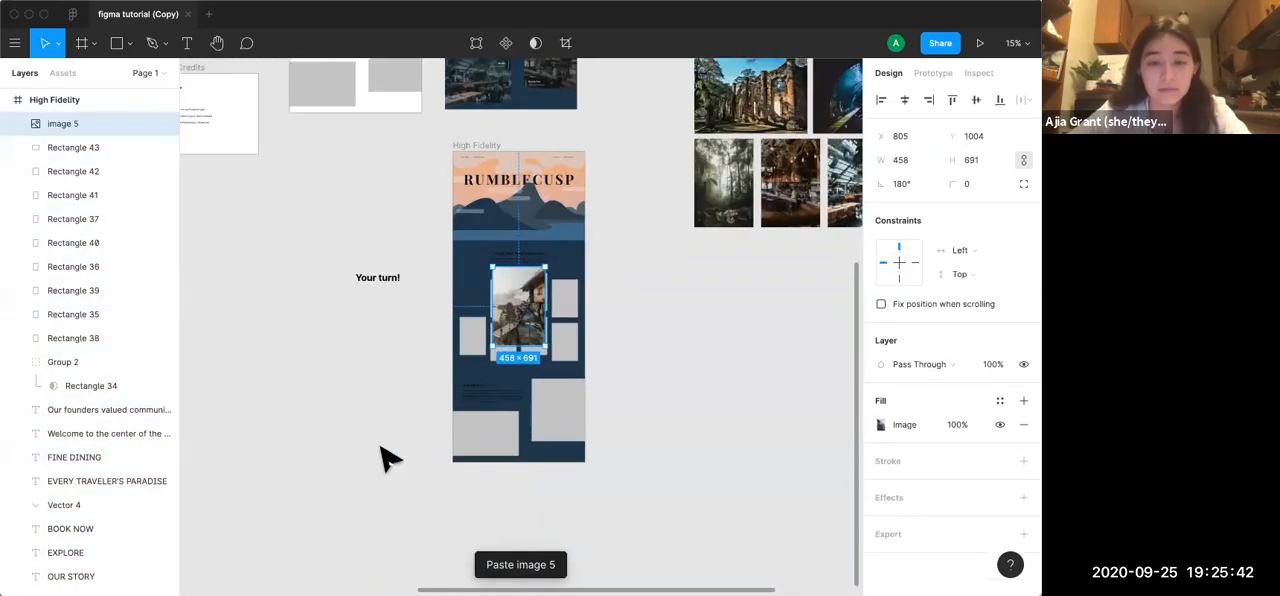
Examine the pasted photo in the High Fidelity frame and the remaining photos in the Assets area
scroll(380, 448, up, 5)
scroll(370, 460, up, 3)
scroll(363, 469, down, 2)
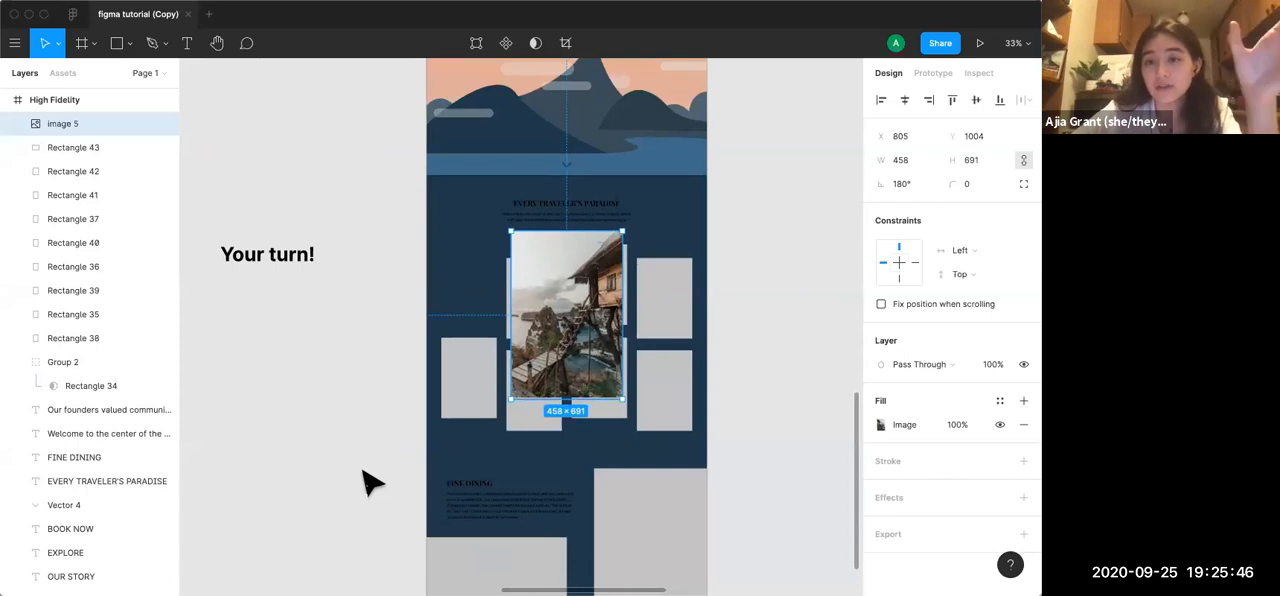
scroll(368, 483, up, 3)
scroll(400, 490, down, 4)
scroll(543, 499, right, 3)
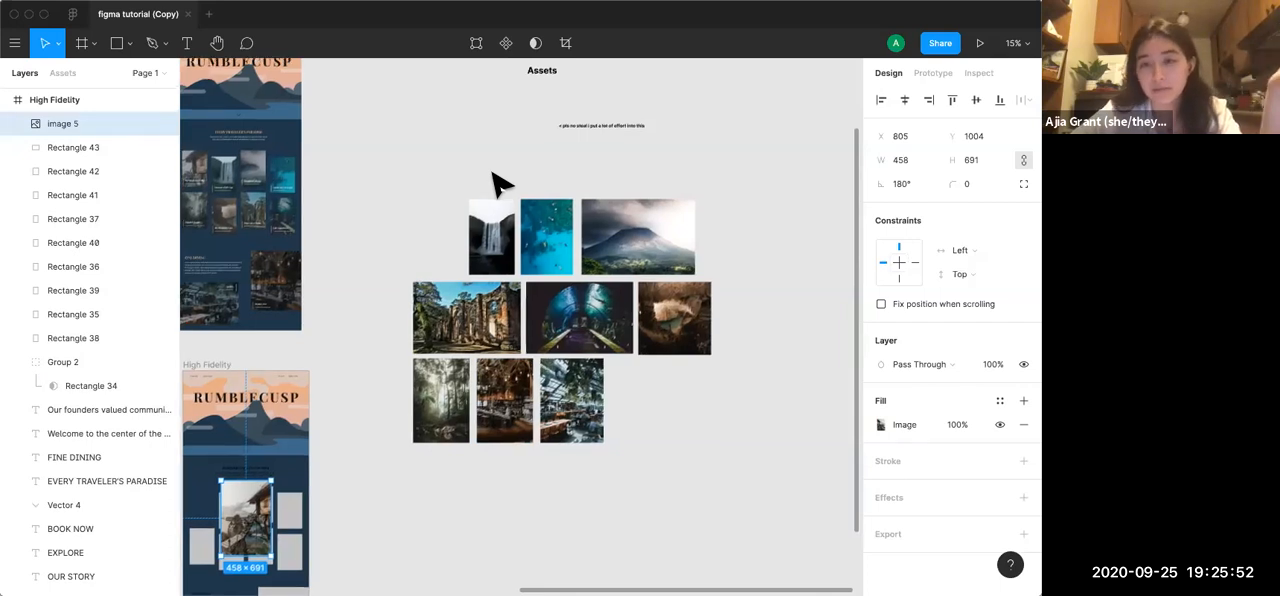
scroll(492, 183, down, 2)
scroll(492, 183, left, 1)
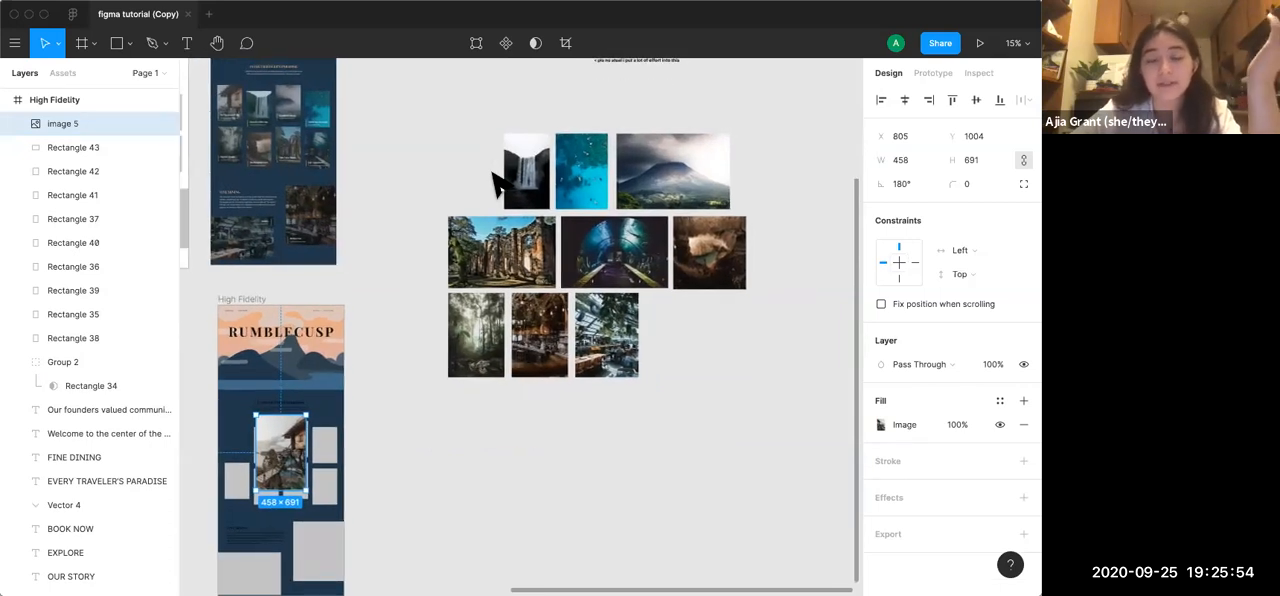
Move the image 5 layer into Group 2, directly above the Rectangle 34 mask
scroll(492, 173, down, 4)
scroll(492, 173, left, 5)
scroll(490, 298, up, 2)
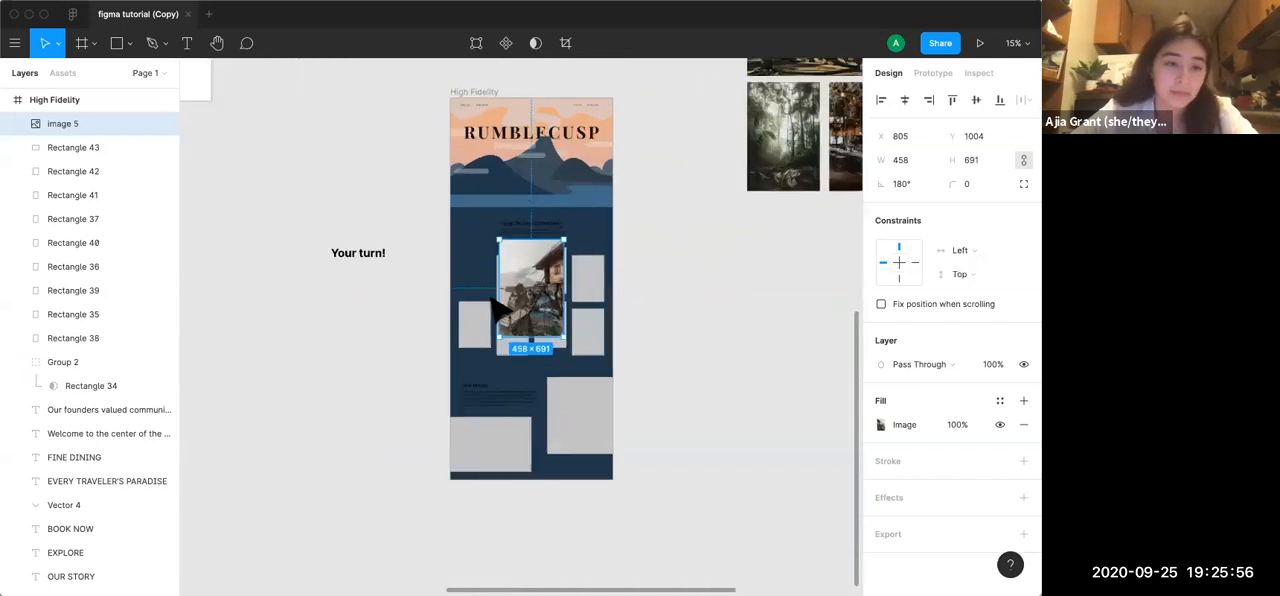
scroll(495, 308, up, 5)
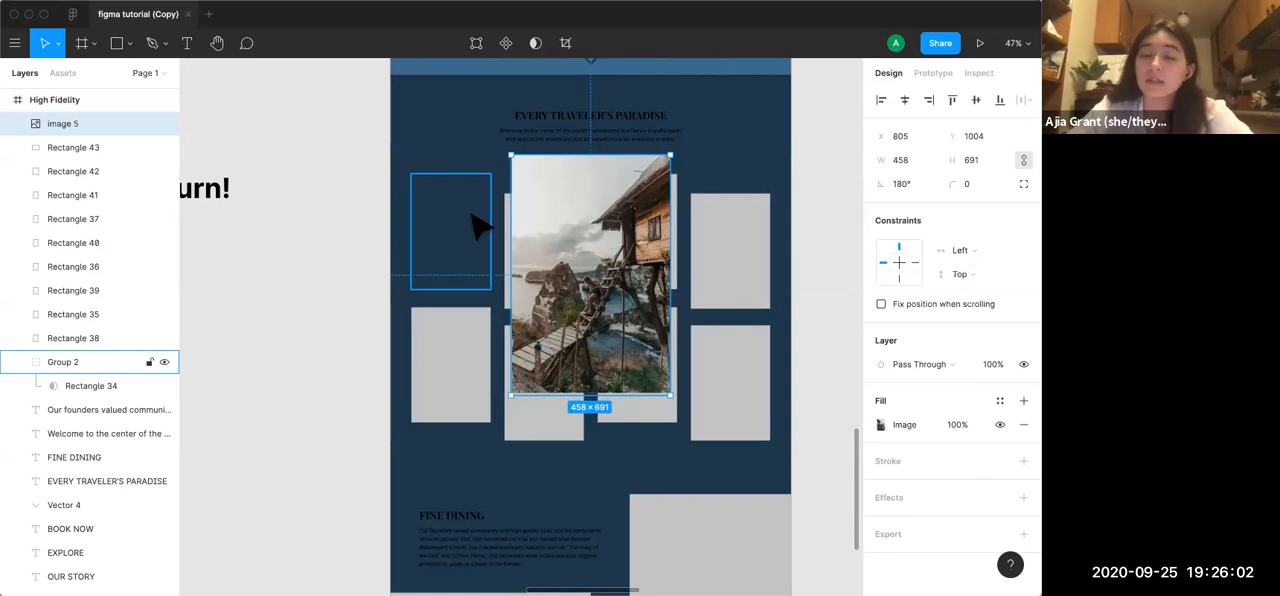
drag(62, 123, 80, 372)
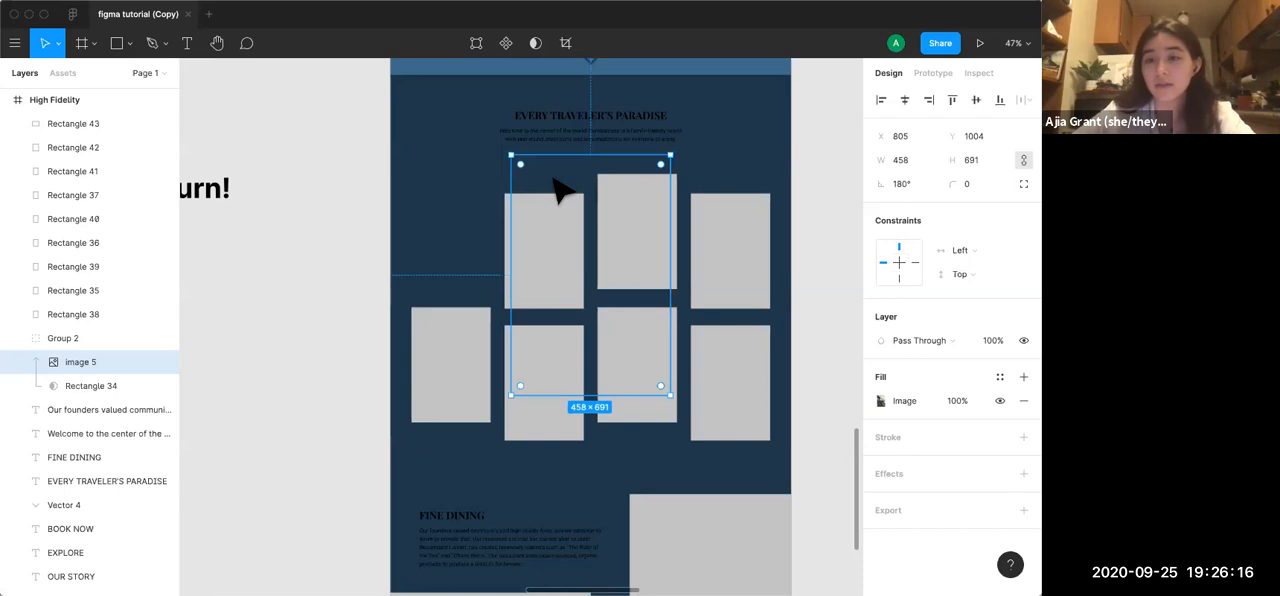
Position the cliffside house photo inside its mask so it fills the first placeholder of the card grid's upper row
drag(569, 194, 431, 177)
drag(516, 170, 482, 174)
click(330, 493)
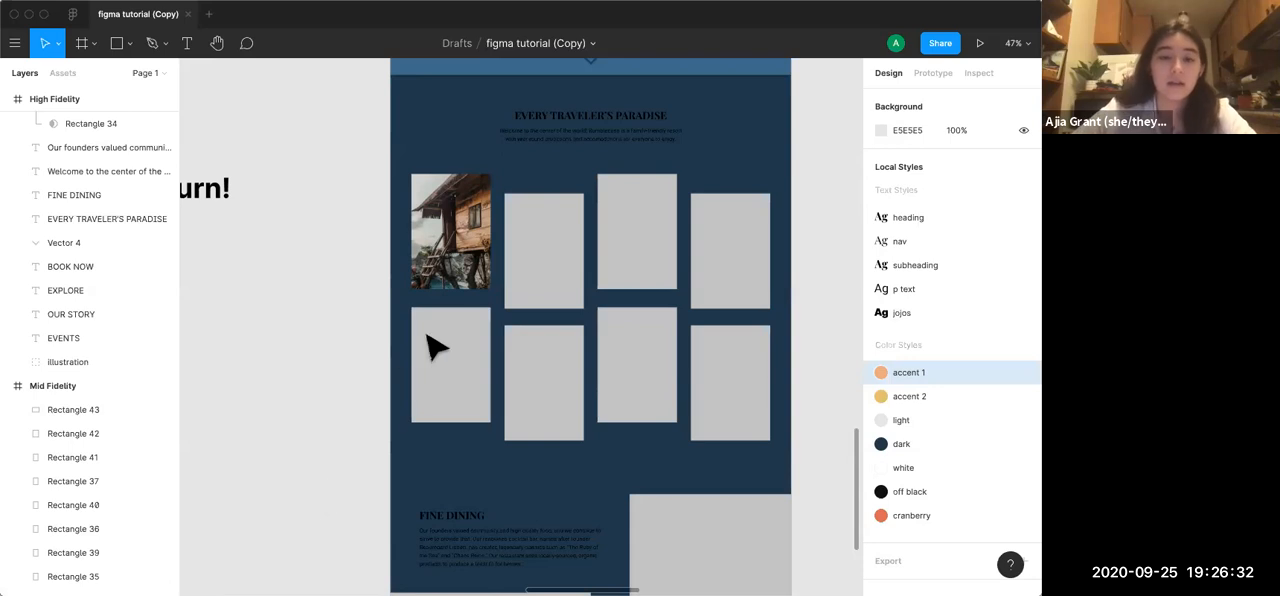
Draw a rectangle about 229 × 340 covering the masked house photo
scroll(363, 386, up, 5)
scroll(358, 381, up, 5)
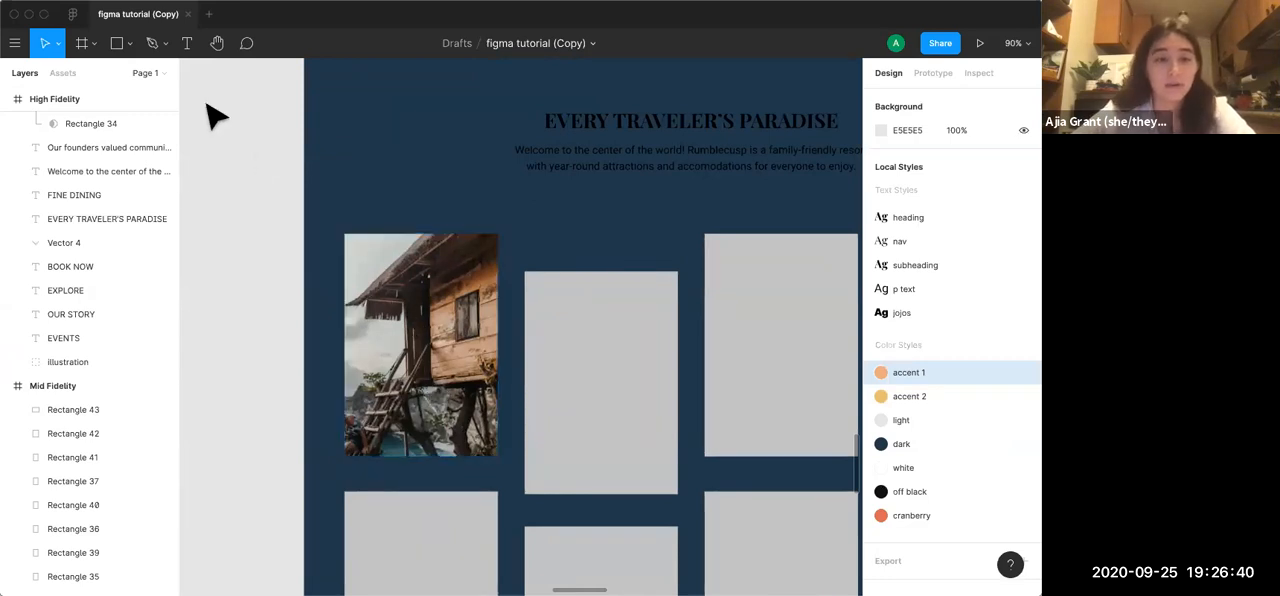
scroll(126, 223, up, 4)
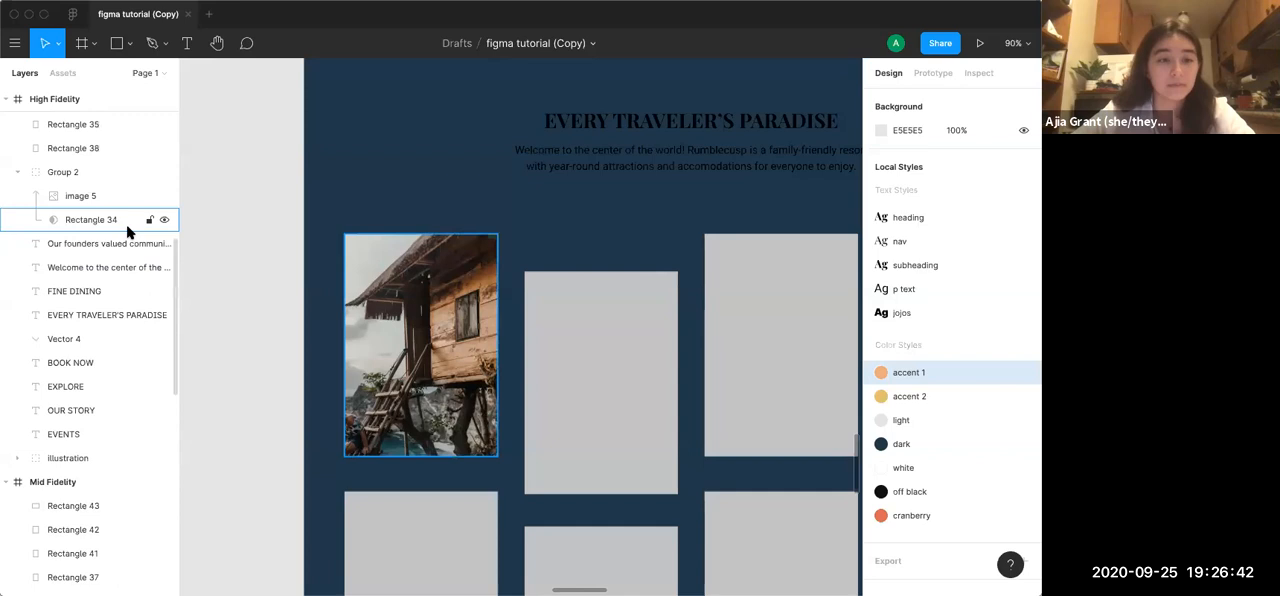
click(117, 43)
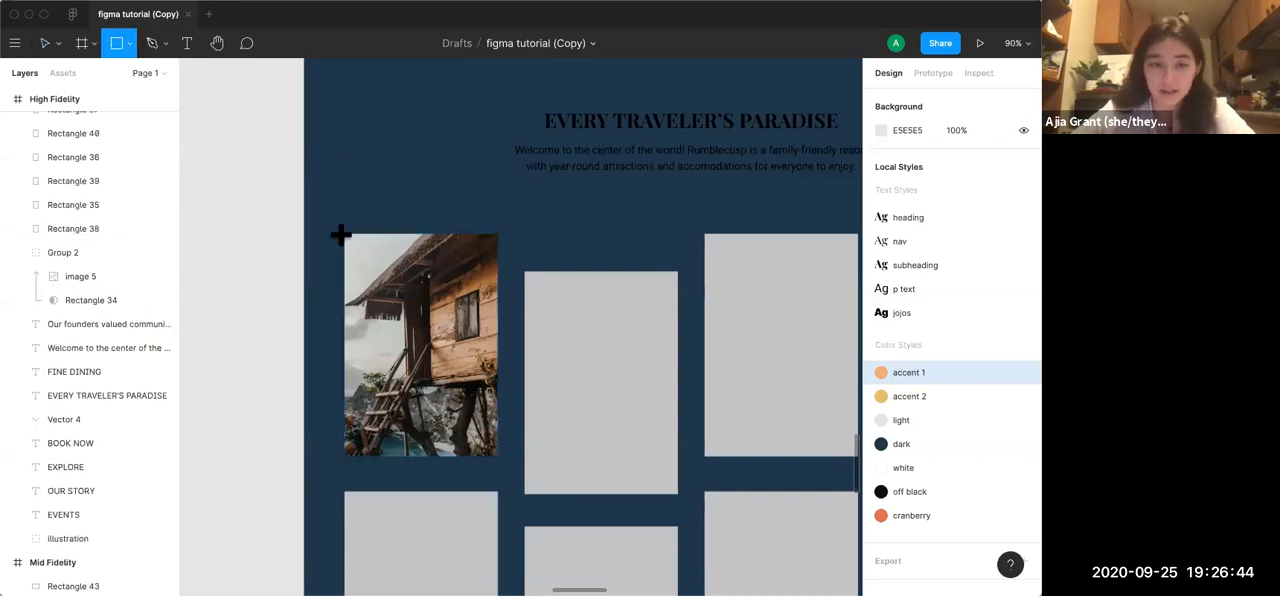
drag(343, 233, 495, 458)
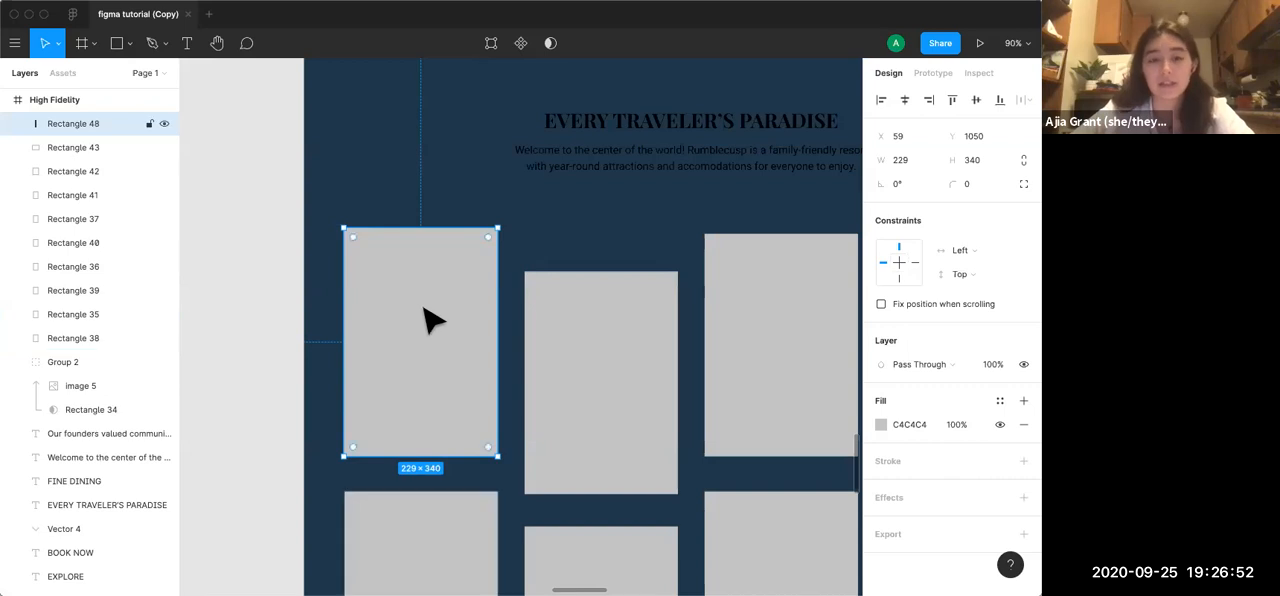
Fill the overlay rectangle with the dark local color and darken it to 0F1D26
click(880, 424)
click(756, 524)
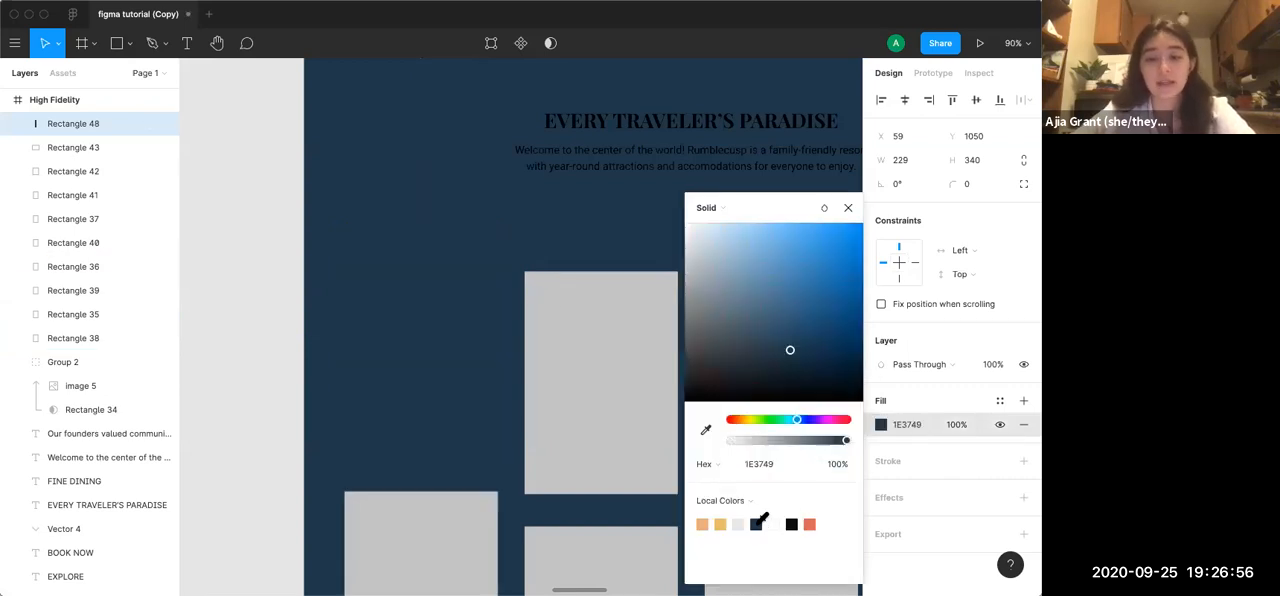
click(792, 374)
click(792, 380)
click(790, 374)
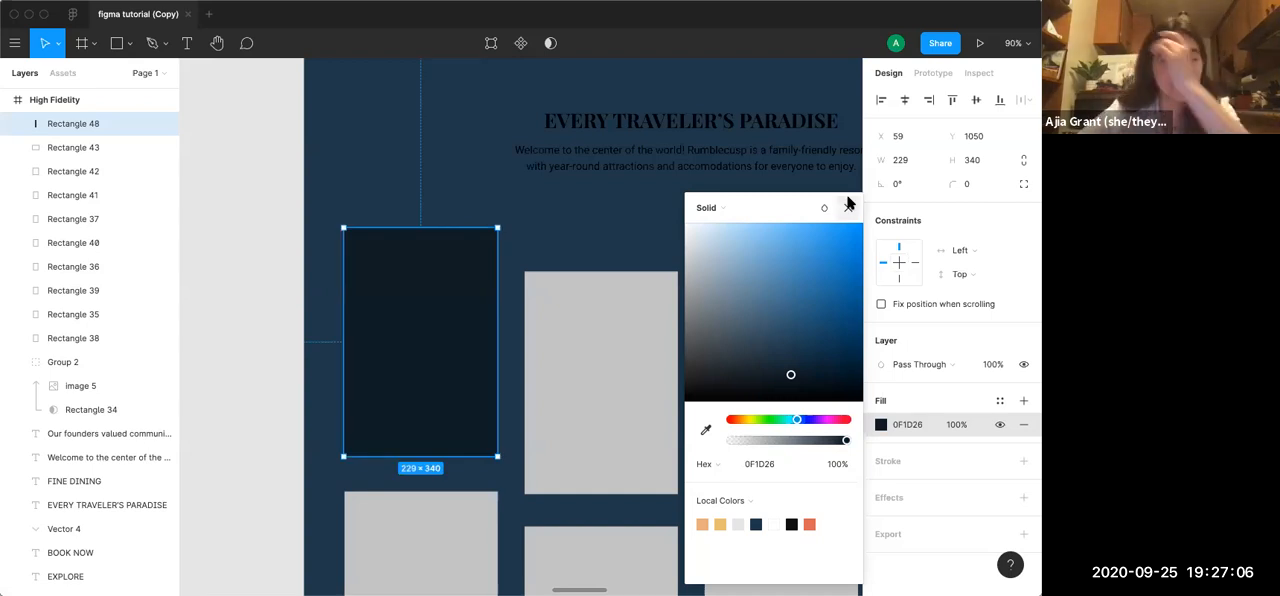
Lower the overlay rectangle's fill opacity to 56%
click(790, 441)
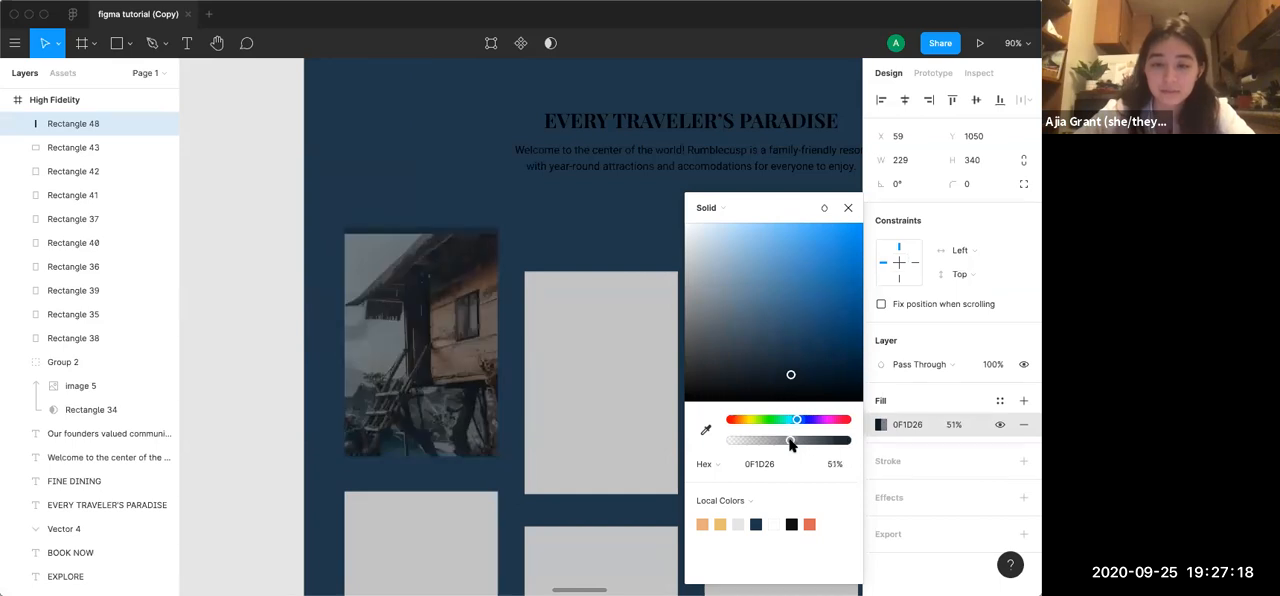
drag(790, 444, 796, 446)
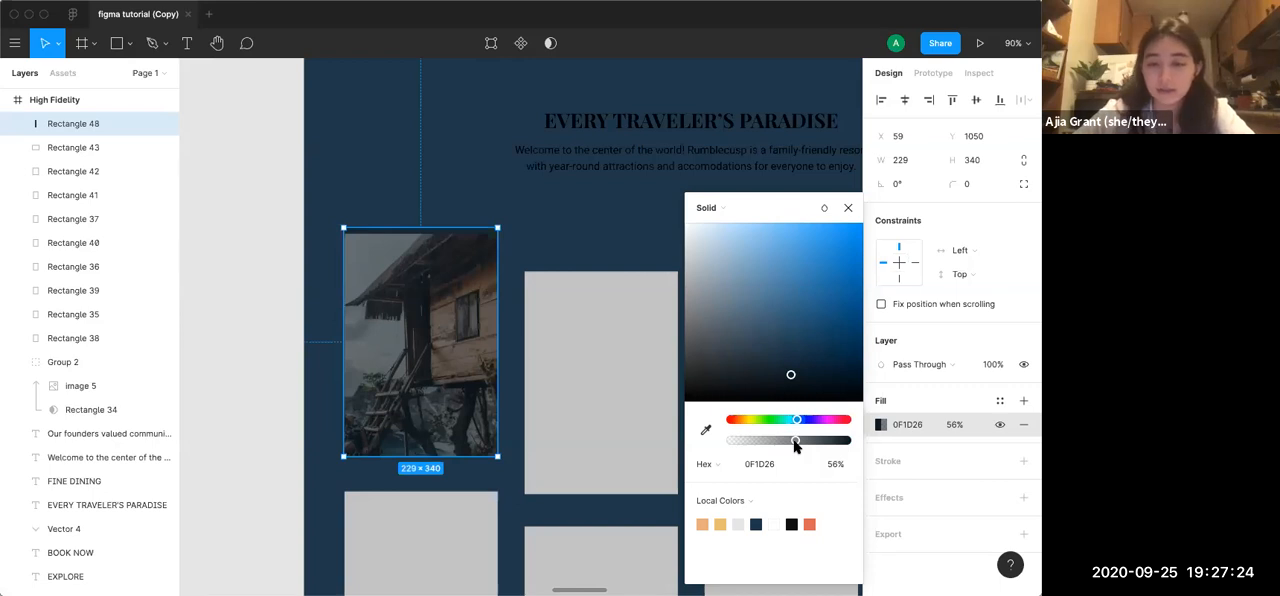
click(848, 207)
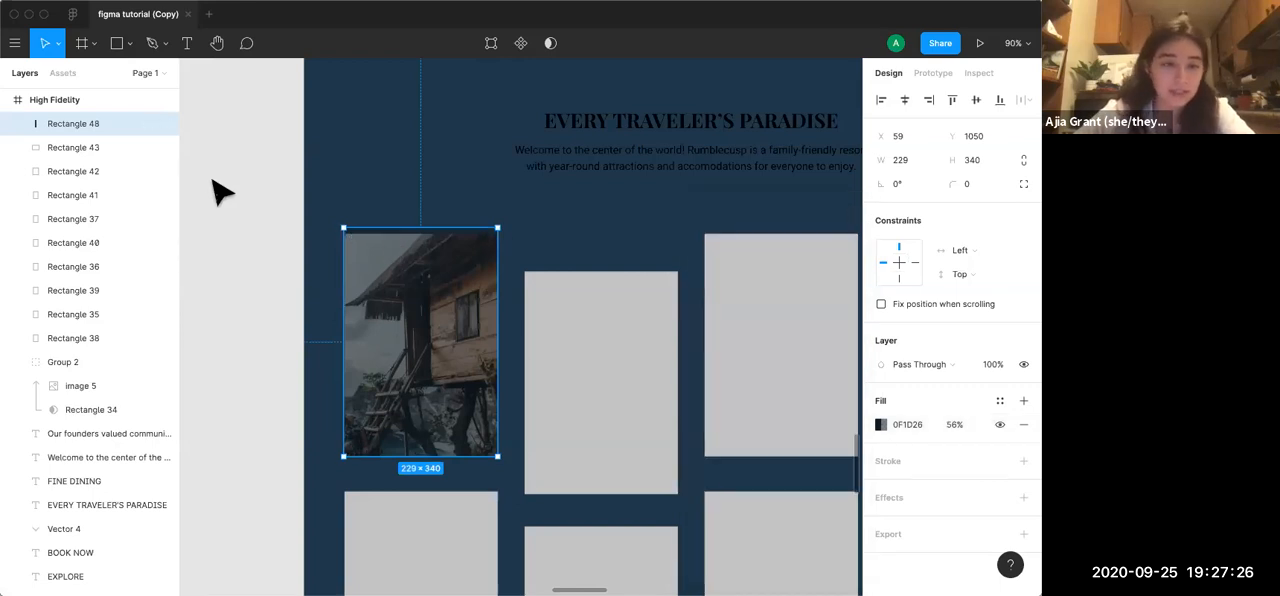
key(Escape)
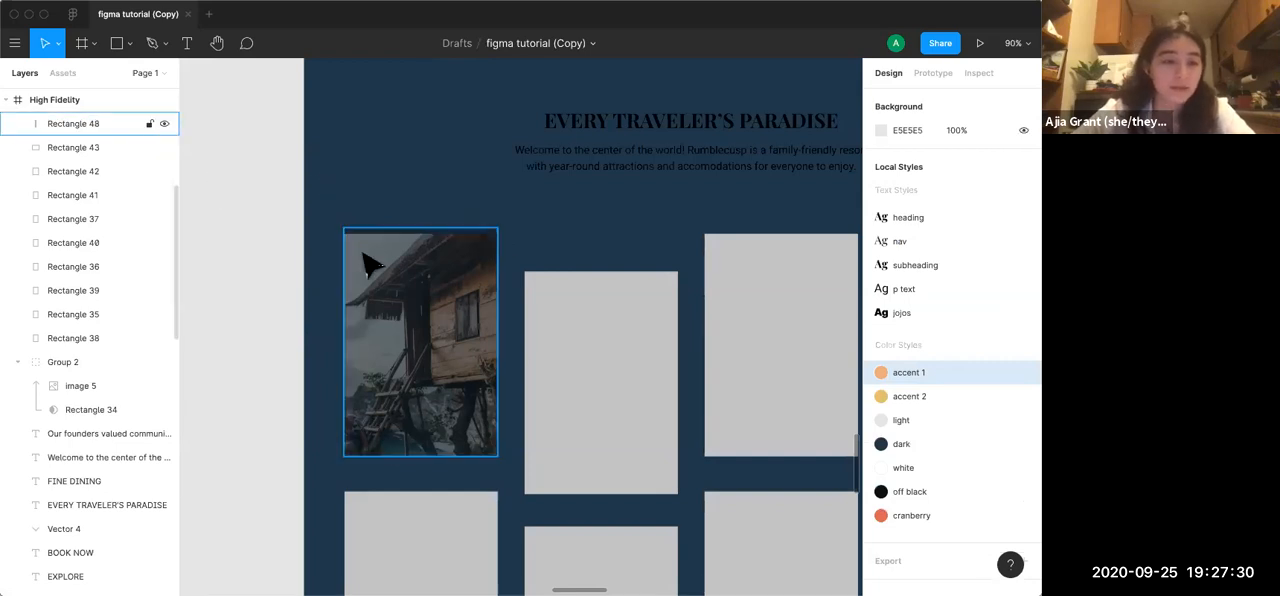
Shrink the overlay rectangle from its upper edge to a height of 331, matching the photo
click(436, 270)
drag(438, 229, 438, 235)
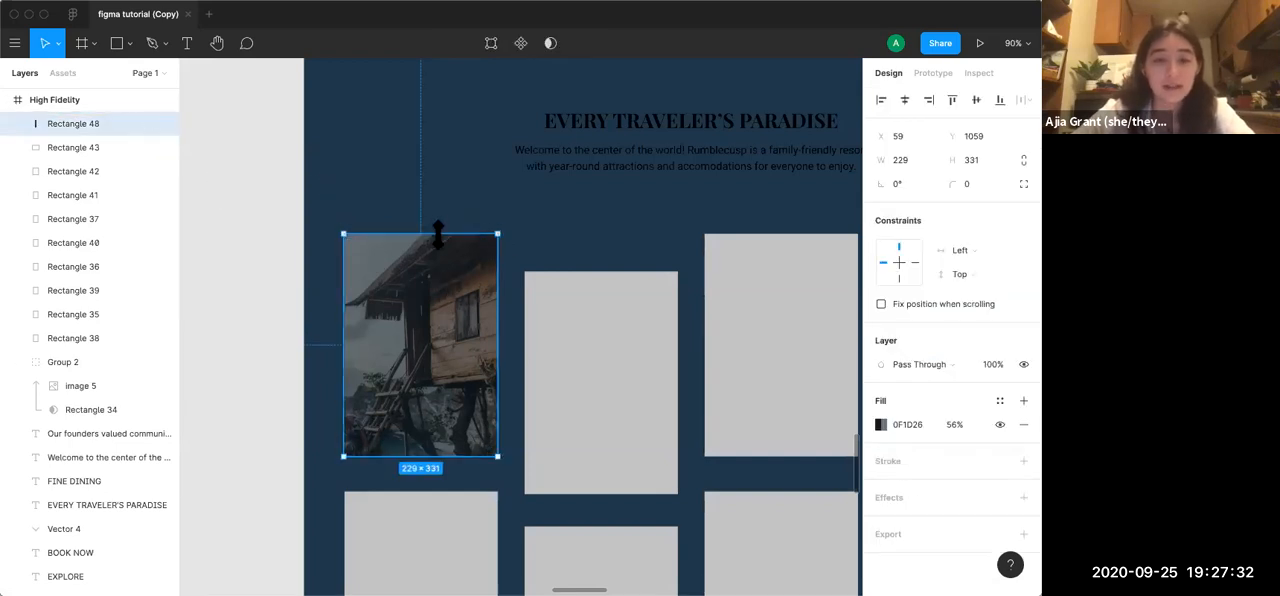
click(491, 189)
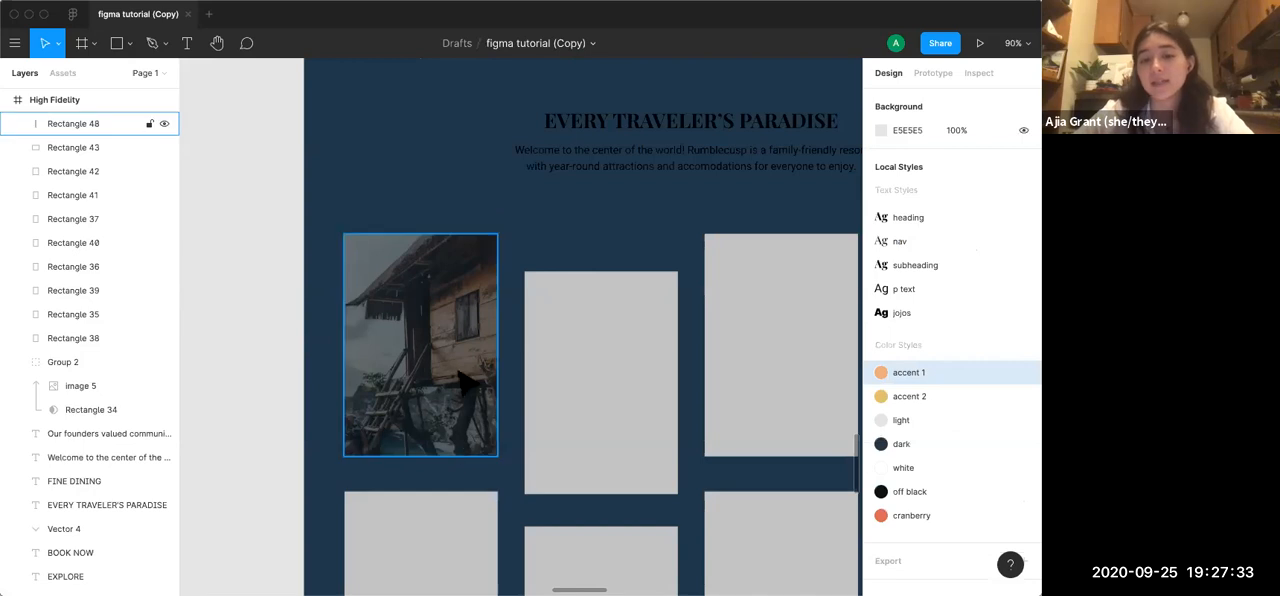
Move the Rectangle 48 layer into Group 2, directly above image 5, and check the Rectangle 34 mask
click(455, 447)
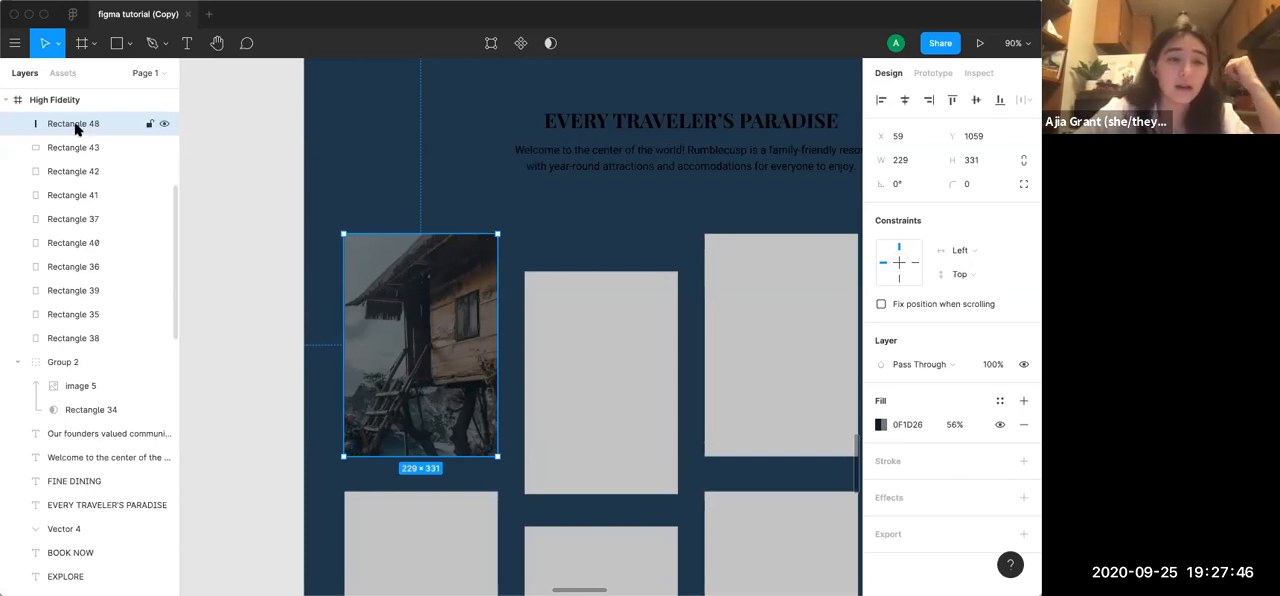
drag(77, 126, 77, 376)
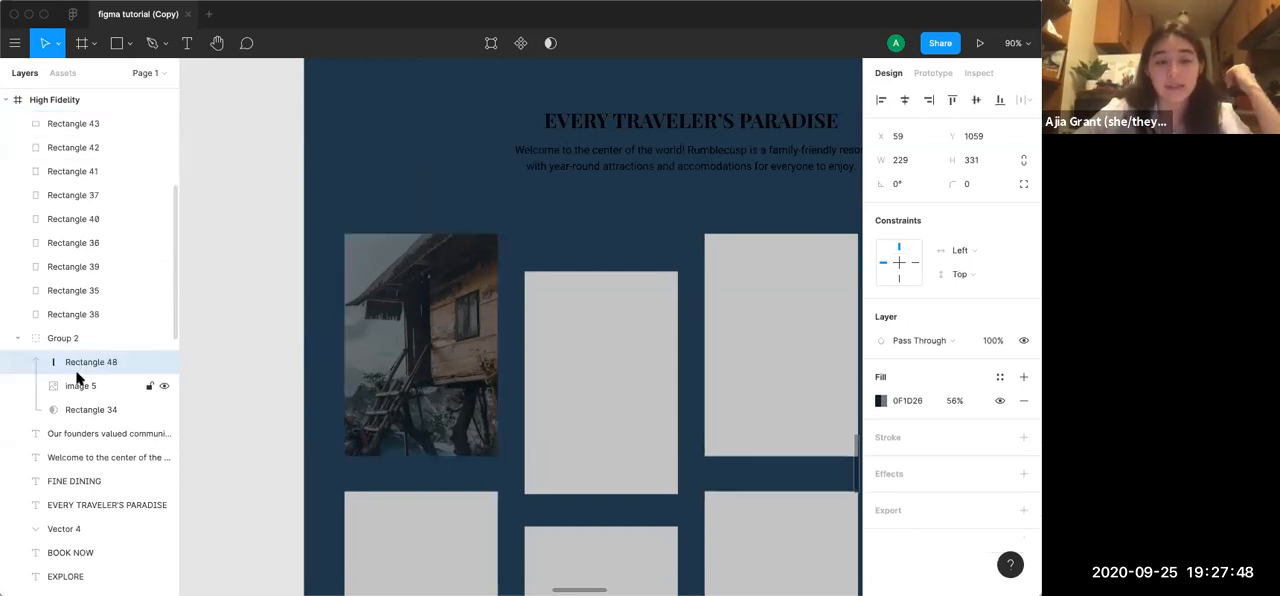
click(97, 413)
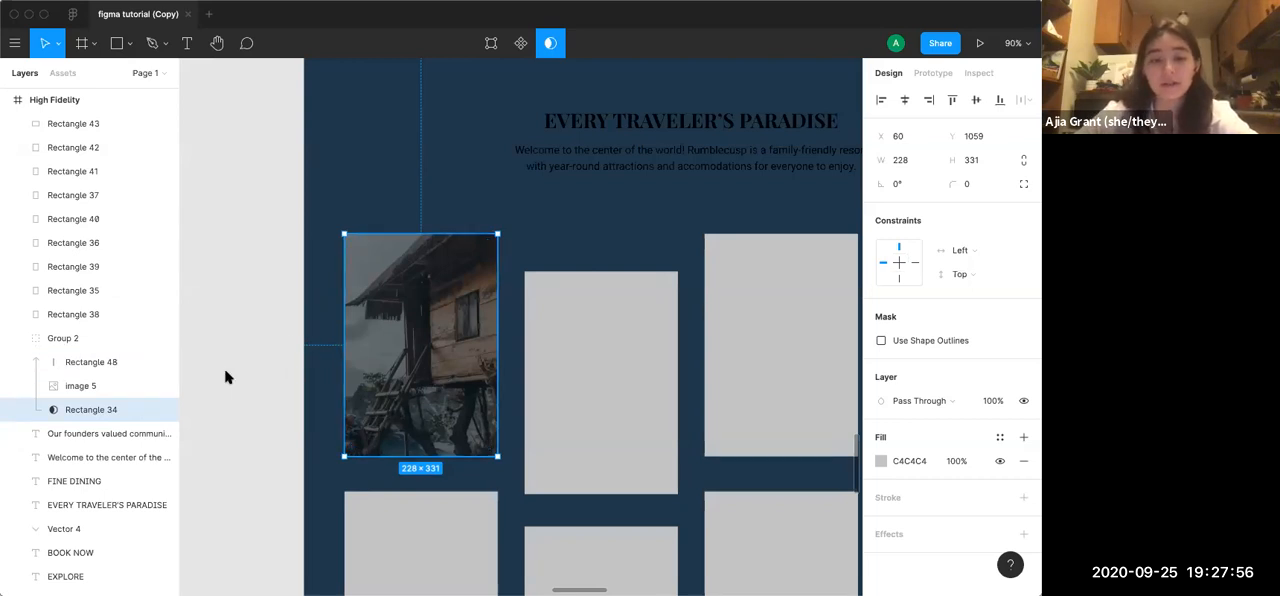
click(262, 310)
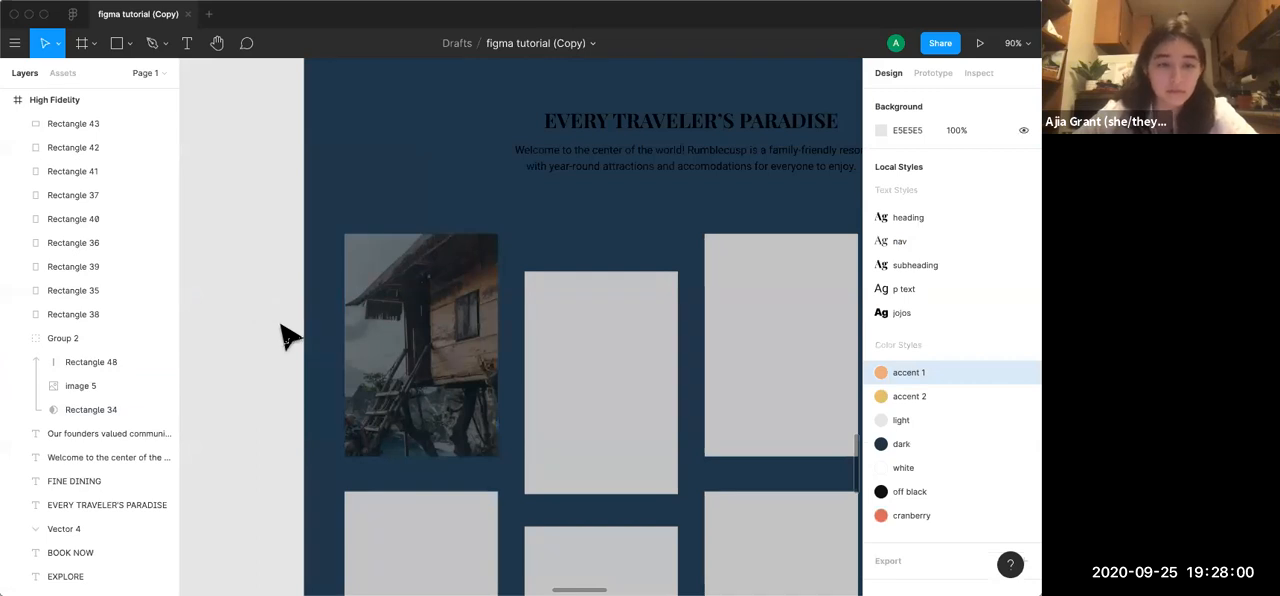
Examine the titles, captions and accent lines on the photo cards in the finished RUMBLECUSP design
scroll(340, 405, up, 10)
click(340, 405)
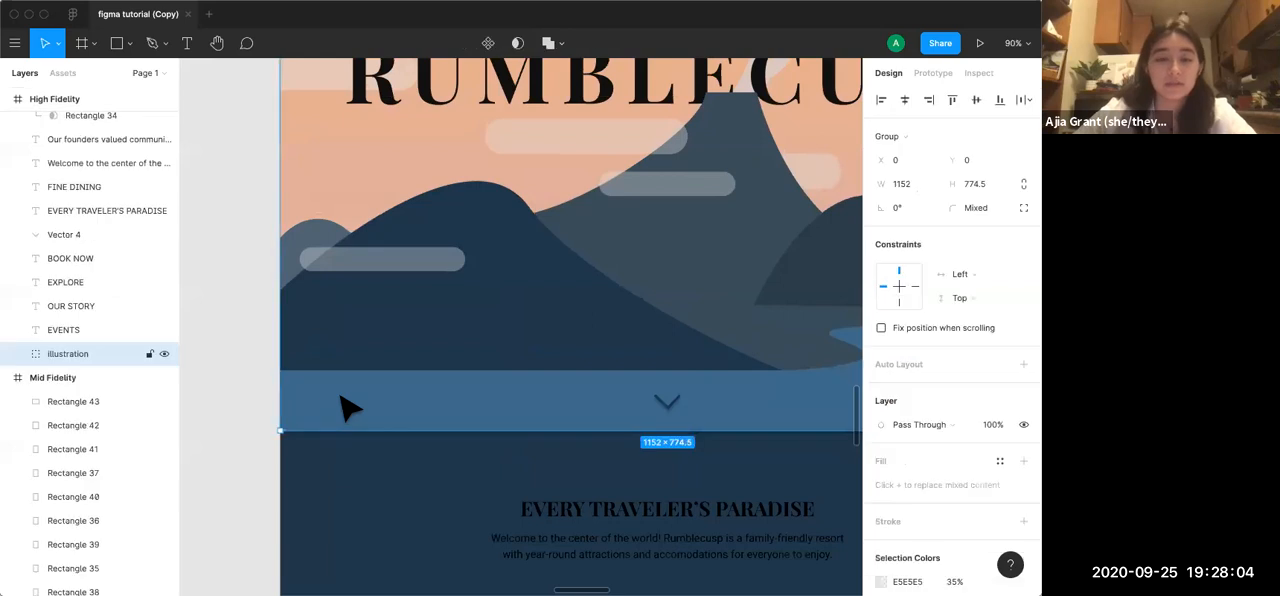
ctrl+scroll(340, 405, down, 5)
scroll(340, 405, up, 5)
ctrl+scroll(340, 405, up, 5)
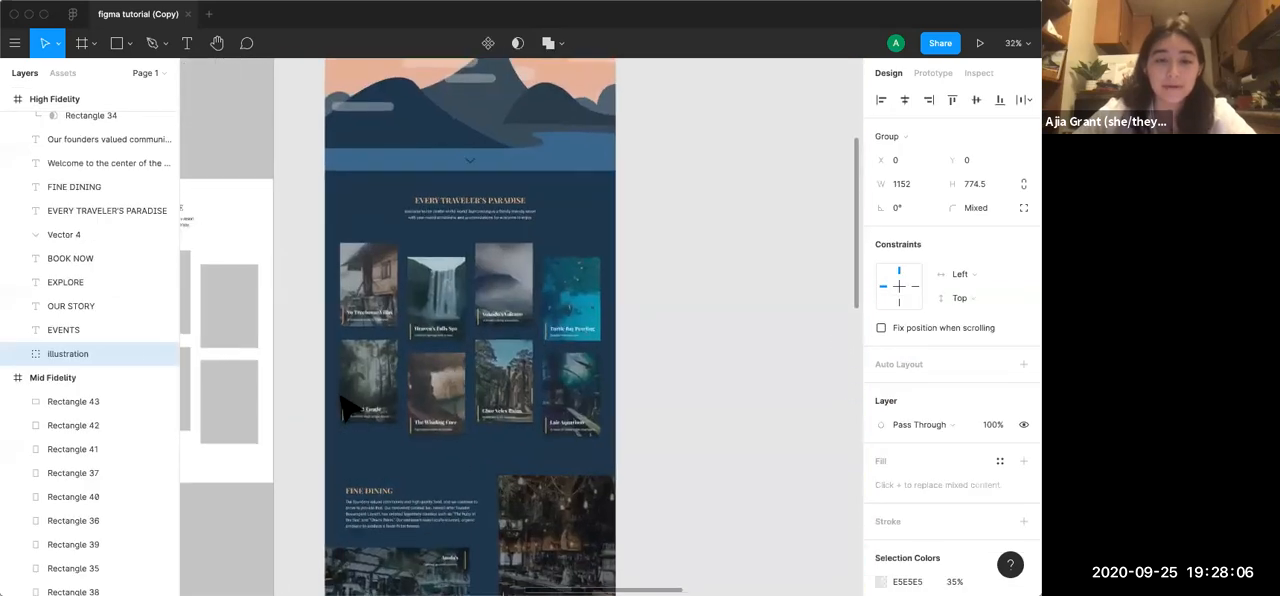
scroll(345, 405, up, 3)
ctrl+scroll(386, 366, up, 5)
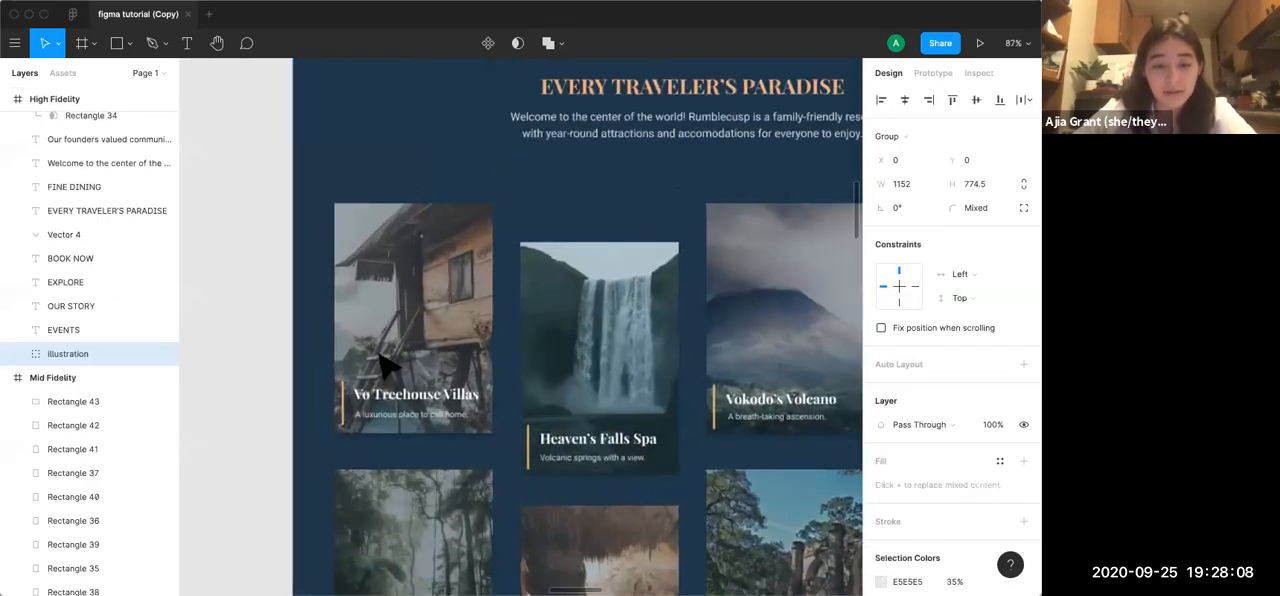
scroll(386, 366, down, 2)
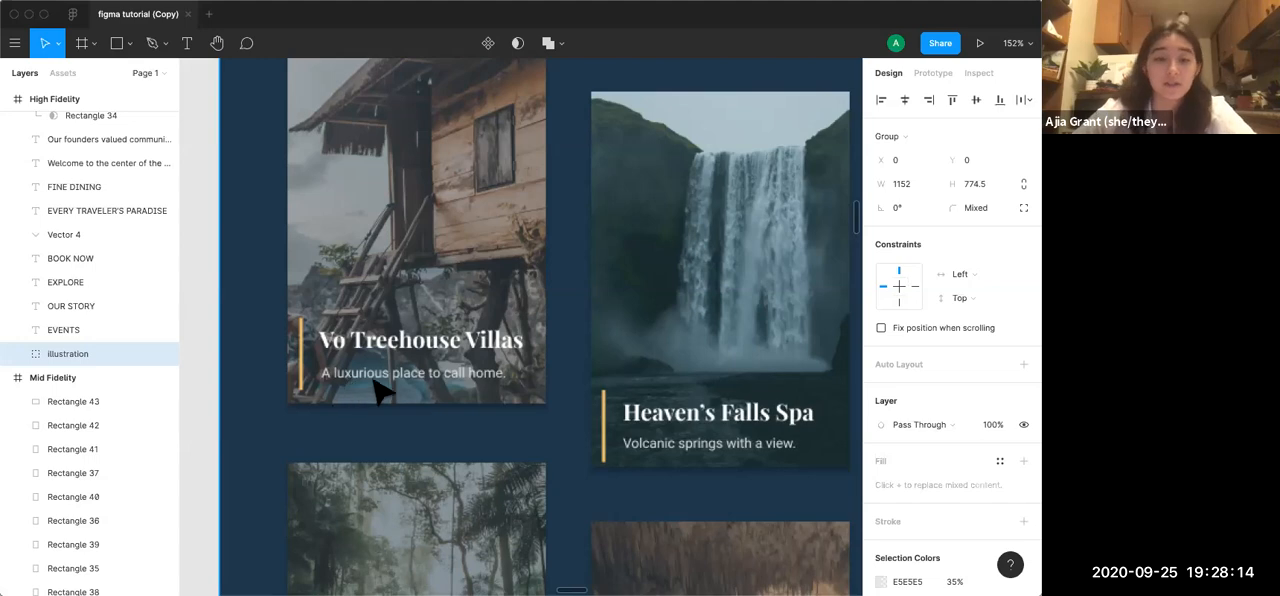
scroll(437, 385, down, 10)
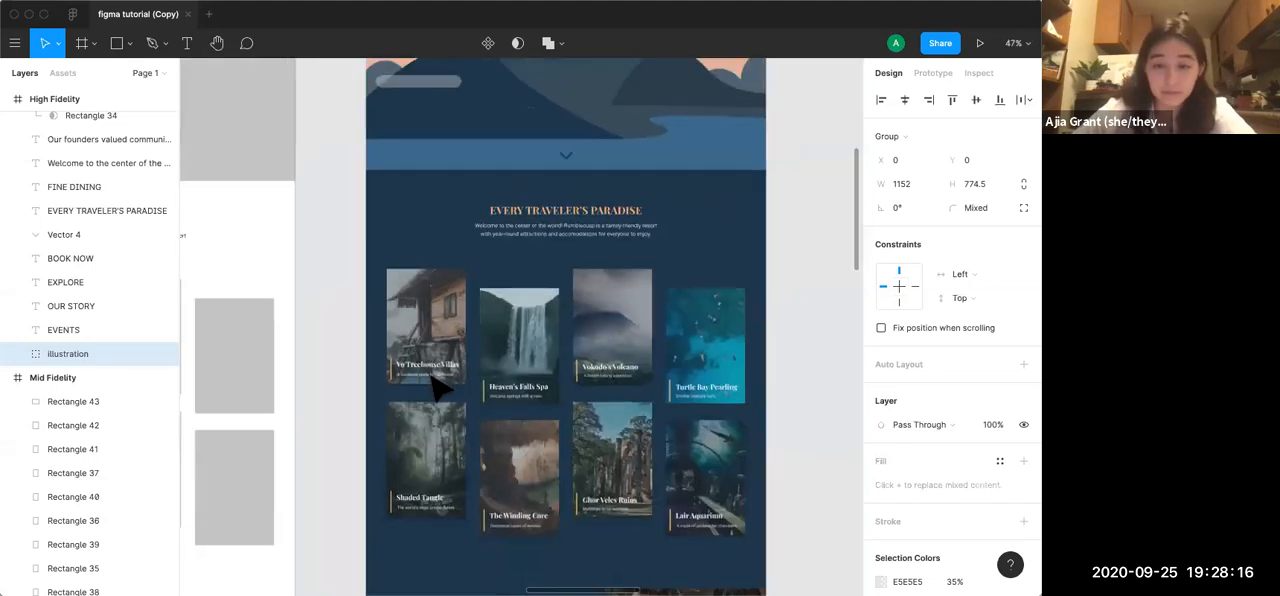
scroll(436, 384, down, 3)
scroll(437, 385, down, 15)
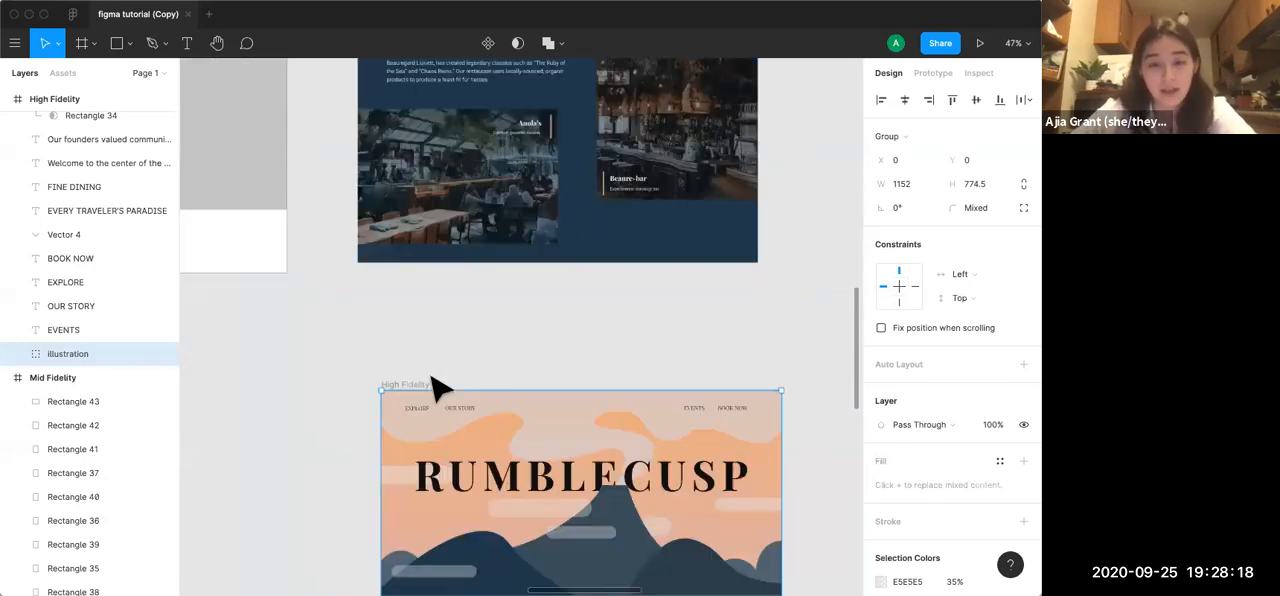
Draw a vertical line about 57.5 tall with the Pen tool near the house photo's lower-left corner
scroll(437, 385, up, 10)
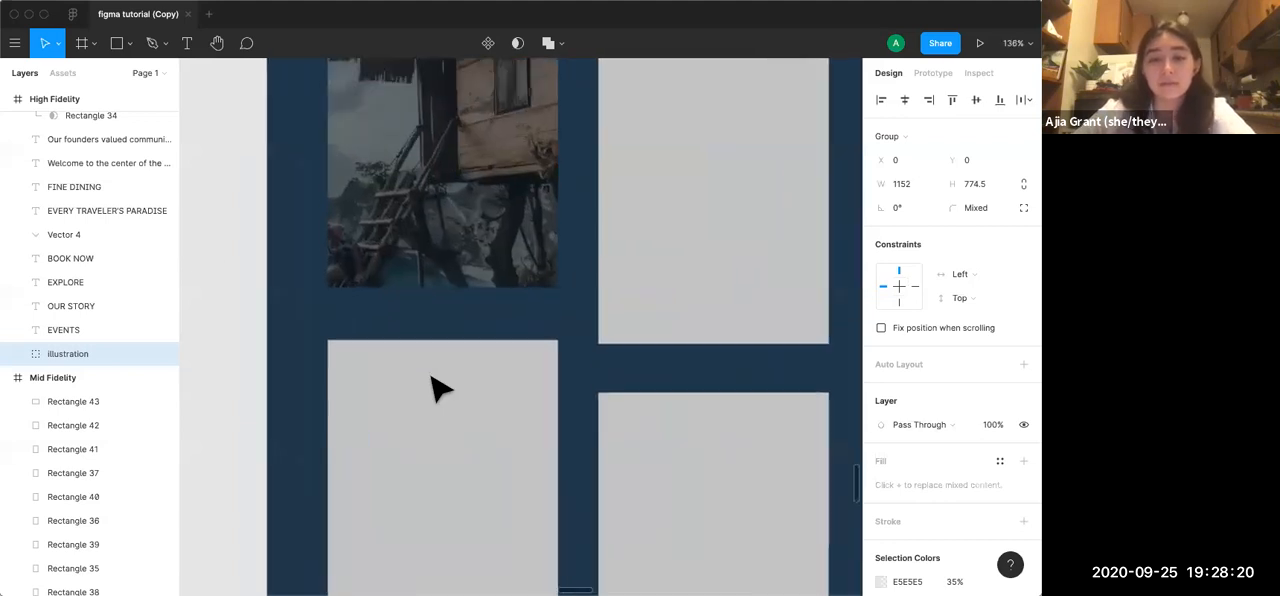
scroll(437, 385, up, 3)
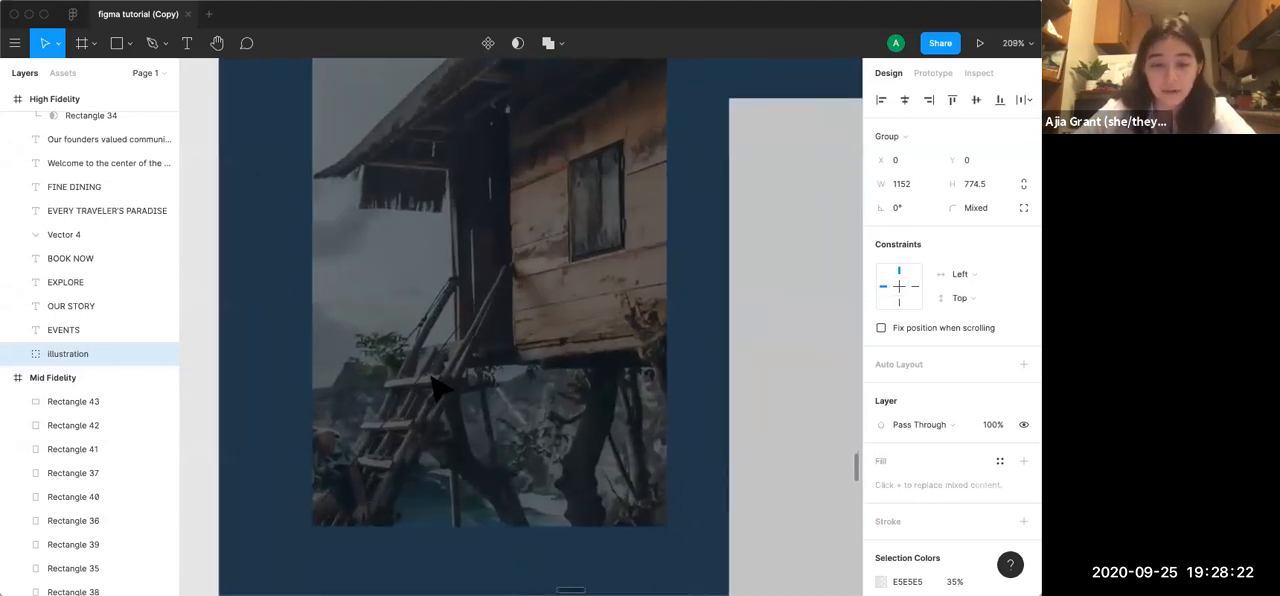
key(p)
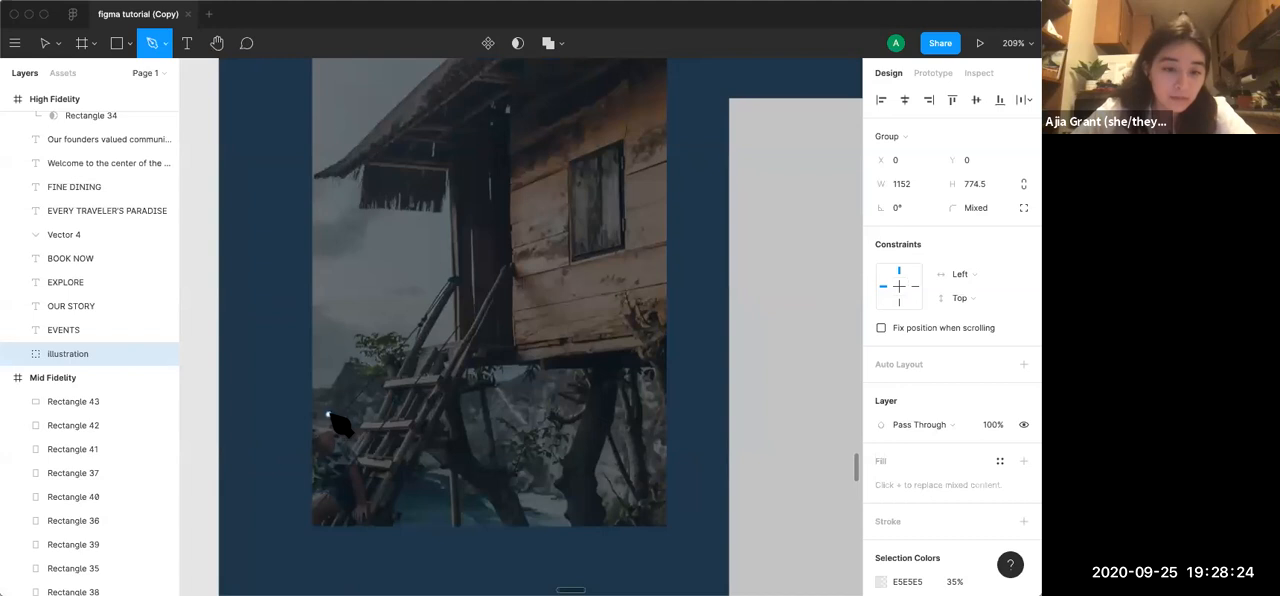
click(328, 413)
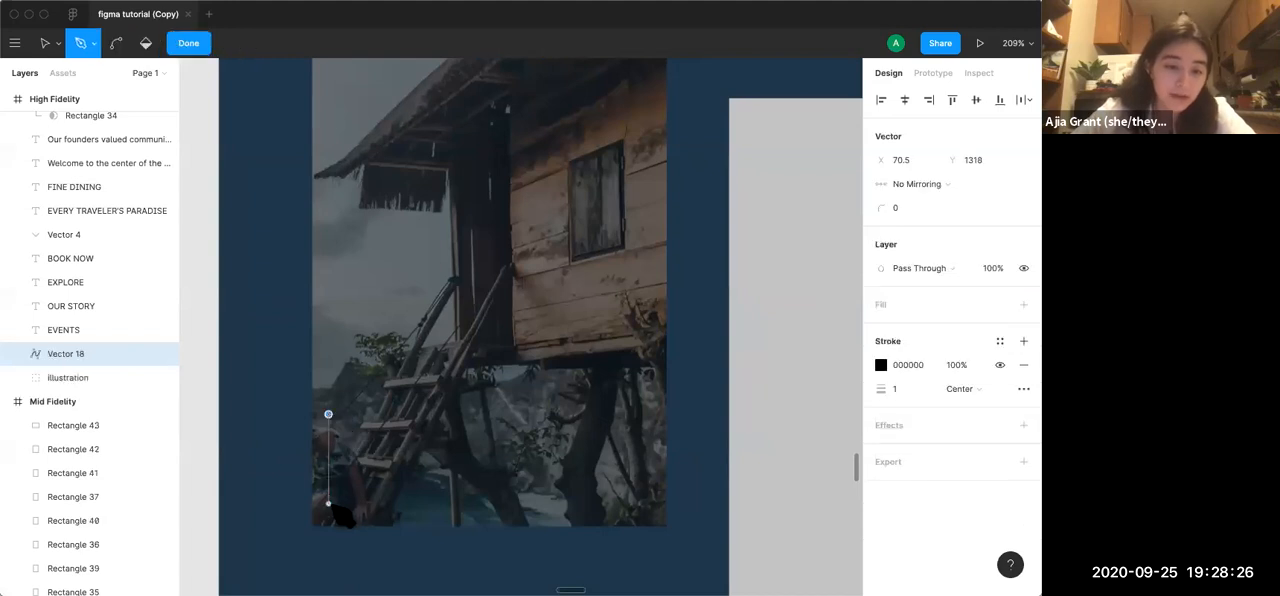
click(328, 503)
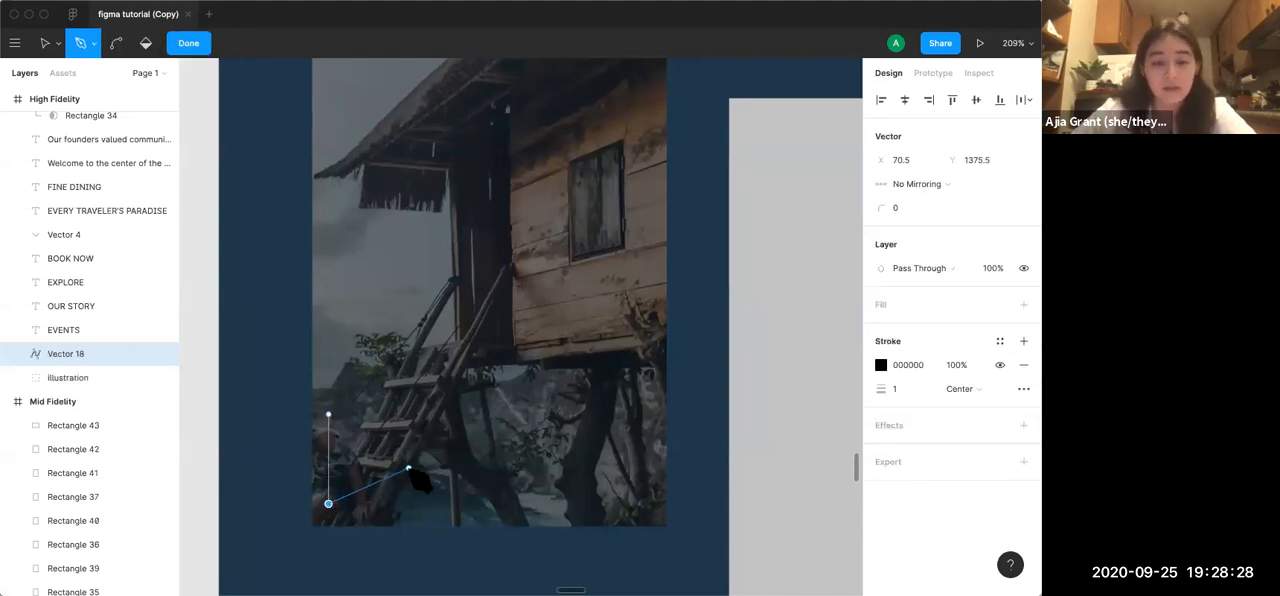
key(Escape)
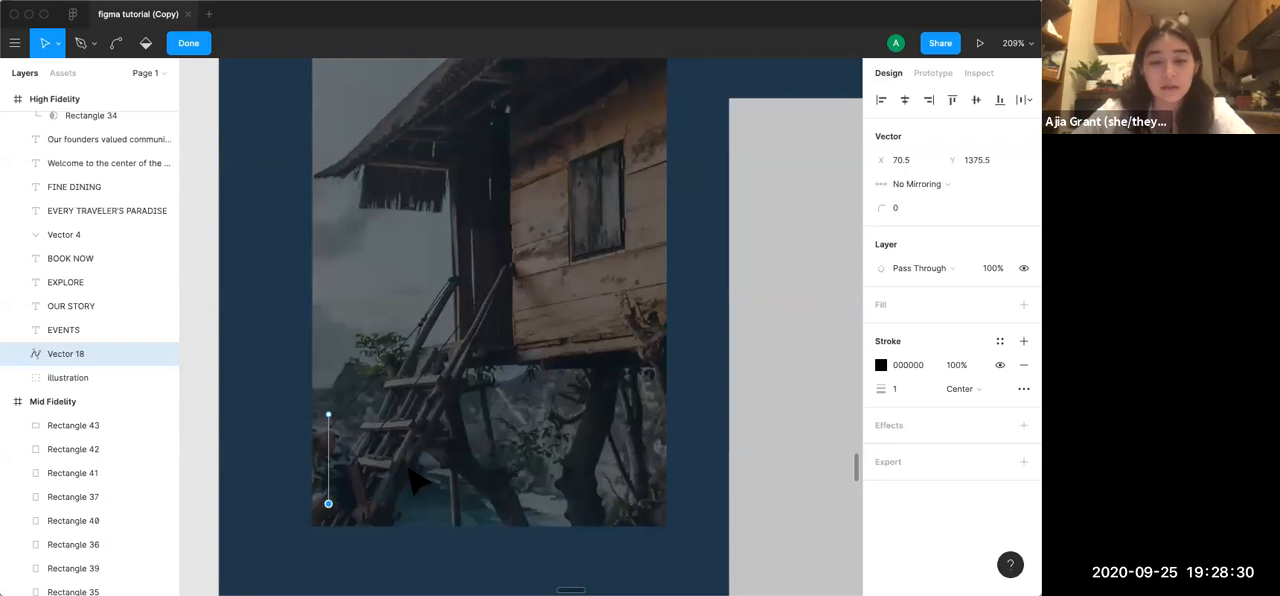
Give the vertical line a stroke width of 3 in the accent 2 color and finish editing the vector
click(898, 390)
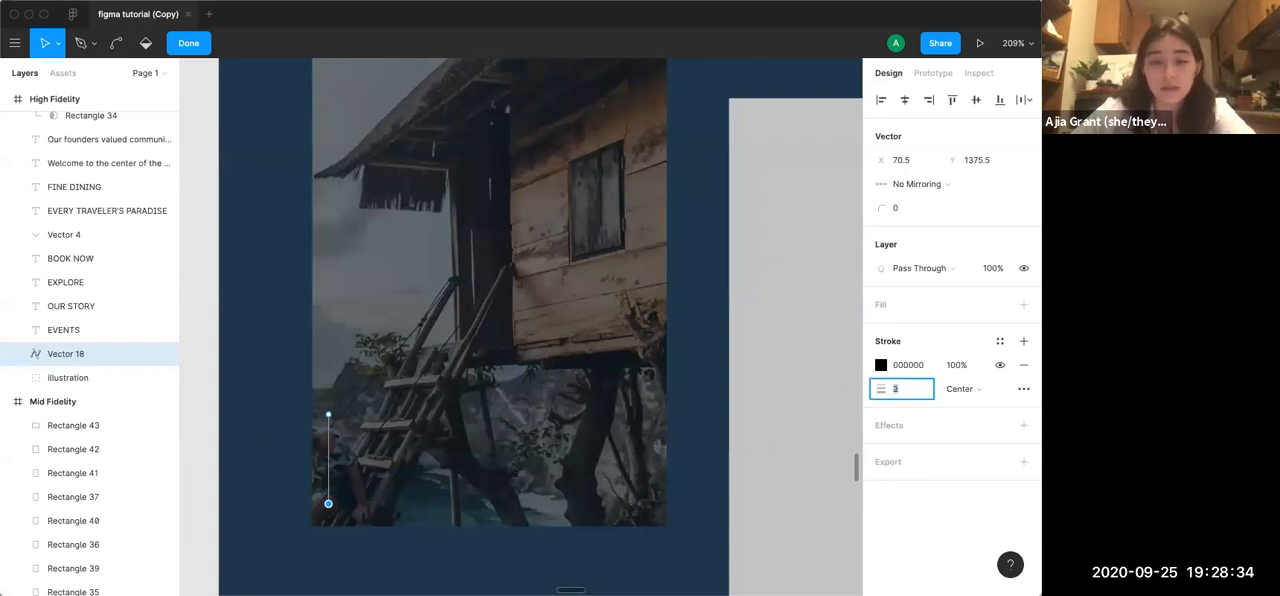
click(881, 366)
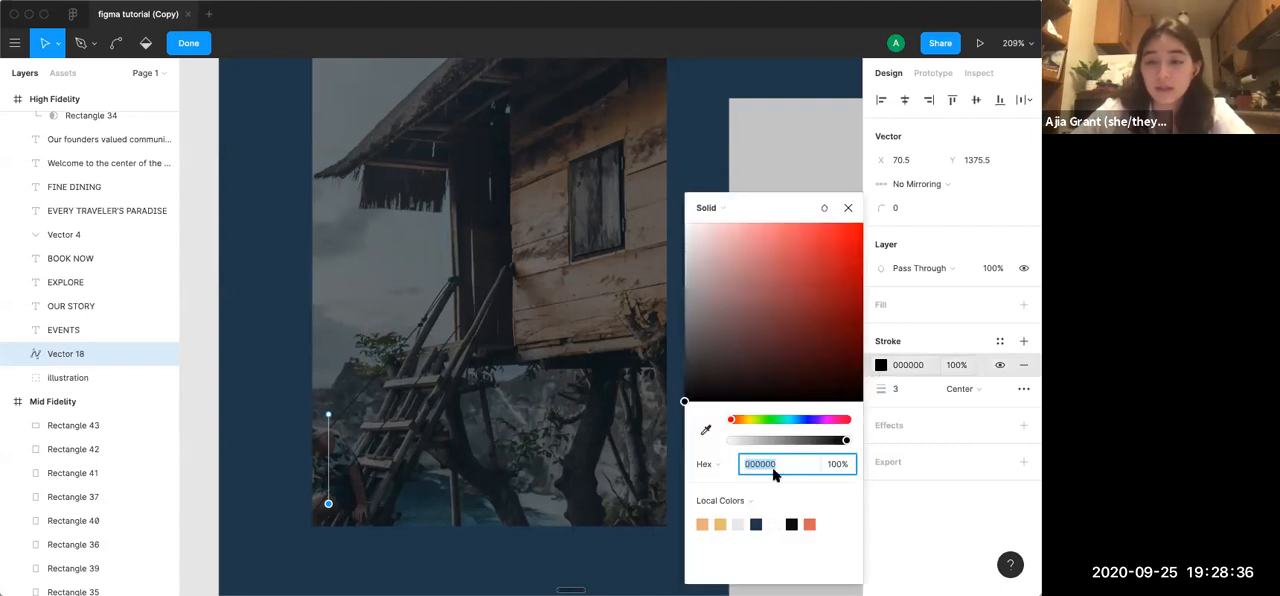
click(721, 523)
click(849, 209)
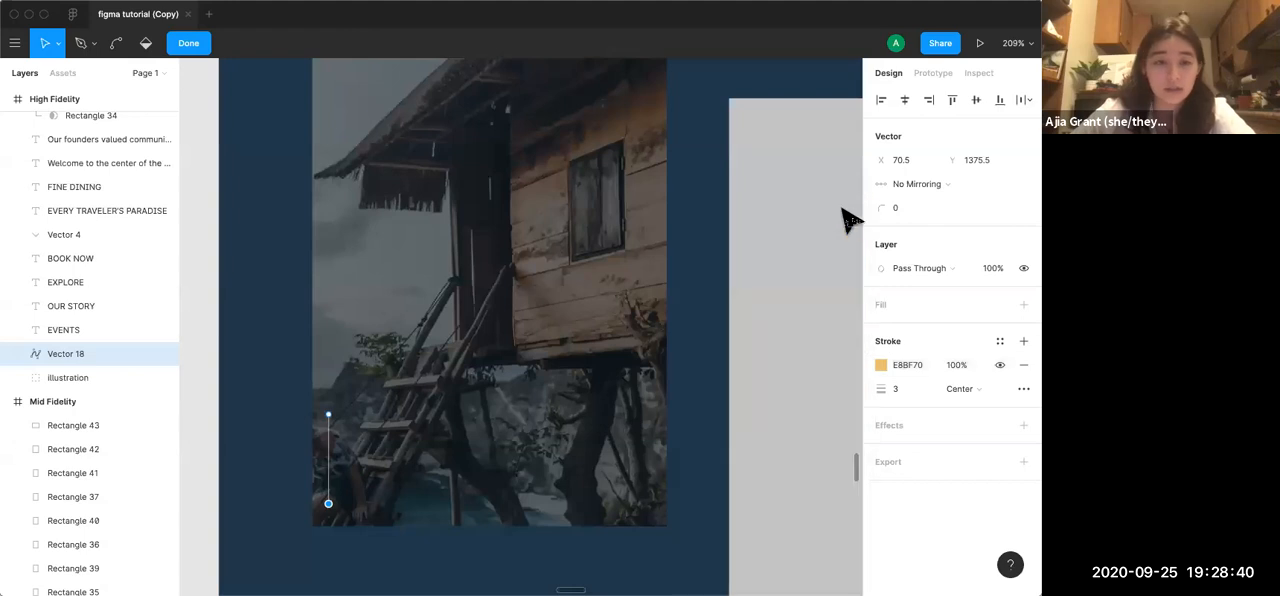
click(180, 45)
click(300, 295)
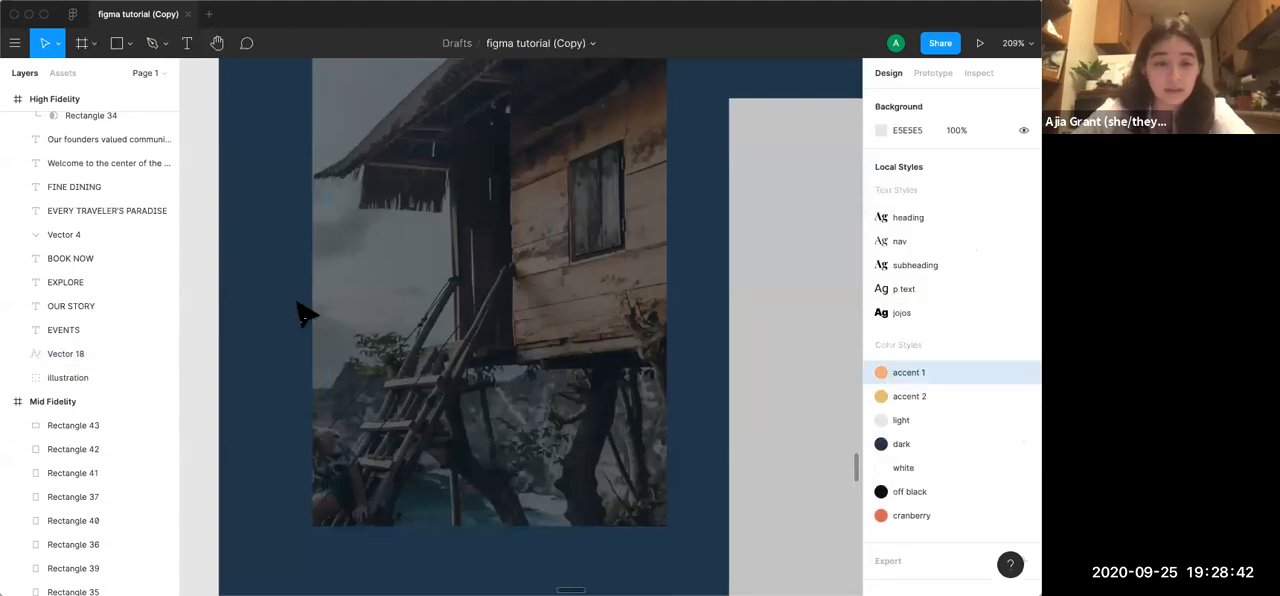
Move the vertical accent line's layer, Vector 18, into Group 2, directly above Rectangle 48
click(362, 457)
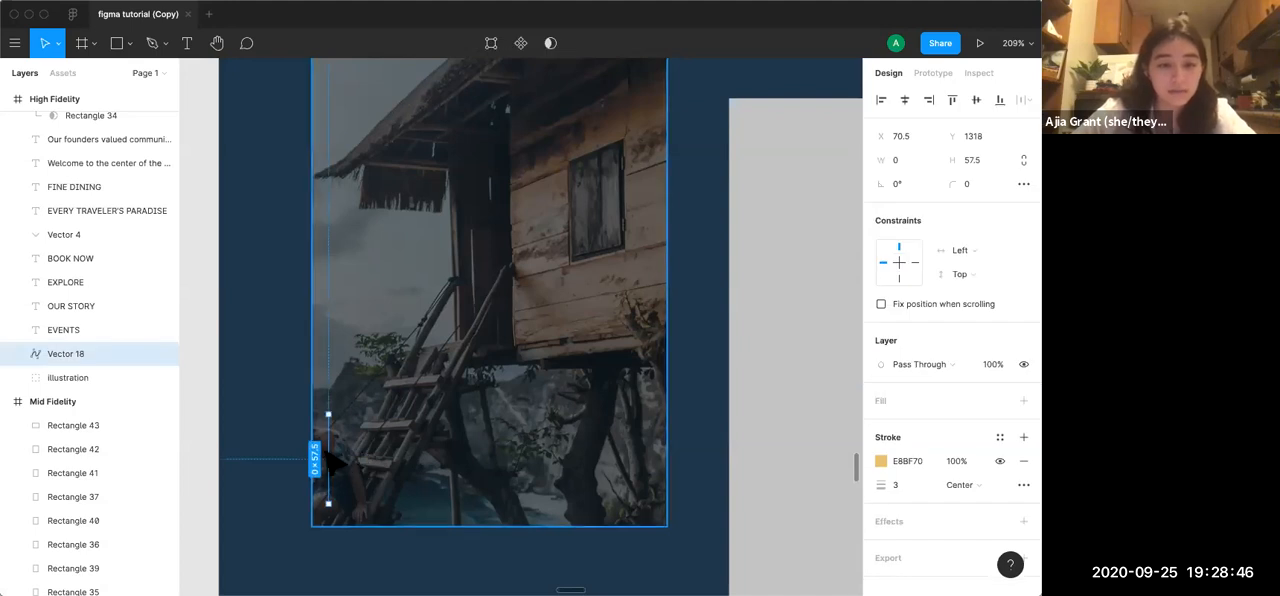
scroll(101, 358, up, 4)
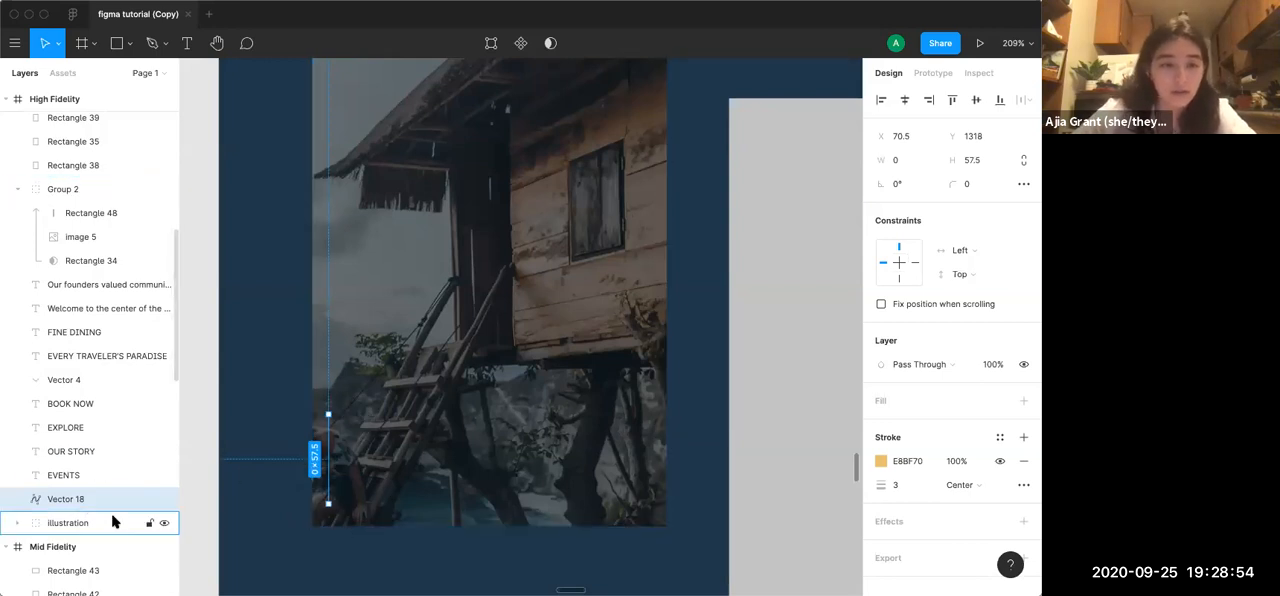
drag(55, 499, 61, 205)
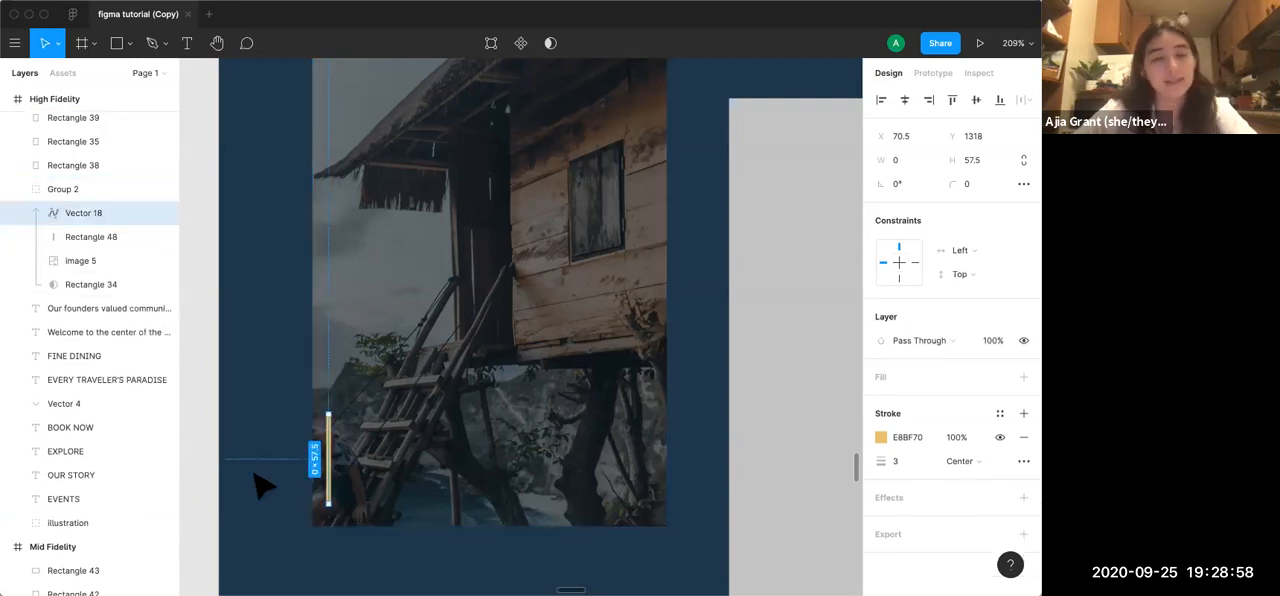
click(213, 378)
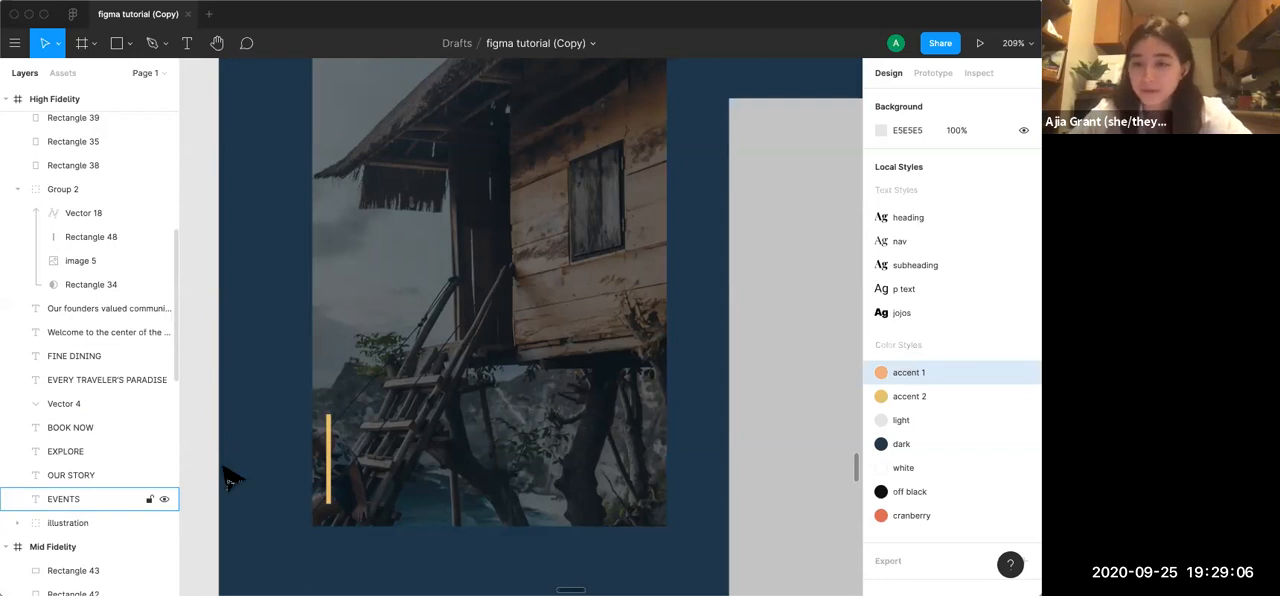
Draw a text box about 189 by 36 beside the house photo's accent line and apply the subheading text style
scroll(307, 468, down, 3)
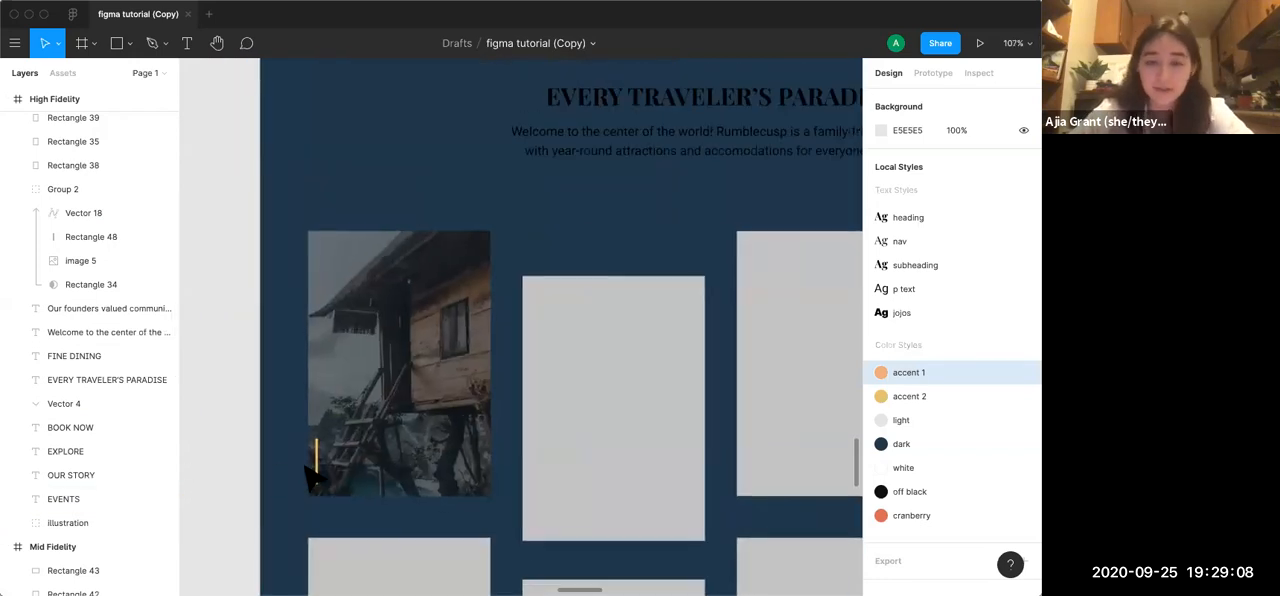
scroll(307, 468, up, 5)
scroll(307, 468, down, 2)
scroll(307, 468, right, 1)
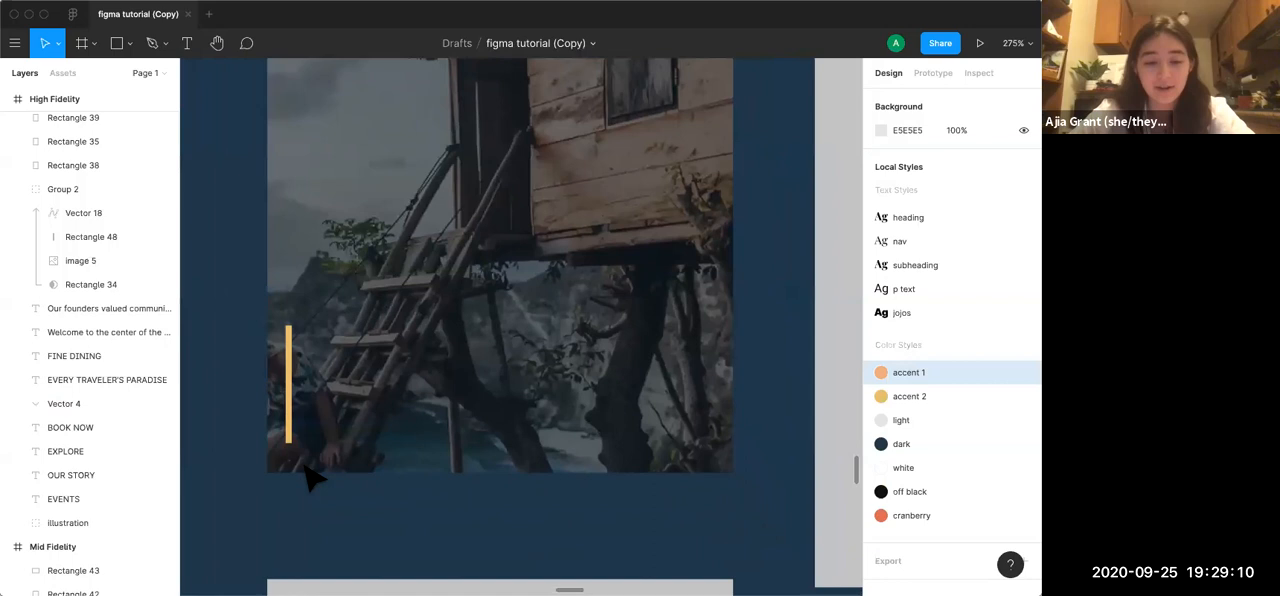
key(t)
drag(314, 323, 700, 397)
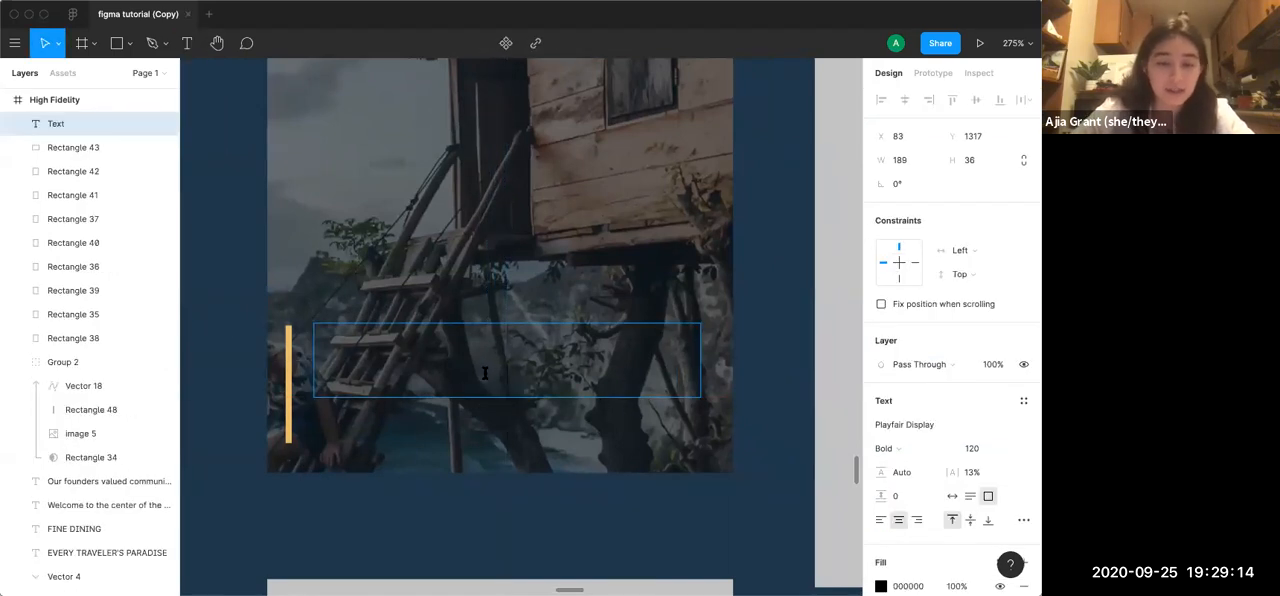
click(979, 451)
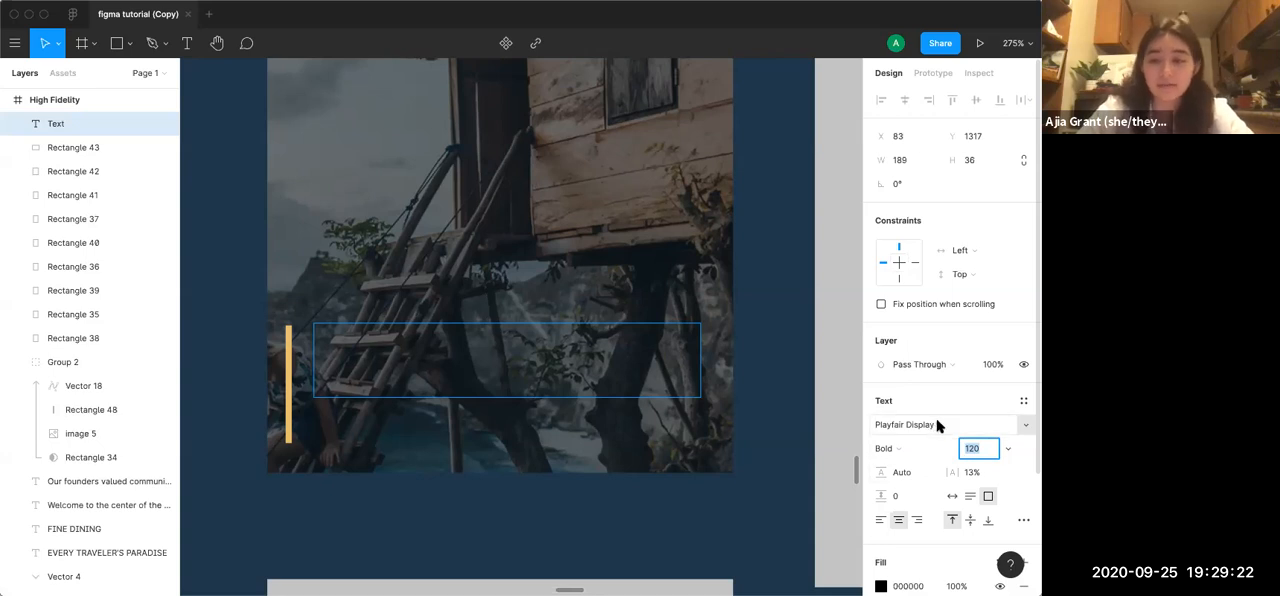
click(1023, 401)
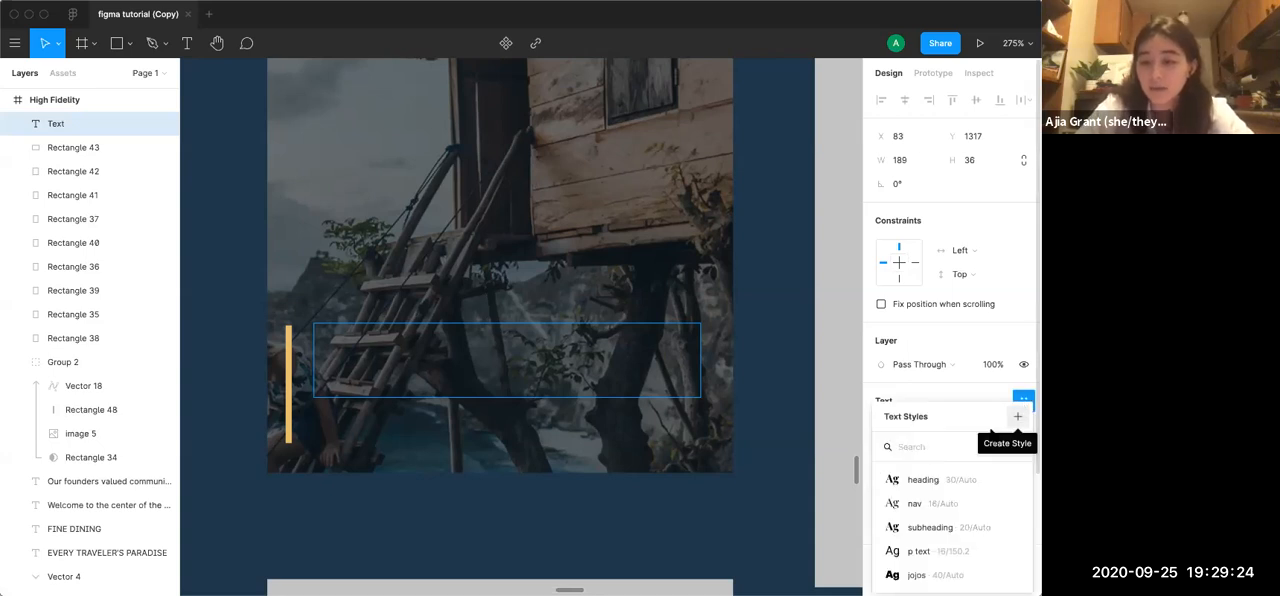
click(941, 527)
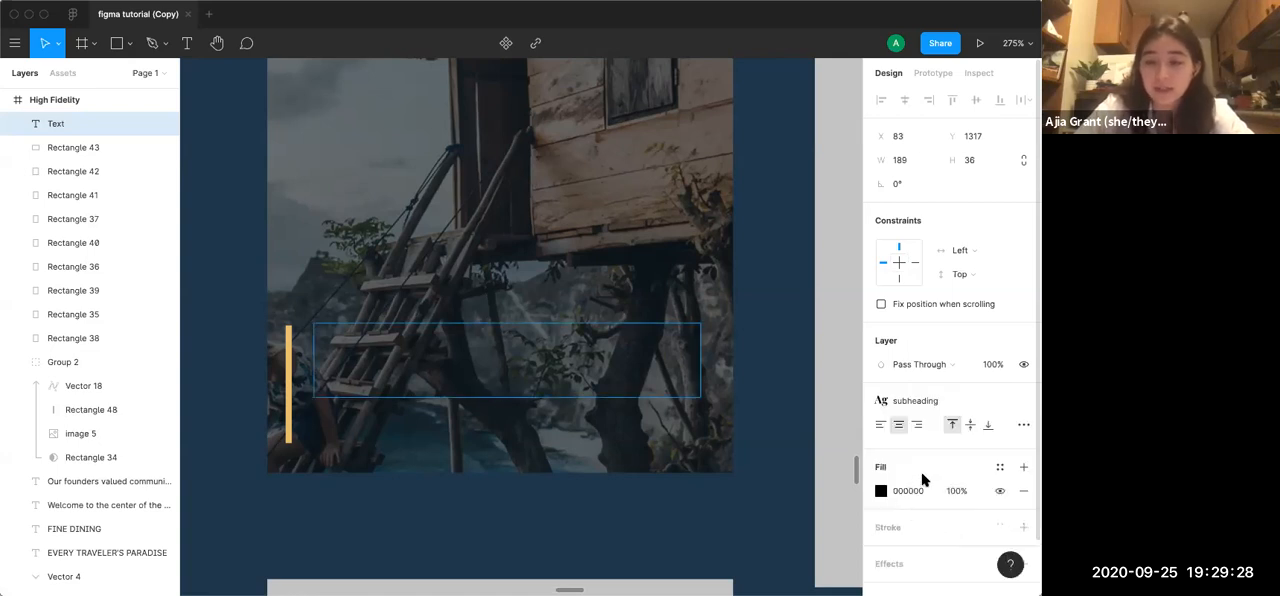
Enter the card title "Vo Treehouse Villas" and align its text left
text(Vo T)
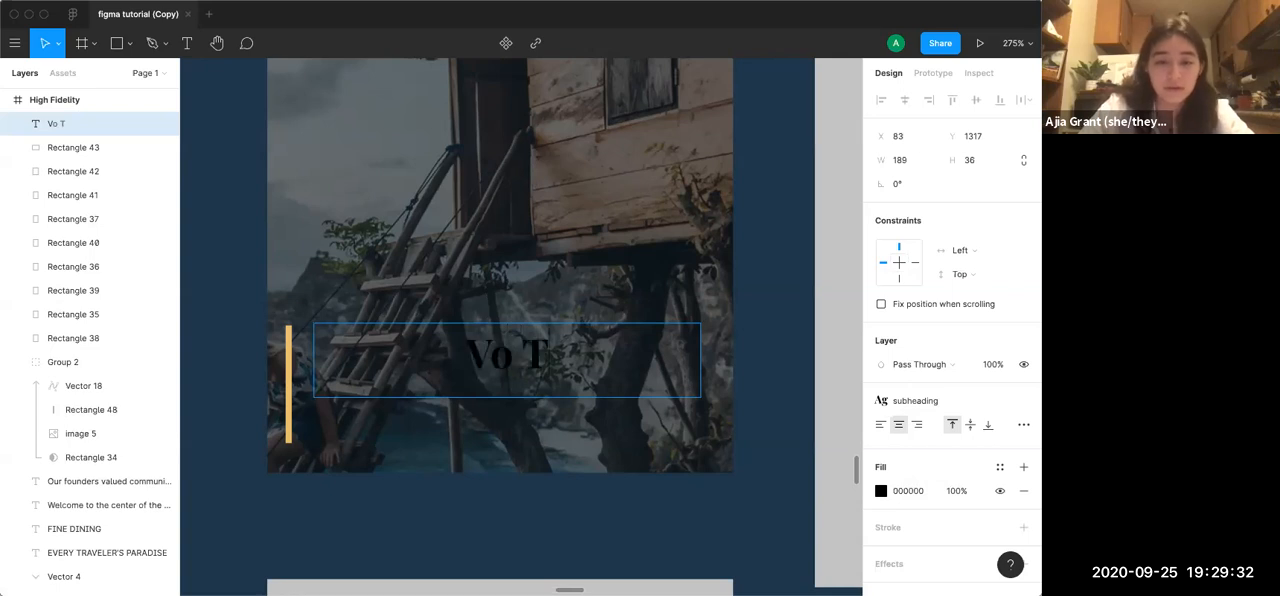
text(reehouse Villas)
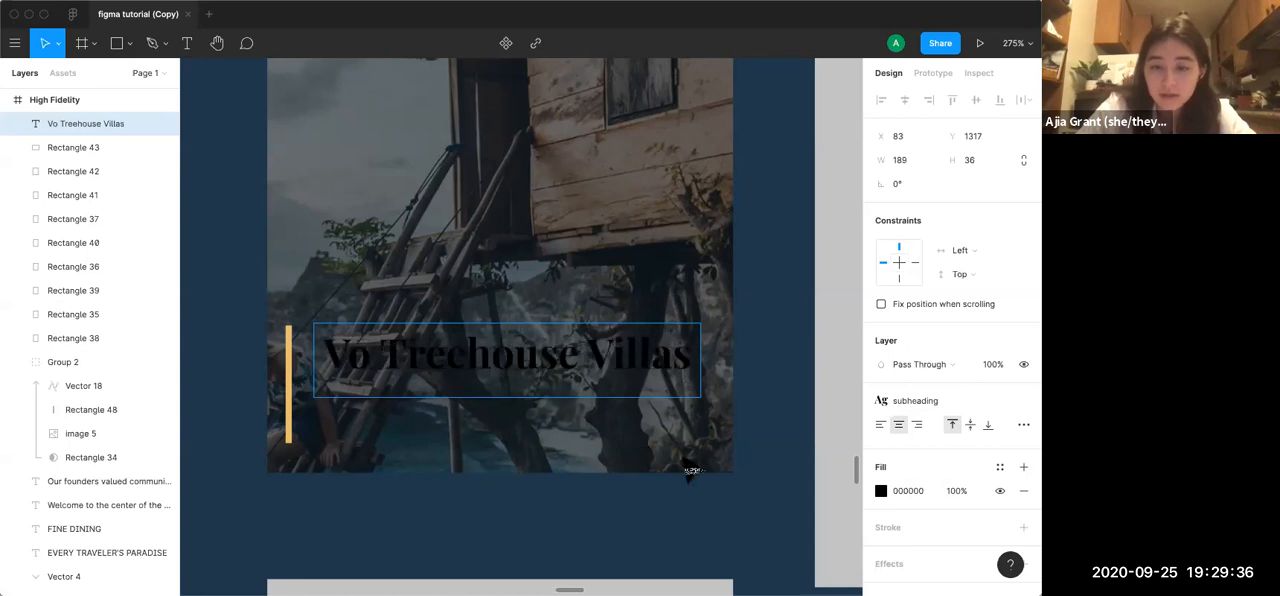
click(881, 426)
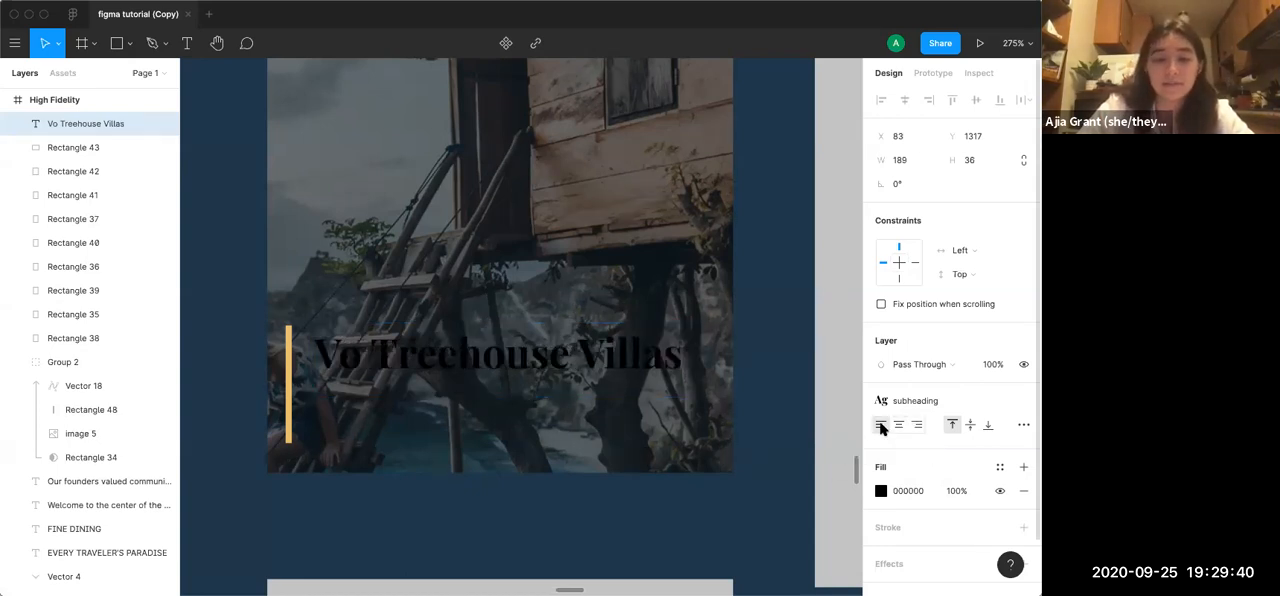
key(Escape)
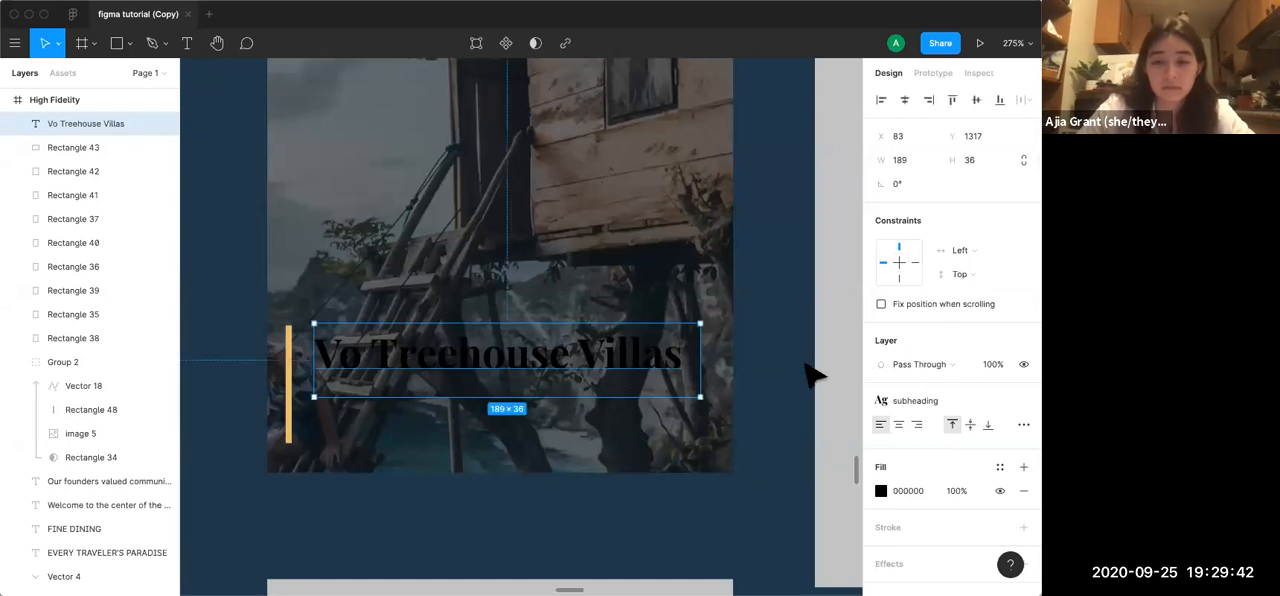
Shorten the title's text box to about 22 high, move it slightly lower, and fill the text with white
mouse_move(612, 389)
mouse_down()
mouse_move(607, 373)
mouse_move(623, 379)
mouse_up()
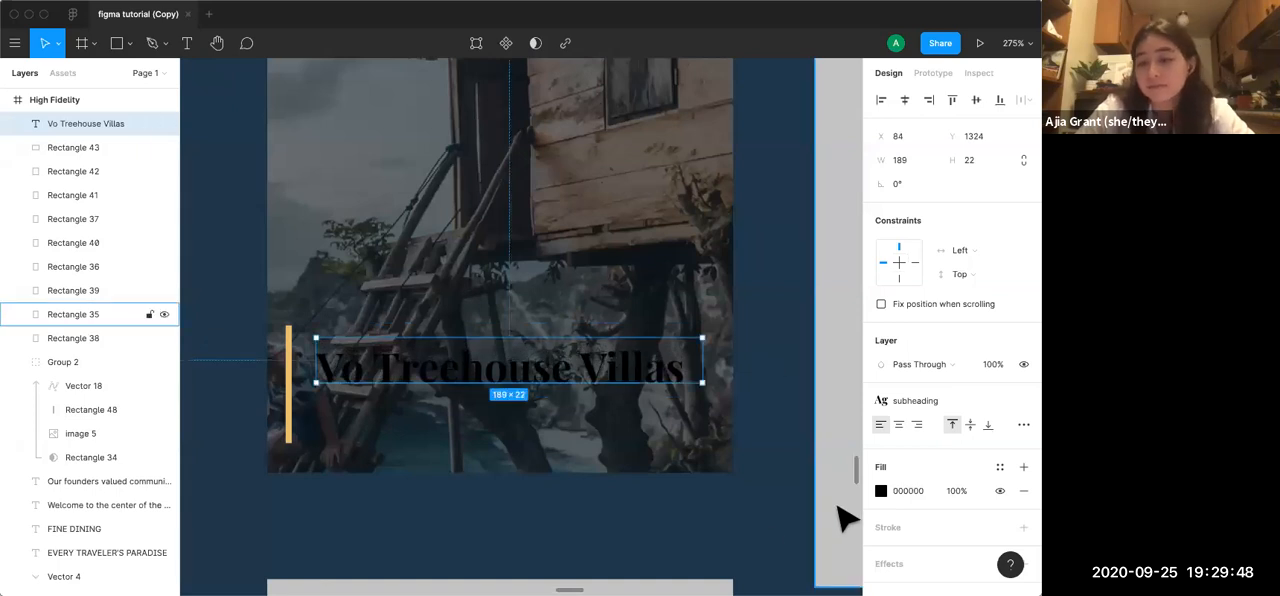
click(879, 491)
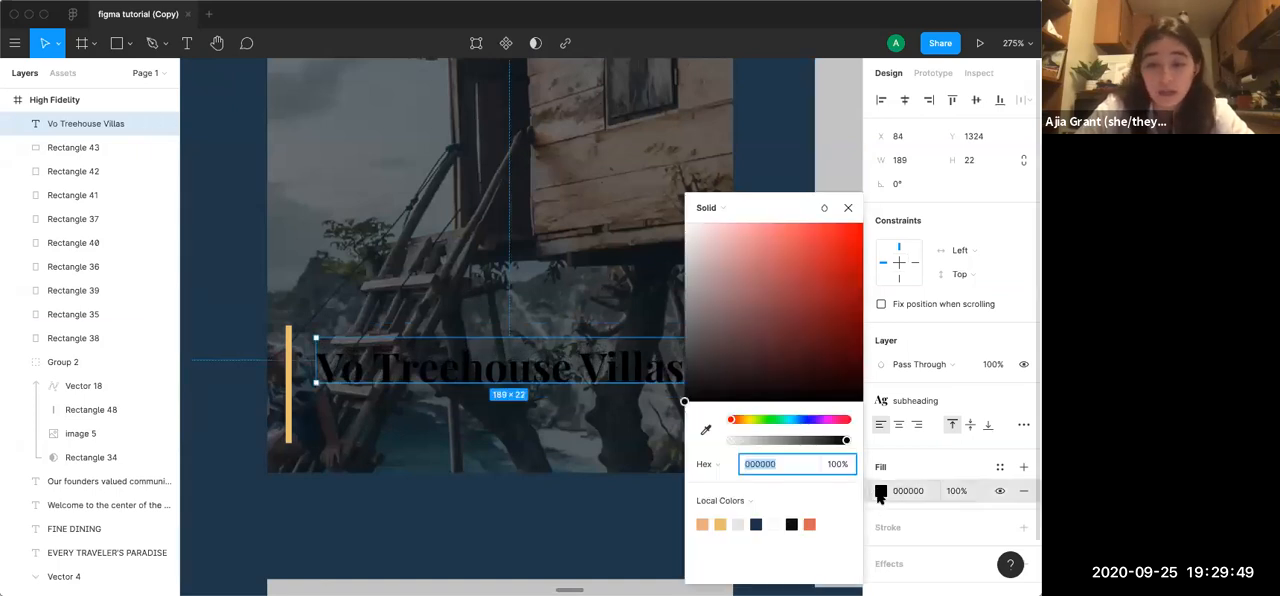
click(775, 522)
click(848, 207)
click(820, 450)
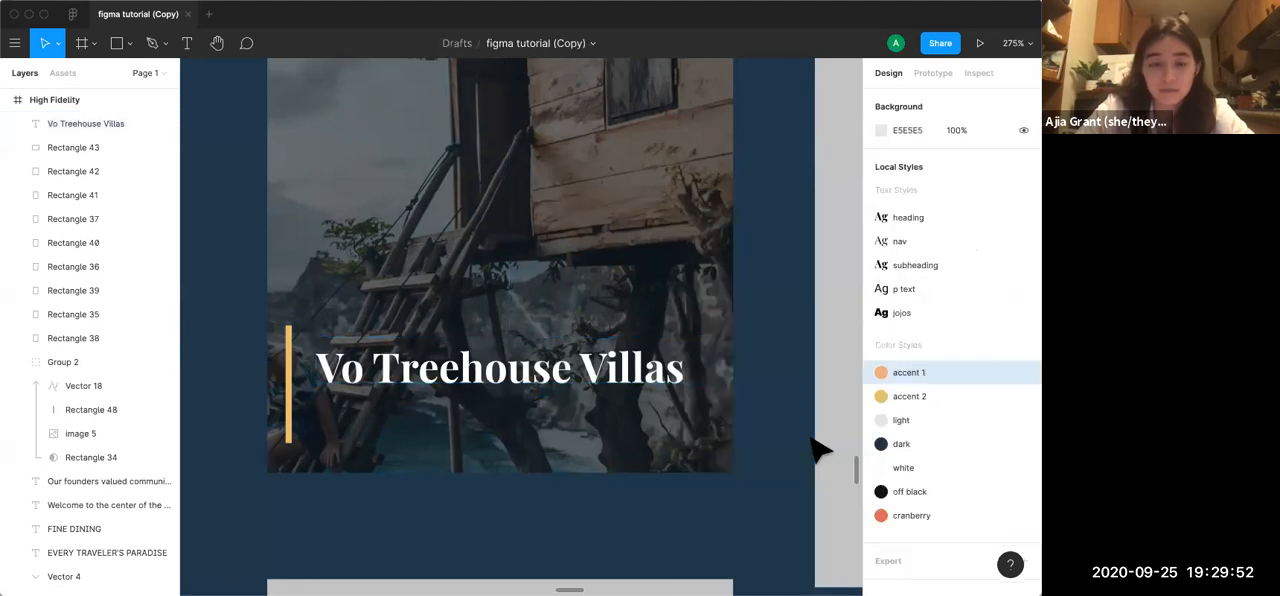
Move the Vo Treehouse Villas text layer into Group 2, directly above Vector 18
scroll(811, 438, down, 5)
scroll(811, 438, up, 3)
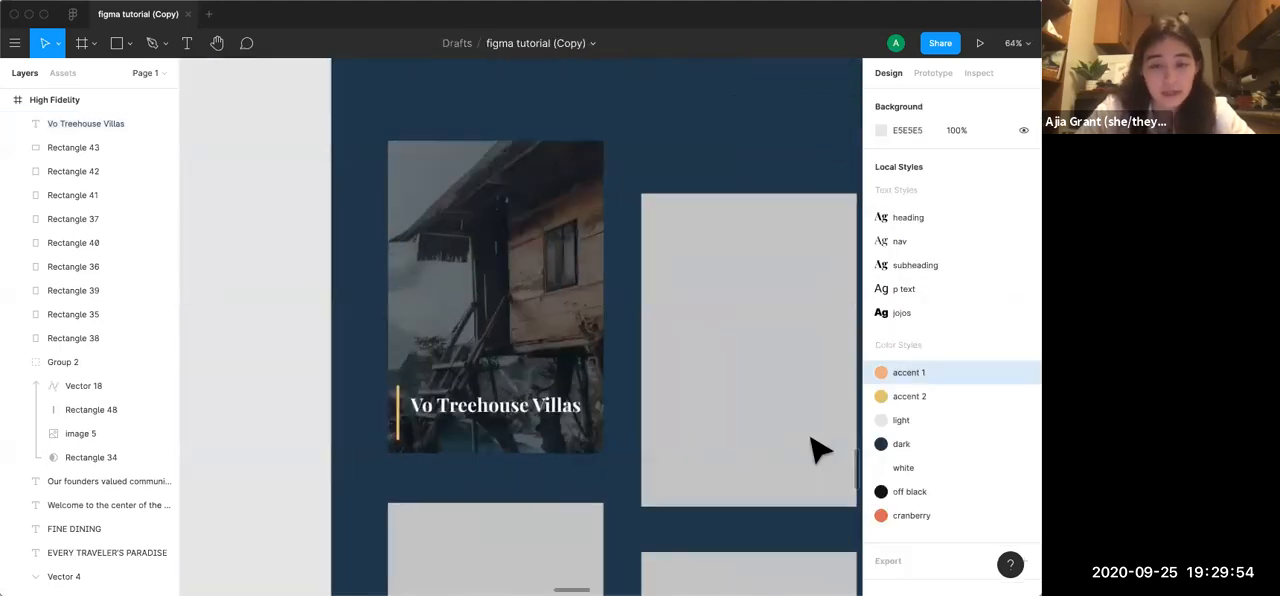
scroll(811, 438, up, 5)
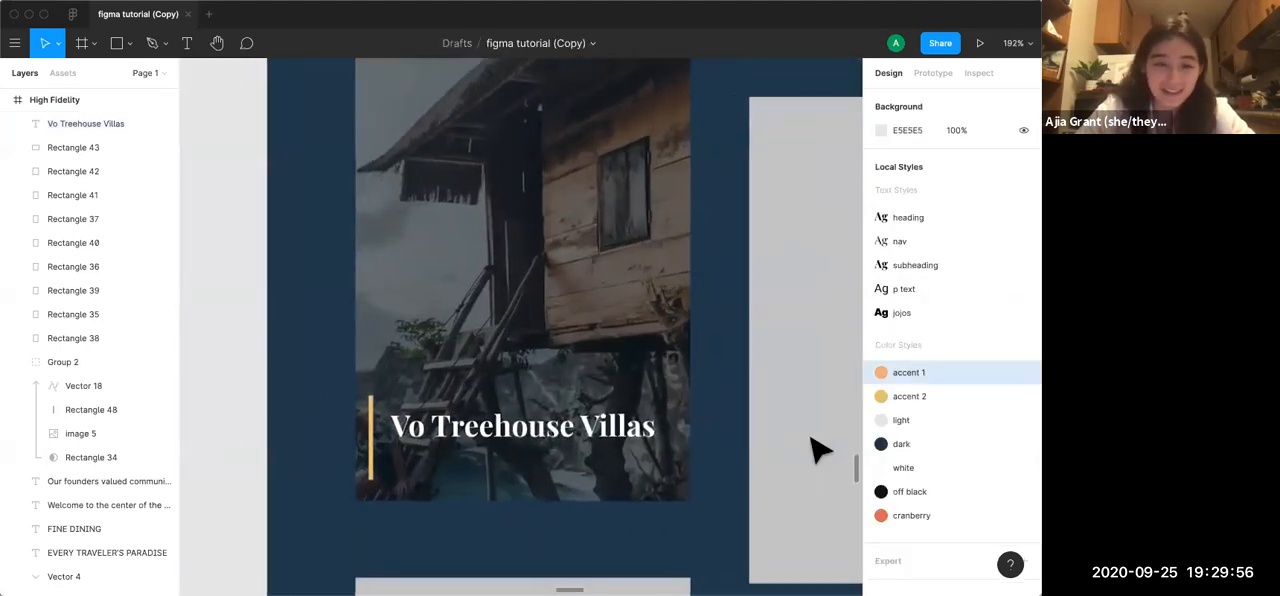
scroll(820, 450, up, 1)
click(85, 123)
drag(82, 124, 86, 372)
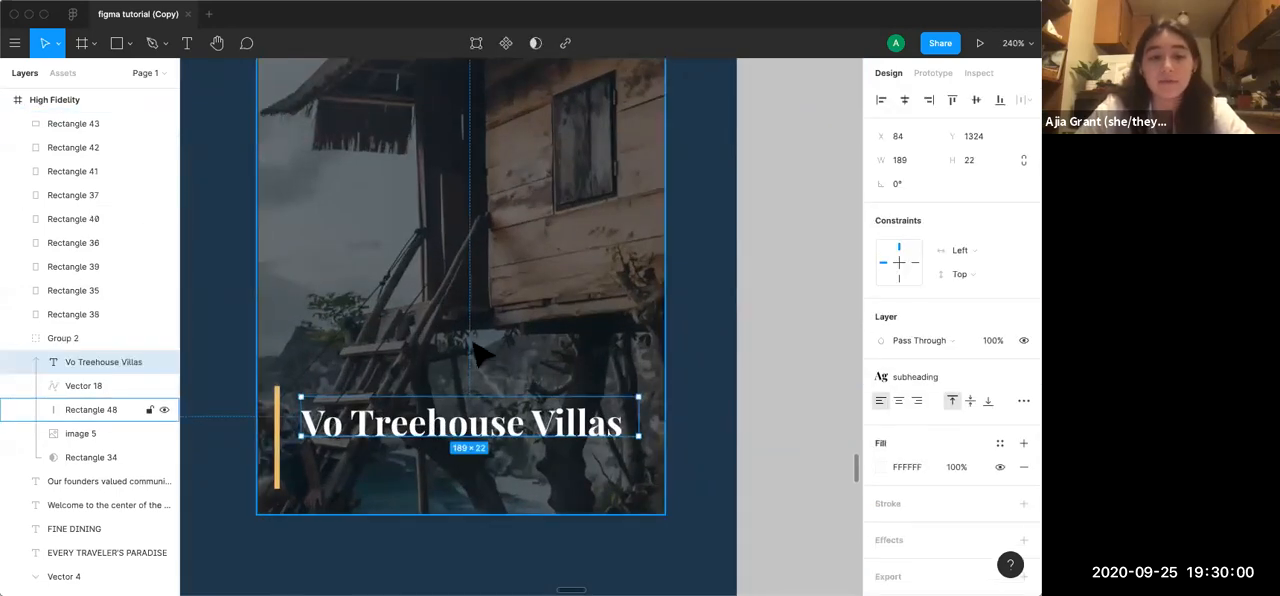
click(748, 444)
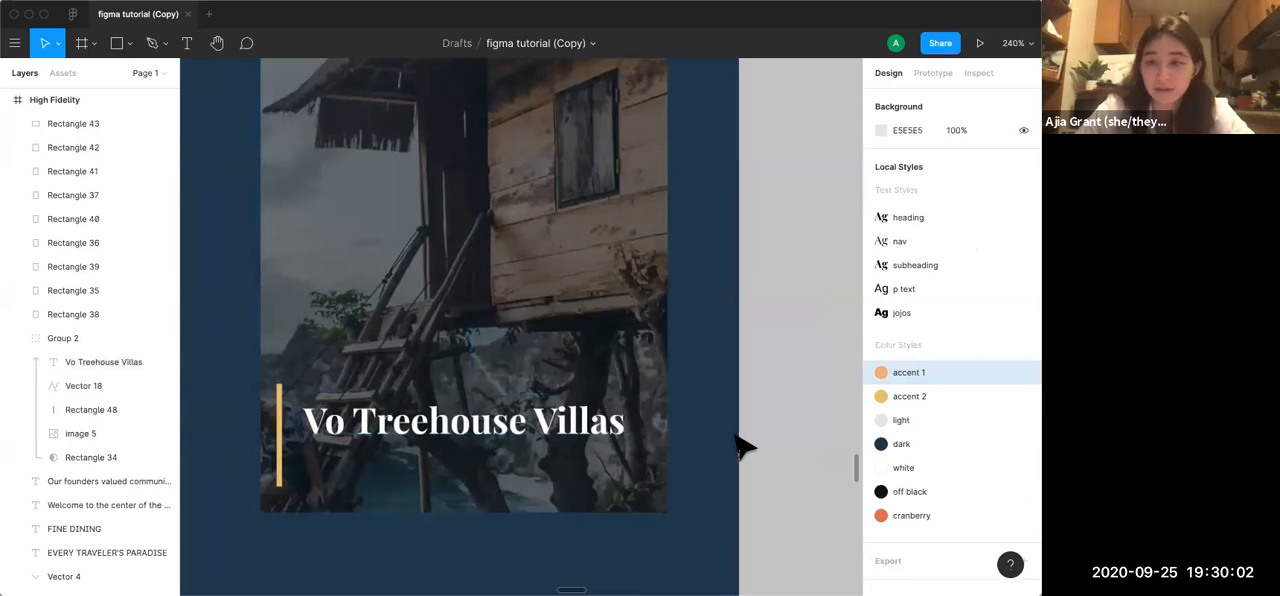
Draw a text box about 178 by 20 under the Vo Treehouse Villas title and detach it from the subheading style
scroll(745, 447, left, 1)
scroll(745, 447, down, 1)
key(t)
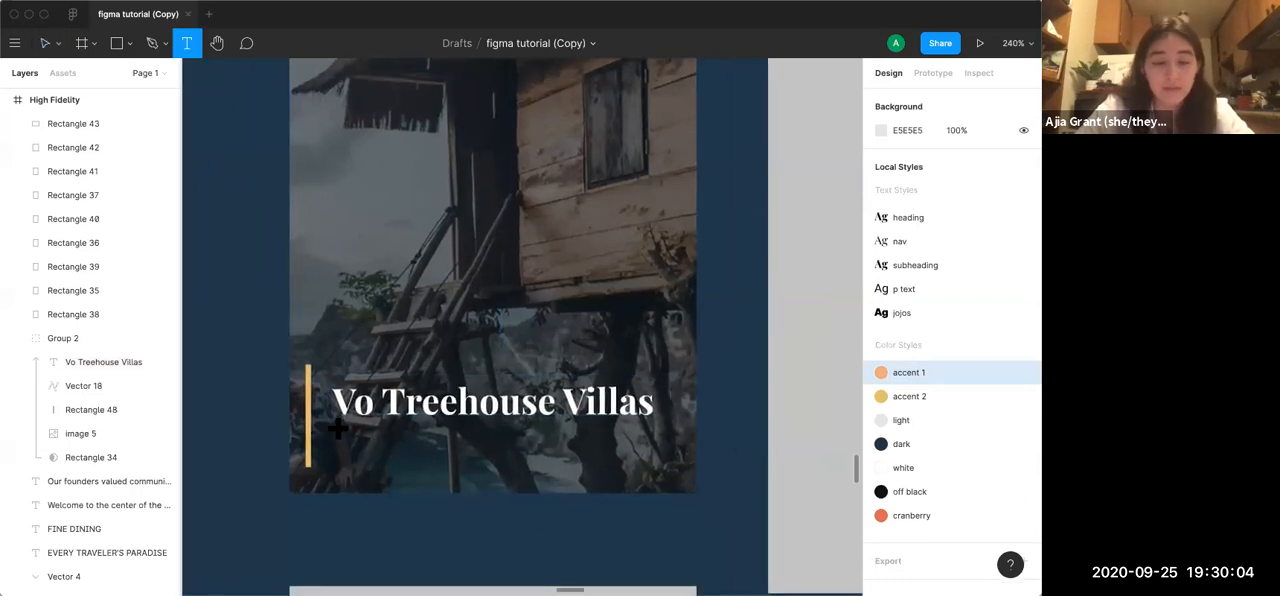
drag(338, 428, 656, 462)
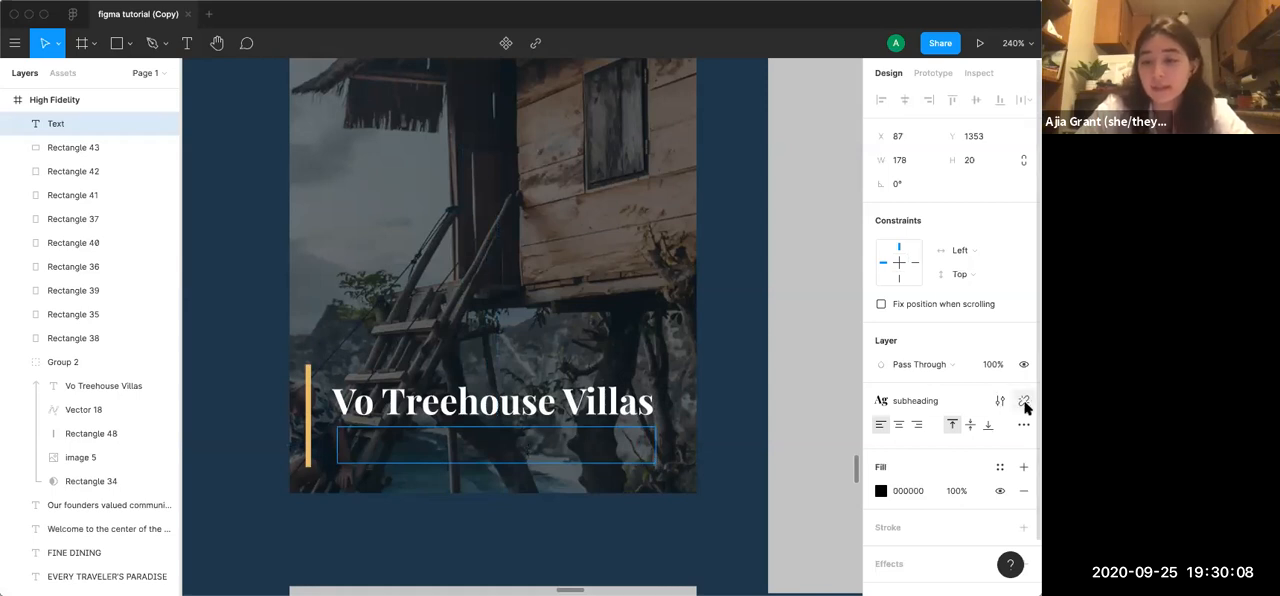
click(1002, 399)
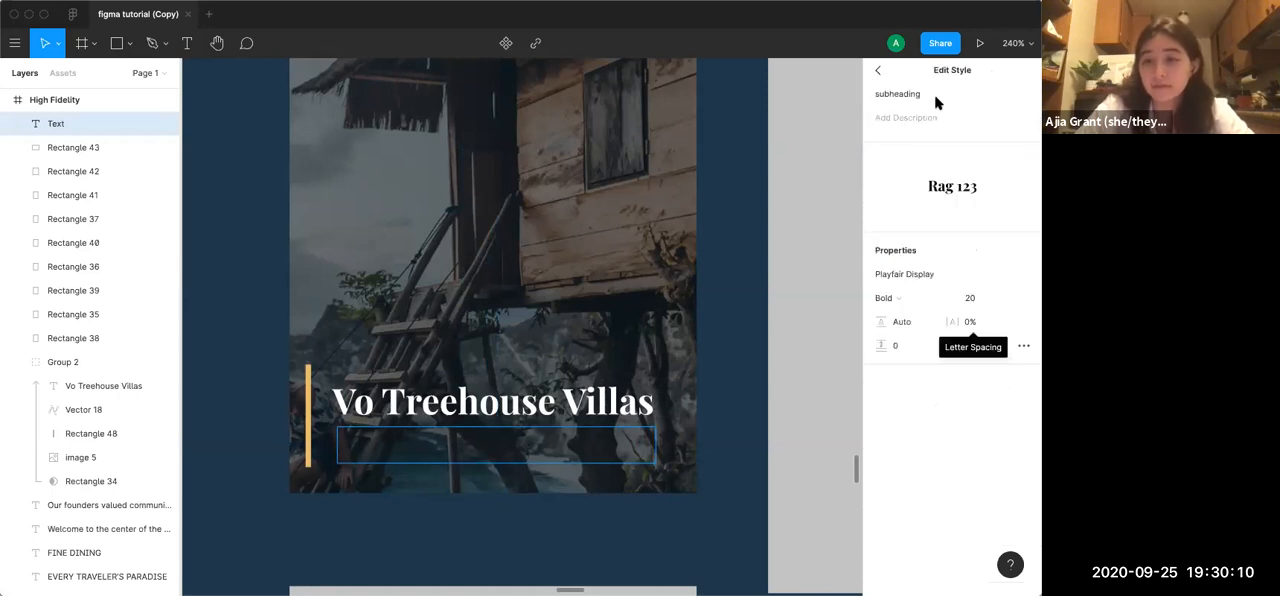
click(879, 72)
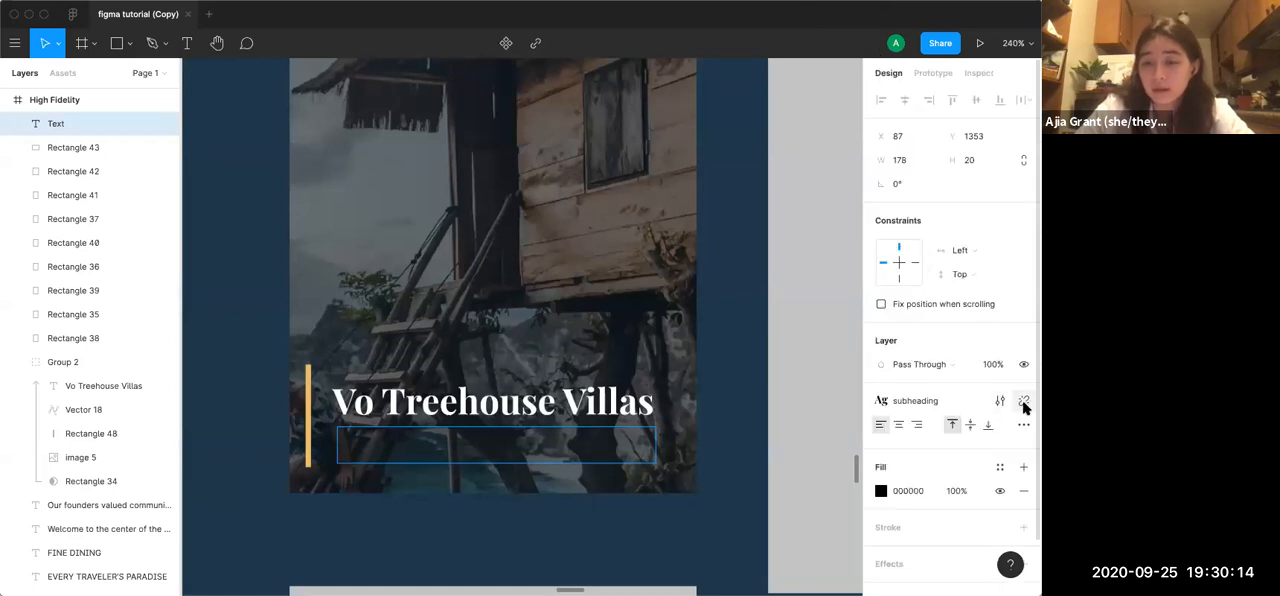
click(1024, 402)
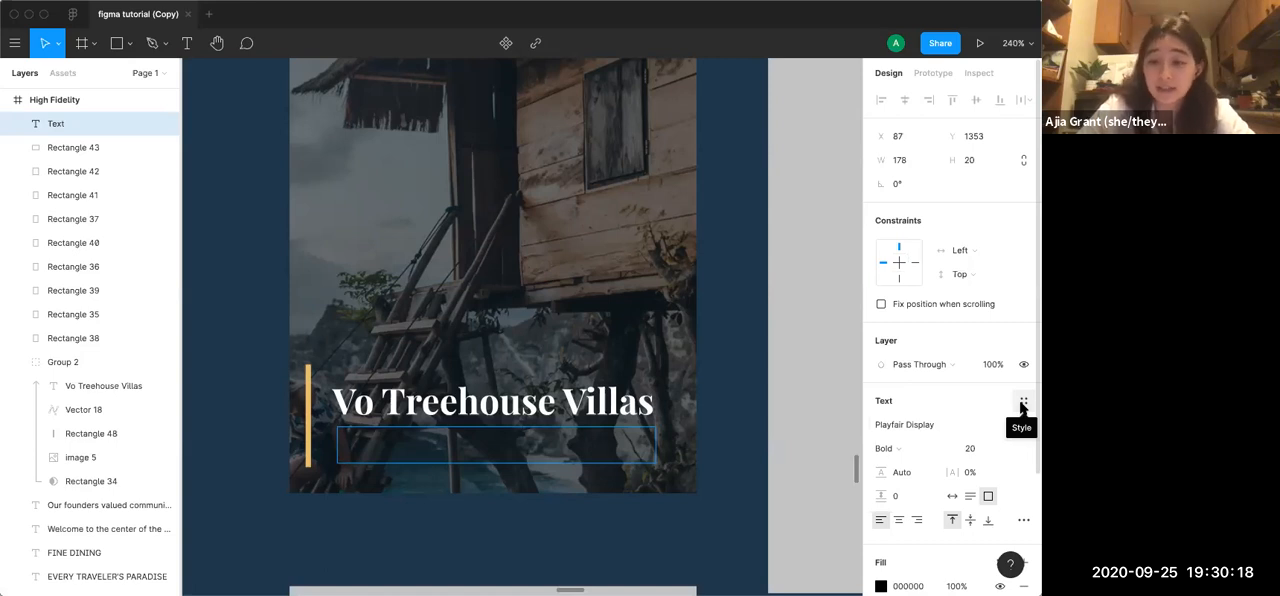
Set the empty caption text box's font to Roboto Regular, size 14
click(1023, 404)
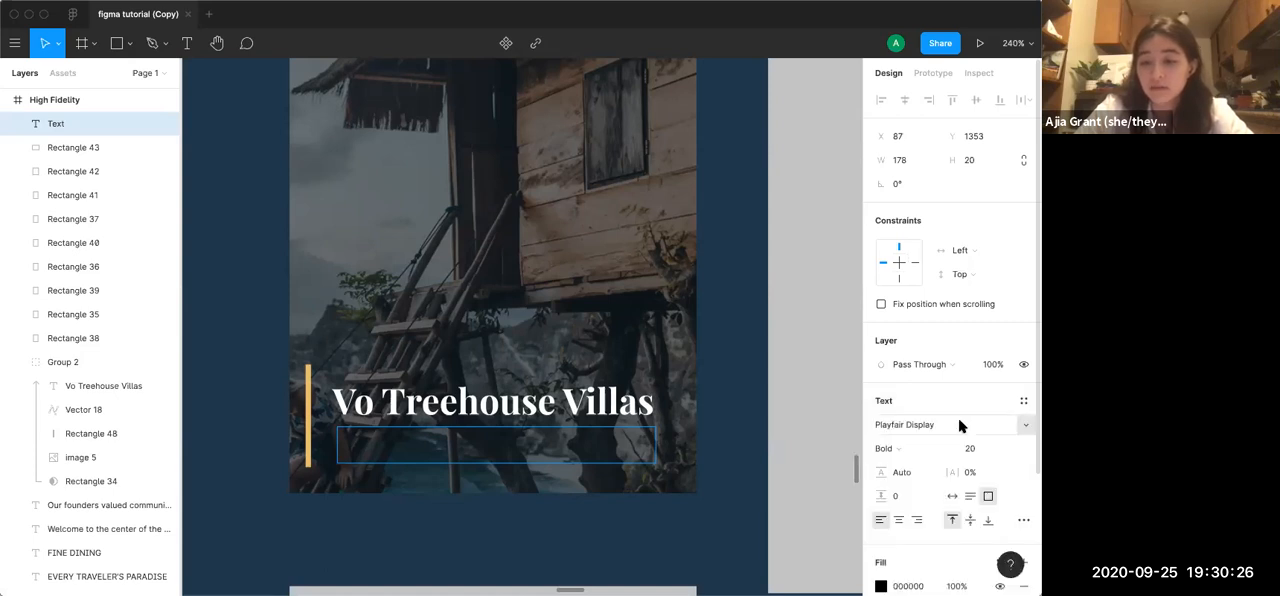
click(956, 424)
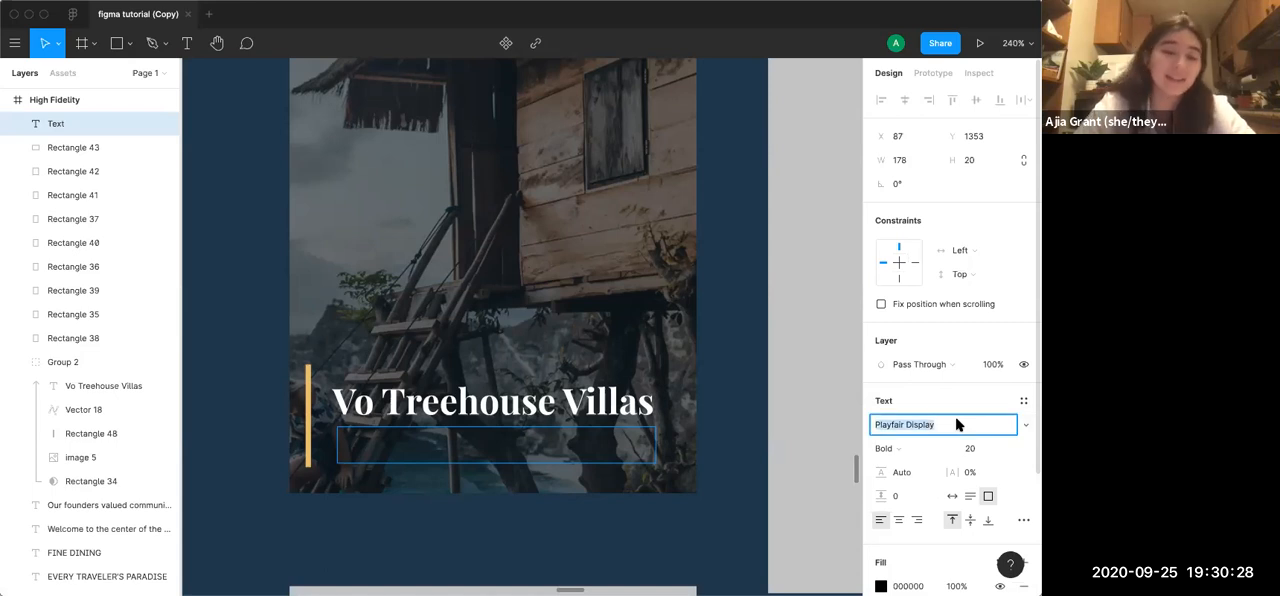
text(Roboto)
key(Return)
click(969, 449)
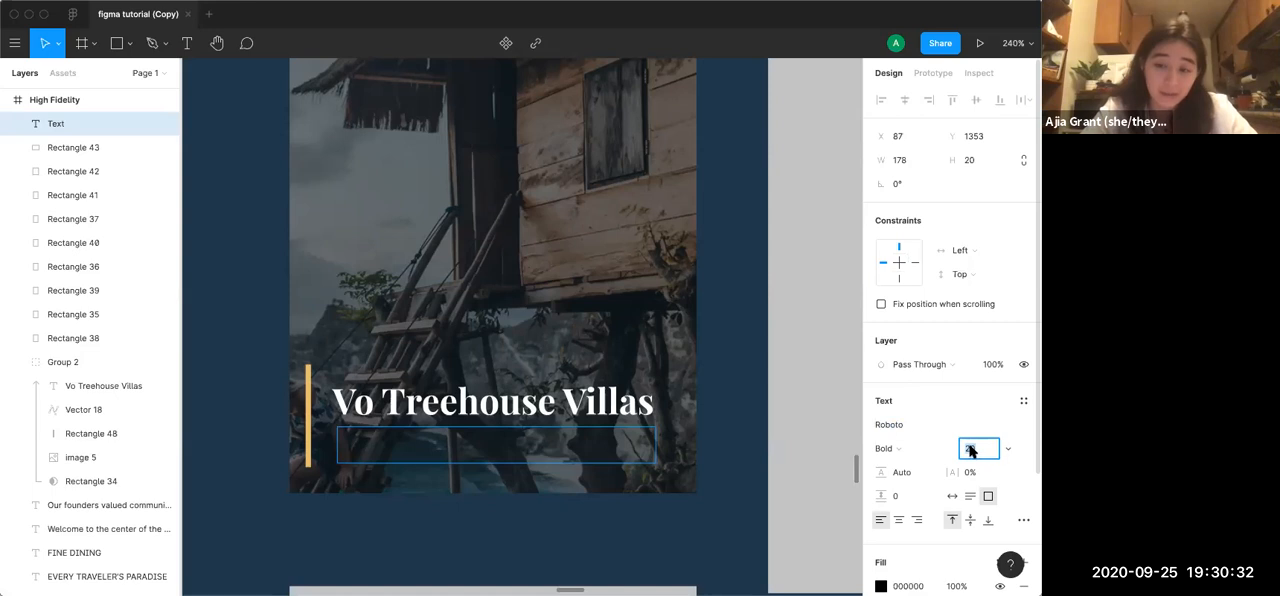
text(1)
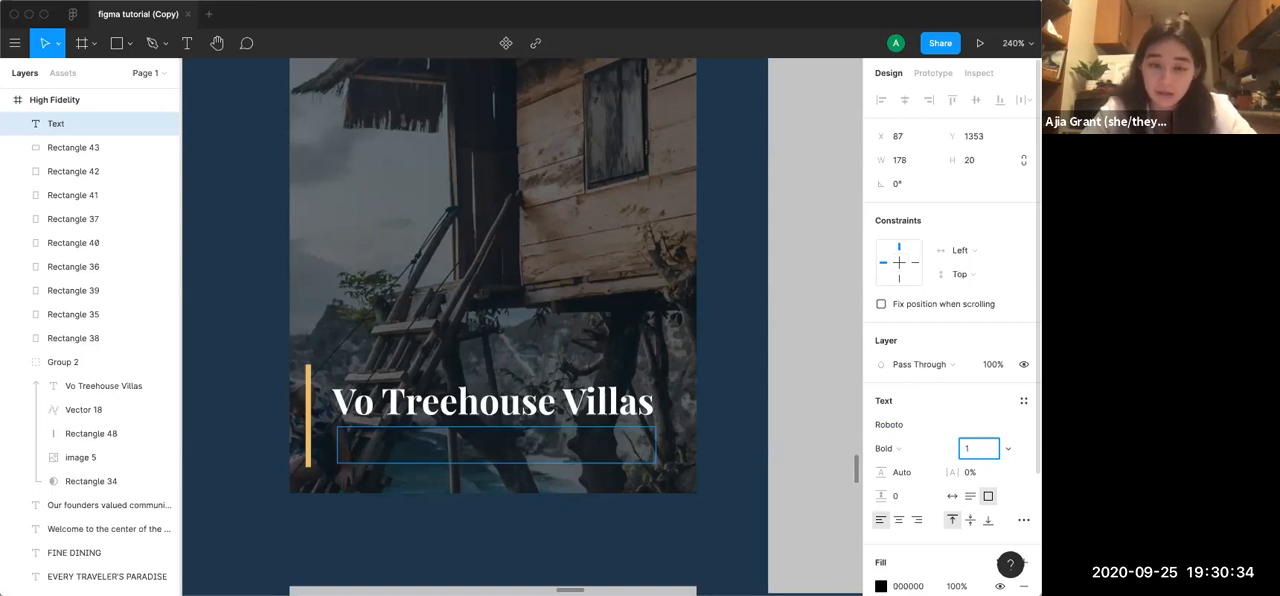
key(Return)
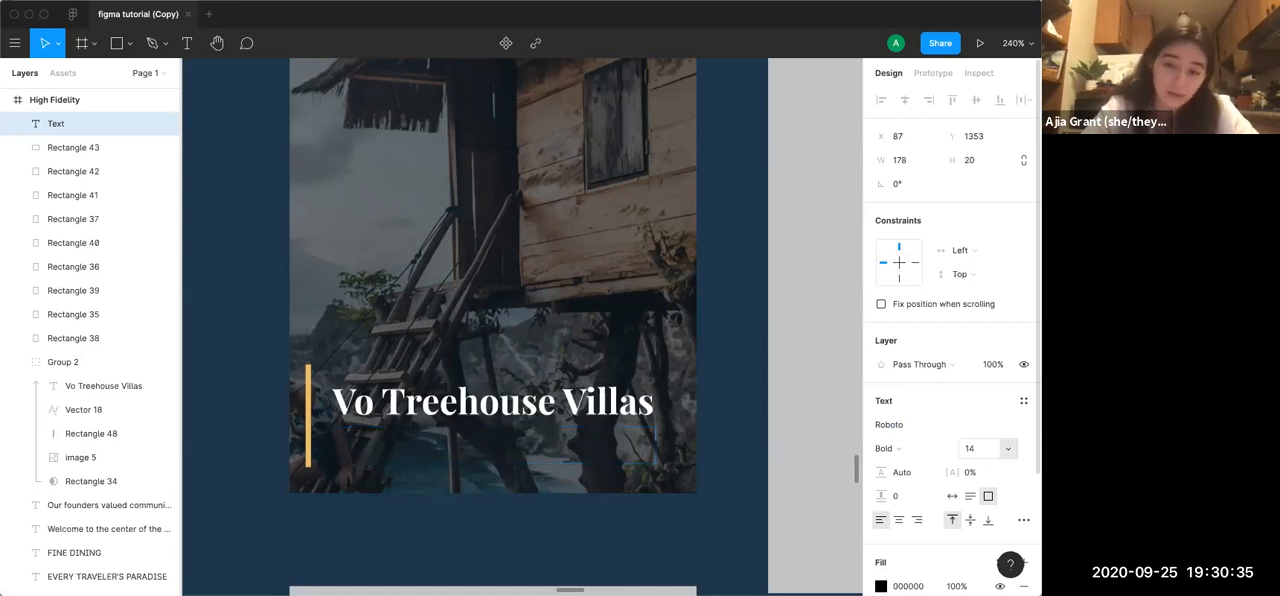
click(895, 449)
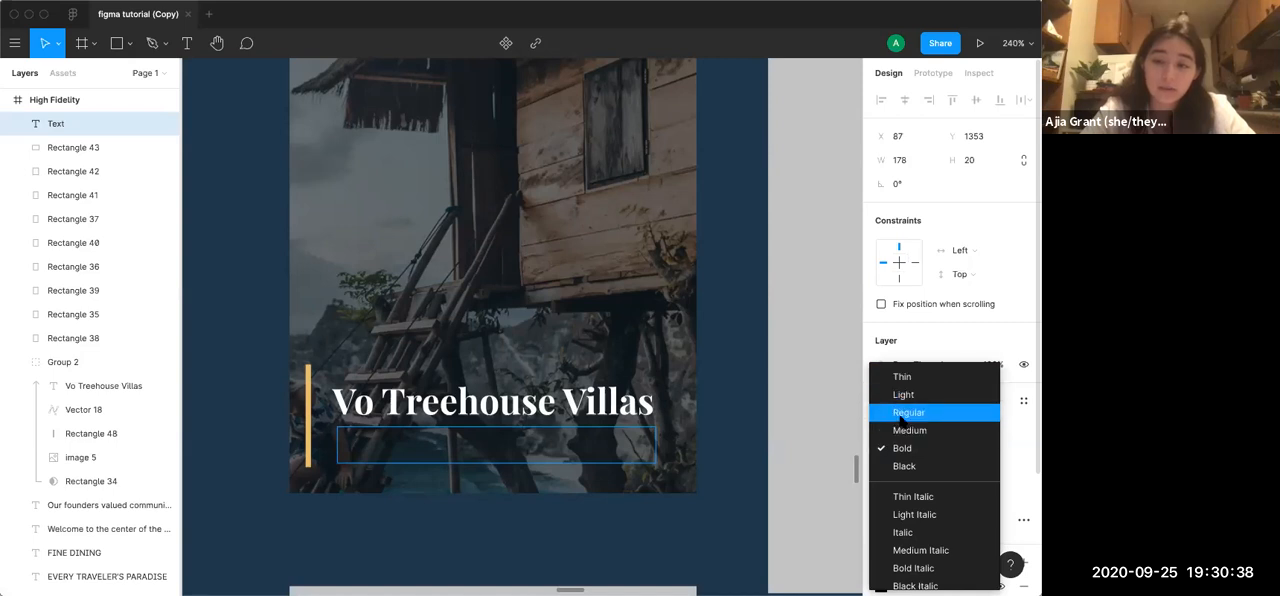
click(906, 411)
Create a new text style named subtext from the empty caption box's font settings, then deselect the box
click(1023, 401)
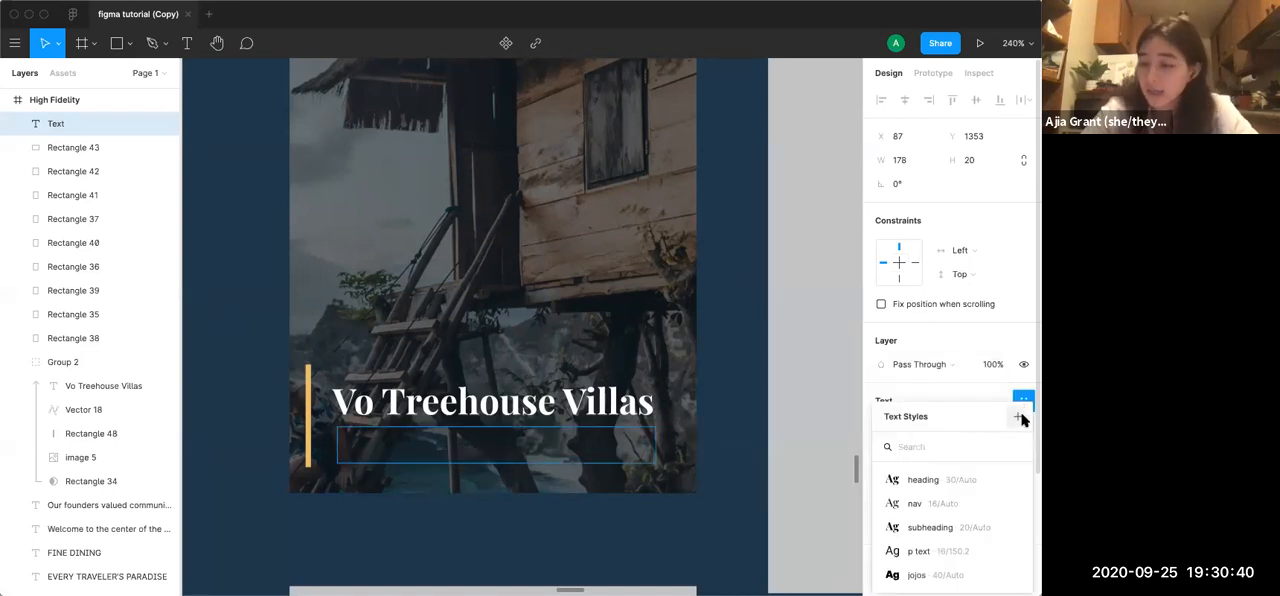
click(1019, 418)
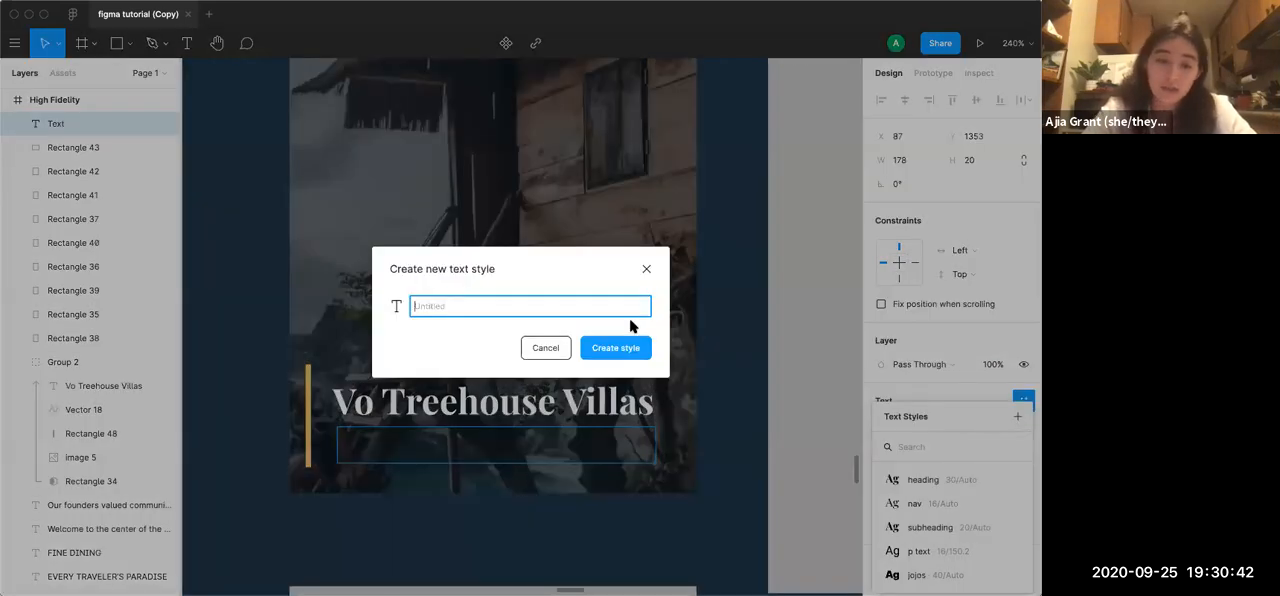
text(subtext)
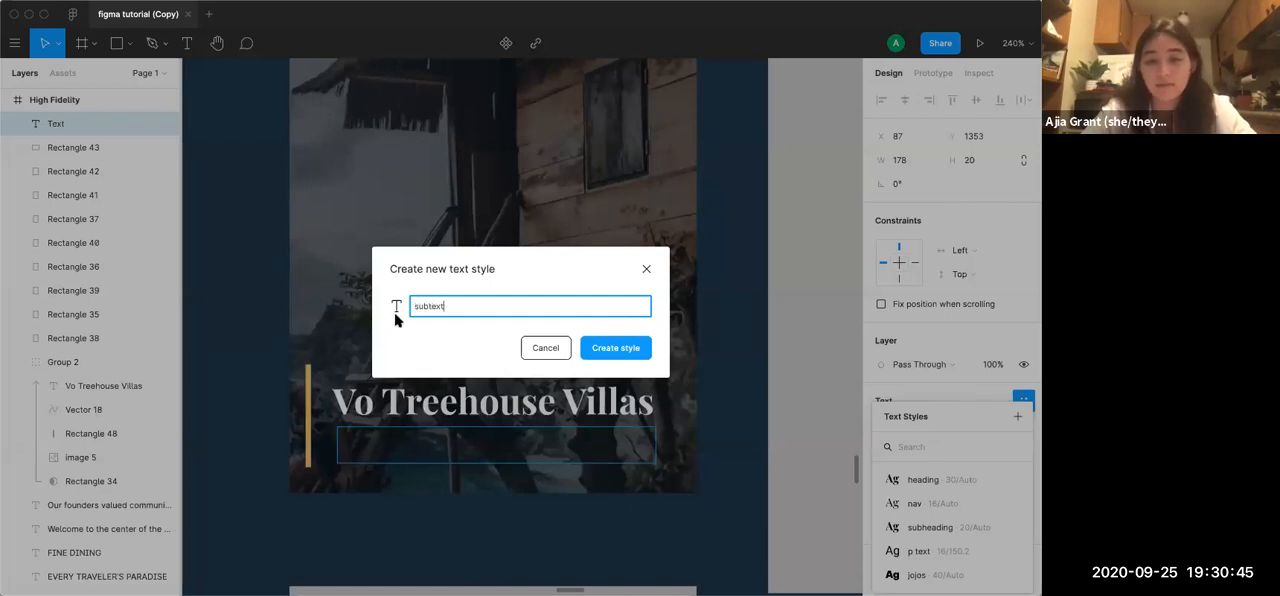
click(630, 347)
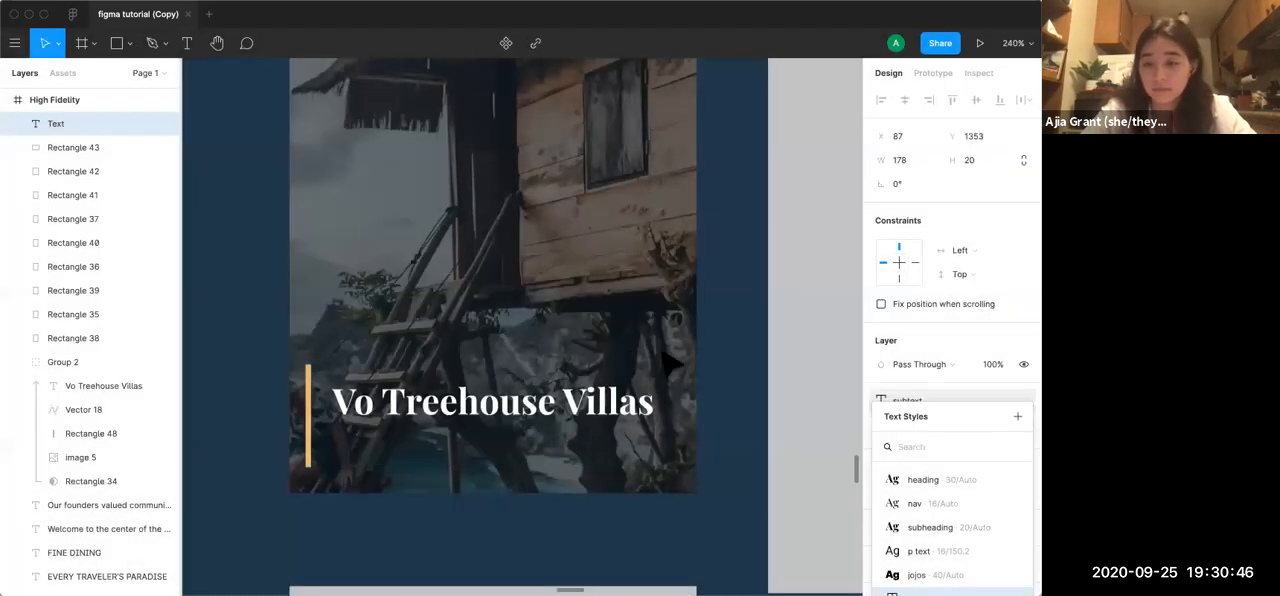
click(816, 470)
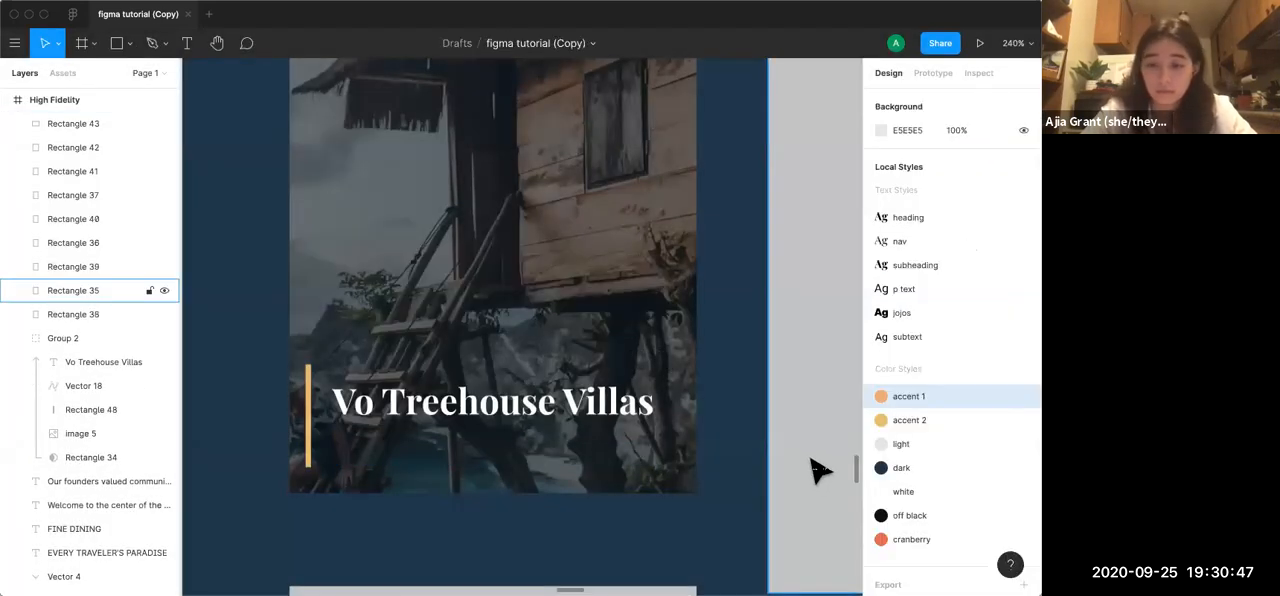
Draw a new caption text box about 179 by 22 under the Vo Treehouse Villas title and give it the subtext style
click(413, 460)
key(t)
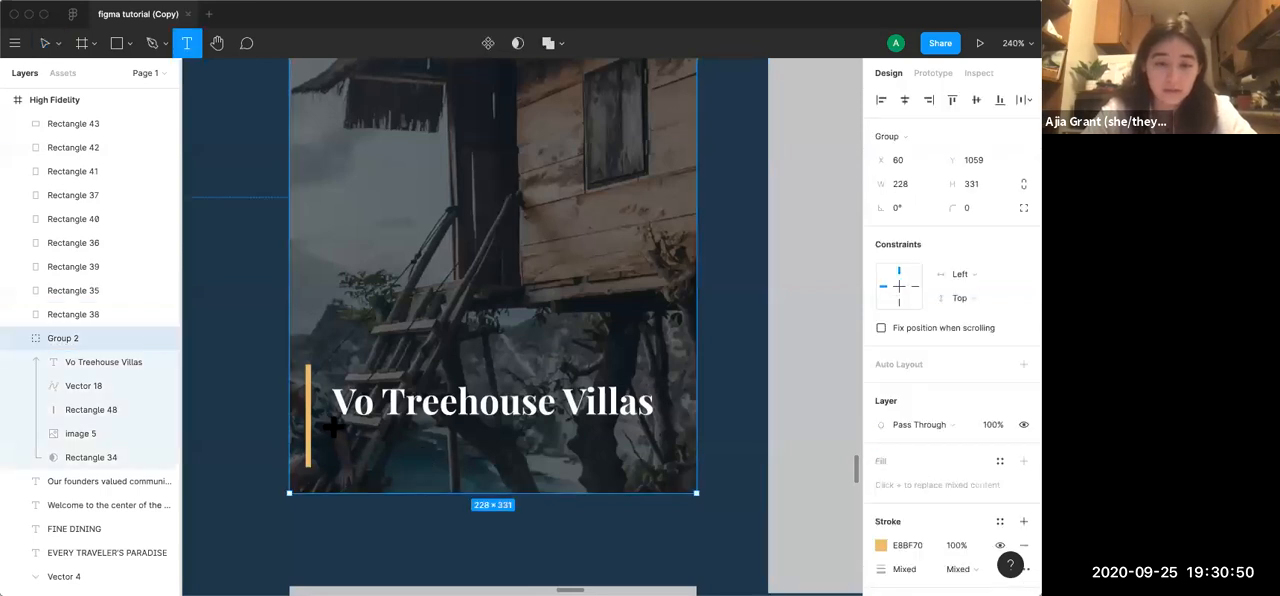
drag(335, 427, 655, 465)
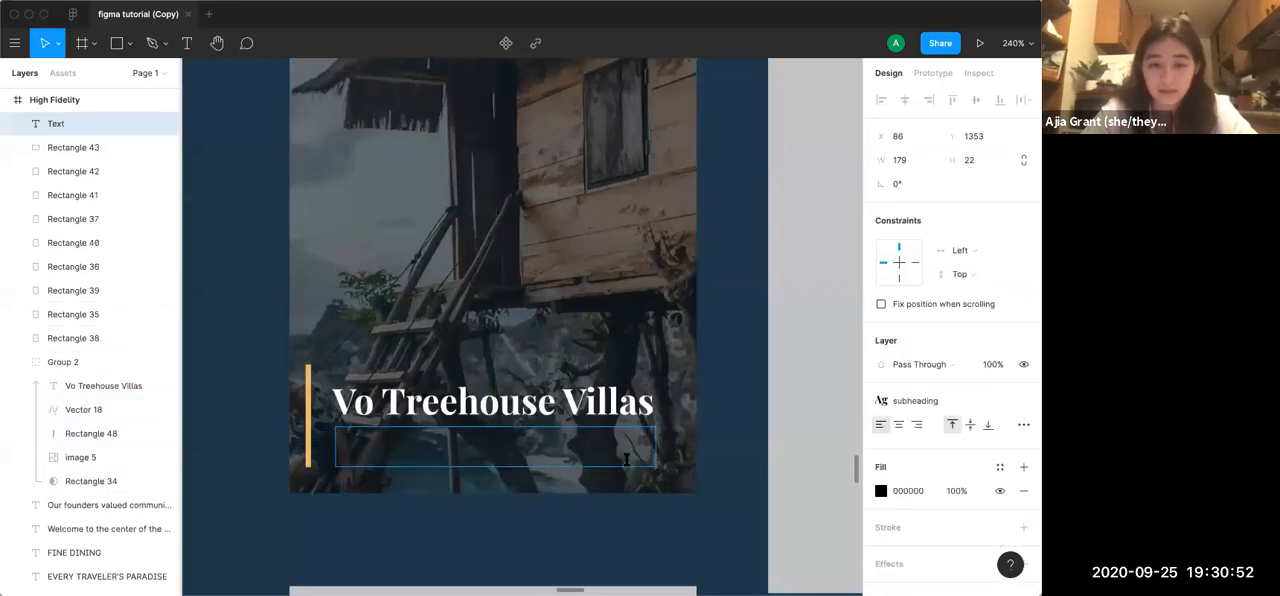
mouse_move(964, 409)
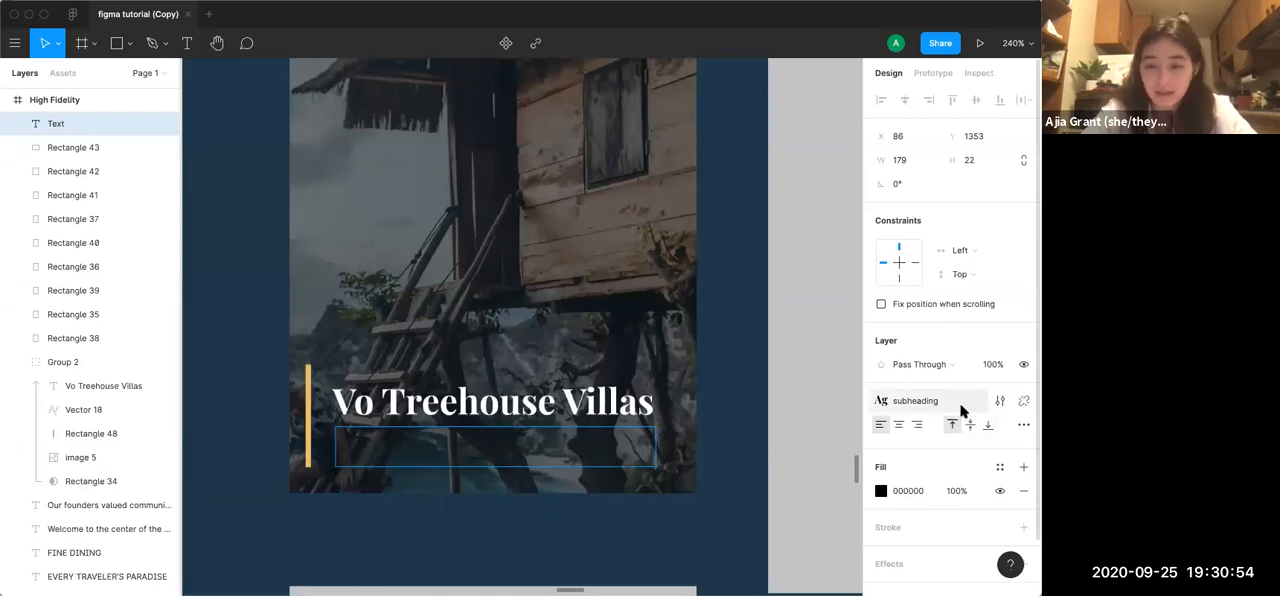
click(1024, 404)
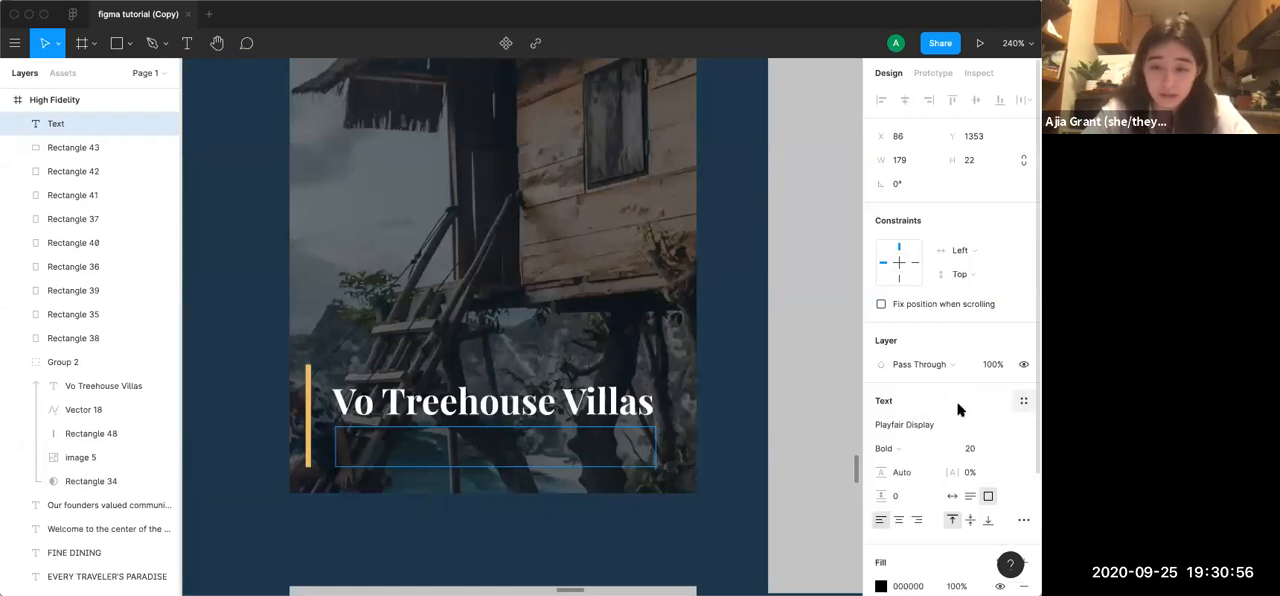
click(1023, 402)
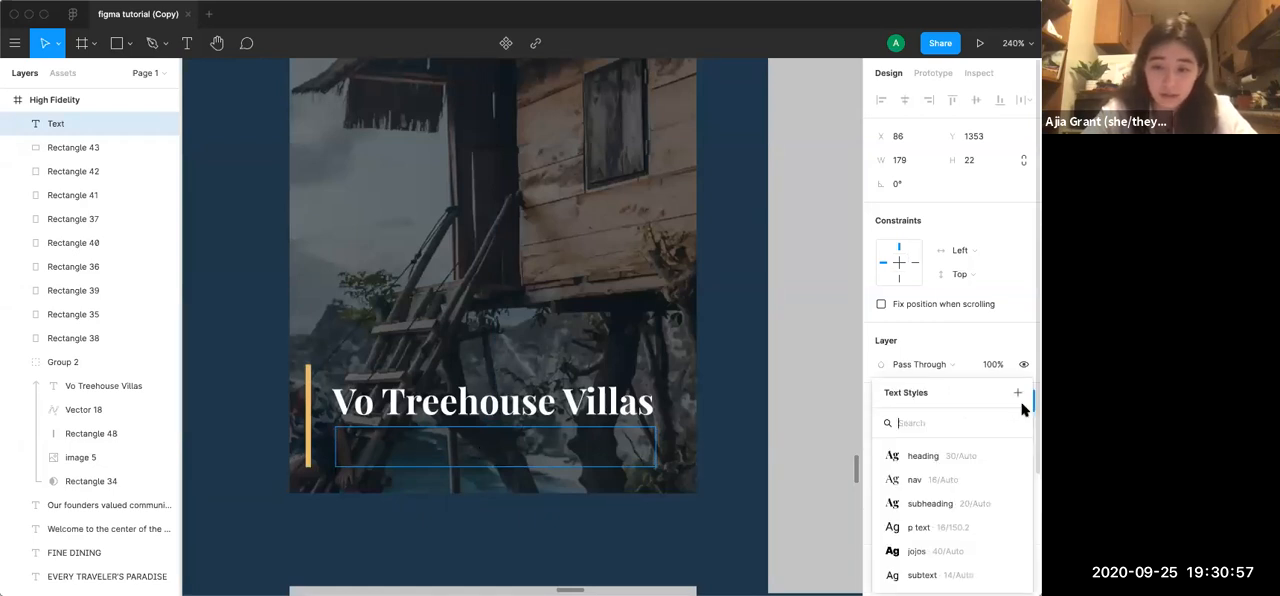
click(921, 575)
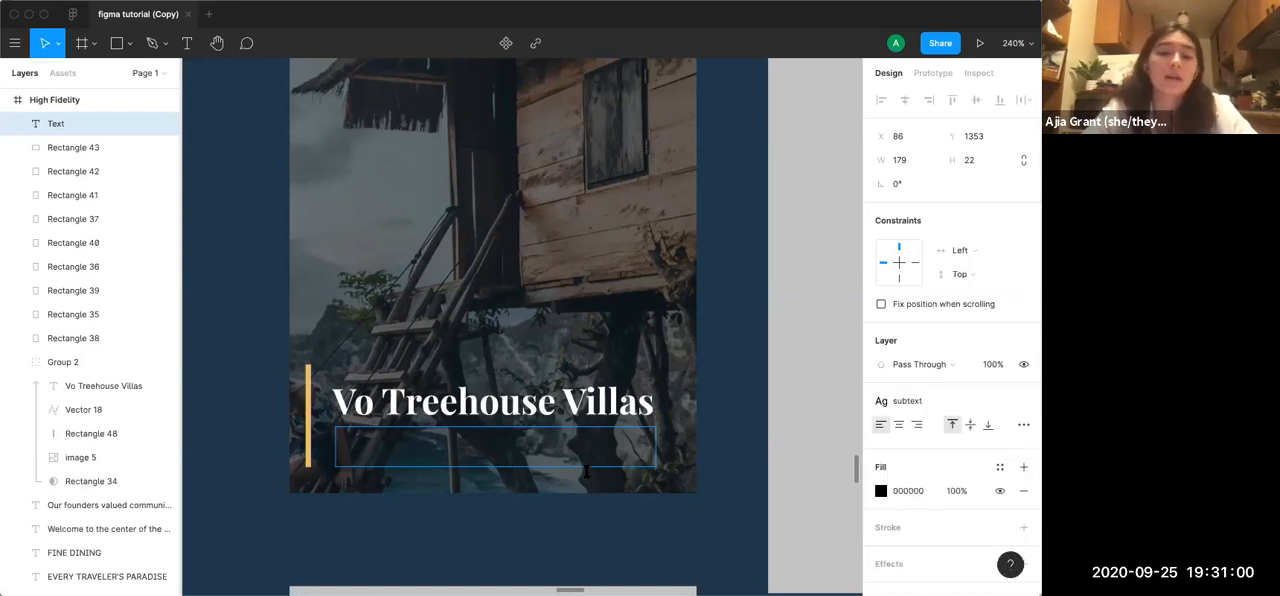
Enter the caption text "A luxurious place to call home." in the new text box
text(A luxuo)
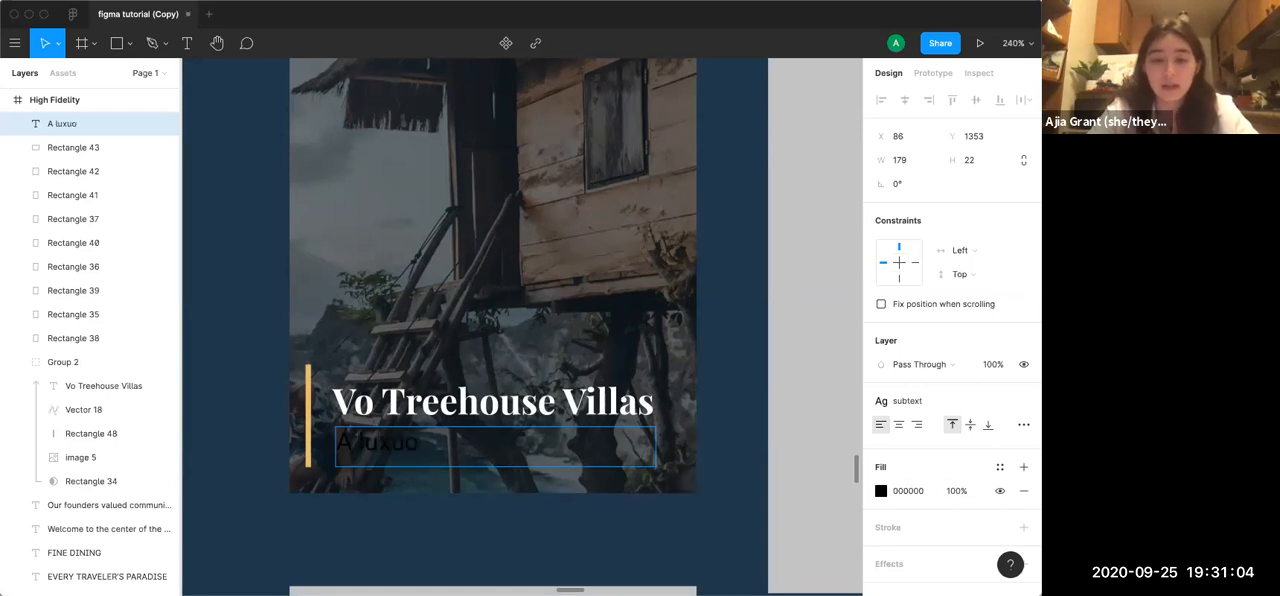
key(BackSpace)
text(rious place to call home.)
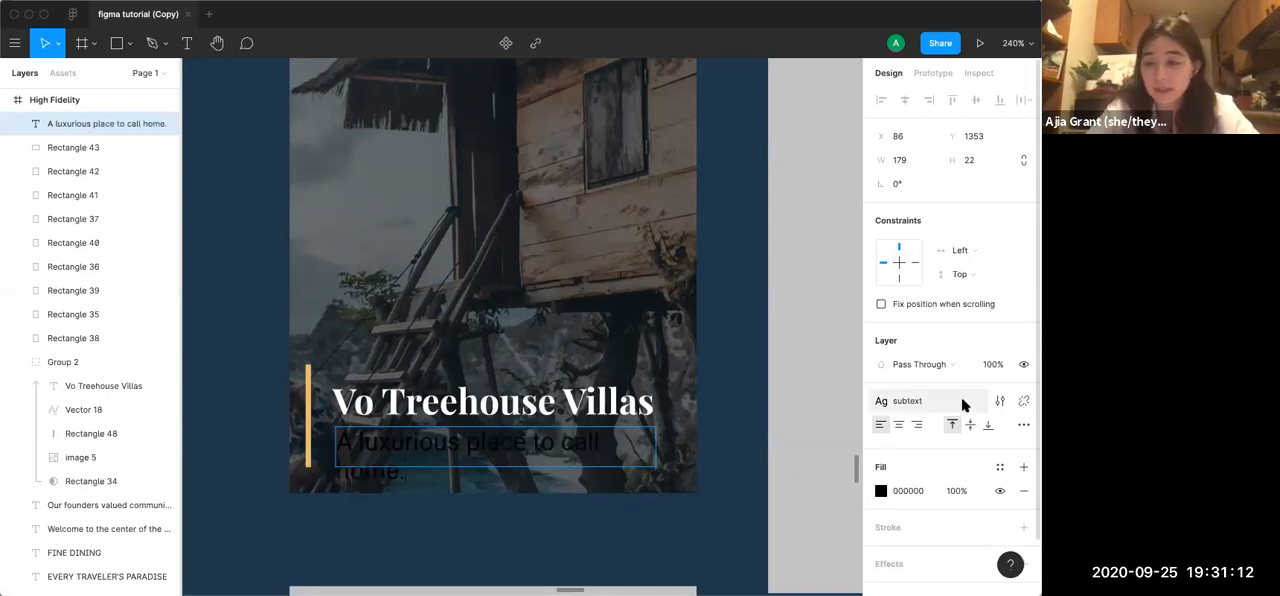
Edit the subtext style's font size to 12 so the caption fits on one line
click(1000, 401)
click(976, 300)
text(12)
key(Return)
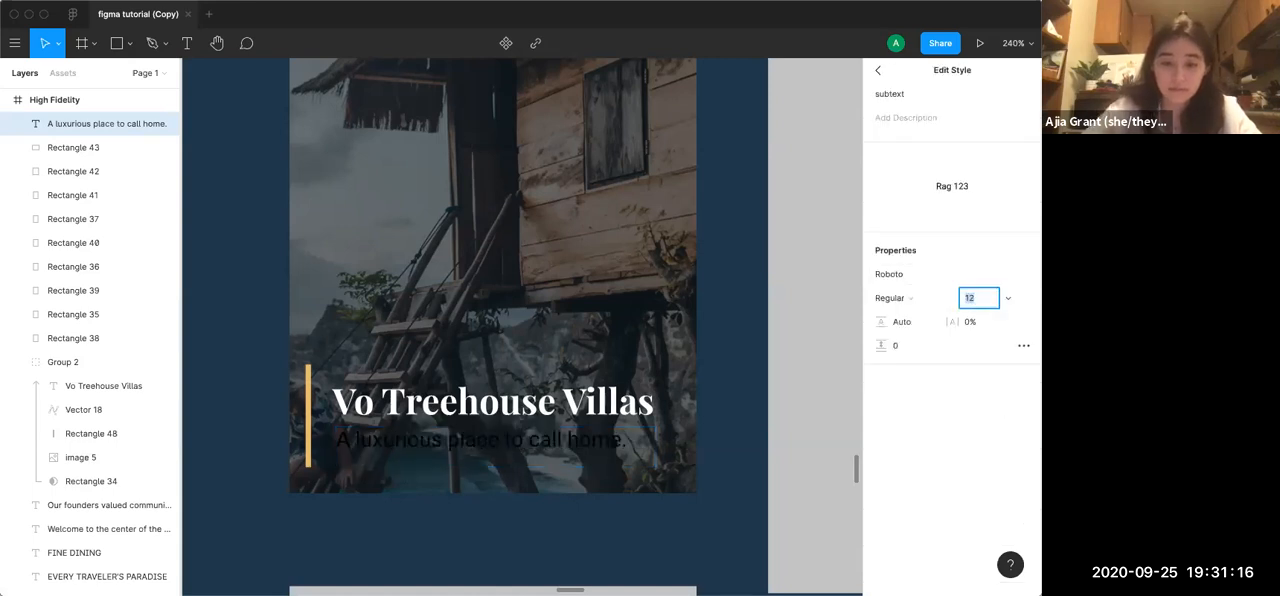
click(882, 459)
click(698, 477)
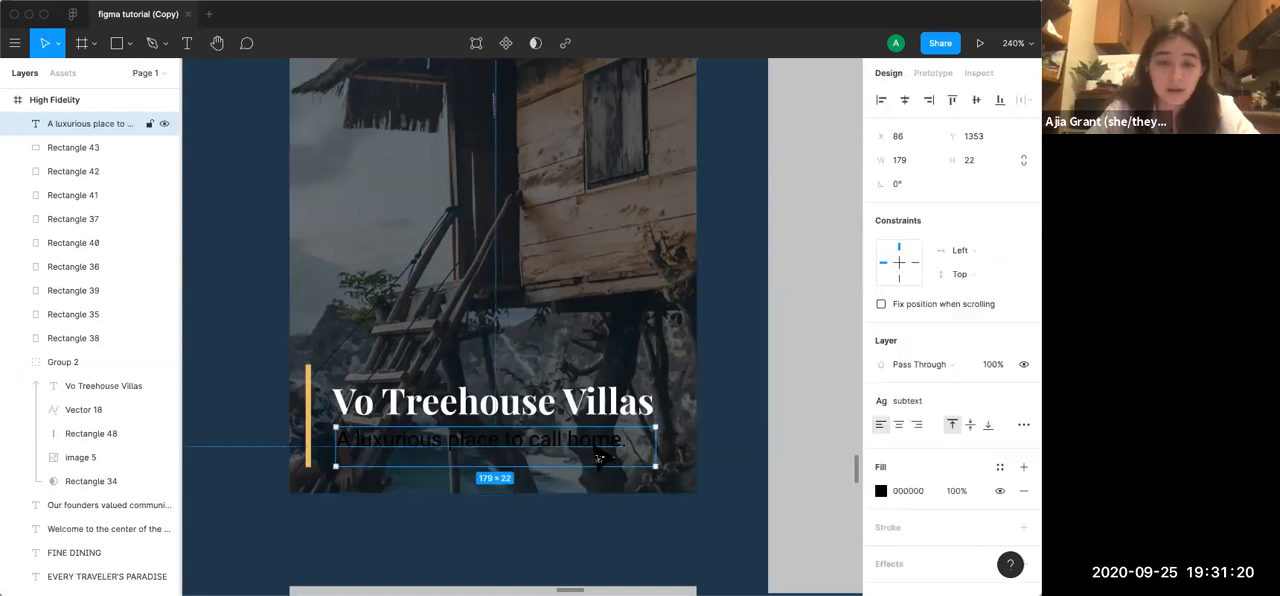
Move the caption slightly lower and align its left edge with the title, at X 84 and Y 1356
drag(595, 438, 591, 443)
key(Right)
key(Right)
key(Right)
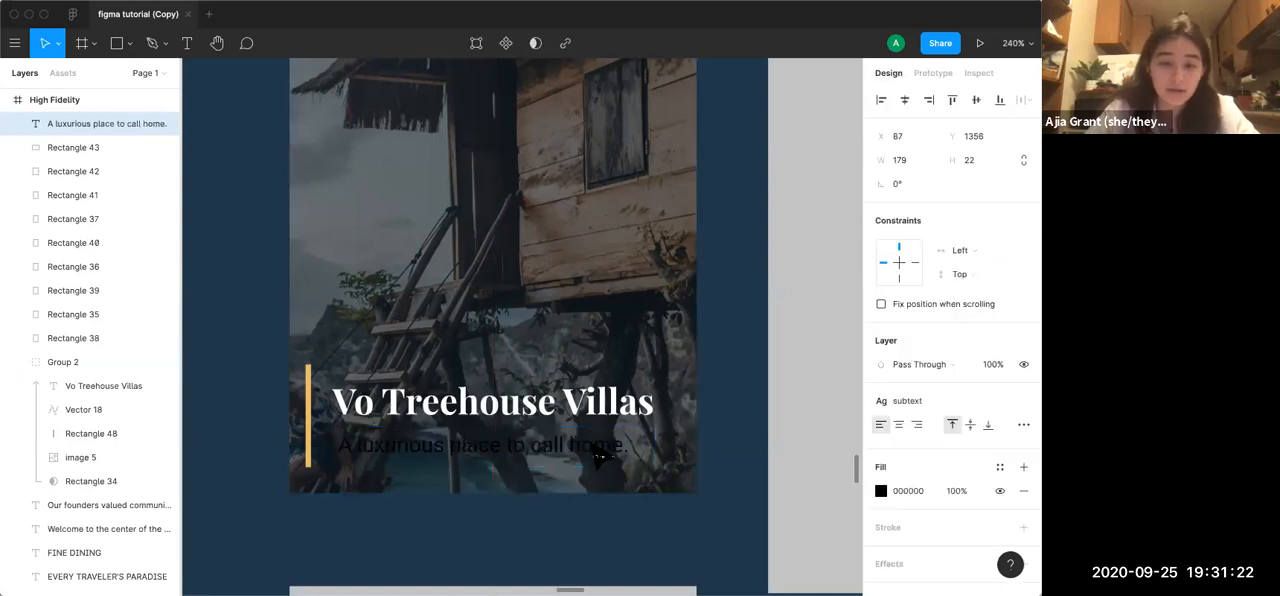
key(Left)
key(Left)
key(Left)
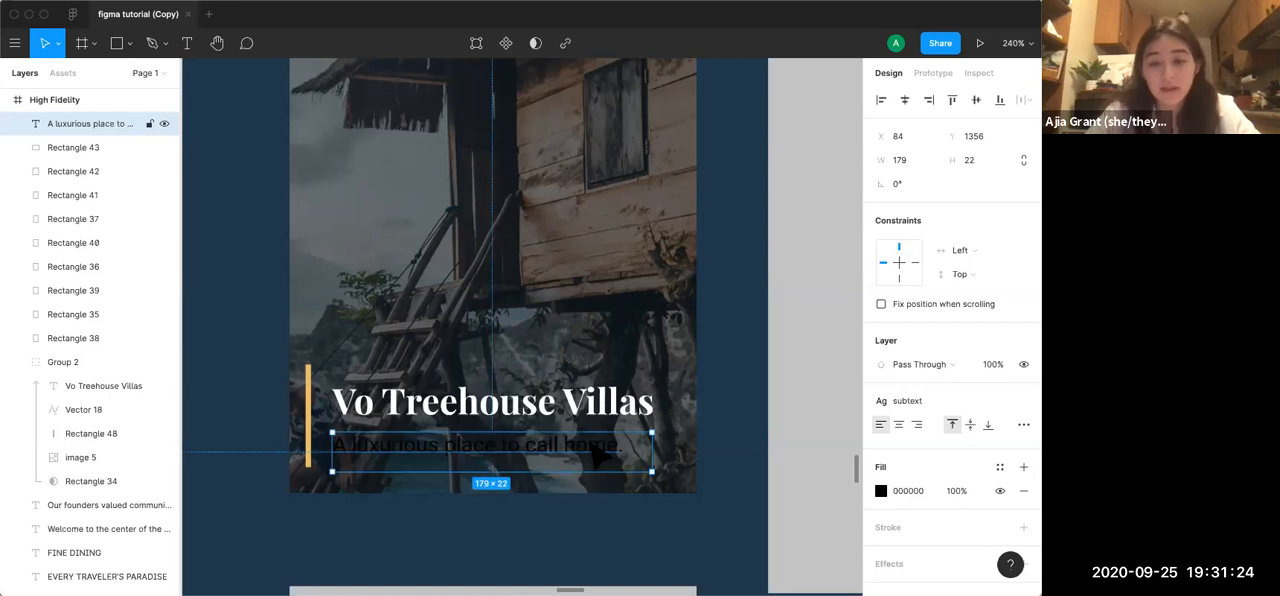
key(Right)
key(Right)
key(Right)
key(Left)
key(Left)
key(Left)
key(Down)
key(Up)
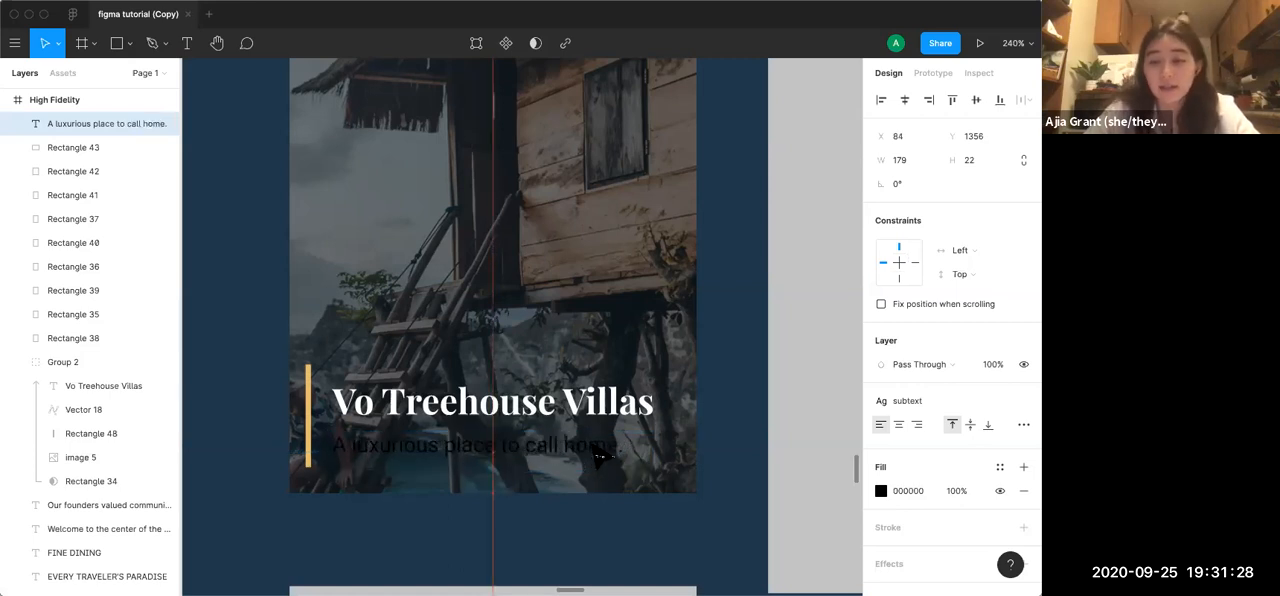
click(590, 557)
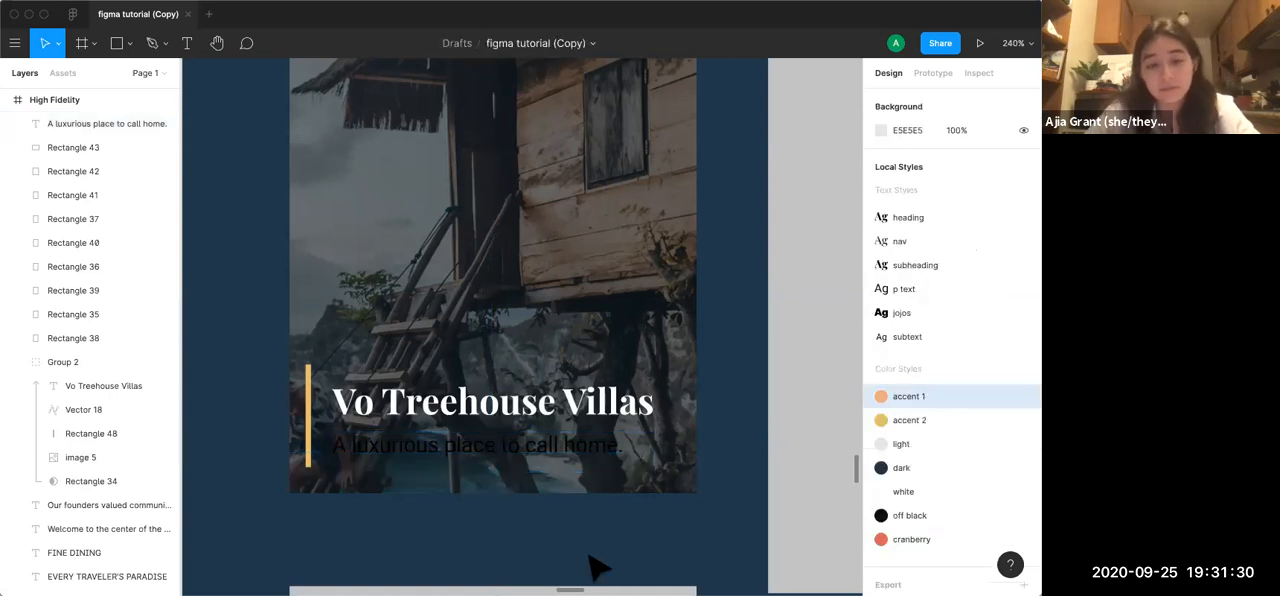
Fill the caption text with the light local colour E5E5E5
click(557, 451)
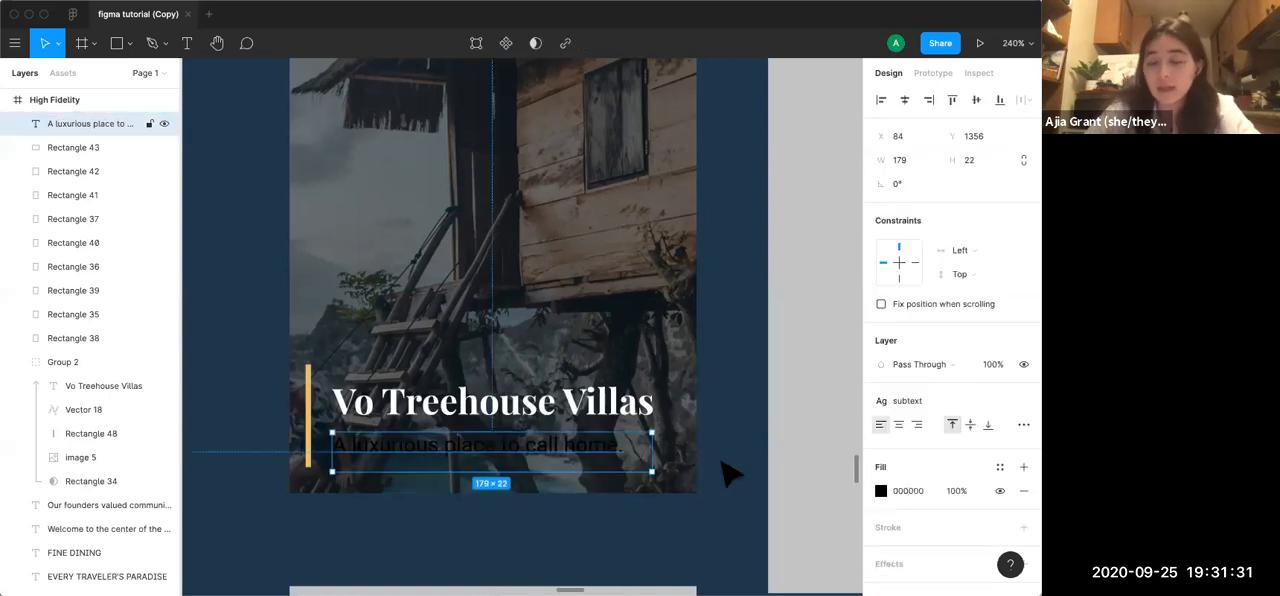
click(880, 490)
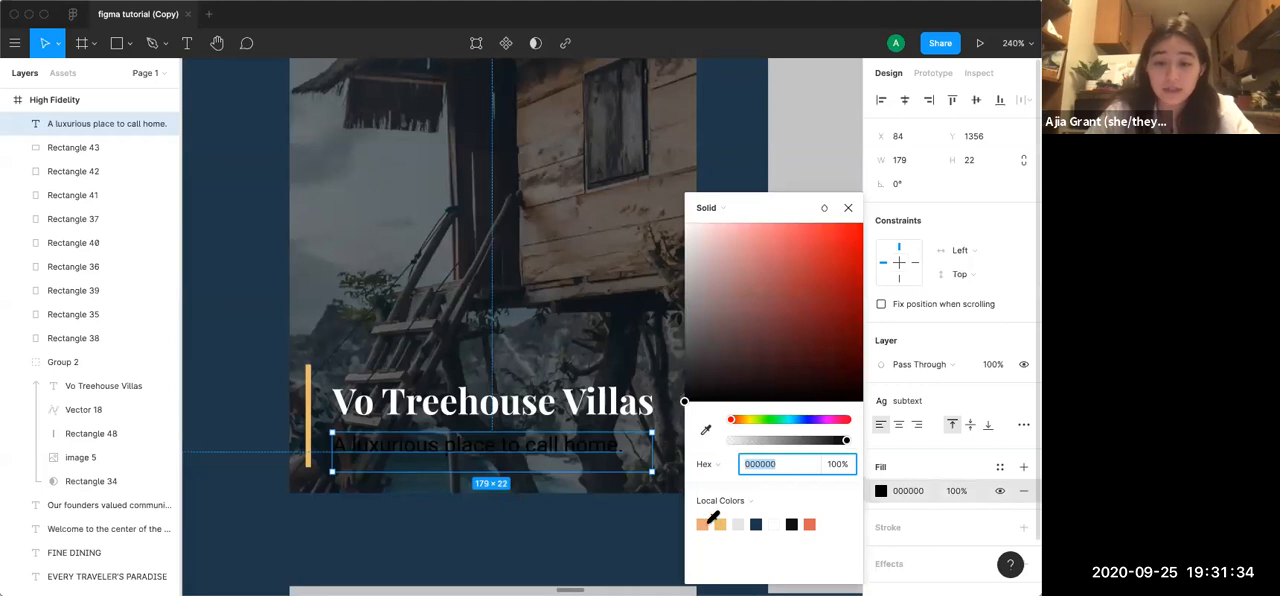
click(738, 524)
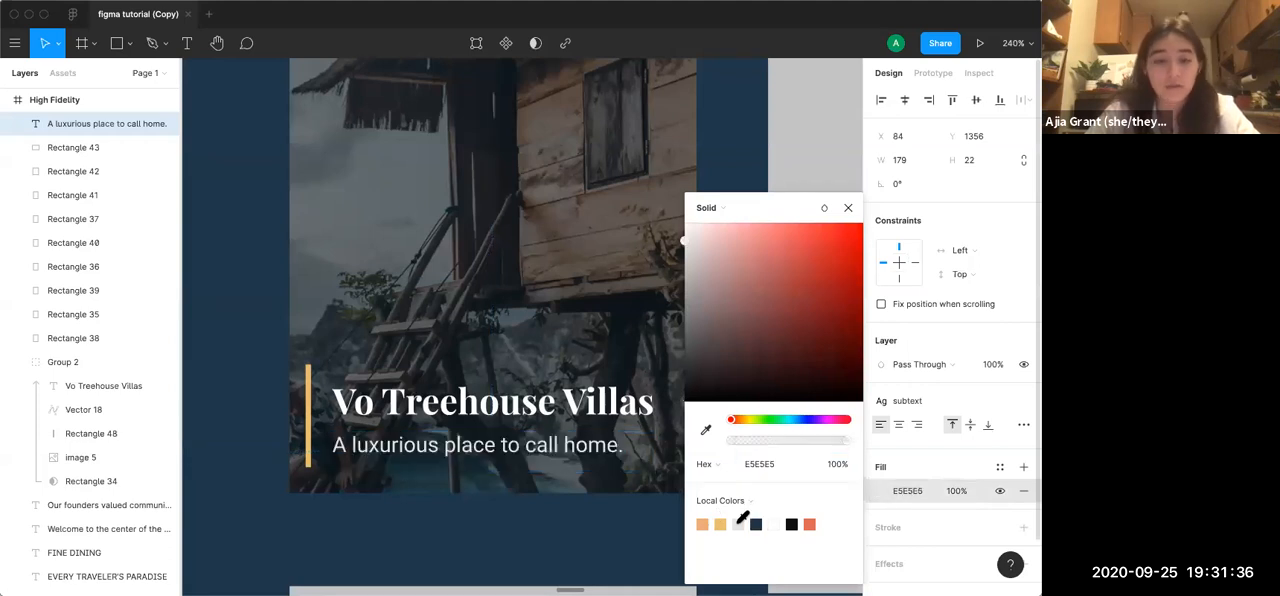
click(597, 535)
Add a drop shadow effect to Group 2, the Vo Treehouse Villas photo card
scroll(600, 535, down, 3)
scroll(597, 535, down, 6)
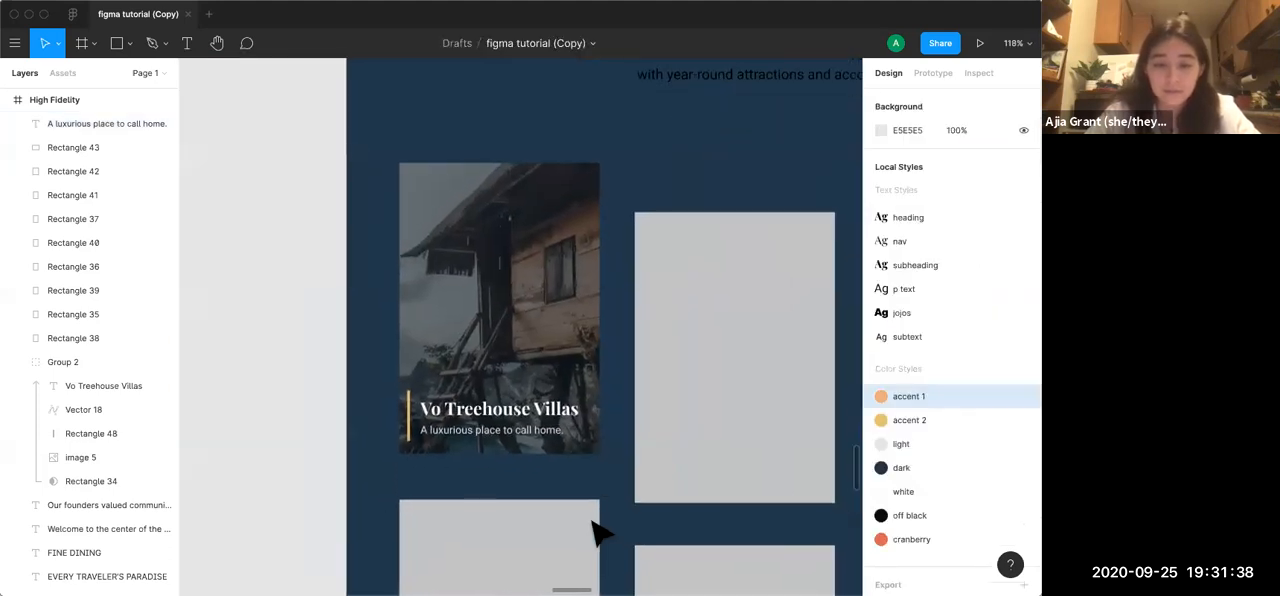
scroll(597, 535, down, 3)
scroll(597, 536, down, 5)
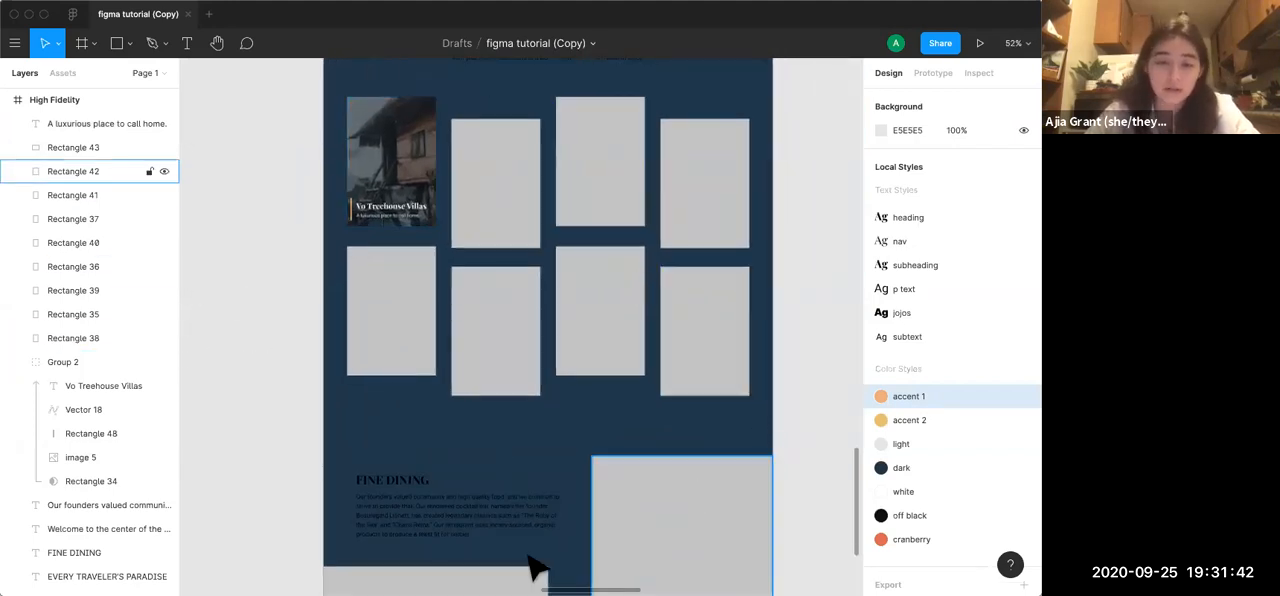
click(590, 300)
scroll(590, 300, down, 3)
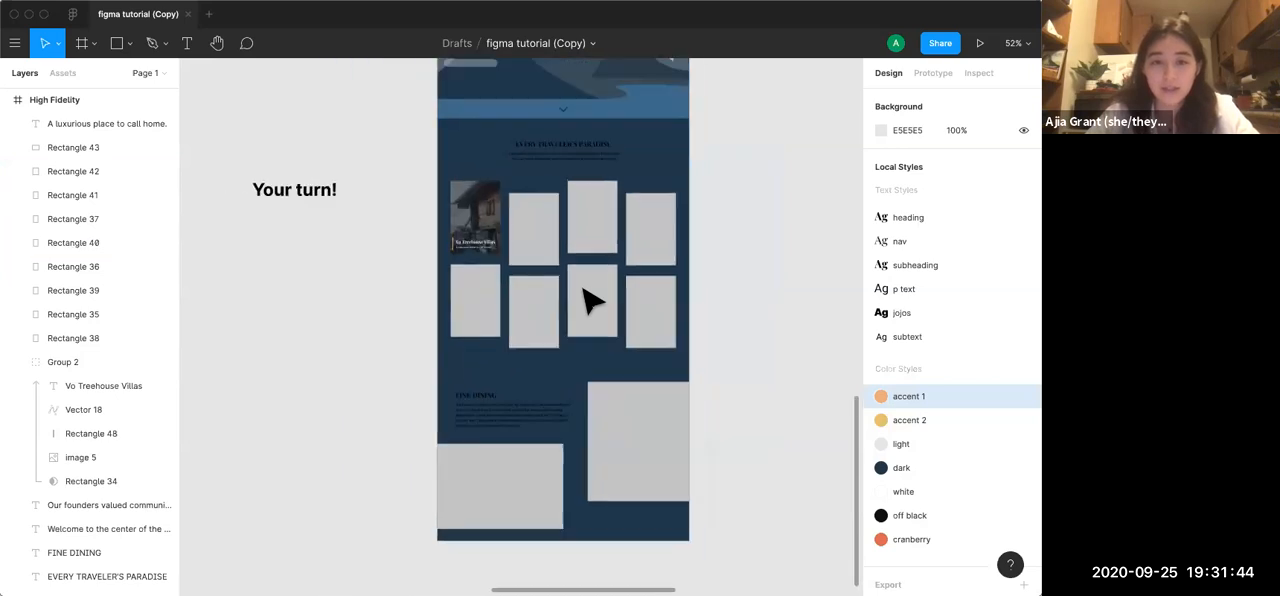
scroll(590, 300, up, 3)
scroll(590, 300, up, 4)
scroll(590, 300, up, 5)
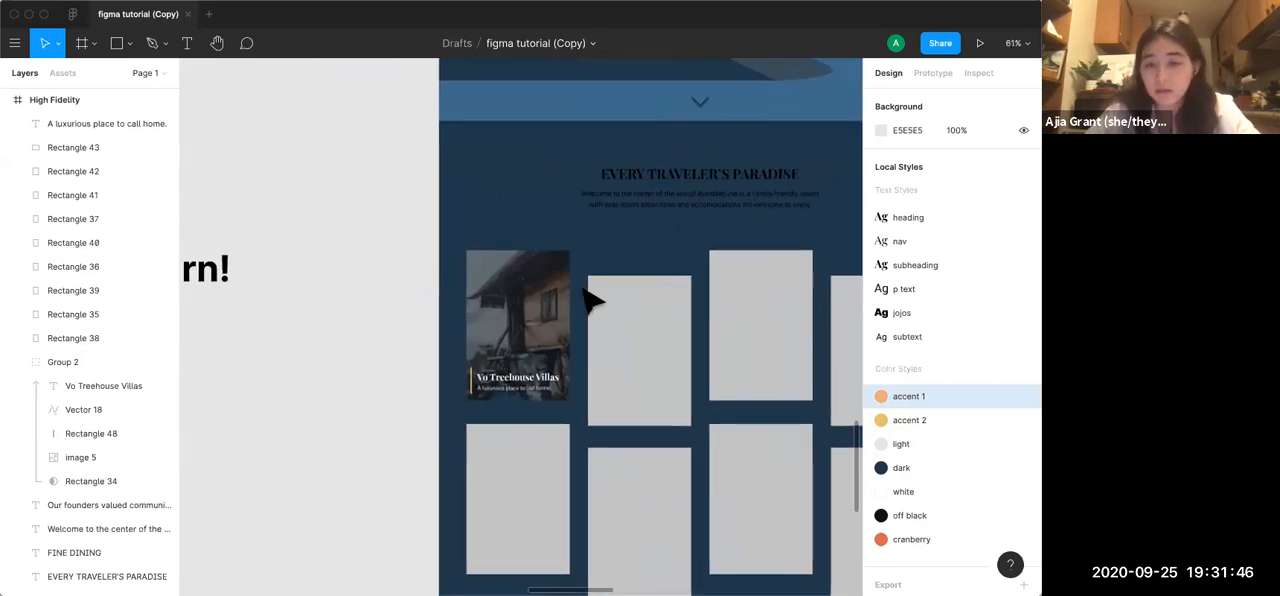
click(505, 297)
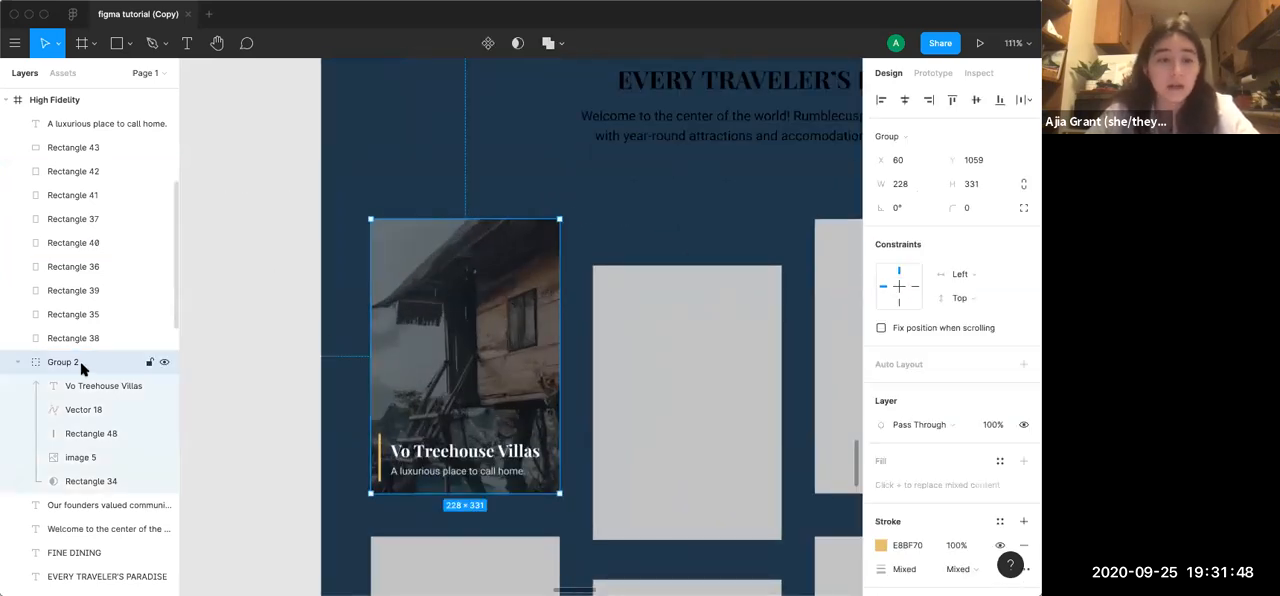
scroll(925, 486, down, 3)
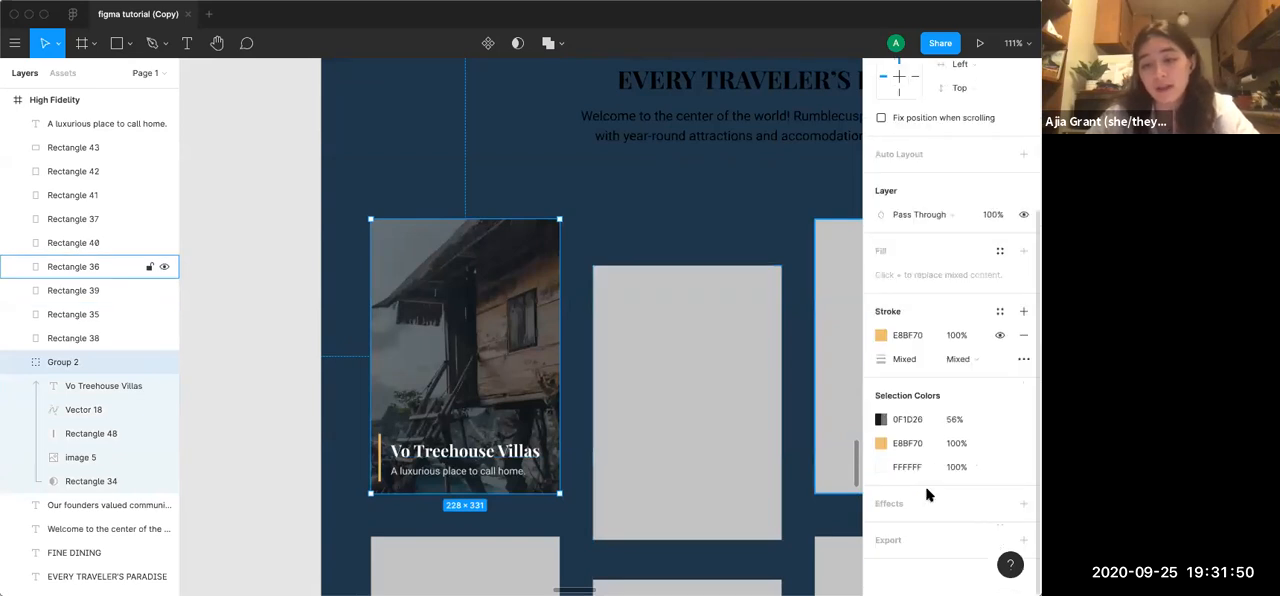
click(1023, 503)
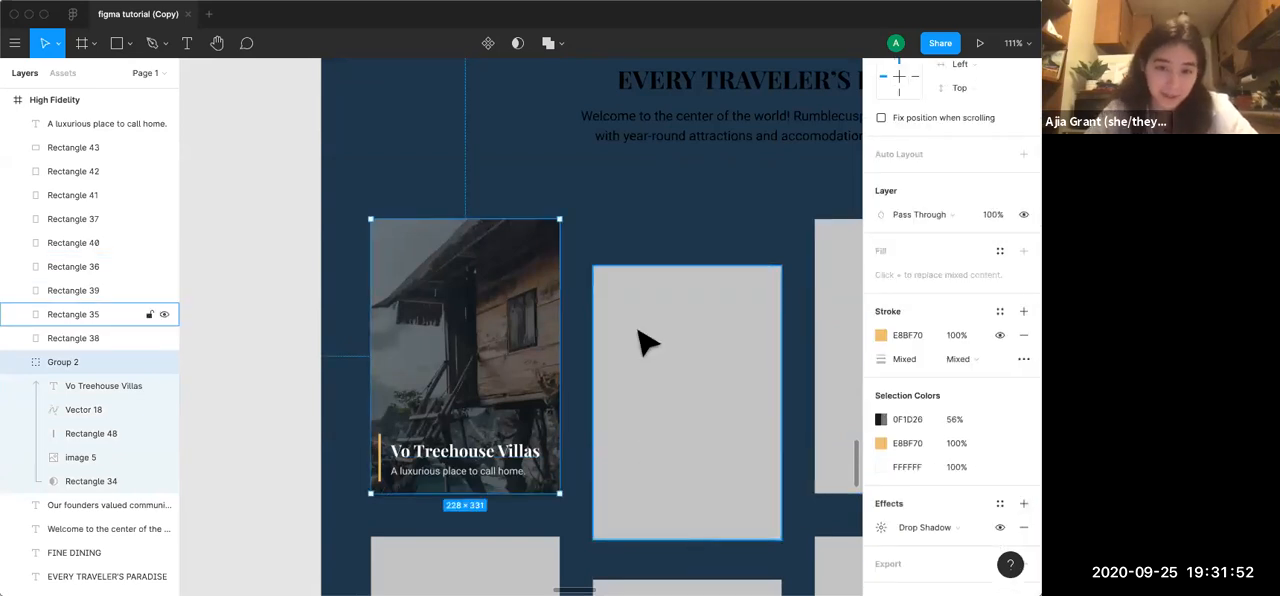
click(645, 200)
Look over the High Fidelity design from its header down to the Fine Dining section, and select the whole frame
scroll(645, 200, down, 3)
scroll(645, 200, down, 4)
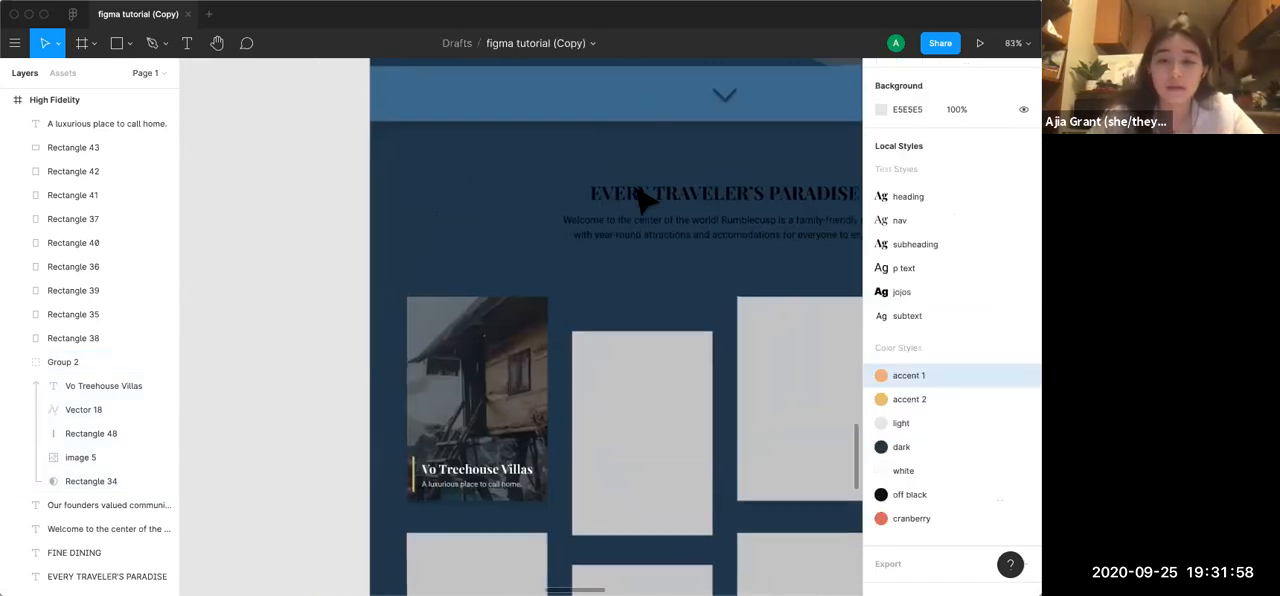
scroll(645, 200, down, 4)
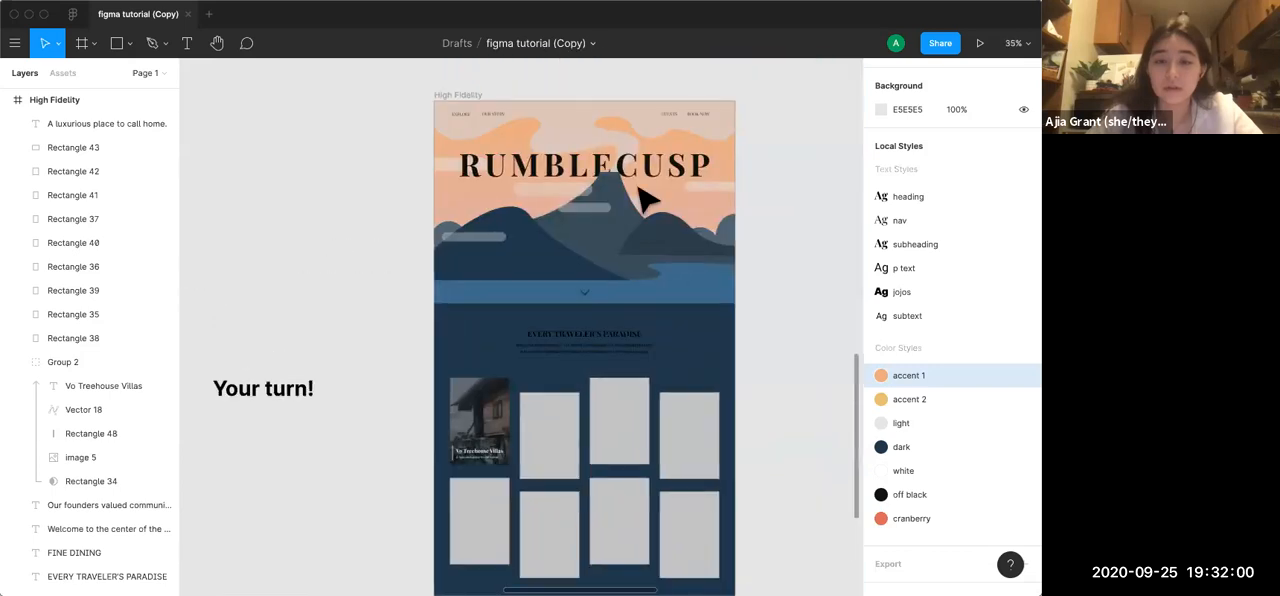
scroll(645, 200, down, 5)
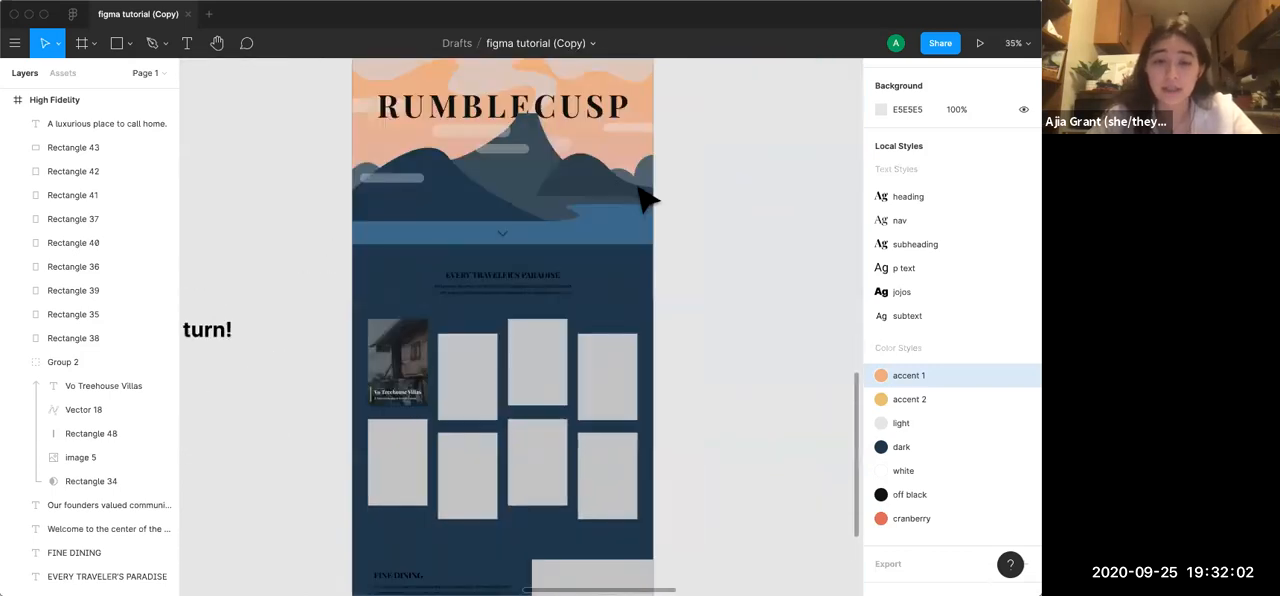
scroll(527, 567, down, 5)
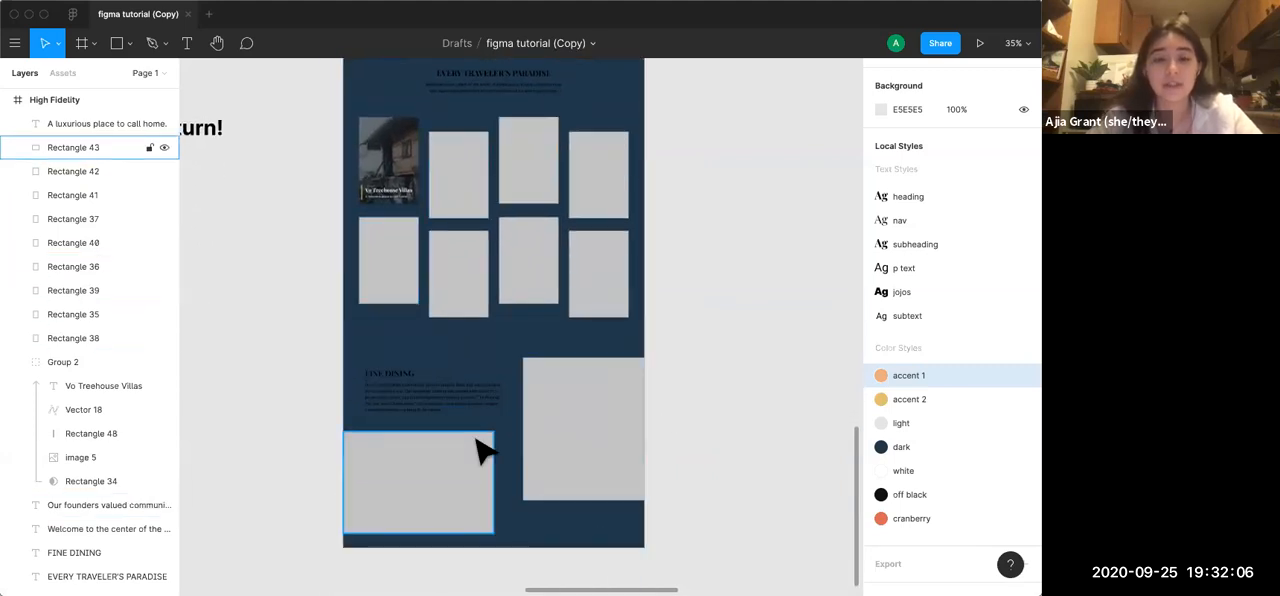
scroll(480, 448, up, 10)
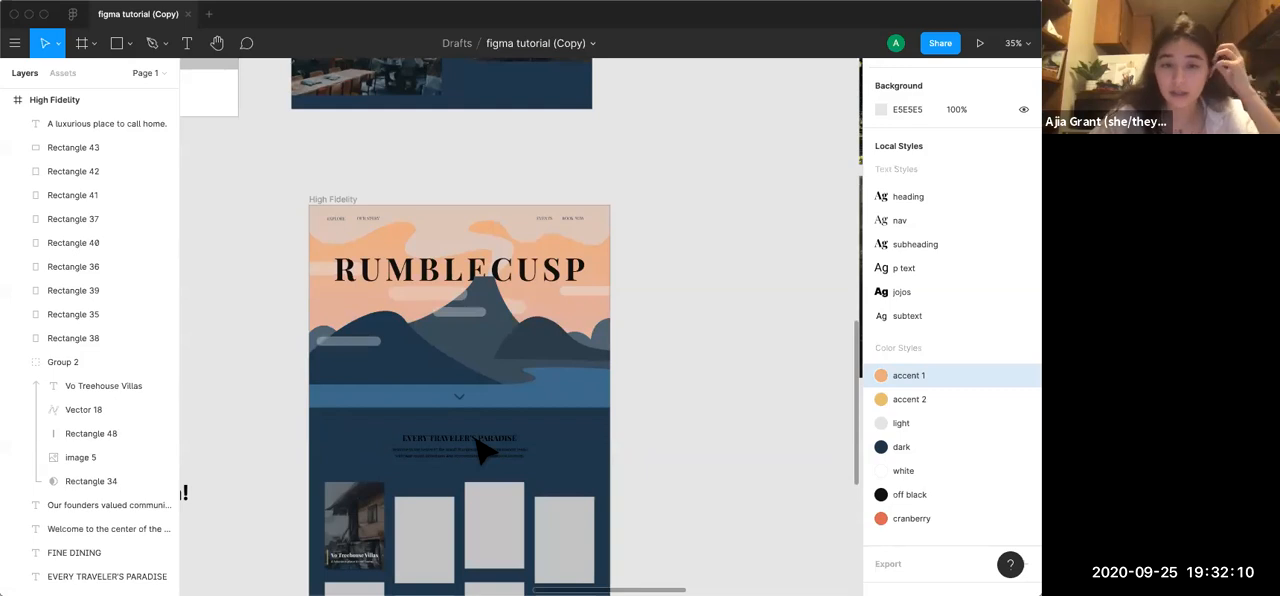
click(340, 200)
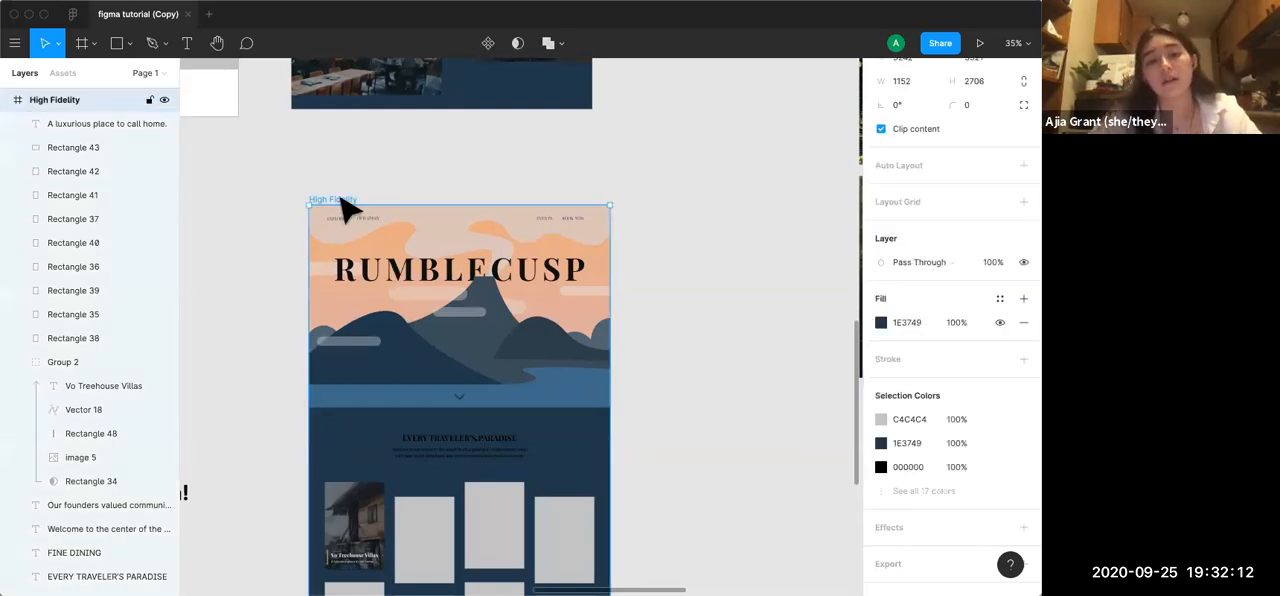
Add a 1x PNG export setting to the High Fidelity frame and check which other file formats are offered
scroll(950, 557, down, 1)
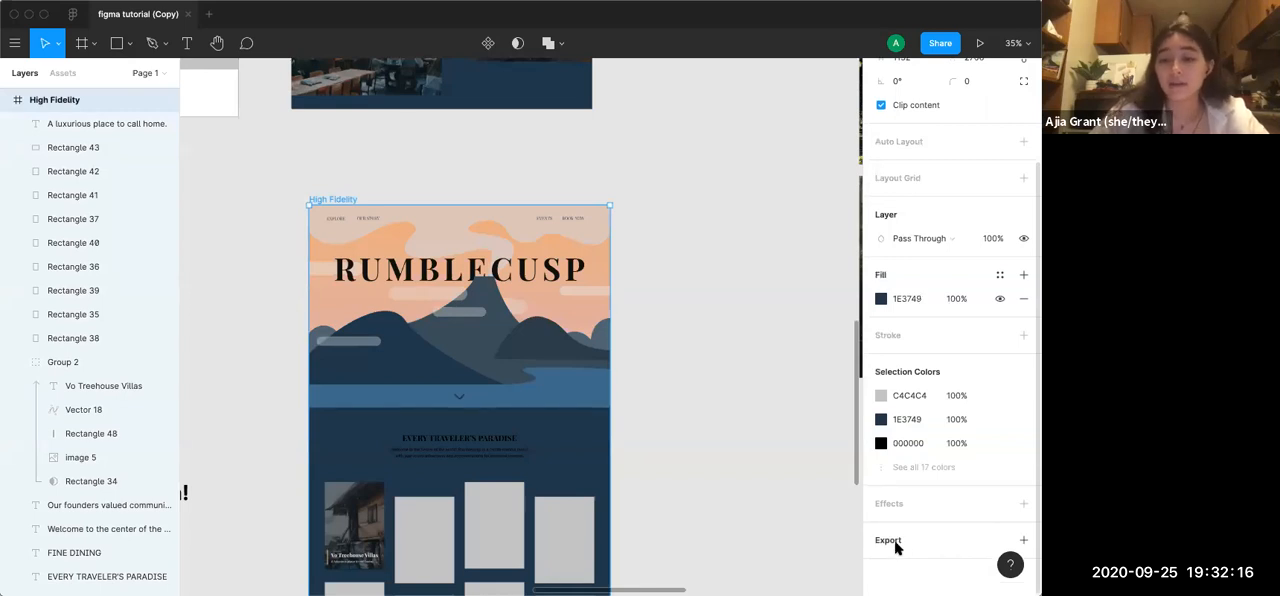
click(1023, 540)
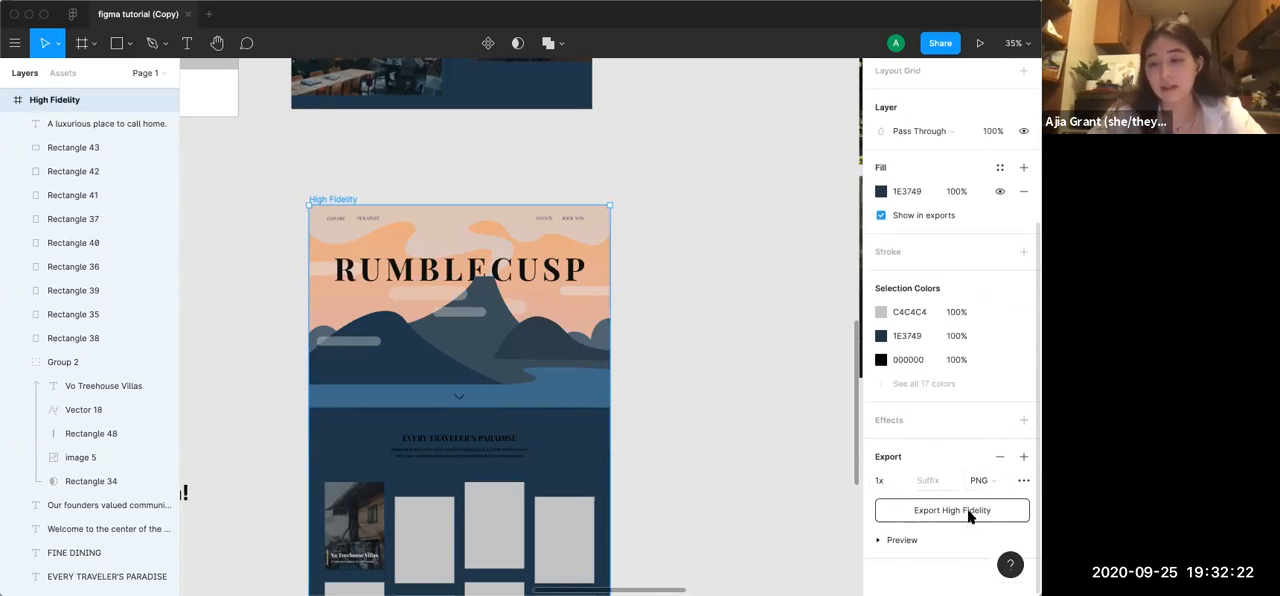
click(1004, 484)
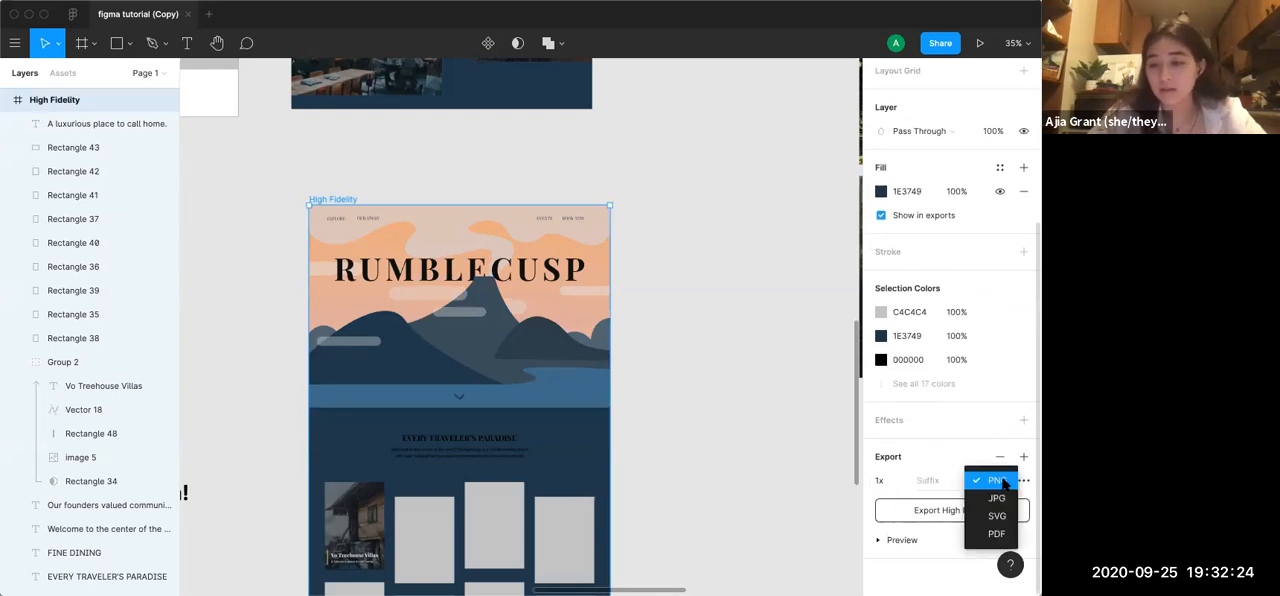
click(941, 465)
click(903, 480)
click(955, 464)
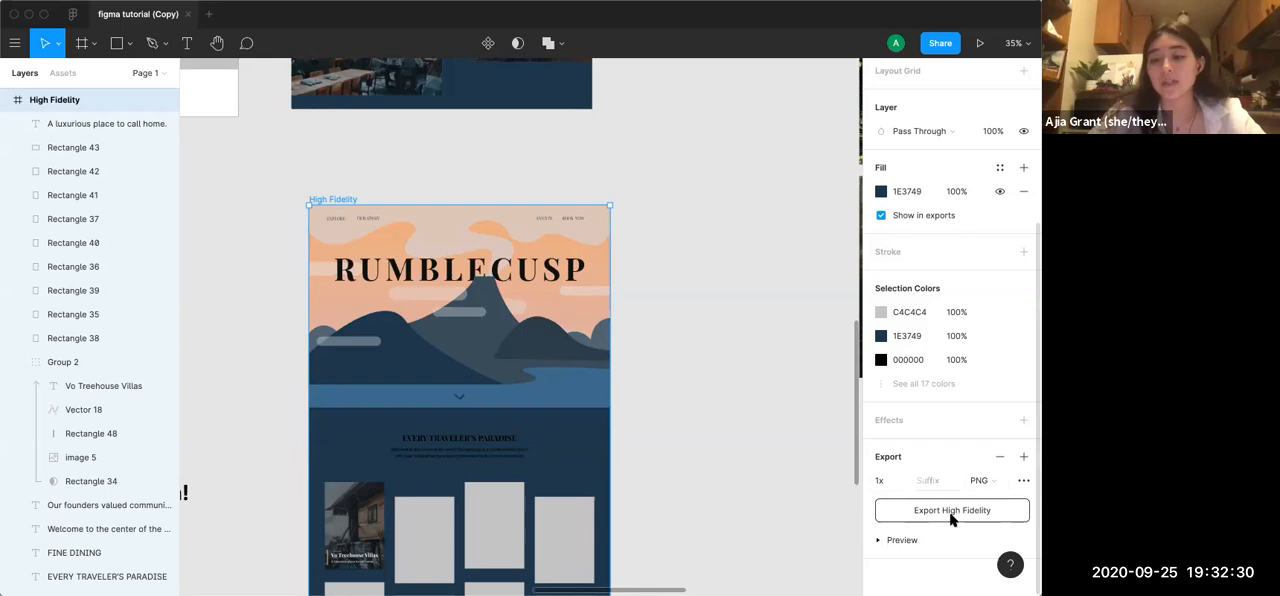
Deselect the frame and review the file's sharing options for invitations and link access
click(757, 250)
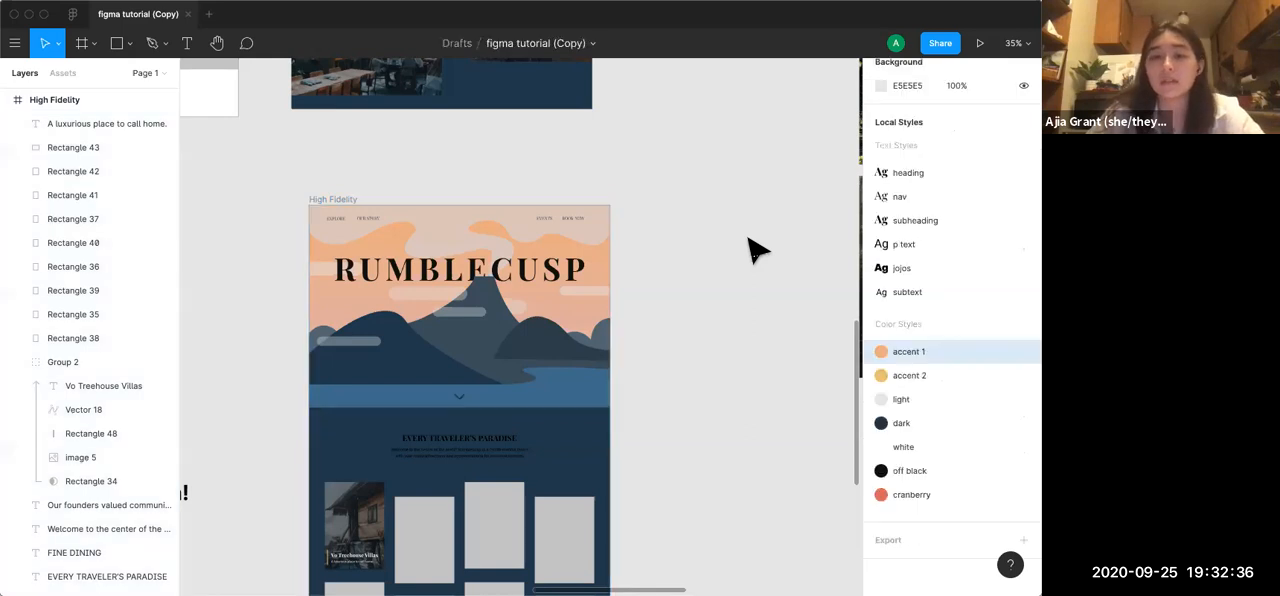
click(938, 43)
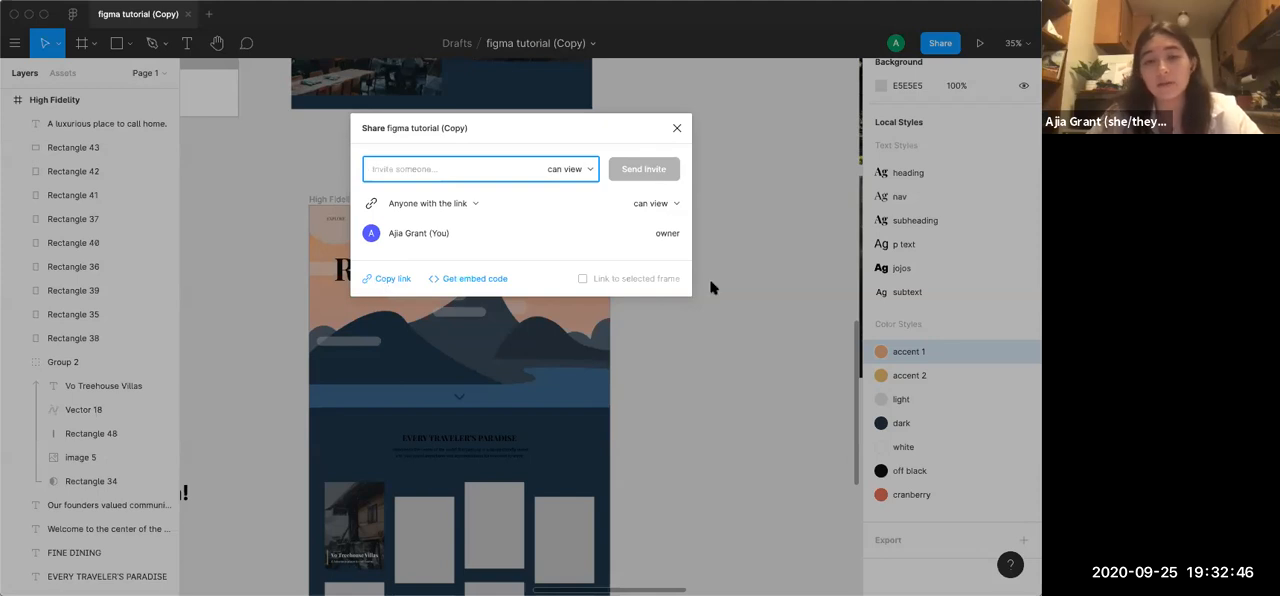
click(778, 289)
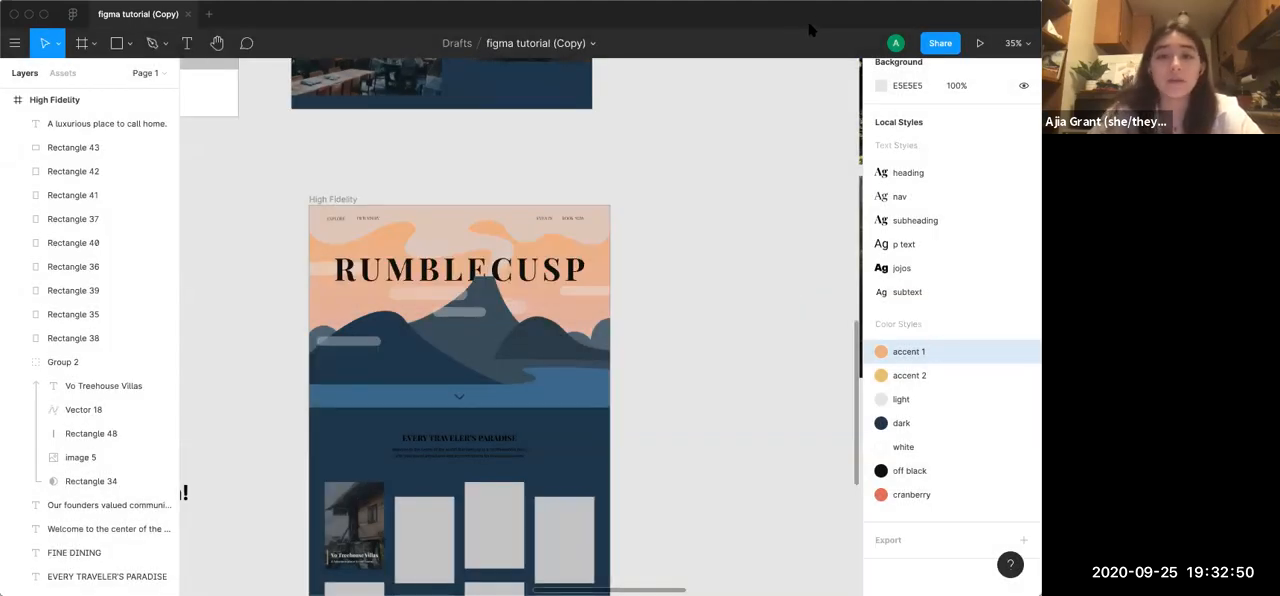
Lock the finished High Fidelity 1 image beside the Mid Fidelity frame and unlock it again
scroll(423, 208, down, 5)
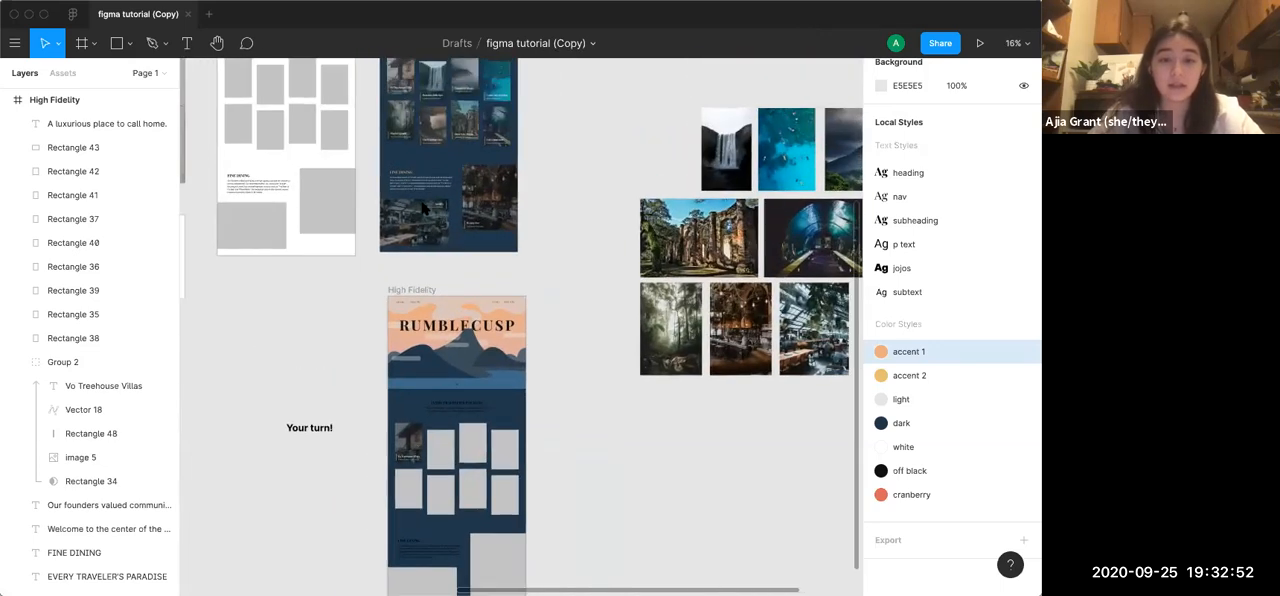
scroll(423, 208, up, 5)
right_click(391, 255)
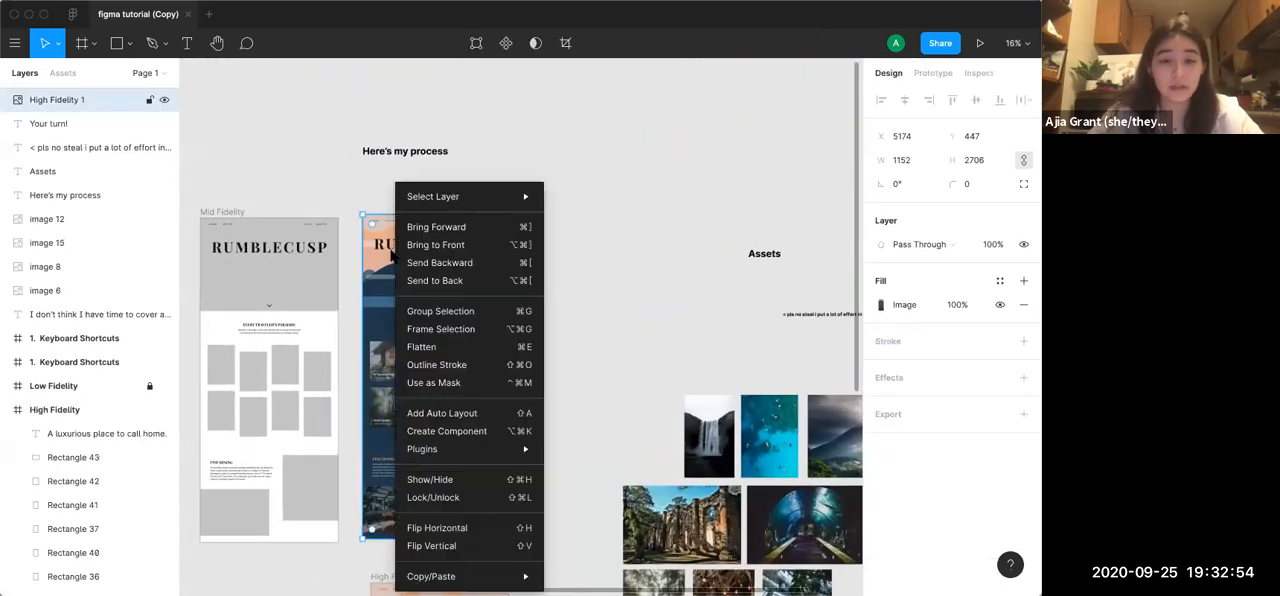
click(429, 497)
click(640, 356)
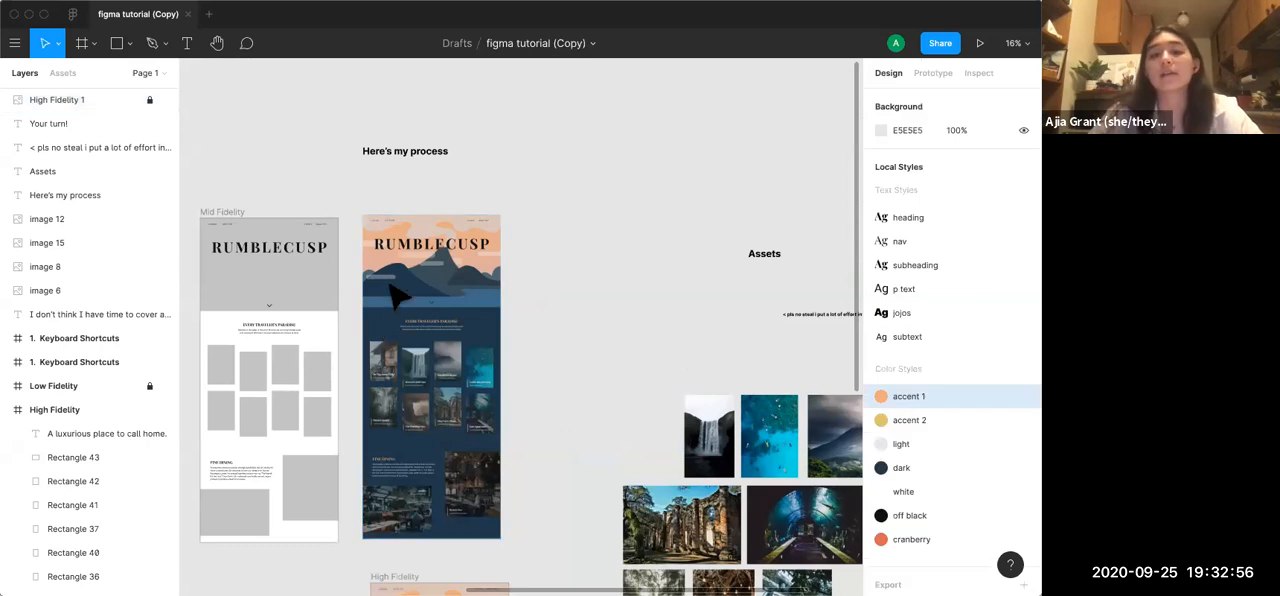
right_click(416, 260)
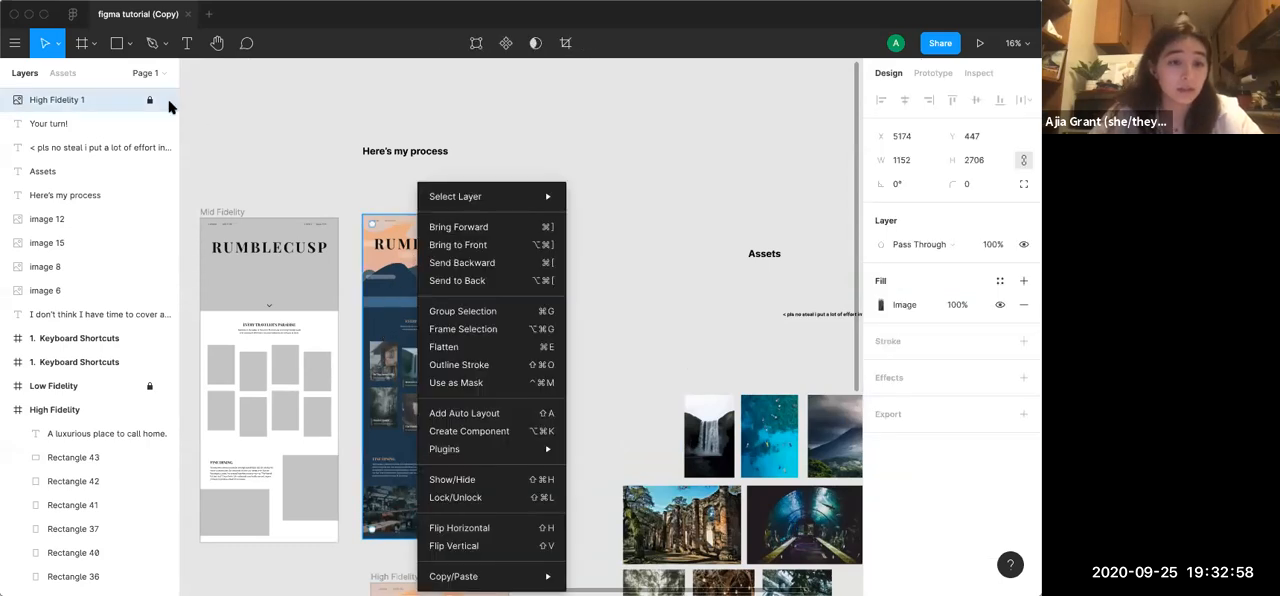
click(462, 497)
click(632, 392)
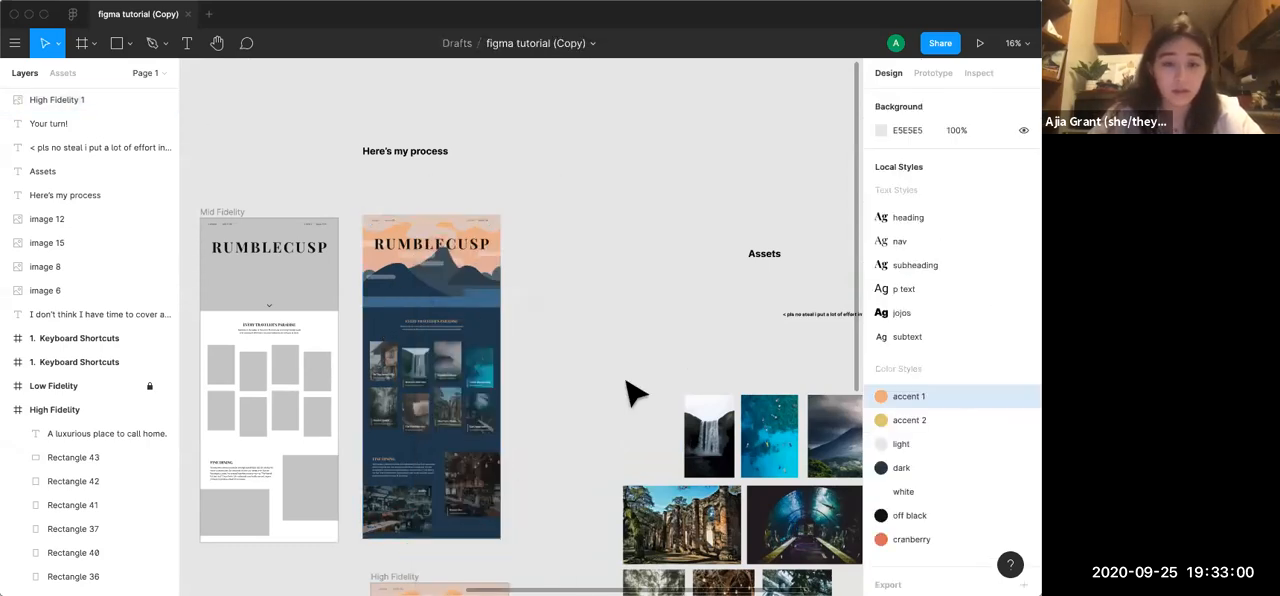
Wrap the finished High Fidelity 1 image under "Here's my process" in a frame of its own
click(437, 288)
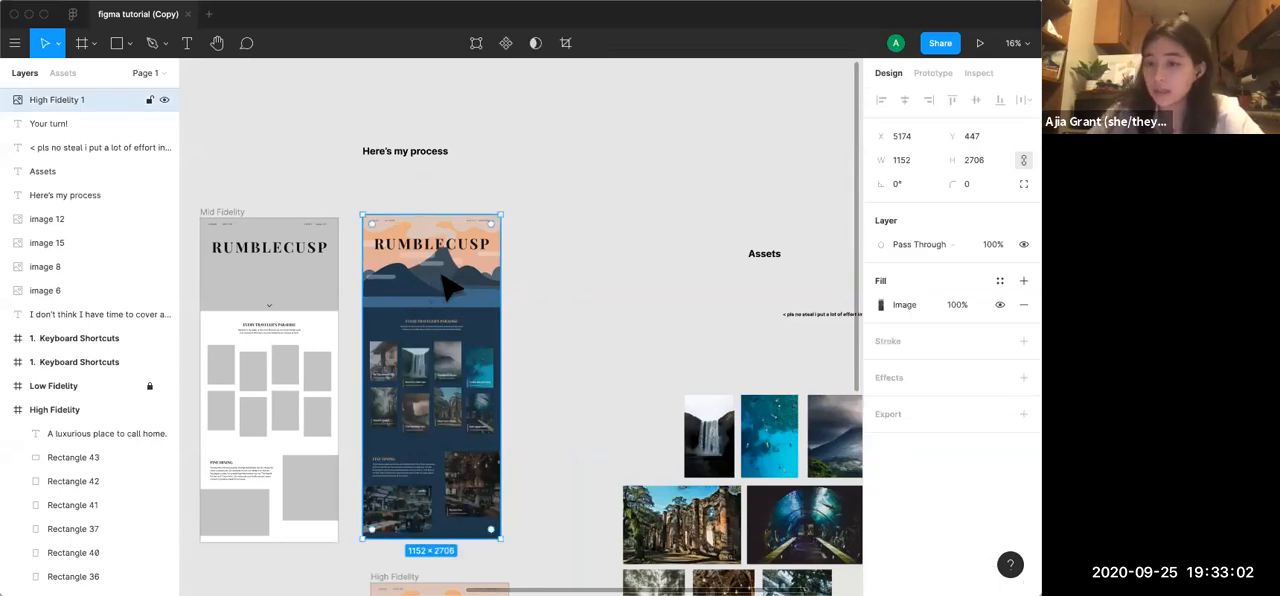
scroll(597, 251, down, 5)
scroll(597, 251, left, 4)
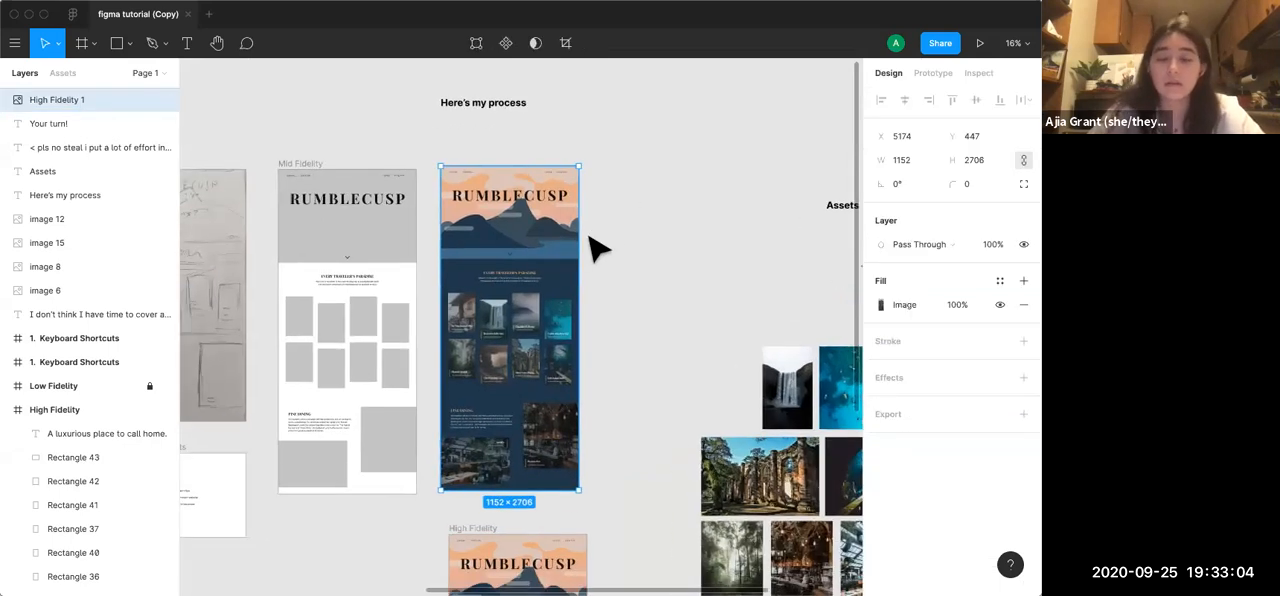
scroll(597, 251, up, 2)
scroll(597, 251, right, 1)
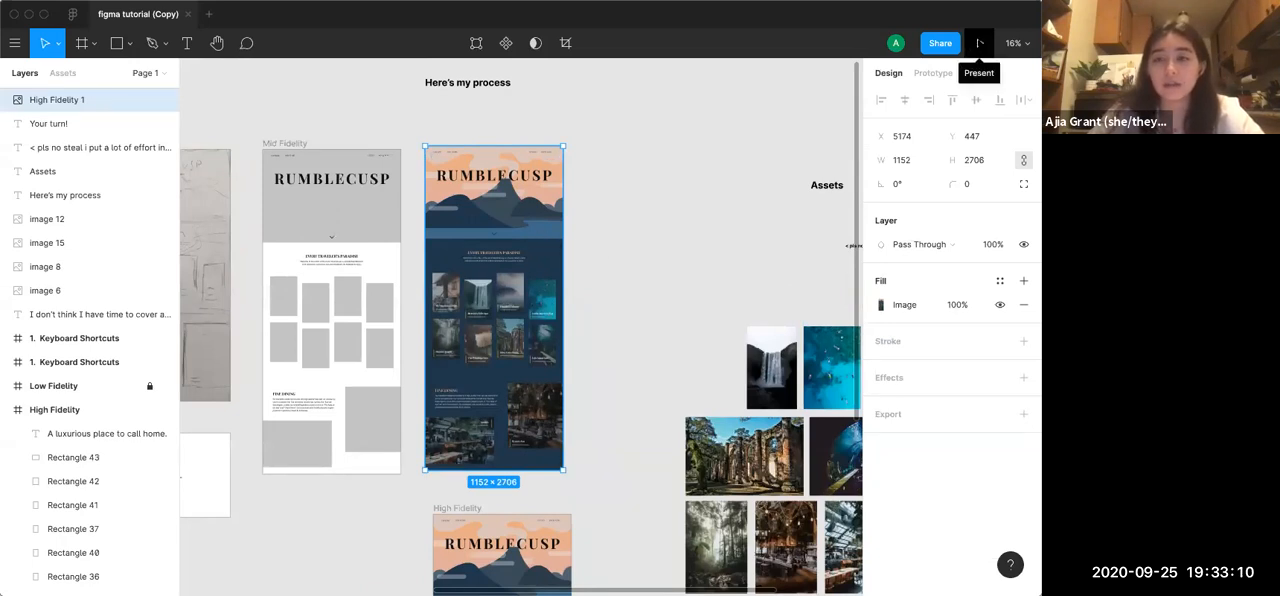
click(690, 210)
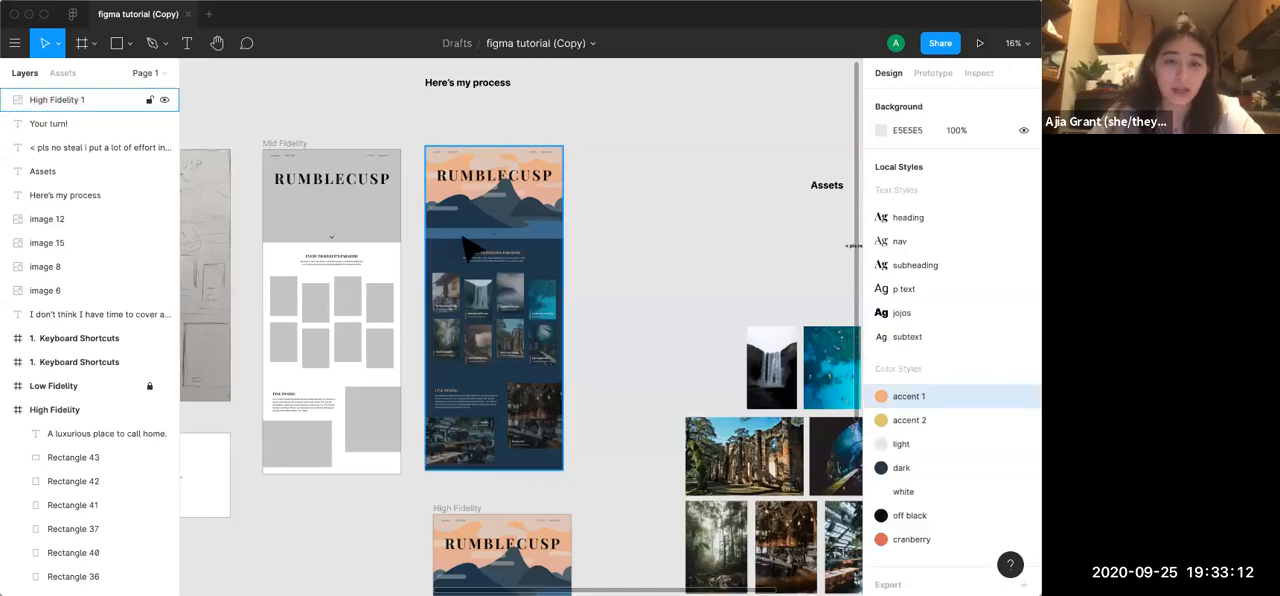
click(466, 250)
right_click(464, 240)
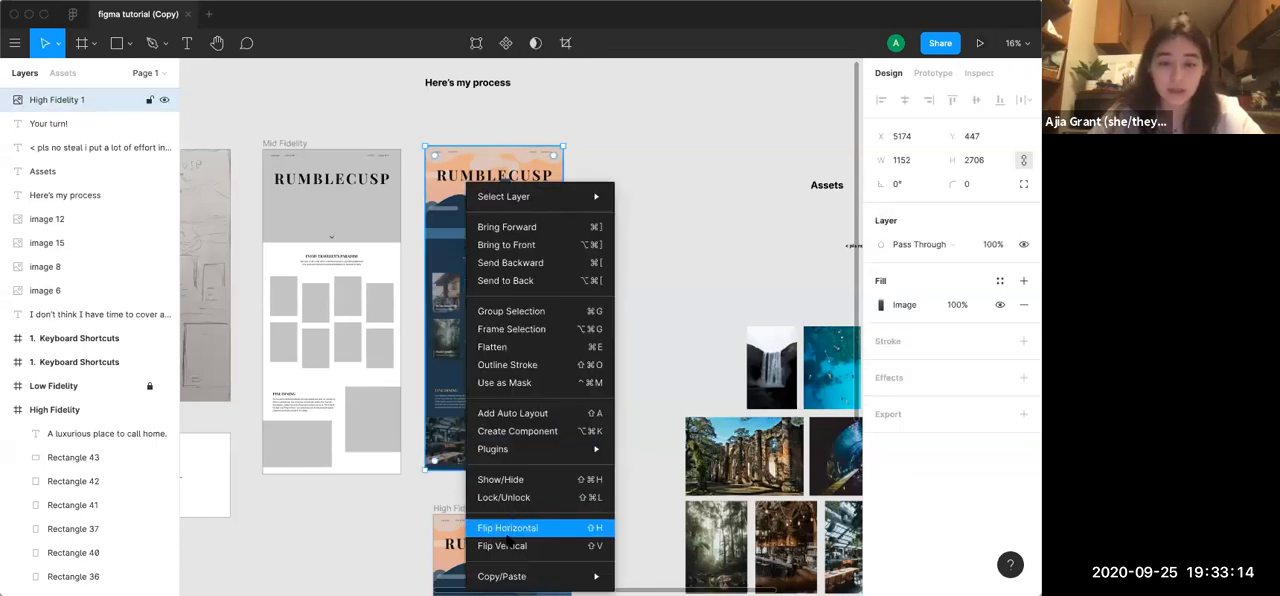
click(514, 332)
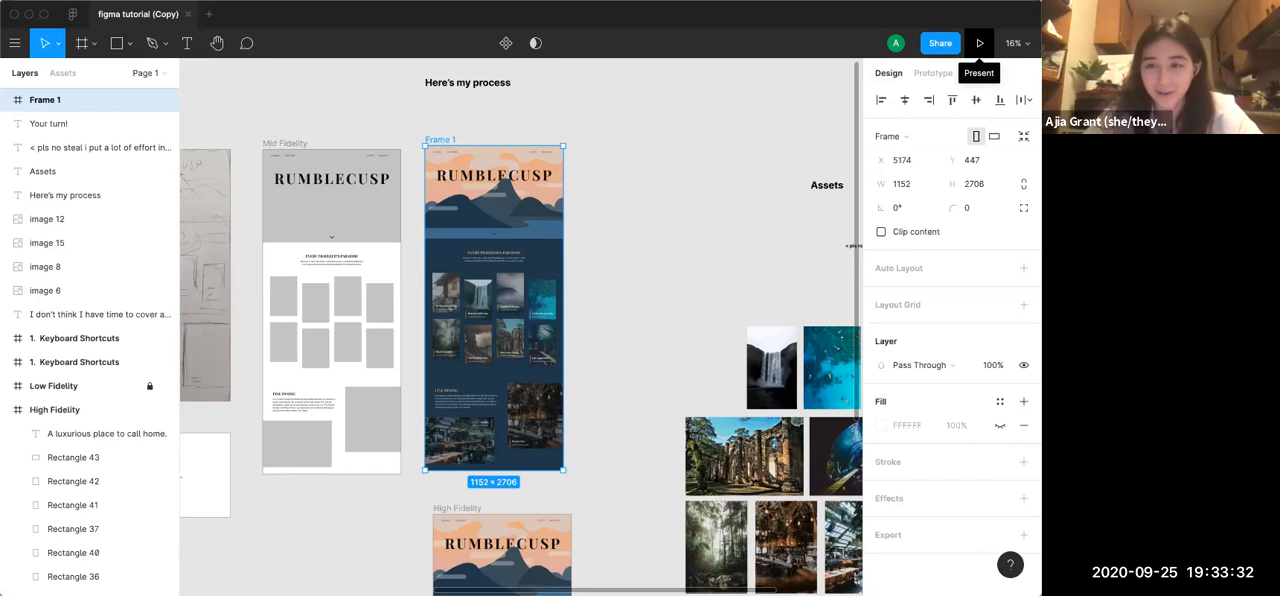
Present the framed design and look through the RUMBLECUSP page from its header down to the Fine Dining section
click(980, 43)
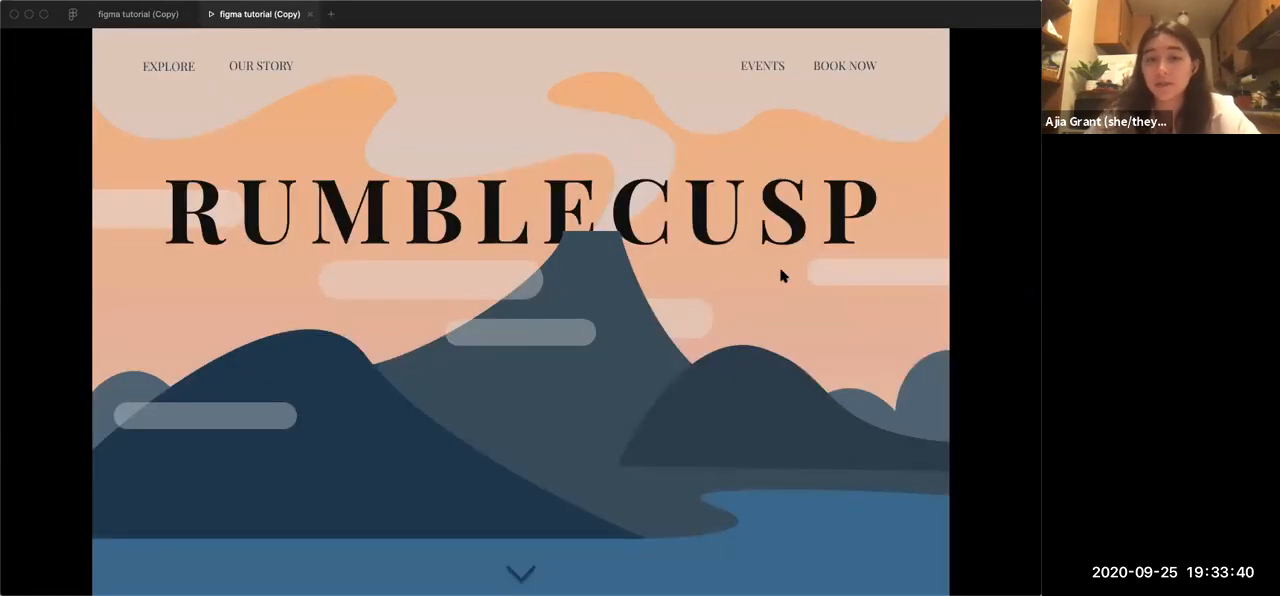
scroll(737, 380, down, 2)
scroll(737, 380, up, 2)
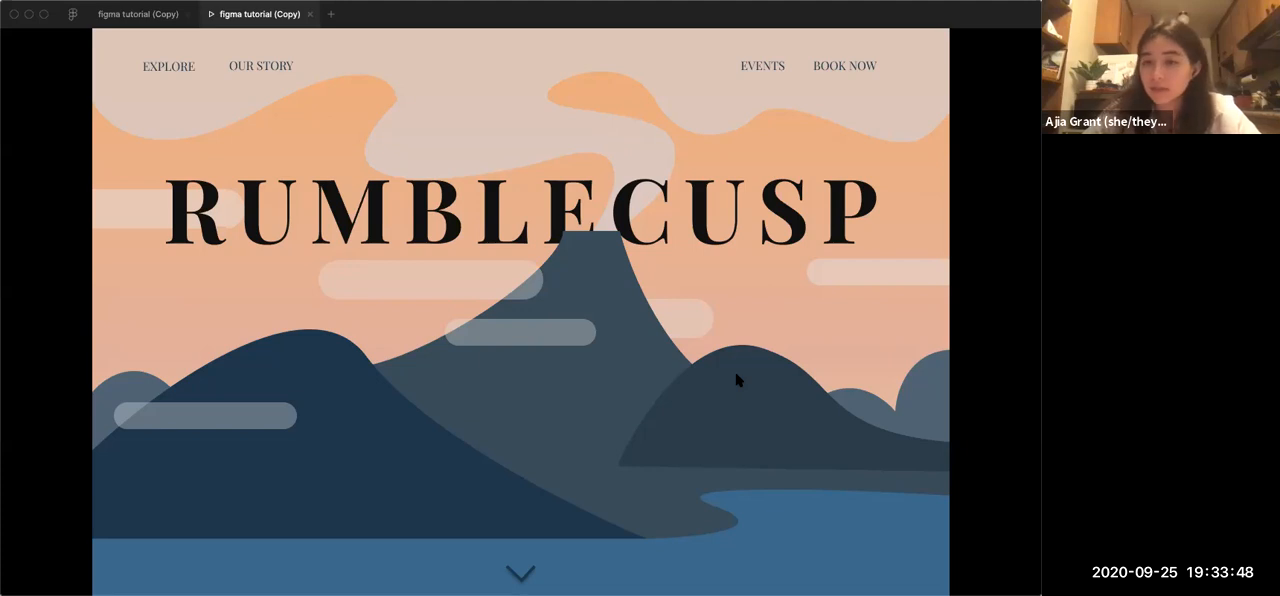
scroll(736, 379, down, 5)
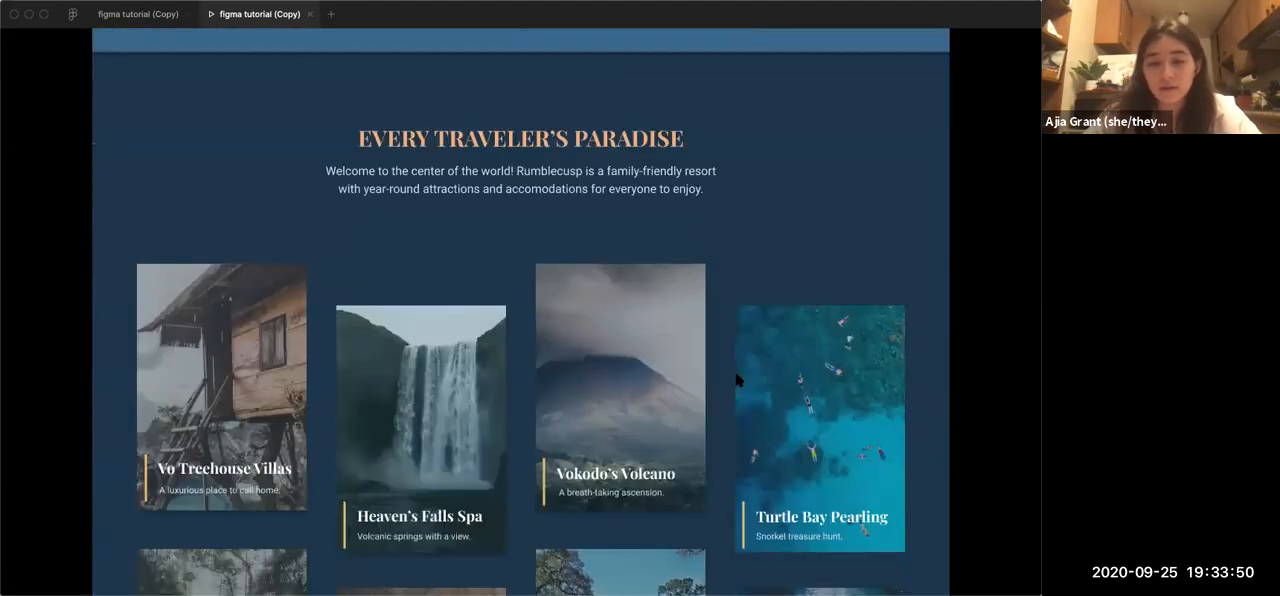
scroll(736, 379, down, 2)
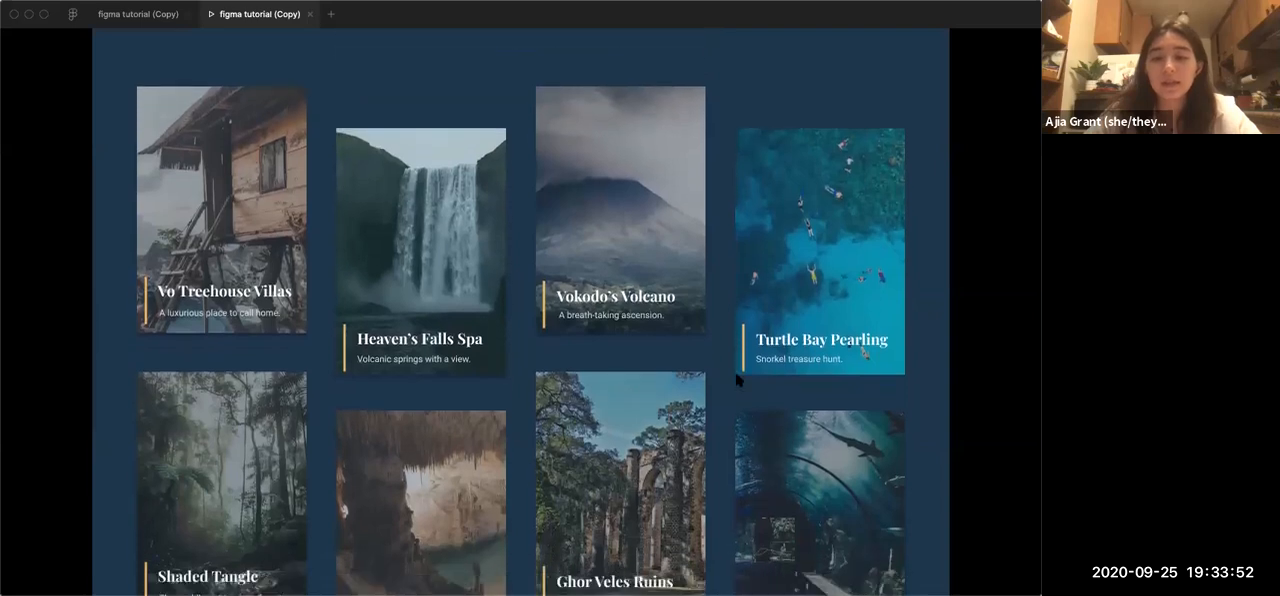
scroll(736, 379, down, 2)
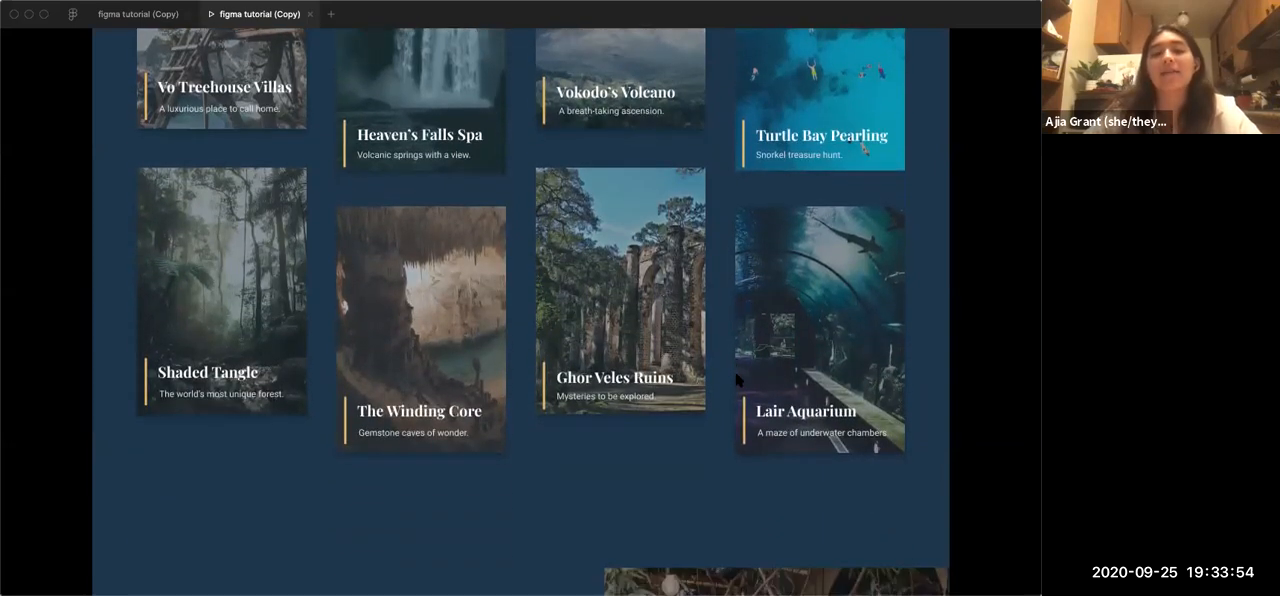
scroll(736, 379, down, 5)
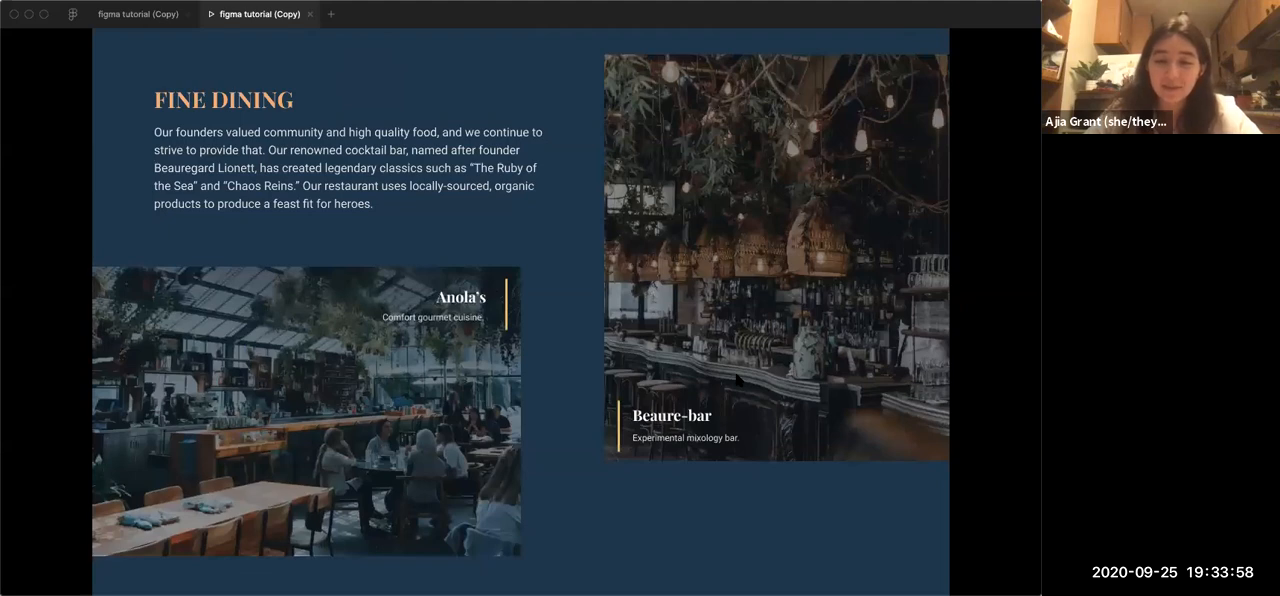
scroll(736, 379, up, 15)
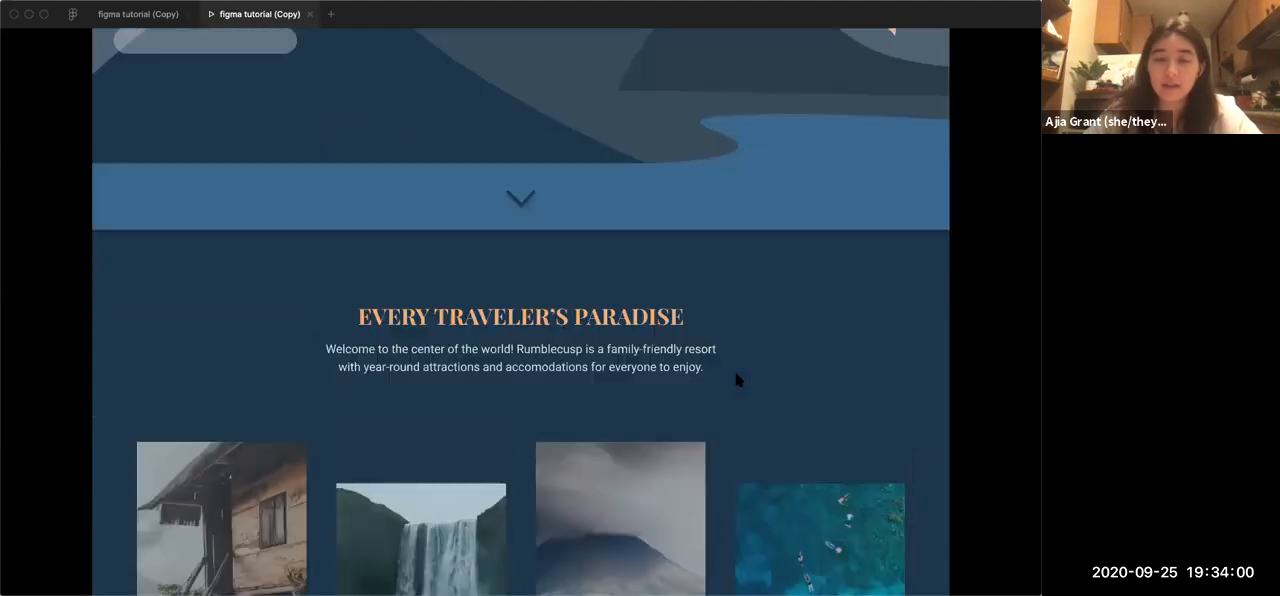